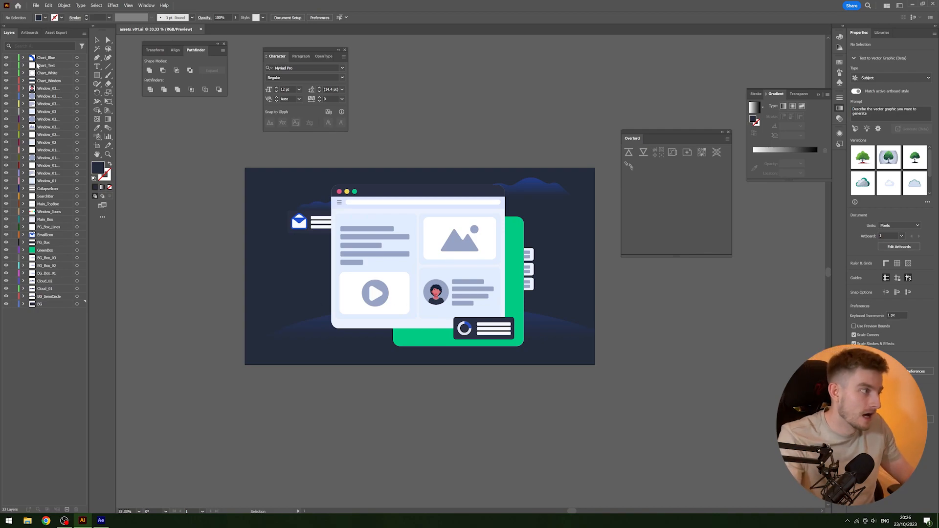
Browse the Social Media illustrations gallery for reference artwork.
click(49, 75)
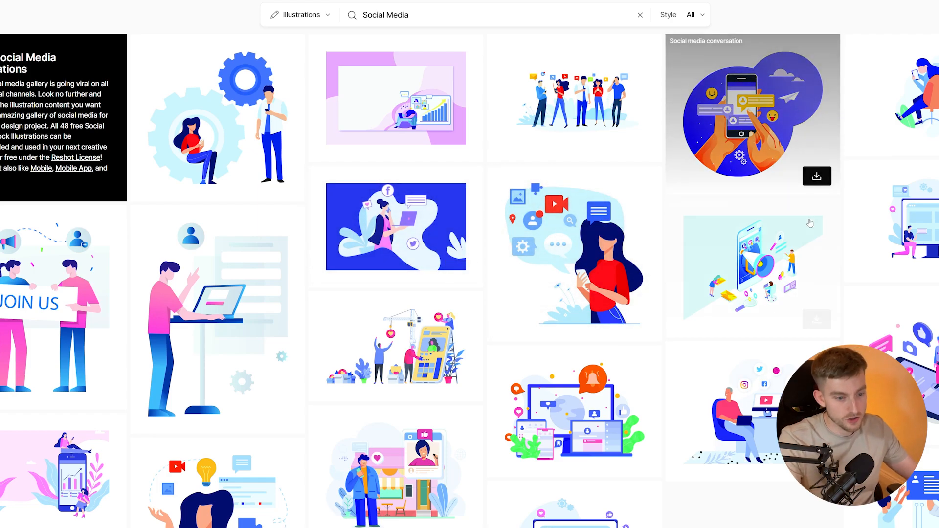
scroll(806, 215, down, 5)
click(472, 400)
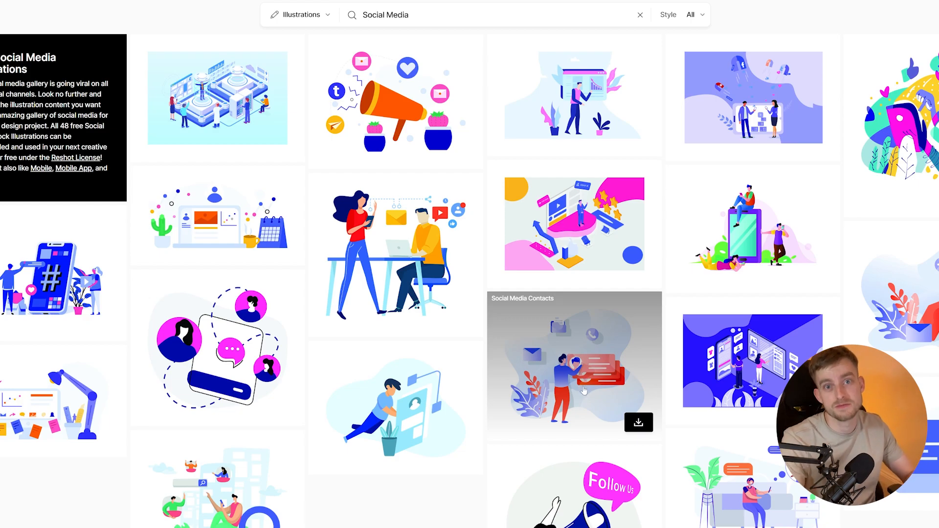
scroll(583, 390, down, 5)
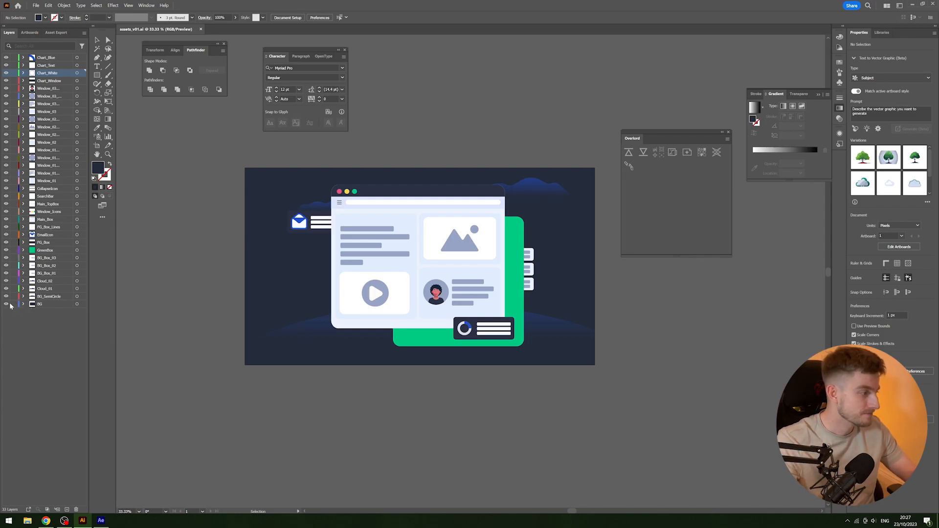
Examine in Illustrator how the background, cloud, email icon and window text artwork is separated into named layers.
click(40, 305)
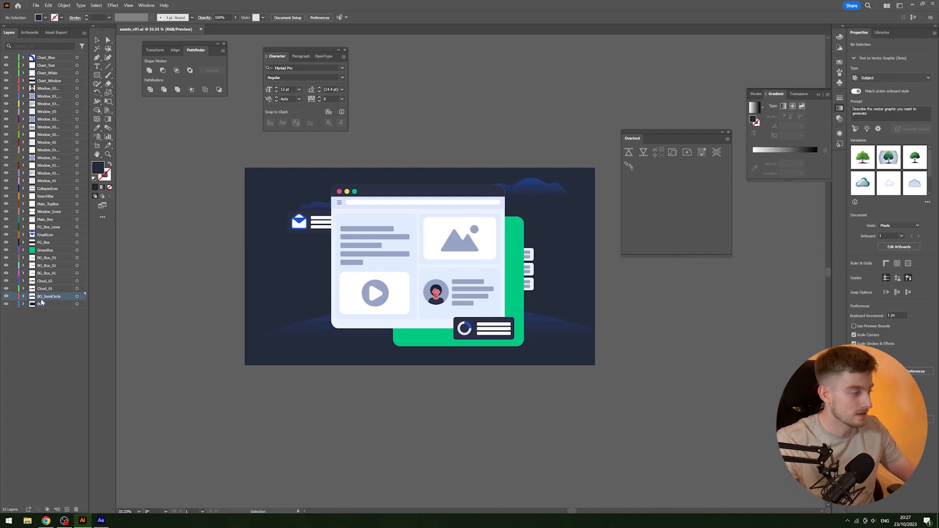
click(49, 289)
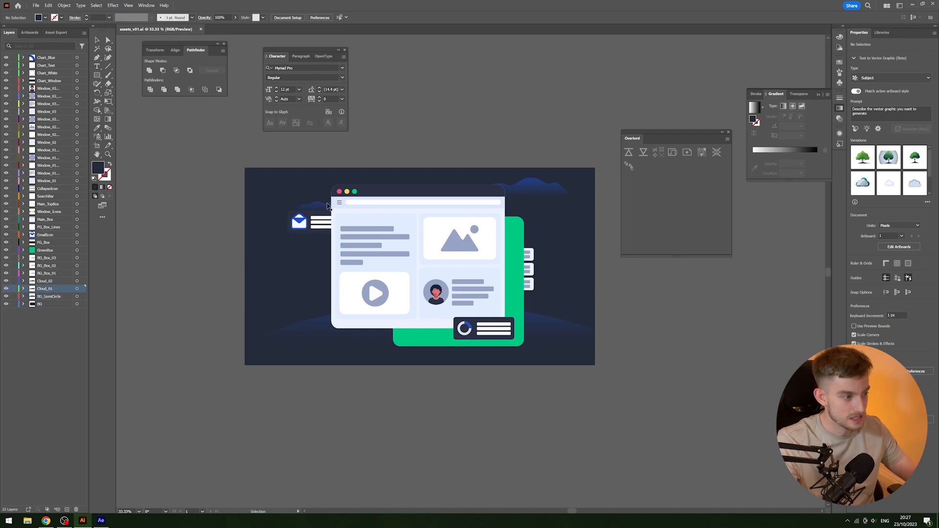
click(304, 230)
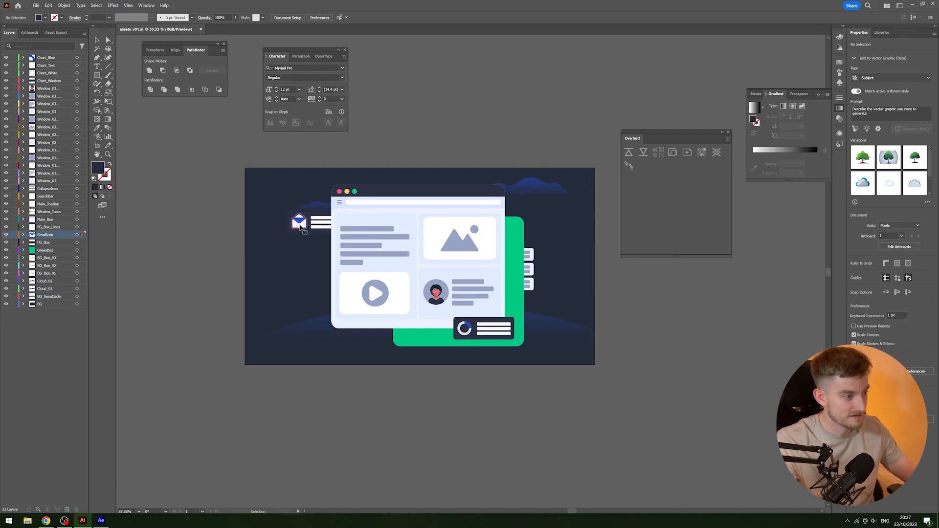
click(212, 257)
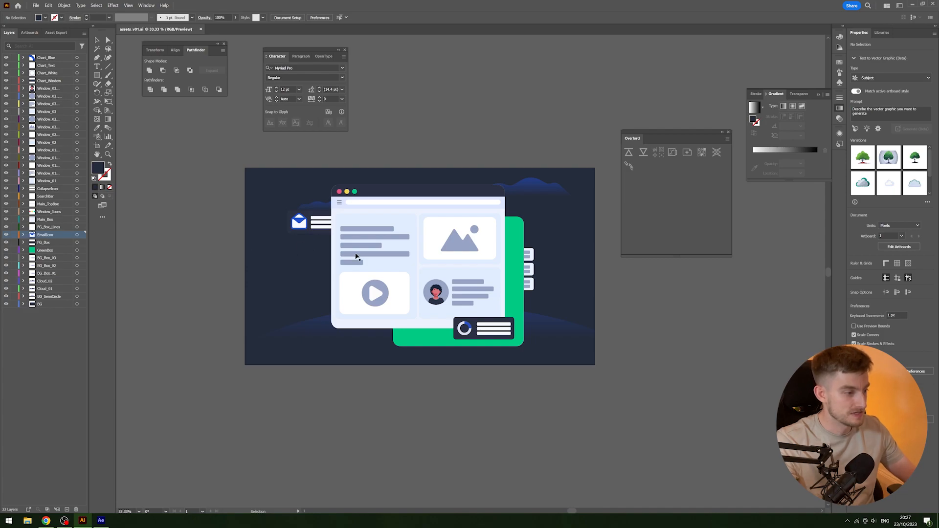
click(356, 254)
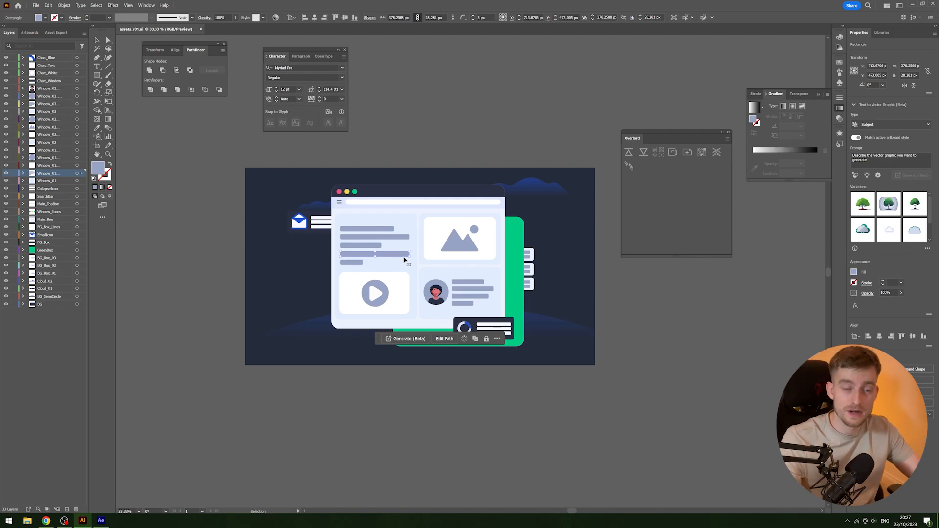
click(622, 386)
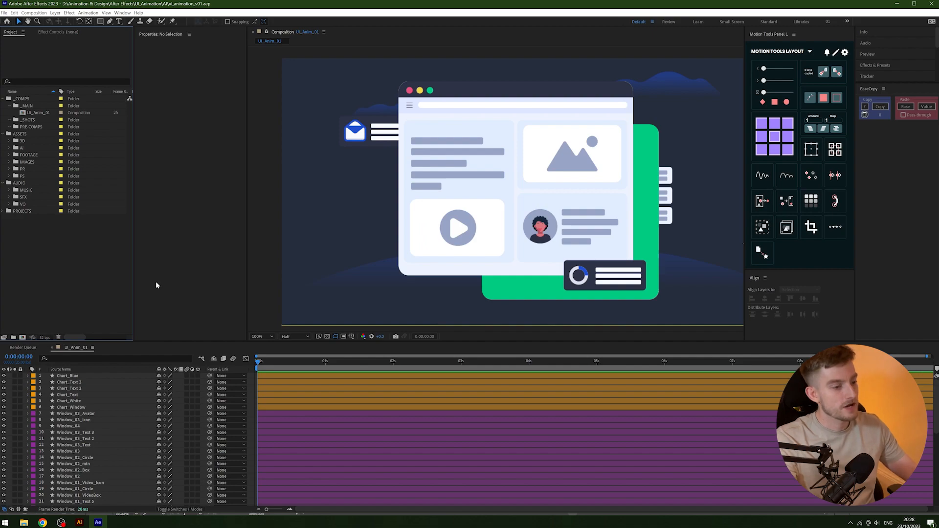
Examine the UI_Anim_01 layer stack in After Effects and the Create options available for the Chart_Window layer.
scroll(81, 441, down, 7)
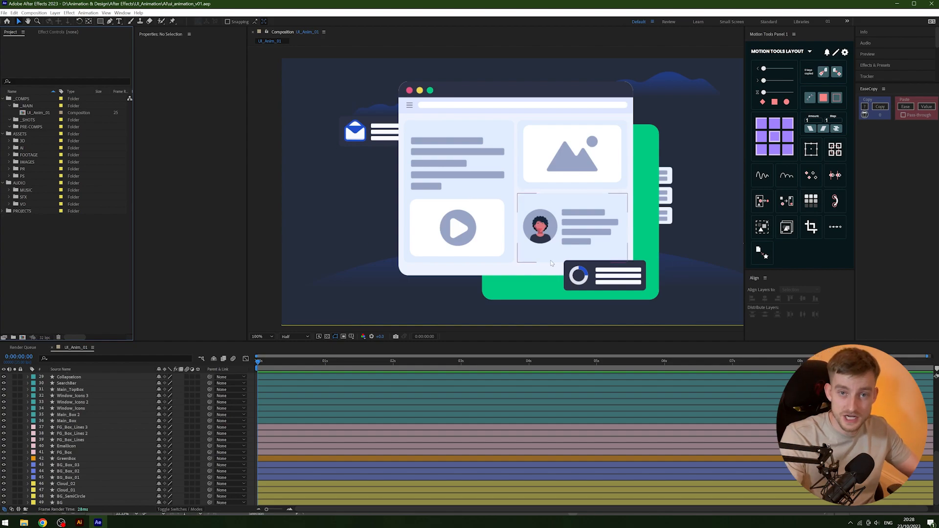
scroll(81, 447, up, 7)
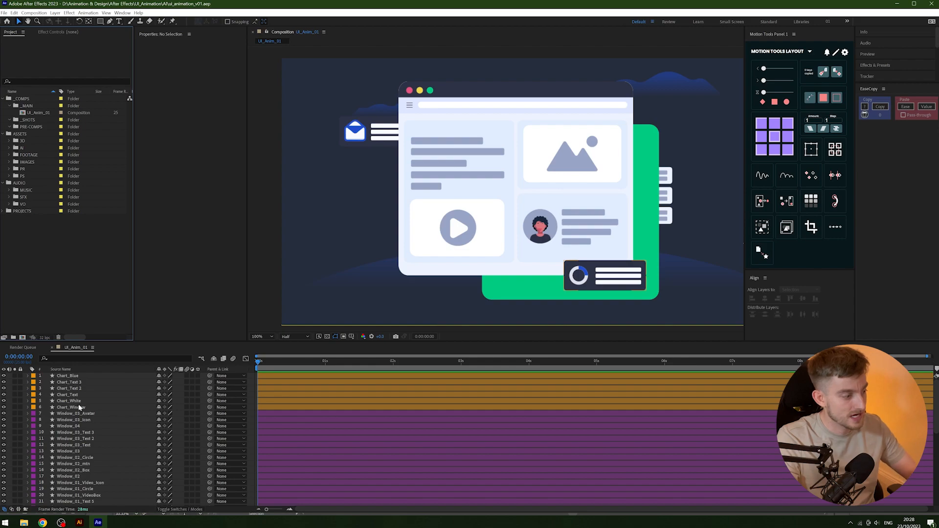
right_click(69, 407)
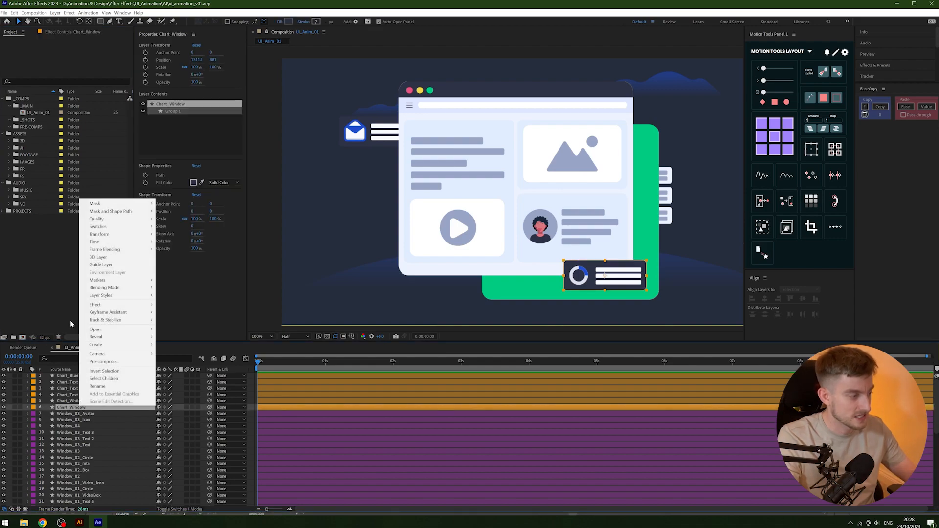
mouse_move(91, 345)
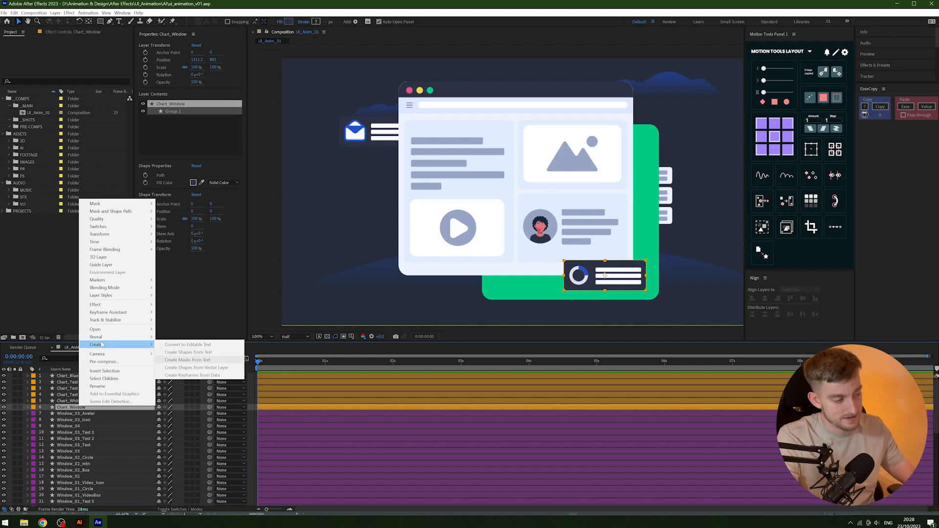
click(62, 315)
scroll(73, 400, down, 3)
scroll(72, 400, down, 5)
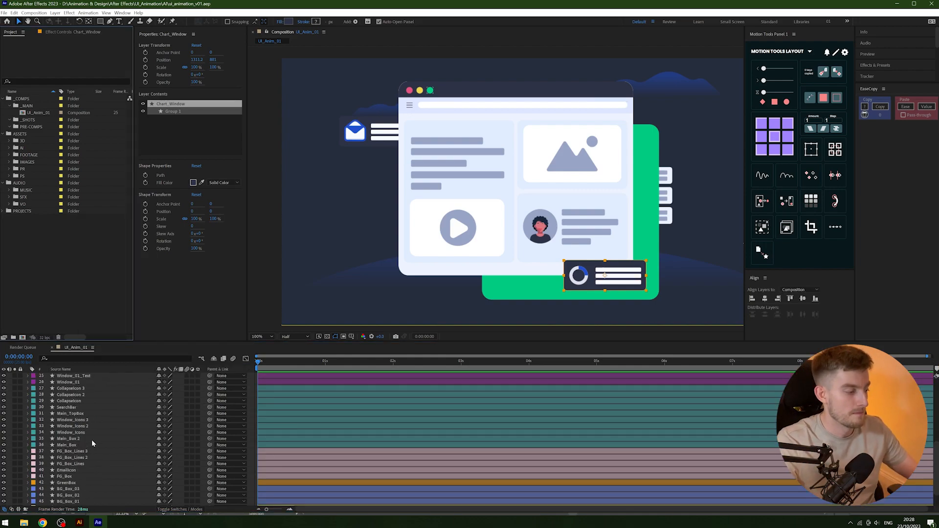
scroll(98, 459, down, 4)
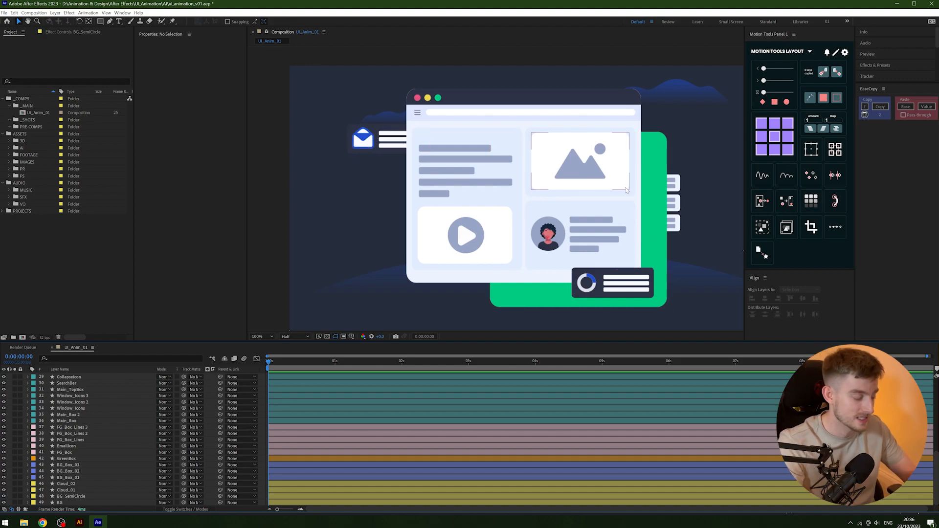
Solo the Main_Box layer and place its anchor point at the middle of the box's top edge.
click(61, 421)
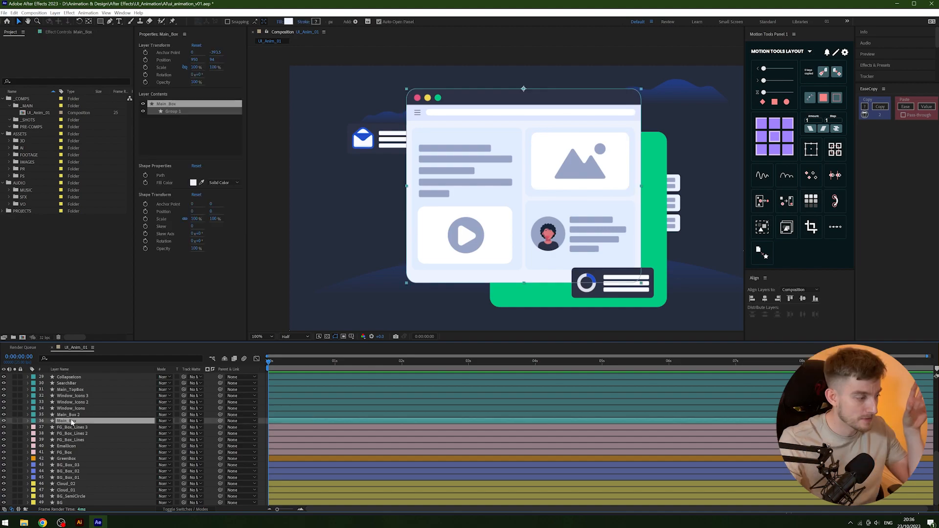
click(15, 422)
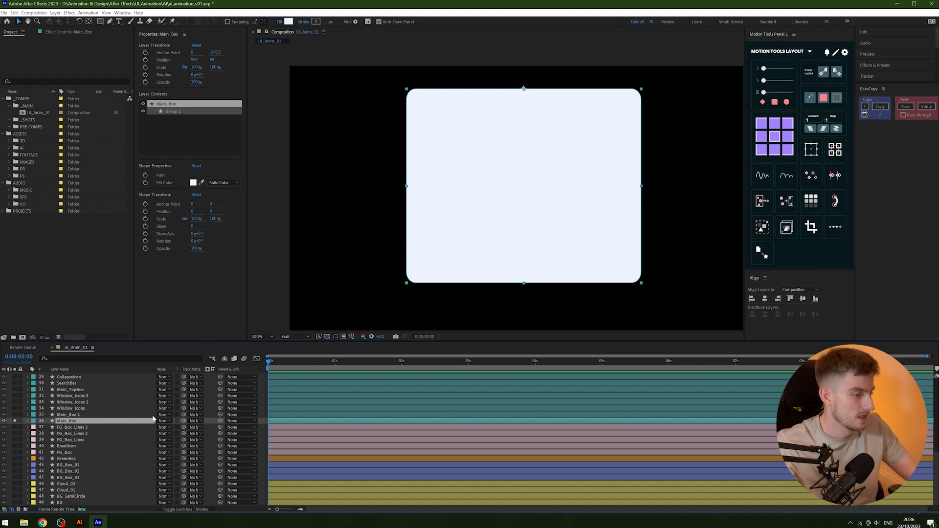
key(y)
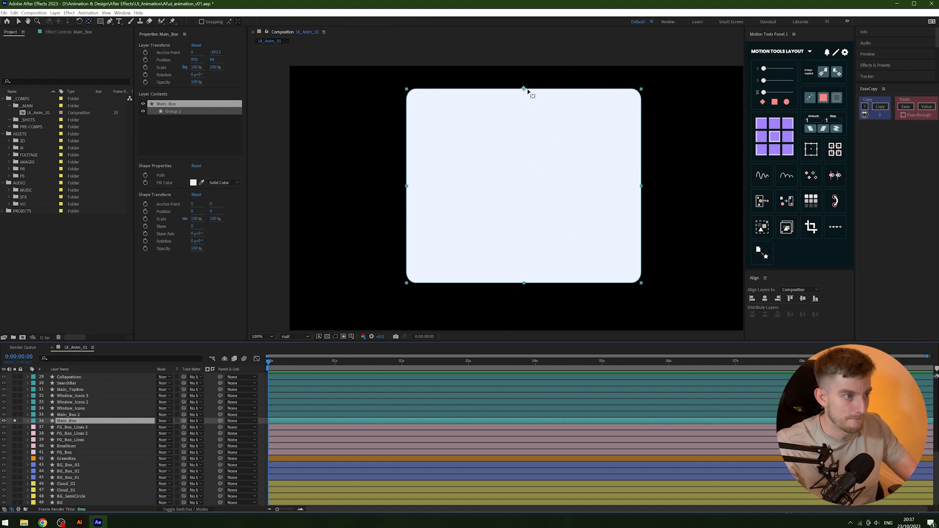
drag(527, 90, 530, 160)
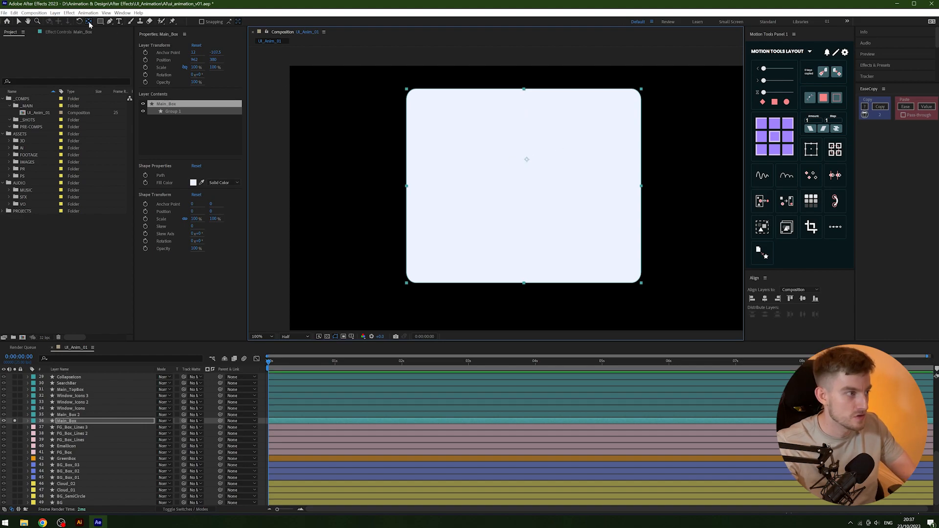
key(ctrl+alt+Home)
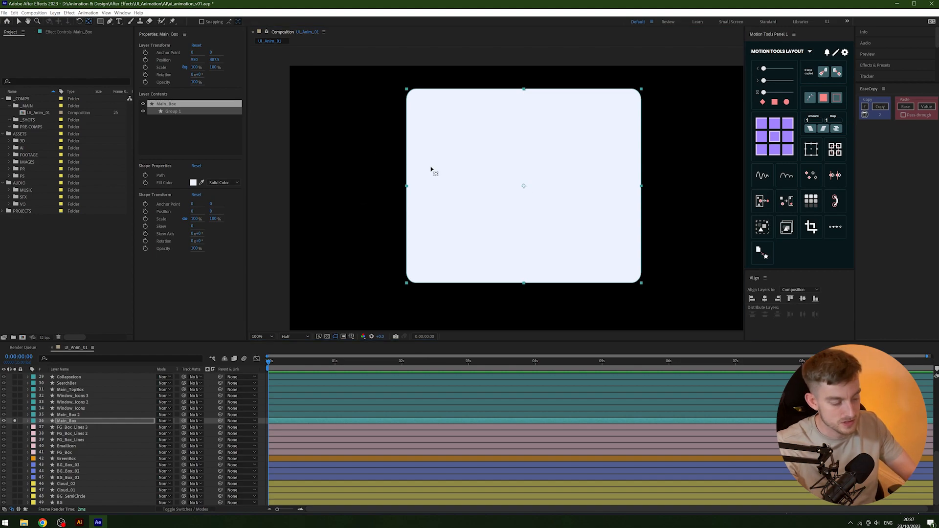
click(524, 188)
drag(524, 189, 525, 93)
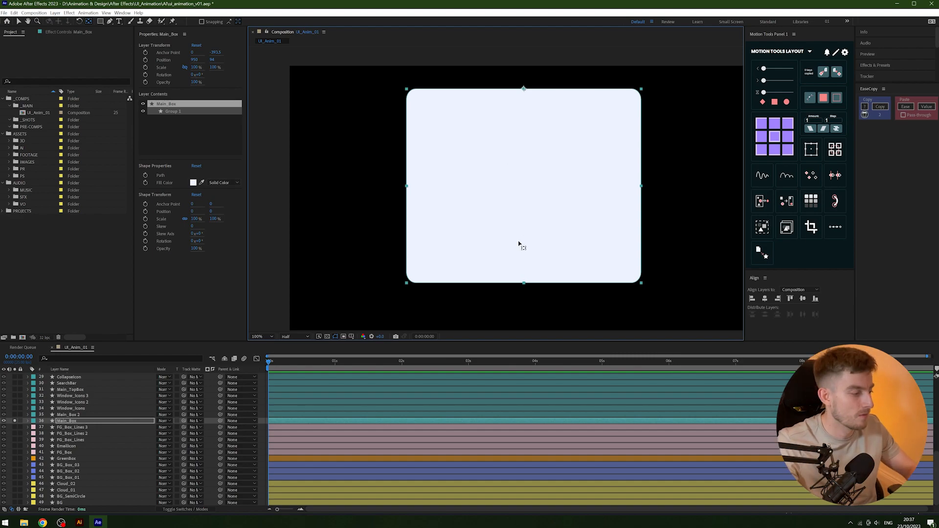
Unlink the Scale proportions of Main_Box and add a Scale keyframe at 1 second.
key(s)
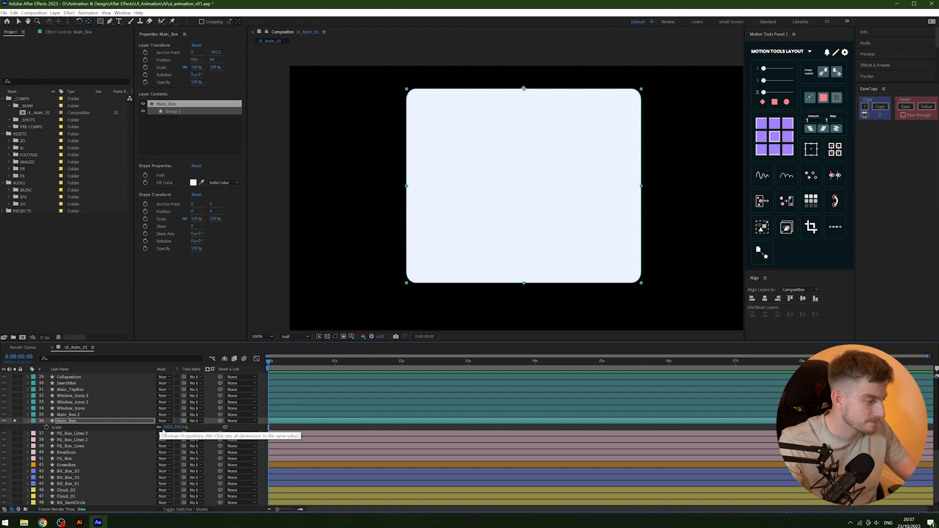
key(s)
key(s)
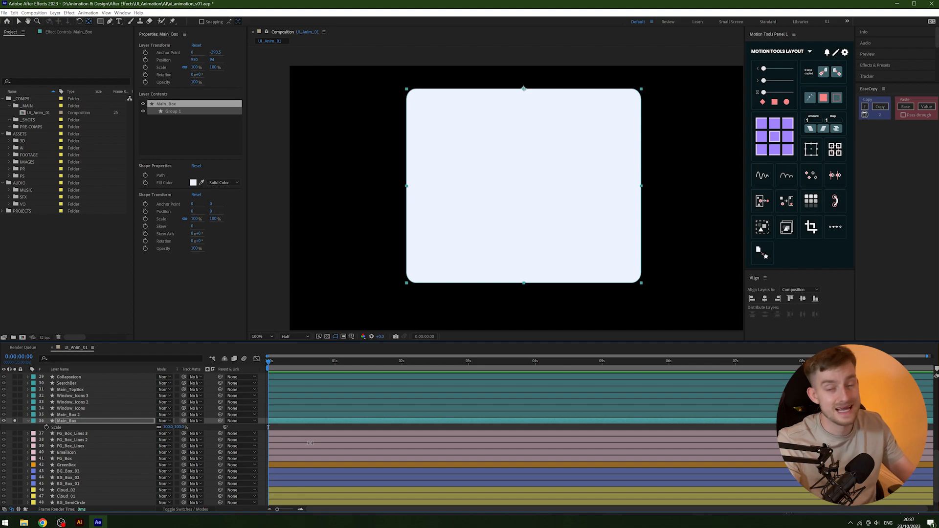
click(158, 427)
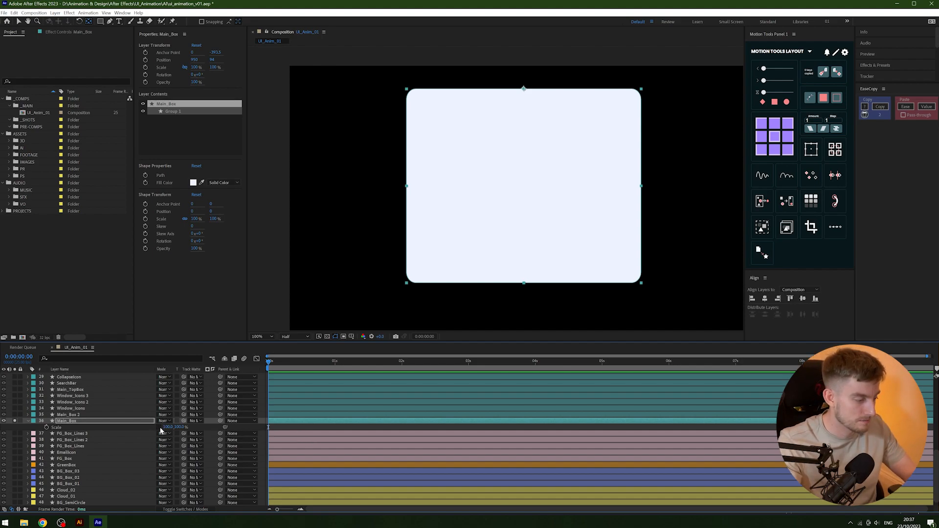
click(333, 362)
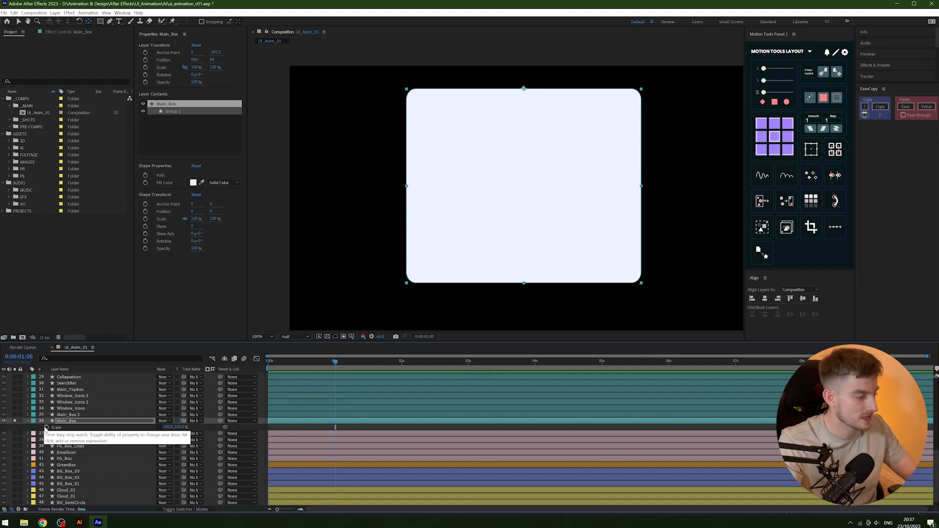
click(47, 428)
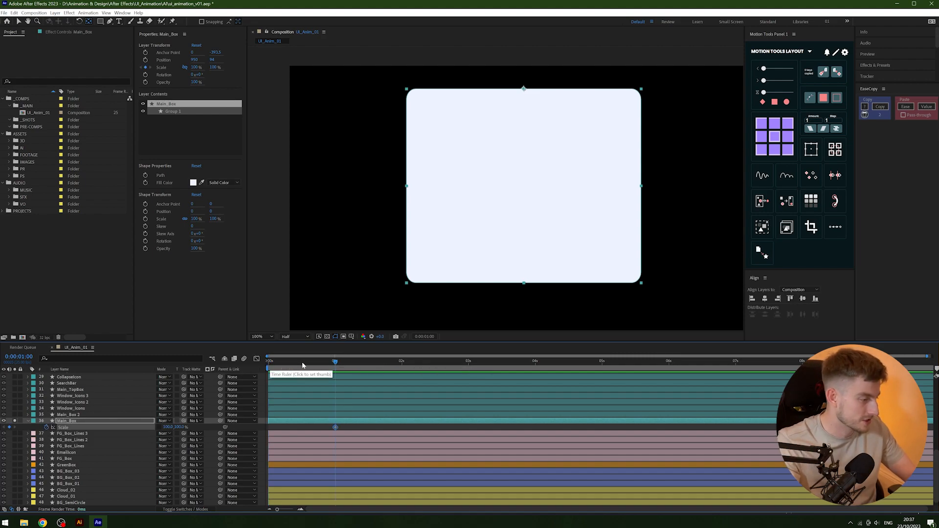
Set the vertical scale of Main_Box to 0% at the start of the composition.
key(Home)
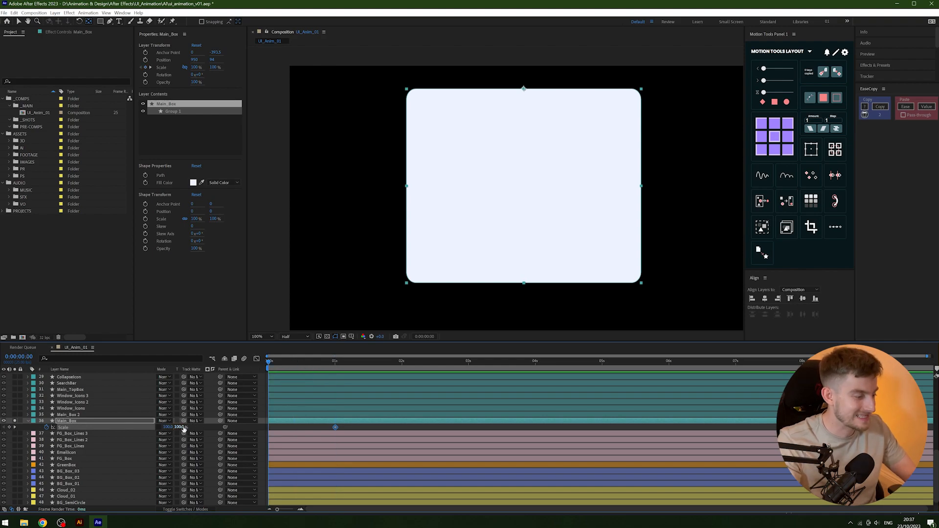
click(180, 427)
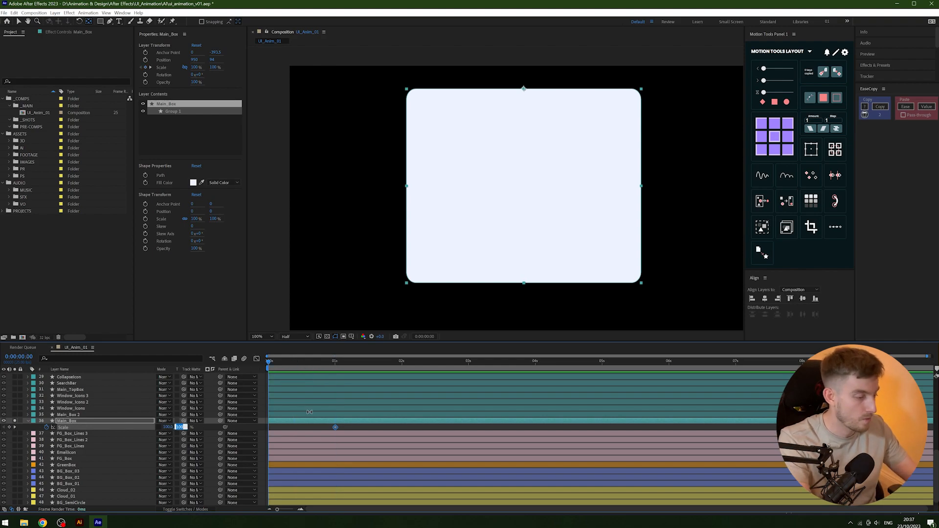
text(0)
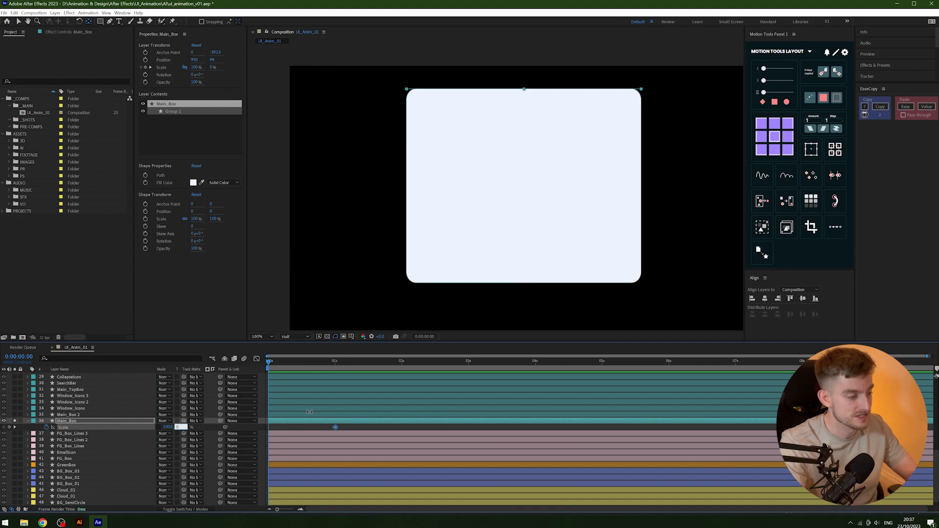
key(Return)
Easy ease both Main_Box Scale keyframes, reshape their speed graph to an early peak with a long slowdown, and select both keyframes.
drag(352, 430, 310, 425)
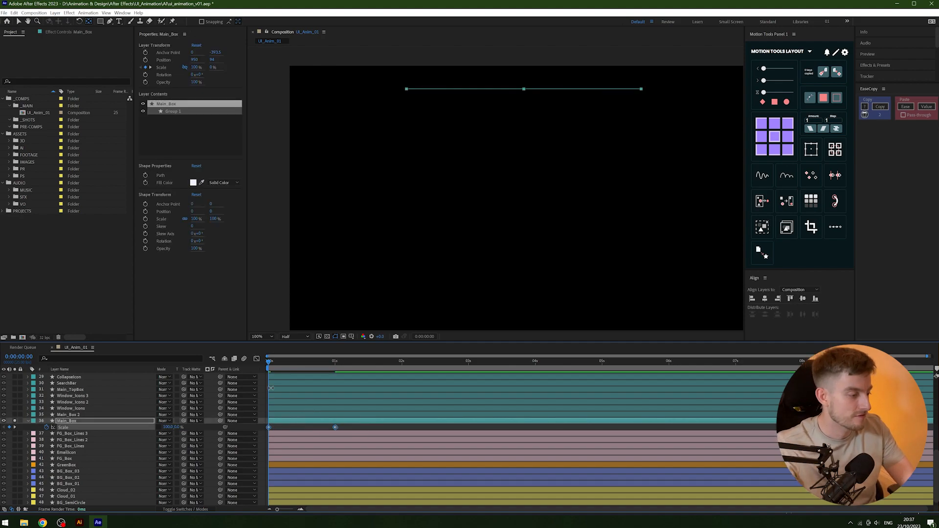
click(256, 359)
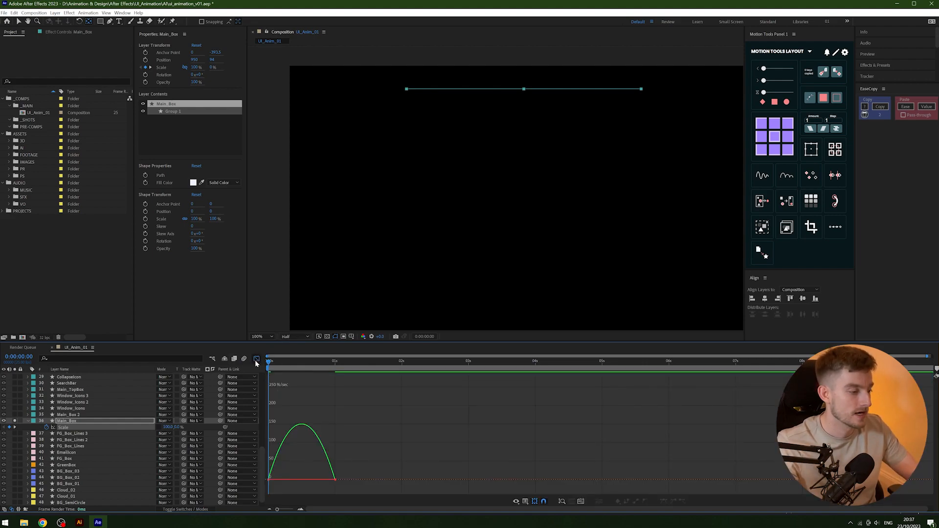
click(325, 479)
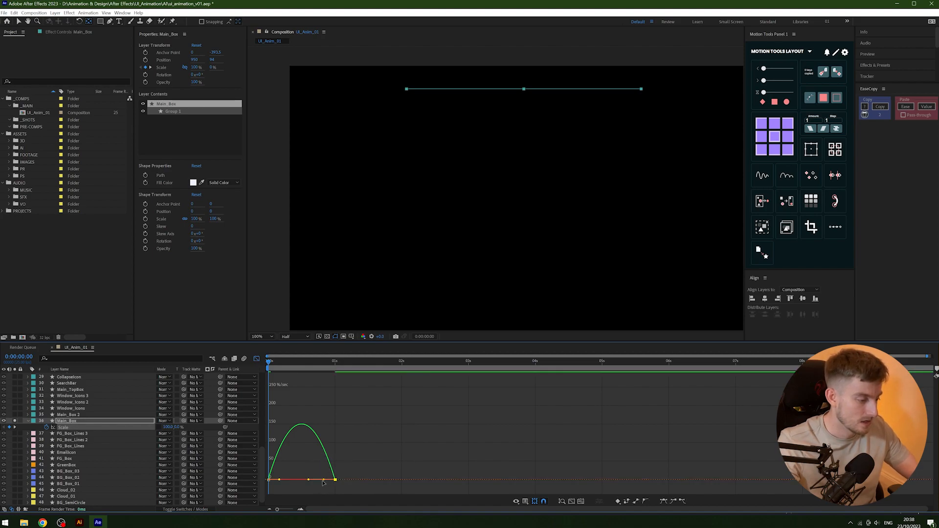
drag(308, 483, 289, 483)
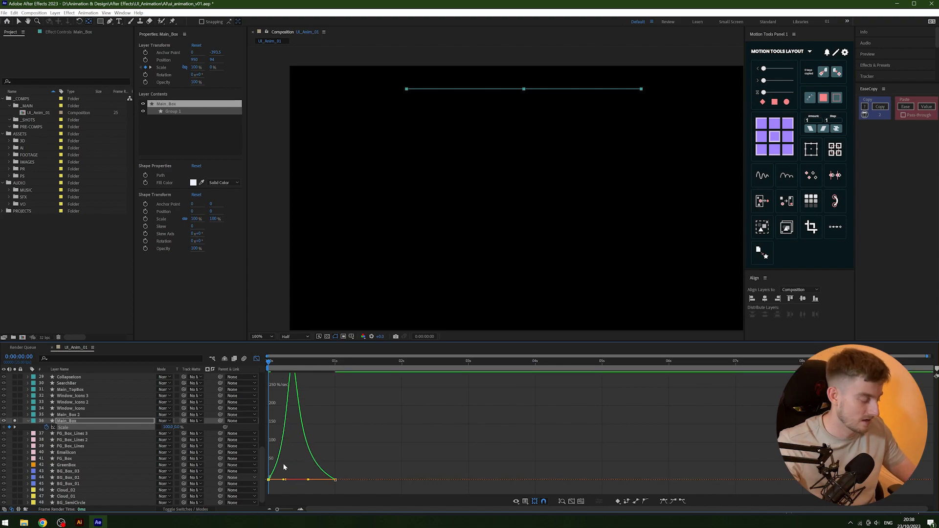
click(257, 359)
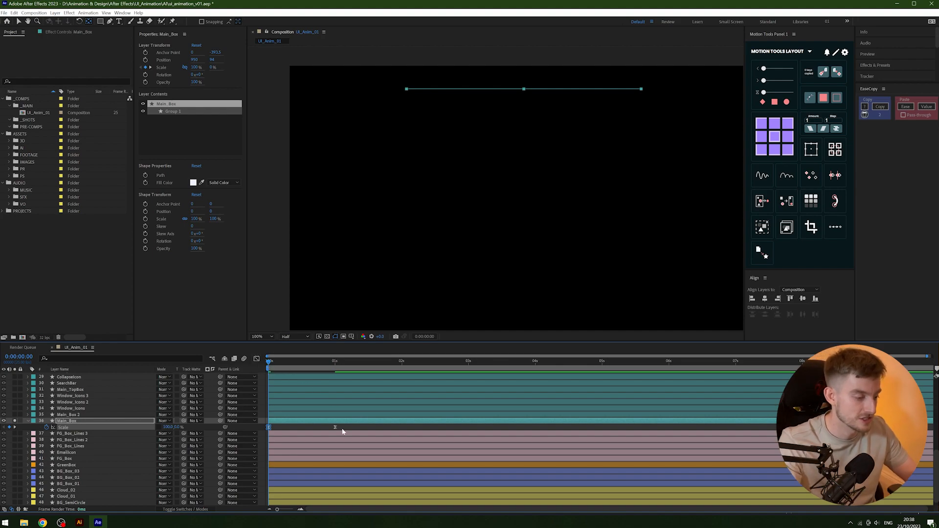
drag(347, 427, 260, 433)
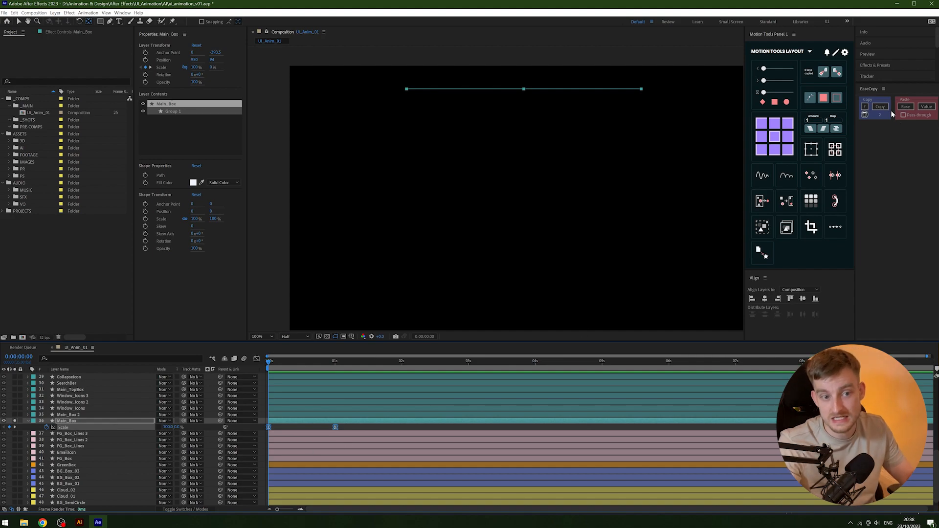
Copy the easing of the two selected Main_Box Scale keyframes with EaseCopy and play back the opening animation.
click(870, 106)
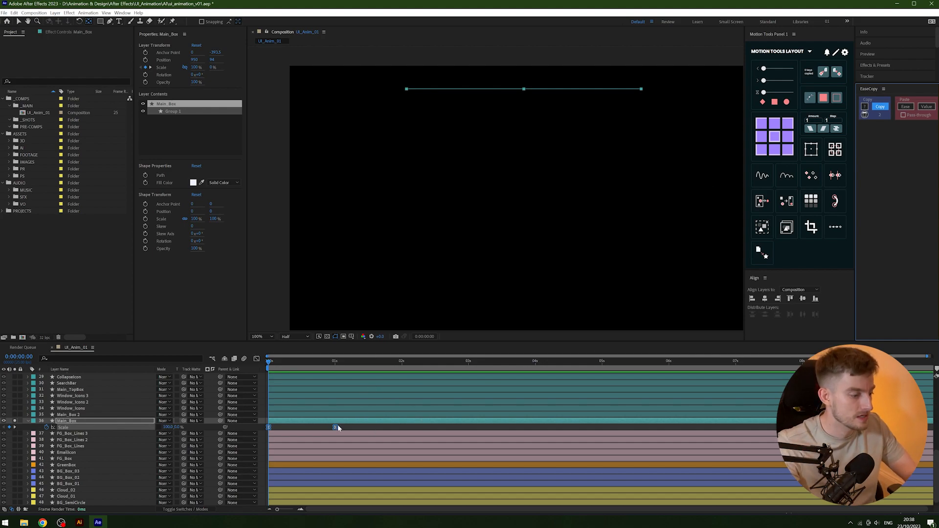
click(350, 428)
key(space)
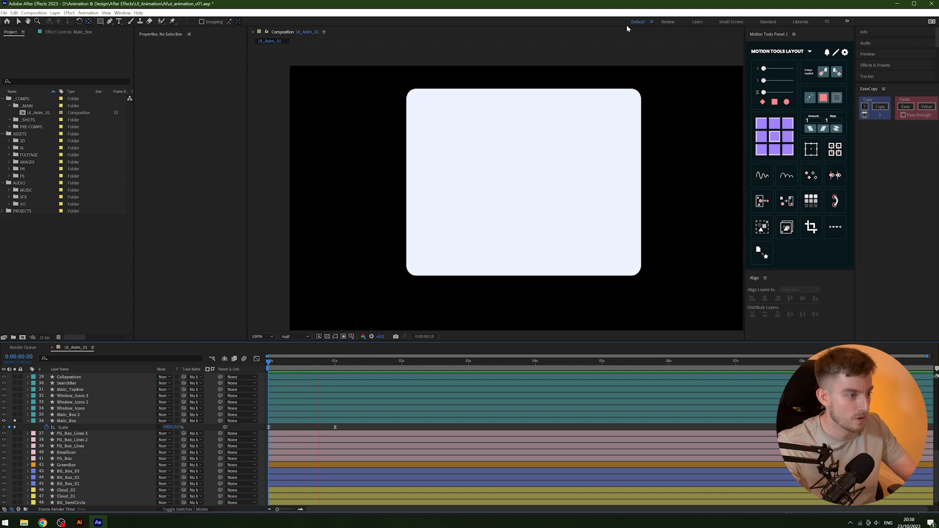
key(space)
Move Main_Box's ending Scale keyframe from 1 second to frame 20 and set its vertical scale to 105%.
click(335, 363)
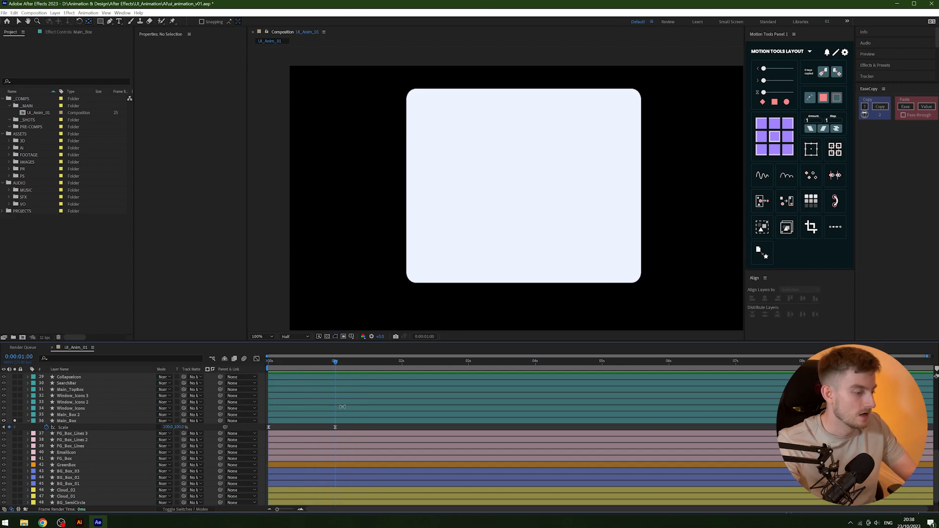
click(333, 427)
drag(335, 427, 321, 427)
click(322, 361)
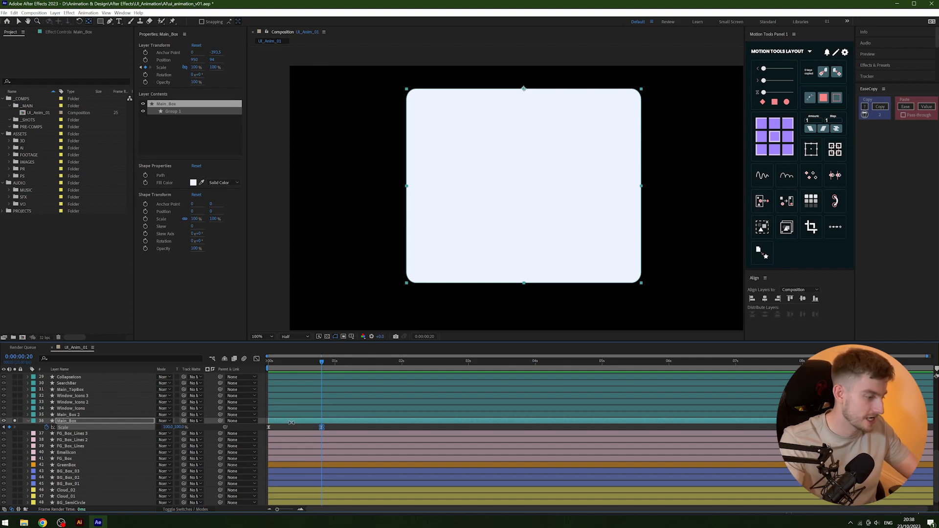
click(179, 427)
text(105)
key(Return)
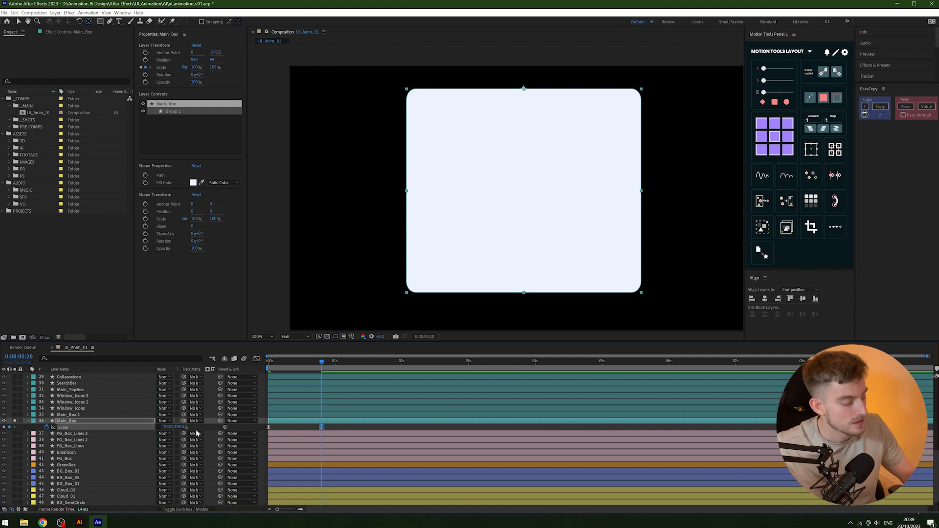
Add a Main_Box Scale keyframe three frames after the overshoot, at 0:00:00:23, with a vertical scale of 97.5%.
key(Page_Down)
key(Page_Down)
key(Page_Down)
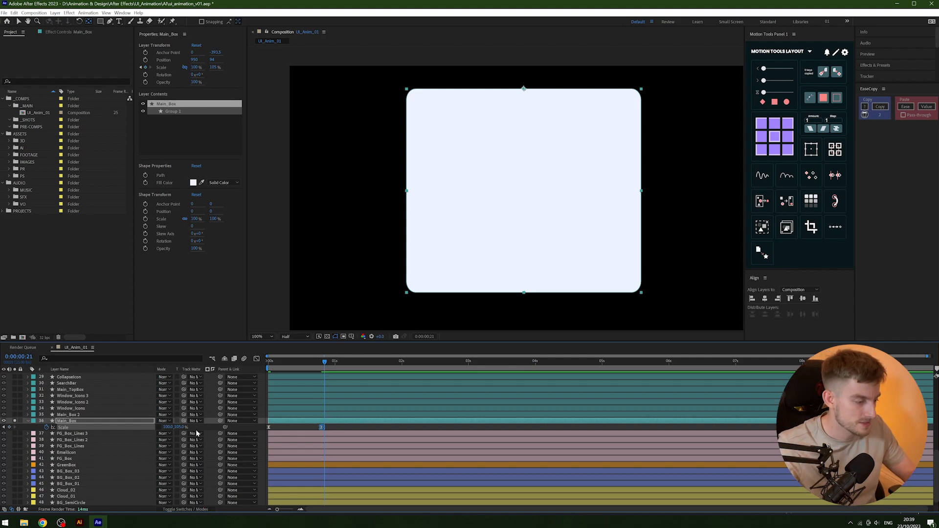
click(181, 427)
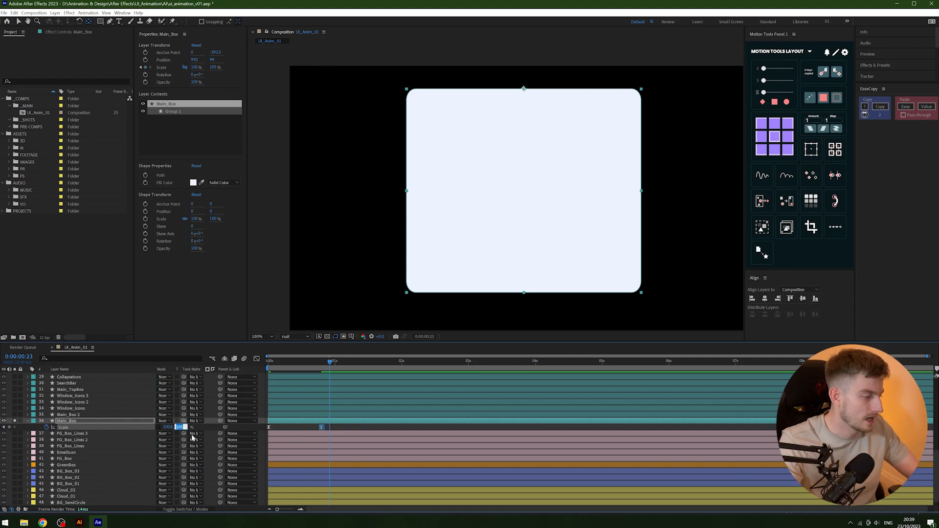
text(97.5)
key(Return)
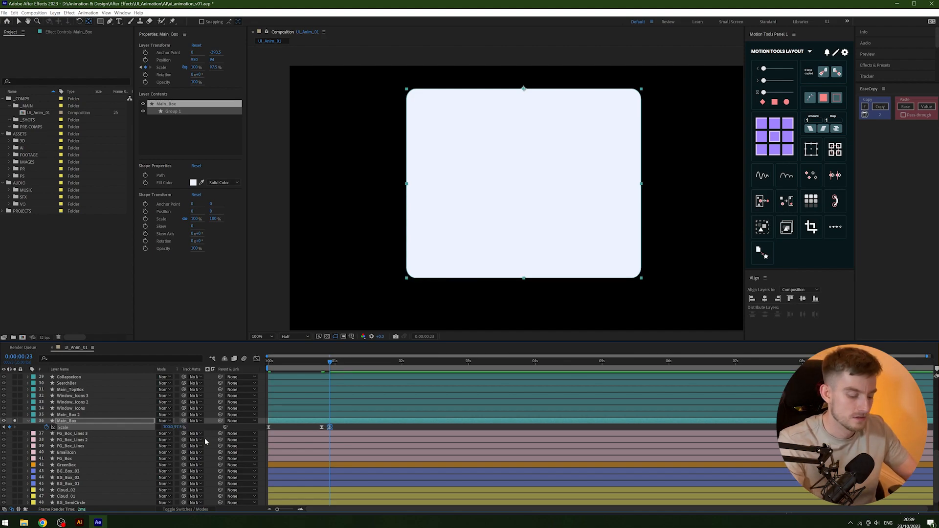
Add a Main_Box Scale keyframe at 0:00:01:01 with a vertical scale of 101.5%.
key(Page_Down)
key(Page_Down)
key(Page_Down)
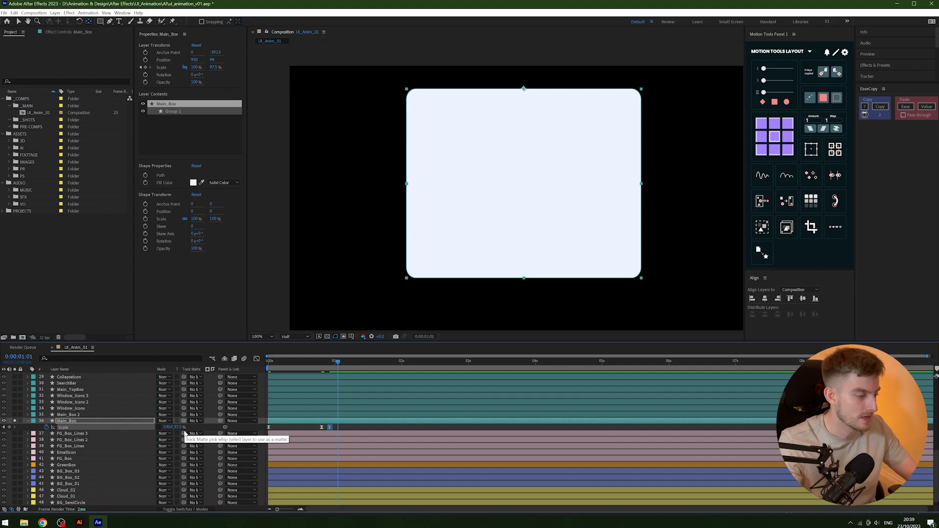
click(181, 427)
text(10)
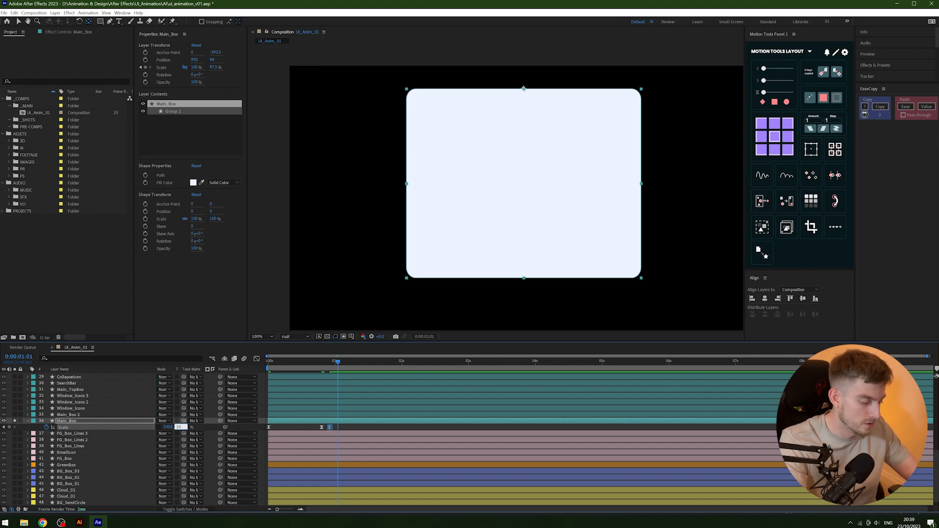
text(1.5)
key(Return)
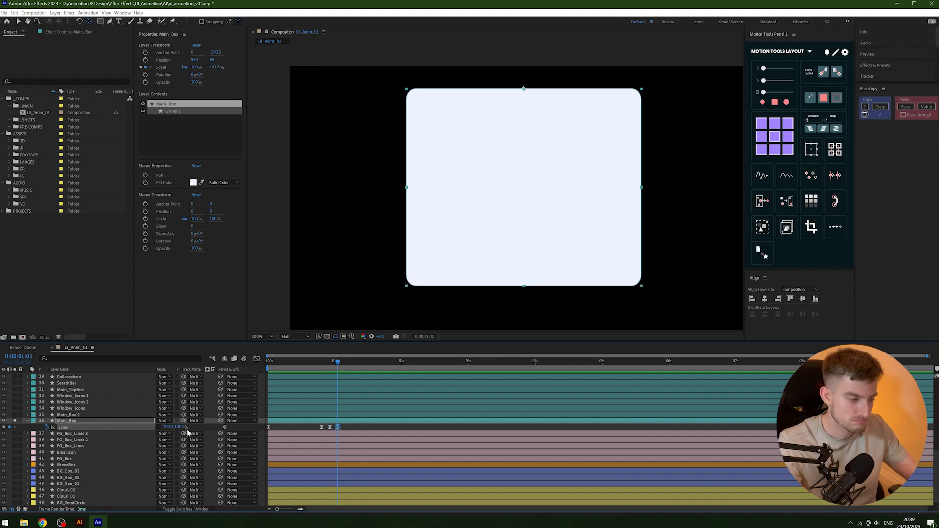
Add a Main_Box Scale keyframe at 0:00:01:04 with a vertical scale of 100% and scrub through the bounce keyframes.
key(Page_Down)
key(Page_Down)
key(Page_Down)
click(181, 427)
text(100)
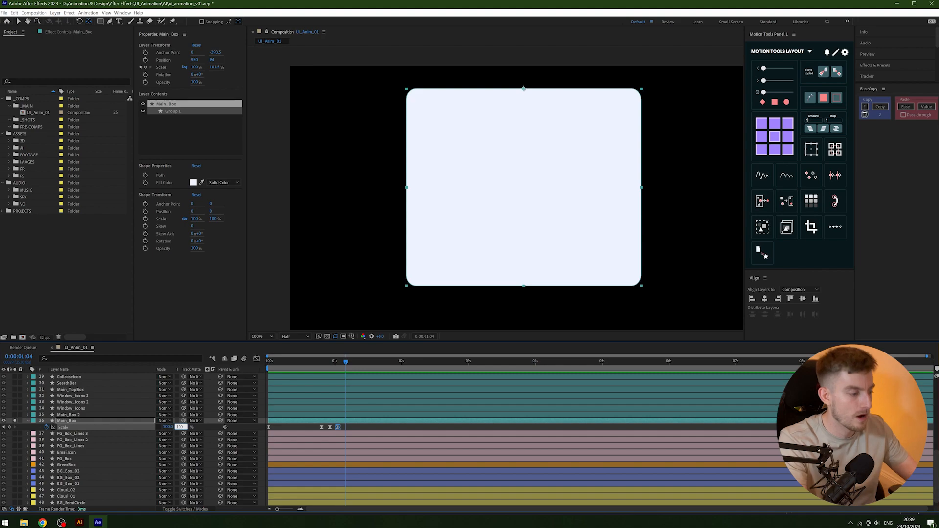
key(Return)
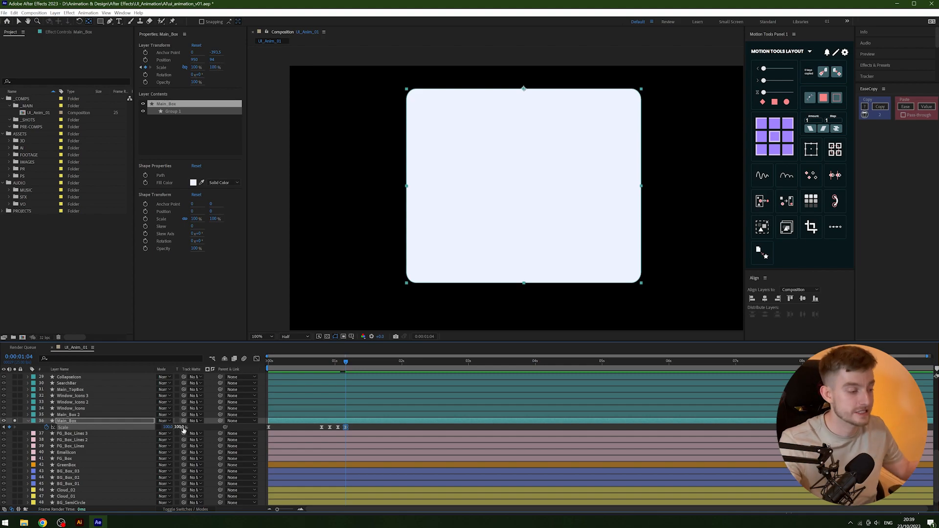
click(321, 362)
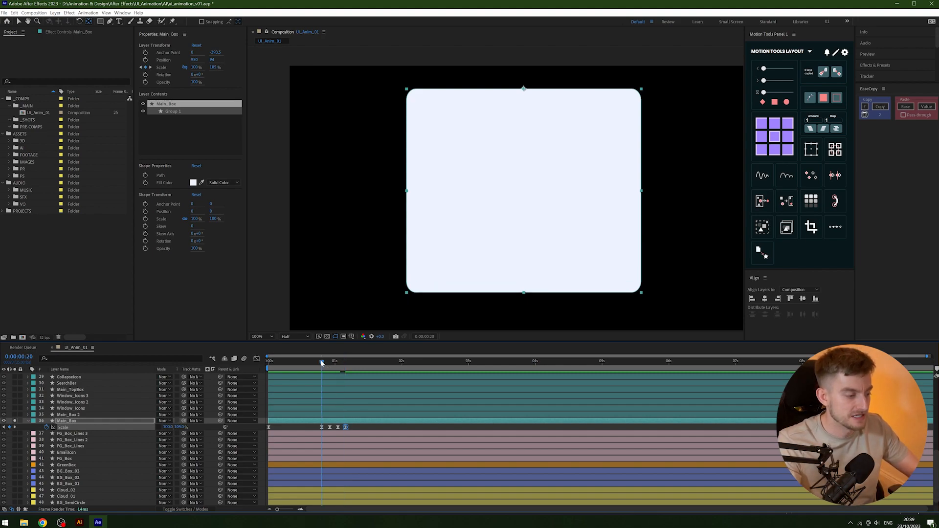
drag(321, 362, 329, 361)
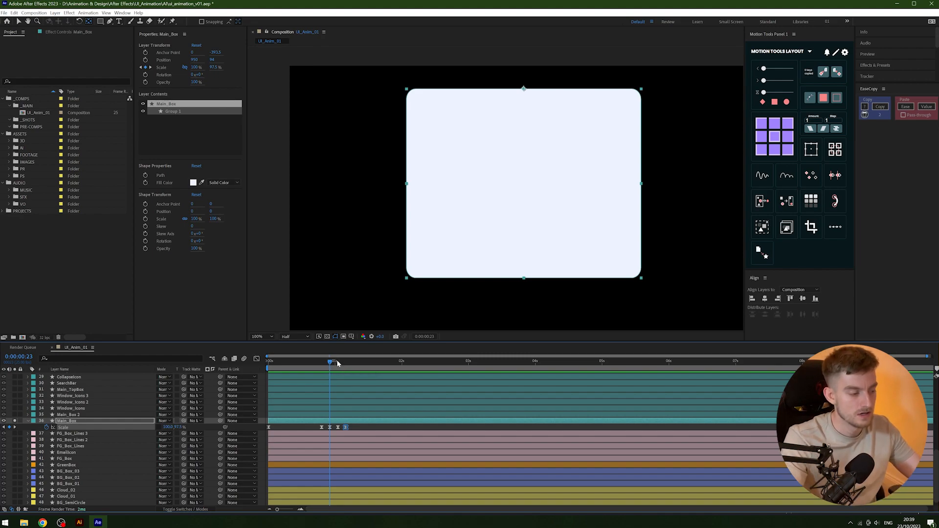
click(337, 361)
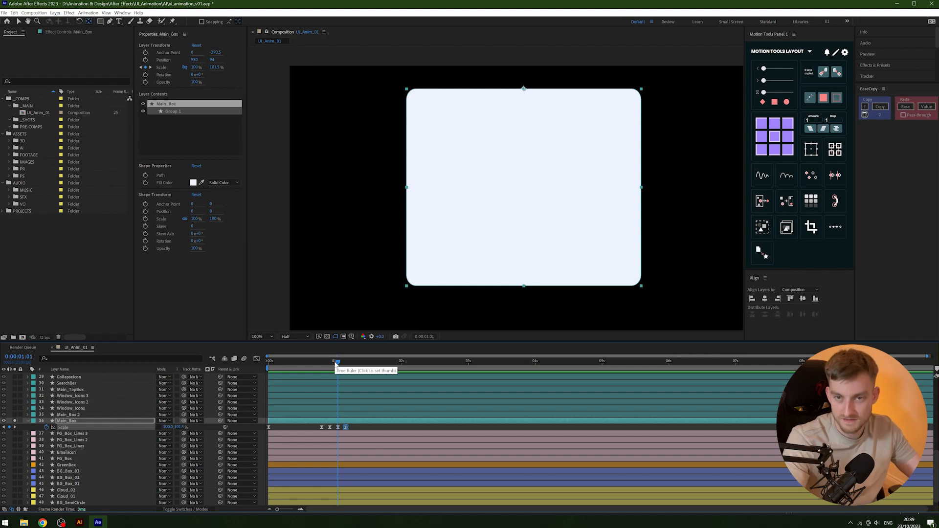
drag(336, 365, 345, 368)
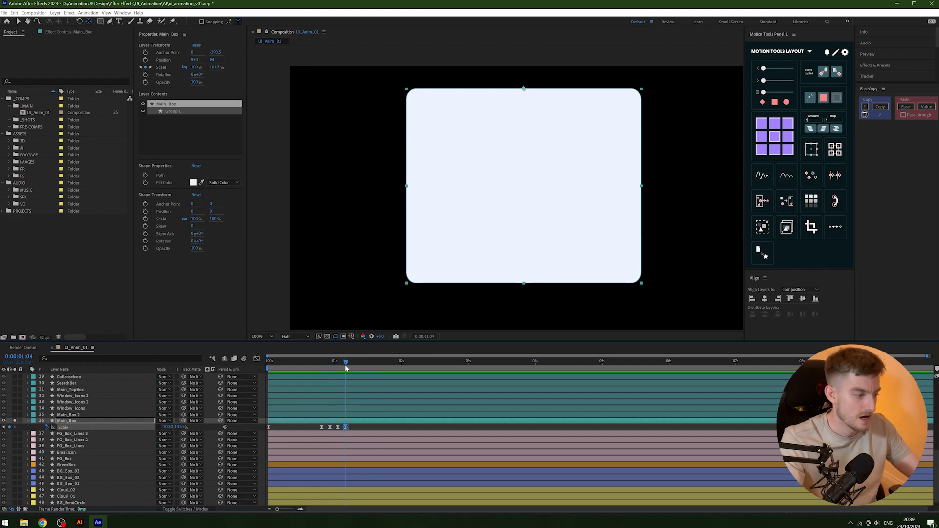
Show the Main_Box Scale keyframes in the Graph Editor as a value graph, fitted to the view.
drag(367, 425, 293, 442)
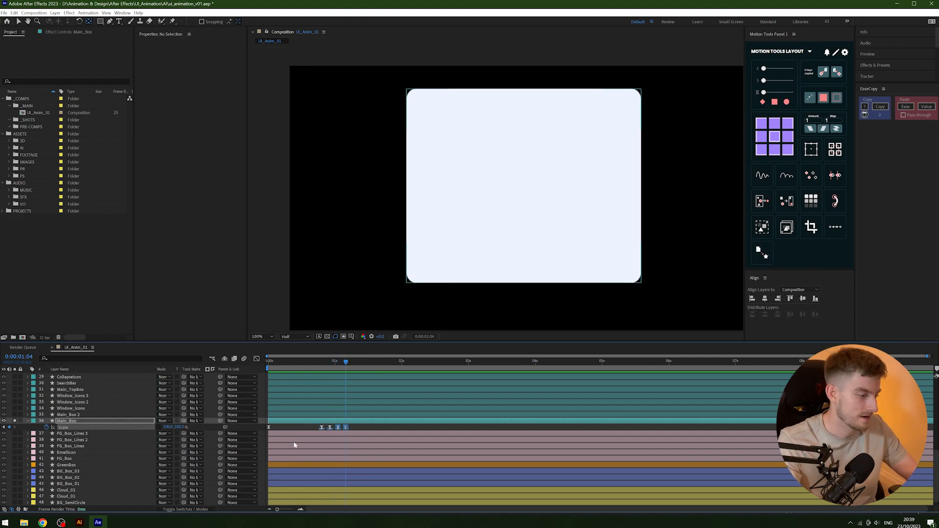
click(256, 359)
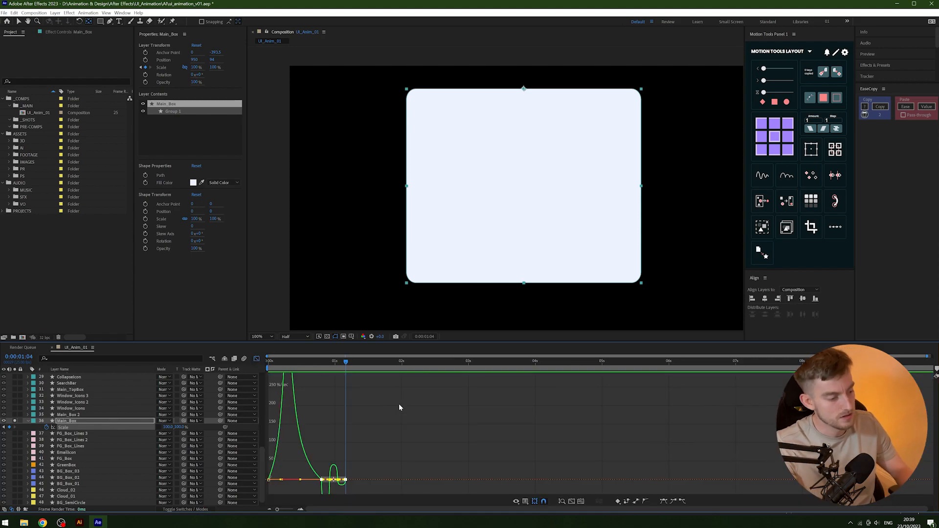
scroll(378, 430, down, 1)
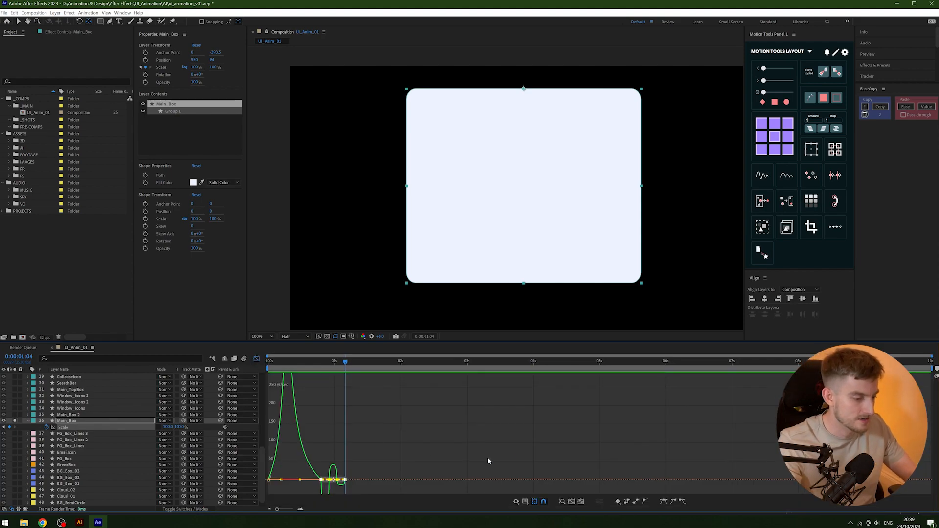
click(525, 502)
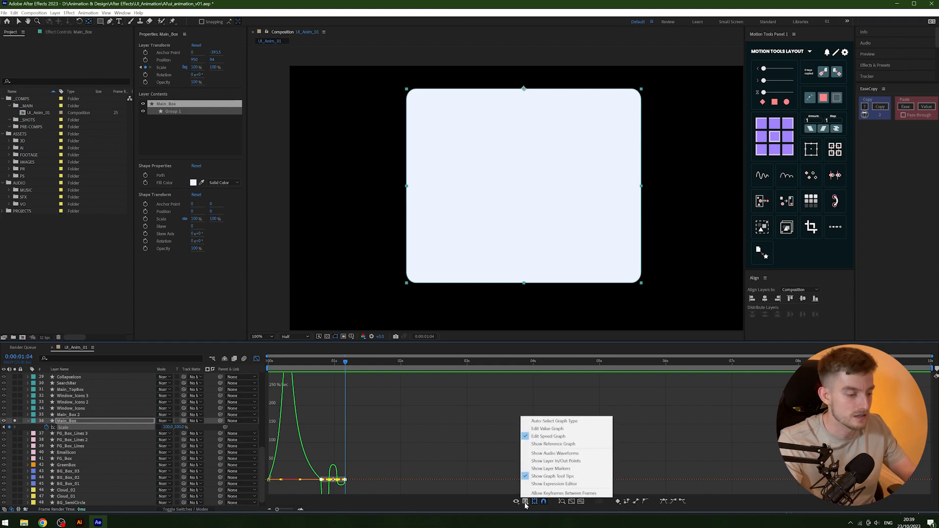
click(548, 429)
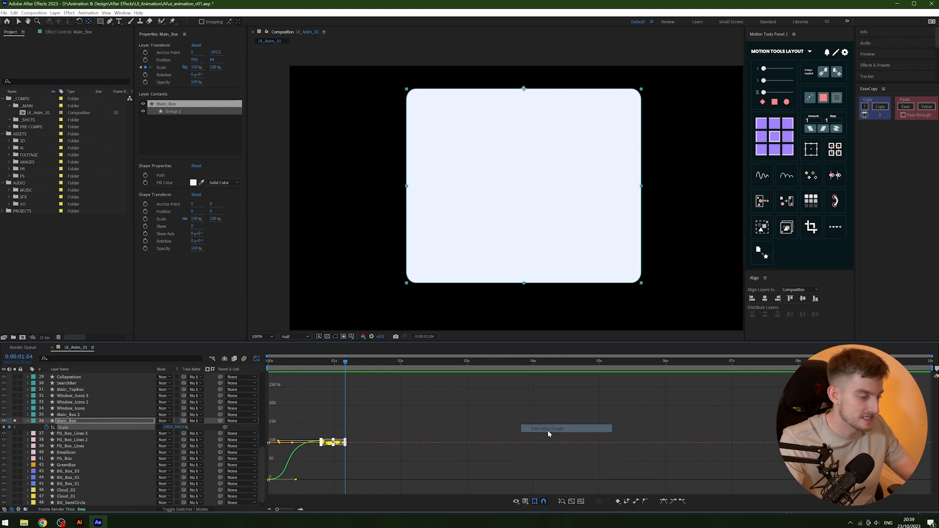
click(581, 502)
click(670, 437)
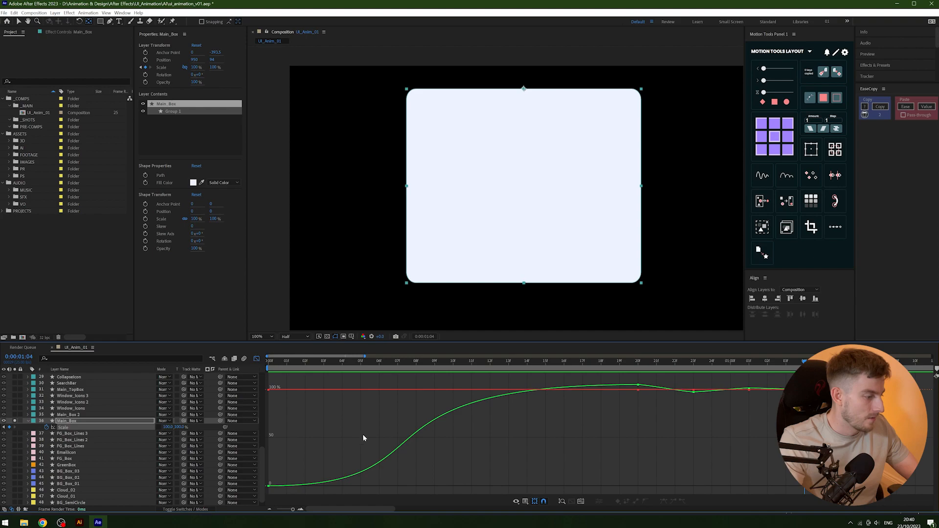
Unlink the Main_Box Scale proportions and lengthen the outgoing handle of the 105% keyframe in the value graph.
drag(310, 492, 266, 466)
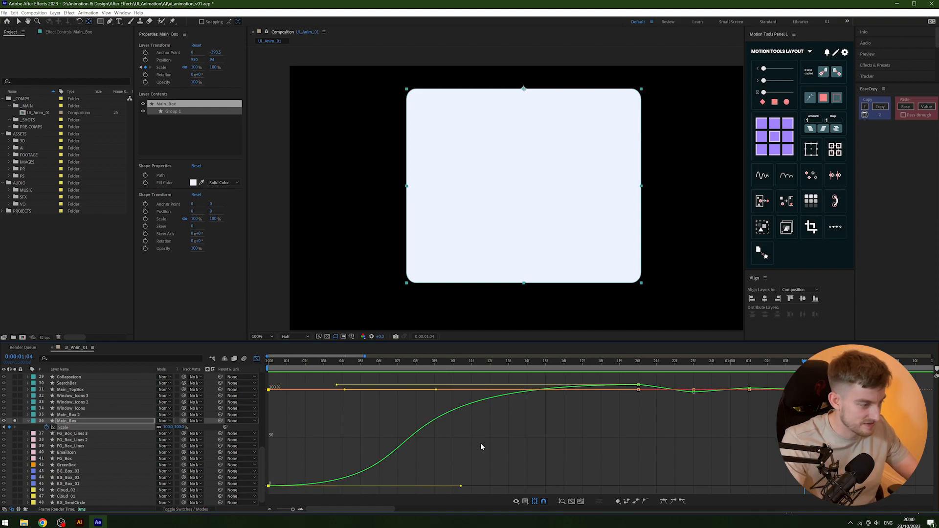
click(158, 427)
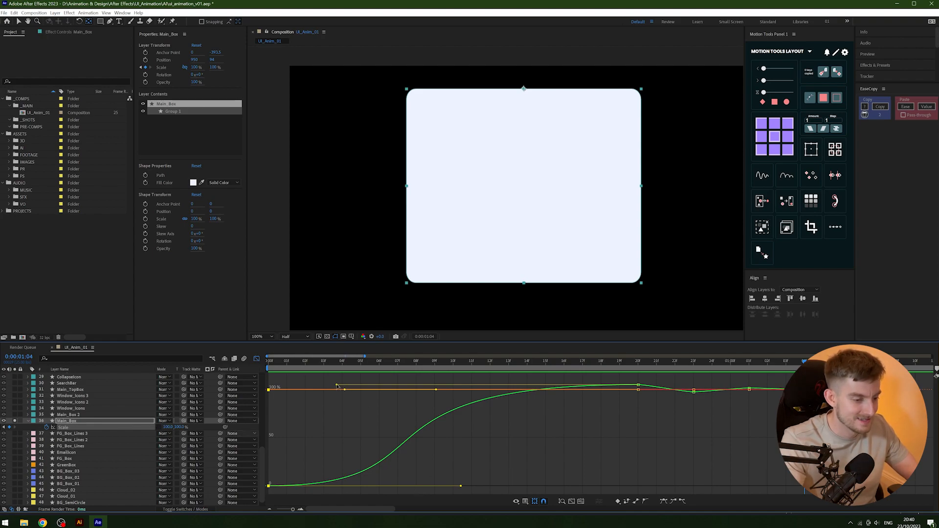
drag(345, 389, 342, 389)
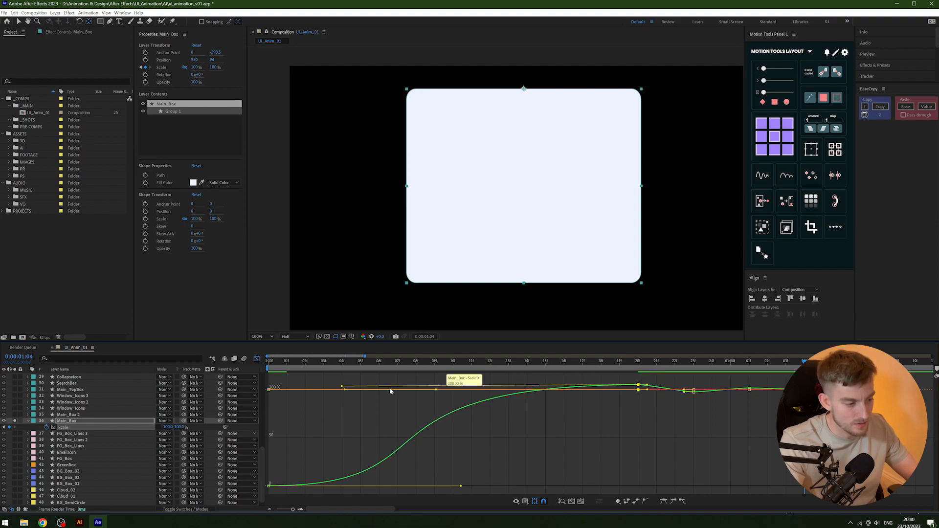
drag(647, 385, 660, 388)
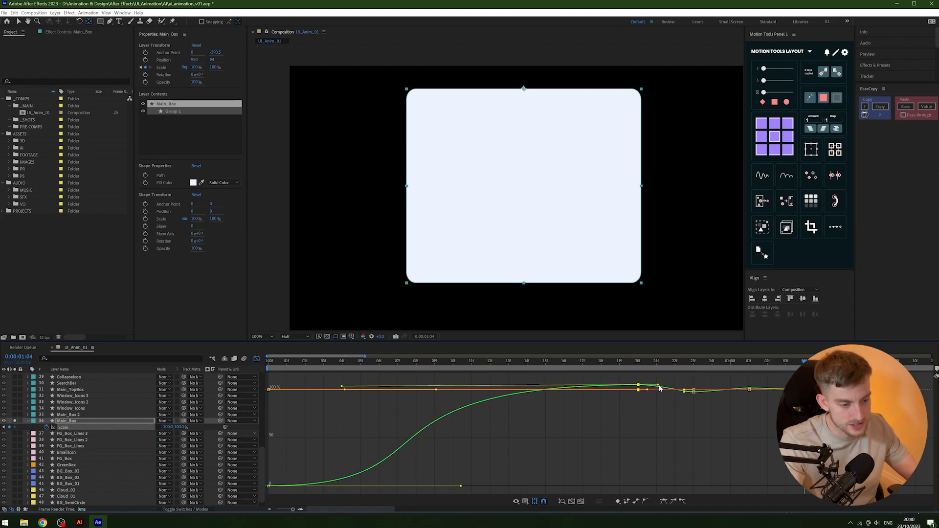
Lengthen the handles on both sides of the 97.5% Scale keyframe to smooth the dip in the curve.
click(693, 403)
click(694, 393)
click(704, 410)
click(694, 391)
drag(702, 391, 710, 391)
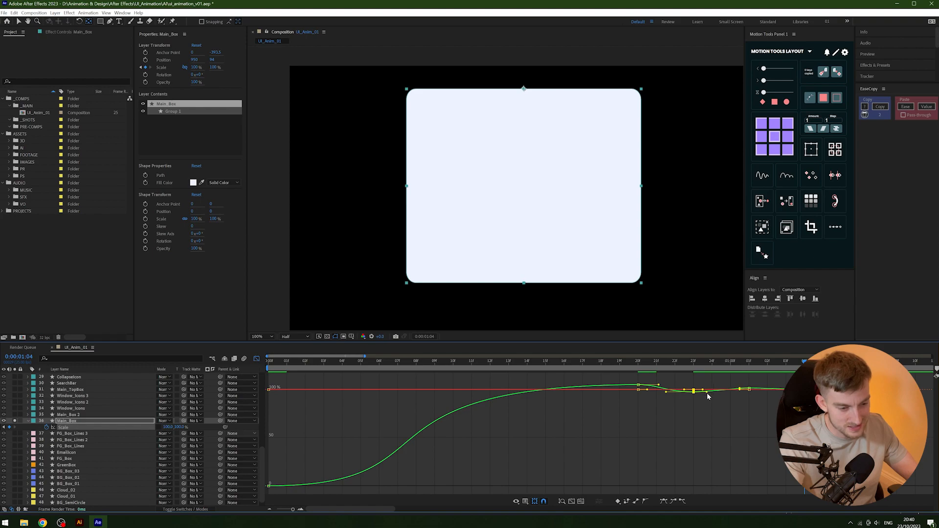
Move the final 100% Scale keyframe one frame later, to 0:00:01:05, and play back the bounce.
click(749, 390)
click(754, 392)
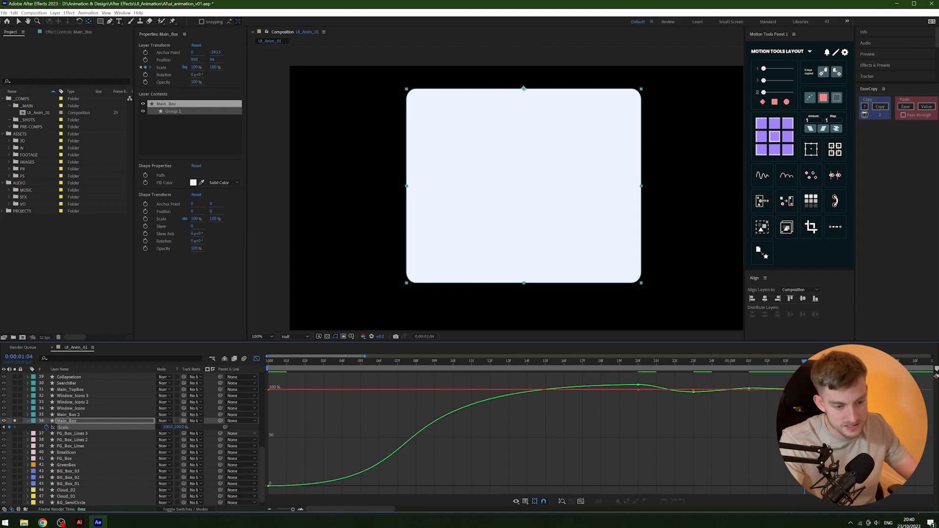
drag(796, 389, 268, 406)
key(space)
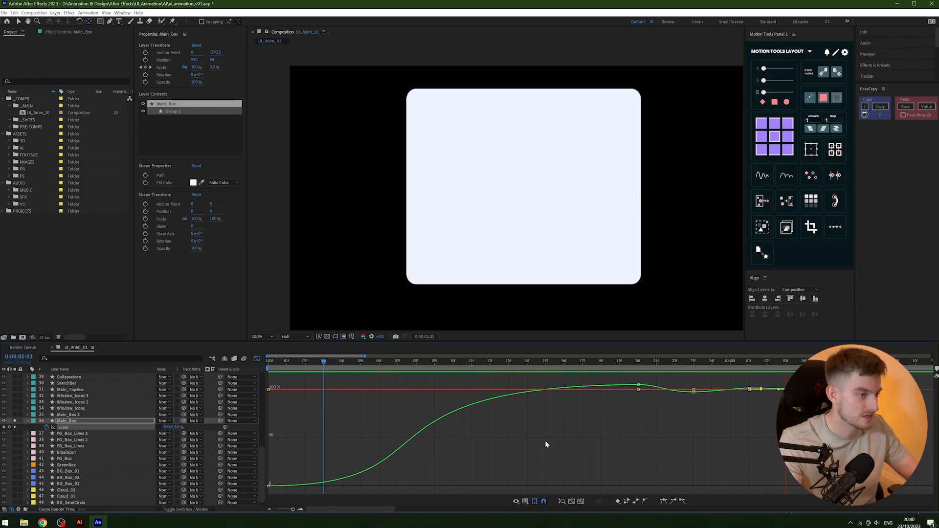
key(space)
key(semicolon)
drag(338, 364, 328, 365)
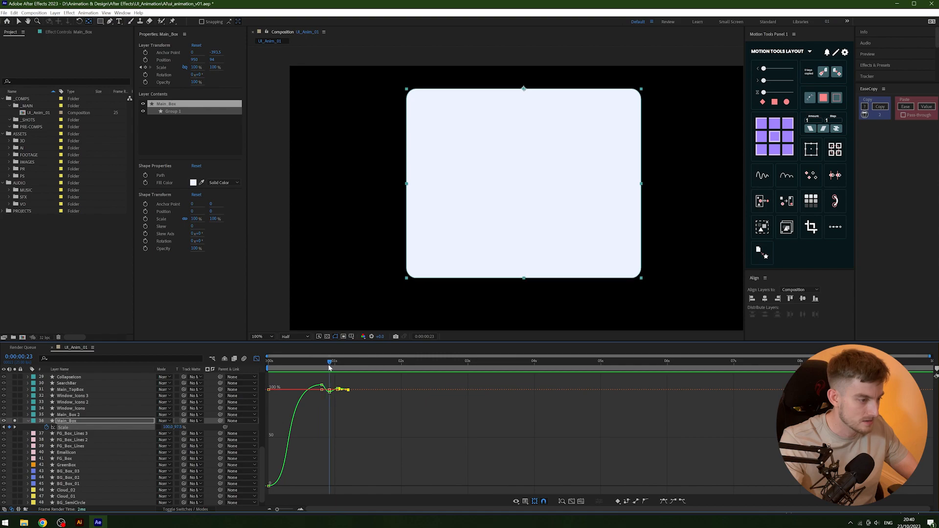
key(space)
key(space)
Shorten the incoming handle of the 105% Scale keyframe, play back the result and close the Graph Editor.
scroll(317, 390, up, 1)
scroll(313, 391, down, 2)
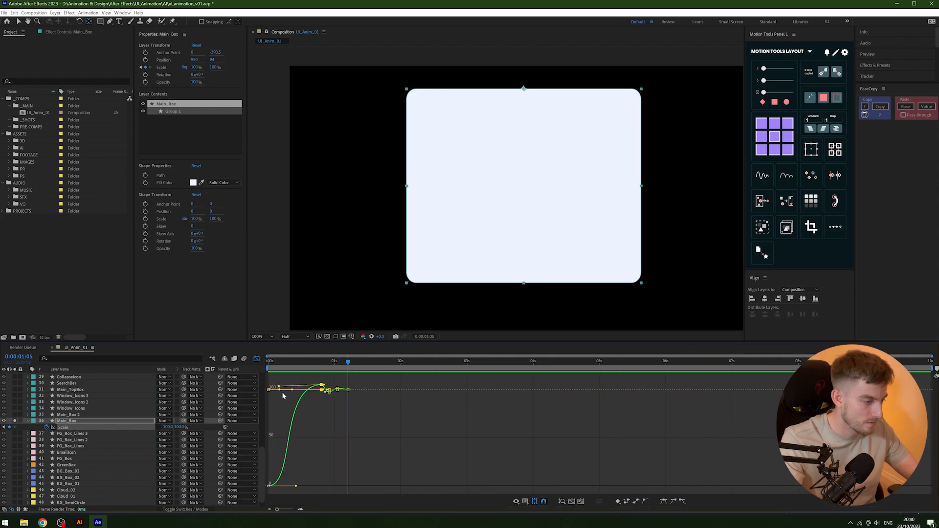
drag(280, 387, 327, 386)
key(space)
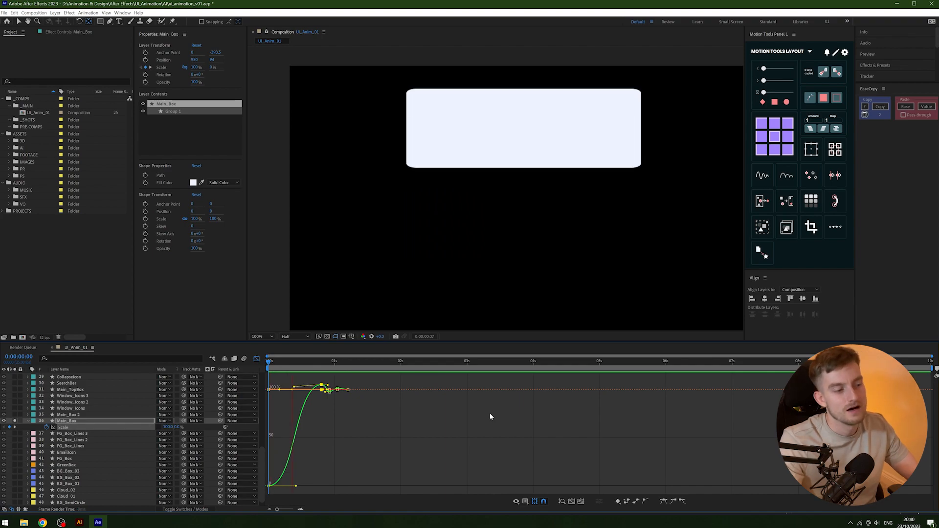
key(space)
scroll(313, 390, up, 3)
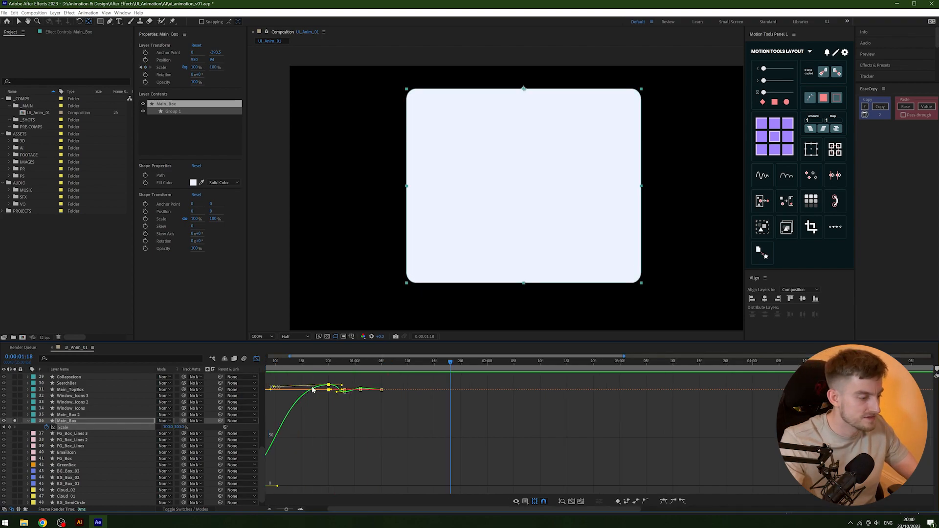
key(shift+F3)
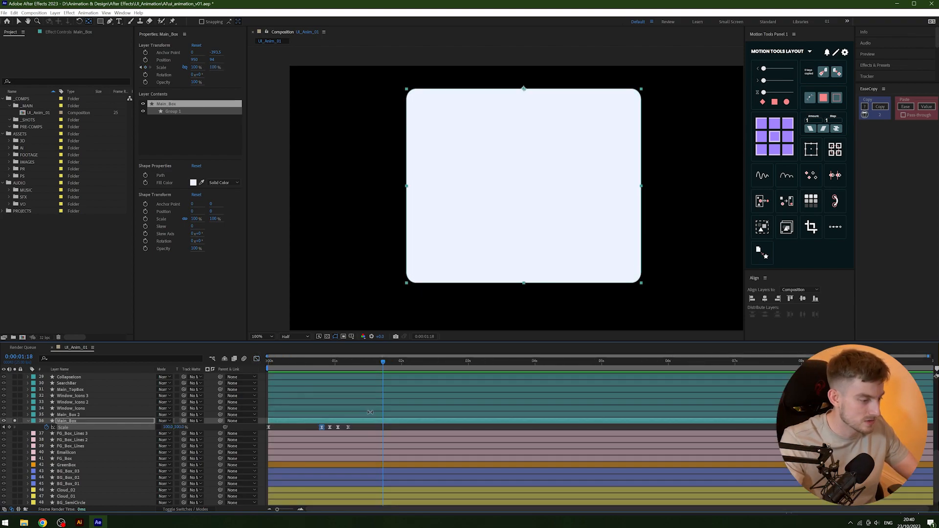
Shift the last four Main_Box Scale keyframes earlier, so they begin at about 0:00:00:11, and play back the faster bounce.
drag(372, 433, 305, 431)
key(Home)
key(space)
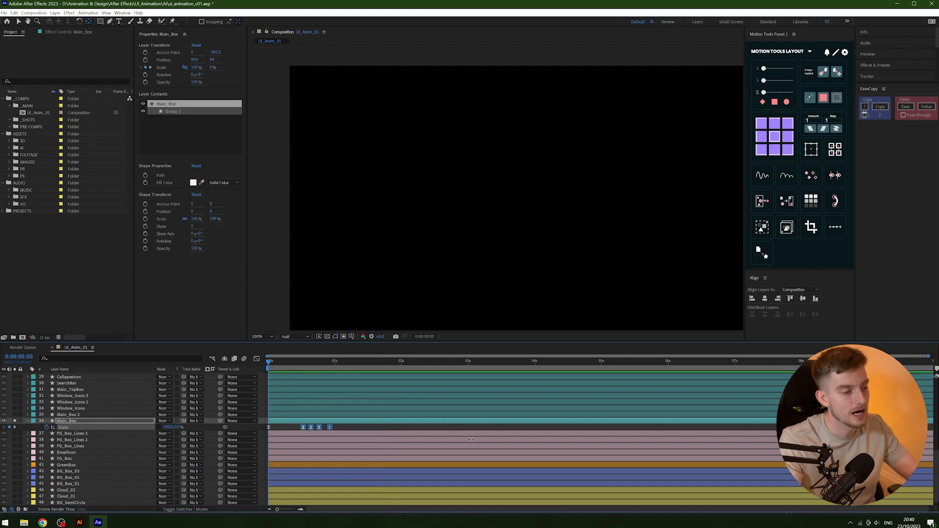
key(space)
drag(303, 427, 298, 429)
key(Home)
key(space)
key(space)
Pull the selected Scale keyframes further back, so the overshoot keyframe lands at 0:00:00:07, and preview the timing.
drag(297, 429, 289, 430)
key(Home)
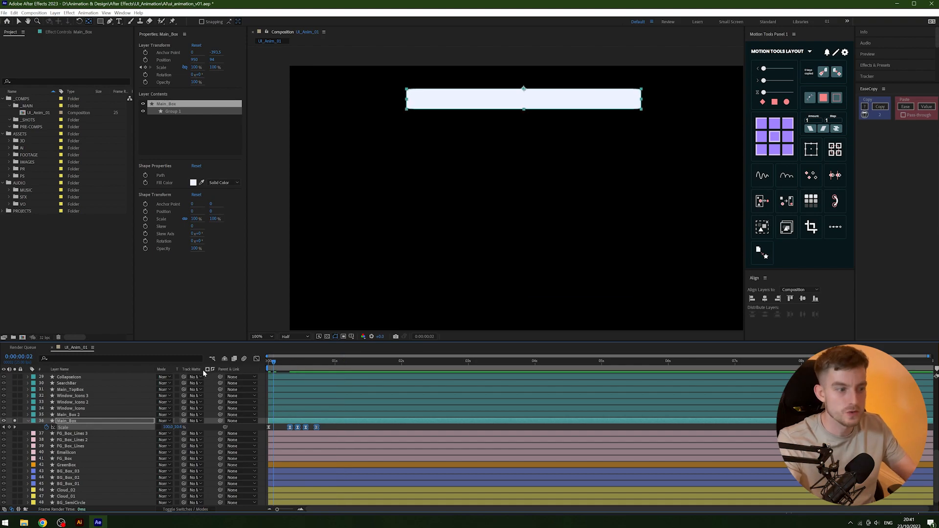
key(space)
key(space)
key(Home)
key(space)
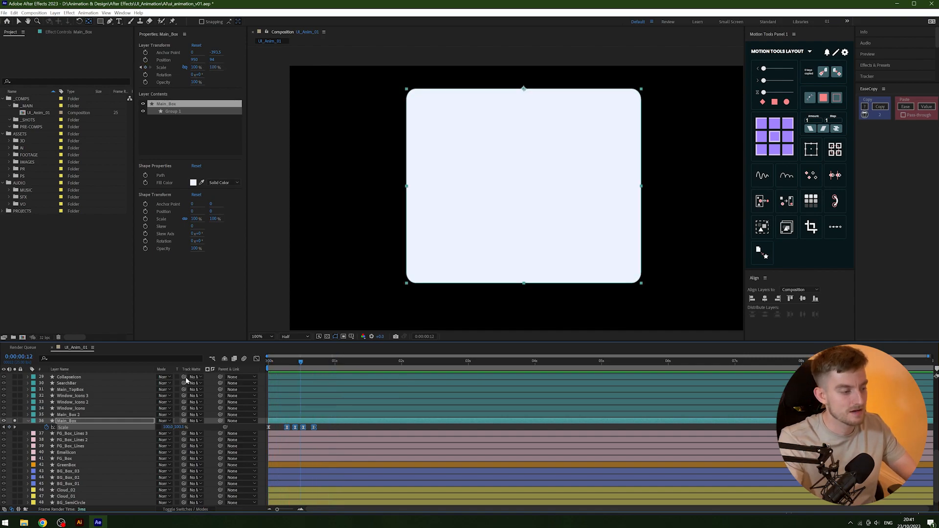
key(space)
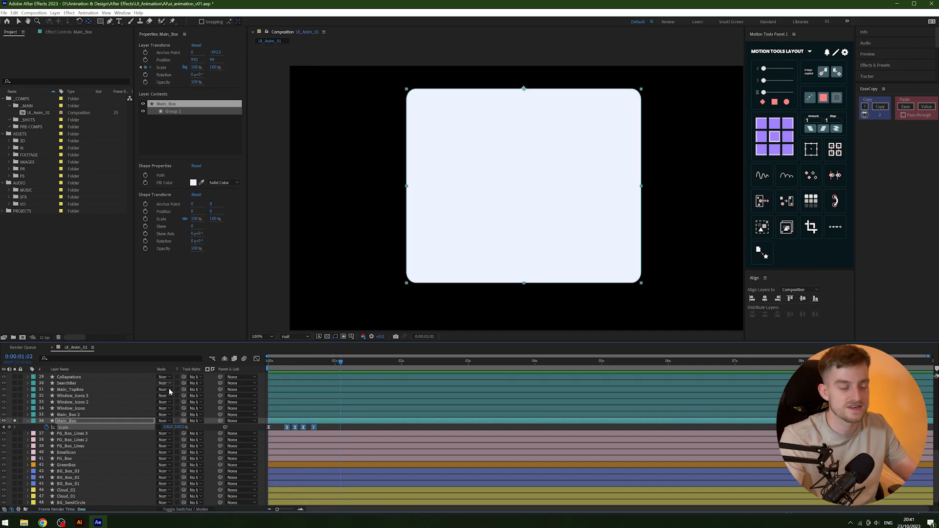
Replay the bounce and nudge the four Scale keyframes one frame earlier, so the overshoot falls at 0:00:00:06.
key(Home)
key(space)
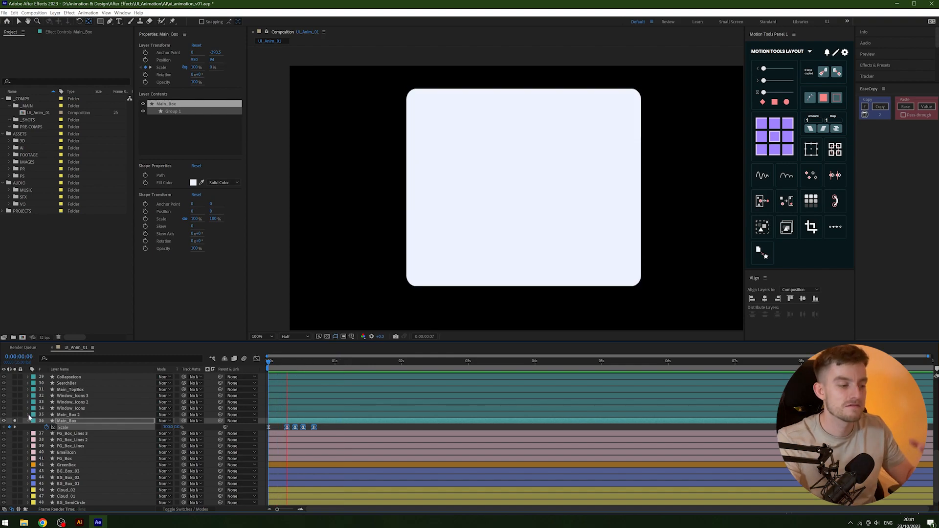
key(space)
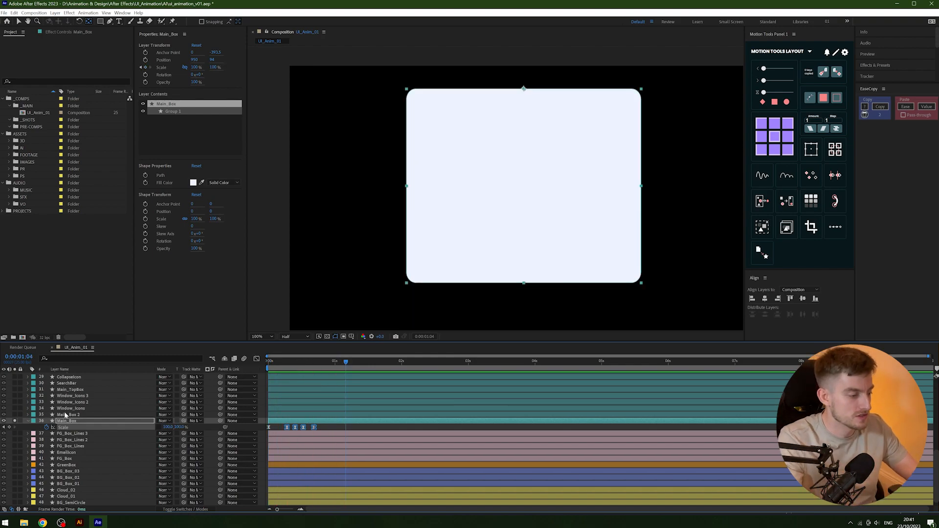
key(Home)
key(space)
key(space)
key(alt+Left)
key(Home)
key(space)
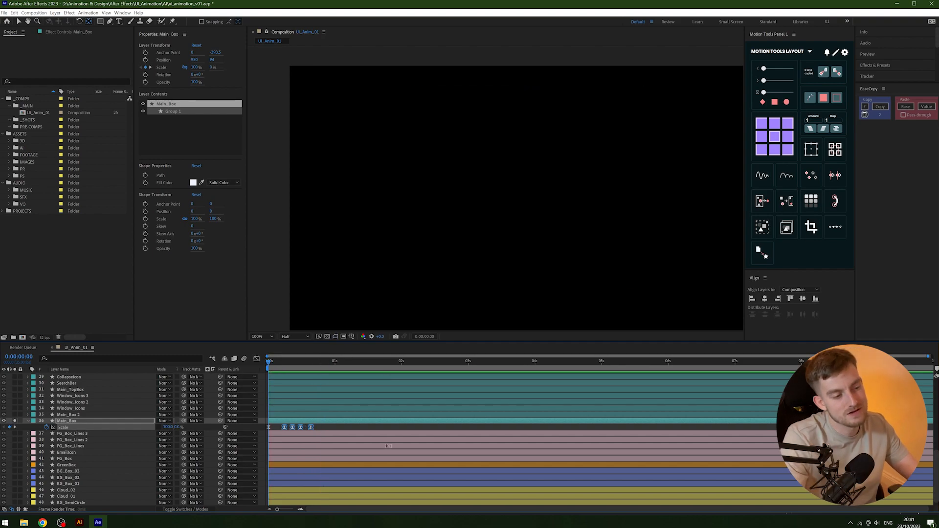
key(space)
Set the vertical Scale of Main_Box's overshoot keyframe at 0:00:00:06 to 103% and play back the softer bounce.
click(353, 430)
drag(290, 362, 283, 368)
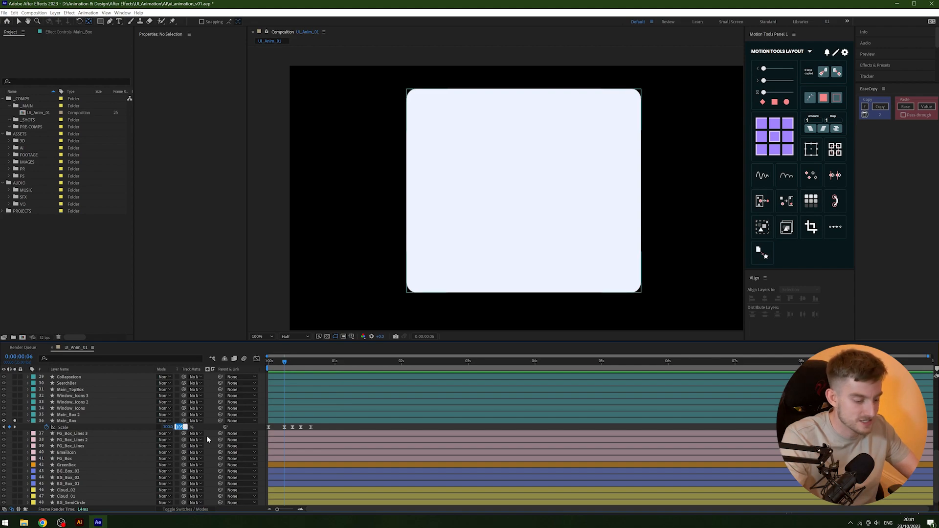
text(103)
key(Return)
drag(285, 360, 158, 375)
key(space)
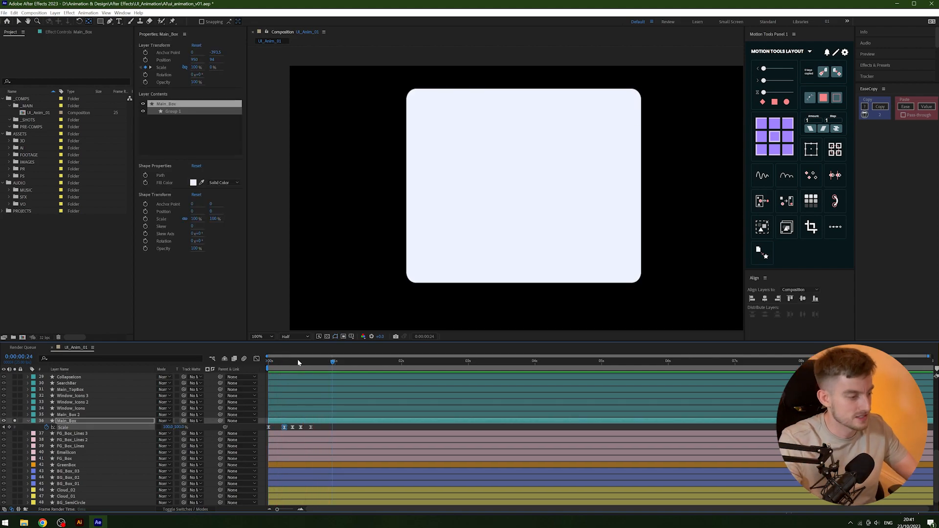
key(space)
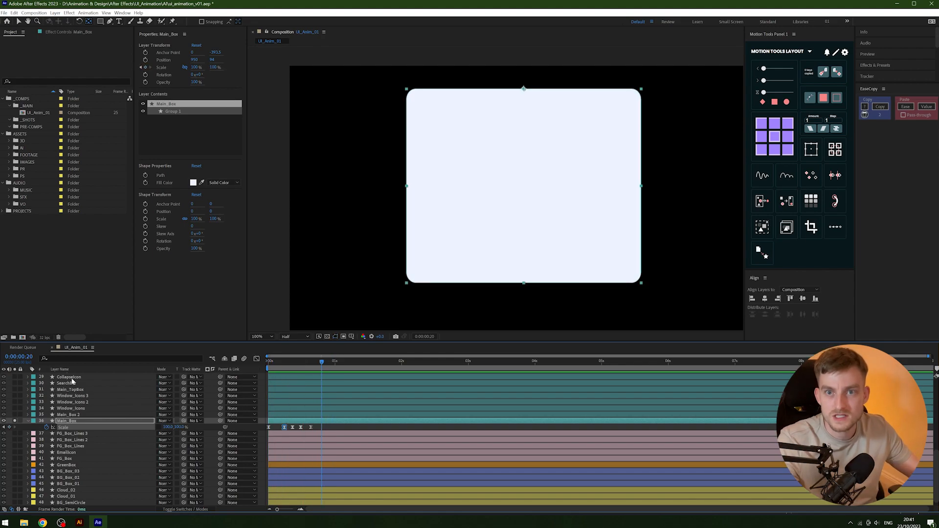
key(space)
key(space)
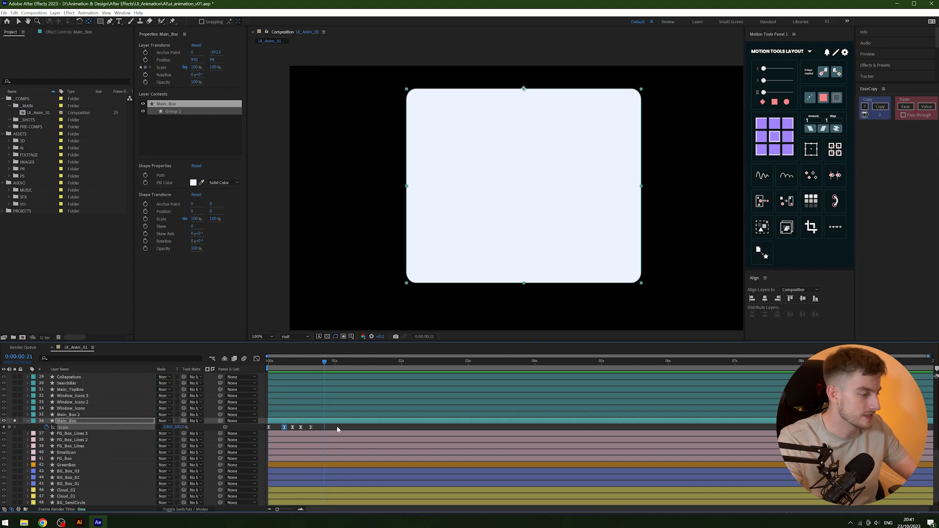
Solo Main_Box 2 together with Main_Box and choose Main_Box as the track matte of Main_Box 2.
click(336, 430)
click(15, 415)
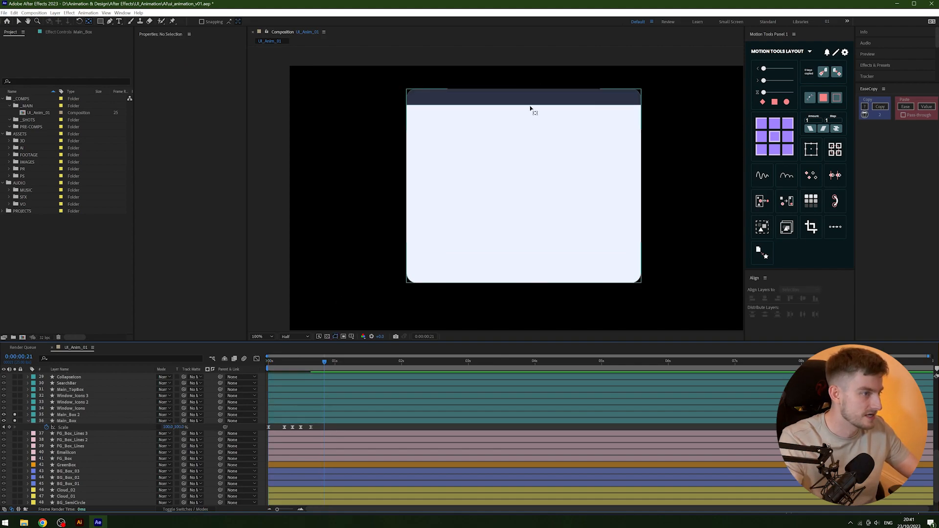
click(79, 414)
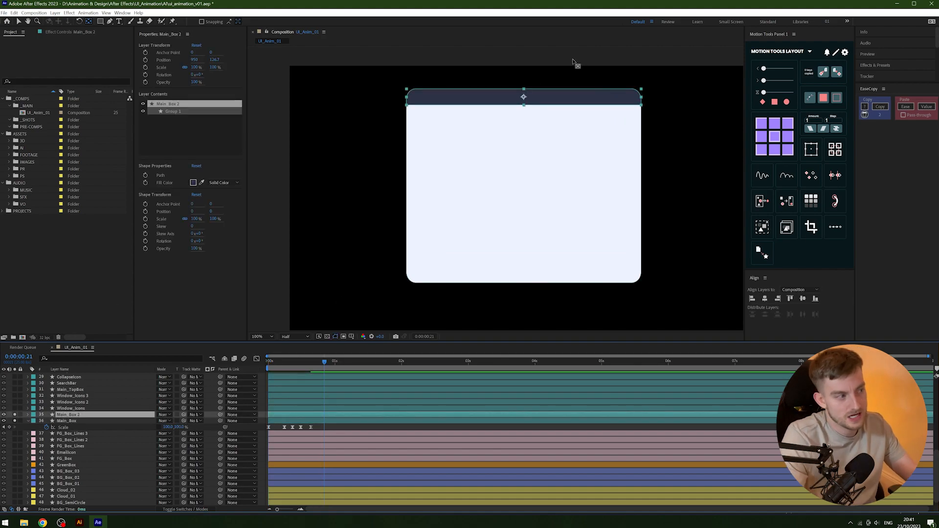
key(v)
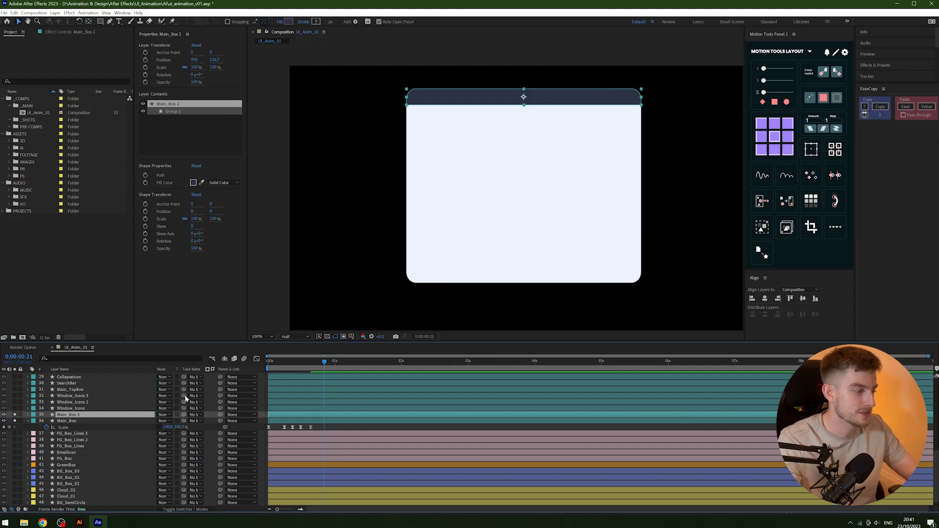
click(194, 415)
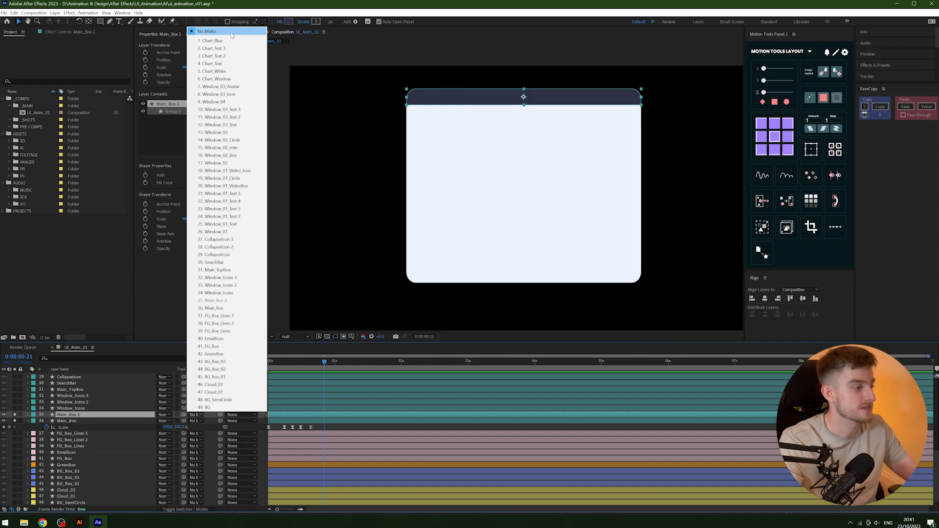
click(147, 417)
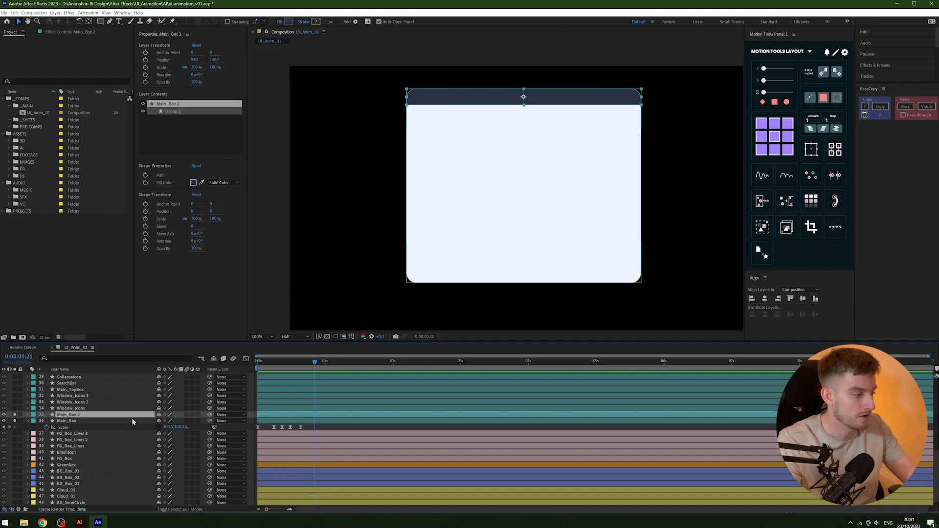
key(F4)
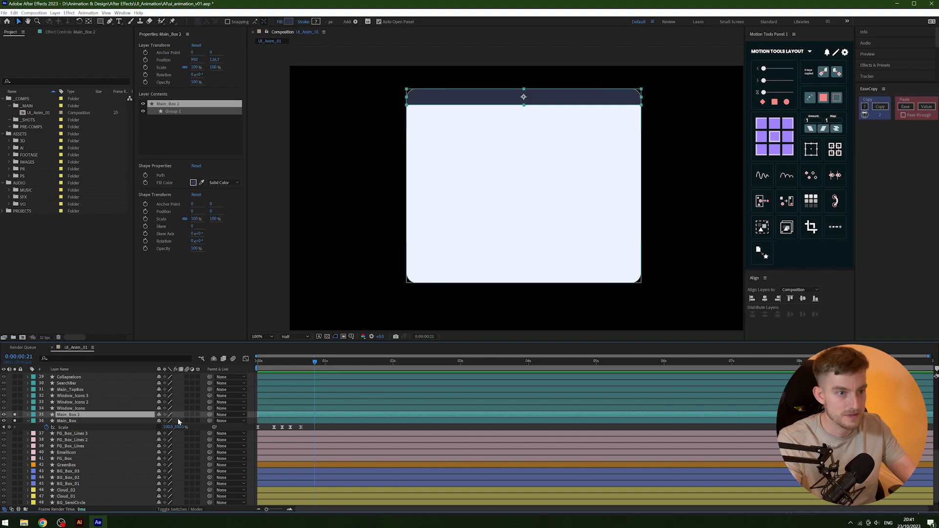
key(F4)
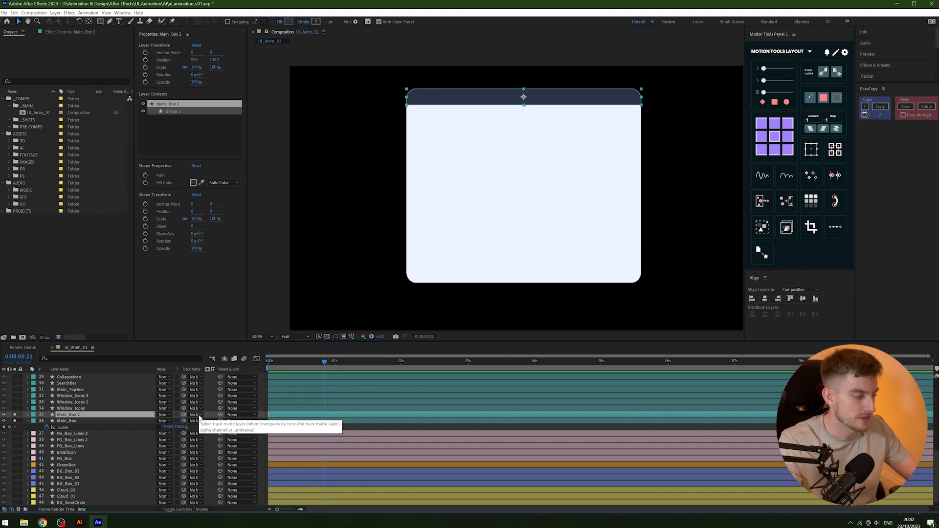
click(199, 413)
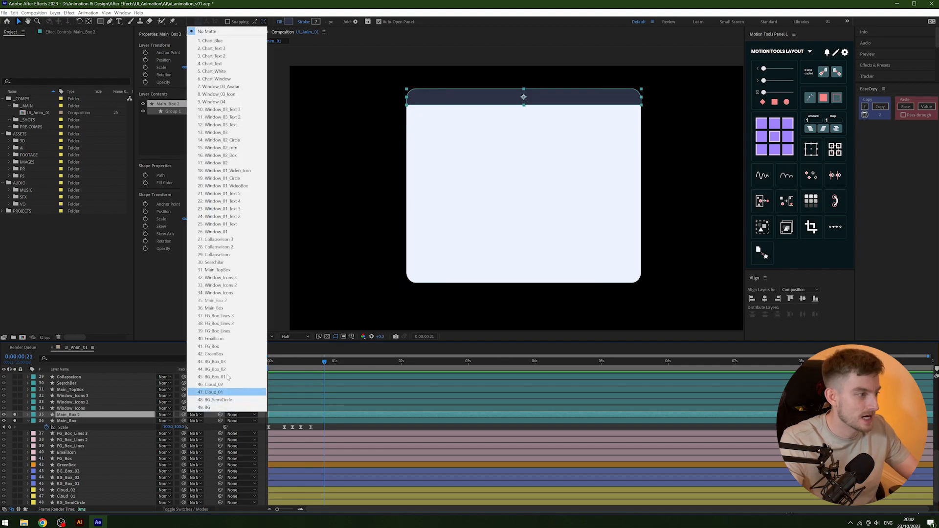
click(216, 308)
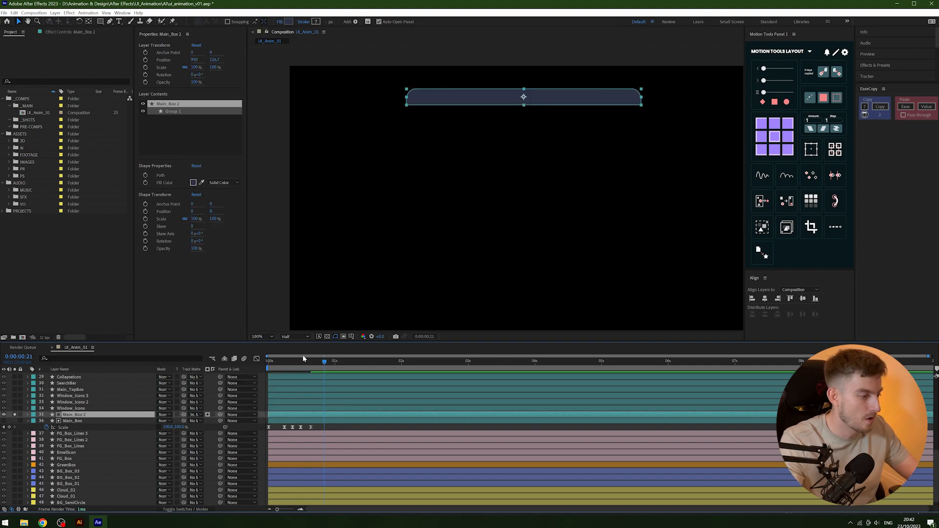
Make the Main_Box matte layer visible again, solo it with Main_Box 2 and play back the matted header.
key(Home)
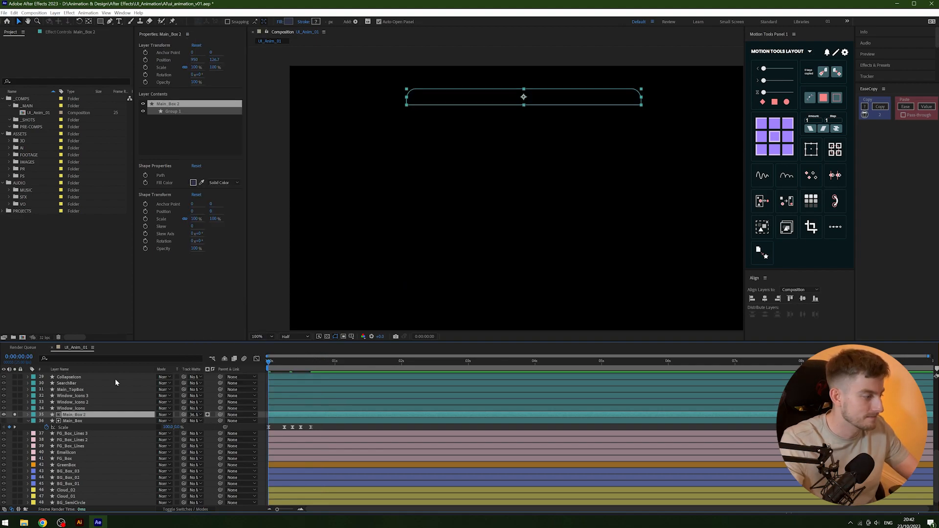
click(15, 415)
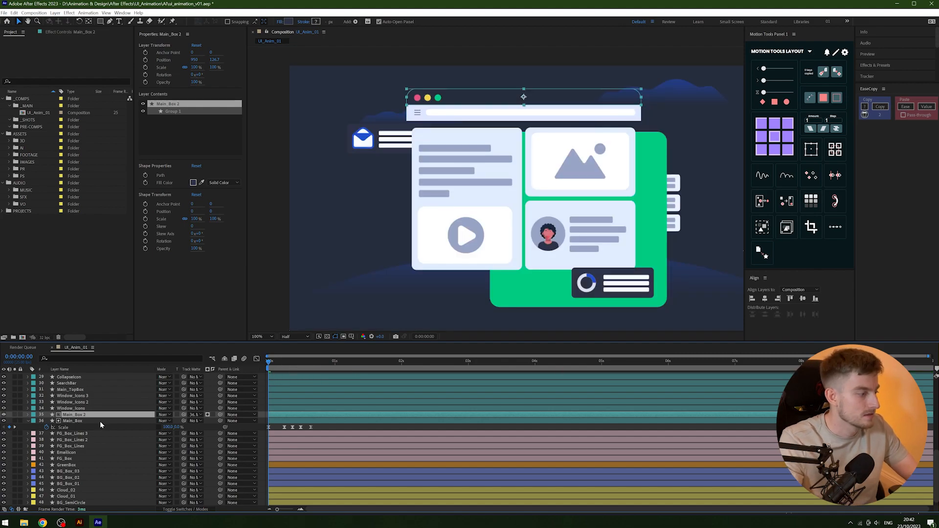
key(space)
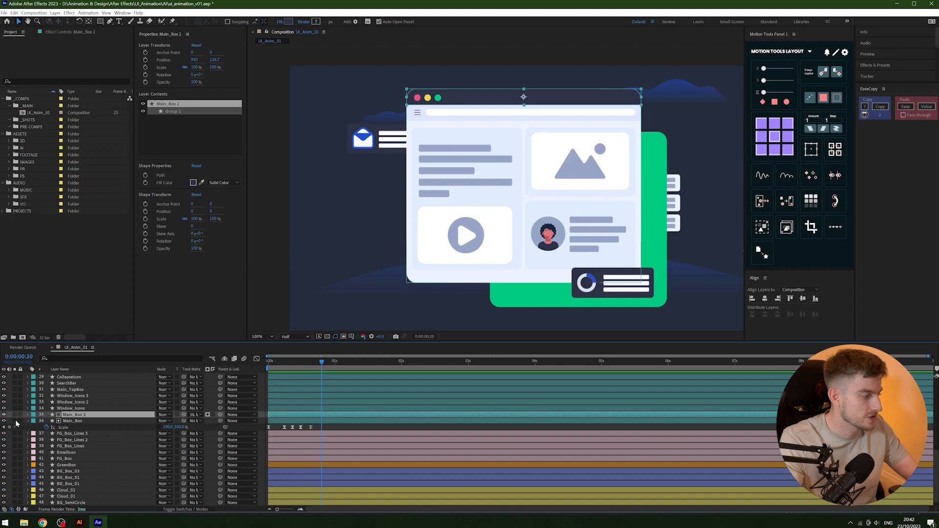
click(16, 415)
mouse_move(286, 361)
mouse_down()
mouse_move(326, 365)
mouse_move(268, 367)
mouse_up()
key(space)
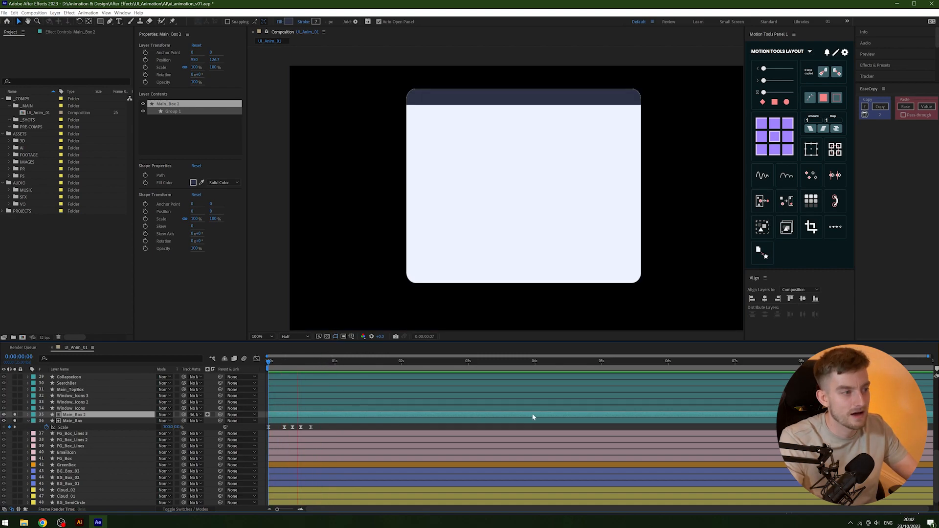
Examine the header bar's rounded upper corners up close during the opening frames and in the finished pose.
drag(336, 368, 271, 370)
scroll(423, 112, up, 1)
drag(377, 64, 527, 249)
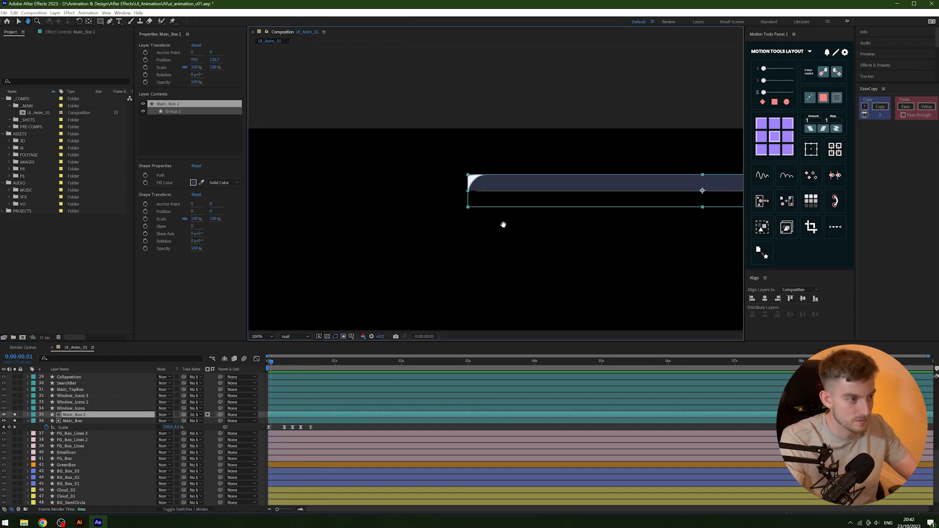
drag(544, 192, 435, 192)
drag(740, 182, 425, 198)
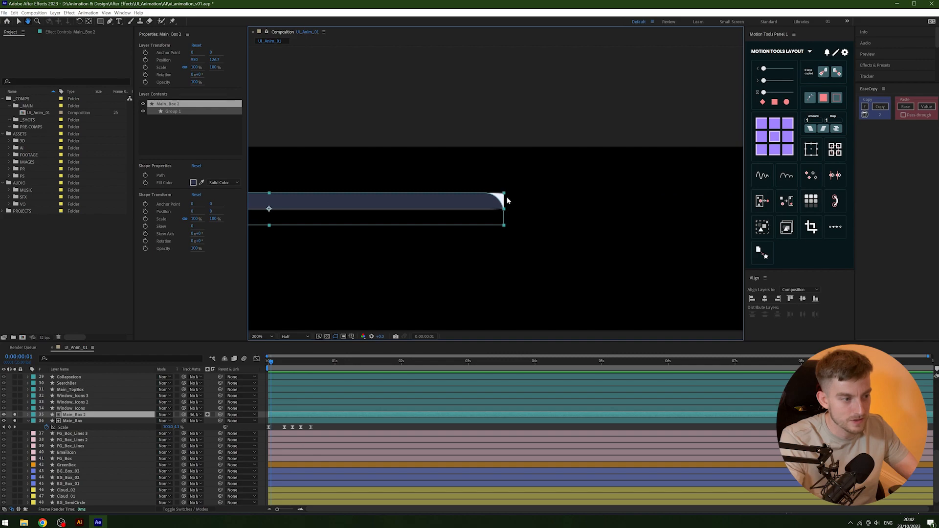
scroll(513, 198, up, 2)
key(Page_Up)
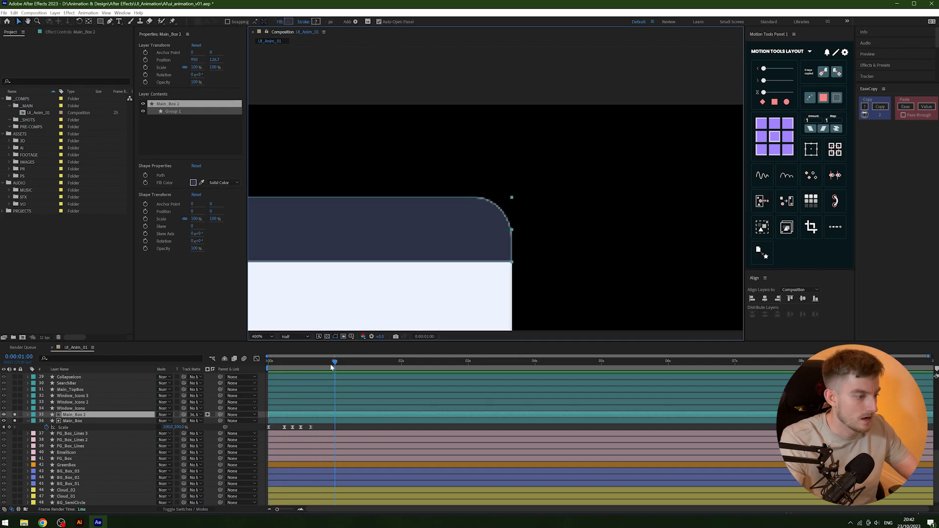
scroll(507, 200, down, 2)
drag(405, 237, 630, 201)
drag(419, 227, 550, 217)
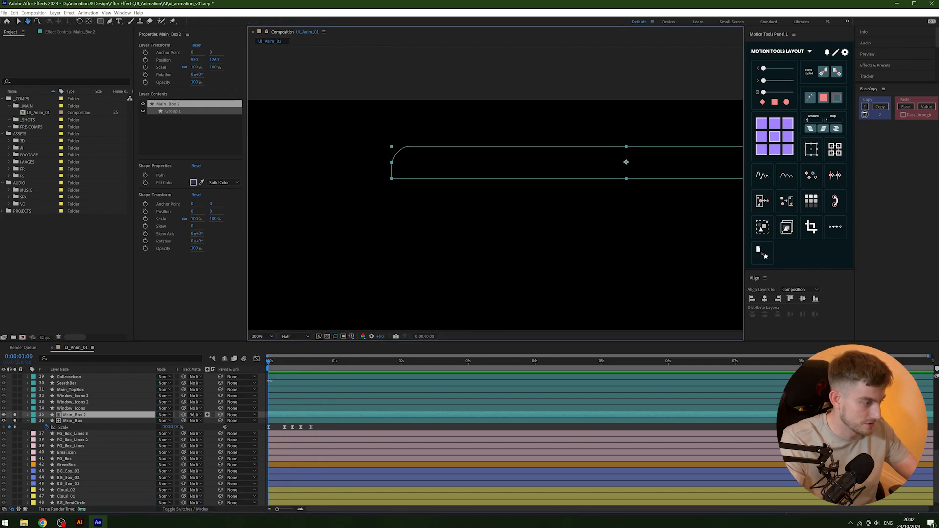
mouse_move(277, 363)
mouse_down()
mouse_move(288, 363)
mouse_move(270, 369)
mouse_move(287, 363)
mouse_up()
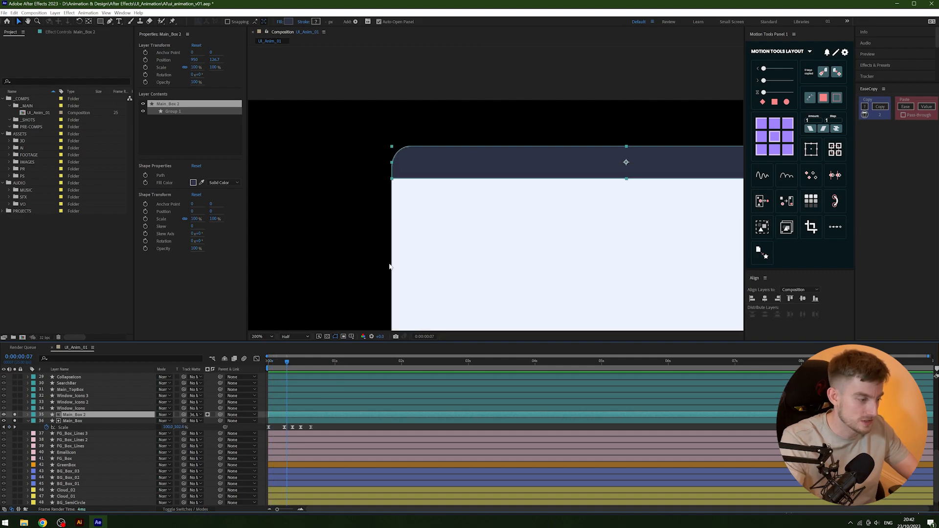
scroll(382, 265, down, 1)
drag(485, 214, 409, 221)
drag(482, 241, 407, 197)
key(ctrl+z)
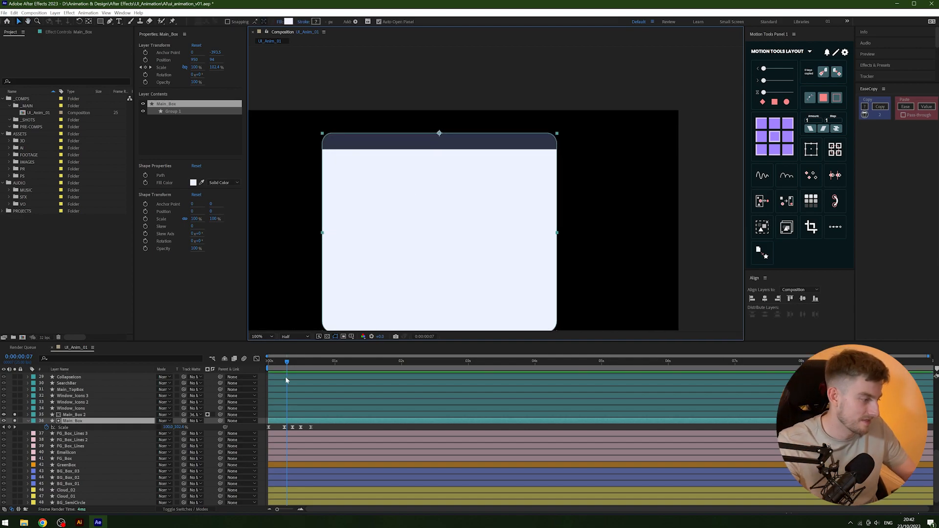
click(377, 428)
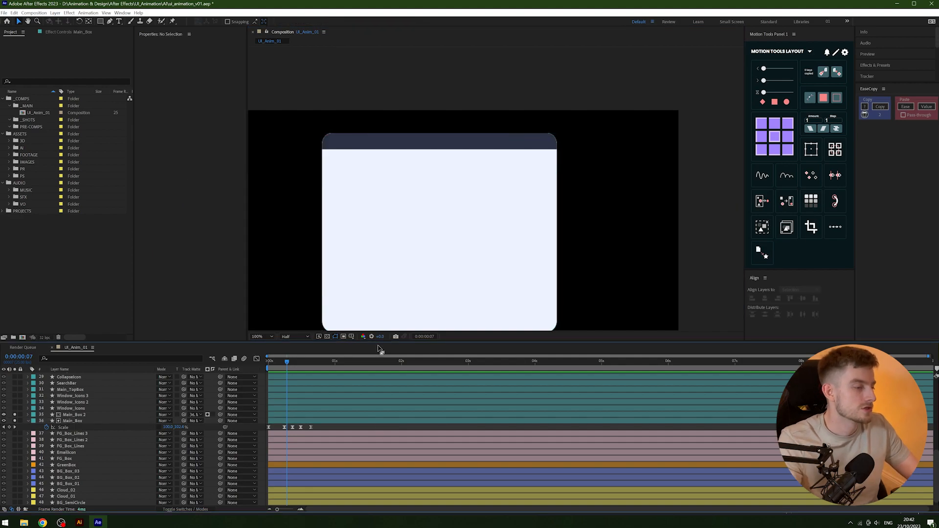
Duplicate the Main_Box layer and reveal the copy's shape contents and transform properties.
drag(373, 198, 419, 111)
click(74, 421)
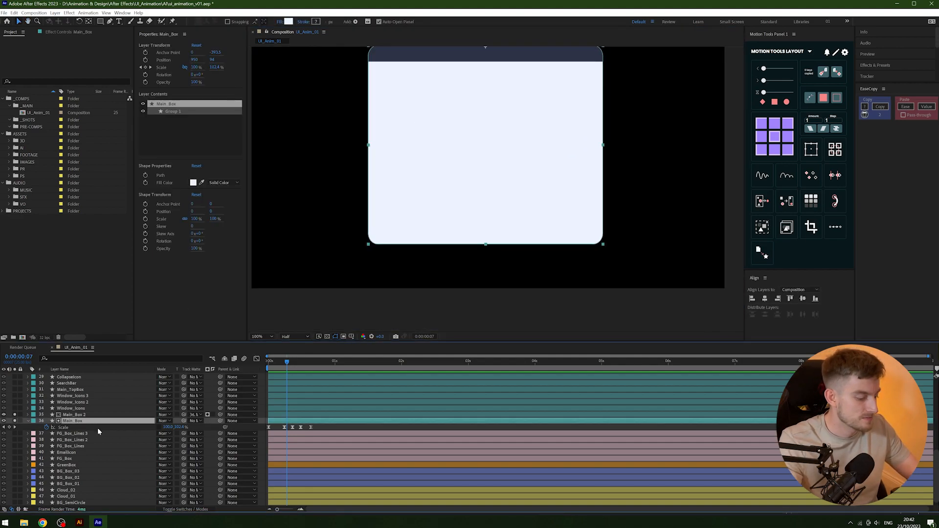
key(ctrl+d)
key(u)
key(u)
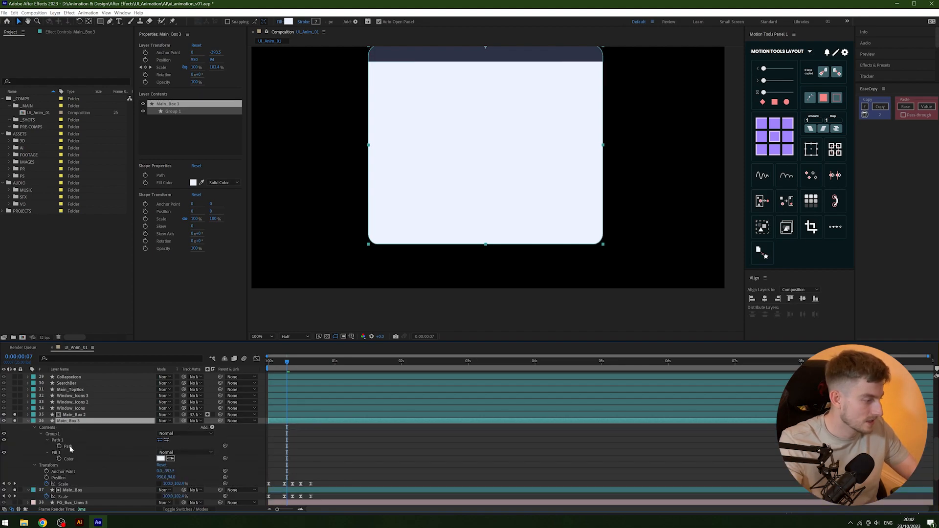
Inspect the path points and full outline of Main_Box 3 in the composition, then collapse its properties.
click(70, 449)
drag(396, 104, 442, 248)
key(v)
key(g)
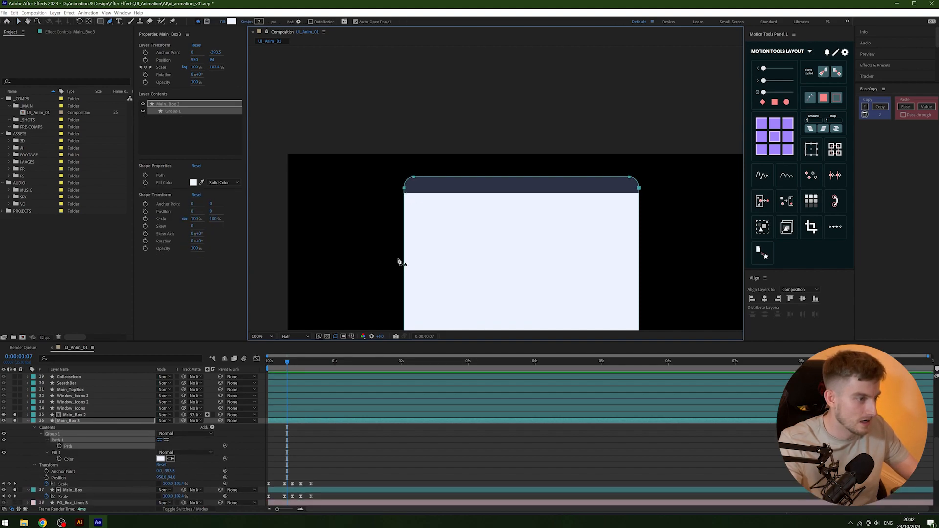
click(106, 423)
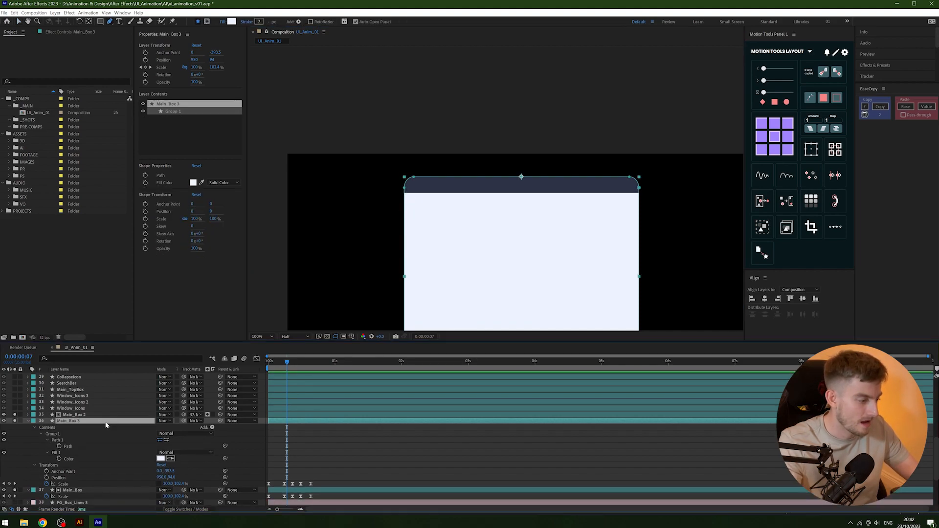
drag(501, 274, 486, 209)
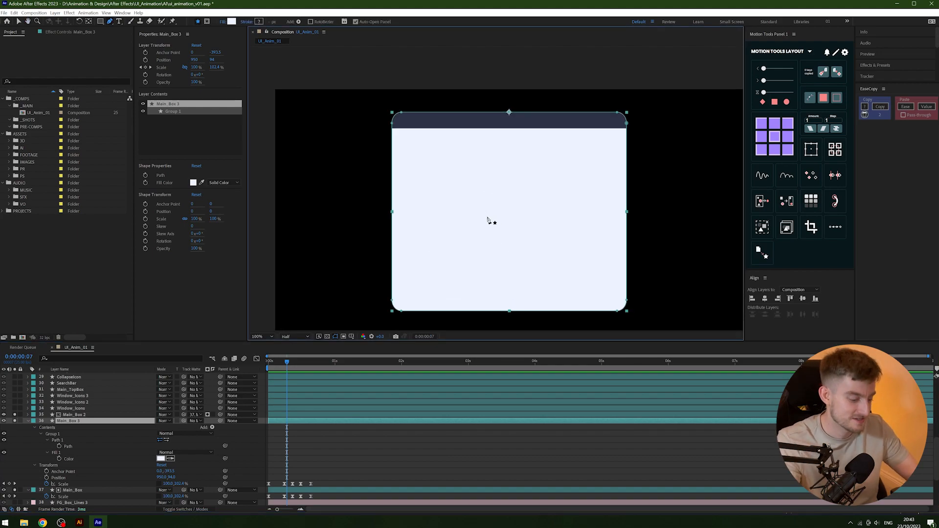
key(u)
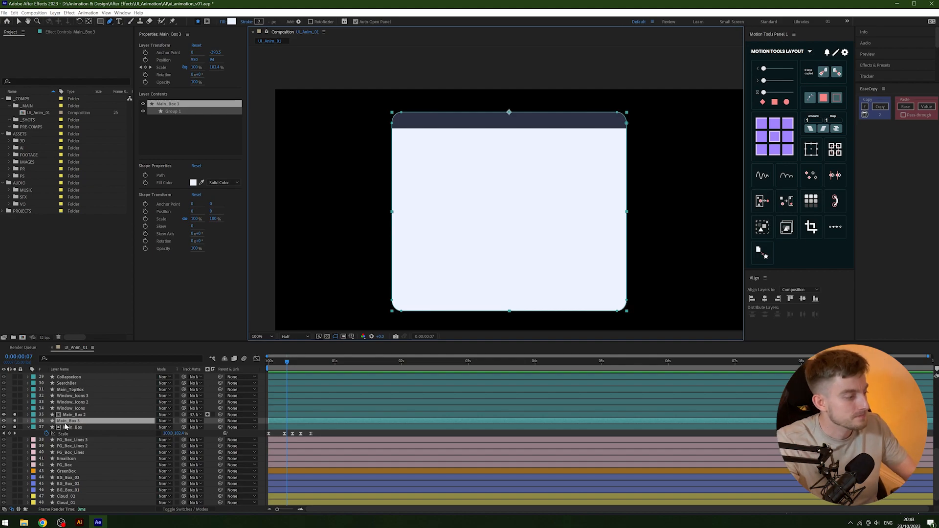
Choose Main_Box 3 as the track matte of the Main_Box layer.
click(95, 427)
click(196, 427)
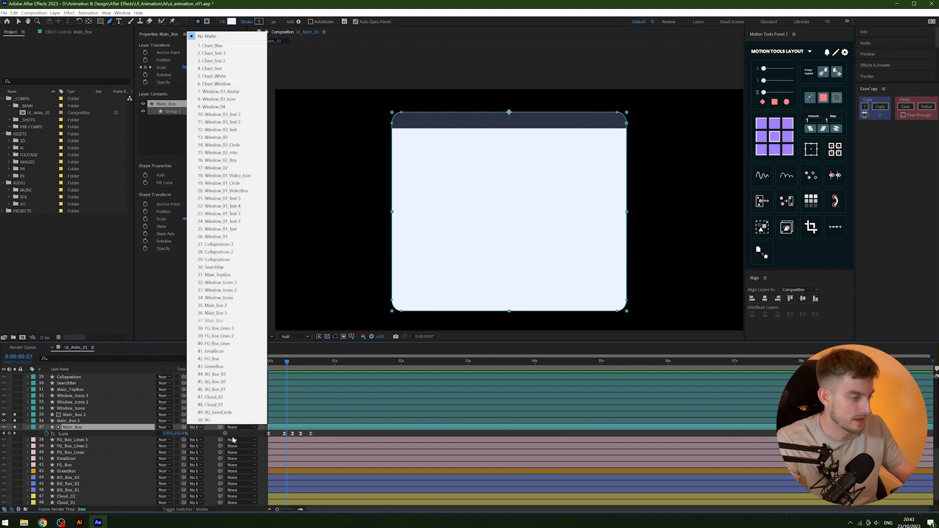
click(240, 313)
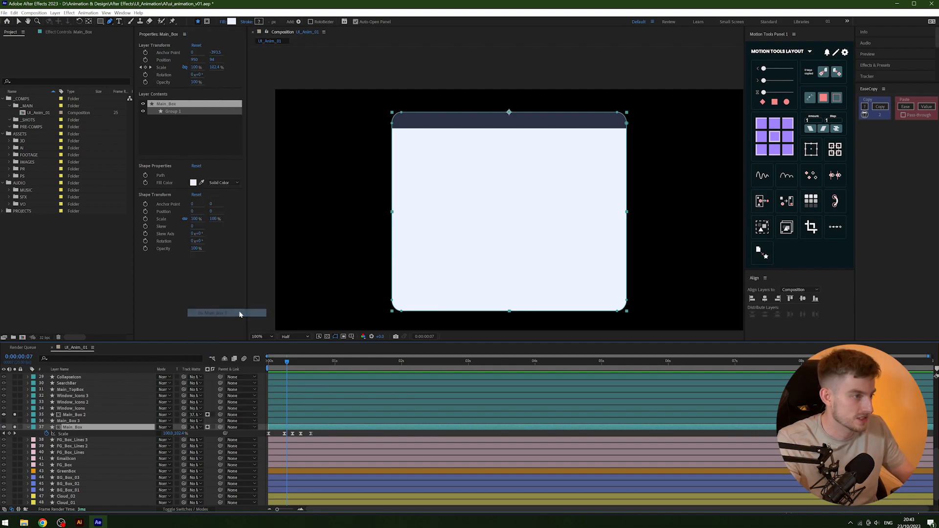
Rename the Main_Box 3 layer as Main_Box_Matte.
click(85, 420)
key(Return)
key(Right)
key(BackSpace)
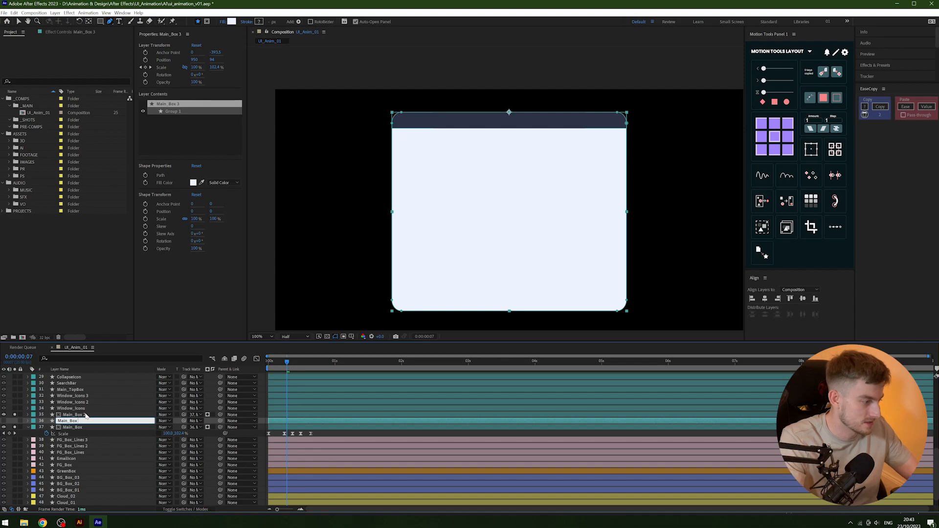
text(Matte)
key(Return)
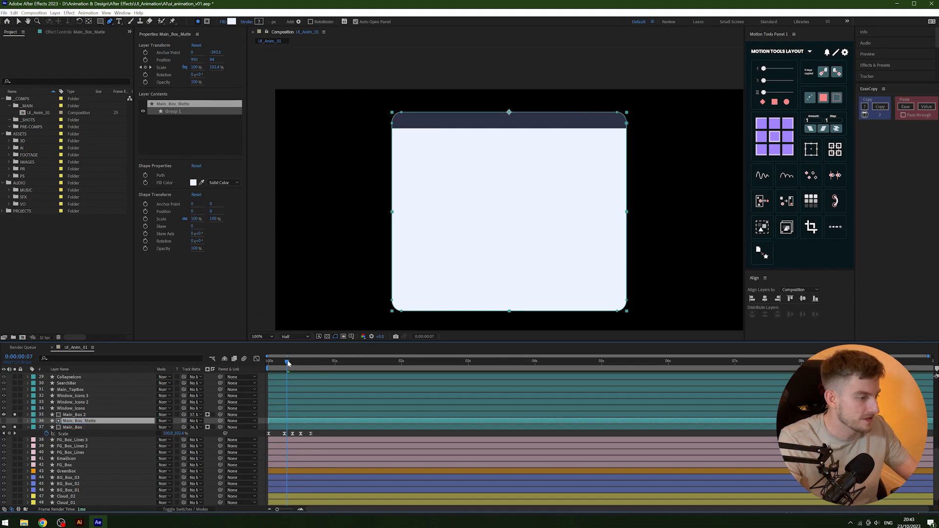
Return to the first frame and reveal the keyframed Scale of Main_Box_Matte.
drag(288, 363, 248, 367)
click(404, 434)
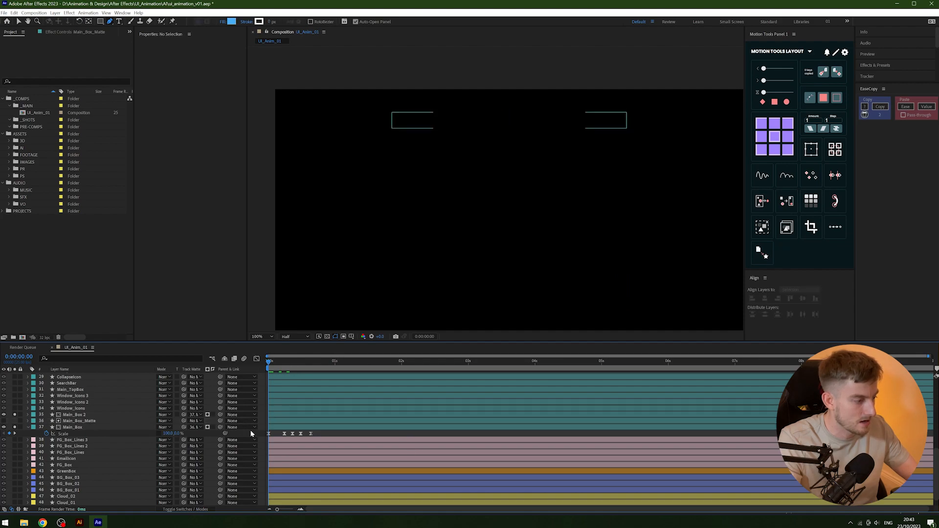
click(102, 420)
key(u)
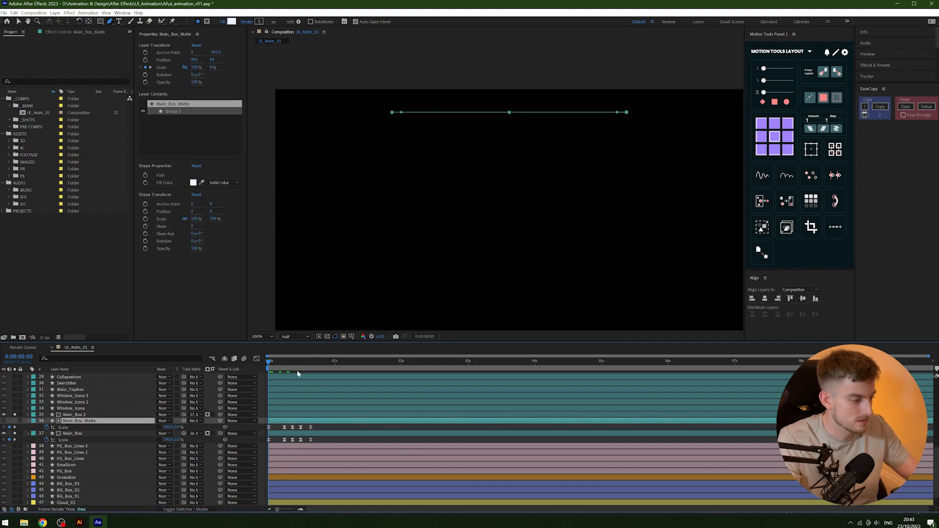
Try deleting all Scale keyframes of Main_Box_Matte at frame 21, check the playback and undo the deletion.
click(324, 361)
drag(329, 428, 235, 433)
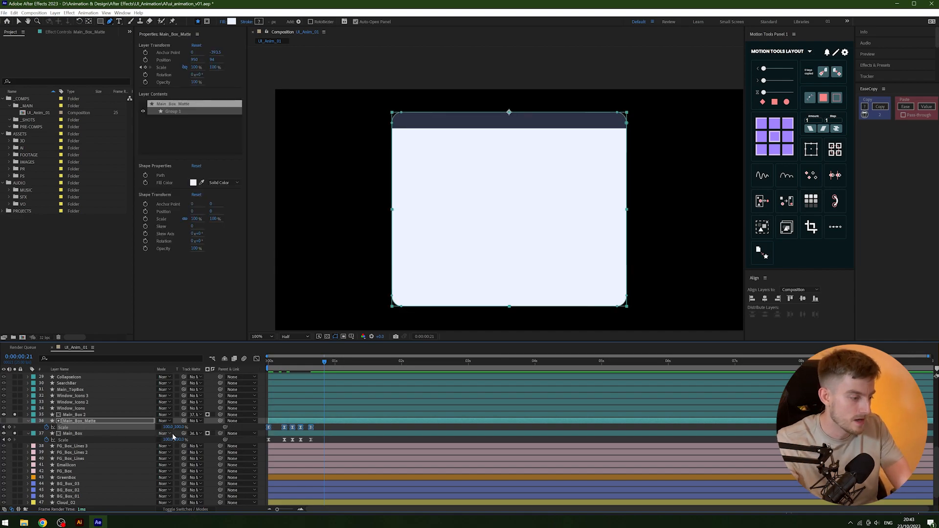
key(Delete)
drag(324, 365, 268, 376)
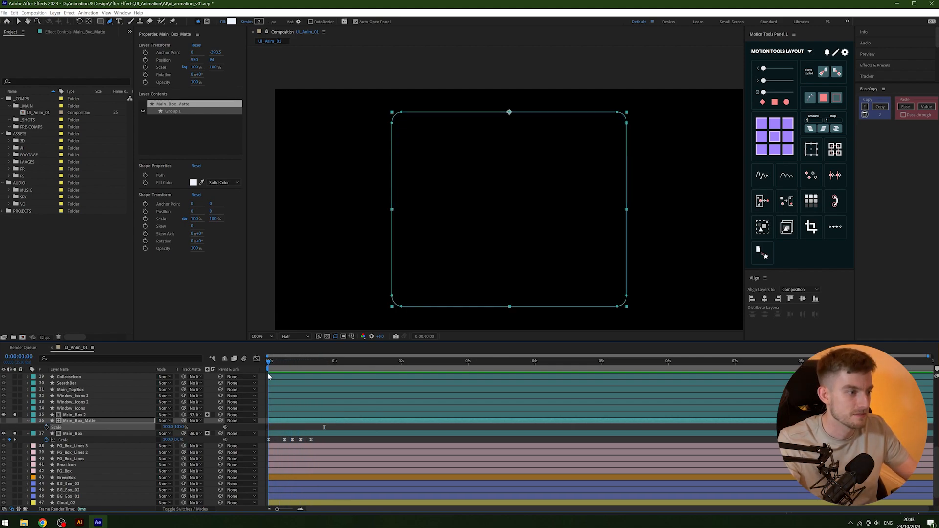
click(324, 426)
key(space)
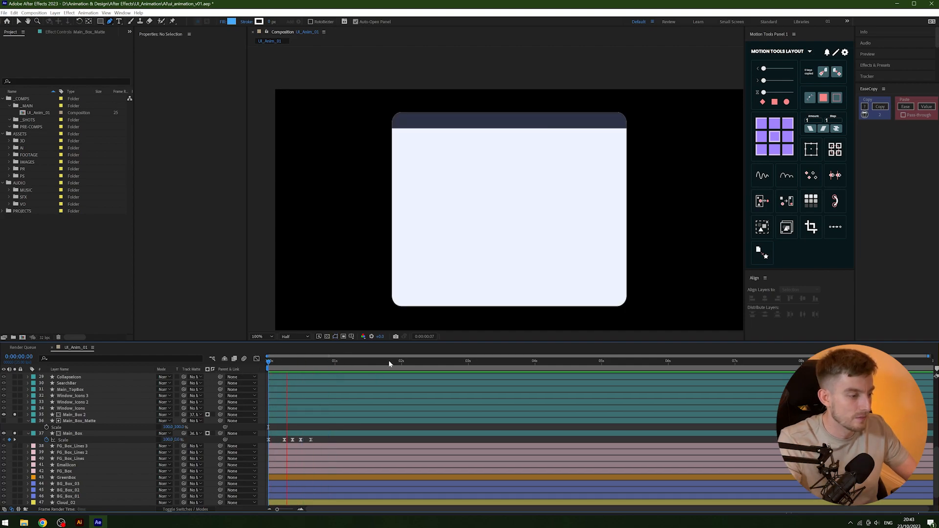
key(space)
drag(297, 362, 288, 369)
key(ctrl+z)
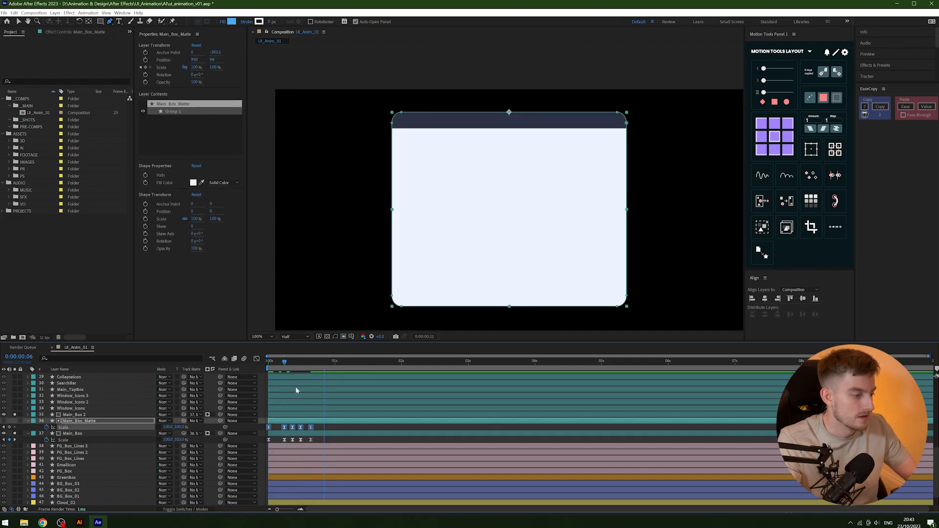
Try deleting the first Scale keyframe of Main_Box_Matte and undo the deletion.
click(269, 427)
key(Delete)
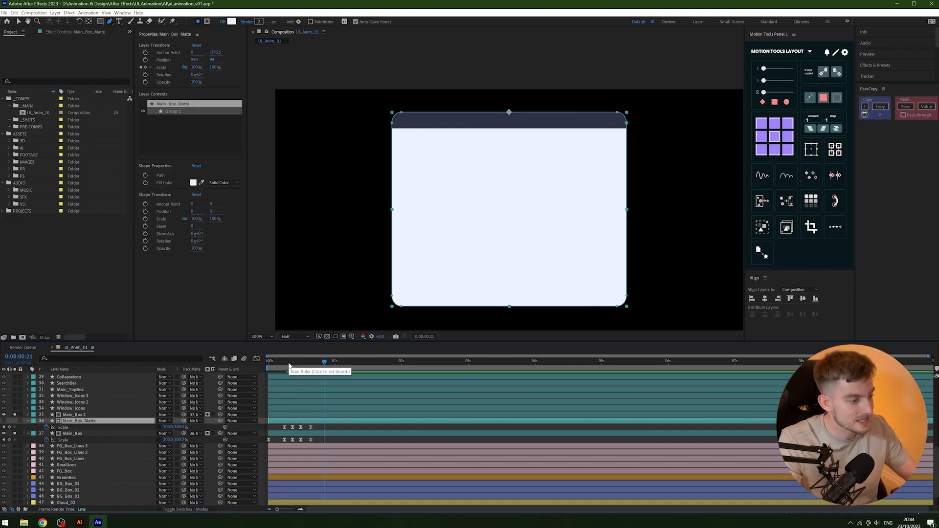
key(ctrl+z)
Take Main_Box_Matte and Main_Box 2 out of solo so that only Main_Box stays soloed at frame 9.
mouse_move(288, 365)
mouse_down()
mouse_move(271, 367)
mouse_move(292, 368)
mouse_up()
click(107, 433)
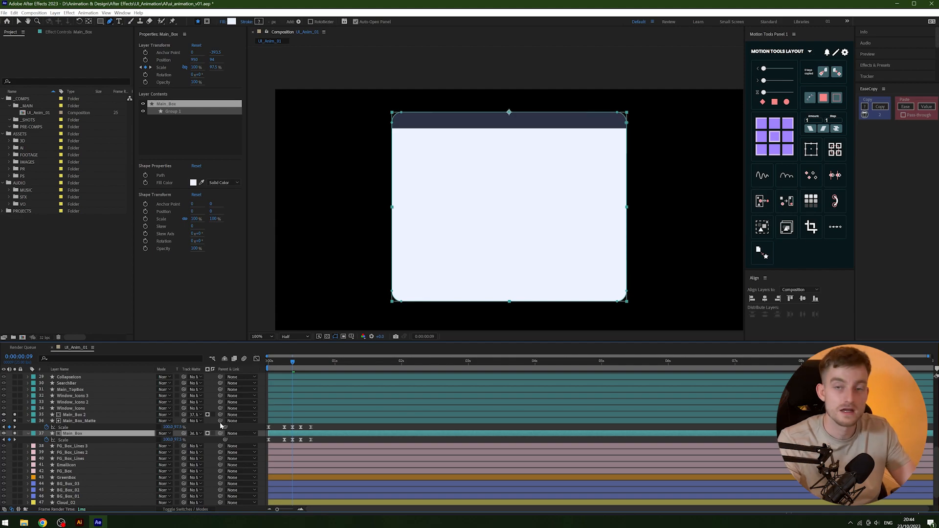
click(14, 421)
click(15, 415)
click(77, 422)
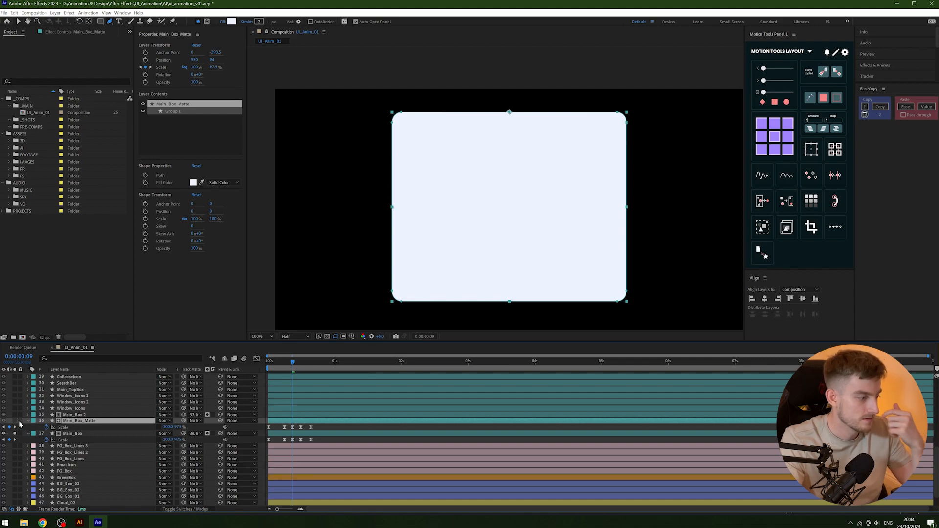
Delete the first Scale keyframe of Main_Box_Matte and play back the soloed Main_Box.
click(269, 428)
key(Delete)
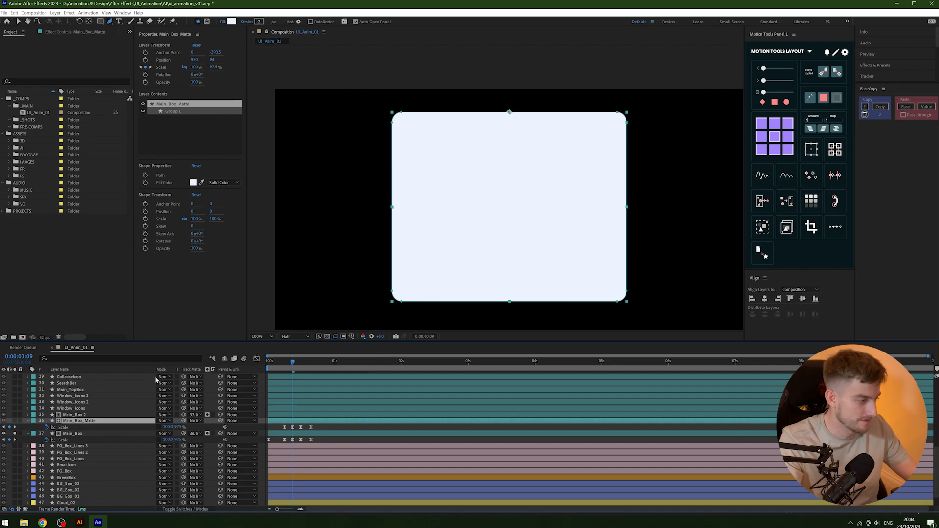
key(space)
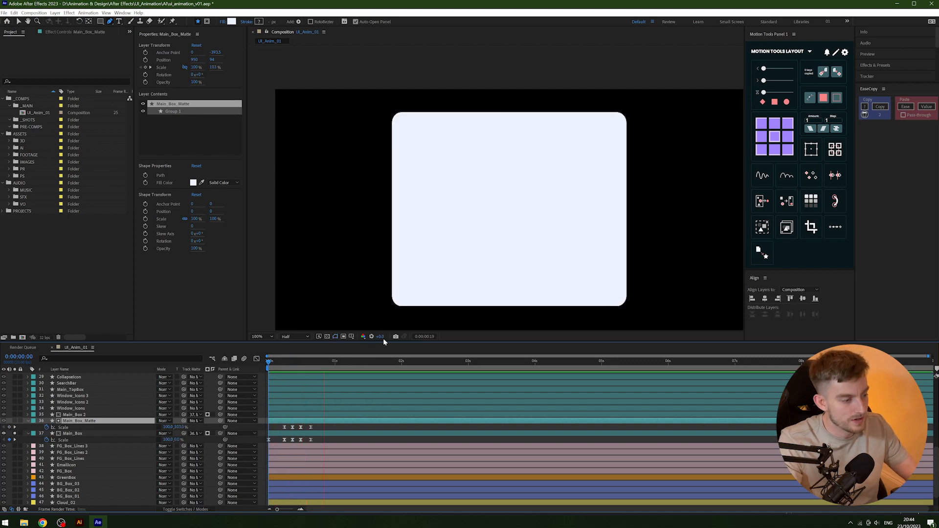
key(space)
key(space)
key(space)
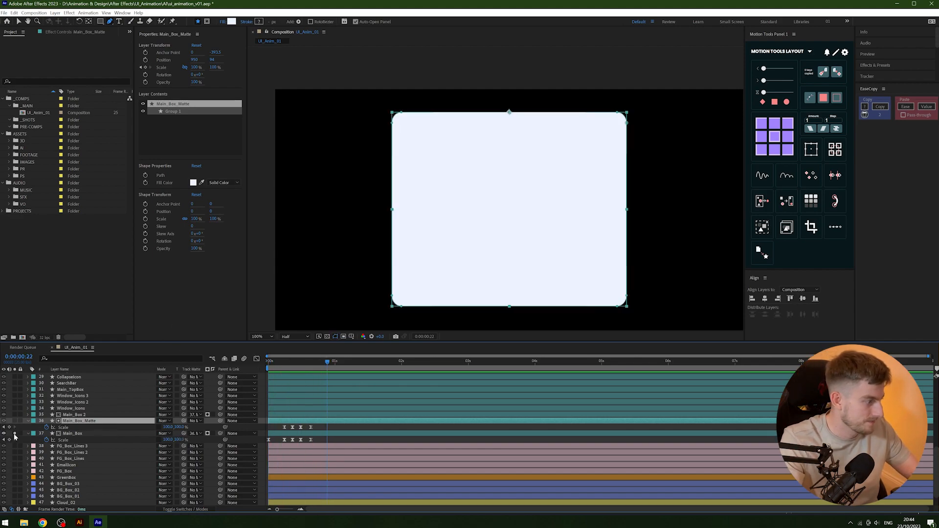
Take Main_Box out of solo, hide the Main_Box_Matte layer and check the whole illustration's opening frames.
click(15, 434)
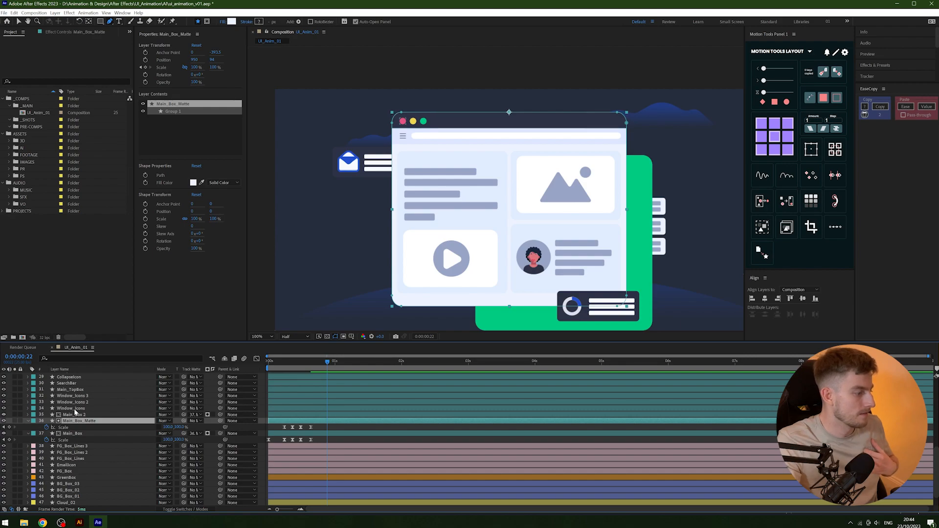
click(268, 362)
key(space)
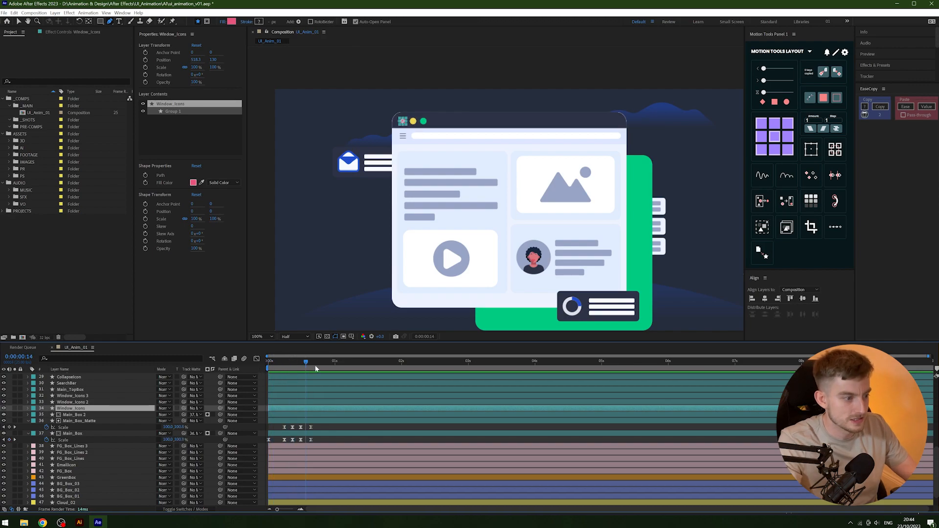
key(space)
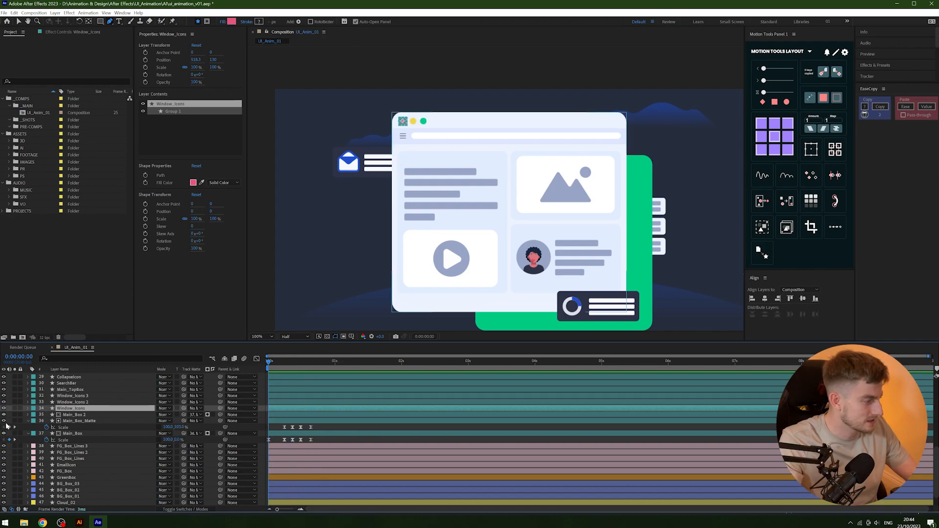
key(space)
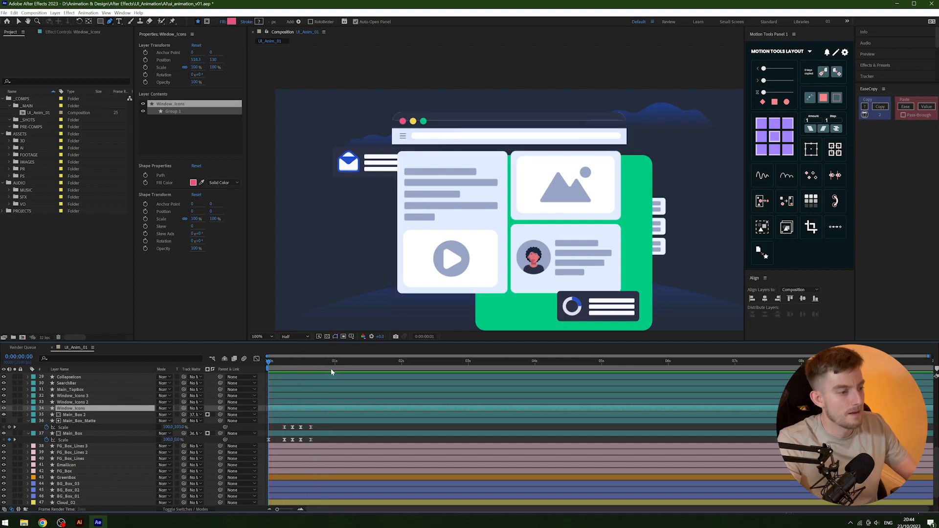
key(space)
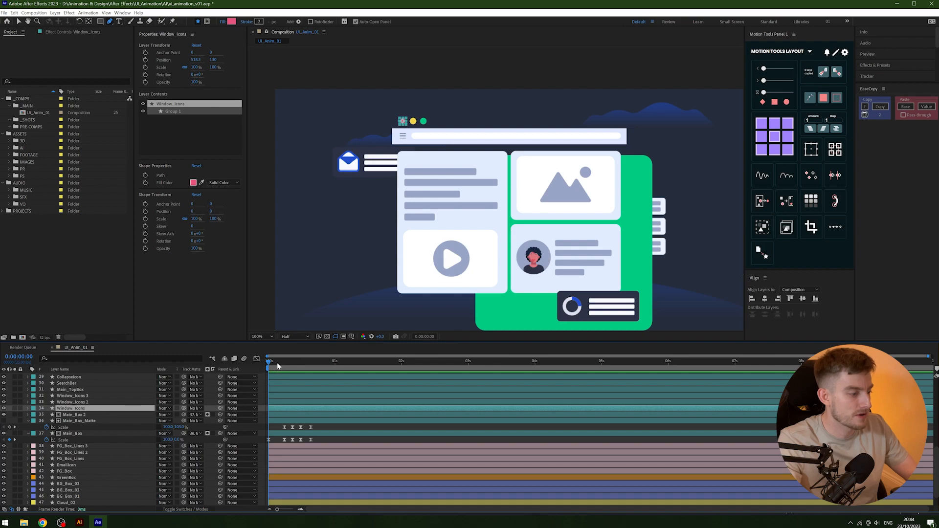
mouse_move(277, 364)
mouse_down()
mouse_move(293, 365)
mouse_move(284, 365)
mouse_up()
click(290, 415)
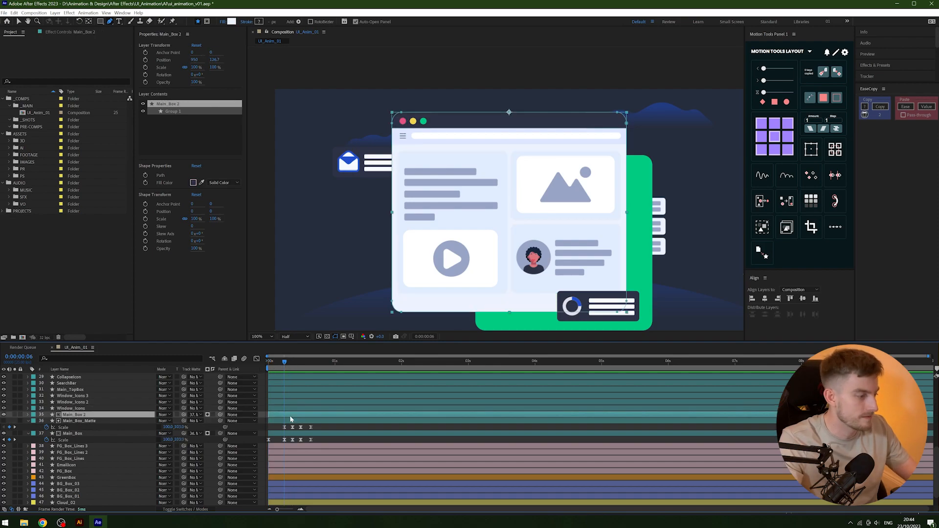
click(276, 364)
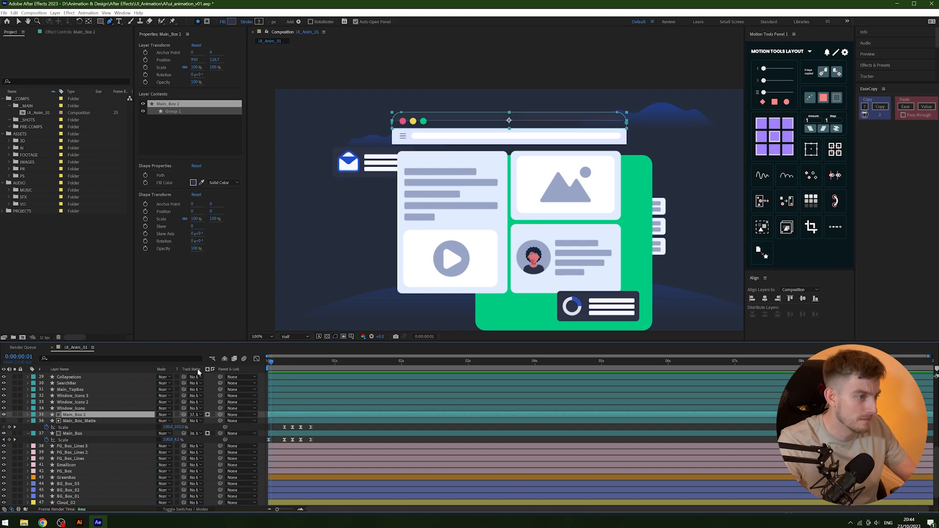
key(Page_Up)
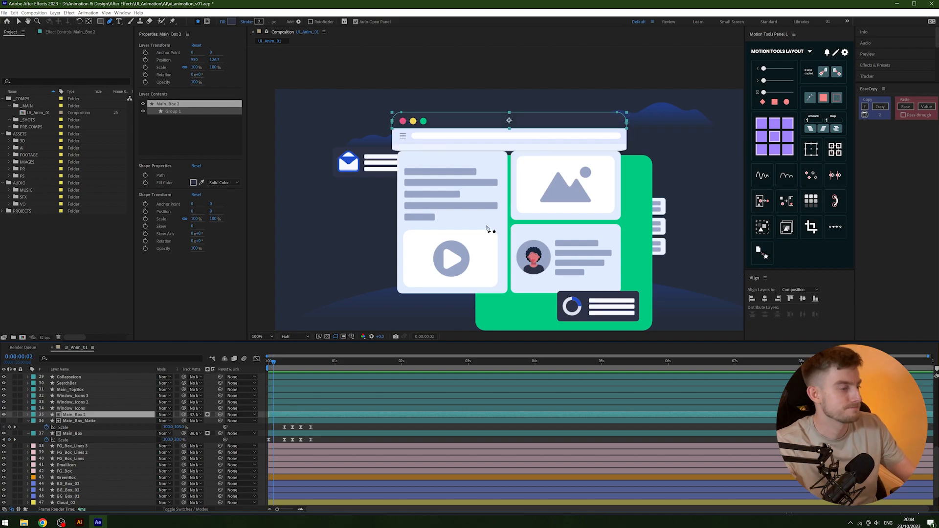
Choose Main_Box as the track matte of Main_TopBox and check the opening in playback and frame by frame.
click(78, 407)
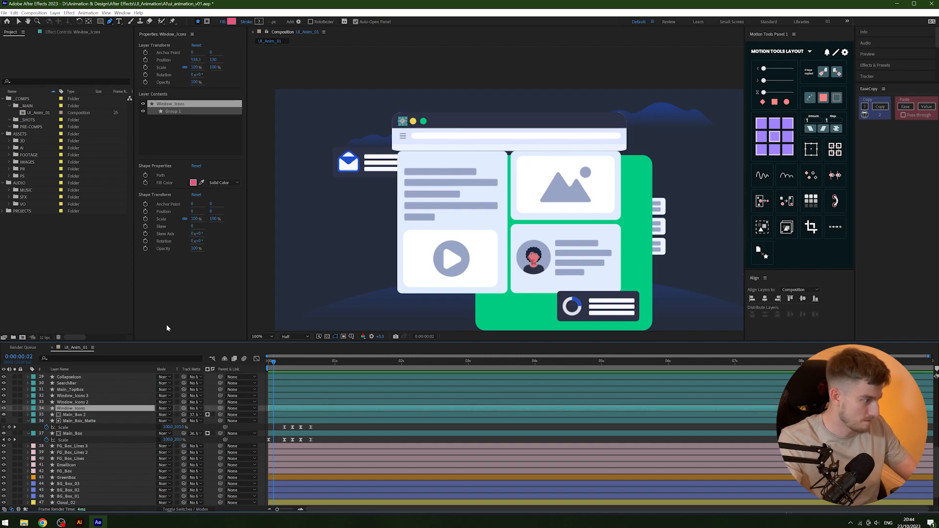
click(73, 390)
key(v)
click(197, 389)
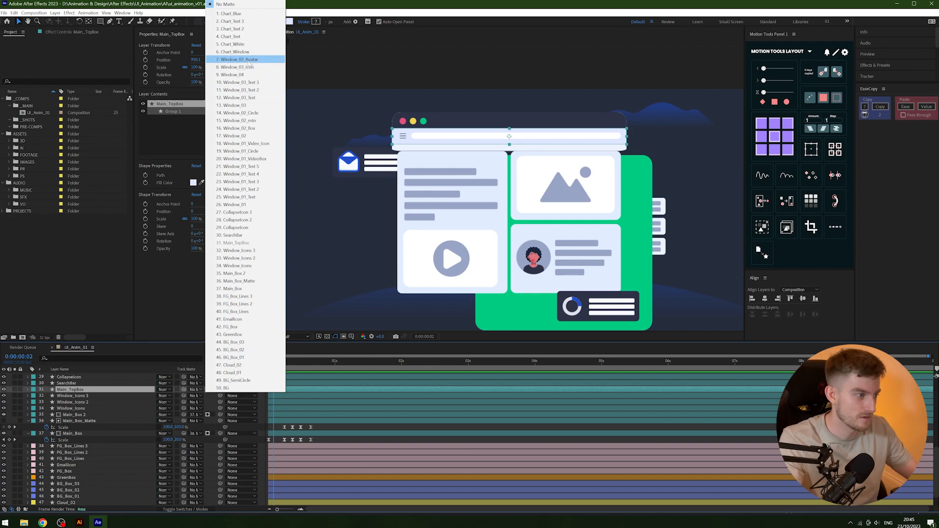
click(238, 288)
key(space)
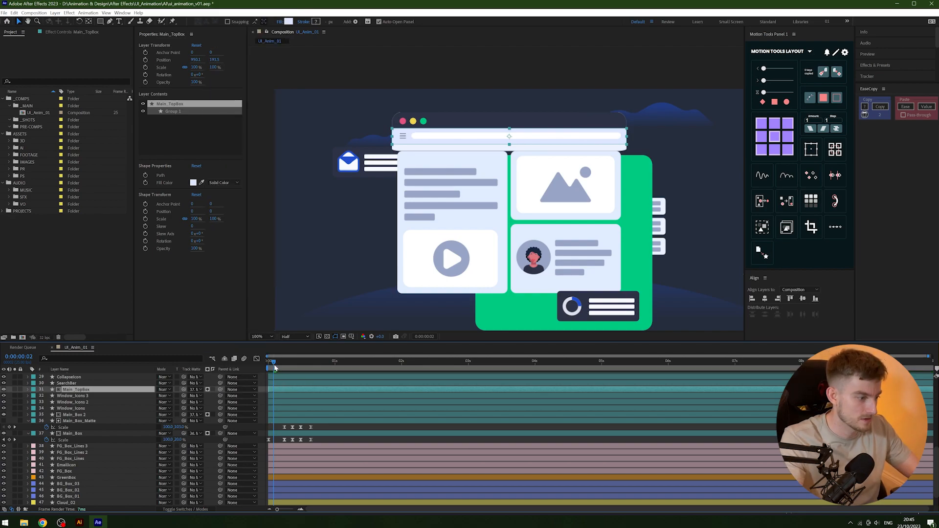
key(space)
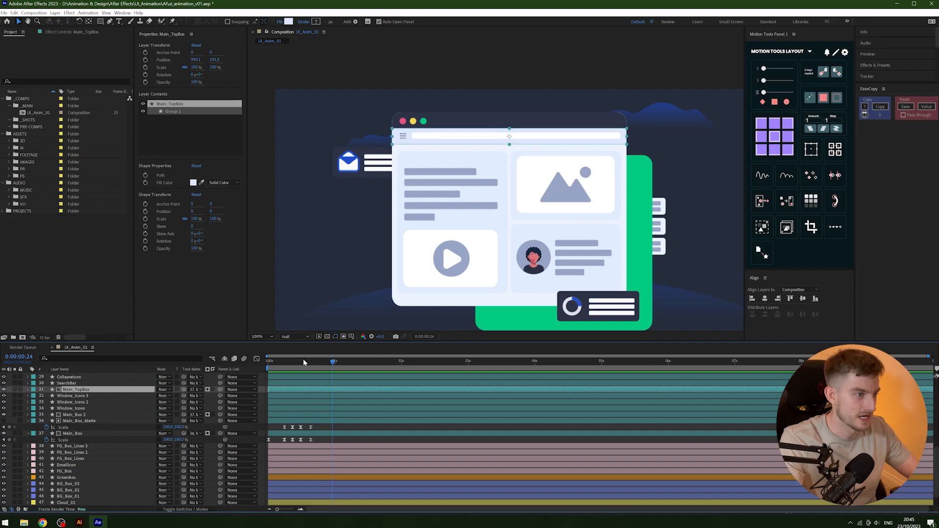
click(268, 363)
click(285, 363)
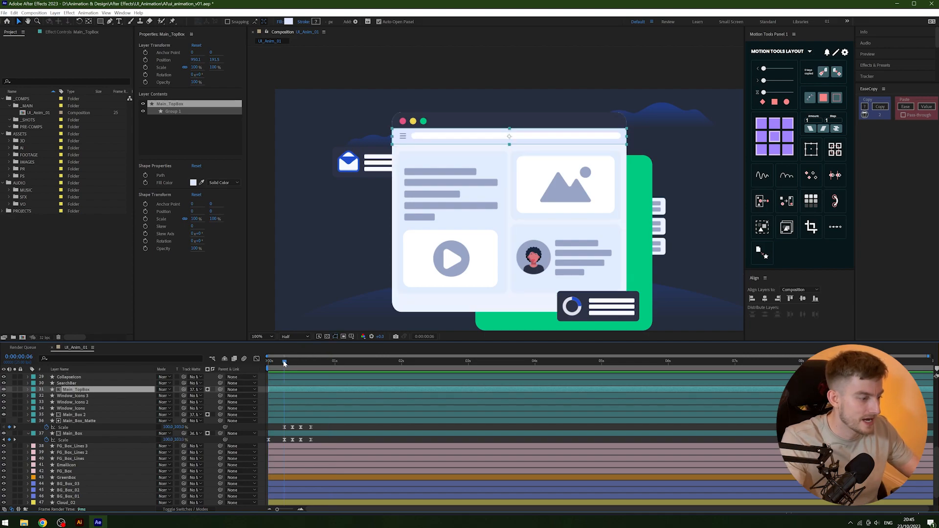
key(Page_Down)
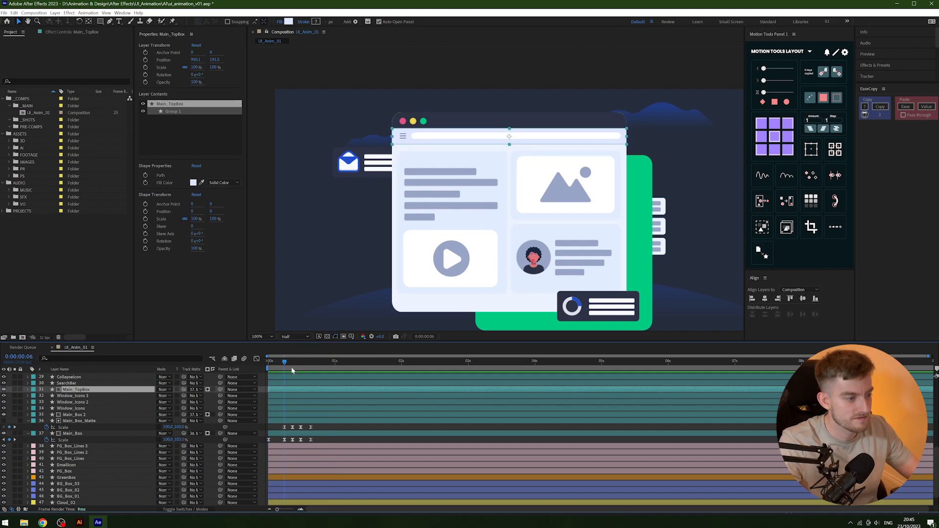
key(Page_Up)
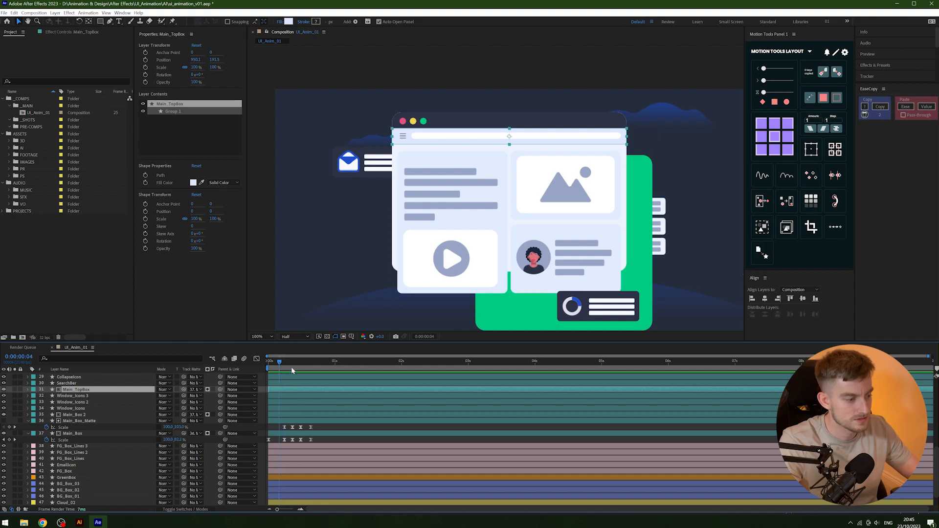
Step back and forth through the opening frames and leave the playhead at frame 8.
key(Page_Down)
key(Page_Down)
key(Page_Up)
key(Page_Up)
key(Page_Down)
key(Page_Down)
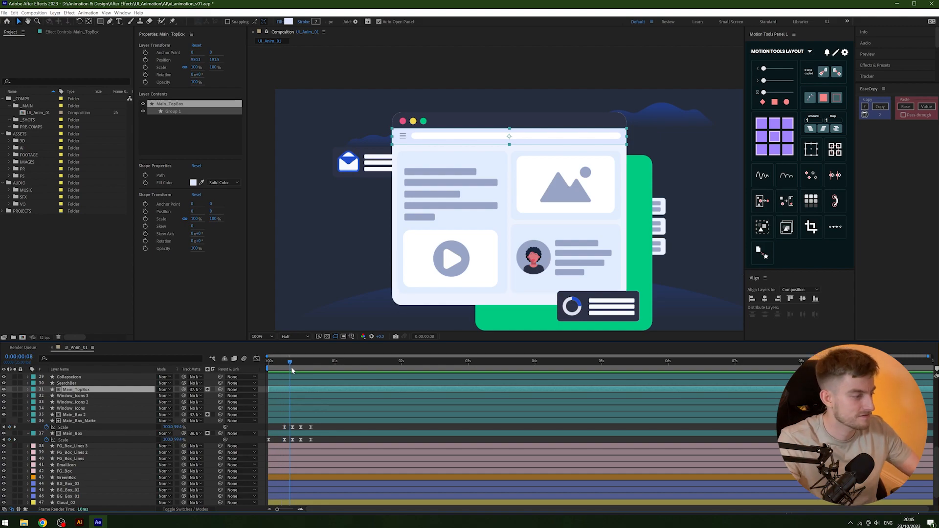
Go through the SearchBar and CollapseIcon layers to identify which header line each one draws, ending on CollapseIcon.
scroll(85, 402, up, 1)
click(75, 403)
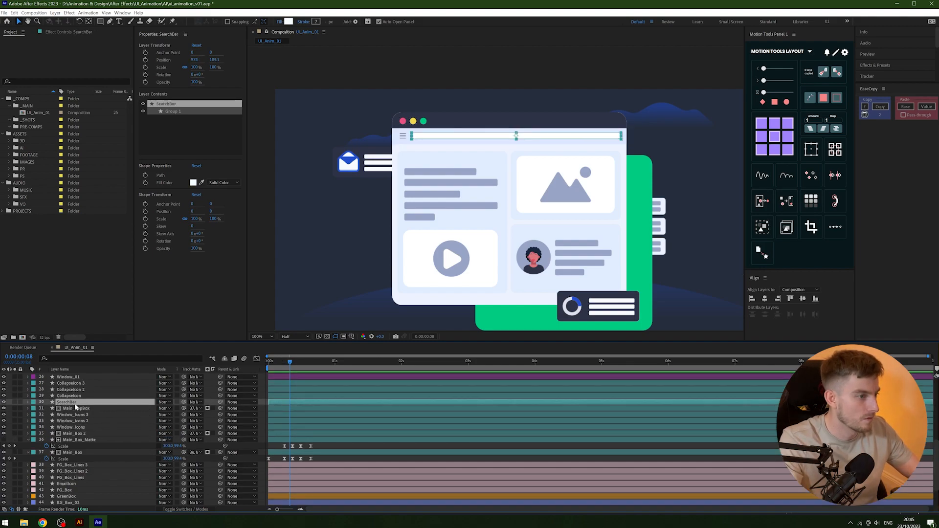
key(ctrl+Up)
key(ctrl+Up)
key(ctrl+Up)
key(ctrl+Down)
key(ctrl+Down)
key(ctrl+Up)
key(ctrl+Up)
scroll(383, 139, up, 4)
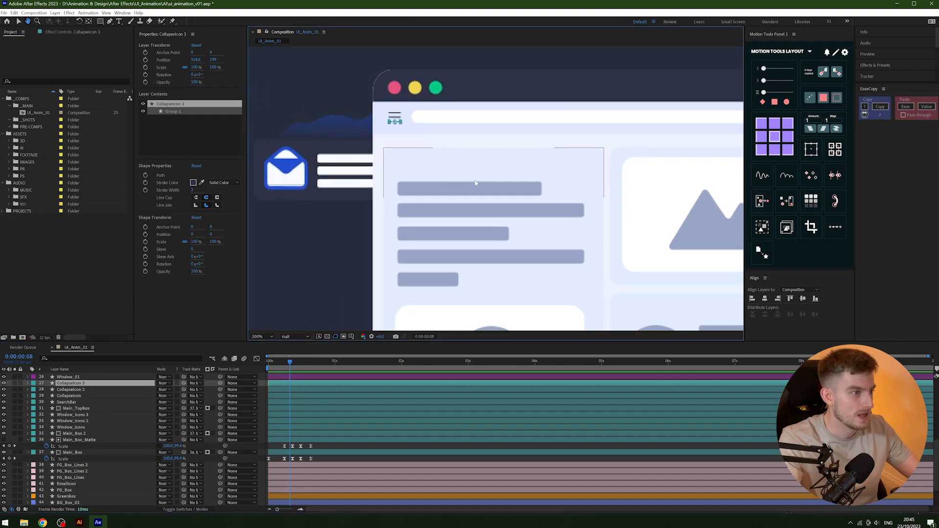
scroll(71, 417, up, 1)
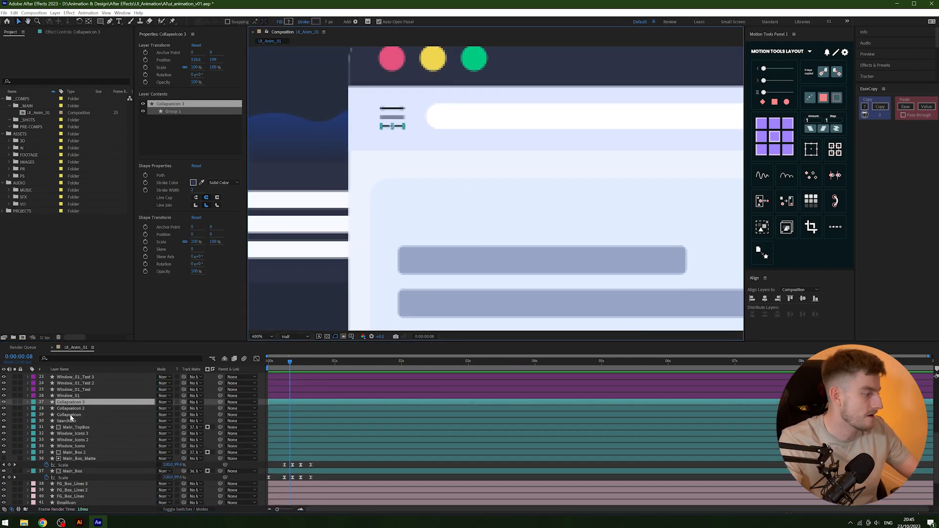
click(72, 415)
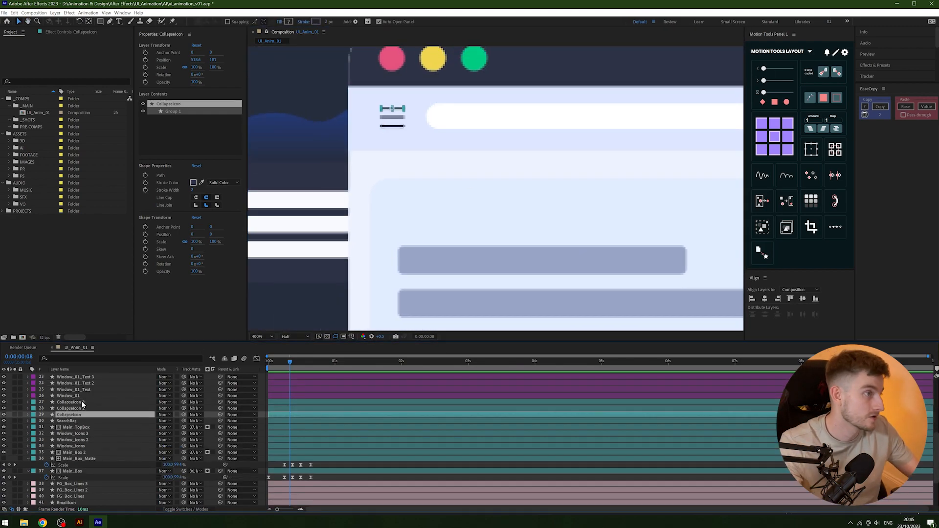
click(83, 403)
click(82, 413)
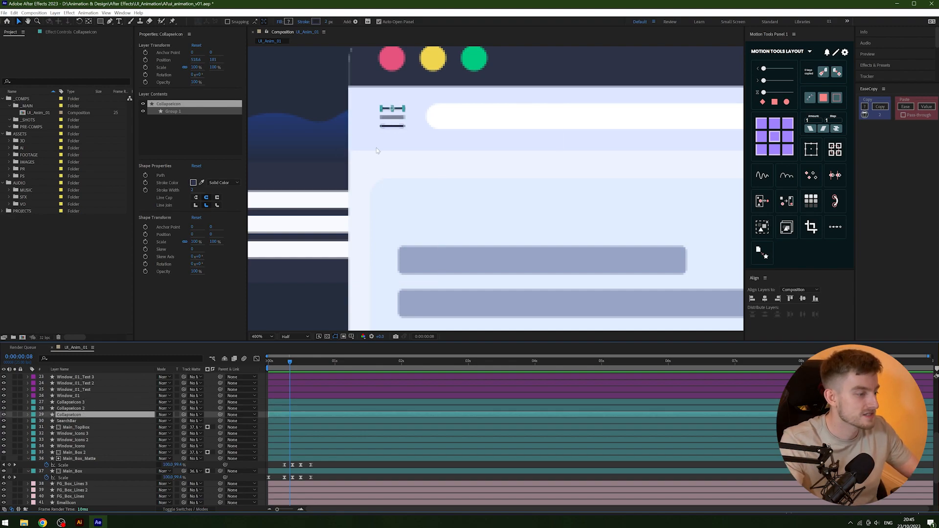
Set the composition preview resolution to Full while viewing the menu icon up close.
click(304, 337)
click(293, 365)
drag(426, 166, 472, 161)
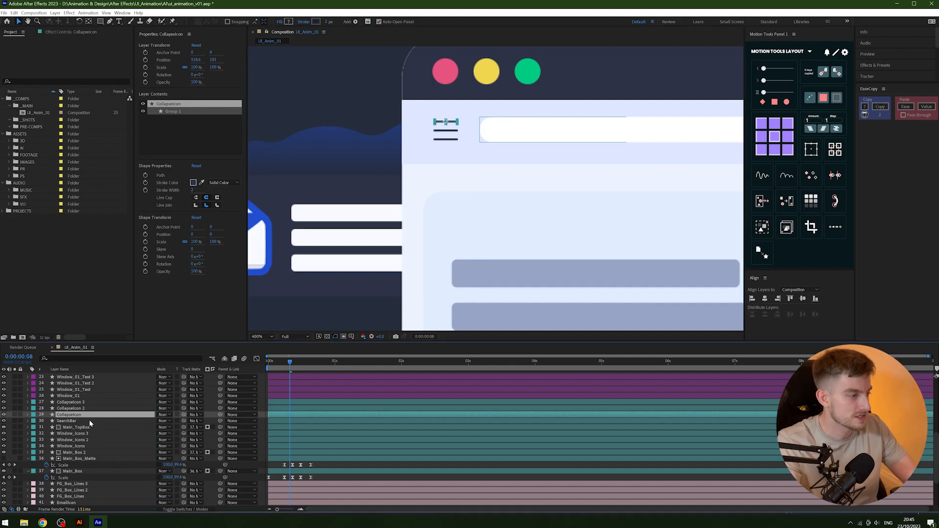
Add Trim Paths to the CollapseIcon layer and trim the layer's in point to frame 8.
key(u)
key(u)
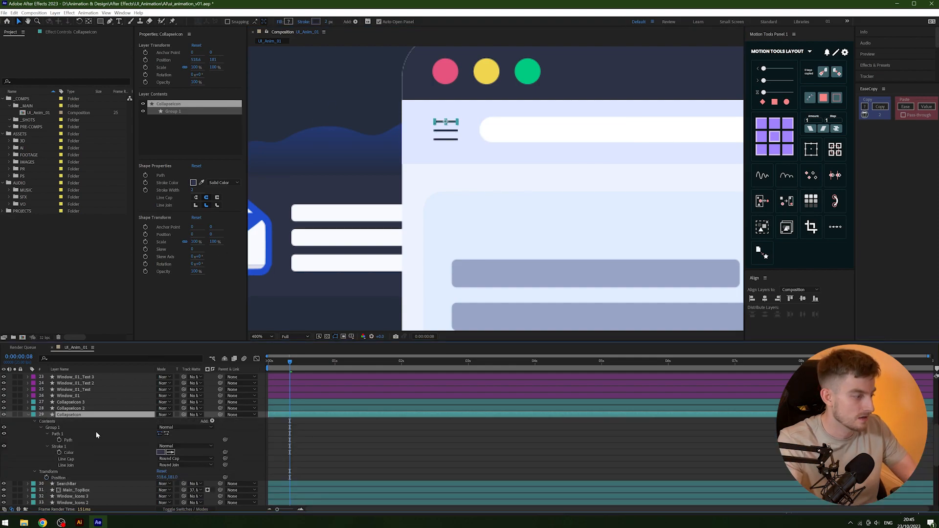
click(212, 422)
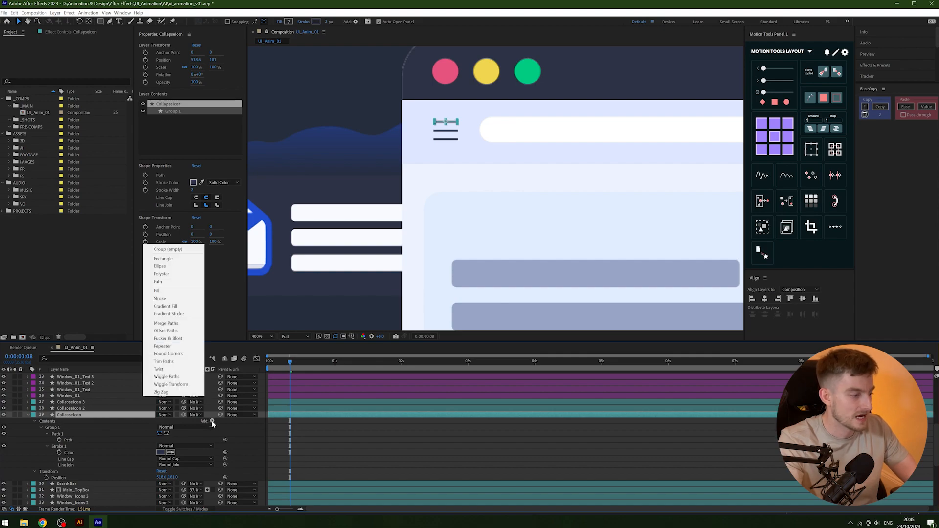
click(163, 361)
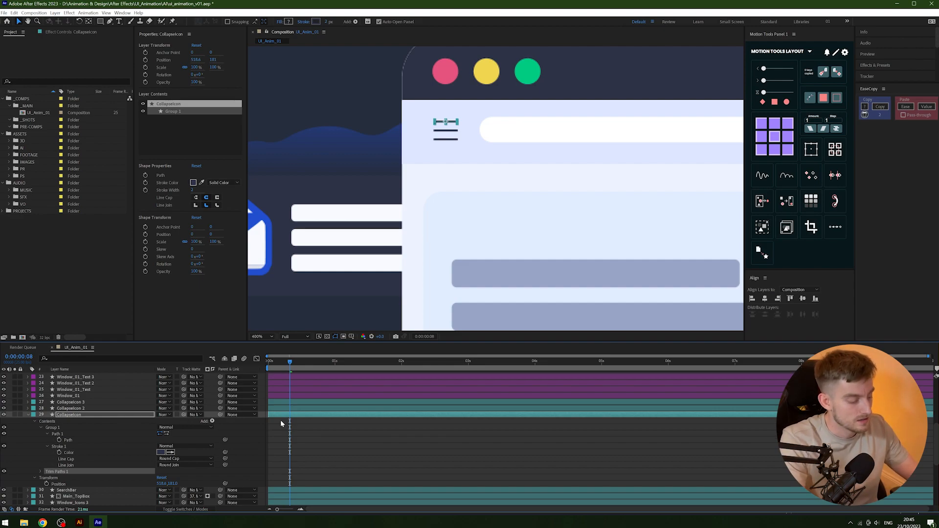
key(alt+bracketleft)
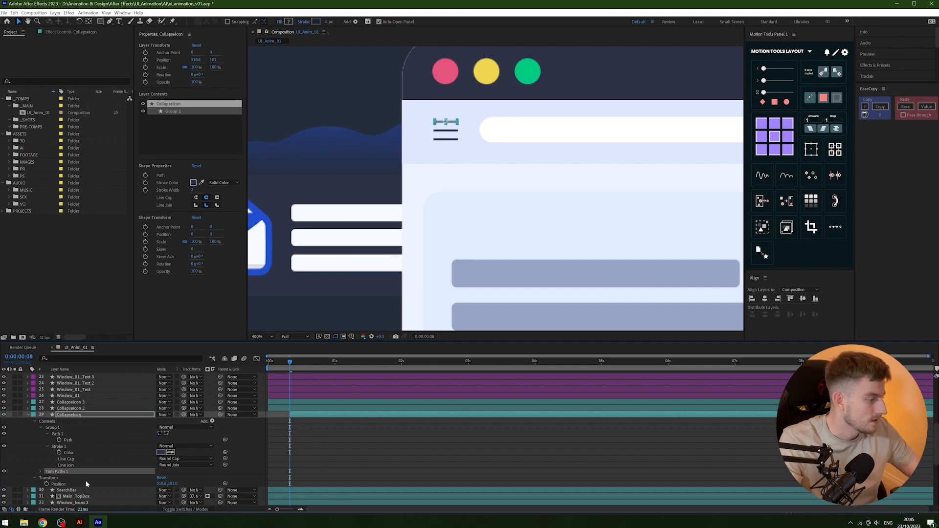
Keyframe the Trim Paths End of CollapseIcon from 0% at frame 8 to 100% at frame 23.
click(41, 471)
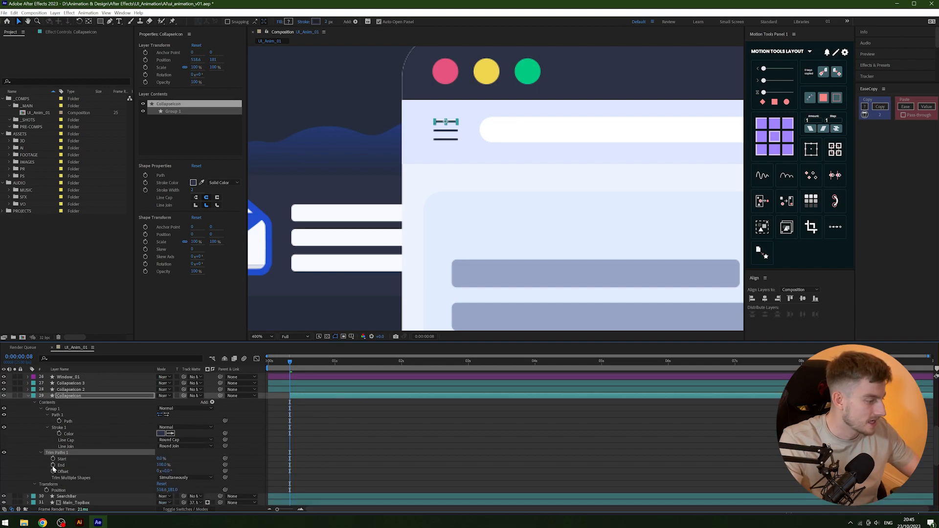
click(52, 464)
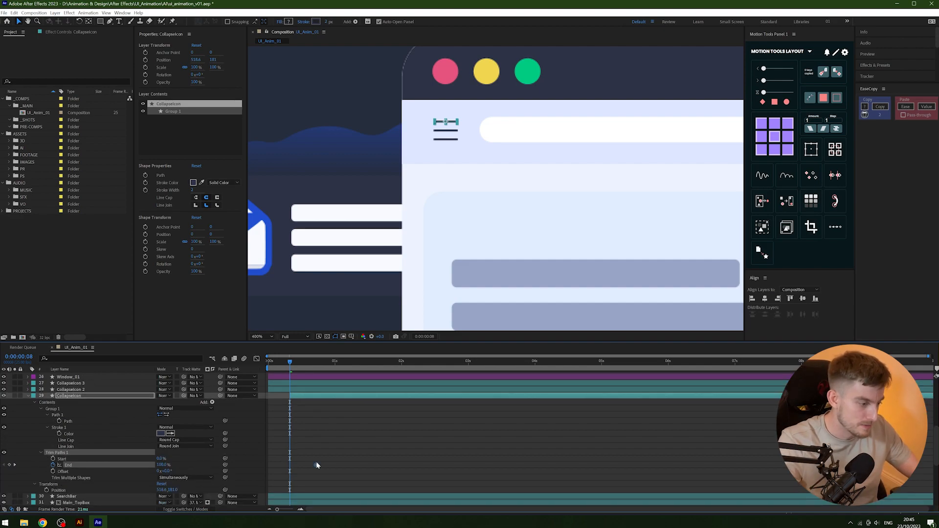
mouse_move(317, 465)
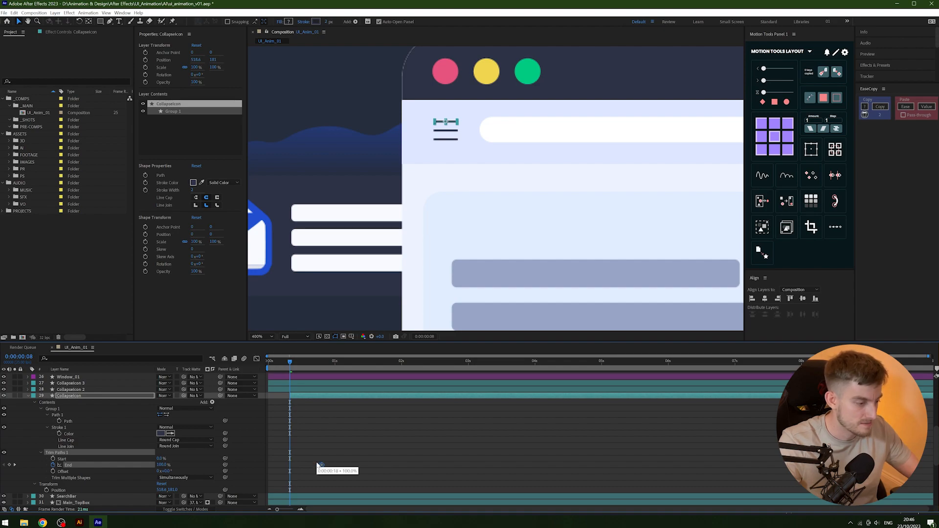
key(alt+Right)
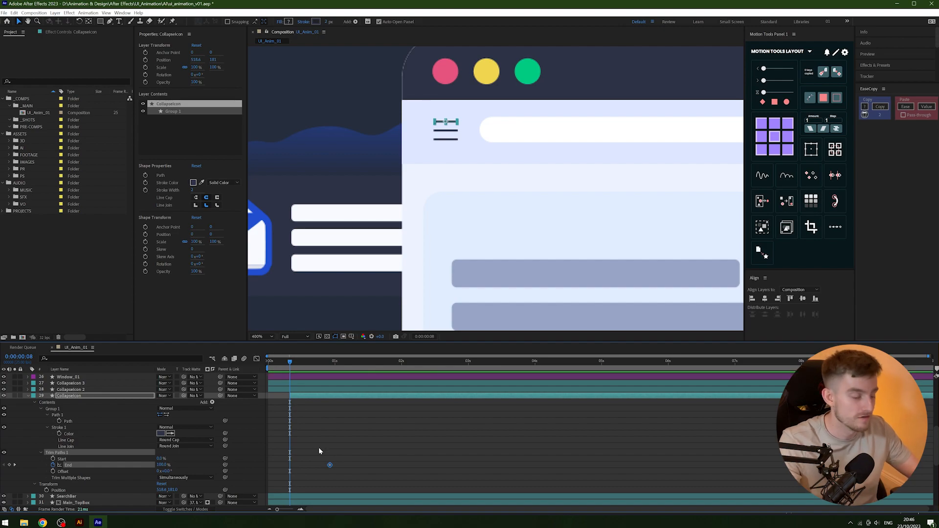
click(163, 465)
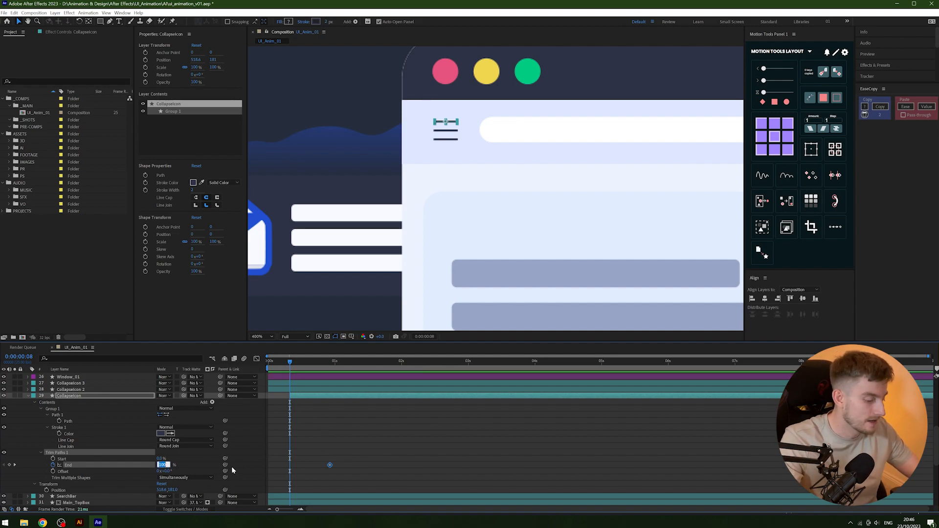
text(0)
key(Return)
Paste the copied ease onto both End keyframes of CollapseIcon with EaseCopy.
drag(360, 450, 315, 484)
drag(359, 458, 245, 500)
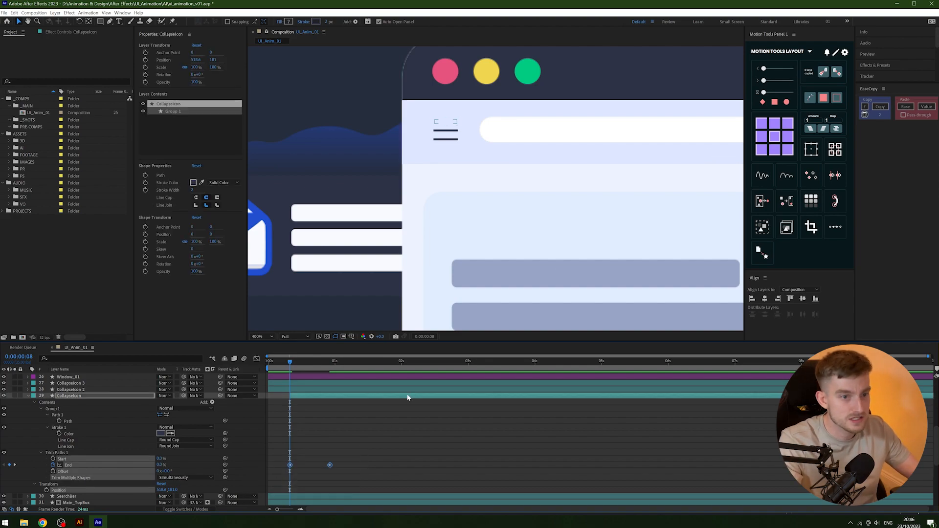
click(906, 107)
click(504, 463)
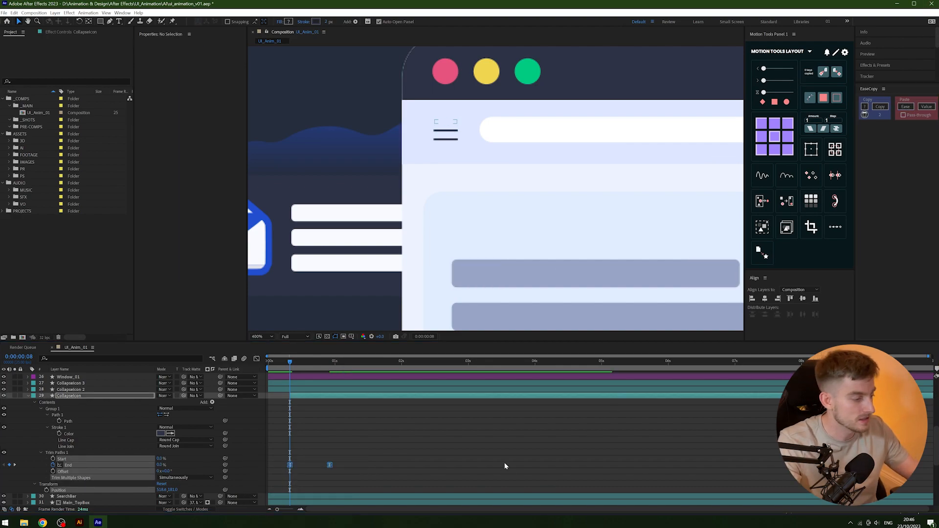
Copy CollapseIcon's Trim Paths 1 to CollapseIcon 2 and CollapseIcon 3, with both layers starting at frame 8.
click(57, 453)
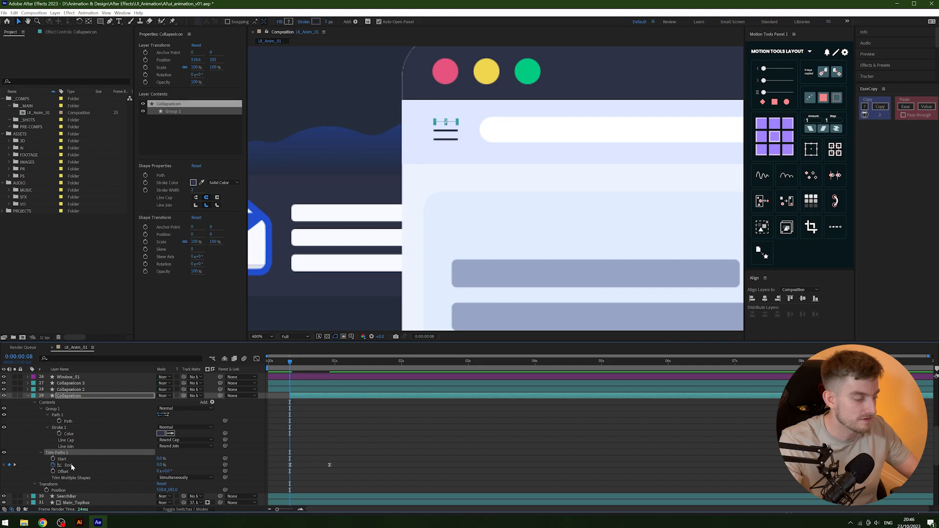
click(92, 389)
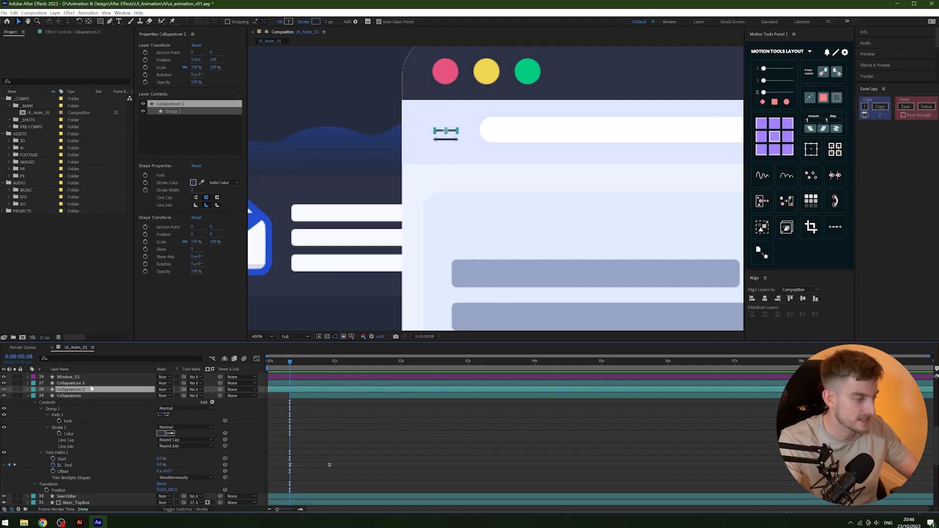
shift+click(93, 384)
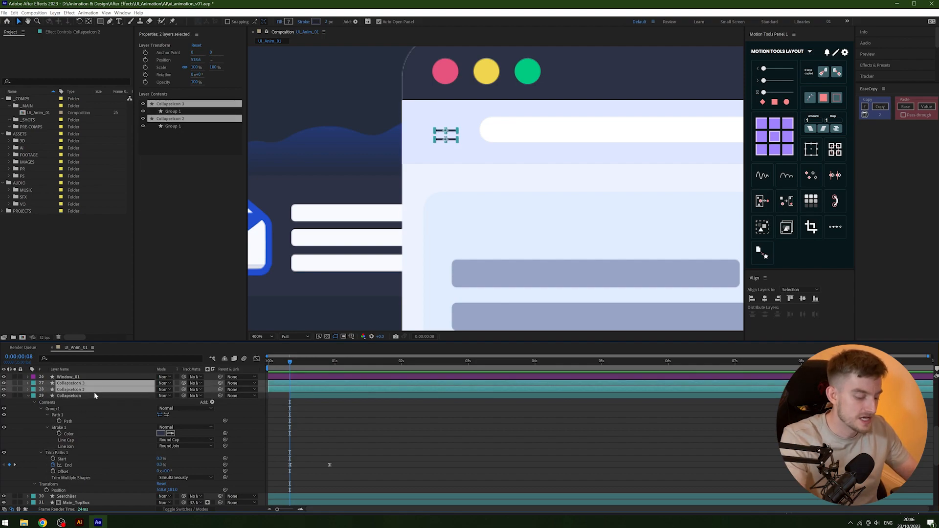
key(bracketleft)
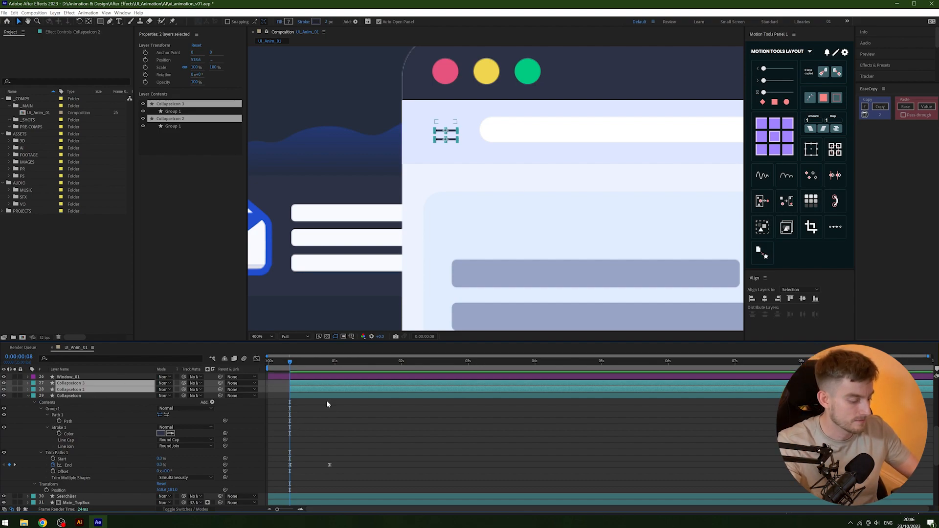
Play back the three menu icon lines drawing on and return the playhead to frame 8.
key(space)
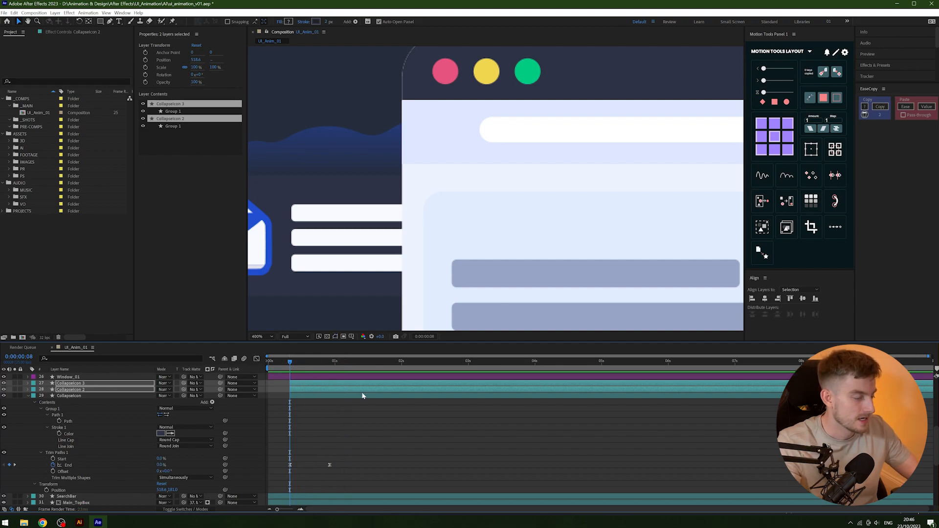
key(space)
drag(301, 363, 290, 366)
key(space)
key(space)
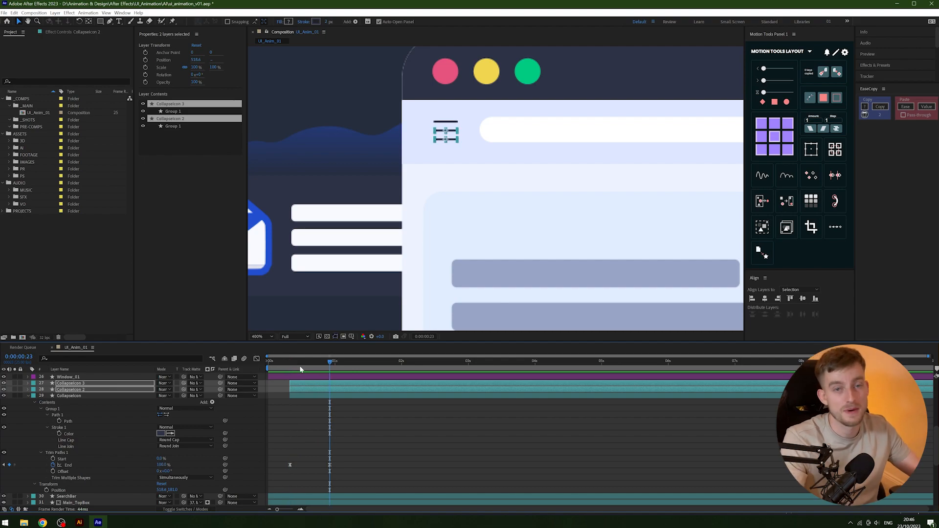
drag(300, 364, 291, 365)
key(space)
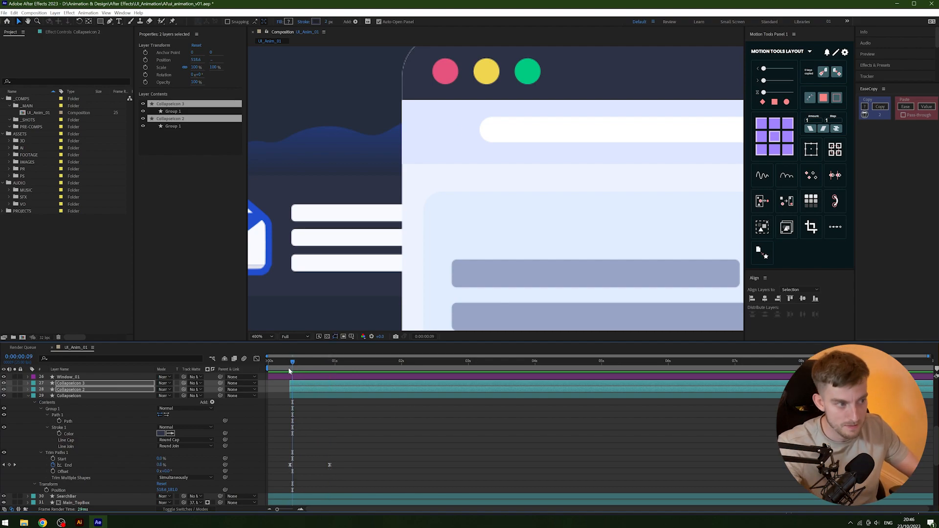
key(space)
click(289, 367)
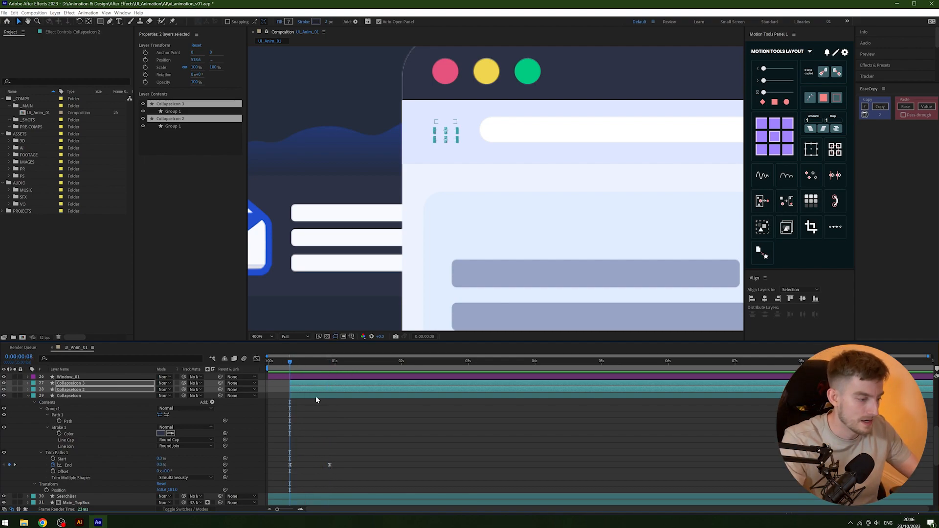
Stagger the menu icon lines by delaying CollapseIcon 2 by one frame and CollapseIcon 3 by two frames.
click(315, 408)
click(317, 390)
key(alt+Page_Down)
key(alt+Page_Up)
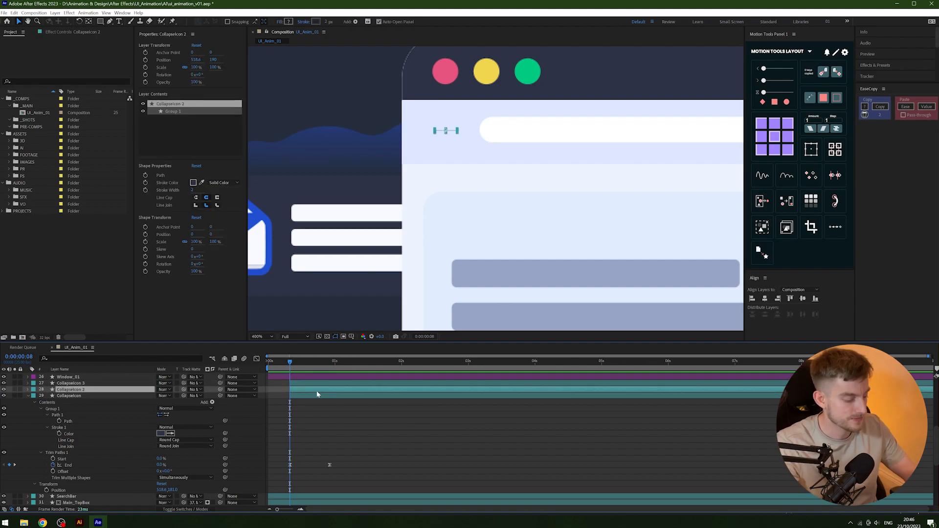
key(alt+Page_Down)
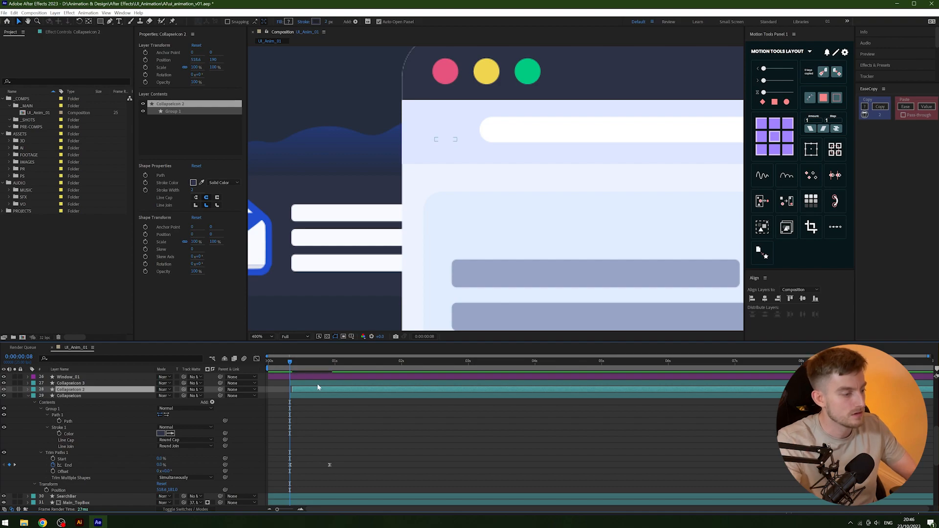
click(317, 385)
key(alt+Page_Down)
key(alt+Page_Down)
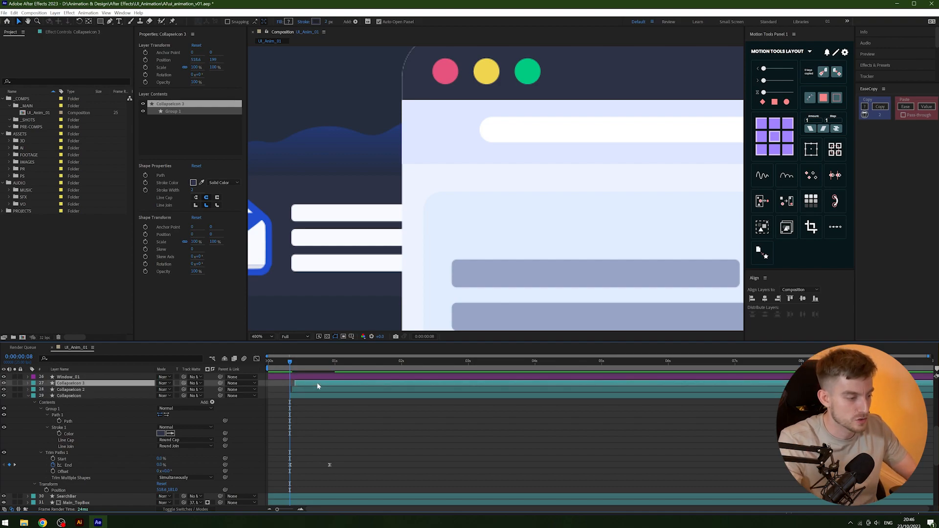
Deselect the layers and play back the staggered menu icon lines from around frame 7.
click(329, 424)
mouse_move(295, 362)
mouse_down()
mouse_move(285, 363)
mouse_move(309, 364)
mouse_move(286, 363)
mouse_up()
key(space)
key(space)
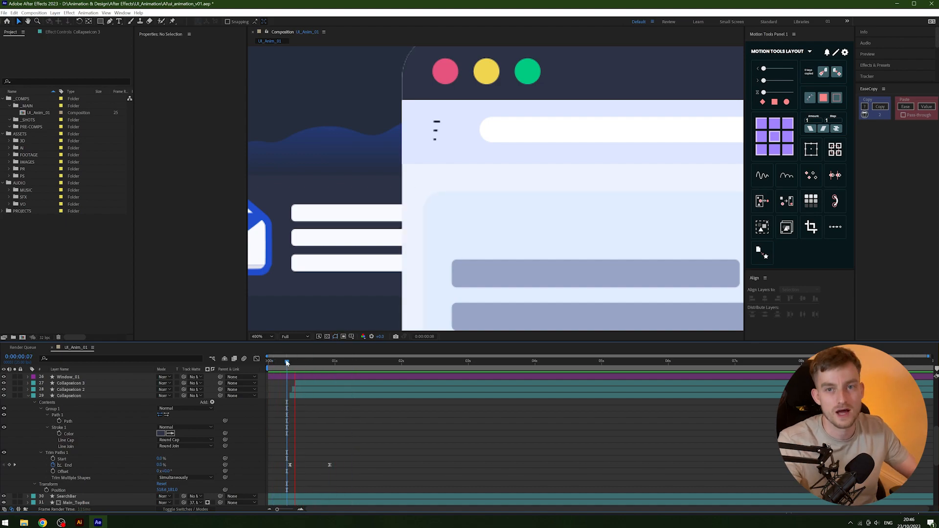
key(space)
Select the SearchBar layer and preview the opening animation from the first frame.
scroll(556, 159, down, 1)
drag(557, 159, 398, 167)
scroll(469, 177, down, 1)
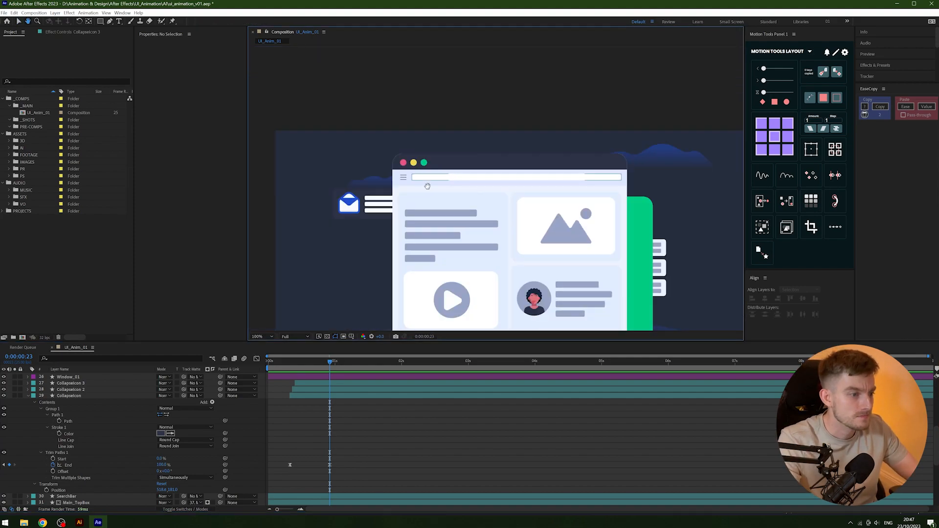
click(473, 177)
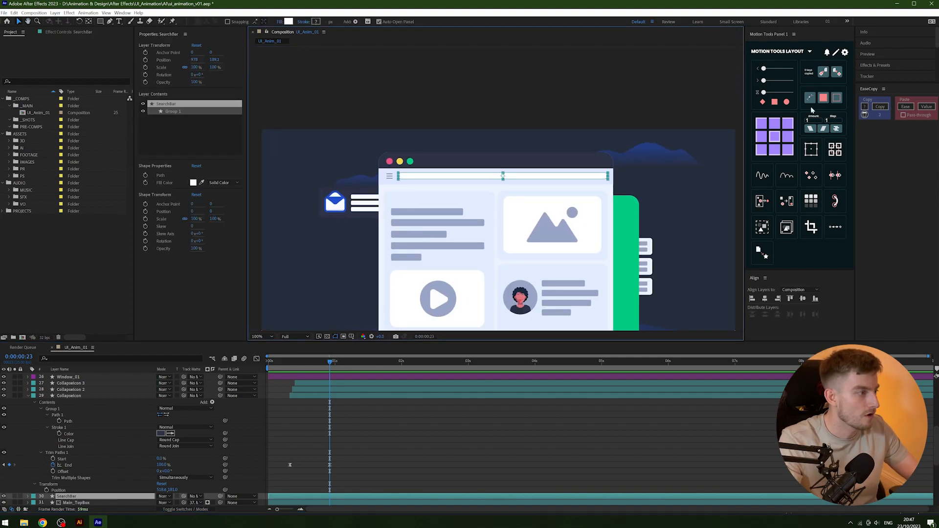
key(Home)
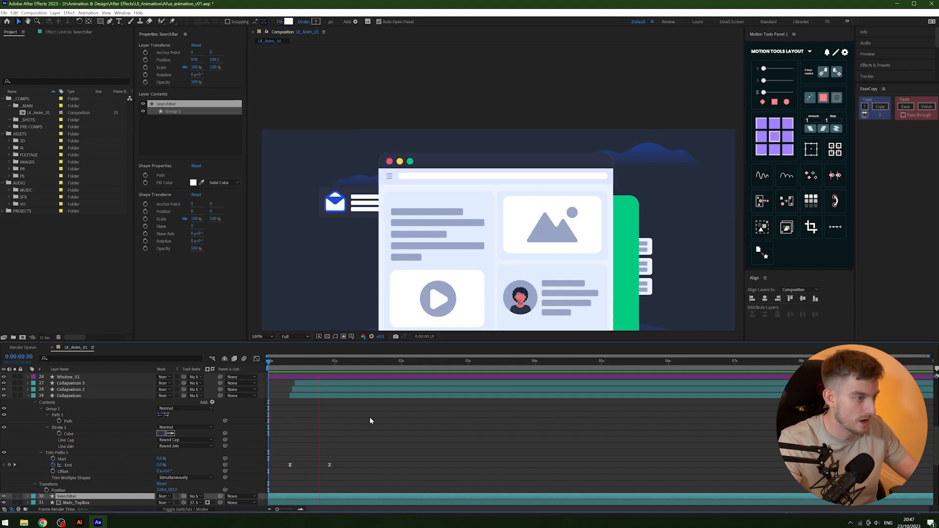
click(356, 362)
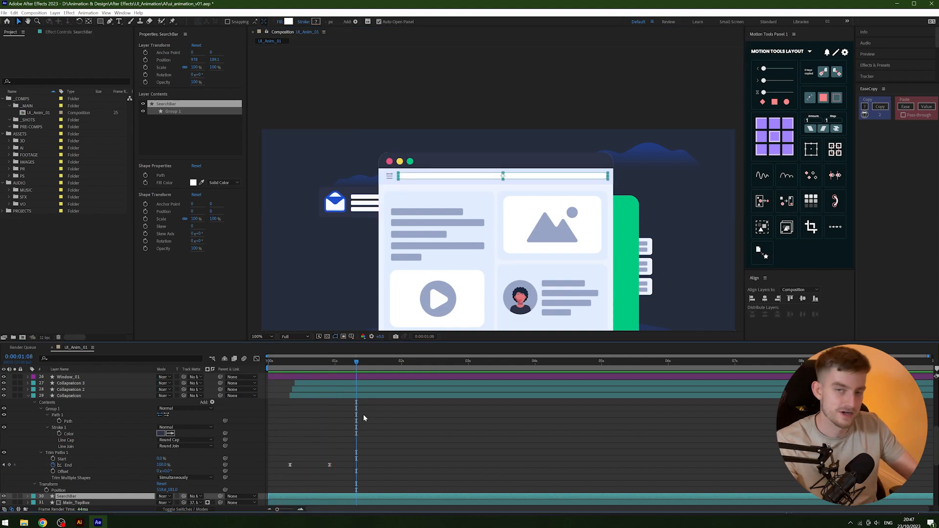
click(289, 362)
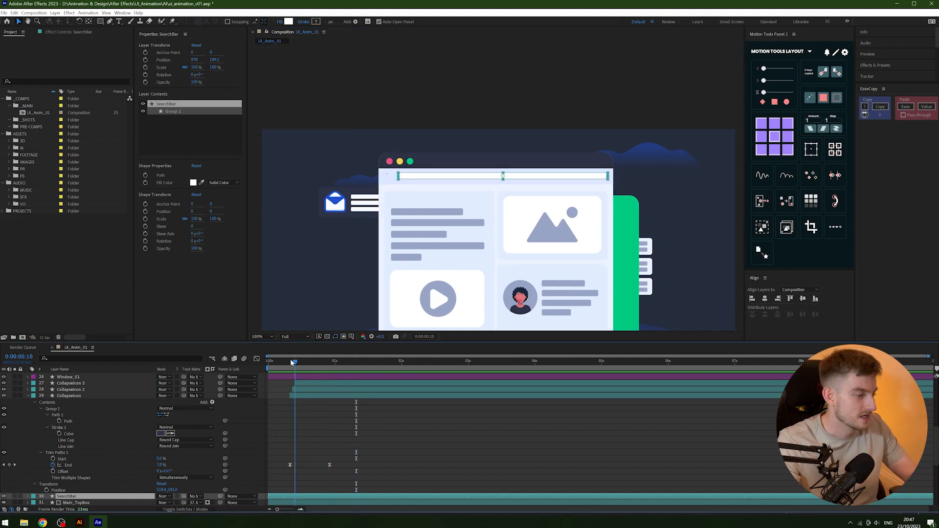
Deselect all layers and play back the whole composition from the first frame.
click(374, 424)
scroll(308, 401, up, 2)
drag(290, 363, 304, 363)
key(space)
scroll(445, 239, down, 1)
drag(446, 269, 434, 247)
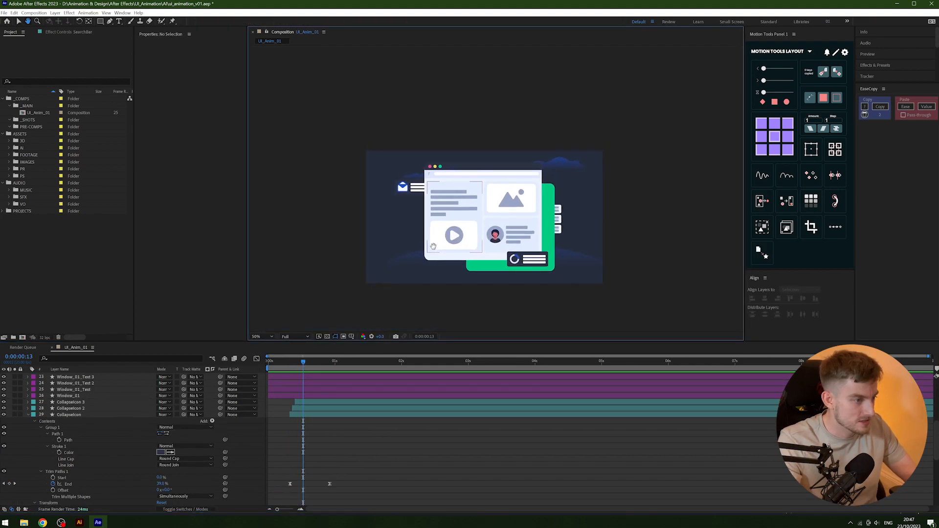
key(Home)
key(space)
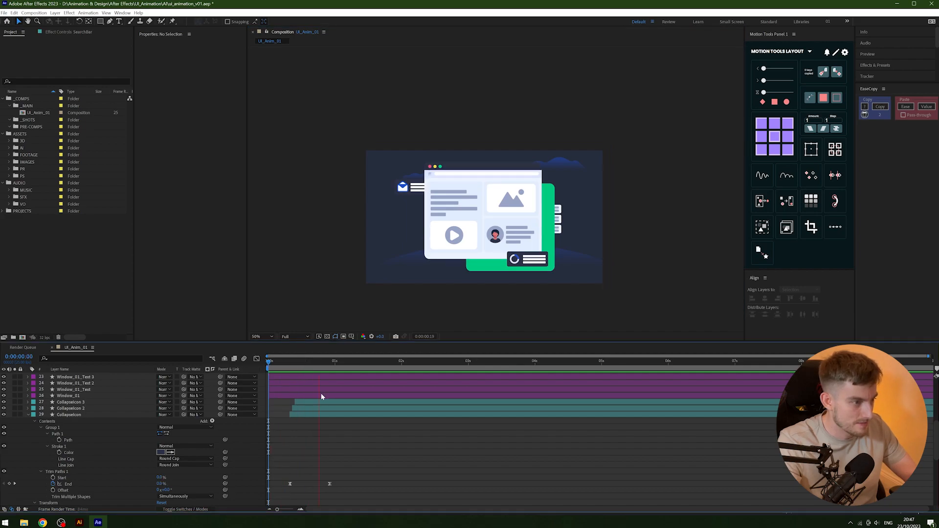
Move CollapseIcon, CollapseIcon 2 and CollapseIcon 3 two frames earlier together and play back from the first frame.
click(314, 415)
shift+click(316, 403)
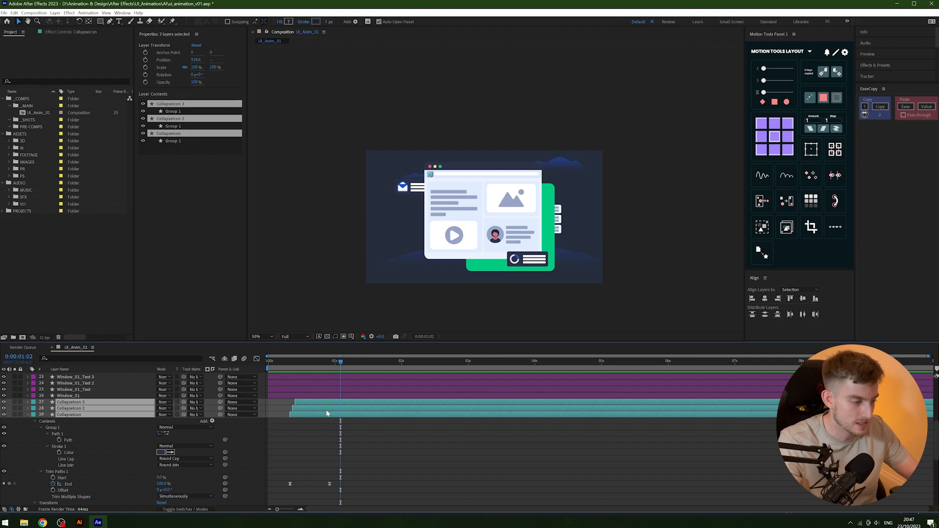
key(alt+Page_Up)
key(alt+Page_Up)
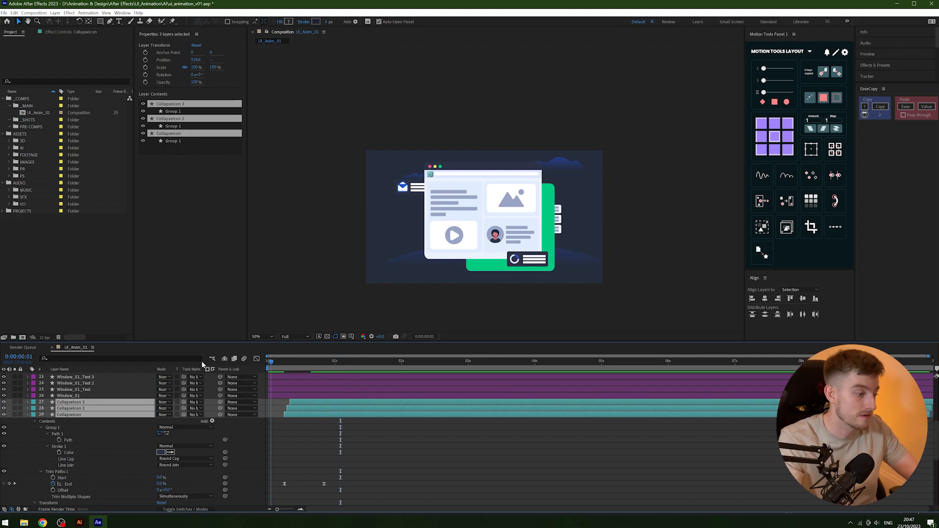
key(Home)
key(space)
key(space)
Shift the three CollapseIcon layers another two frames earlier and preview the timing from the start.
key(alt+Page_Up)
key(alt+Page_Up)
key(Home)
key(space)
key(space)
Shift the three staggered CollapseIcon layers two more frames earlier, with CollapseIcon starting at frame 2, and replay the opening.
key(alt+Page_Up)
key(alt+Page_Up)
key(Home)
key(space)
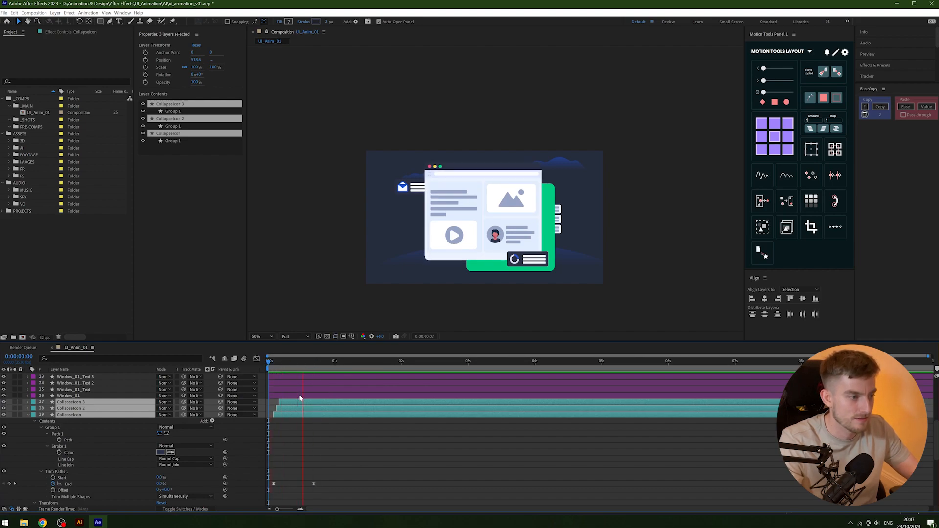
key(space)
drag(291, 360, 246, 382)
key(space)
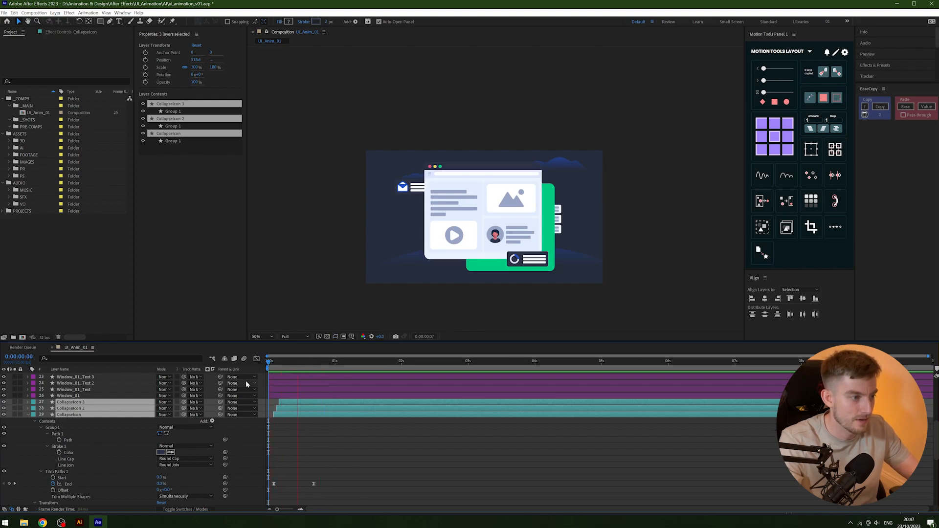
key(space)
Try moving the three CollapseIcon layers one further frame earlier and play back the result.
key(alt+Page_Up)
key(Home)
key(space)
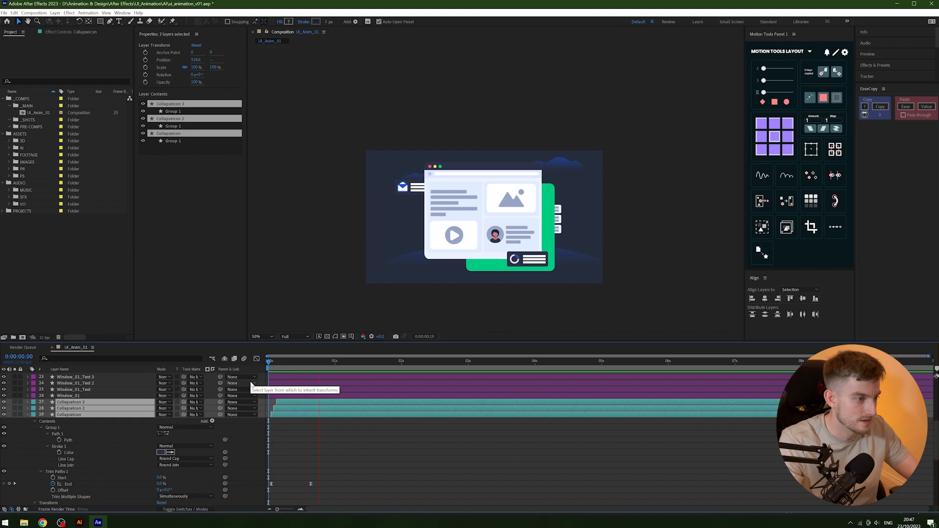
Shorten the menu icon line animations by moving their final Trim Paths End keyframes four frames earlier, and play them back.
key(u)
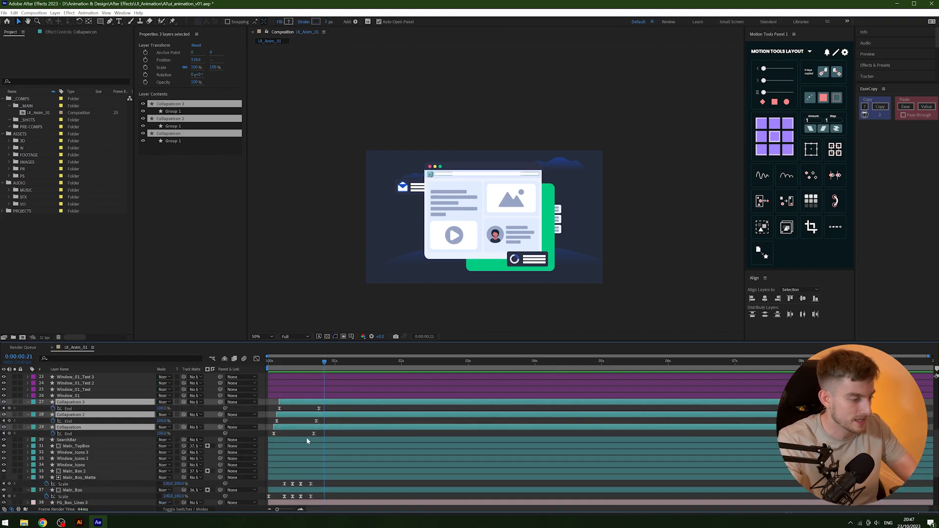
drag(301, 437, 326, 405)
key(alt+Left)
key(alt+Left)
key(alt+Left)
key(alt+Left)
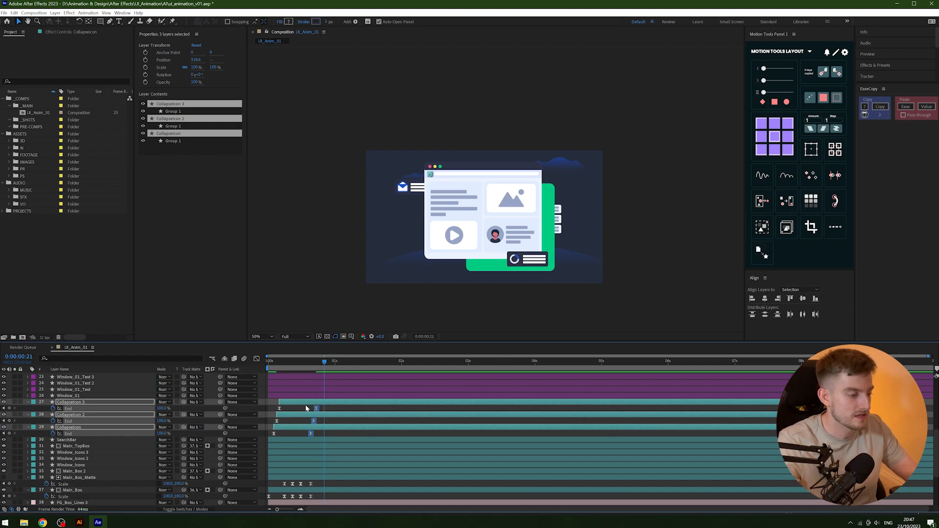
key(space)
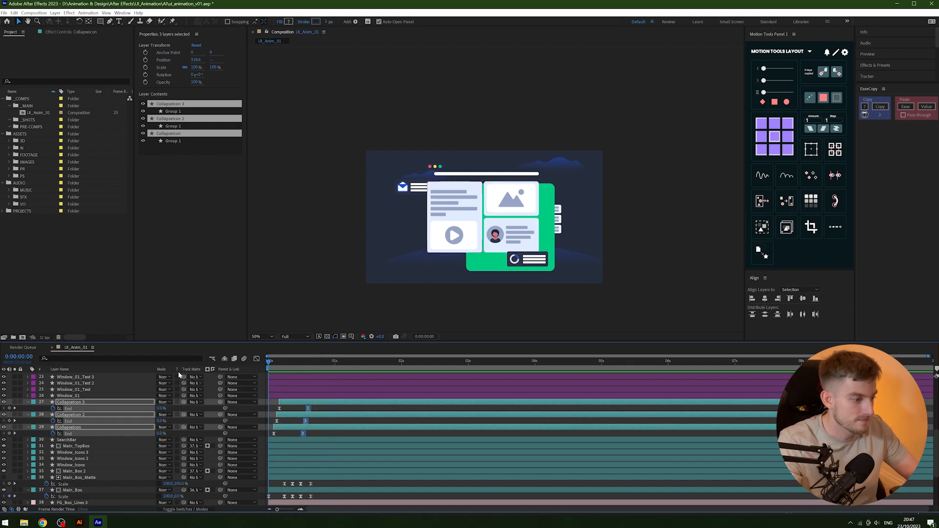
key(space)
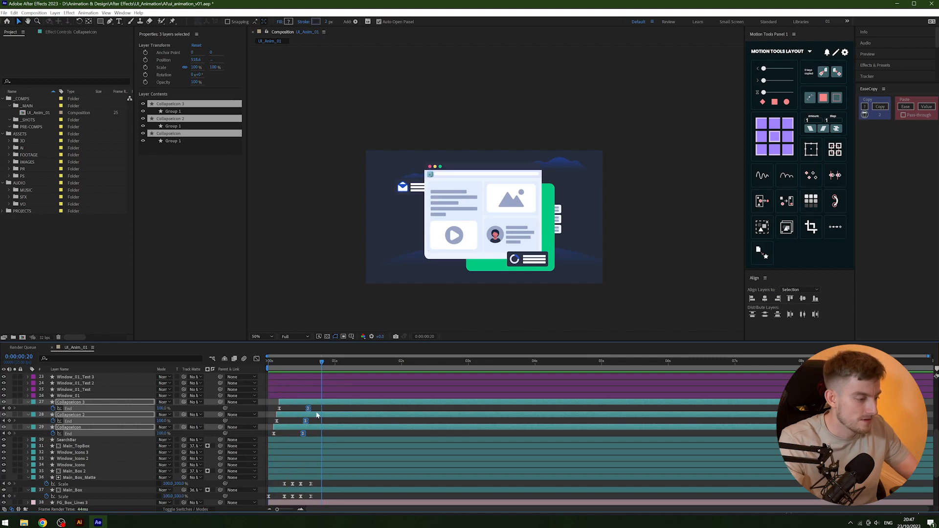
Move the three CollapseIcon layers one frame earlier, with CollapseIcon starting at frame 1, and play back the animation.
key(alt+Page_Up)
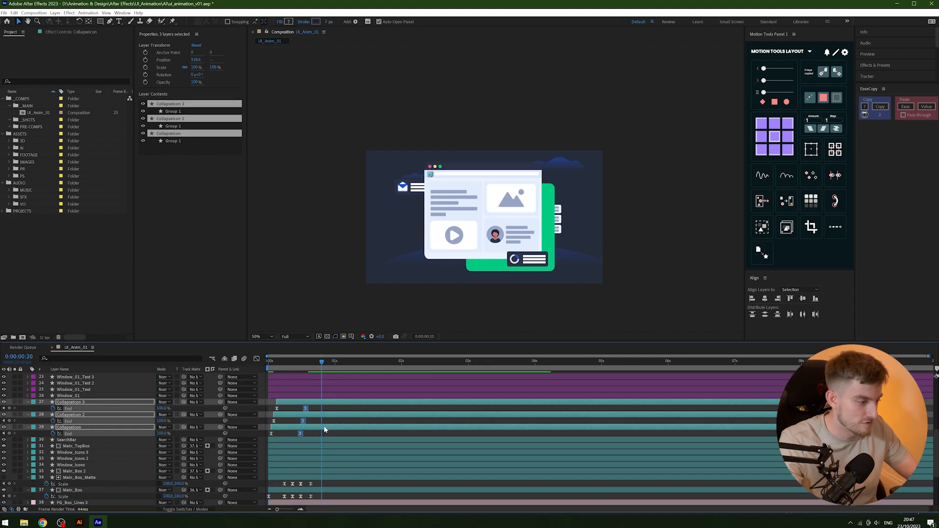
key(Home)
key(space)
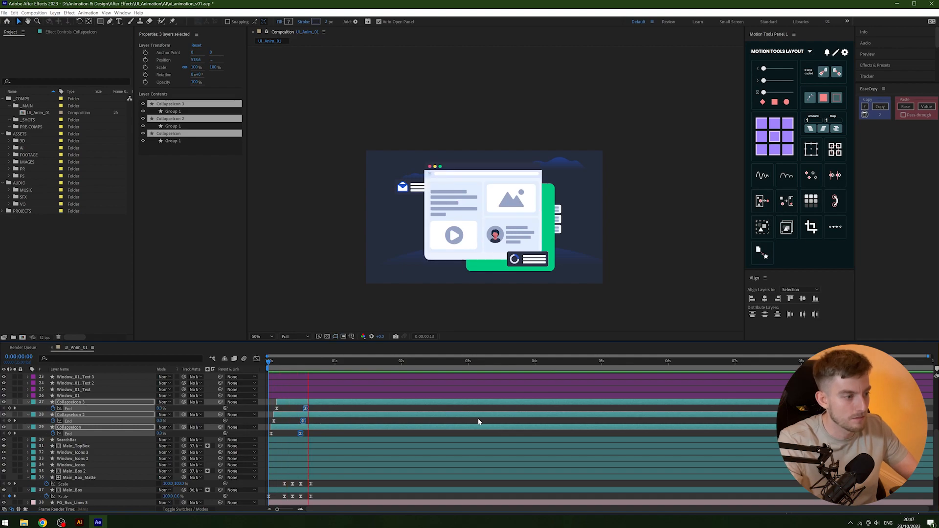
Delay the Scale keyframes of Main_Box_Matte and Main_Box by two frames, except Main_Box's first keyframe, and preview the bounce.
drag(333, 499, 278, 483)
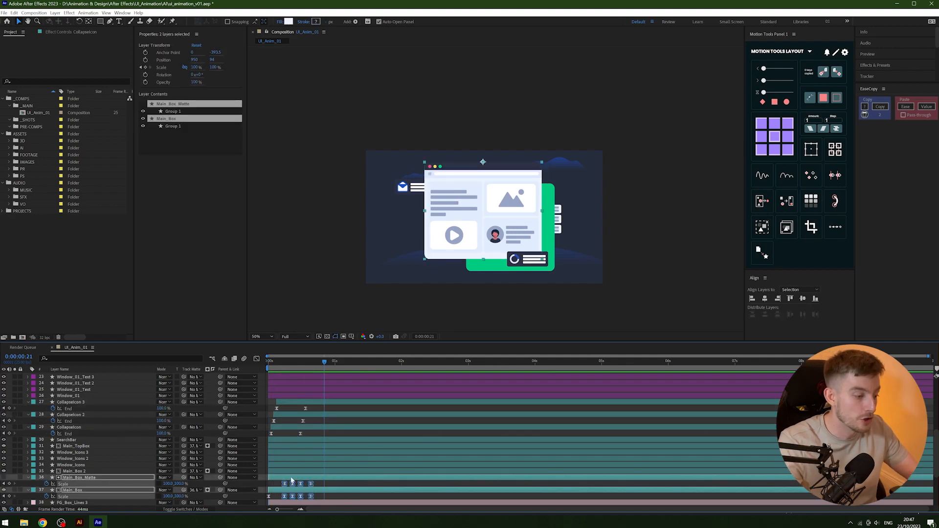
key(alt+Right)
key(alt+Right)
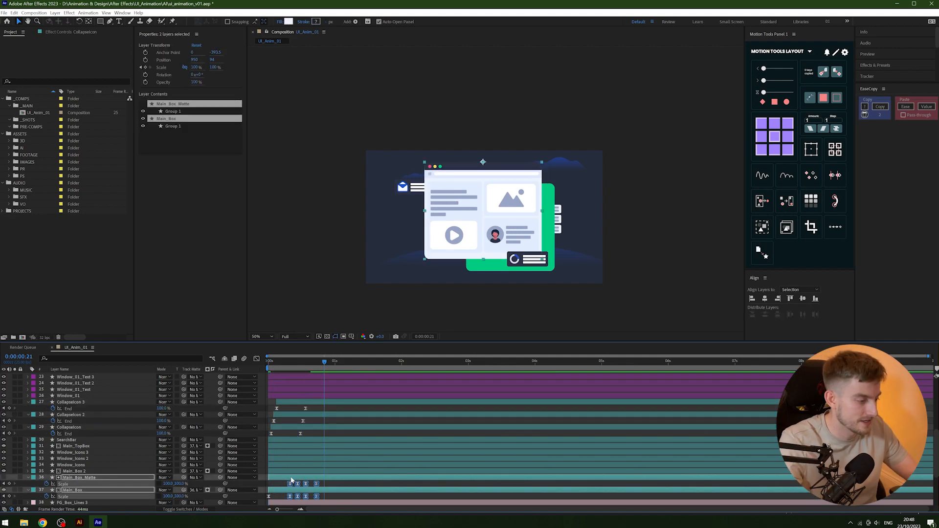
key(Home)
key(space)
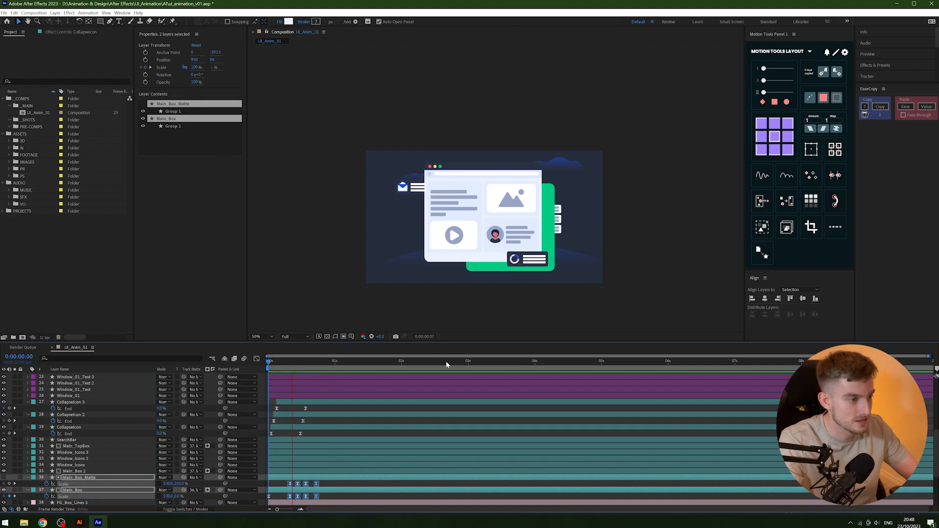
key(space)
key(Home)
key(space)
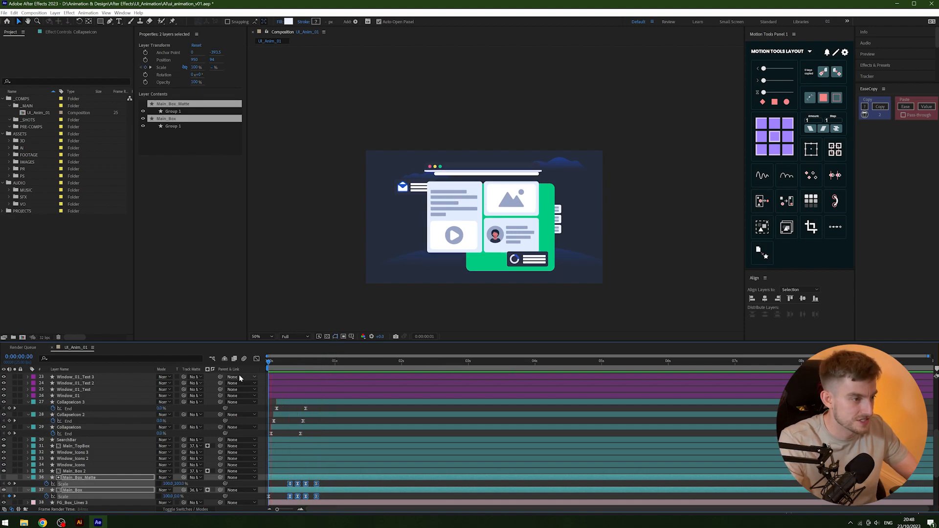
key(space)
Delay the selected Main_Box_Matte and Main_Box Scale keyframes by one more frame and play back from the start.
key(alt+Right)
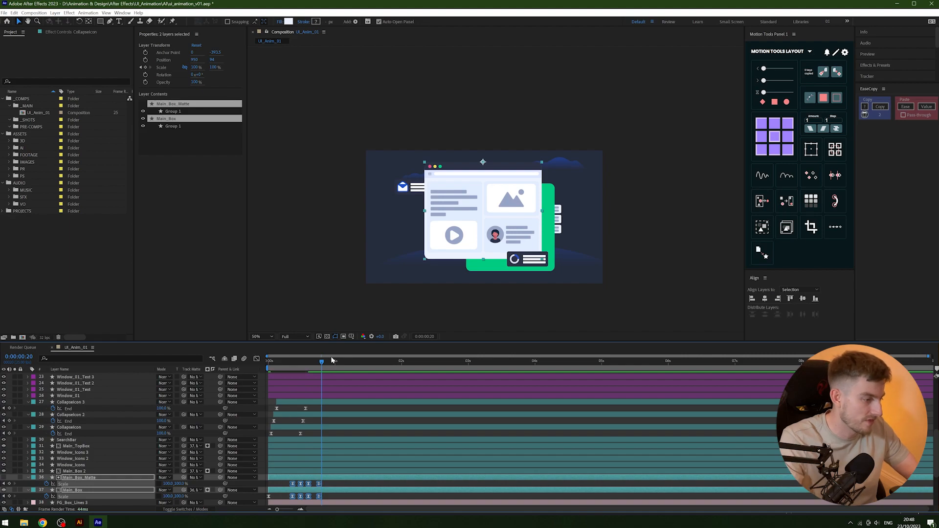
key(Home)
key(space)
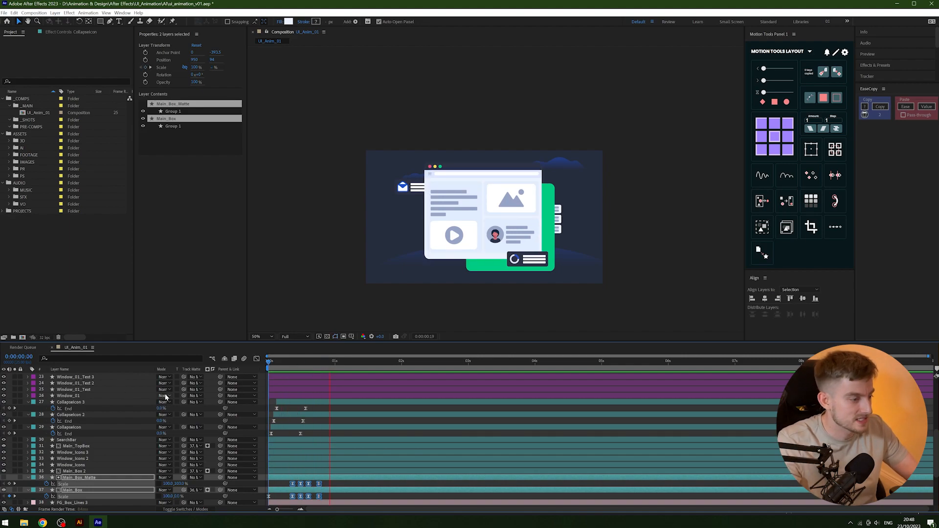
key(space)
key(space)
key(space)
Push the same window Scale keyframes another frame later and replay the opening animation.
key(alt+Right)
key(Home)
key(space)
key(space)
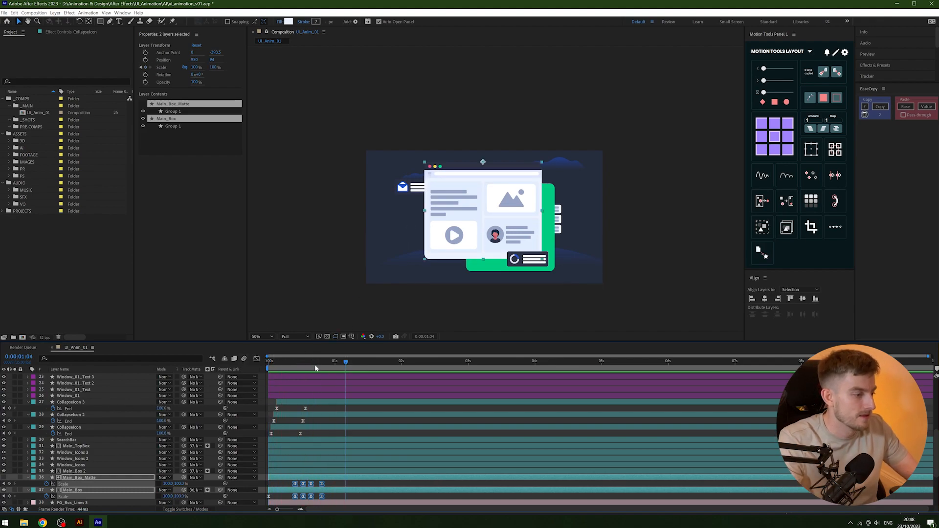
key(Home)
key(space)
key(space)
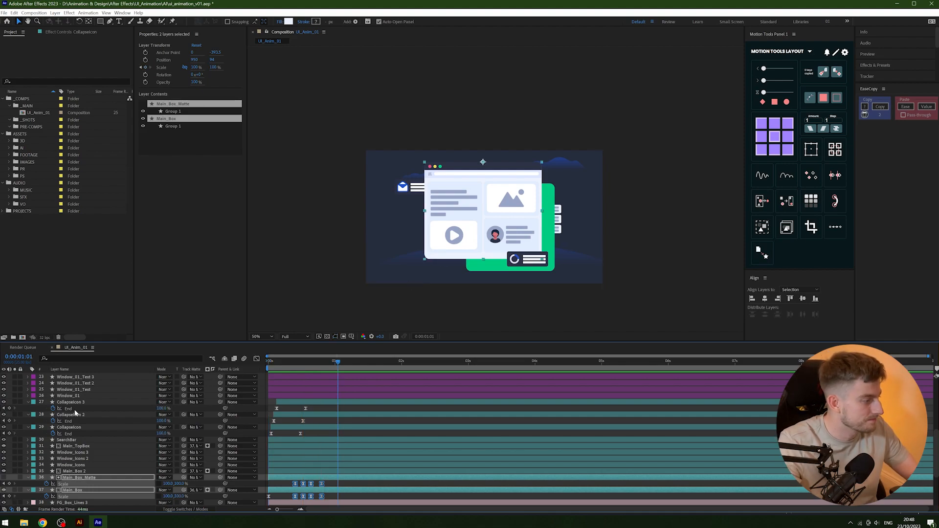
Set the SearchBar layer to start at frame 4, checking the neighbouring frames of the window opening.
scroll(78, 422, up, 1)
scroll(80, 425, up, 1)
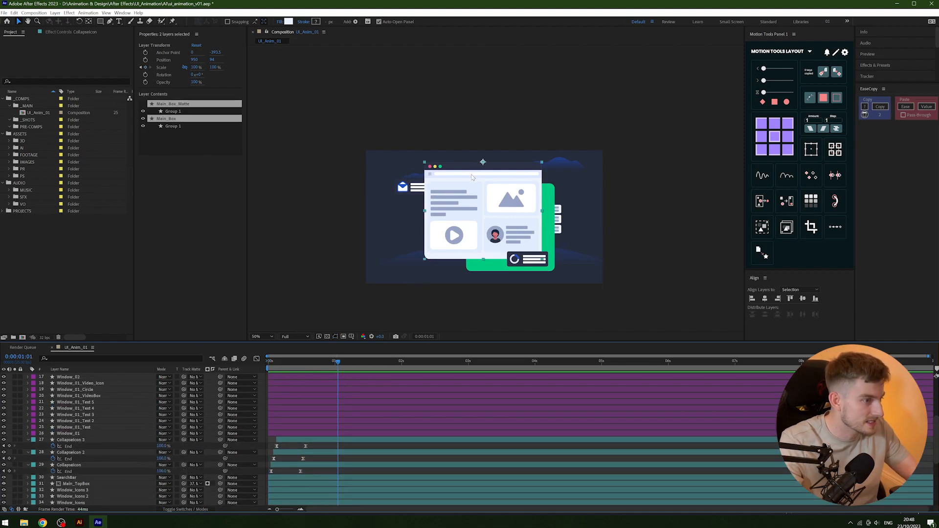
click(115, 477)
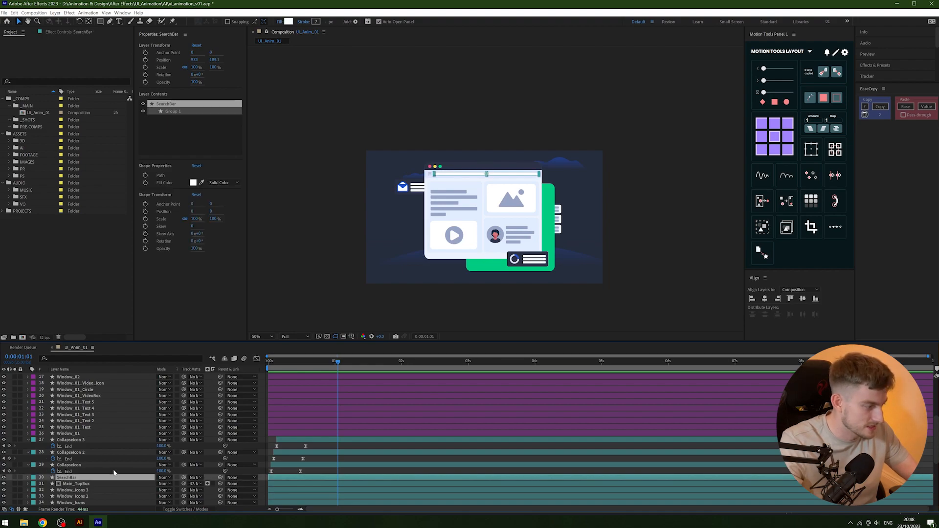
drag(328, 357, 266, 378)
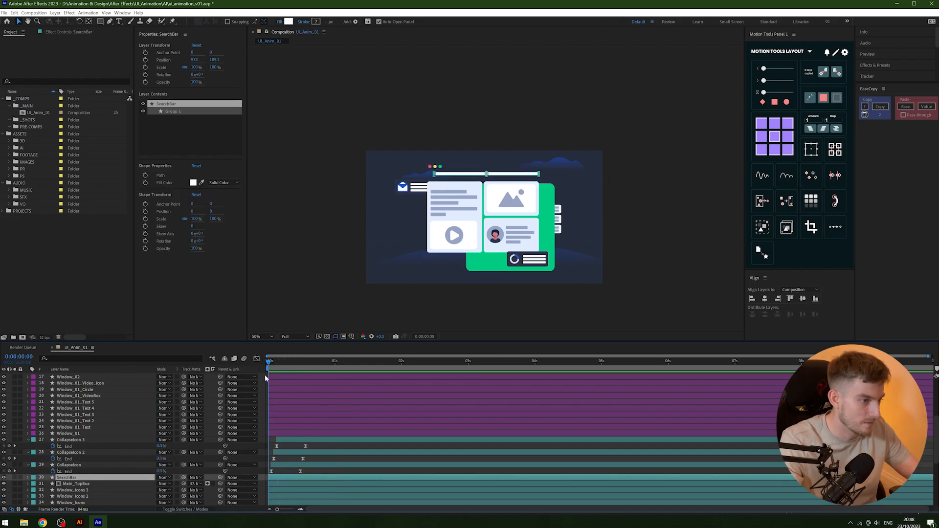
key(Page_Down)
key(Page_Down)
key(Page_Down)
key(Page_Down)
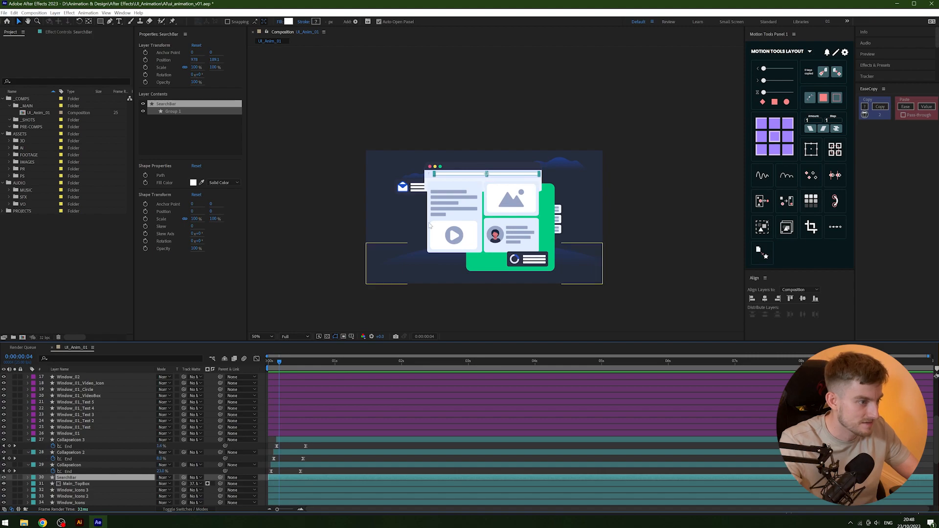
scroll(415, 210, up, 1)
key(Page_Up)
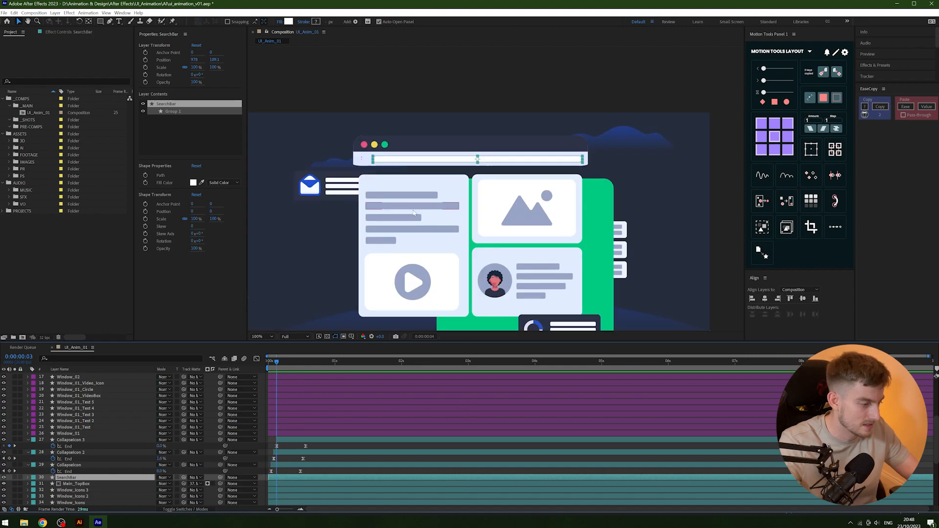
key(Page_Down)
key(Page_Down)
key(Page_Up)
key(Page_Up)
key(Page_Down)
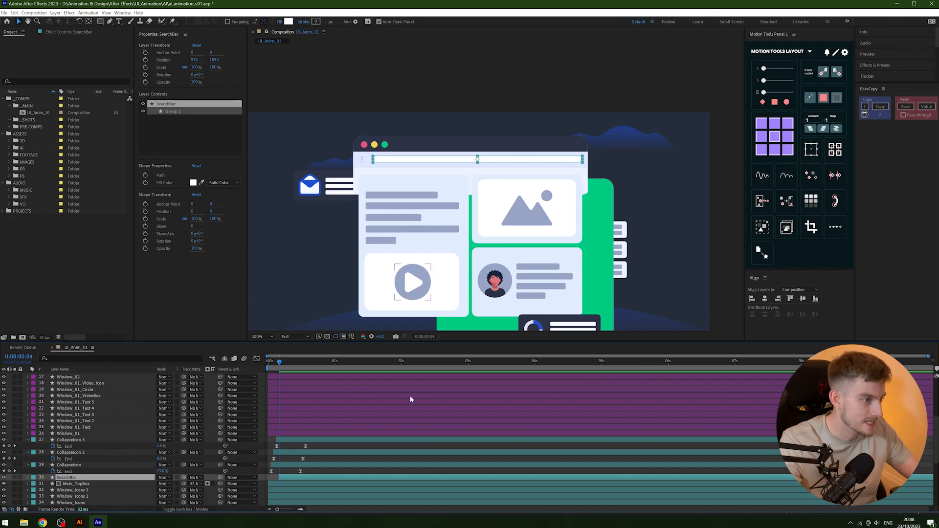
Reveal the SearchBar layer's Scale property and set a 100% Scale keyframe at frame 4.
key(period)
drag(449, 166, 490, 184)
key(v)
key(s)
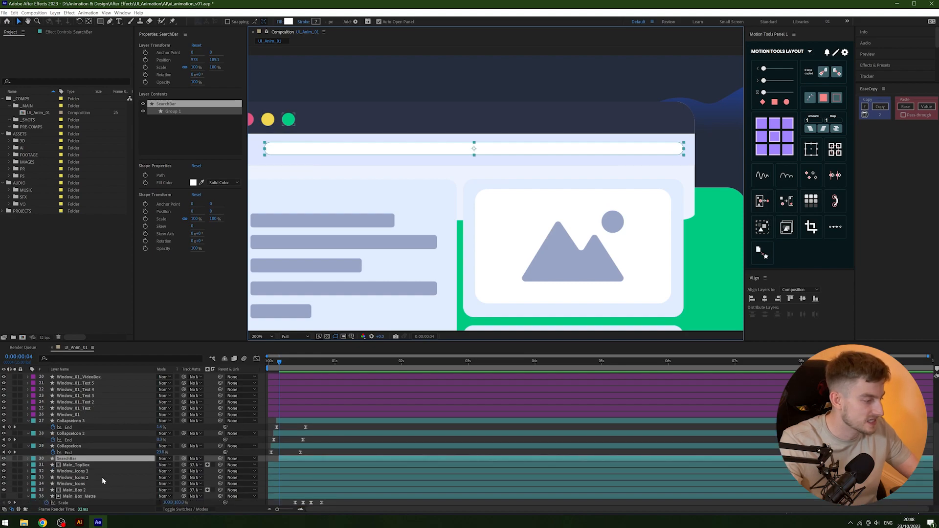
scroll(91, 474, down, 2)
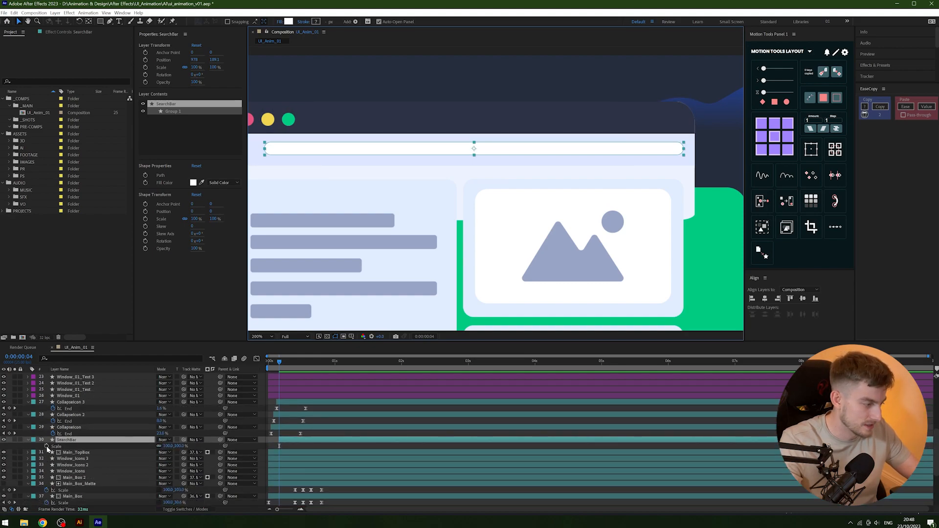
click(47, 446)
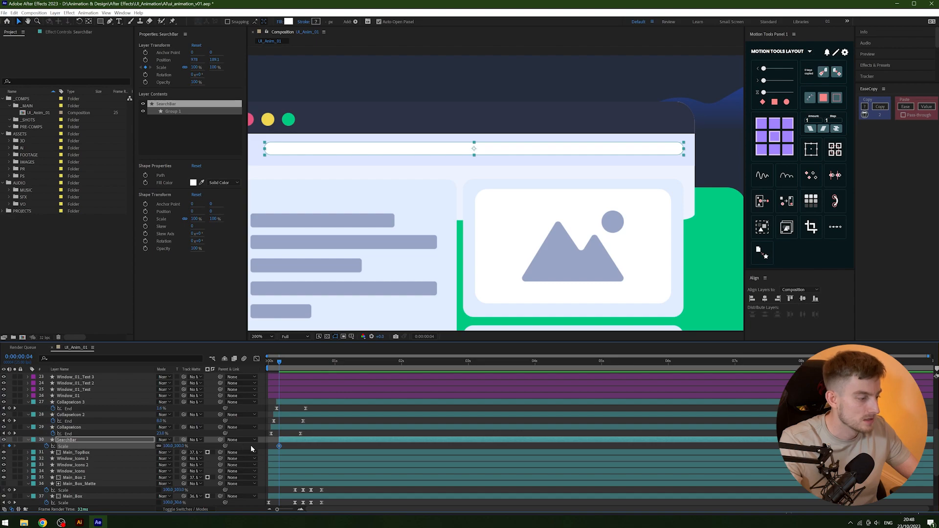
Move the SearchBar's 100% Scale keyframe to frame 20 and place the layer's anchor point at the bar's left end.
drag(280, 446, 321, 446)
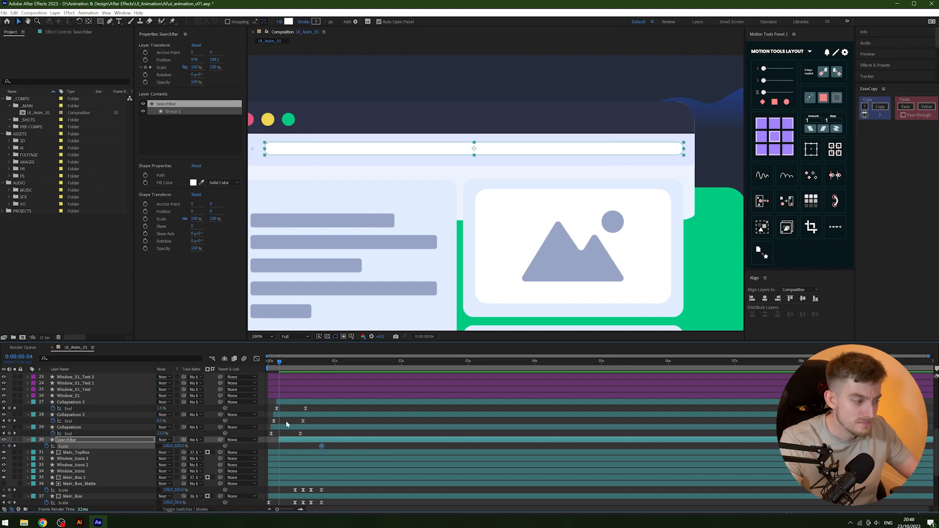
click(580, 233)
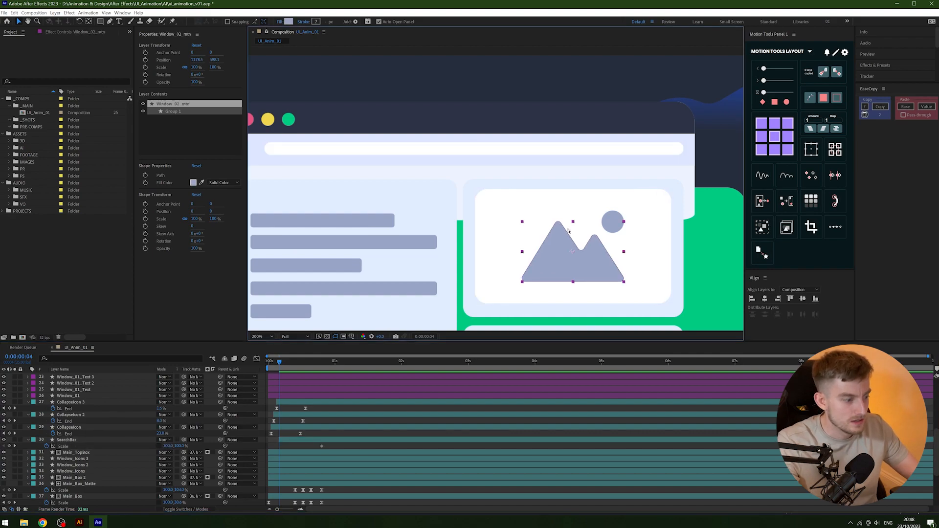
click(67, 440)
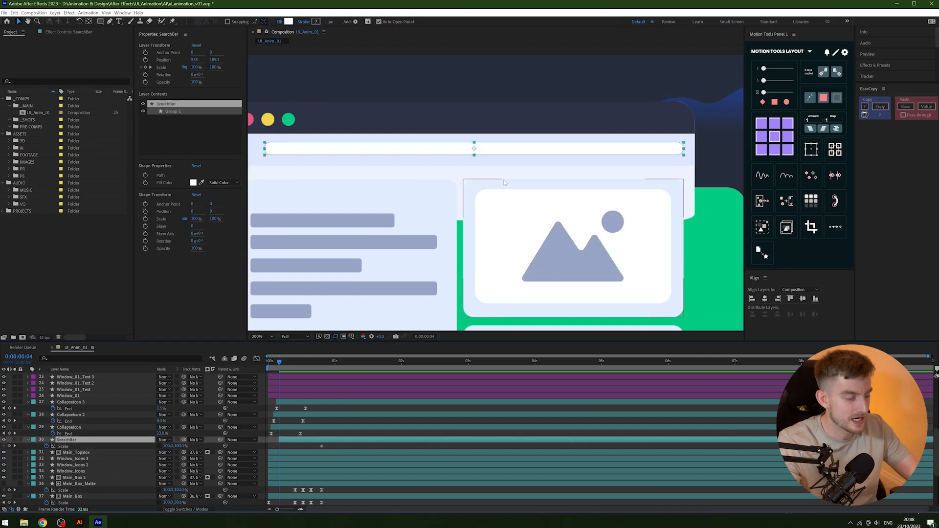
drag(481, 150, 452, 165)
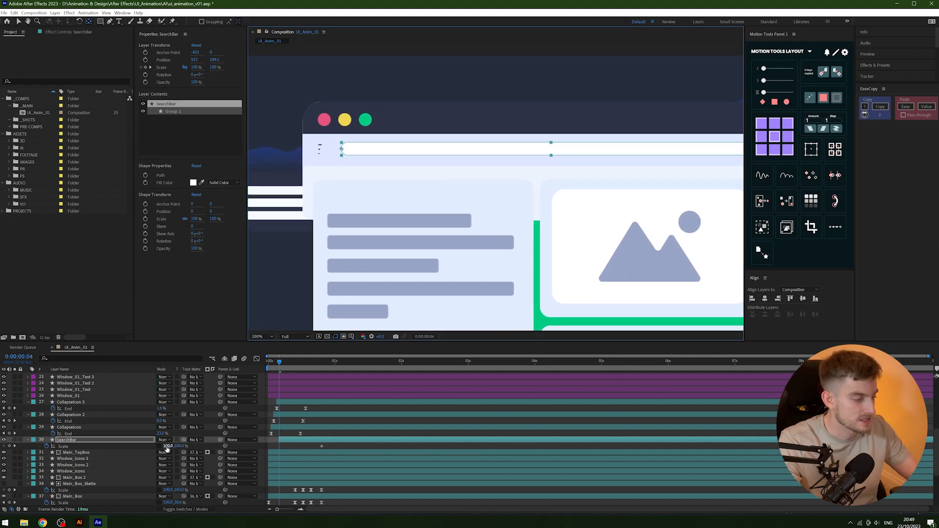
Set the SearchBar's horizontal Scale to 0% at frame 4 and apply Easy Ease to both Scale keyframes.
text(0)
key(Return)
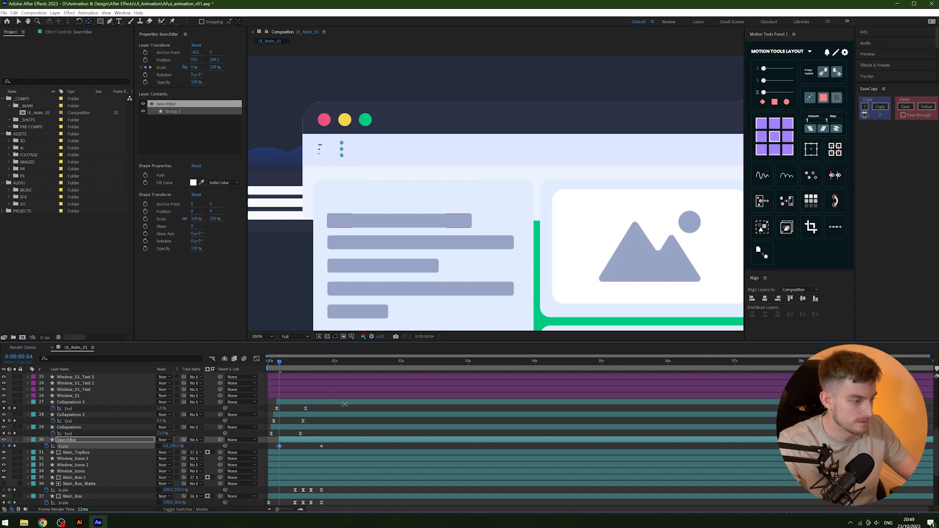
key(v)
drag(356, 444, 246, 455)
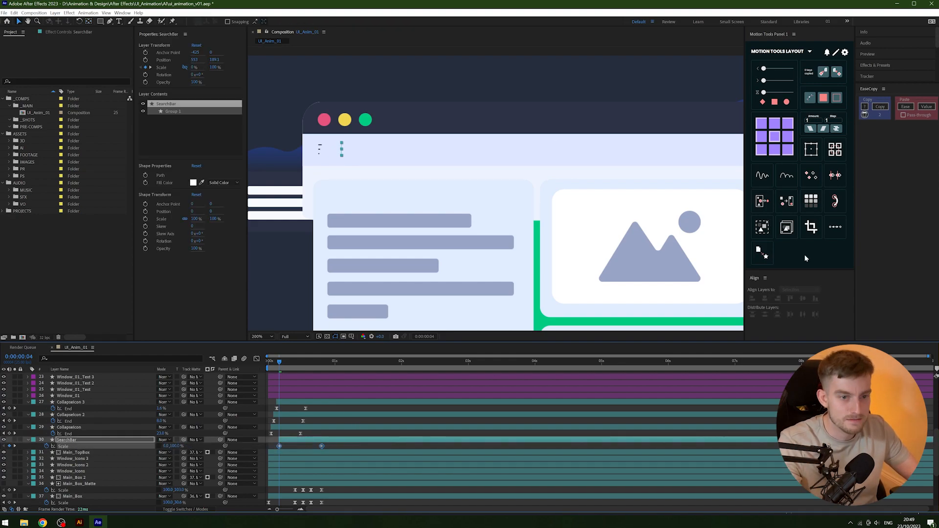
click(375, 449)
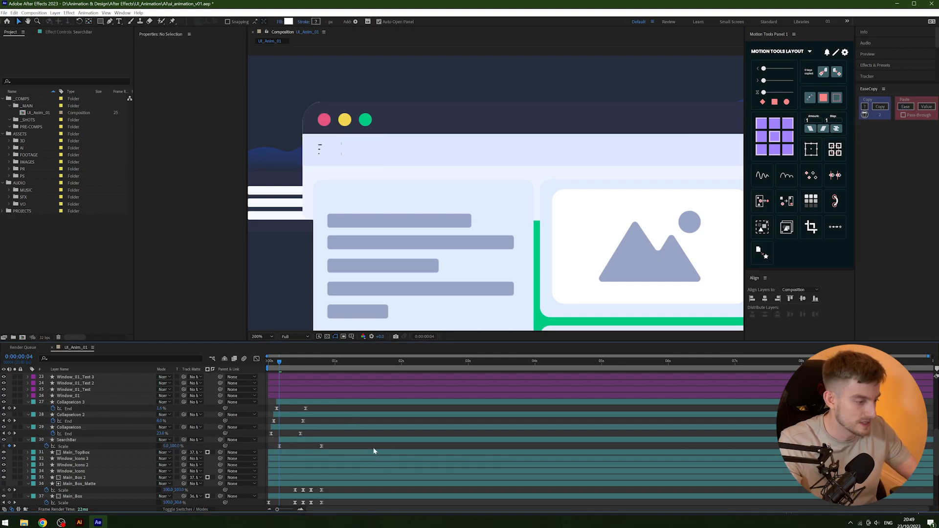
Play back the search bar scaling in from near the start and check the frames around frame 20.
key(space)
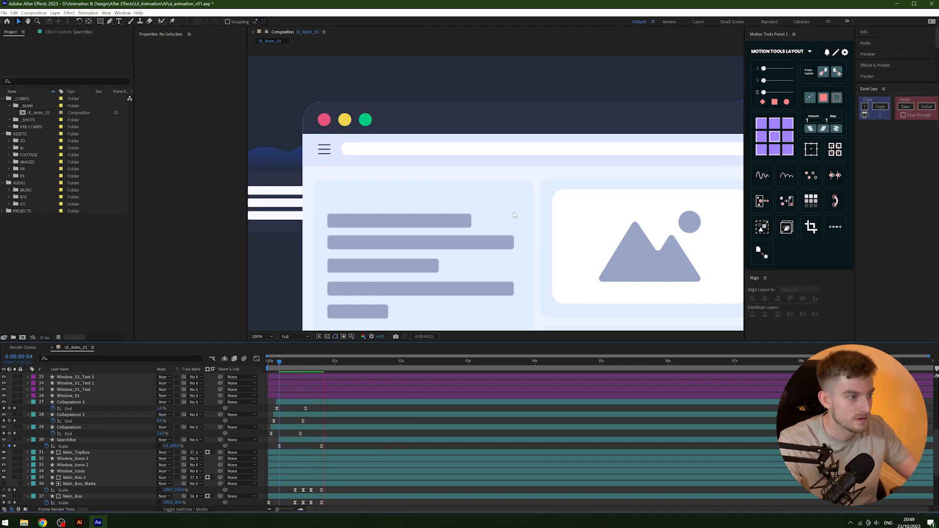
click(274, 368)
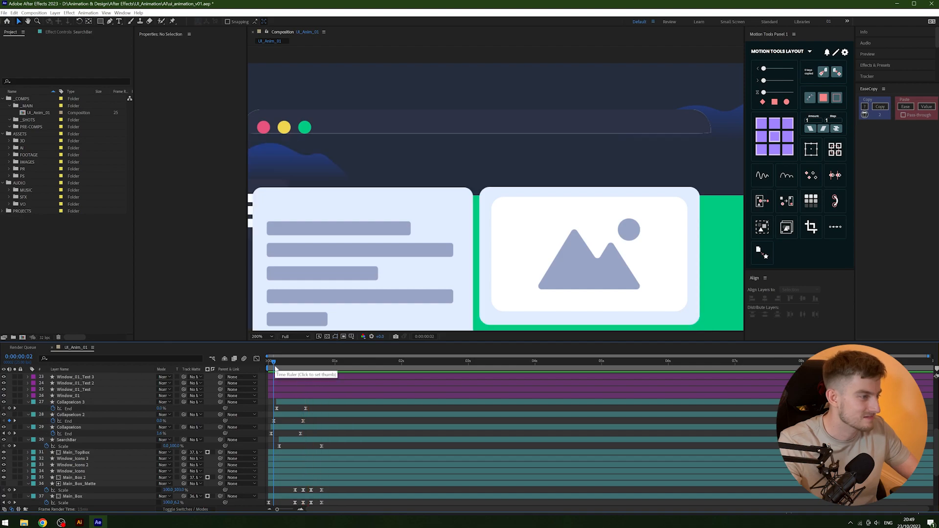
key(space)
drag(288, 365, 314, 365)
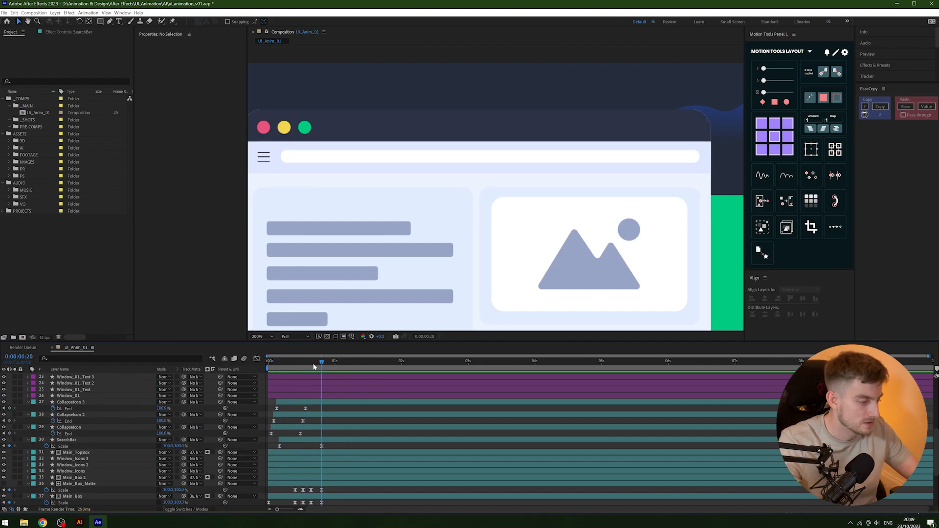
key(Page_Up)
key(Page_Down)
key(Page_Down)
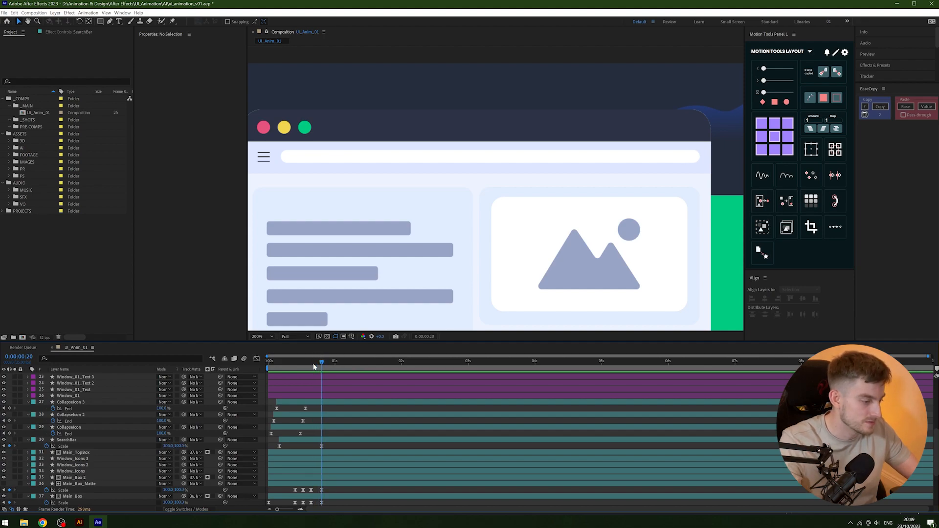
Move the SearchBar's end Scale keyframe two frames earlier, to frame 18, and go to that frame.
click(319, 446)
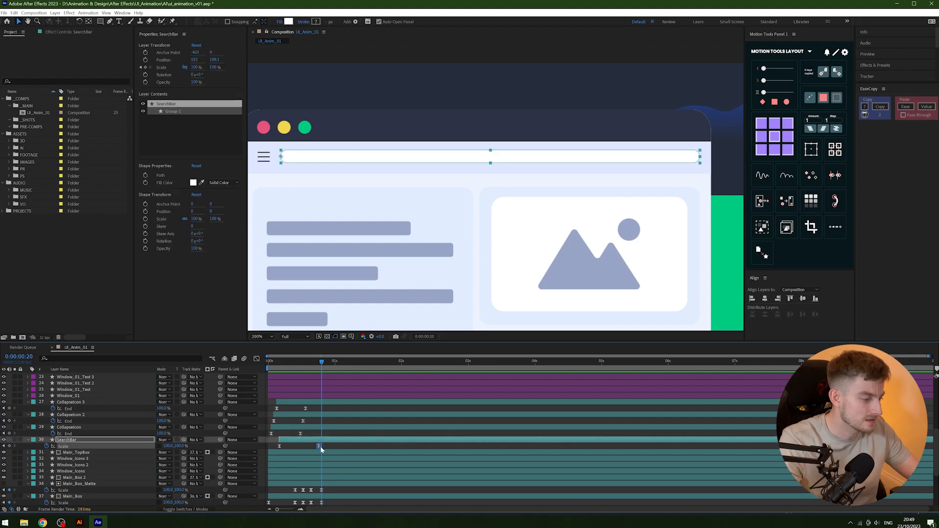
key(Page_Down)
key(Page_Down)
key(Page_Down)
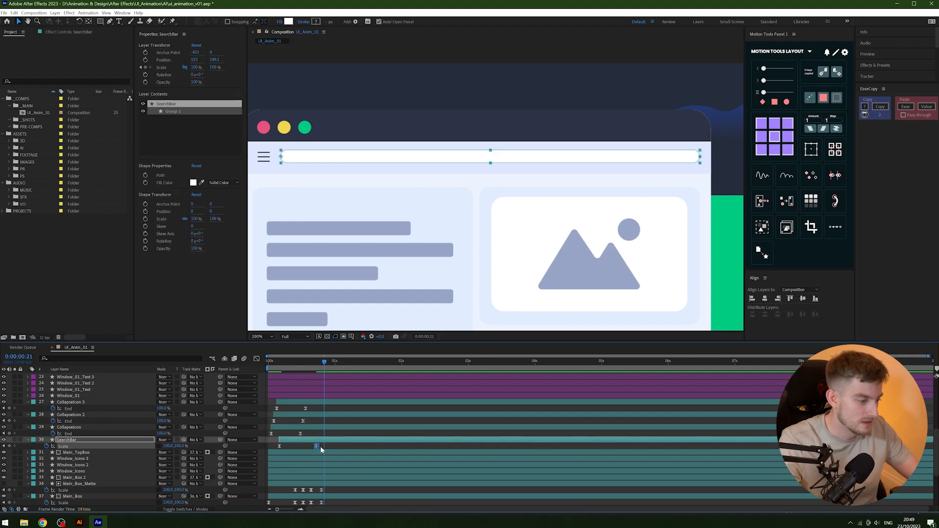
key(Page_Up)
key(Page_Up)
key(Page_Up)
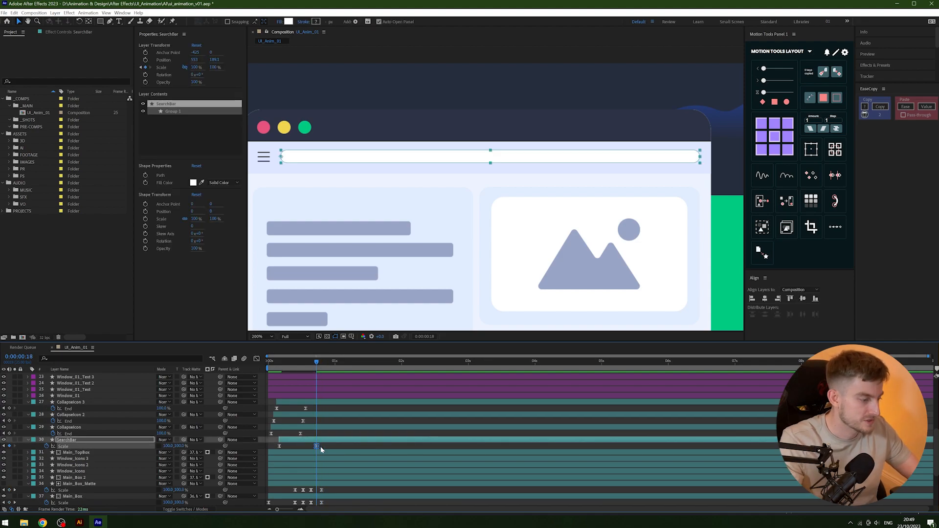
Give the SearchBar a horizontal Scale overshoot at frame 18, trying 105% and reducing it to 102.5%.
click(166, 447)
text(105)
key(Return)
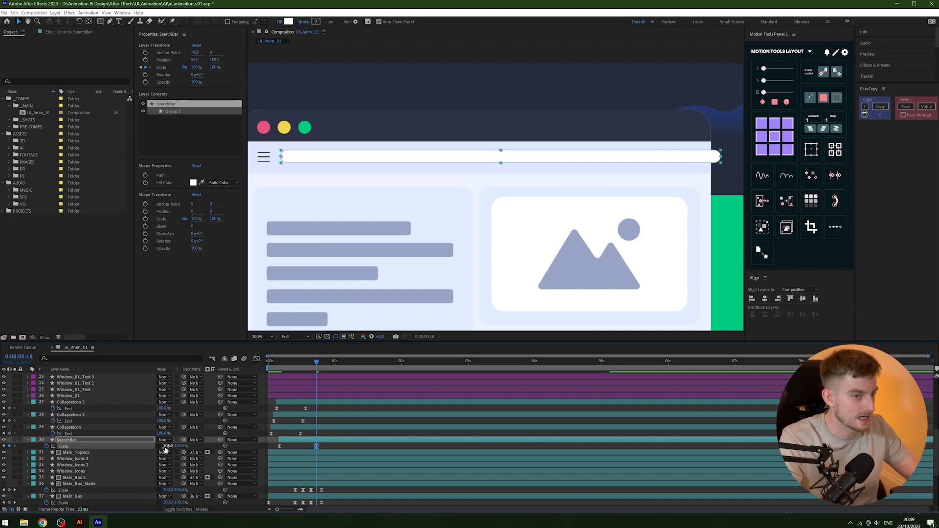
drag(166, 447, 166, 447)
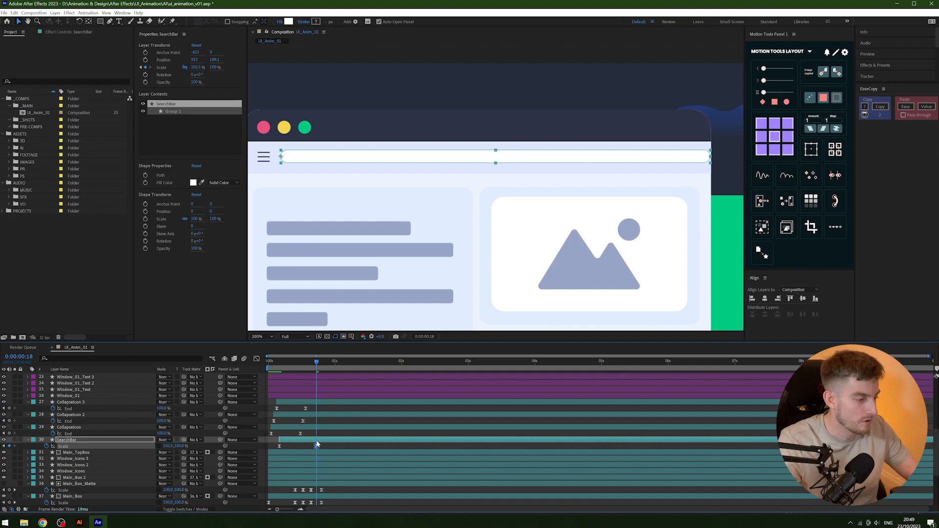
Add SearchBar Scale keyframes with a horizontal value of 98.5% at frame 21 and 100% at frame 24.
key(space)
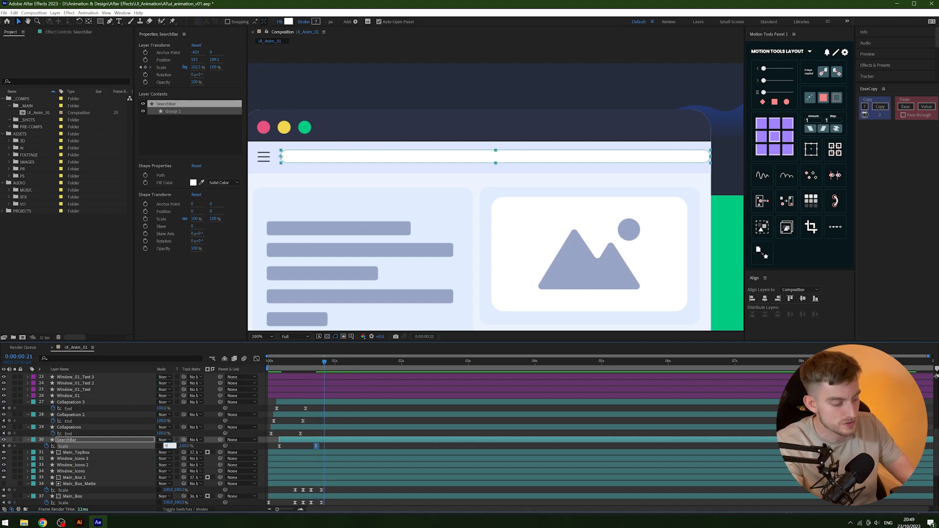
key(Return)
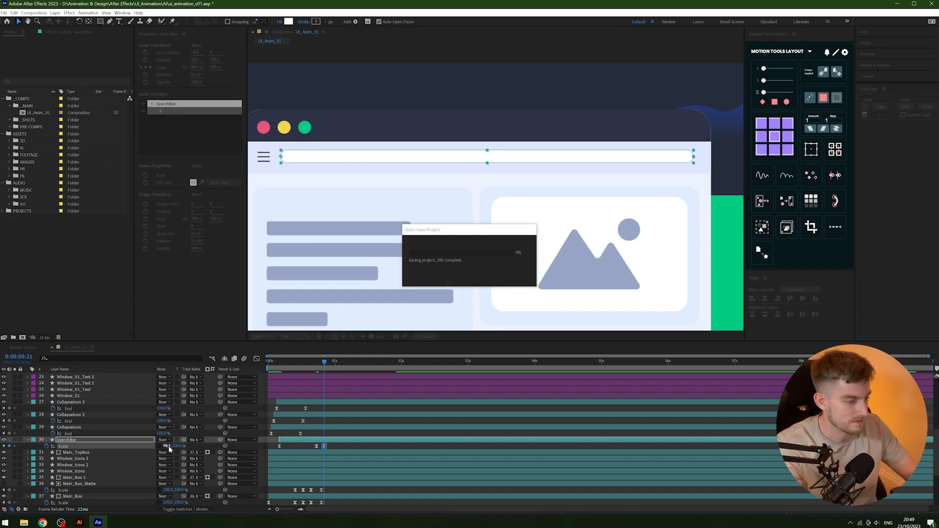
key(Page_Down)
key(Page_Down)
drag(168, 445, 167, 445)
Fit the SearchBar Scale keyframes in the value graph and shorten the incoming ease handle of the frame 18 keyframe.
drag(350, 446, 258, 449)
click(257, 359)
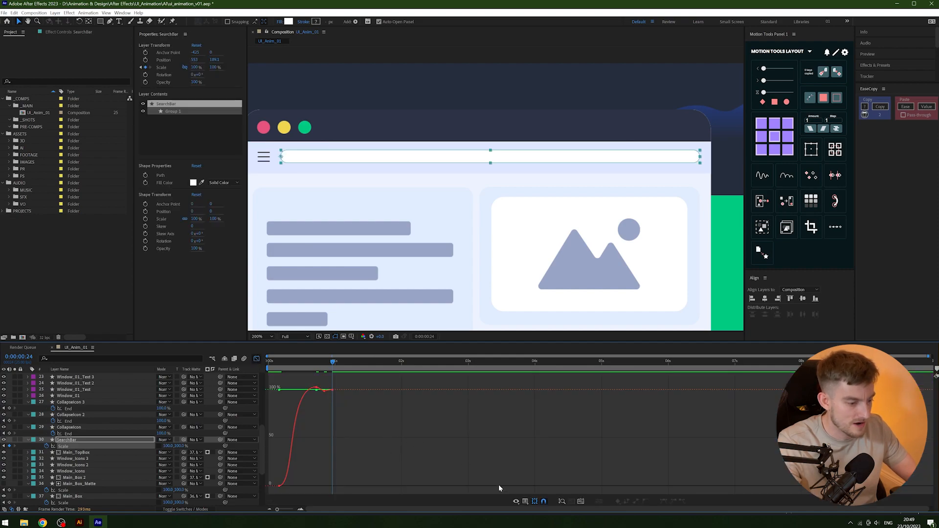
click(525, 502)
click(562, 428)
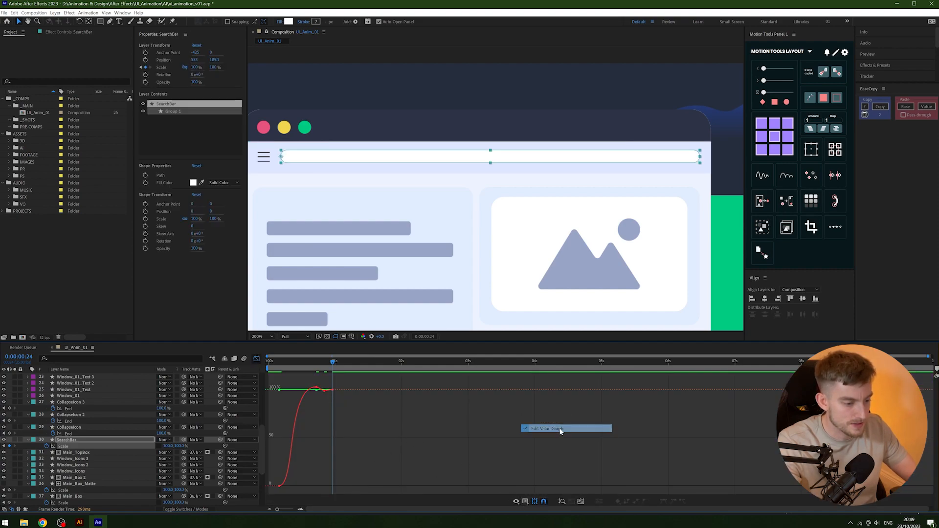
click(581, 501)
drag(598, 371, 598, 372)
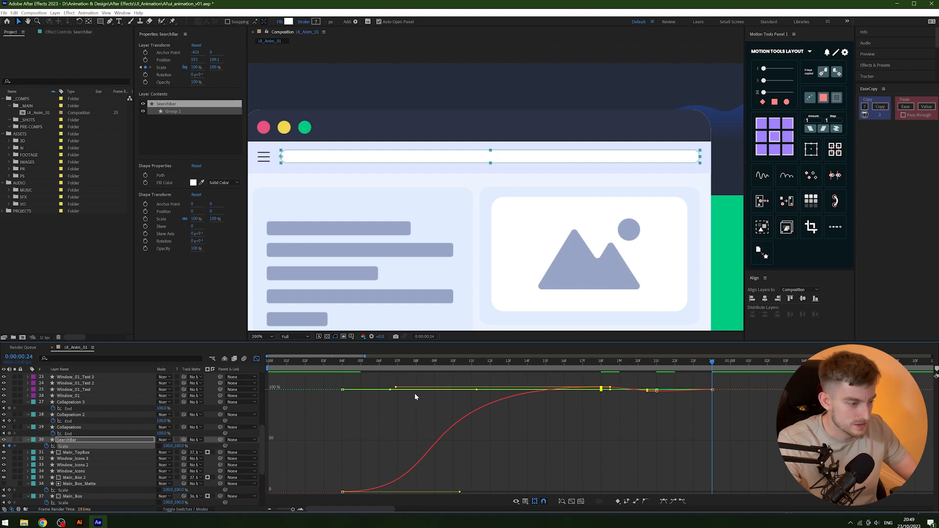
drag(395, 390, 519, 390)
click(631, 393)
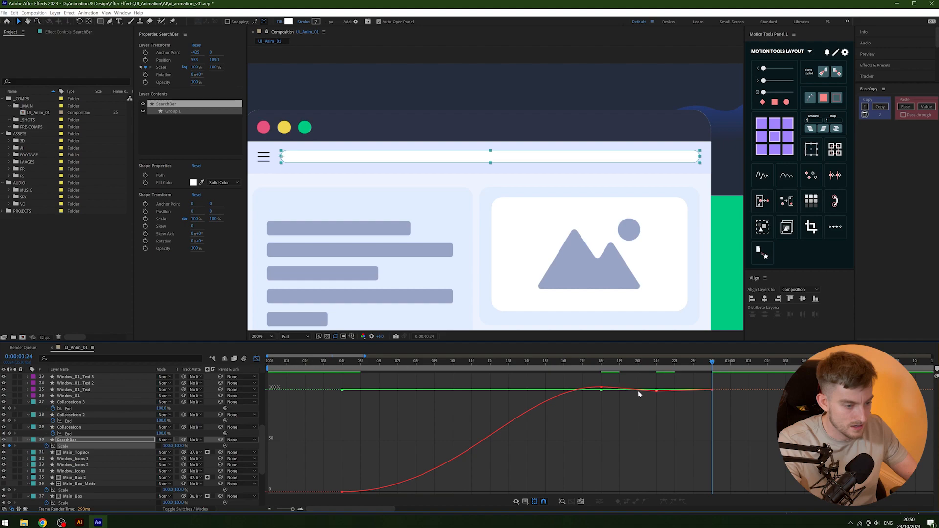
Move the final SearchBar Scale keyframe to frame 25, widen the frame 21 keyframe's ease handles, and play back.
click(656, 391)
drag(729, 398, 704, 384)
key(alt+Right)
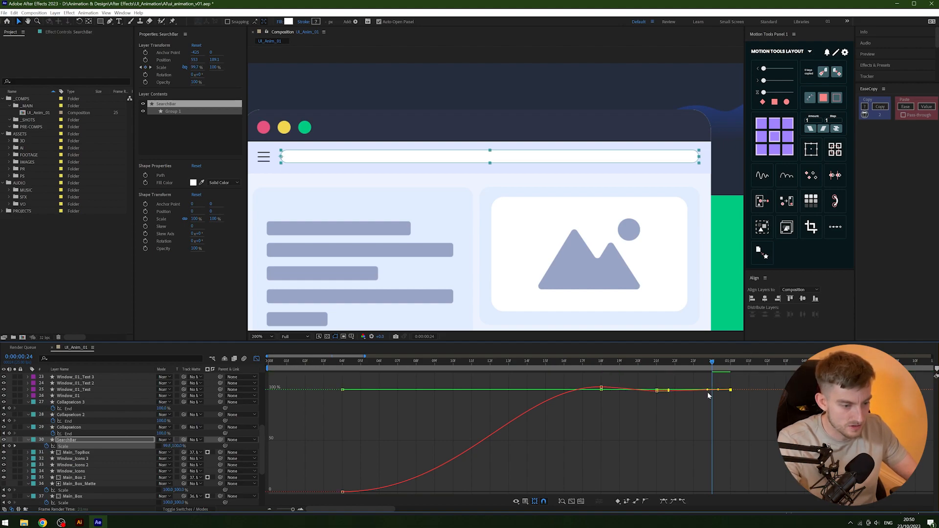
click(656, 391)
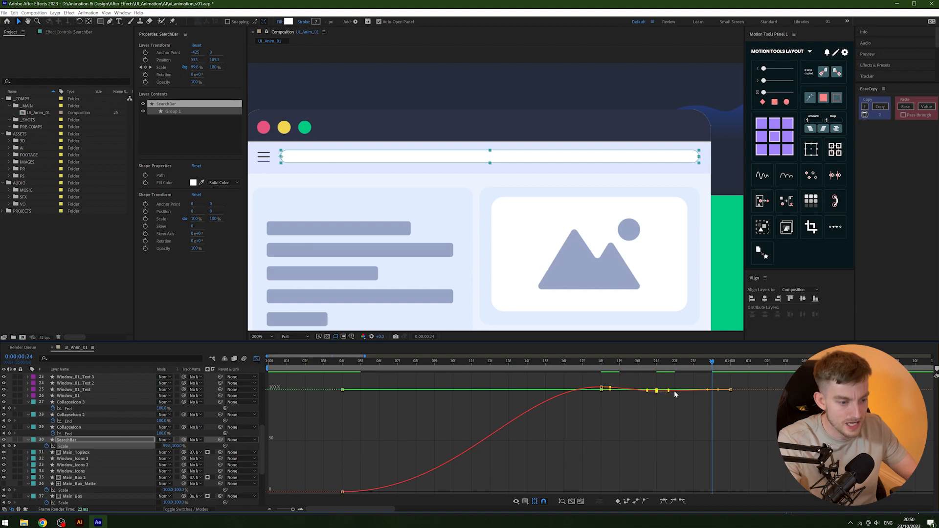
key(space)
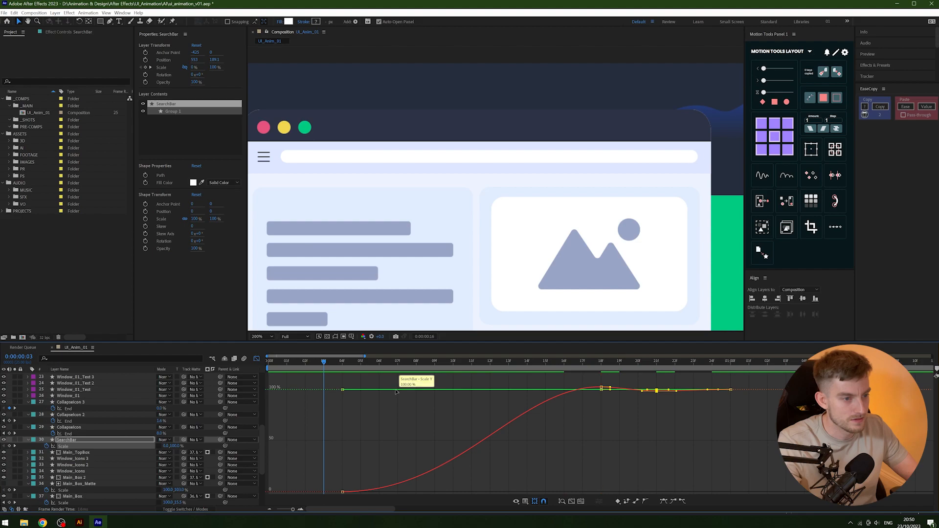
Close the graph, move the SearchBar's last three Scale keyframes to frames 14, 17 and 21, and play from the start.
click(256, 359)
scroll(329, 410, down, 2)
drag(381, 509, 297, 510)
drag(386, 447, 333, 445)
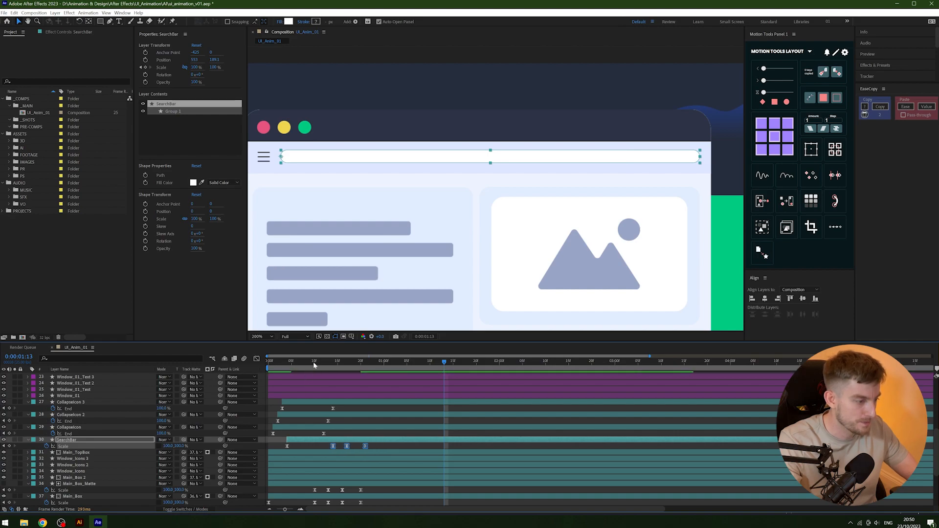
key(Home)
key(space)
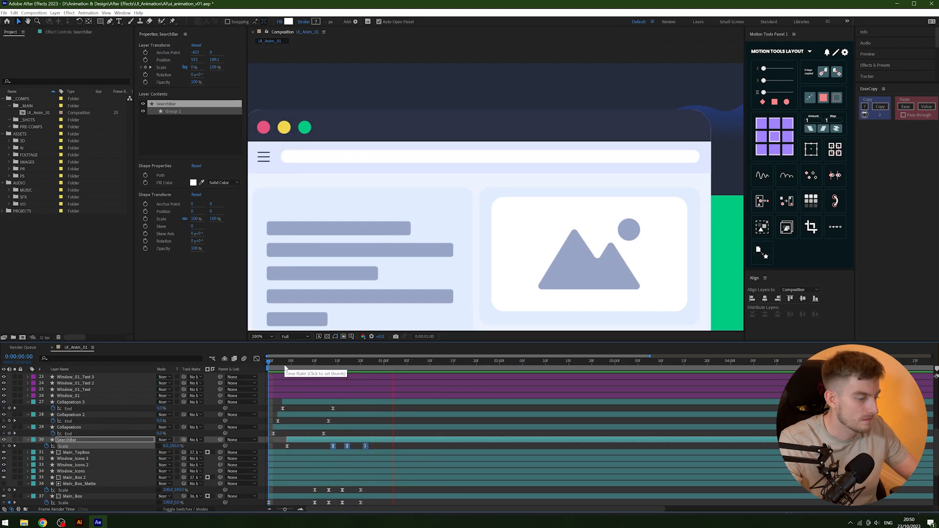
Shift the same three SearchBar Scale keyframes one frame earlier, to frames 13, 16 and 20, and replay the animation.
key(space)
key(Home)
key(space)
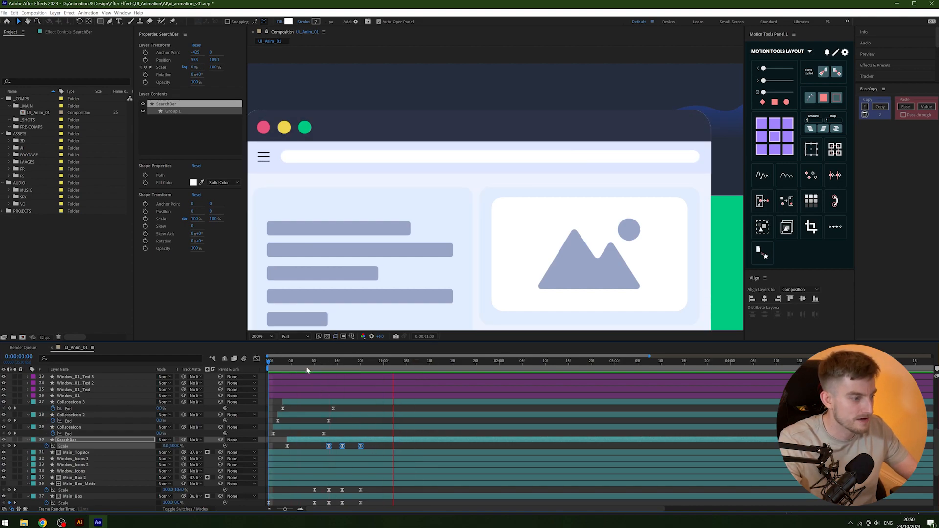
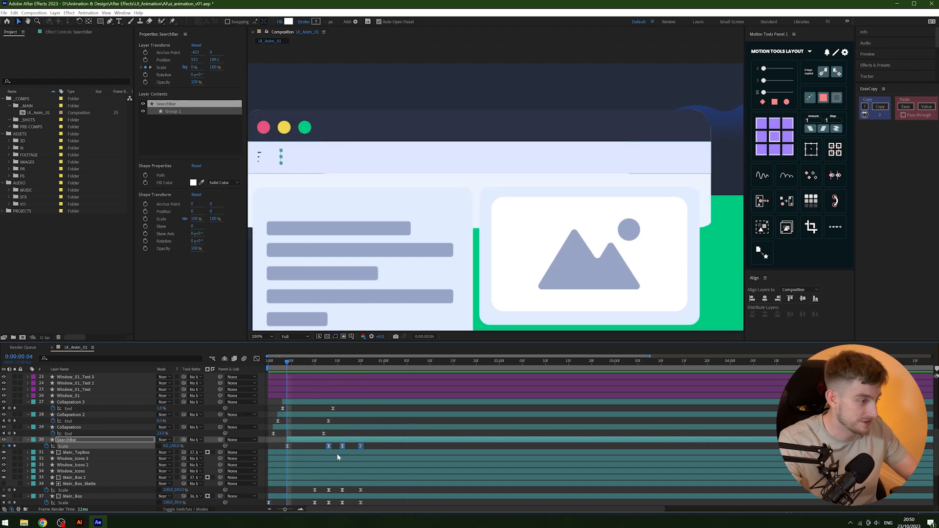
Duplicate the SearchBar layer and delete the duplicate's first Scale keyframe at frame 4.
key(ctrl+d)
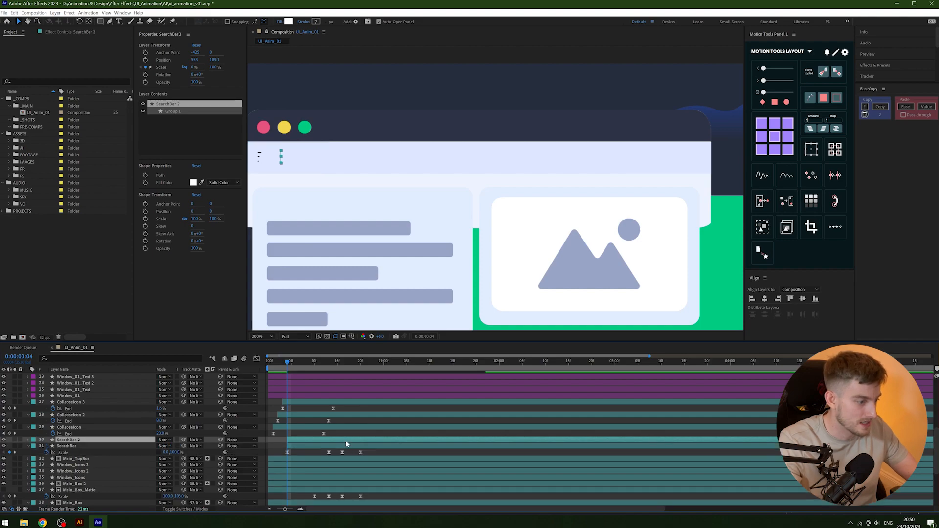
click(364, 362)
key(u)
drag(303, 445, 255, 456)
key(Delete)
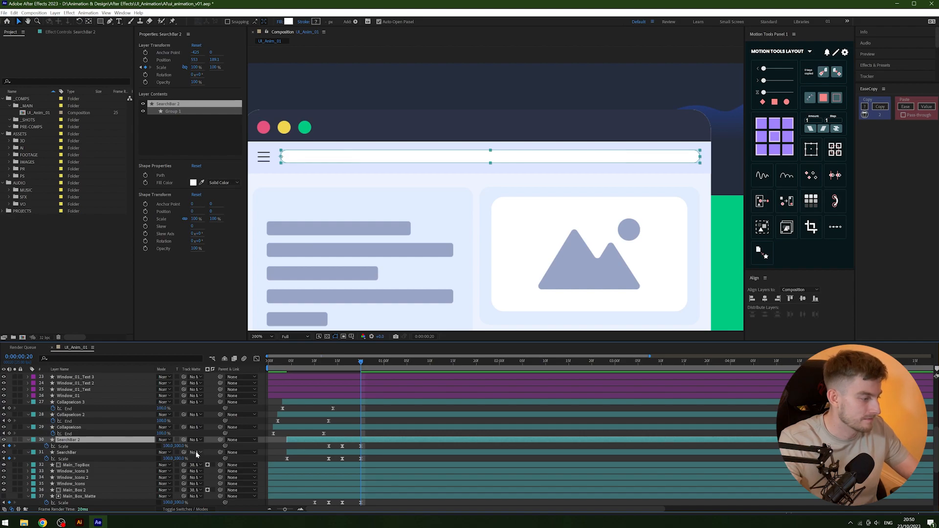
Rename the duplicated search bar layer SearchBar_Matte.
key(Return)
key(Right)
key(BackSpace)
key(BackSpace)
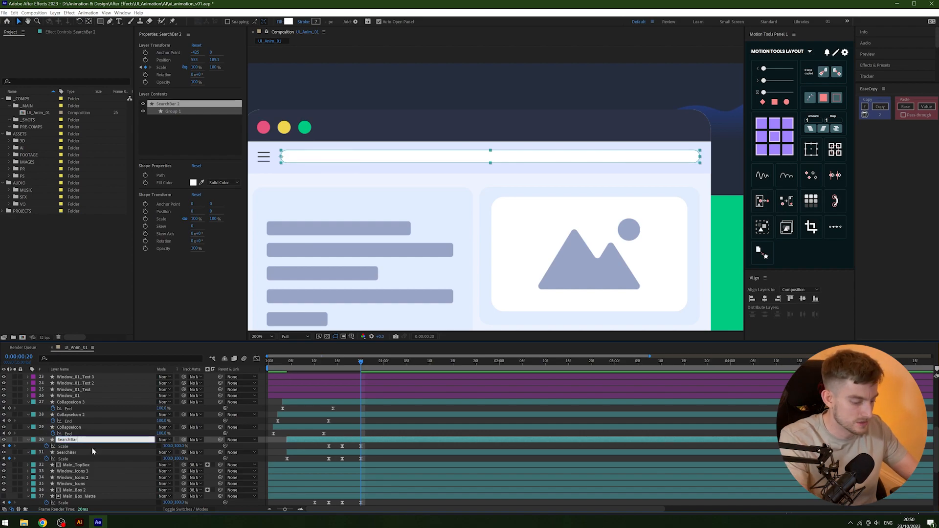
text(_Matte)
key(Return)
Set SearchBar_Matte as the track matte of the SearchBar layer and preview the matted animation.
click(111, 454)
click(194, 454)
click(196, 283)
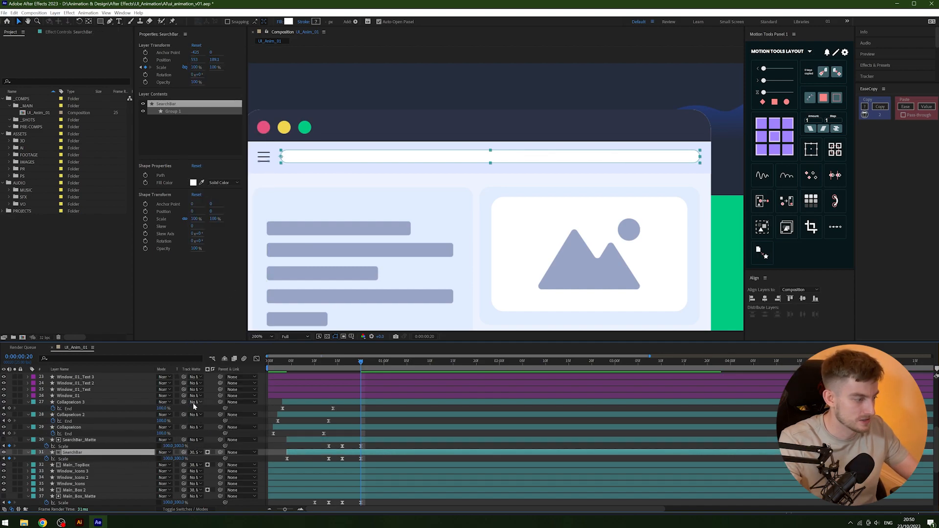
key(space)
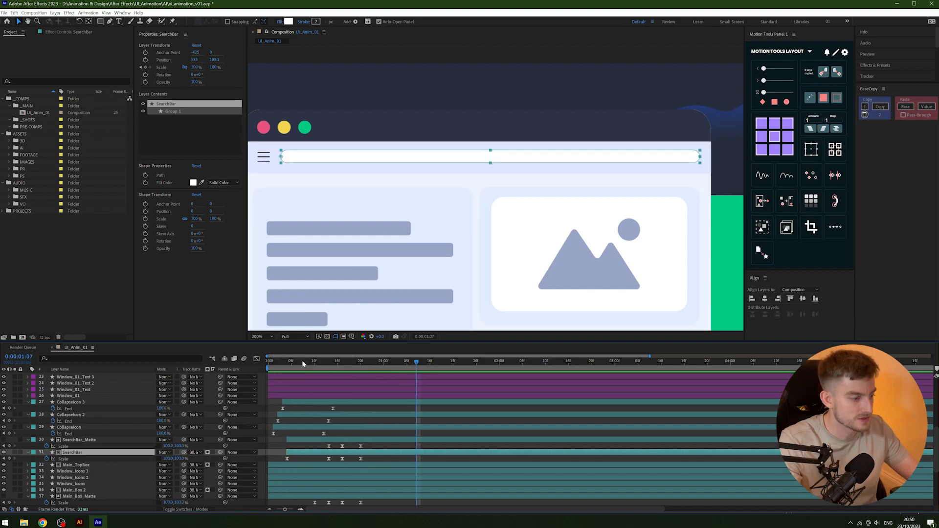
key(space)
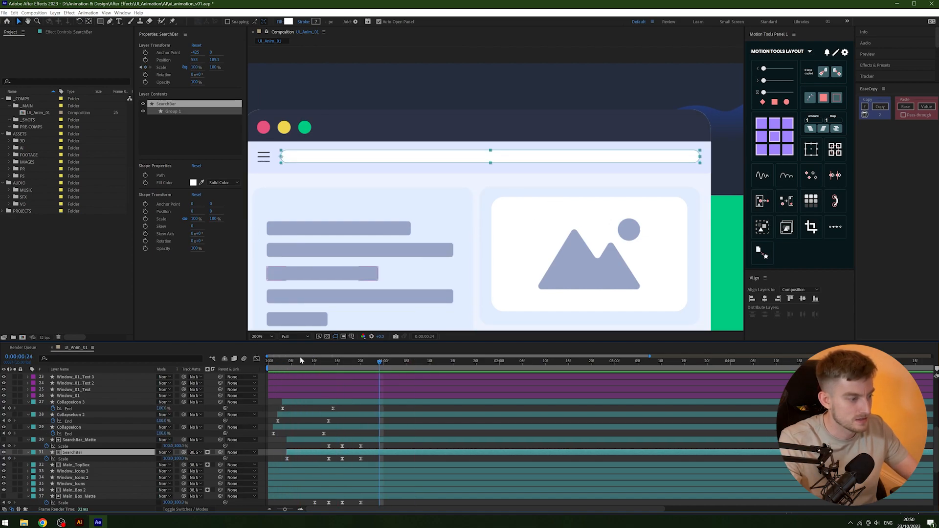
Replay the matted search bar animation from its opening frames.
click(288, 363)
key(space)
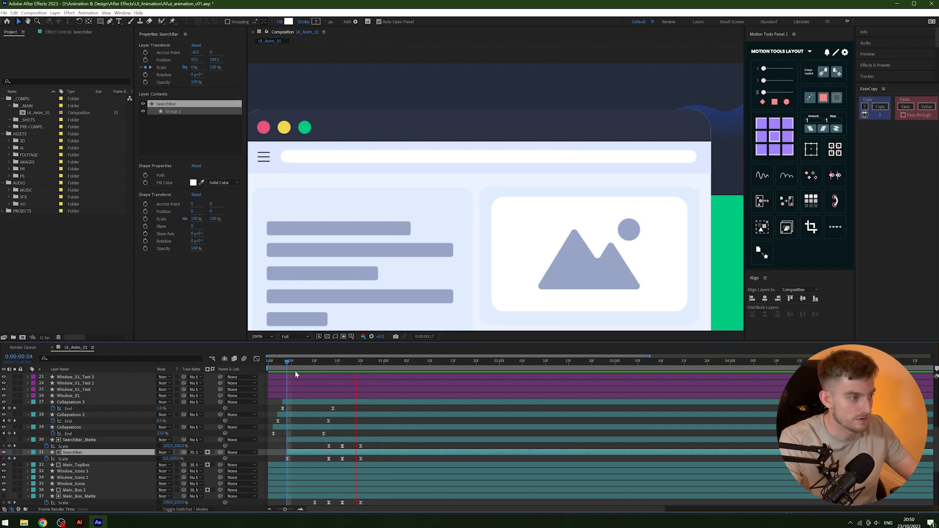
key(space)
click(274, 363)
key(space)
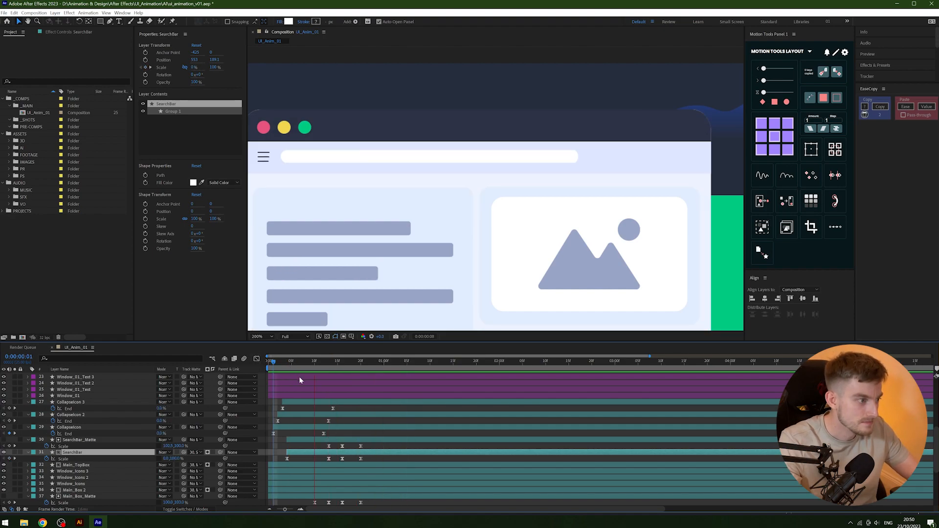
scroll(432, 185, down, 1)
key(space)
Review the whole window animation in an enlarged composition view, replaying it several times from the first frame.
drag(471, 201, 494, 155)
key(grave)
drag(121, 197, 399, 283)
drag(525, 326, 491, 309)
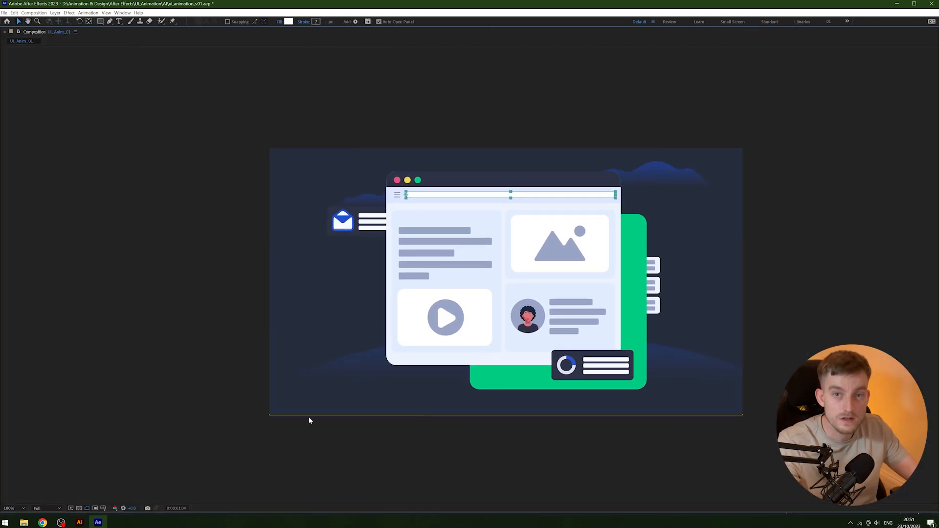
click(321, 454)
key(space)
key(grave)
drag(344, 359, 157, 375)
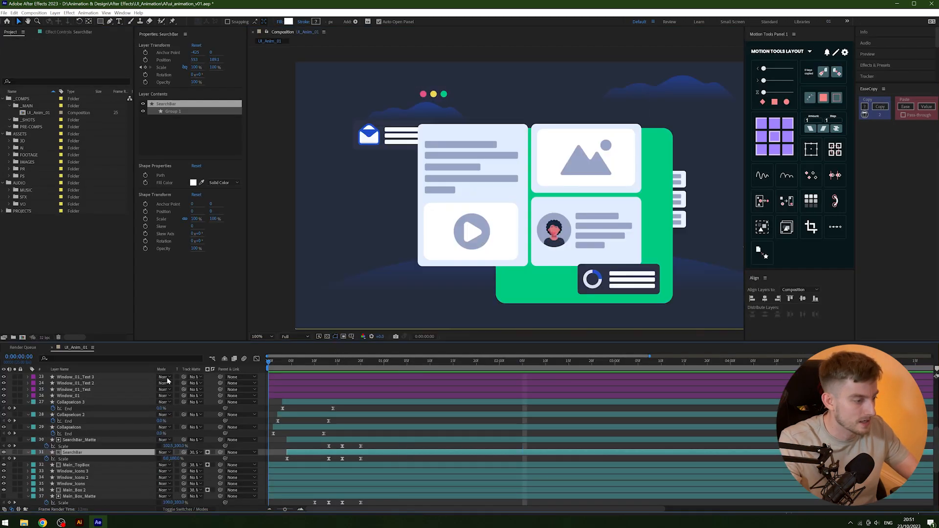
key(grave)
key(grave)
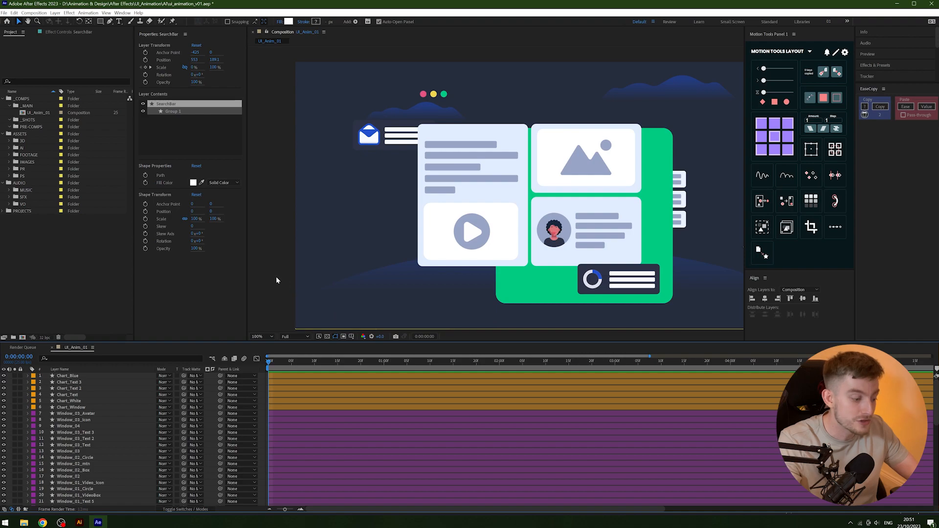
key(grave)
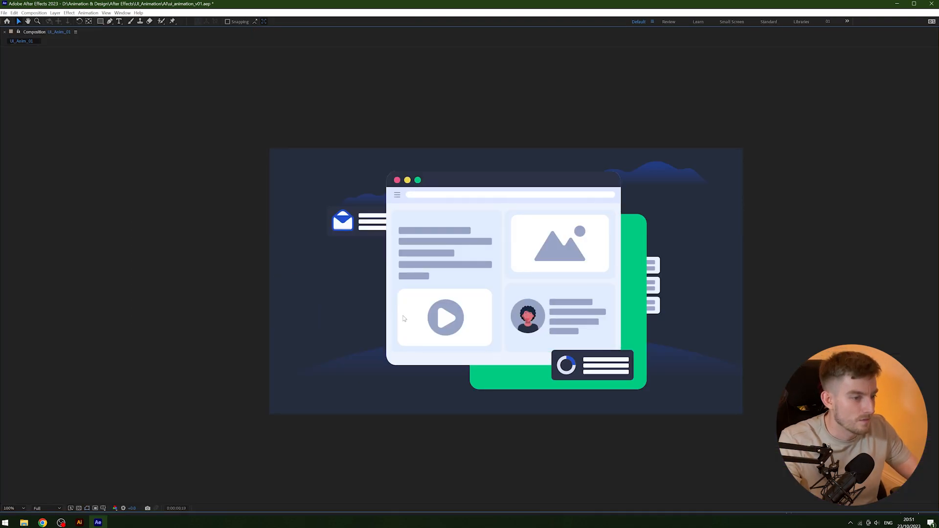
key(grave)
click(268, 362)
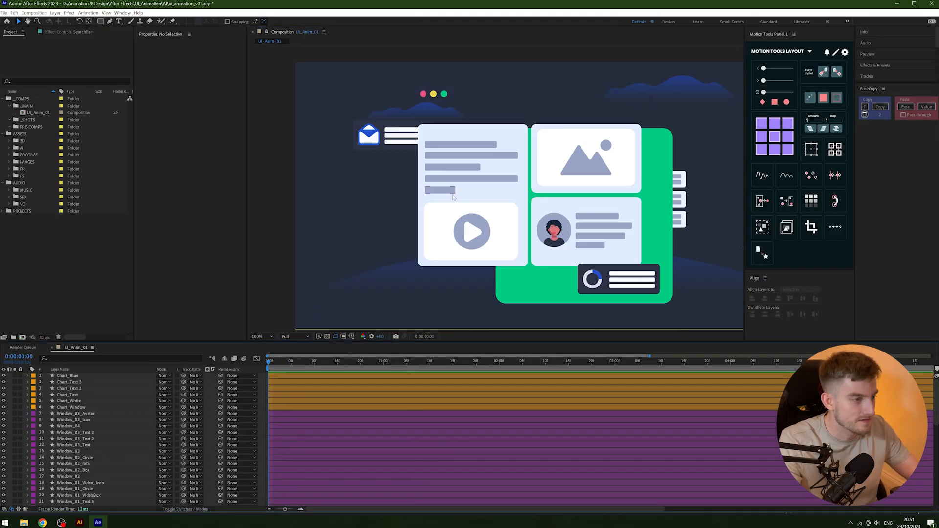
key(grave)
key(space)
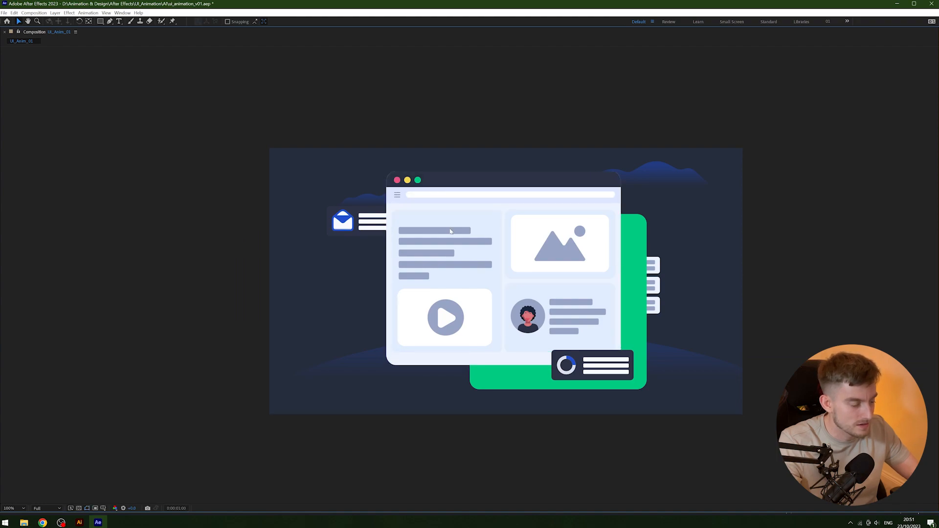
key(grave)
key(grave)
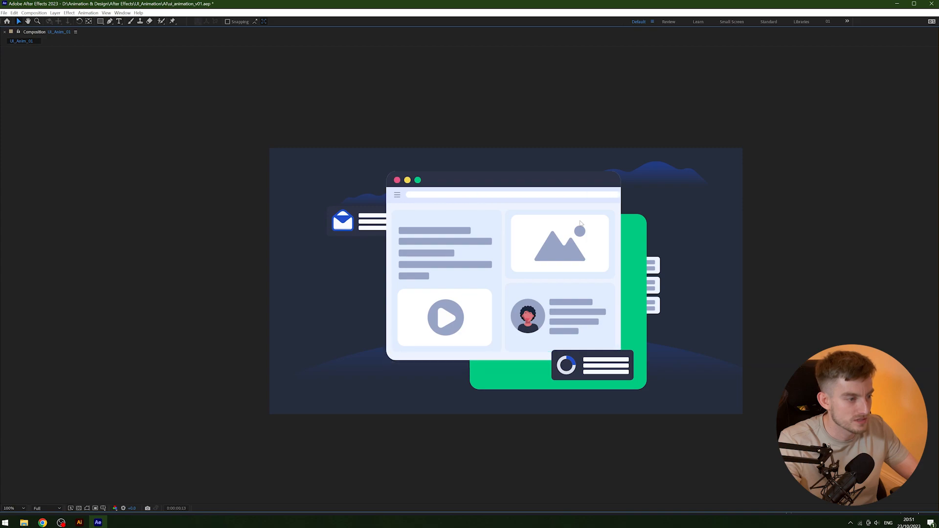
key(grave)
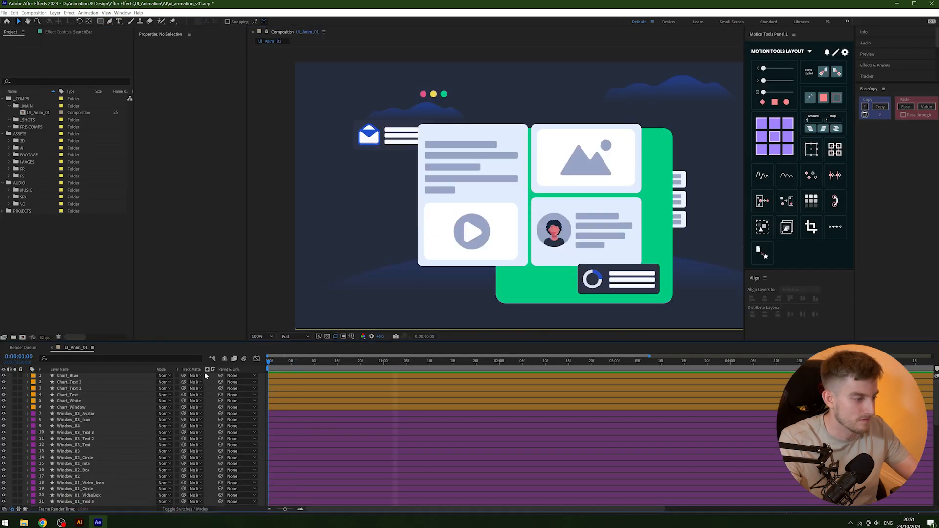
key(grave)
key(space)
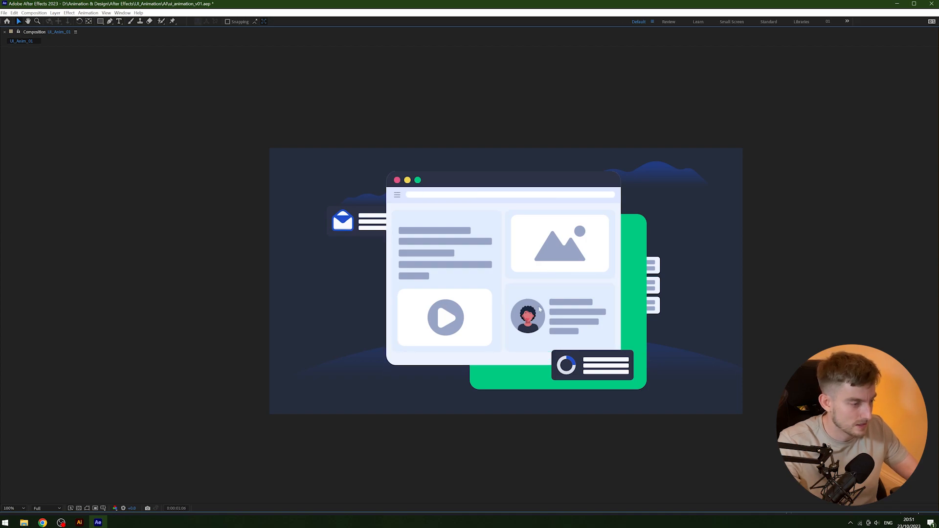
key(grave)
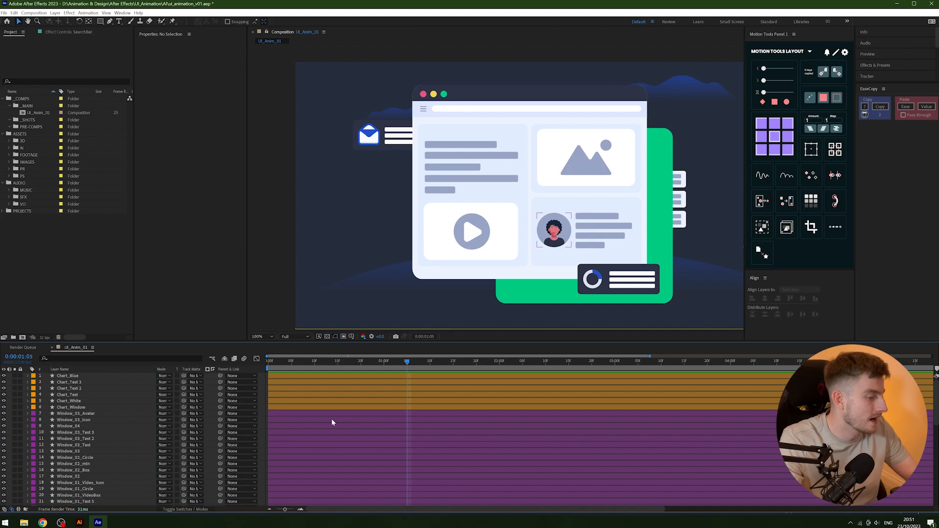
scroll(332, 423, down, 5)
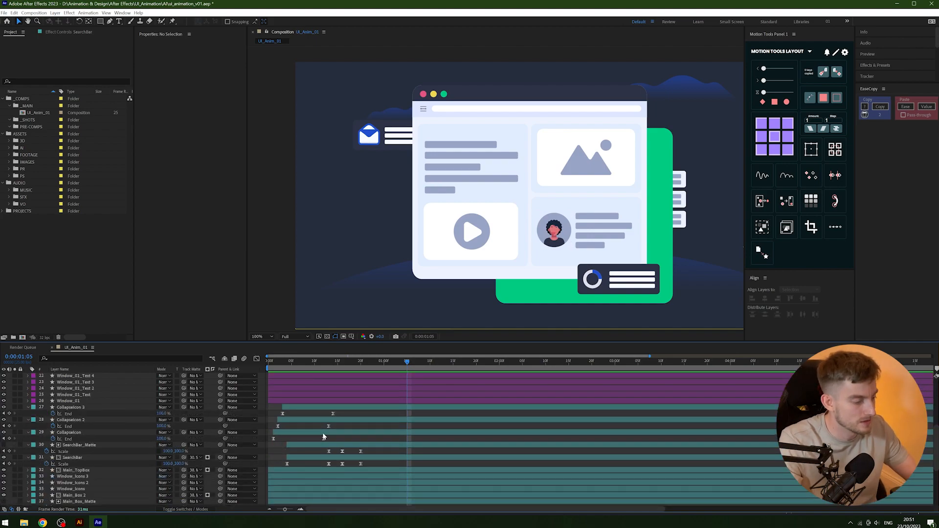
click(107, 401)
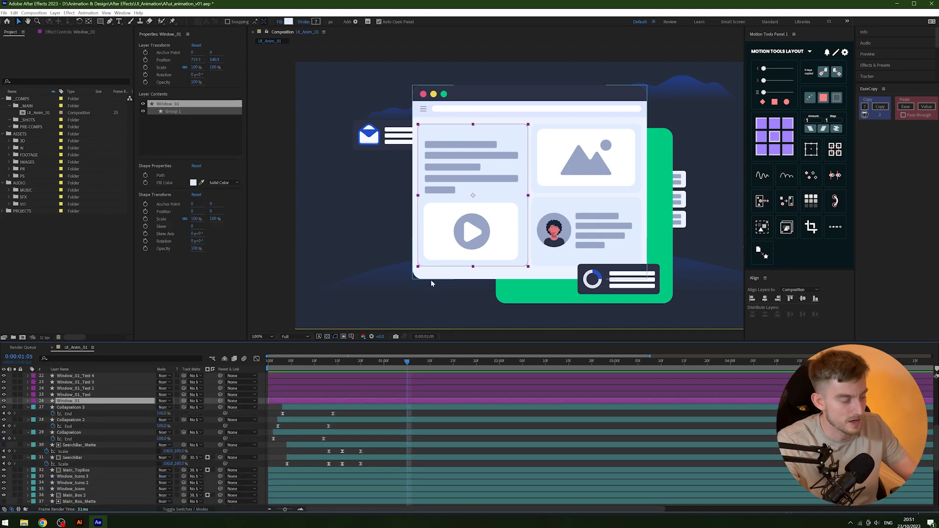
key(space)
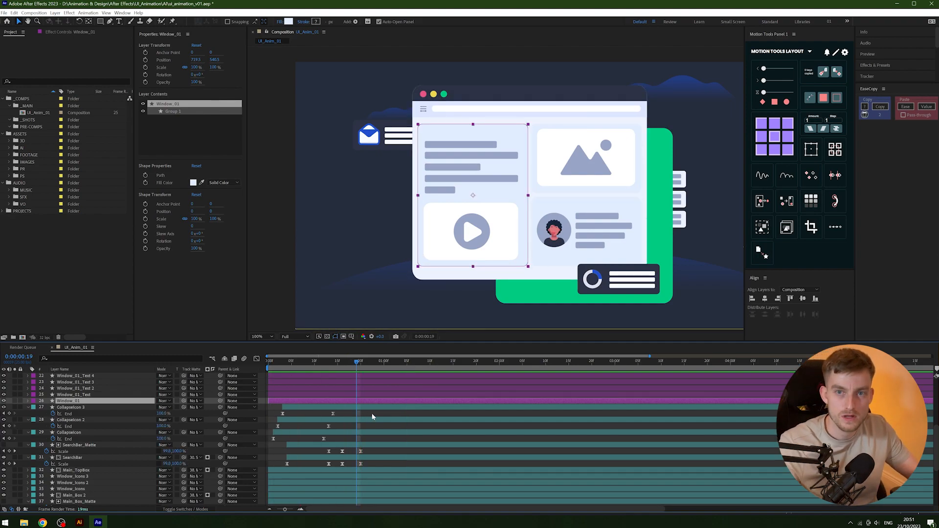
drag(631, 199, 574, 207)
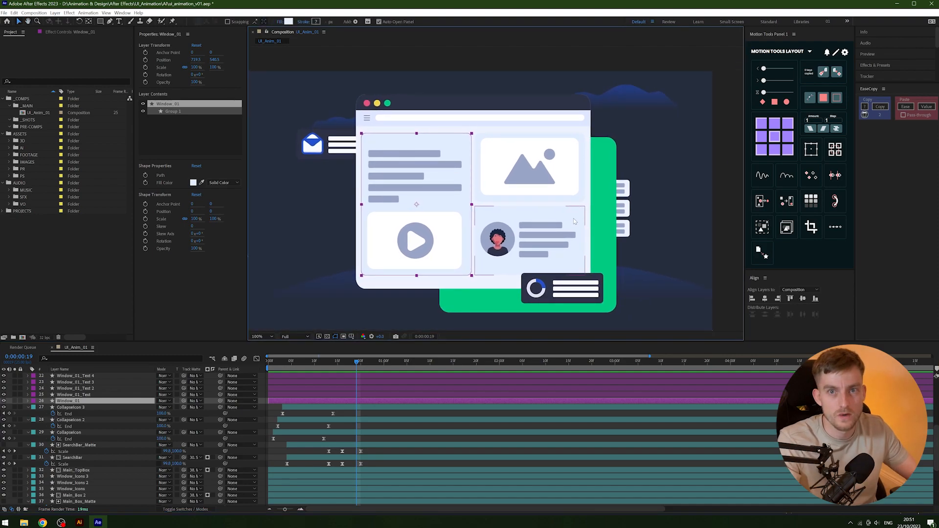
key(comma)
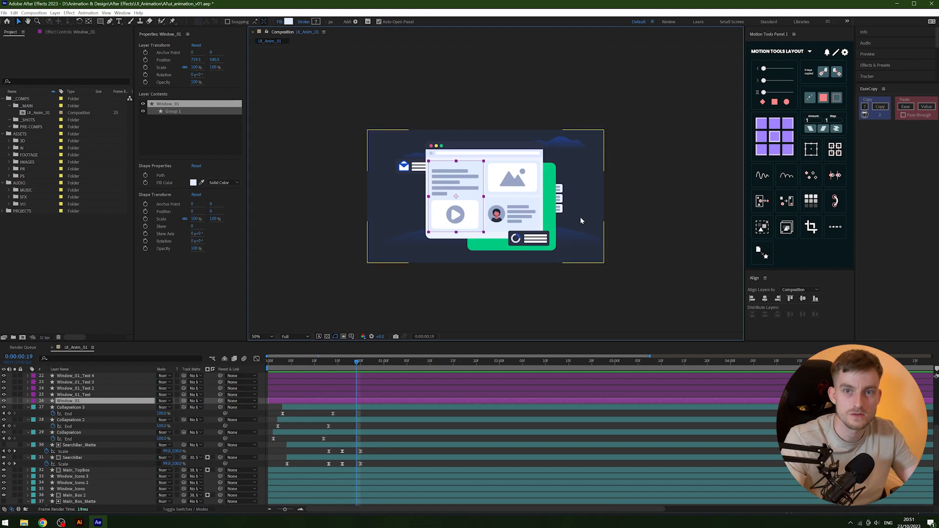
key(period)
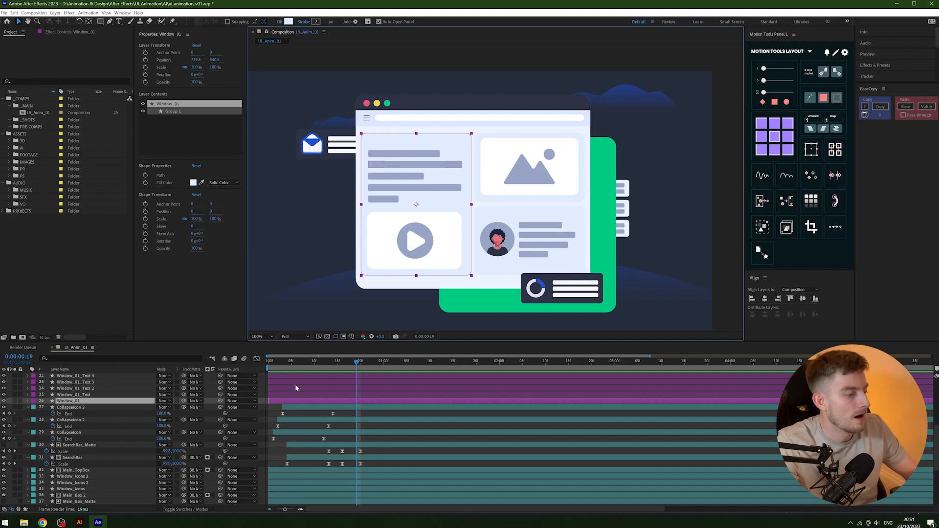
Copy all the Scale keyframes of the Main_Box layer.
mouse_move(301, 367)
mouse_down()
mouse_move(283, 363)
mouse_move(333, 362)
mouse_move(321, 366)
mouse_move(335, 371)
mouse_move(286, 372)
mouse_move(301, 371)
mouse_up()
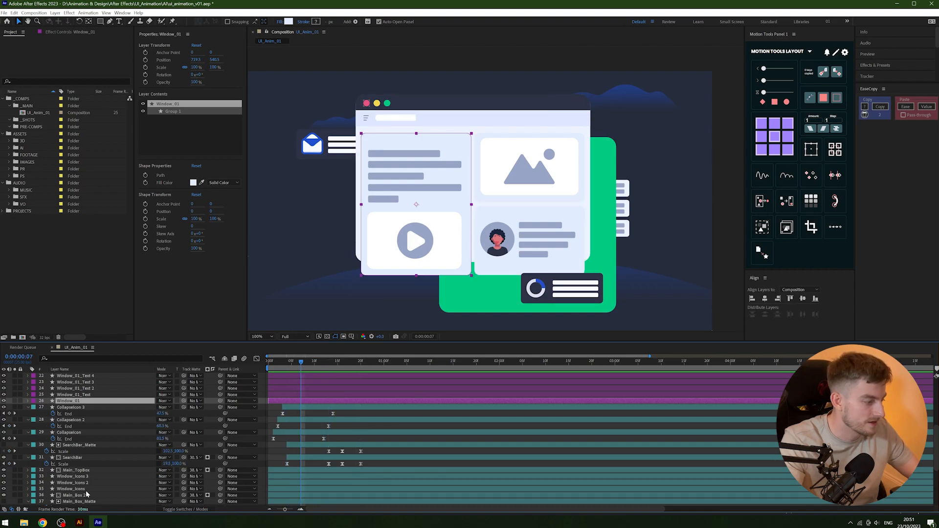
scroll(87, 492, down, 1)
scroll(86, 485, down, 1)
click(81, 477)
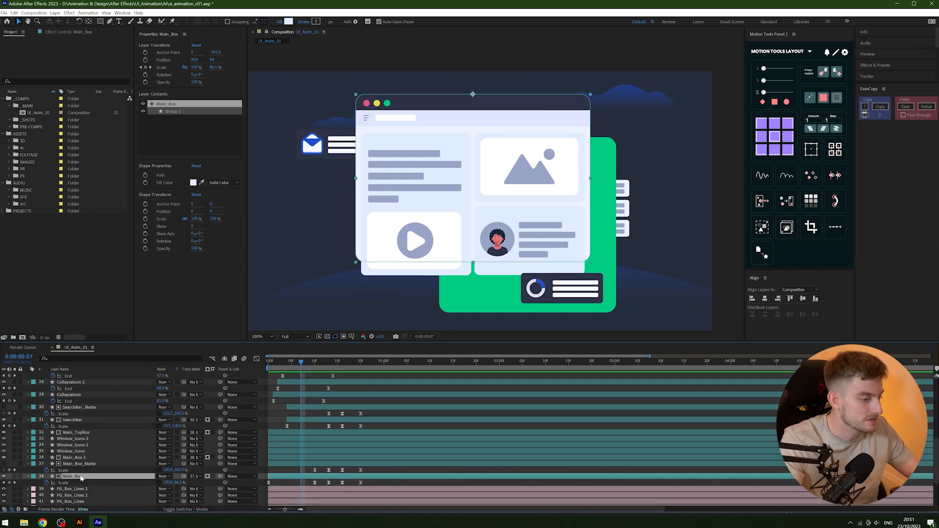
drag(377, 479, 261, 500)
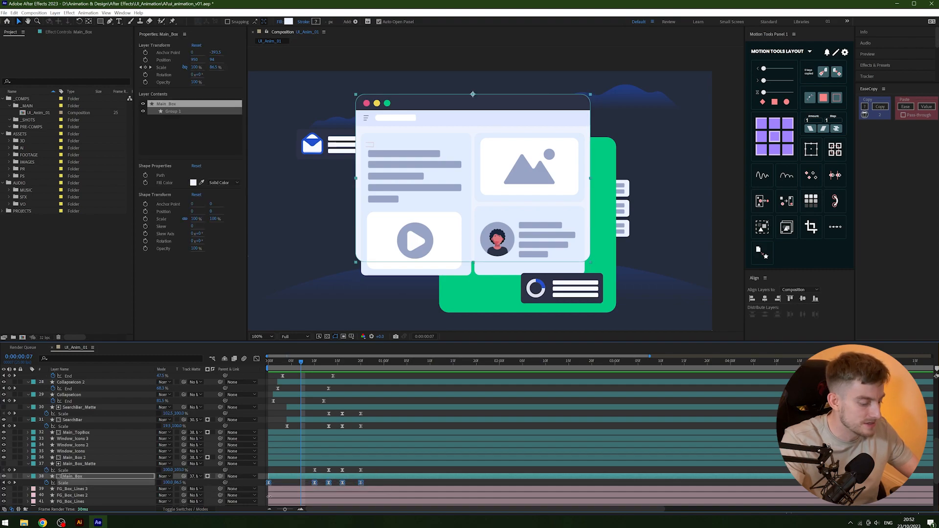
Step through the main box's expansion and trim the start of the Window_01 layer to frame 9.
scroll(278, 430, up, 3)
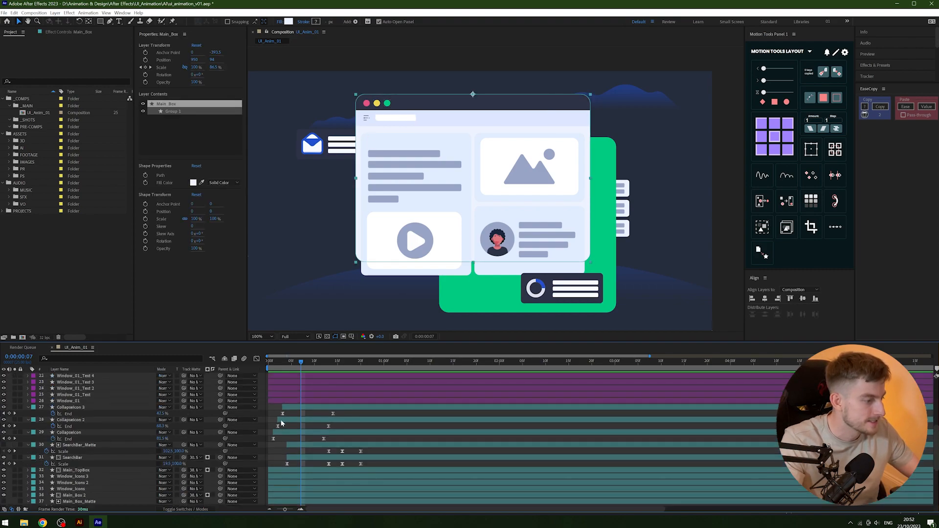
drag(294, 361, 287, 365)
key(Page_Down)
key(Page_Down)
key(Page_Down)
key(Page_Down)
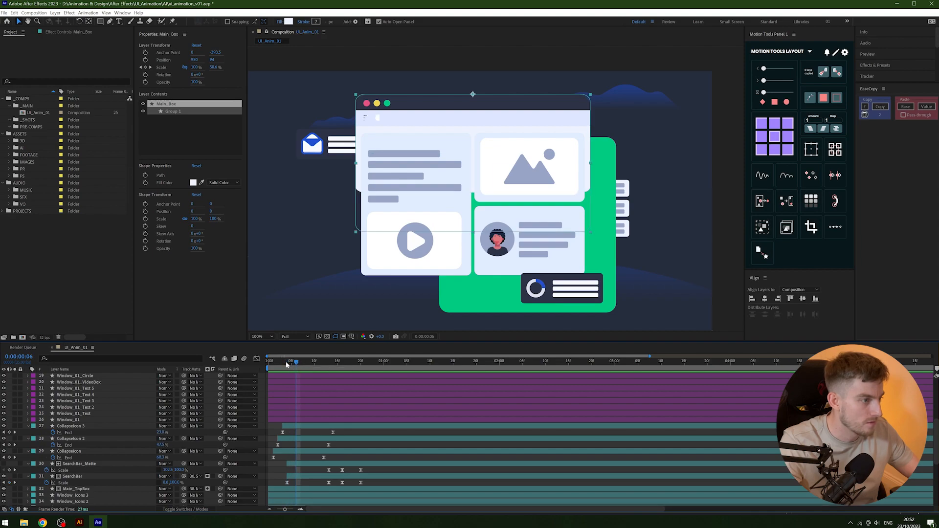
key(Page_Down)
key(Page_Up)
key(Page_Up)
key(Page_Down)
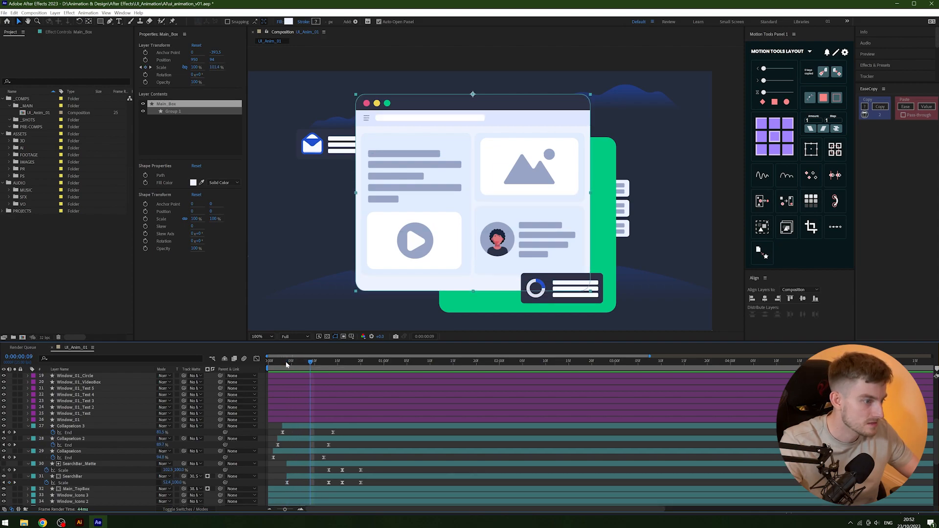
key(Page_Up)
key(Page_Down)
key(Page_Down)
key(Page_Up)
key(Page_Down)
key(Page_Up)
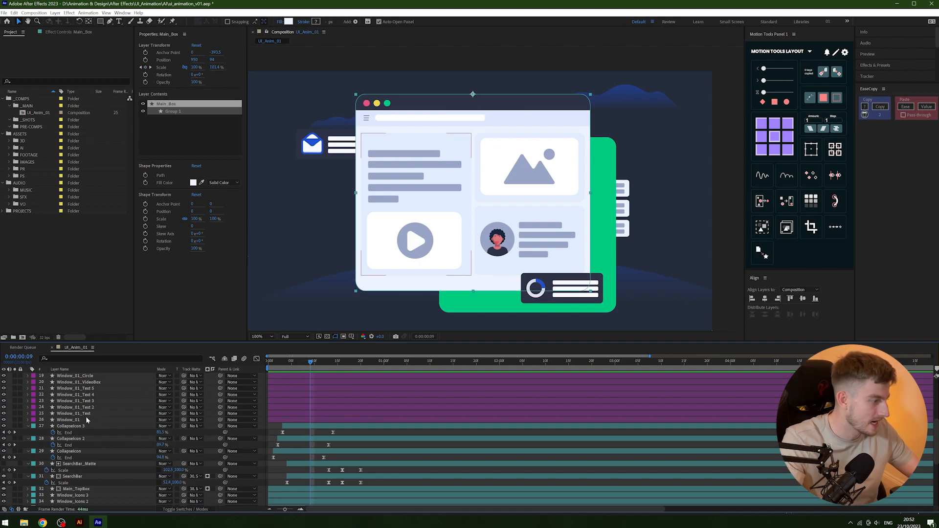
click(85, 418)
key(alt+bracketleft)
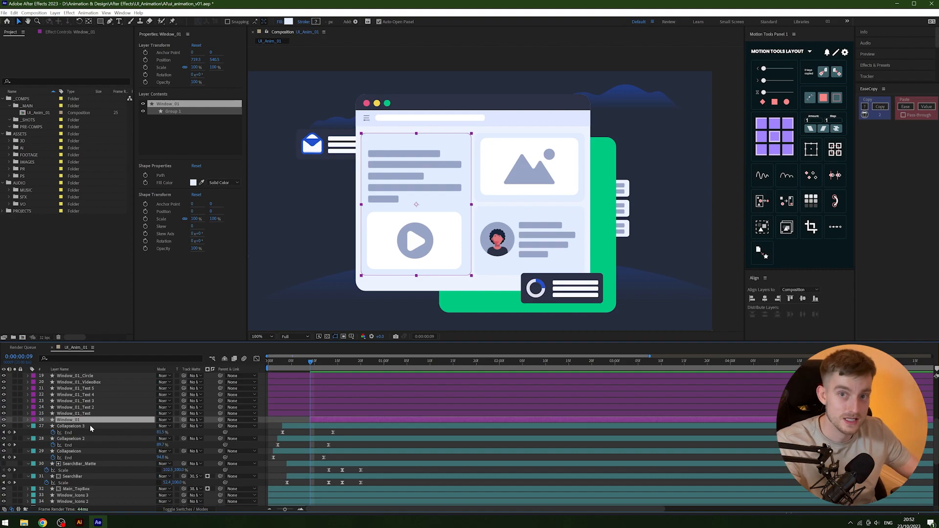
Paste the copied Scale keyframes onto Window_01 starting at frame 9 and reveal its animated properties.
key(ctrl+v)
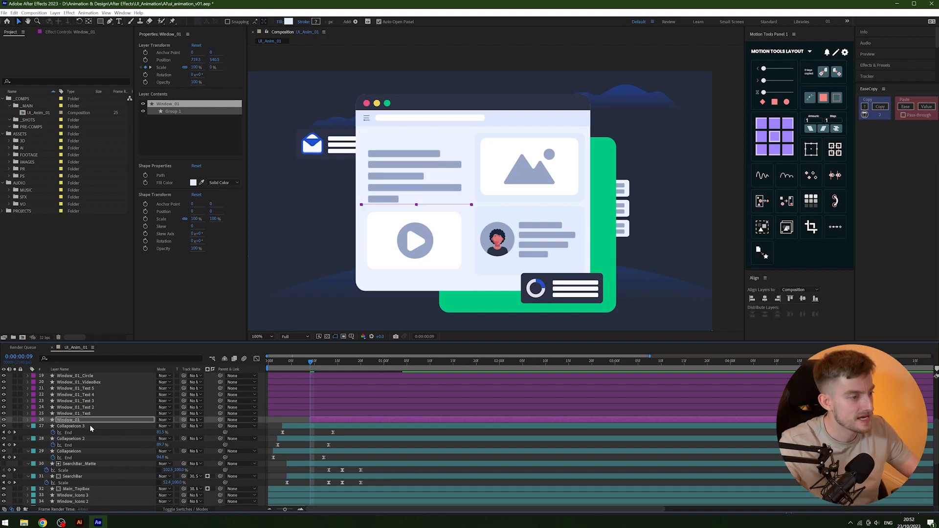
drag(318, 365, 439, 370)
key(u)
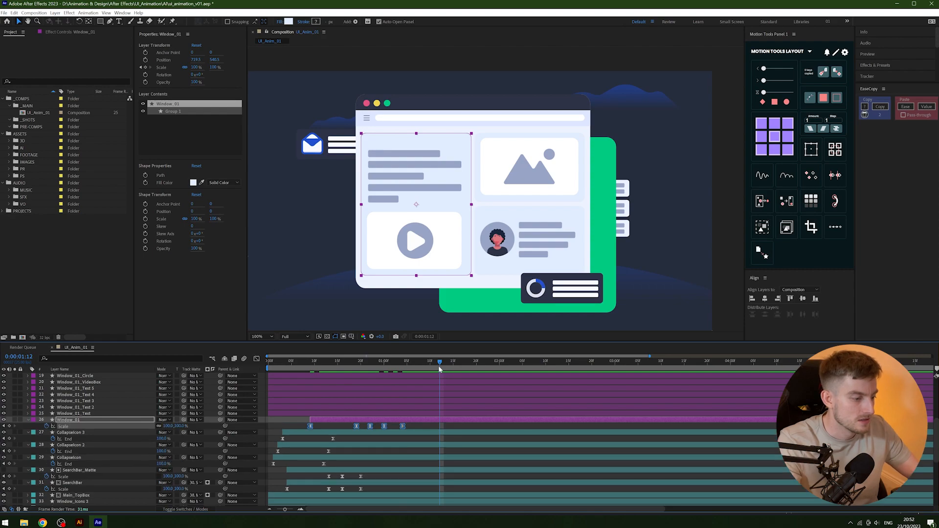
Move Window_01's anchor point to the centre of its top edge while at its last Scale keyframe.
key(j)
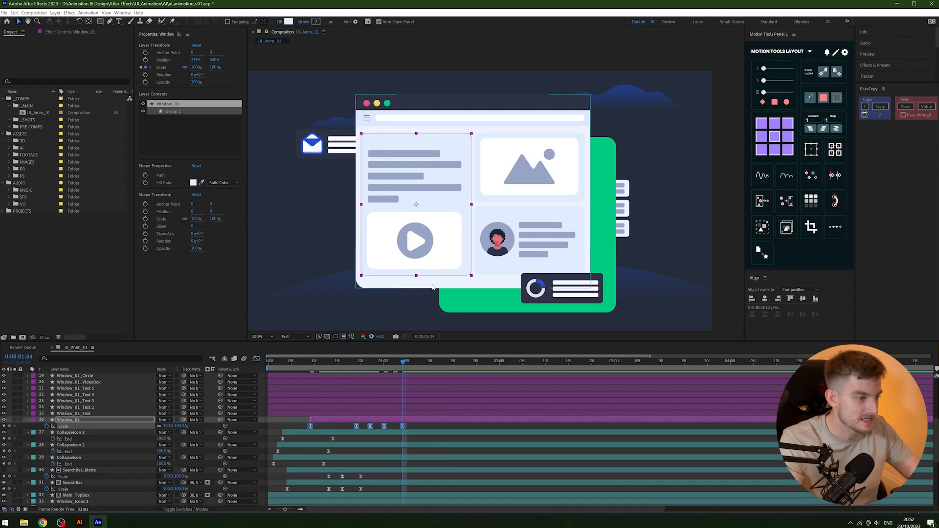
key(y)
drag(416, 204, 419, 143)
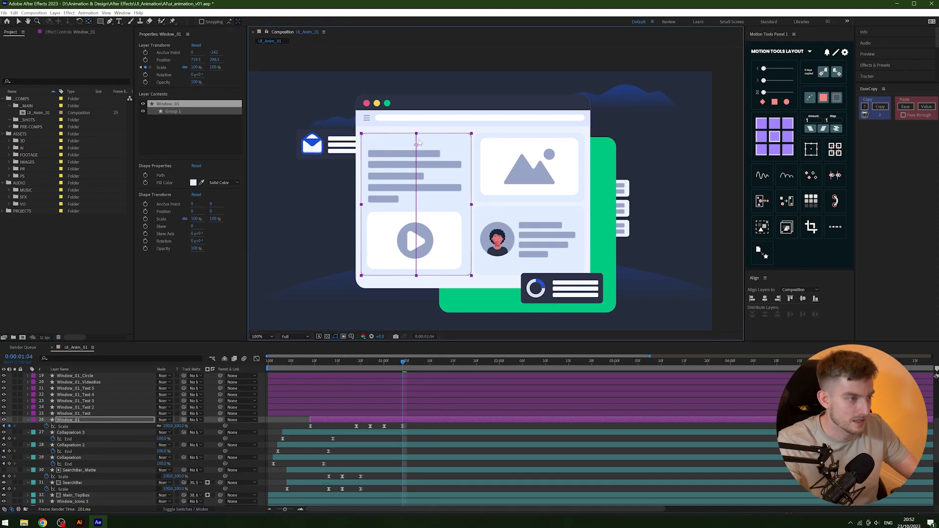
key(v)
Preview the Window_01 scale animation repeatedly from the first frame.
key(Home)
key(space)
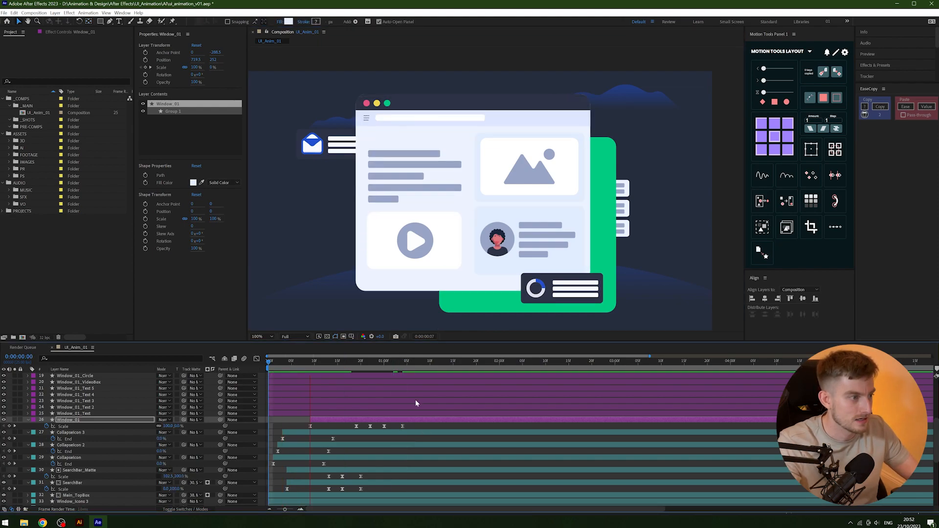
key(space)
key(Home)
key(space)
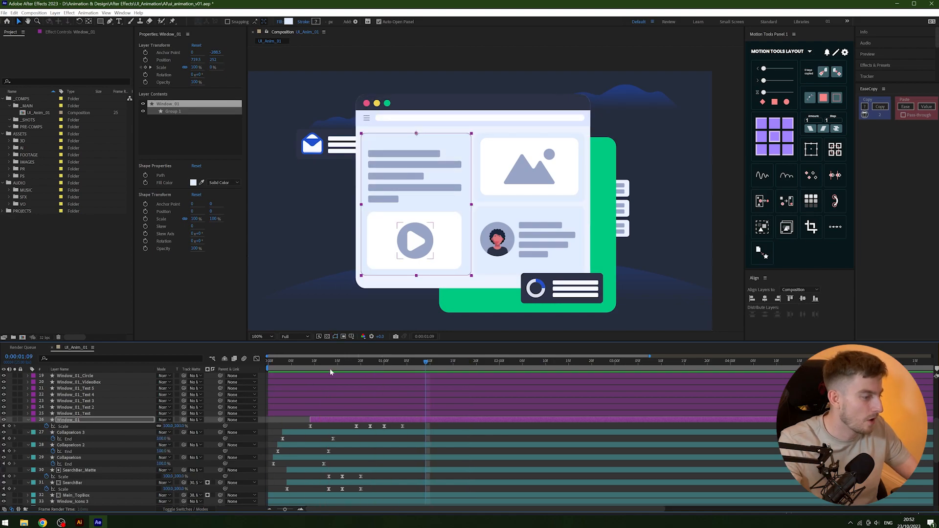
key(Home)
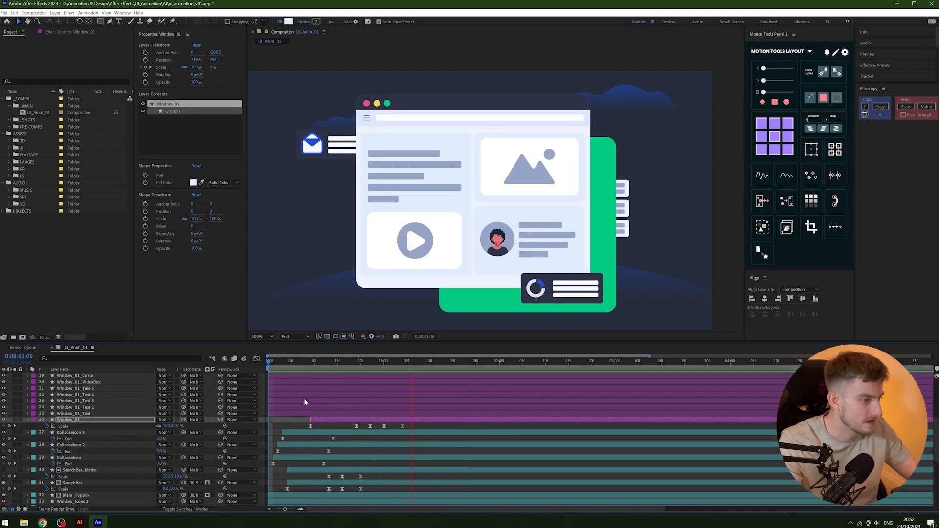
key(Home)
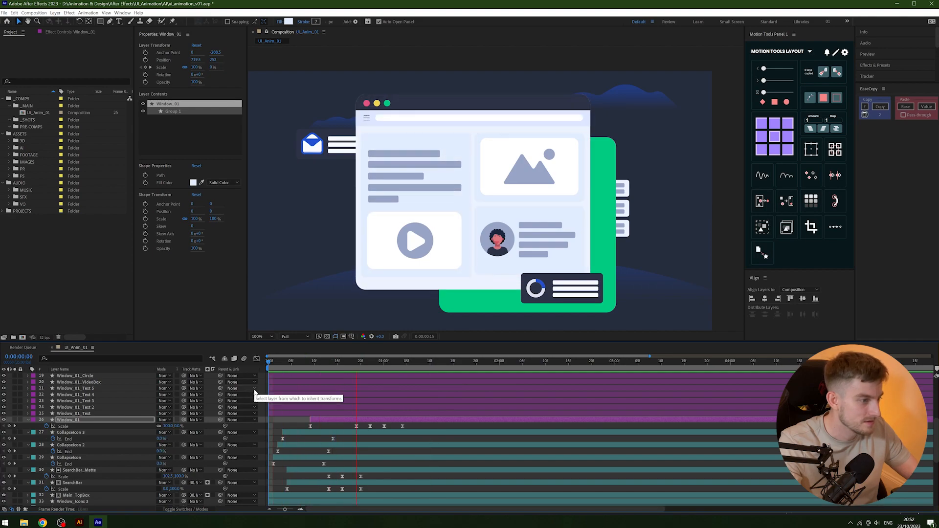
key(space)
Delete the last three Scale keyframes of Window_01 and move the current time to frame 20.
drag(411, 425, 366, 434)
key(Delete)
click(360, 367)
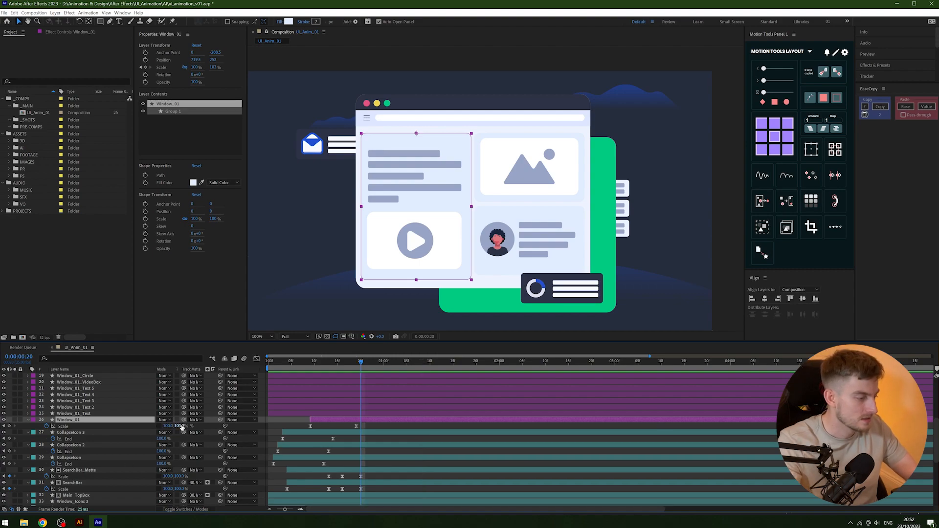
Replace Window_01's 103% Scale keyframe with a 100% keyframe at frame 20 and paste the copied ease onto both Scale keyframes.
key(Return)
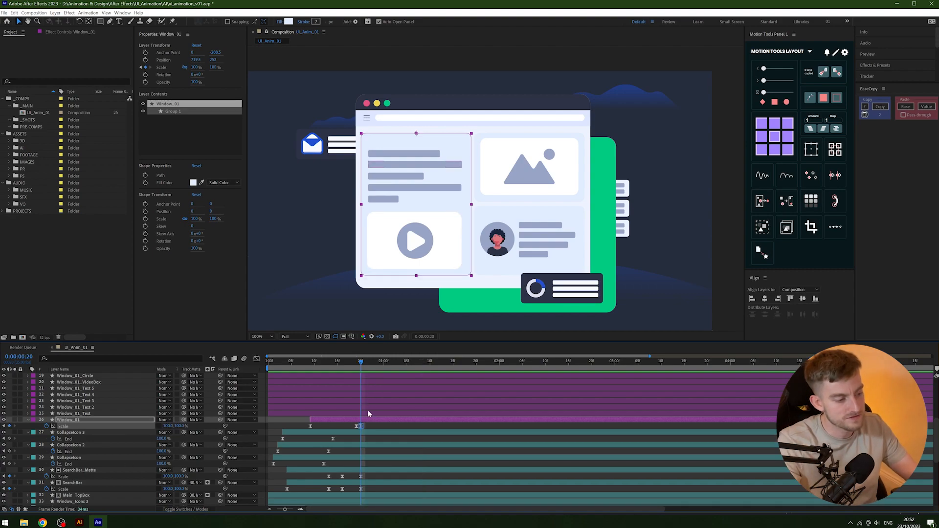
mouse_move(357, 426)
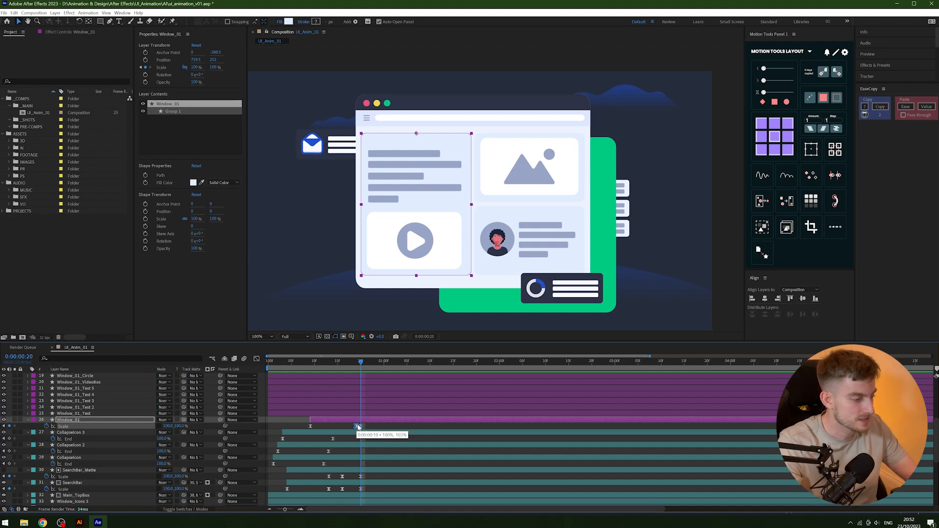
drag(380, 430, 308, 411)
click(905, 107)
Preview the Window_01 scale-in from the first frame.
key(Home)
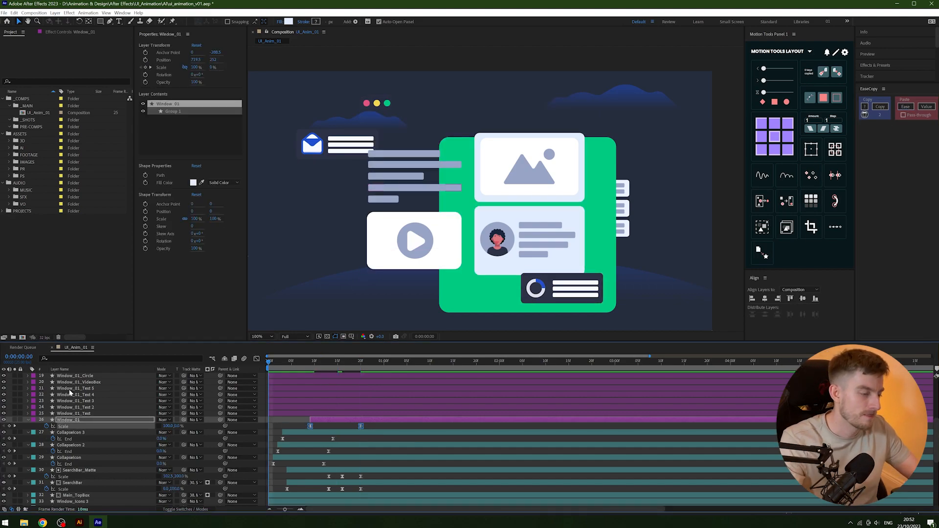
key(space)
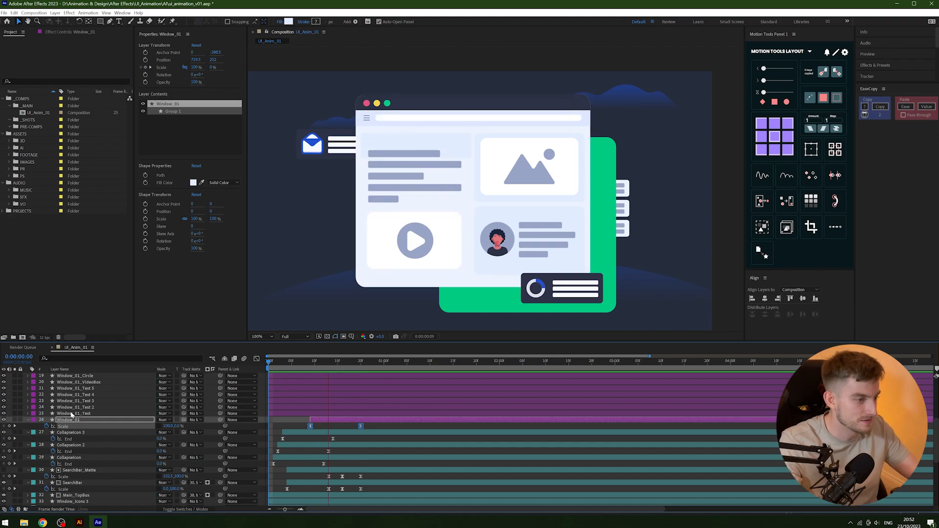
key(space)
Solo Window_01 together with the collapse icon, search bar, top box, window icon and Main_Box layers beneath it.
scroll(10, 431, up, 1)
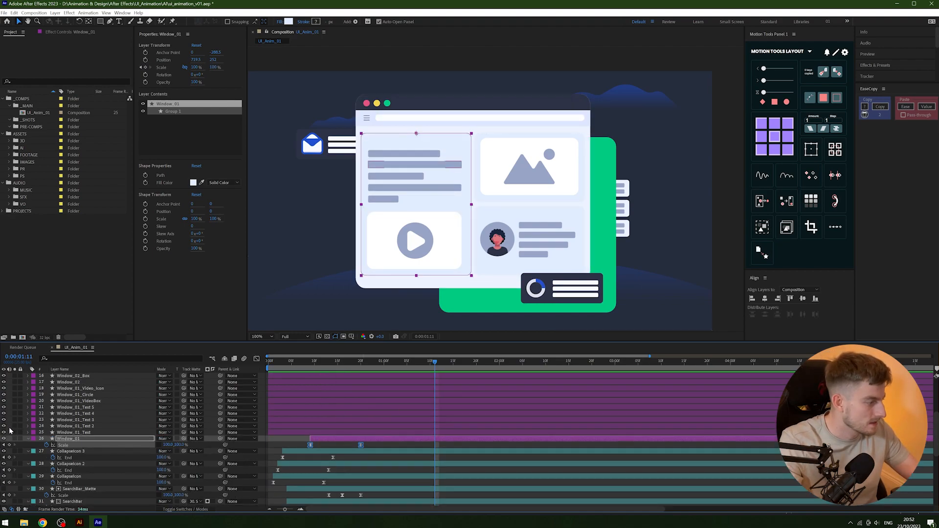
click(15, 438)
scroll(30, 450, down, 2)
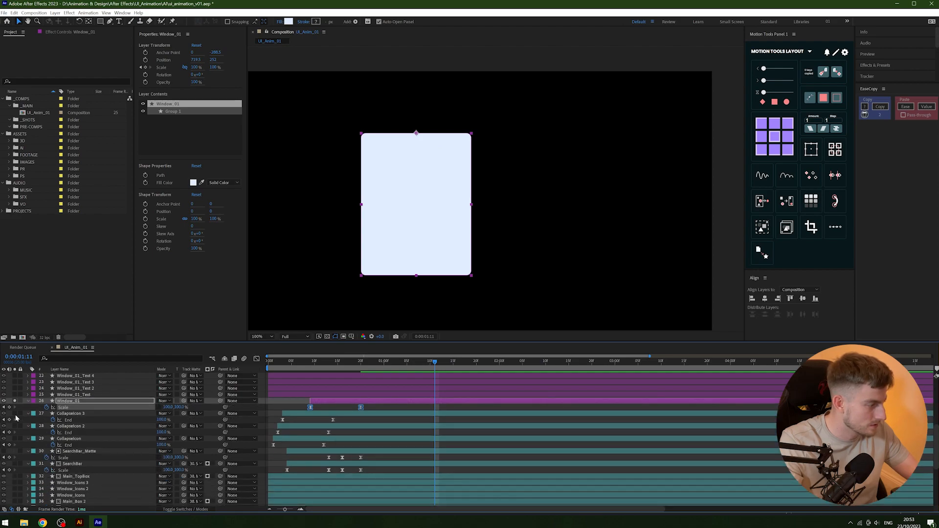
click(15, 495)
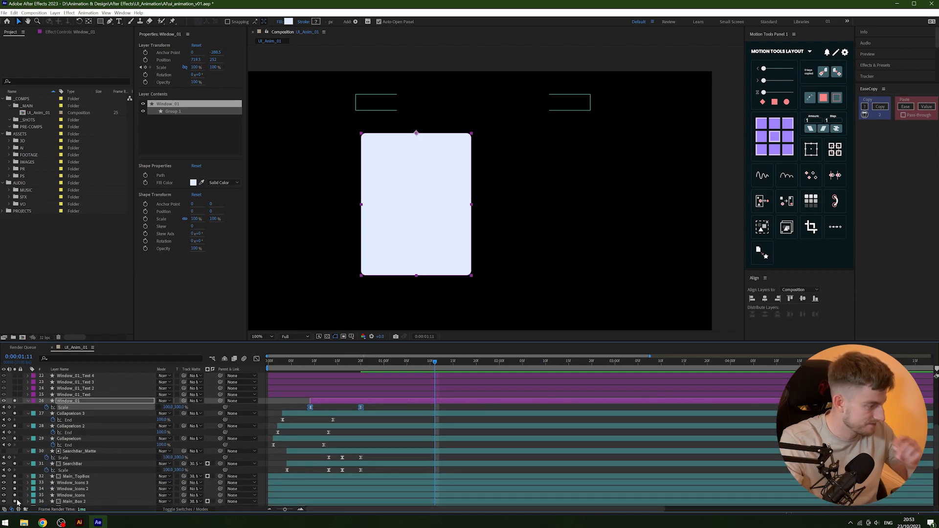
scroll(66, 469, down, 1)
key(space)
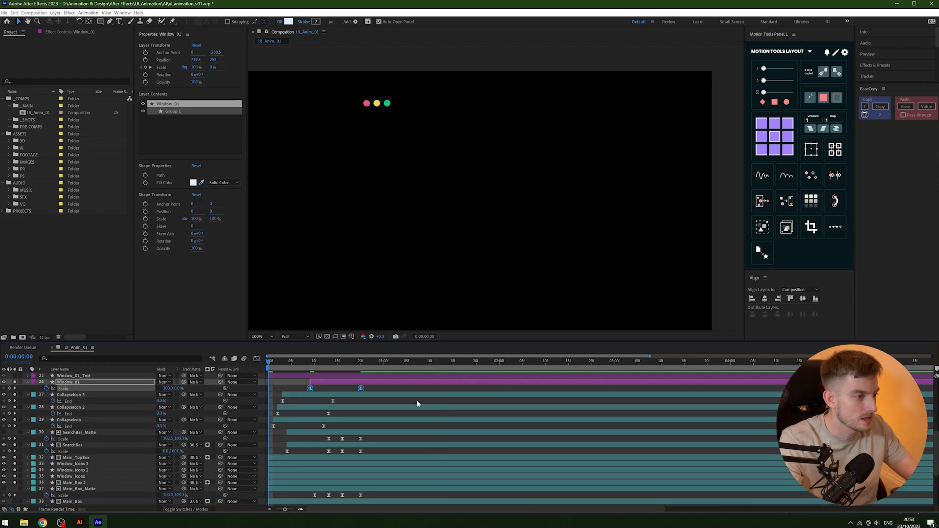
key(space)
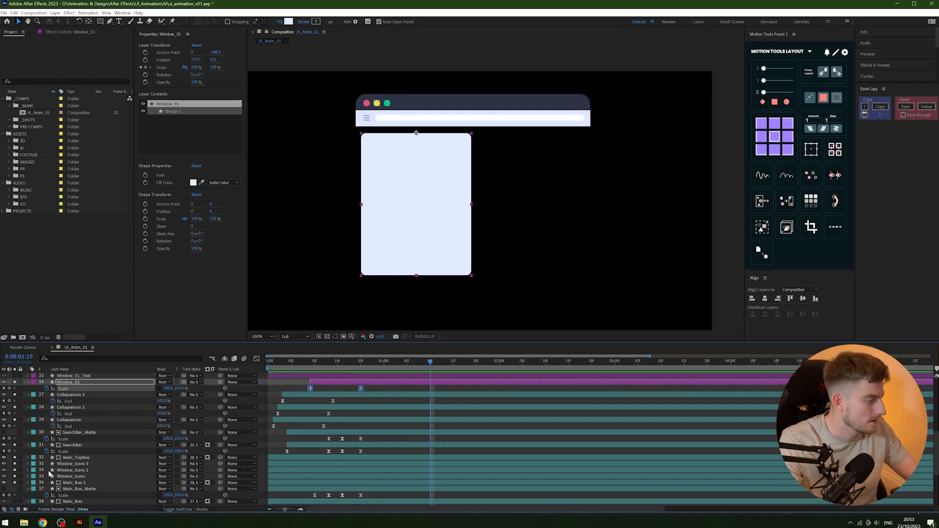
scroll(21, 493, down, 1)
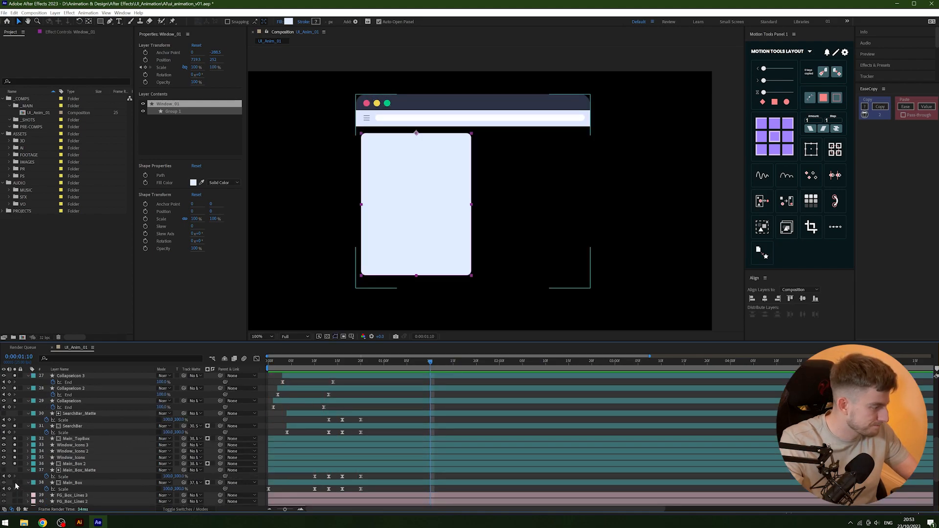
click(14, 482)
Play back the isolated window animation repeatedly from the first frame to check how Window_01 grows with the main box.
key(space)
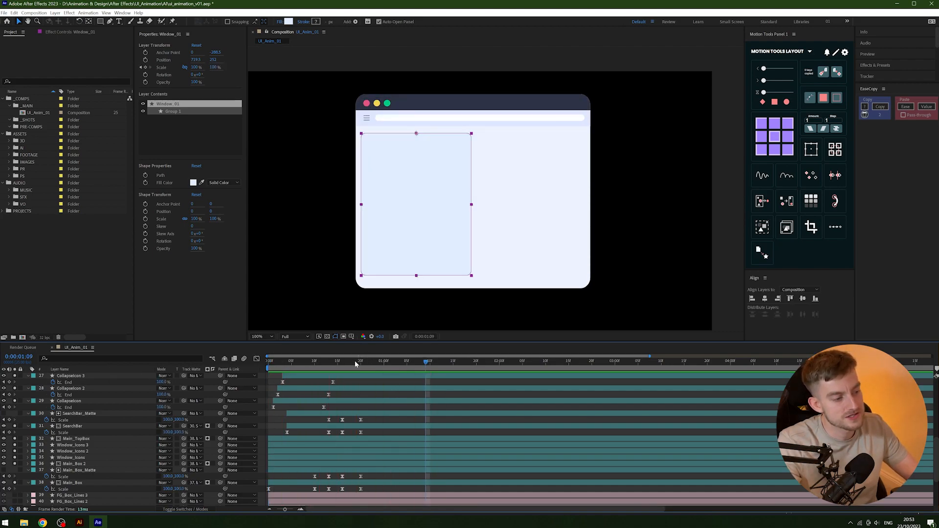
key(space)
key(space)
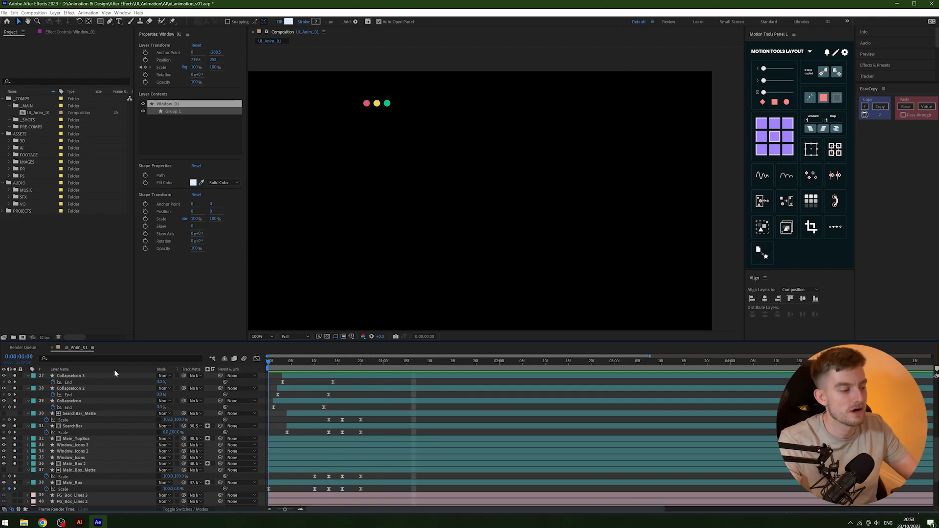
key(space)
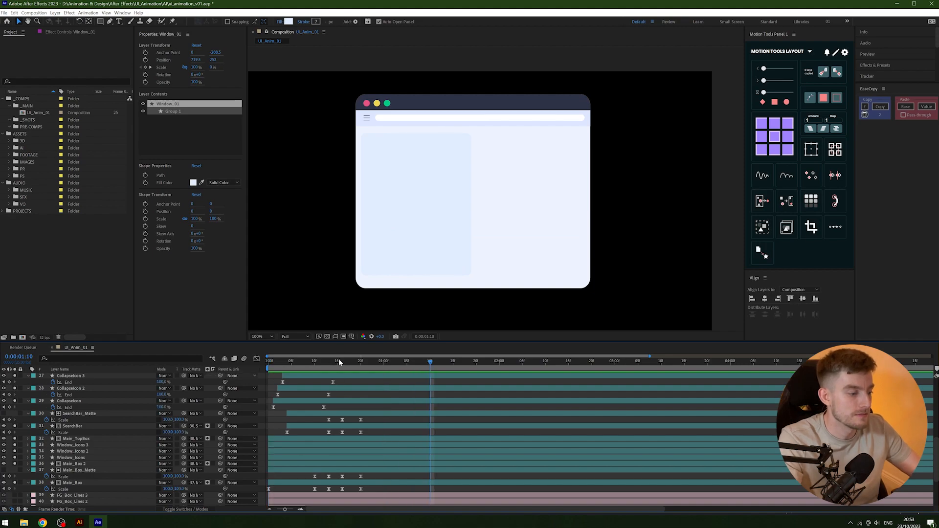
key(space)
key(space)
key(space)
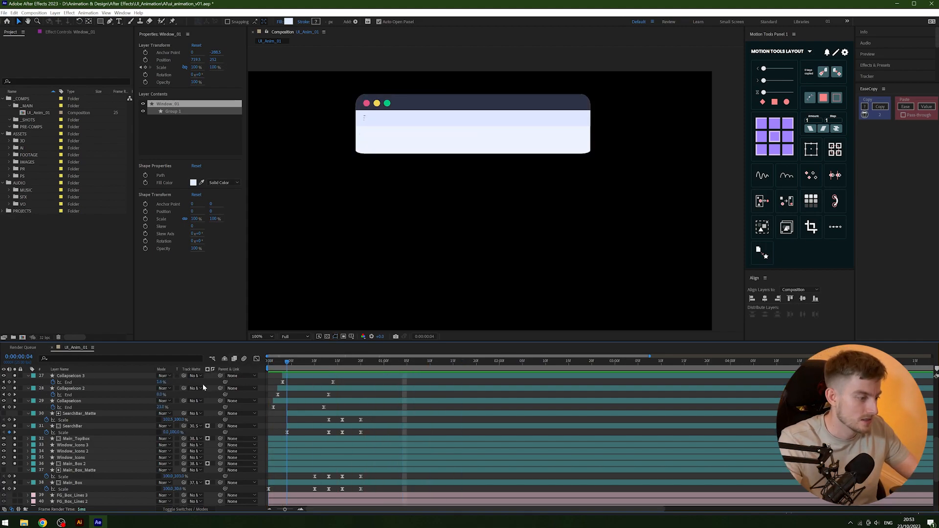
key(space)
Turn off solo for Window_01 and all the window layers beneath it.
scroll(63, 441, up, 1)
scroll(52, 472, up, 1)
scroll(42, 482, down, 1)
drag(14, 471, 15, 382)
scroll(220, 407, up, 3)
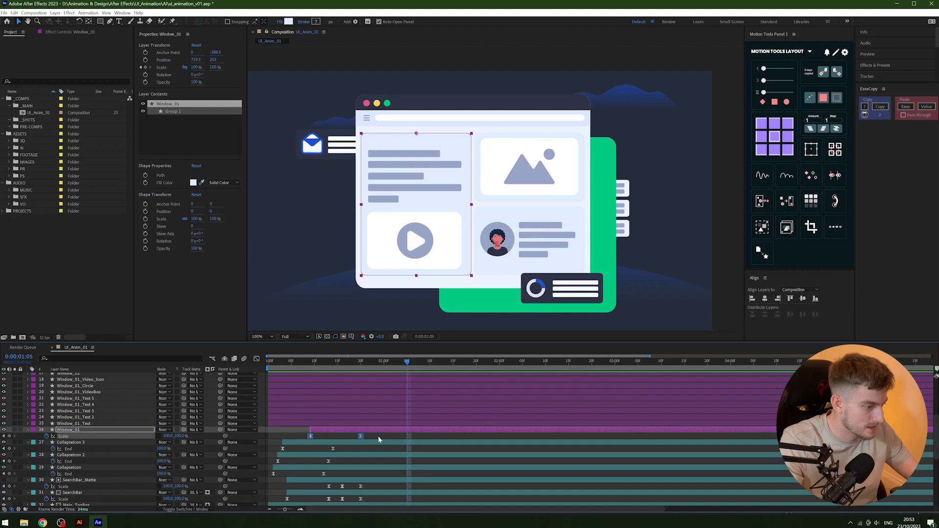
Move the current time to frame 20 and copy both Scale keyframes of Window_01.
click(380, 438)
drag(369, 362, 361, 372)
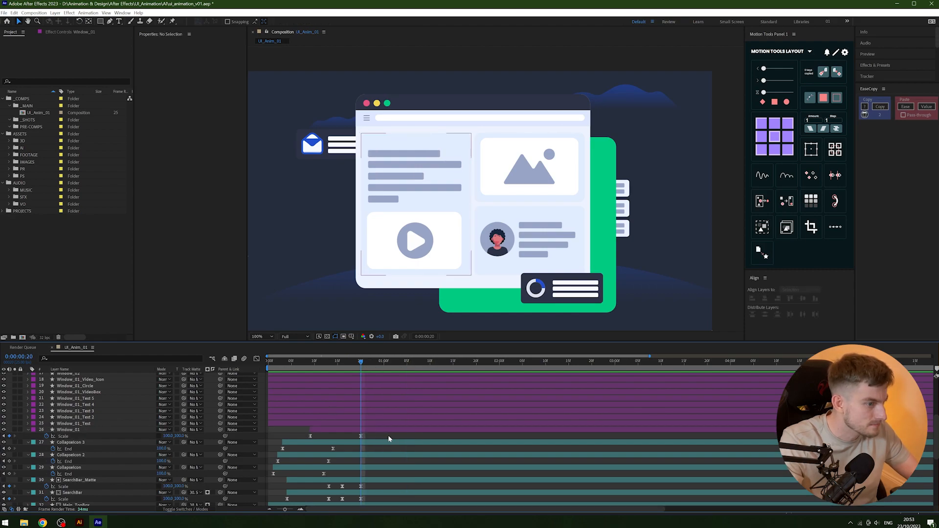
drag(389, 434, 276, 451)
Trim the start of Window_02 and Window_03 to frame 12 and paste the copied Scale keyframes onto both layers.
click(324, 364)
scroll(143, 415, up, 2)
click(66, 410)
ctrl+click(77, 386)
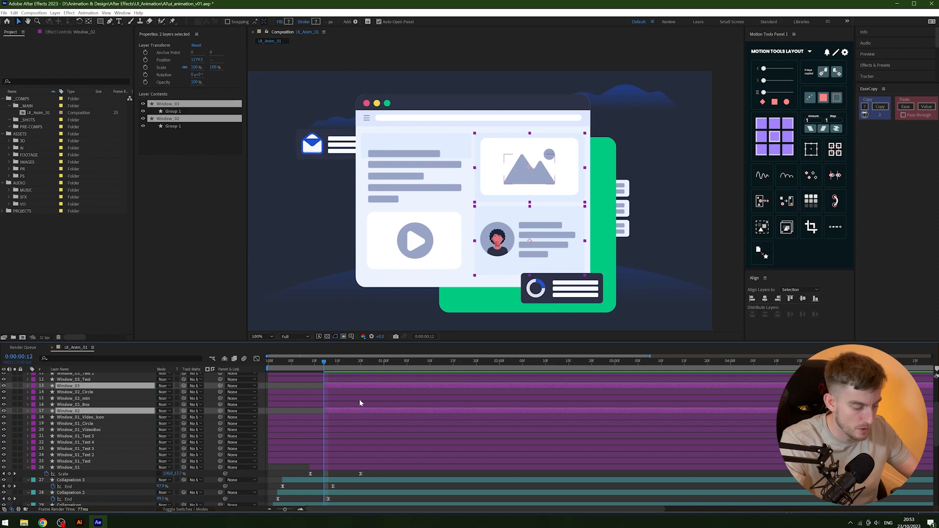
key(ctrl+v)
Preview the scale animation of Window_02 and Window_03 from the first frame and deselect the layers.
key(space)
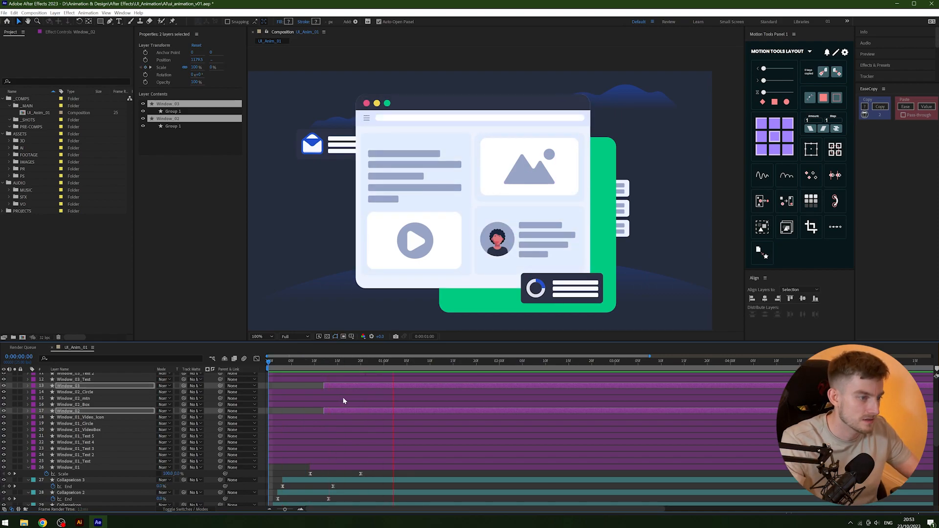
key(space)
click(291, 410)
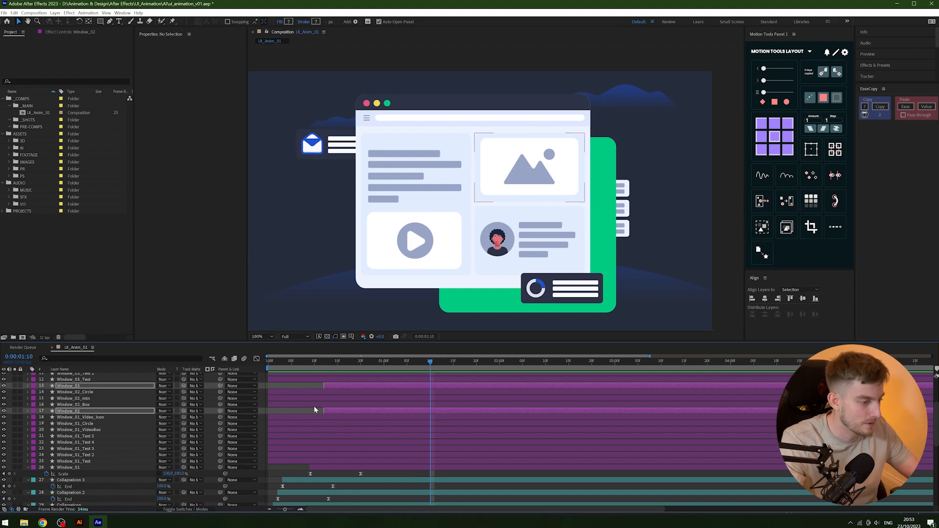
Move the anchor points of Window_02 and Window_03 to the centre of each panel's top edge.
click(360, 409)
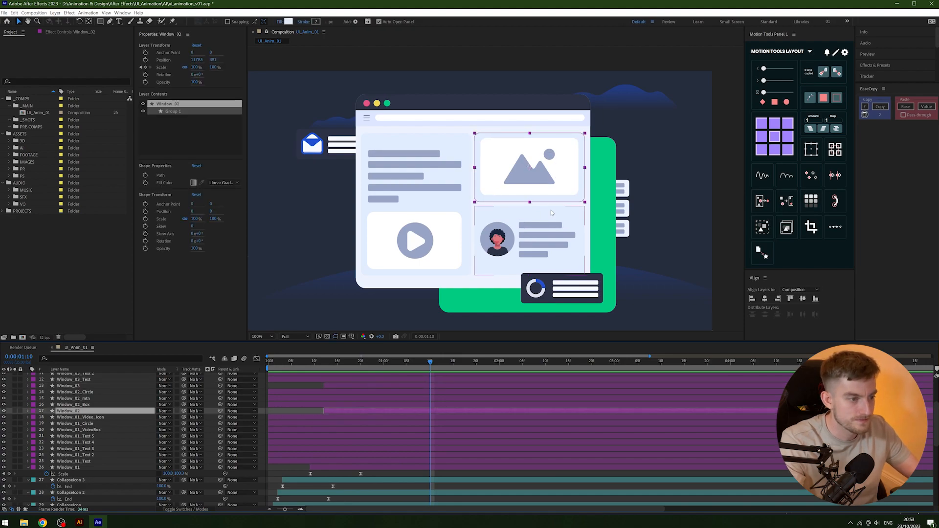
key(y)
drag(534, 169, 530, 134)
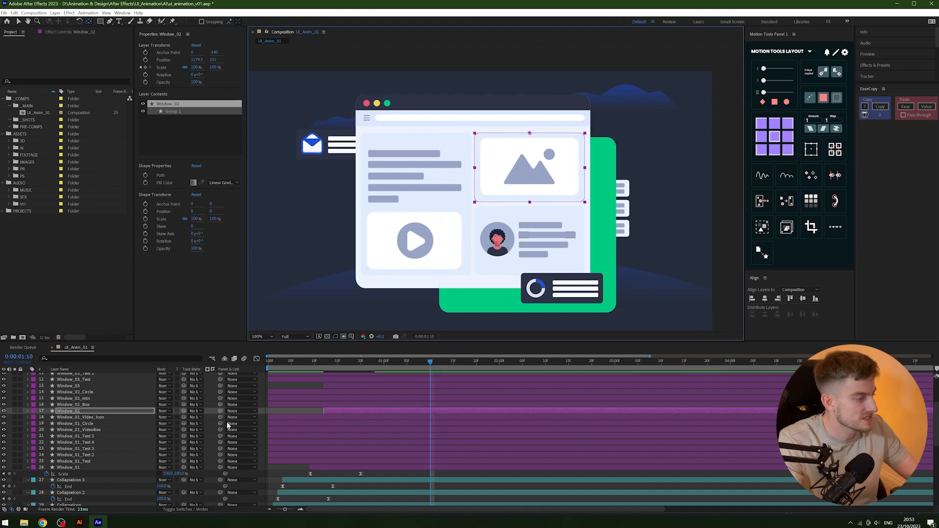
click(78, 386)
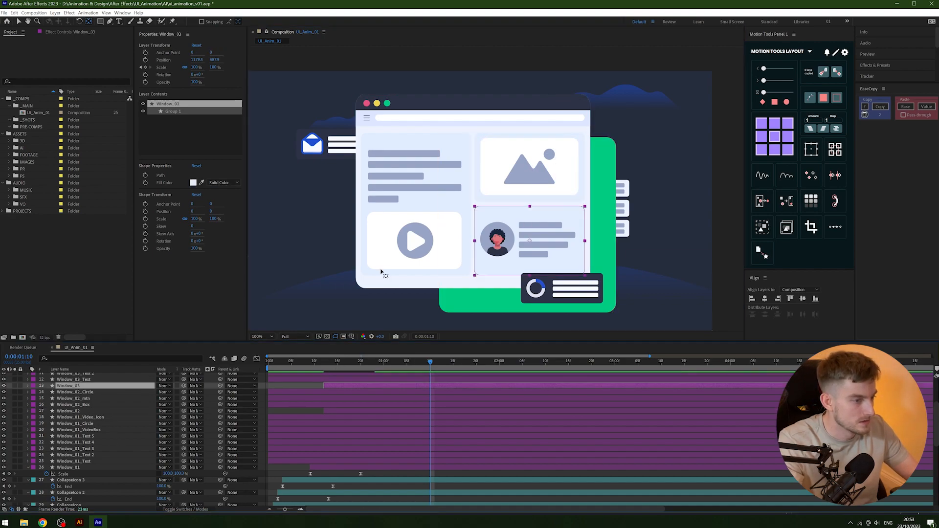
drag(530, 240, 532, 215)
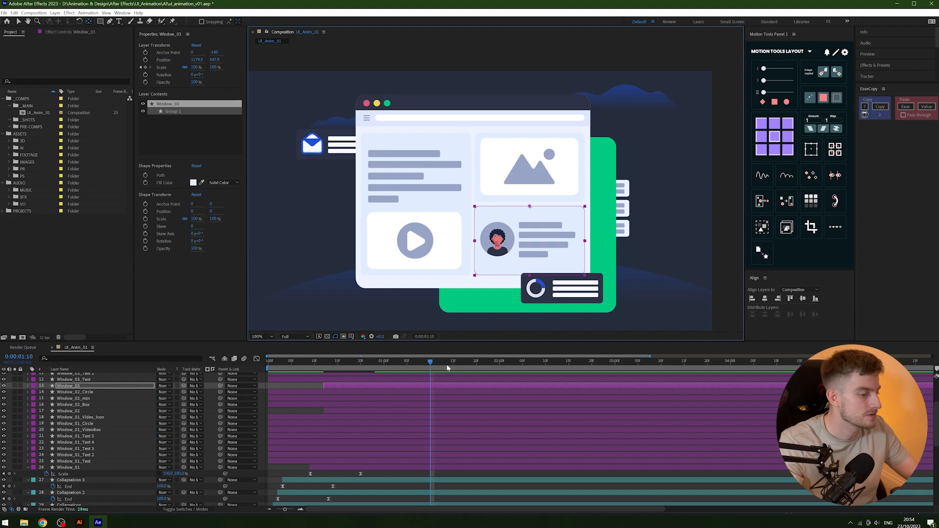
Preview the panels scaling from their top edges, starting at the first frame.
drag(359, 363, 251, 374)
key(space)
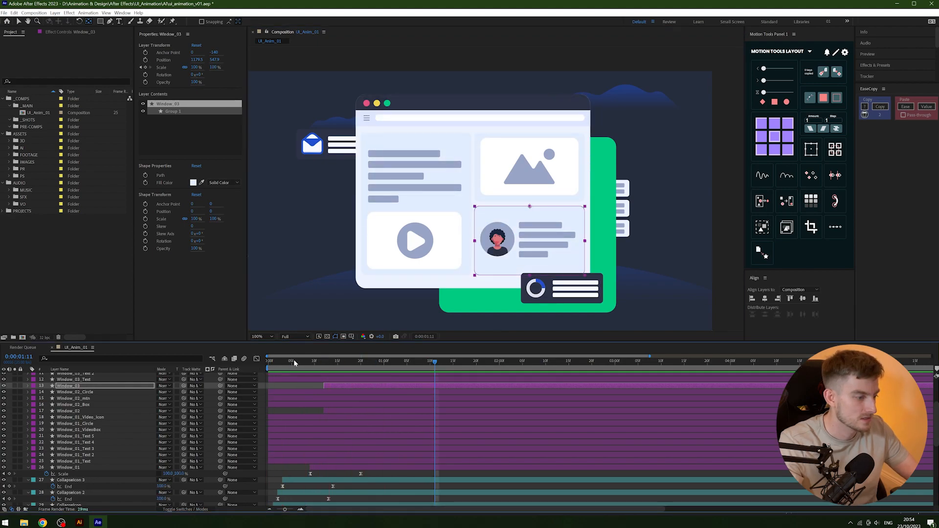
key(space)
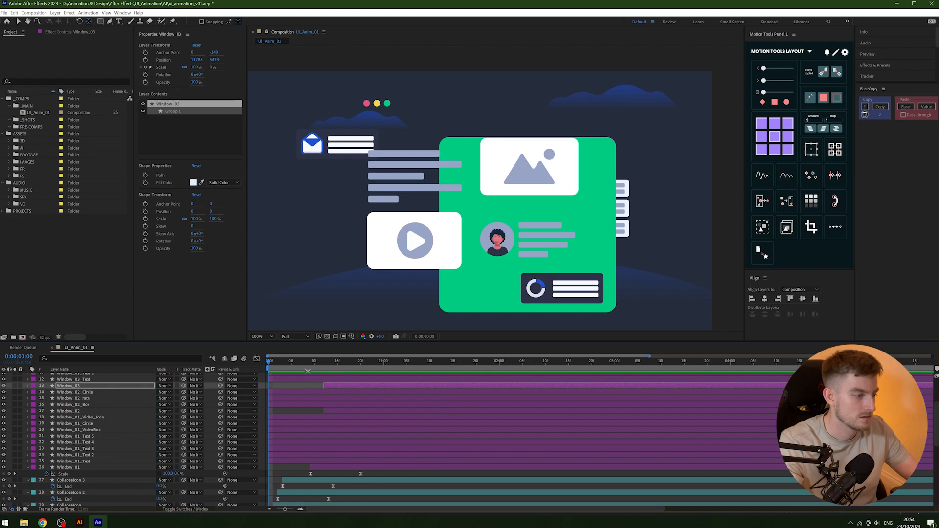
key(space)
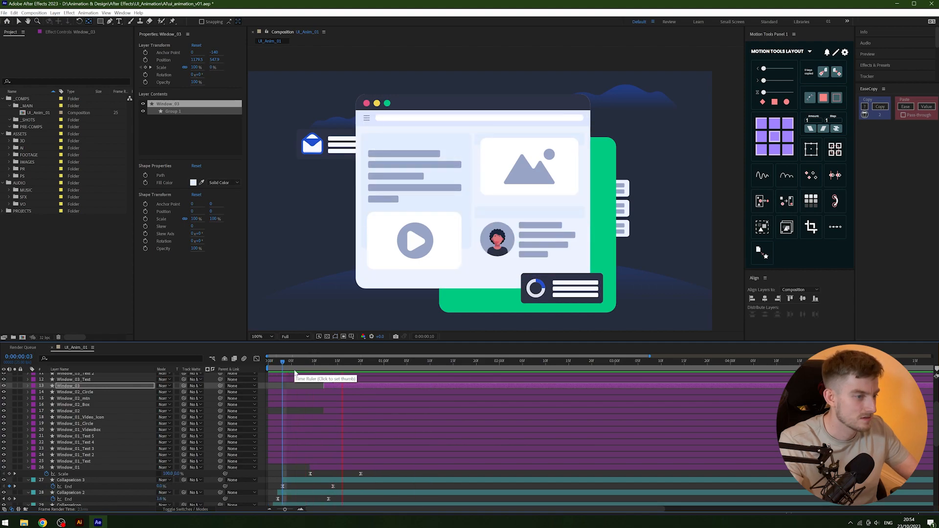
Reveal Window_03's Scale and remove its keyframes with the current time at frame 23.
click(329, 362)
drag(328, 360, 365, 365)
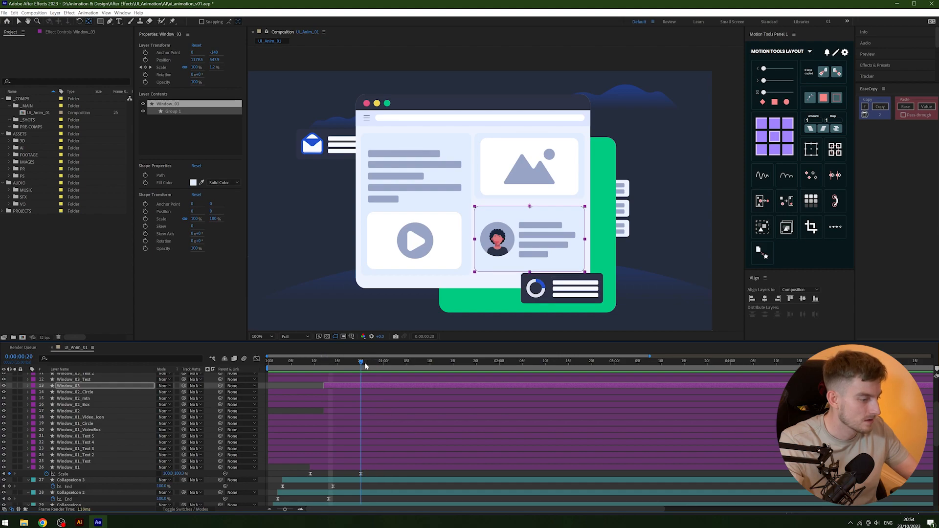
key(s)
key(j)
click(375, 363)
drag(393, 388, 311, 402)
key(equal)
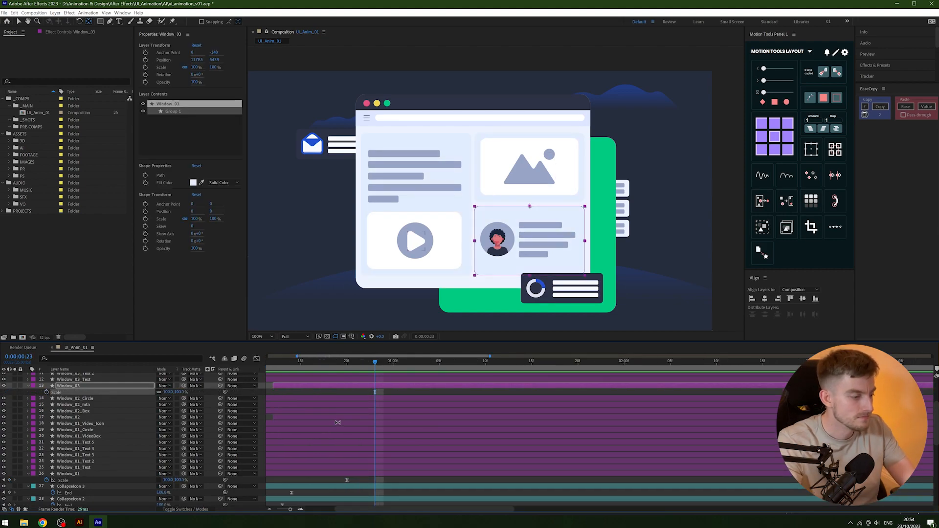
Reveal Window_02's Scale and remove both of its keyframes while at frame 23.
click(306, 417)
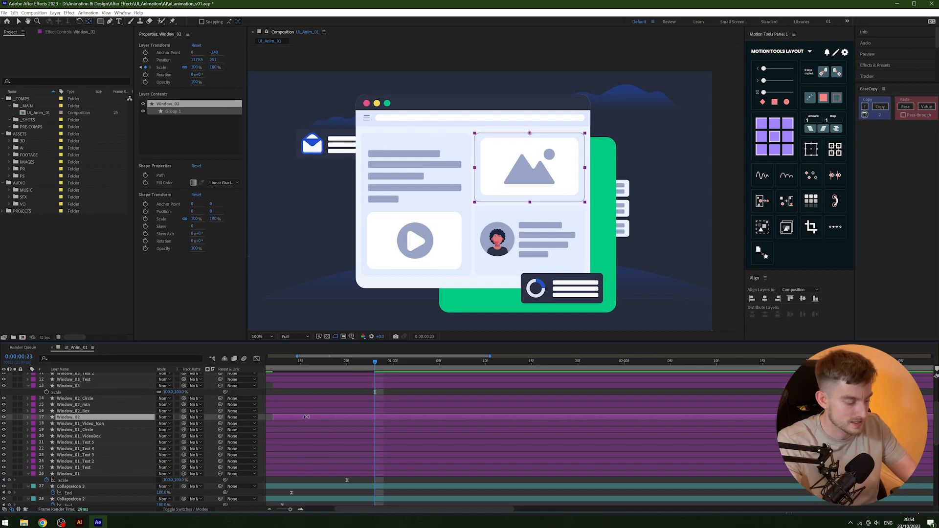
key(s)
scroll(379, 424, left, 4)
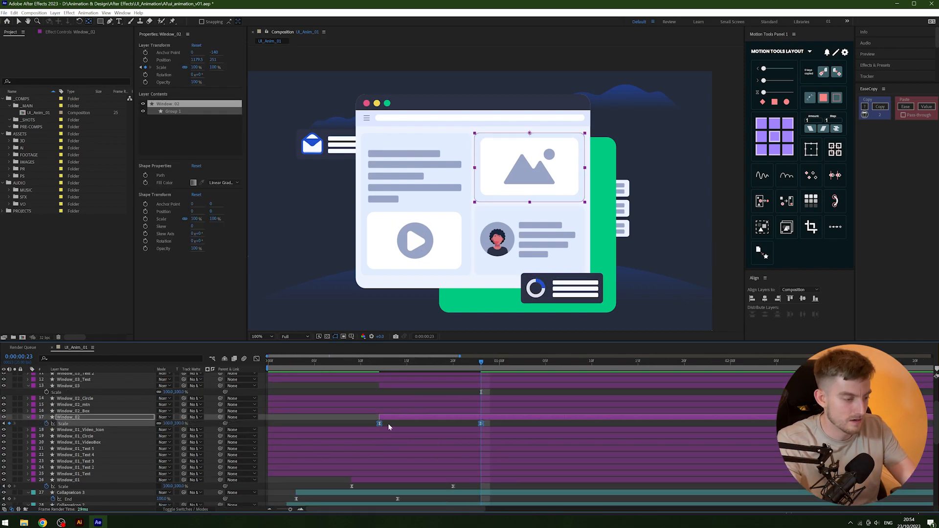
click(388, 424)
Examine the stacking order of the Window_01 text, circle and video layers with the current time at frame 9.
click(277, 368)
drag(278, 371, 353, 382)
scroll(253, 426, up, 4)
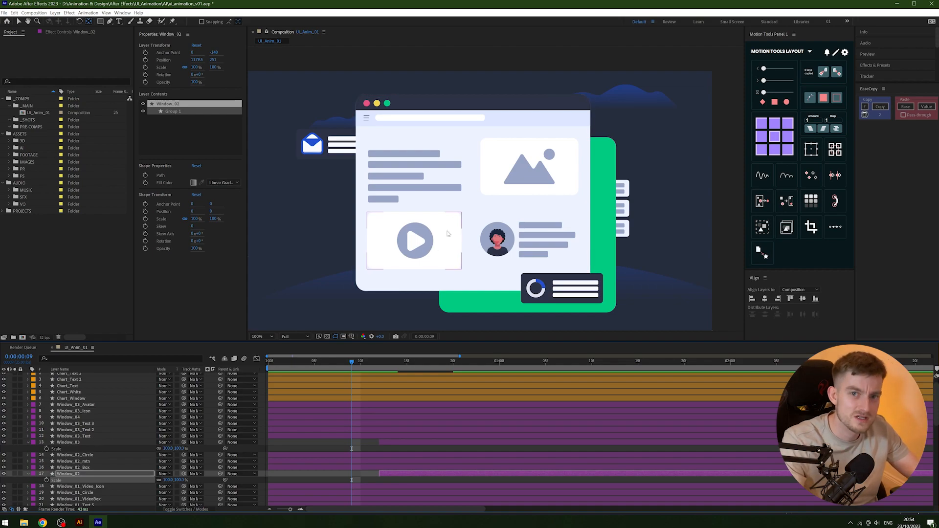
key(v)
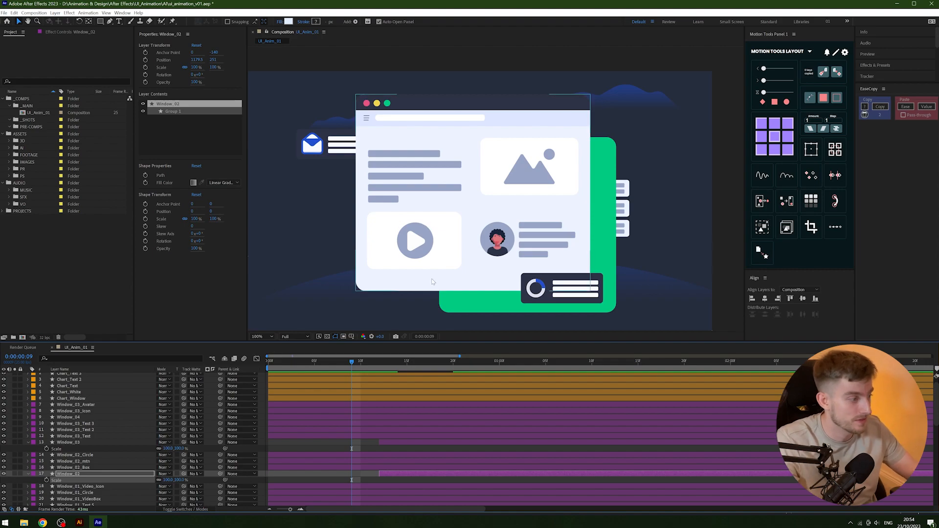
click(73, 436)
scroll(79, 435, down, 2)
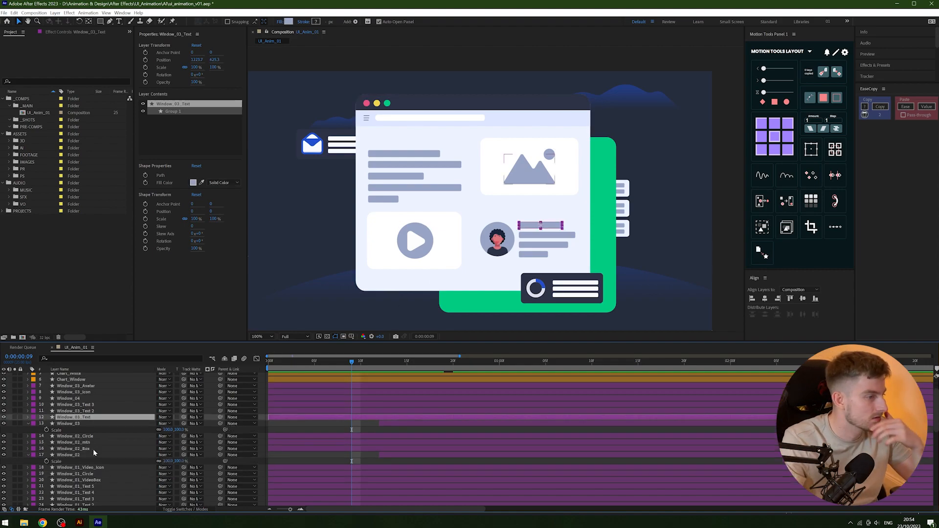
scroll(119, 444, down, 2)
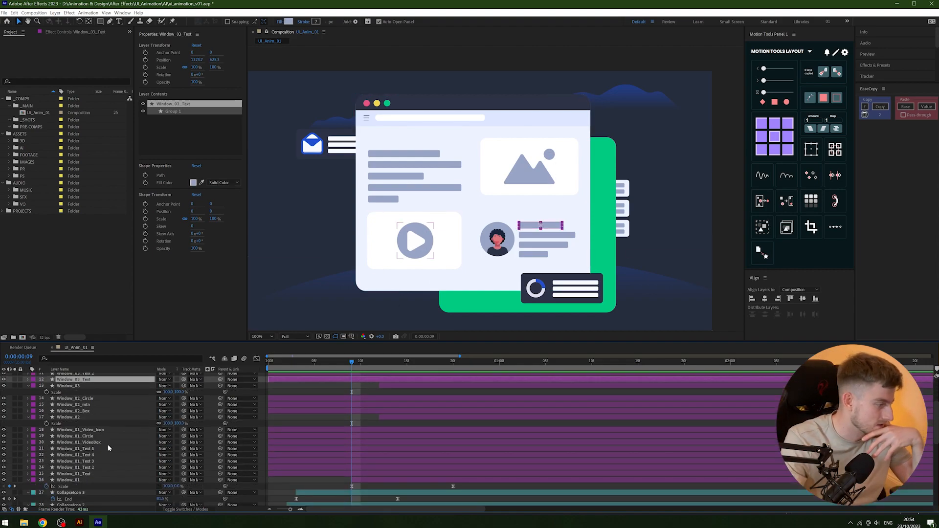
scroll(93, 472, down, 2)
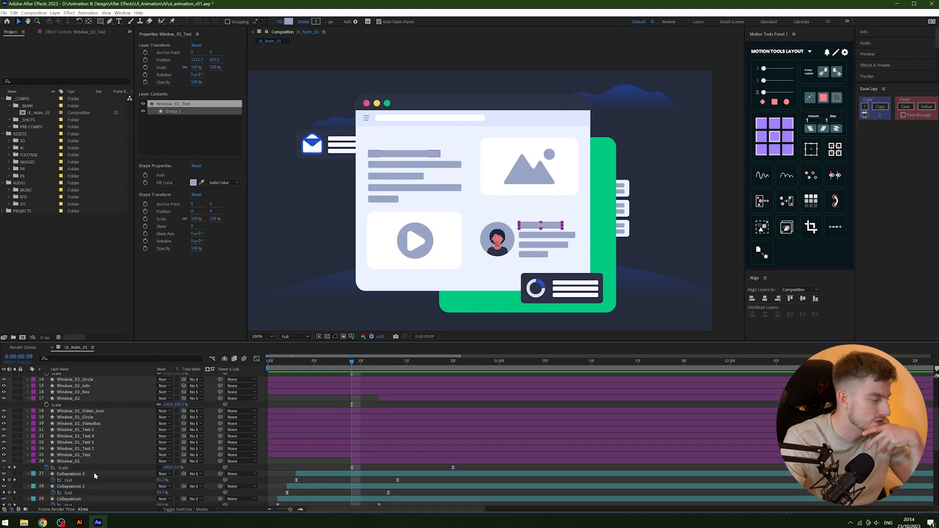
click(90, 454)
click(92, 449)
click(94, 443)
click(95, 436)
click(95, 440)
click(94, 430)
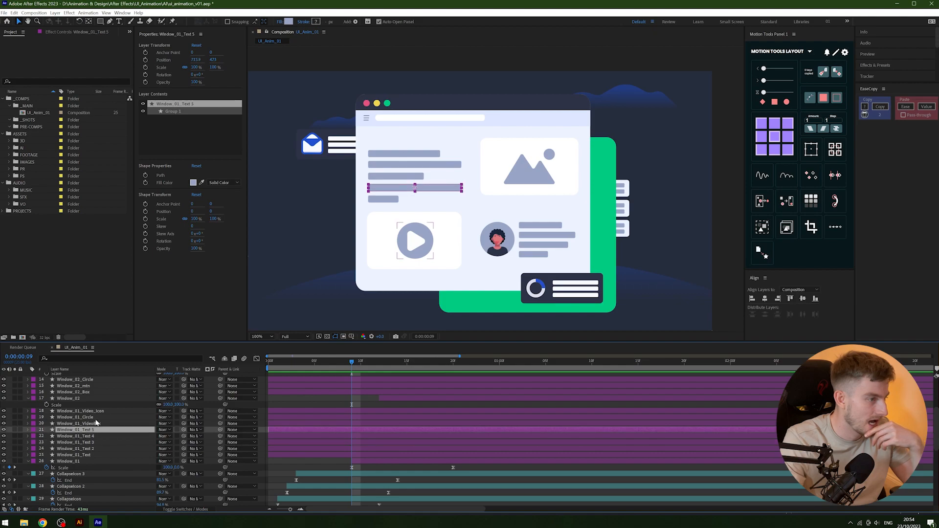
click(93, 417)
Trim the in-points of the five Window_01 text layers, Window_01_Text through Window_01_Text 5, to frame 13.
click(89, 454)
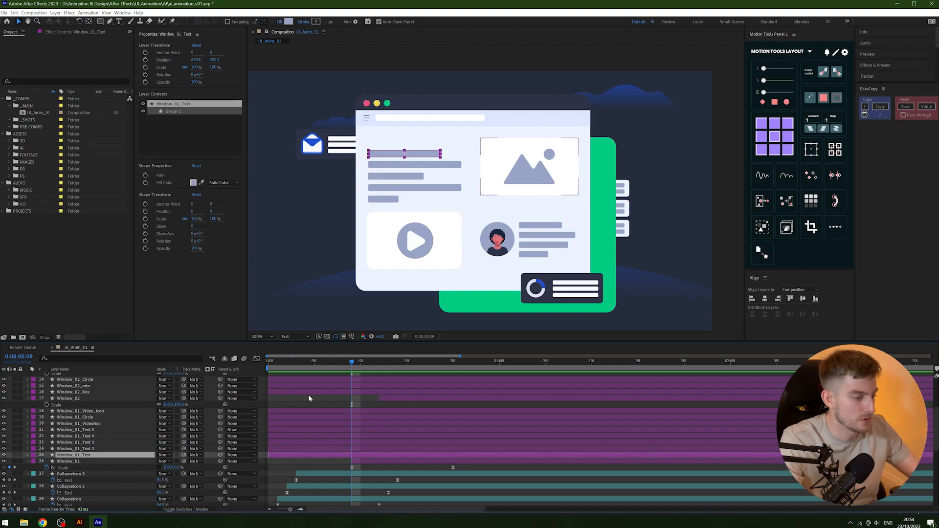
scroll(365, 442, down, 1)
key(minus)
key(minus)
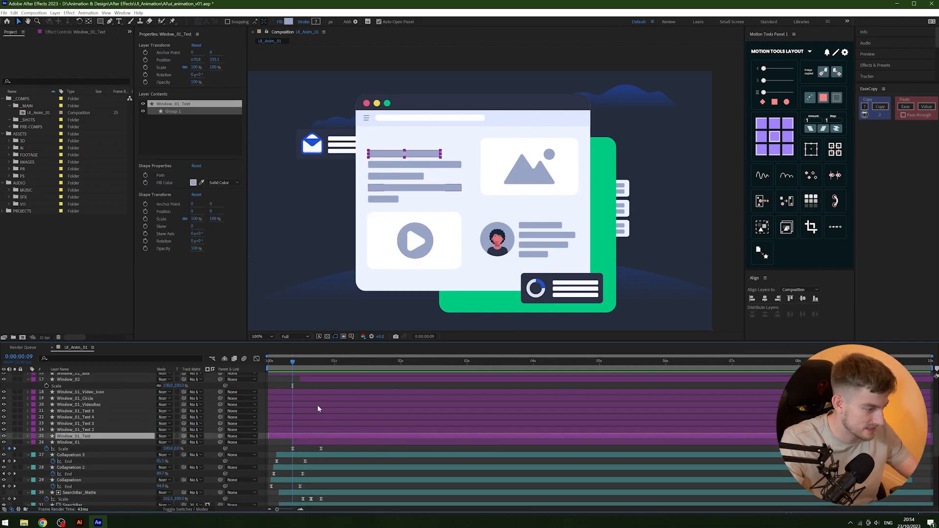
key(Page_Down)
key(Page_Down)
key(Page_Down)
key(Page_Down)
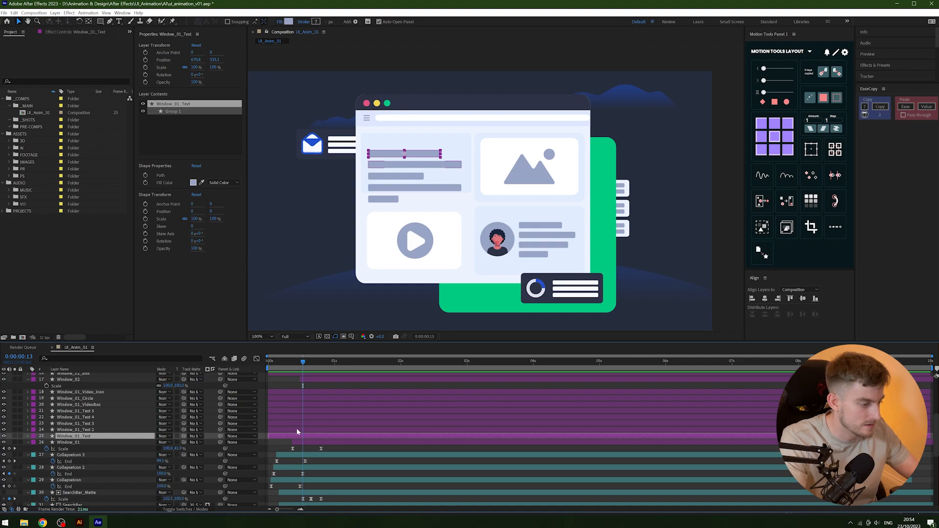
shift+click(117, 410)
key(alt+bracketleft)
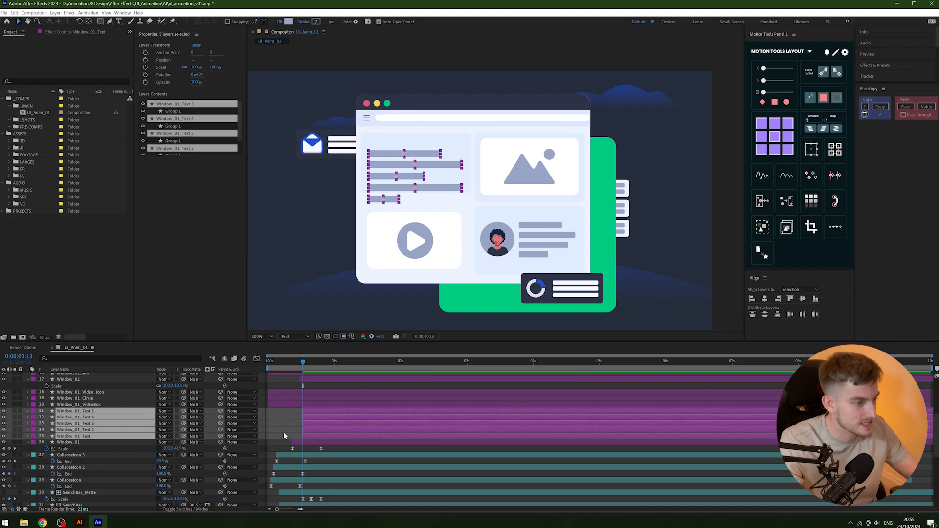
Animate the five Window_01 text layers' horizontal scale from 0% at frame 13 to 100% at 0:00:01:00, keeping vertical scale at 100%.
key(s)
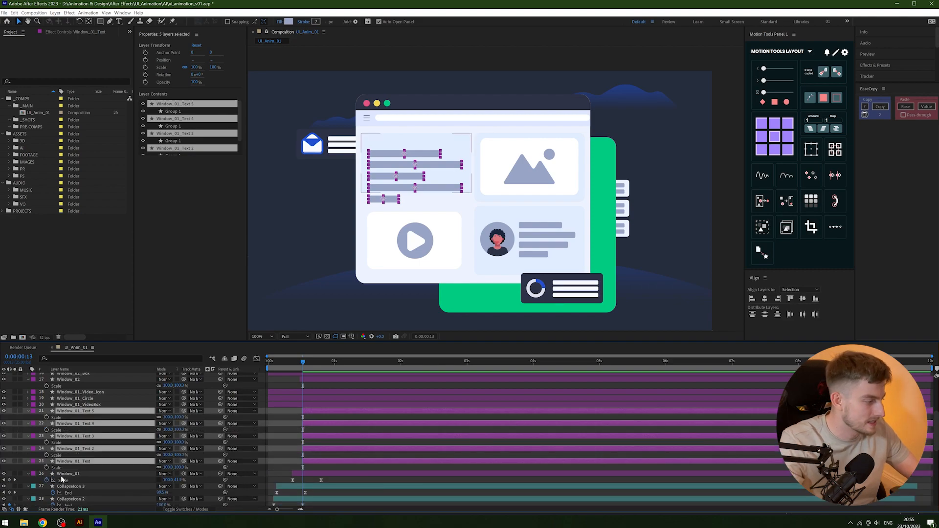
click(46, 468)
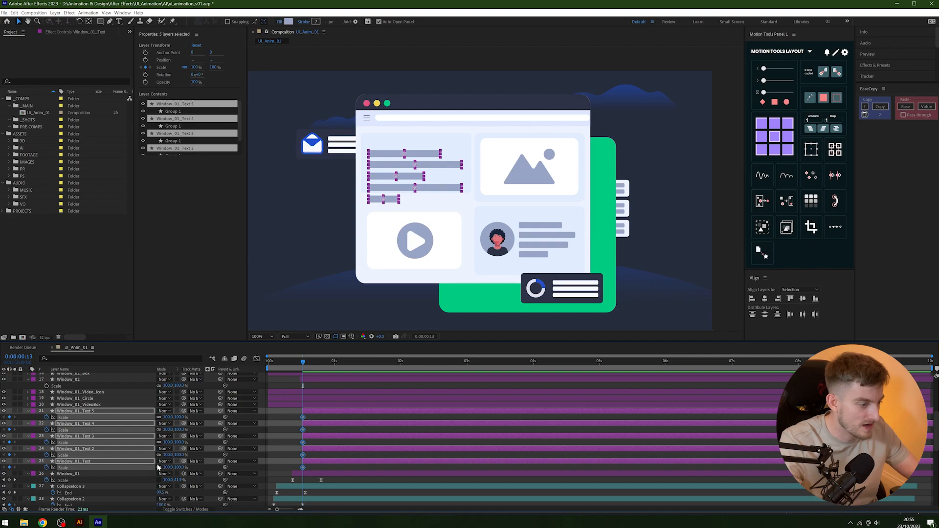
key(alt+shift+Right)
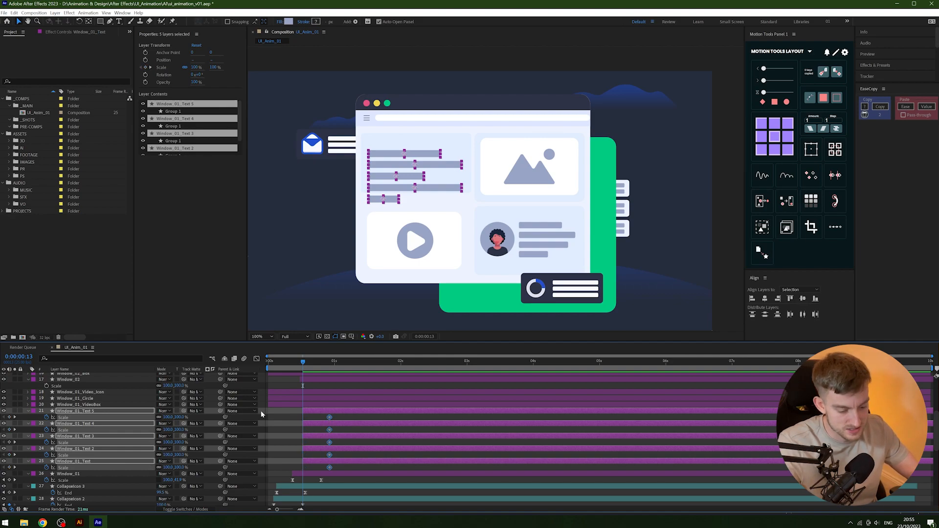
key(alt+Right)
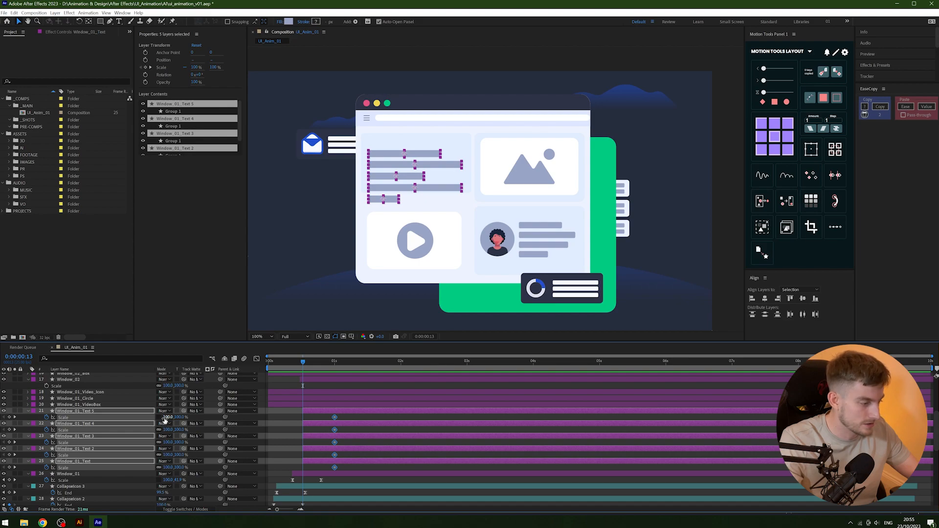
click(166, 417)
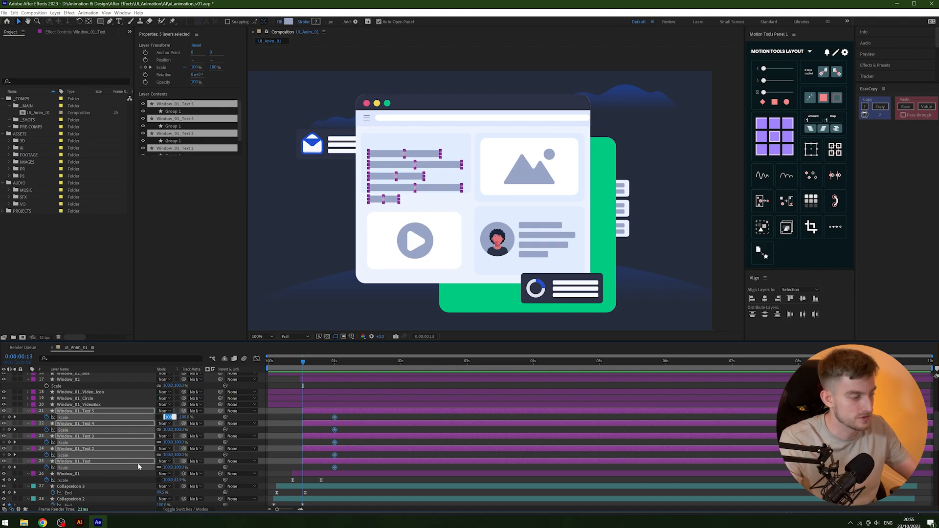
text(0)
key(Return)
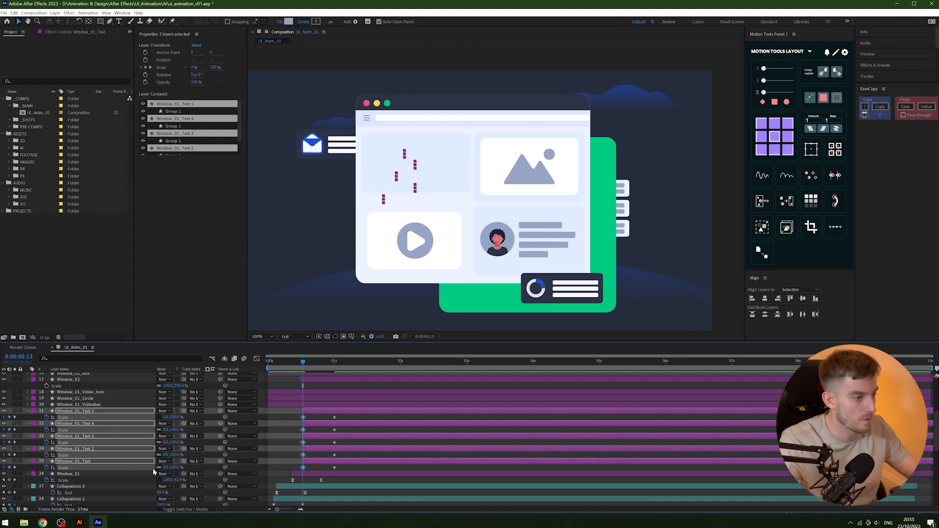
Move the anchor points of the five Window_01 text layers to the middle of each bar's left edge at 0:00:01:00.
key(k)
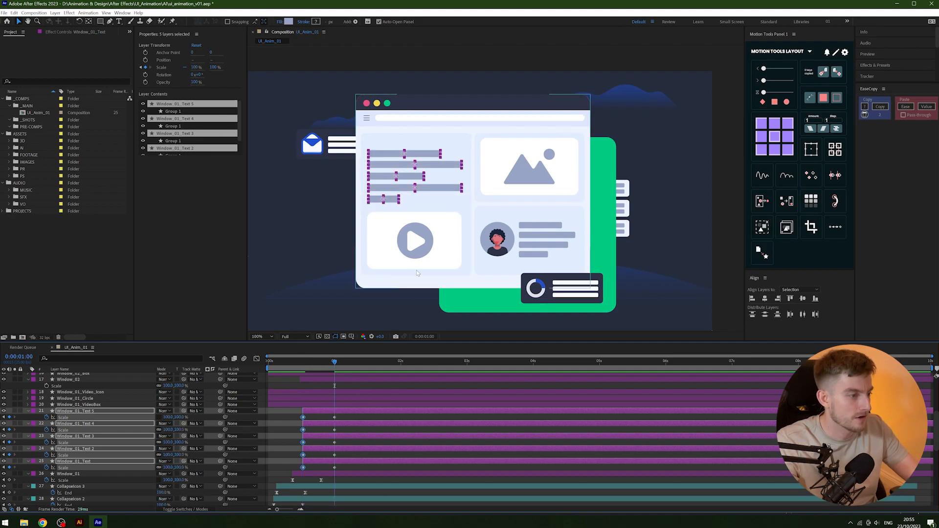
key(y)
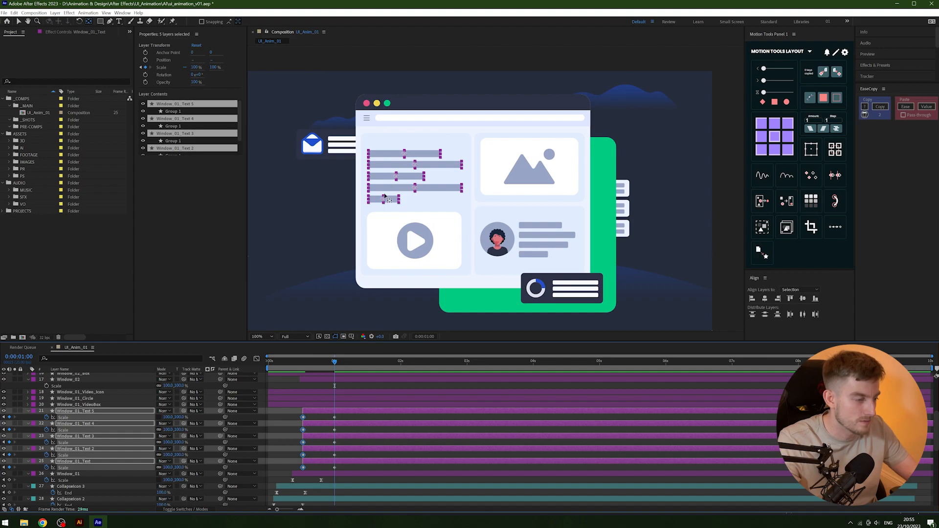
click(761, 139)
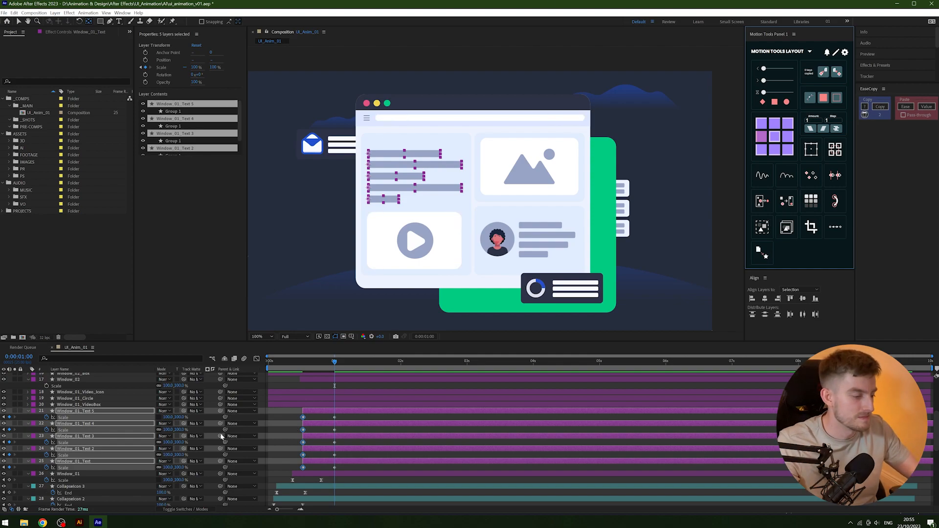
Paste the copied ease onto all Scale keyframes of the Window_01 text layers and preview the bars growing.
drag(352, 413, 274, 471)
click(905, 106)
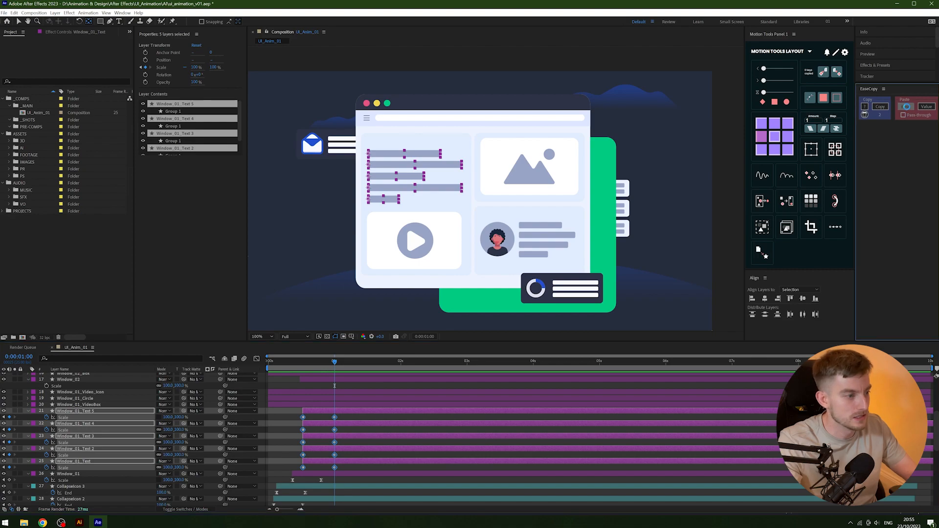
drag(306, 364, 286, 371)
key(space)
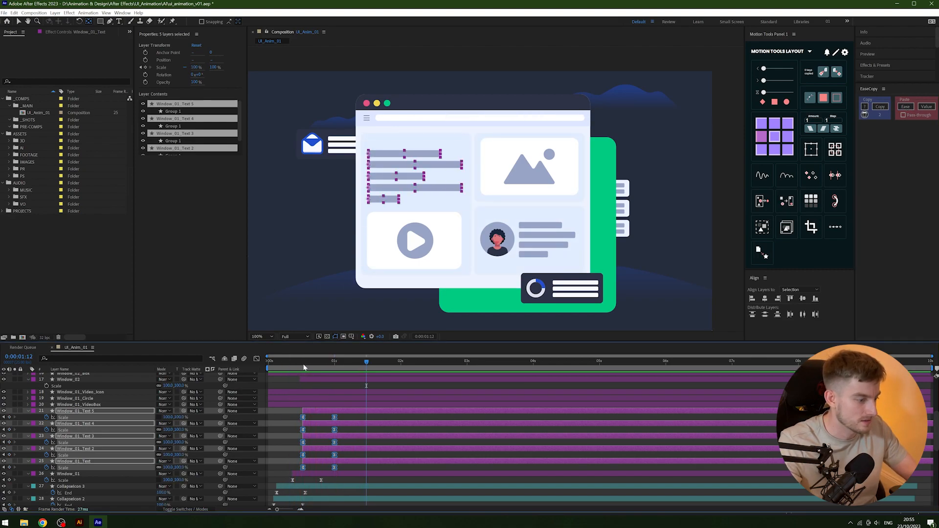
click(303, 367)
click(267, 438)
key(space)
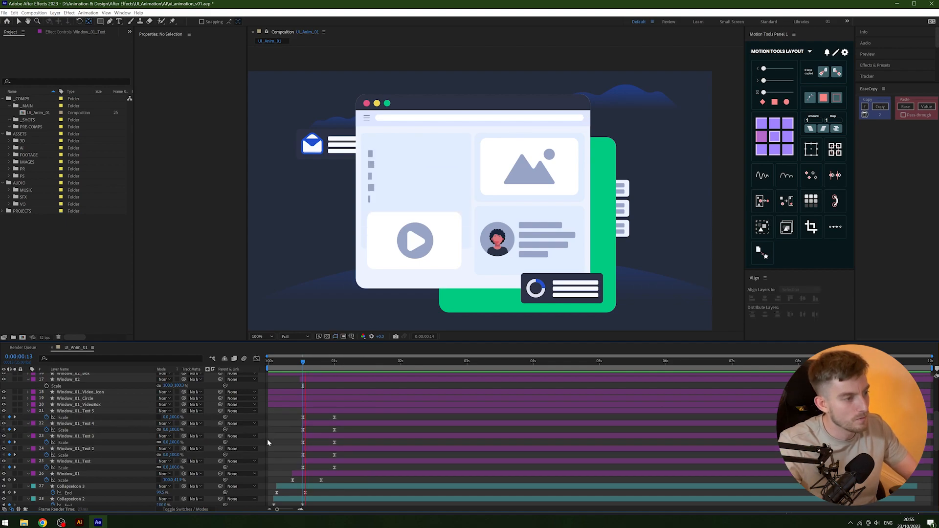
key(space)
Stagger Window_01_Text 2, 3, 4 and 5 so each layer starts one frame after the previous one.
click(304, 363)
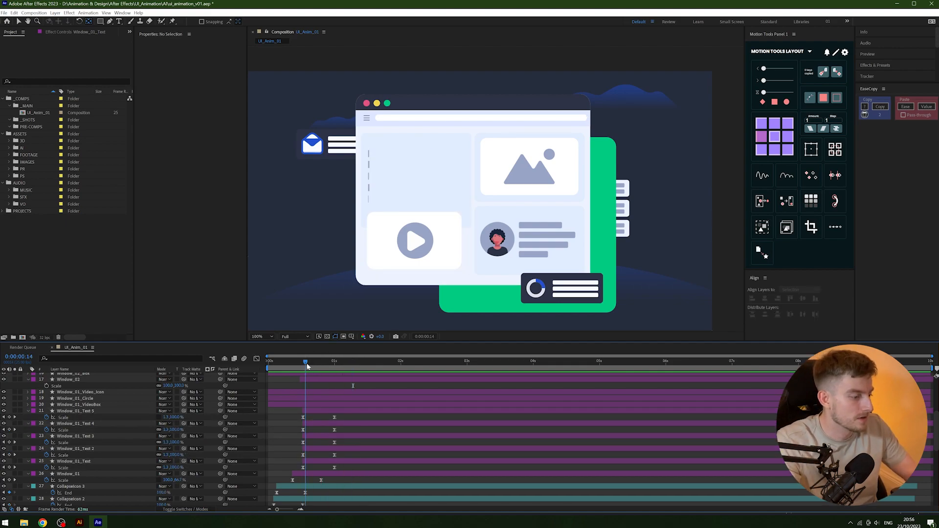
click(323, 449)
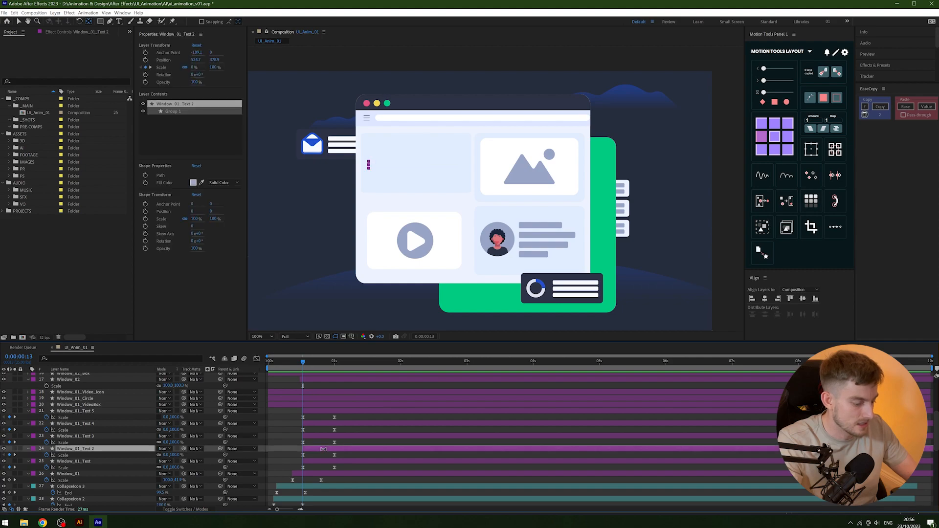
key(alt+Page_Down)
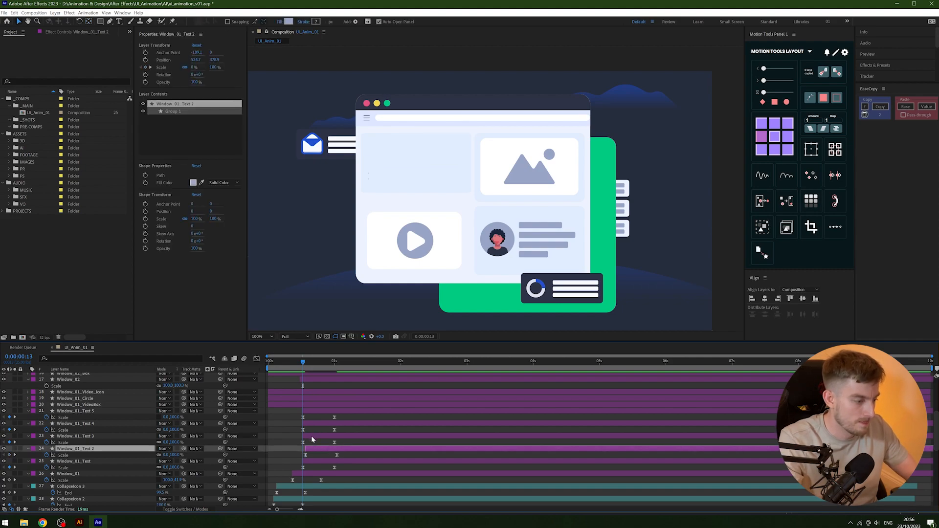
click(313, 436)
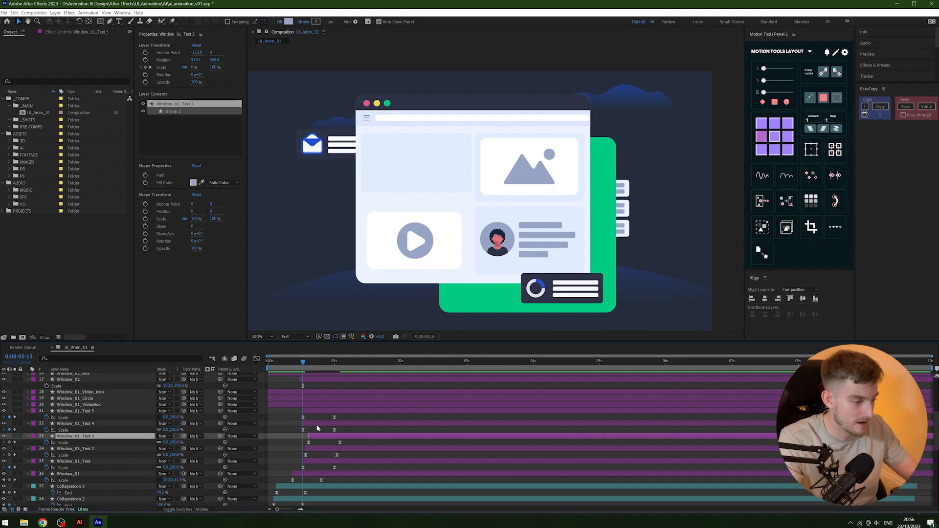
click(318, 424)
key(alt+Page_Down)
click(324, 406)
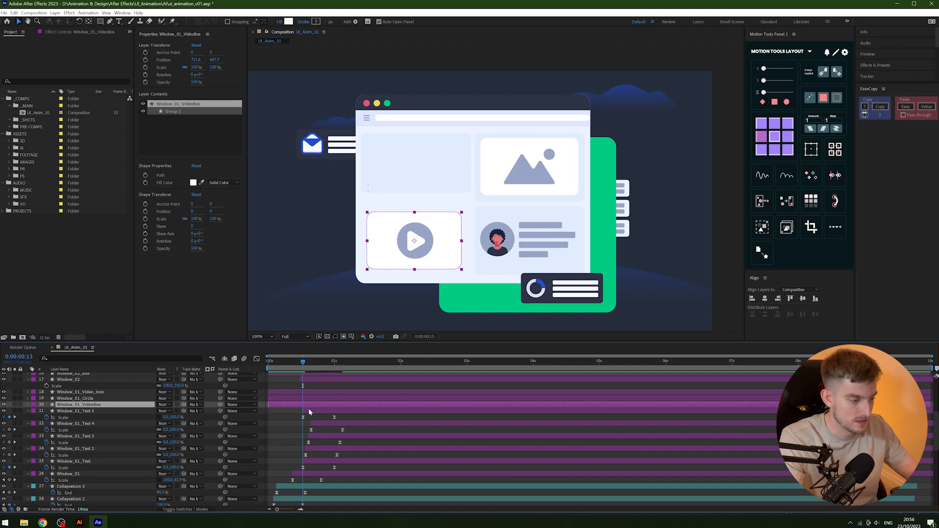
click(309, 411)
key(alt+Page_Down)
key(alt+Page_Down)
key(alt+Page_Down)
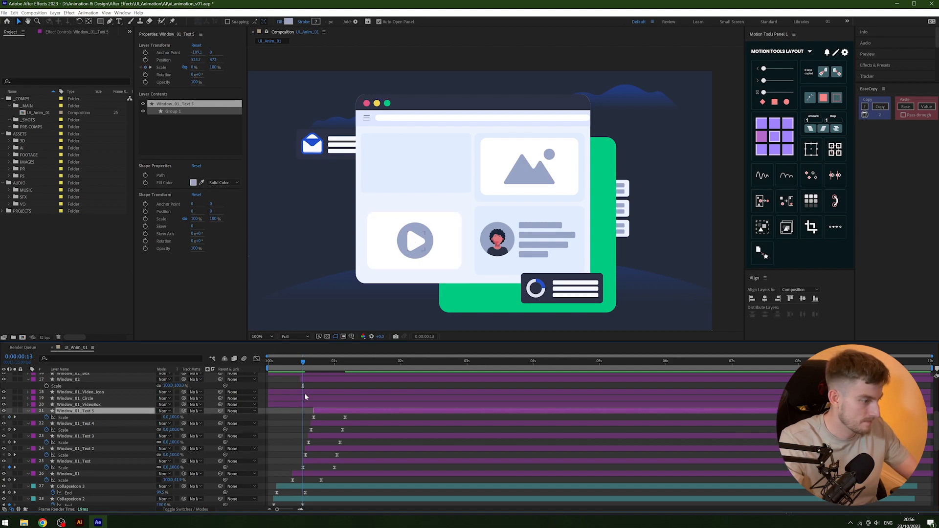
Preview the staggered text bars and shift all five Window_01 text layers two frames earlier.
key(space)
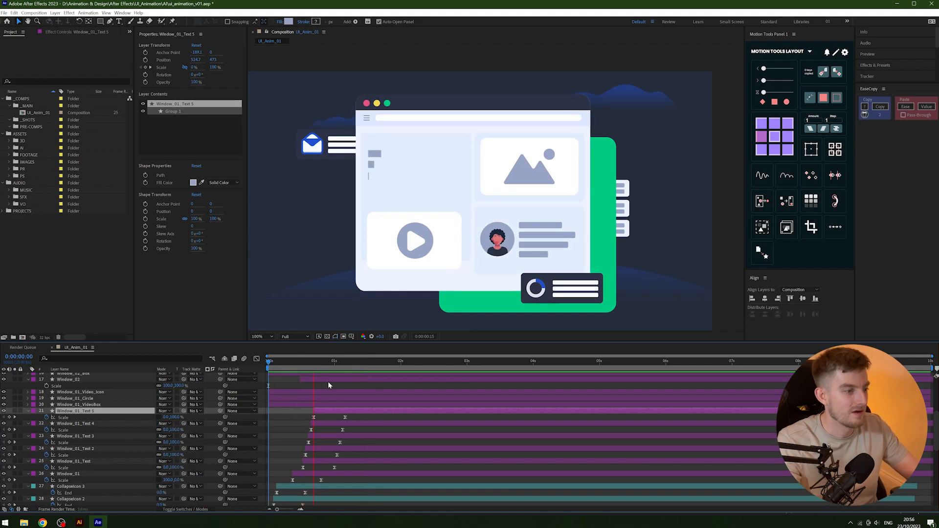
key(space)
shift+click(321, 462)
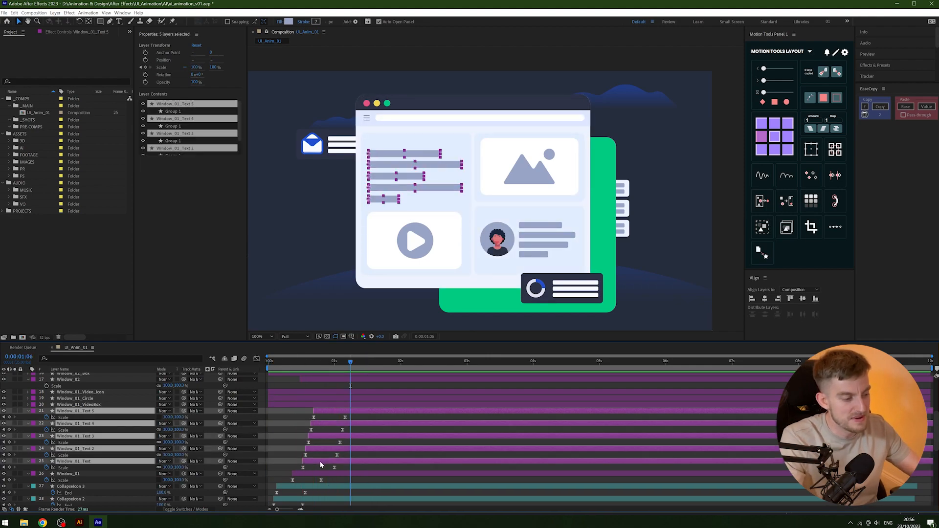
key(alt+Page_Up)
key(alt+Page_Up)
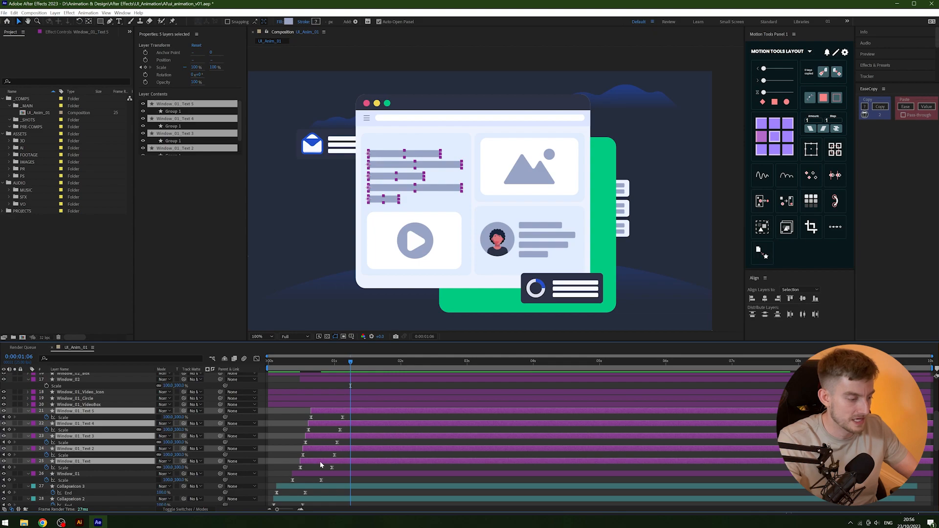
Shift the five Window_01 text layers one more frame earlier and preview their timing against the Window_01 panel.
click(277, 362)
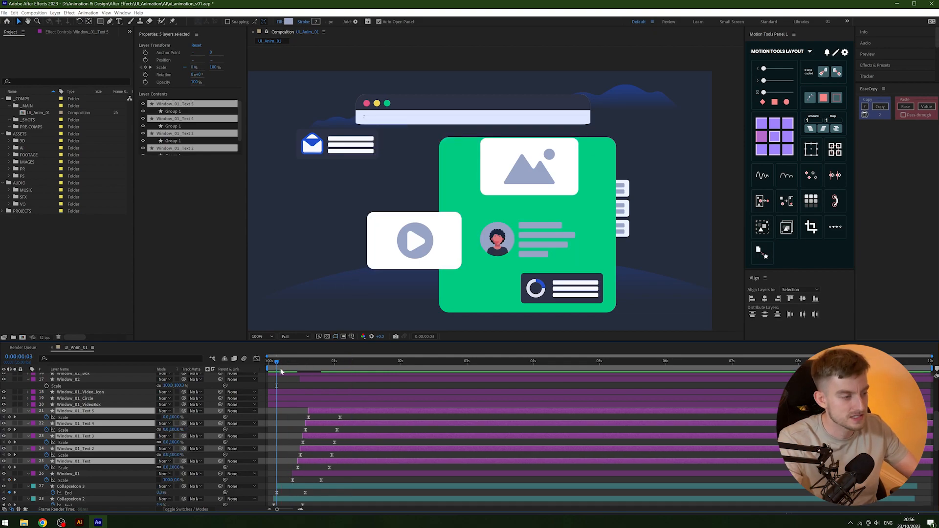
key(space)
drag(294, 364, 256, 368)
key(space)
key(alt+Page_Up)
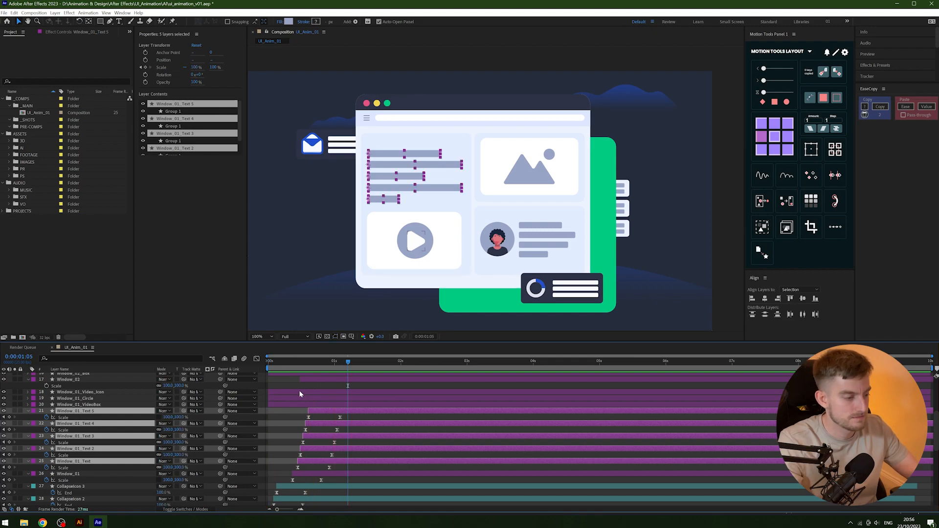
drag(266, 369, 260, 371)
key(space)
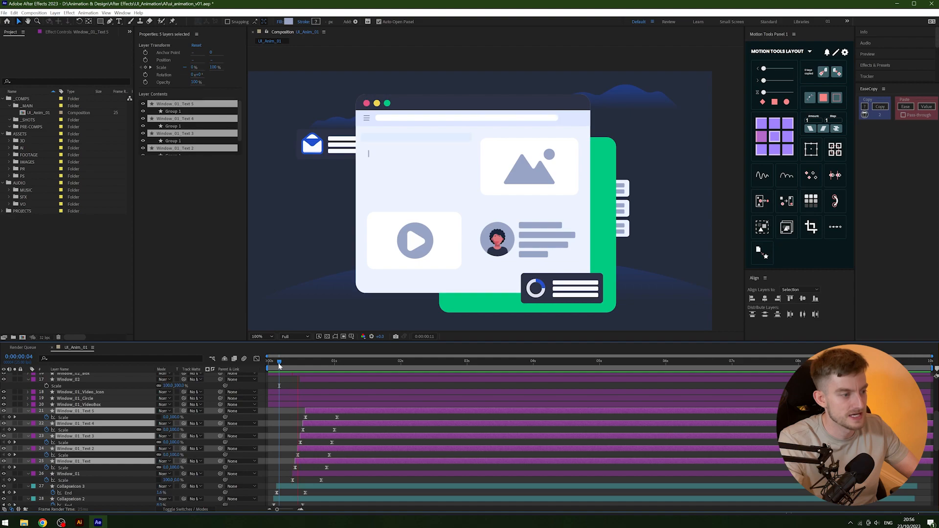
key(space)
Reveal the Scale property of Window_01_VideoBox and add a 100% keyframe at frame 15.
drag(316, 361, 305, 361)
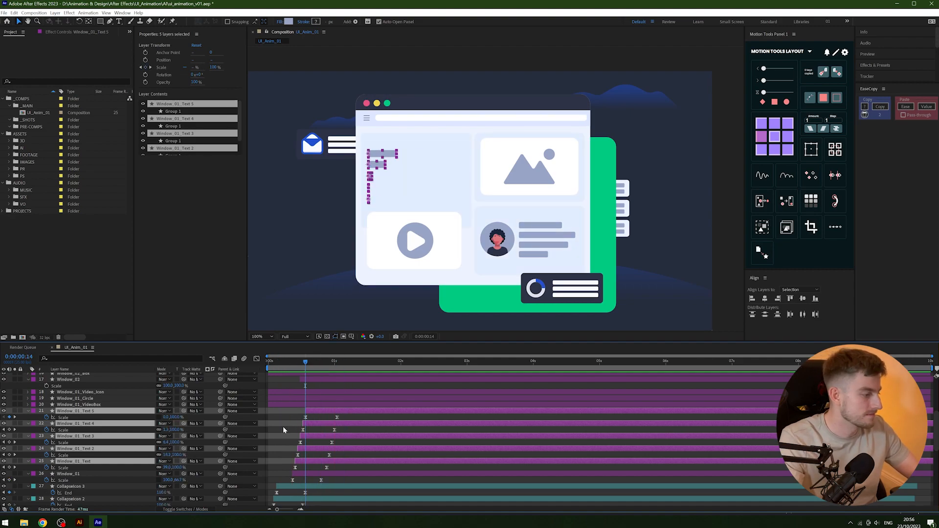
click(90, 405)
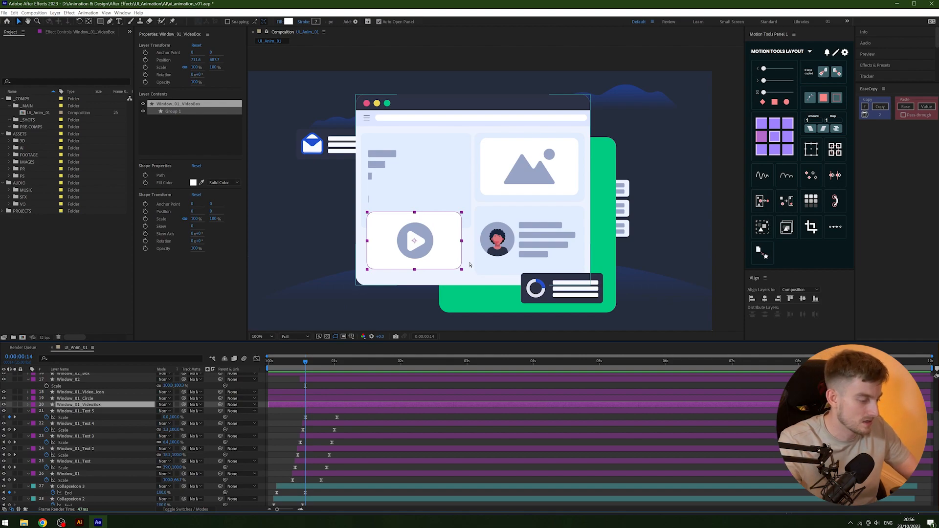
key(Page_Down)
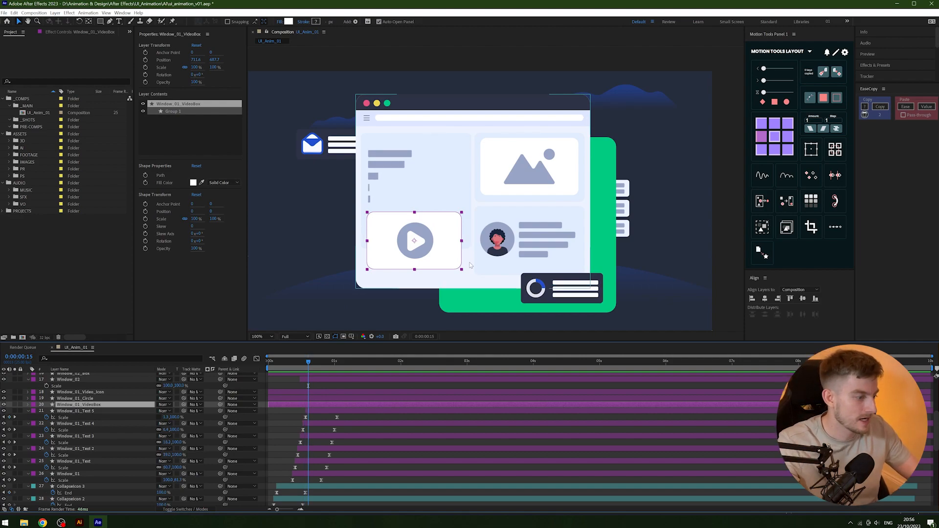
key(s)
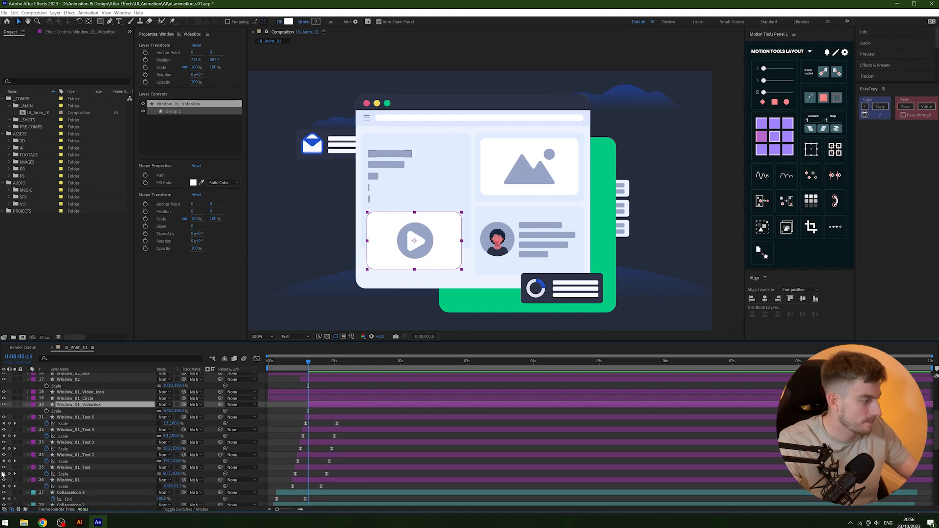
click(47, 411)
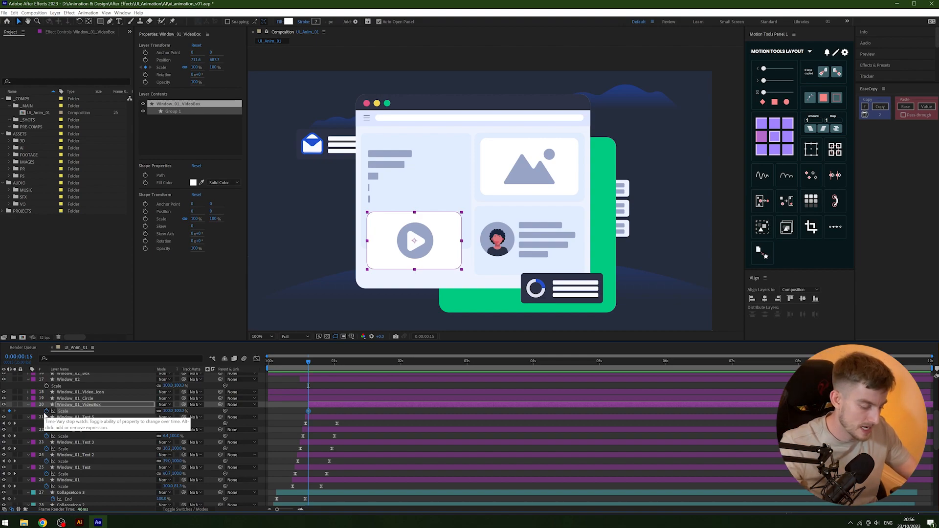
Shift the Window_01_VideoBox 100% Scale keyframe to just after one second and add a 0% Scale keyframe at 0:00:00:15.
key(alt+shift+Right)
key(alt+shift+Right)
key(alt+shift+Left)
key(alt+Right)
key(alt+Right)
key(alt+Right)
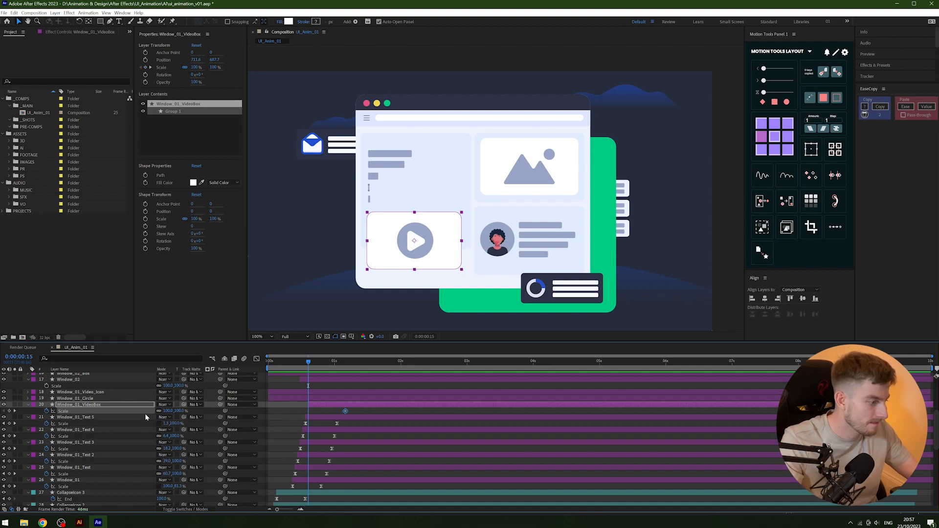
click(167, 412)
text(00.0)
key(Return)
Paste the copied ease onto the Window_01_VideoBox Scale keyframes and preview the animation from near the start.
drag(352, 412, 296, 427)
click(905, 107)
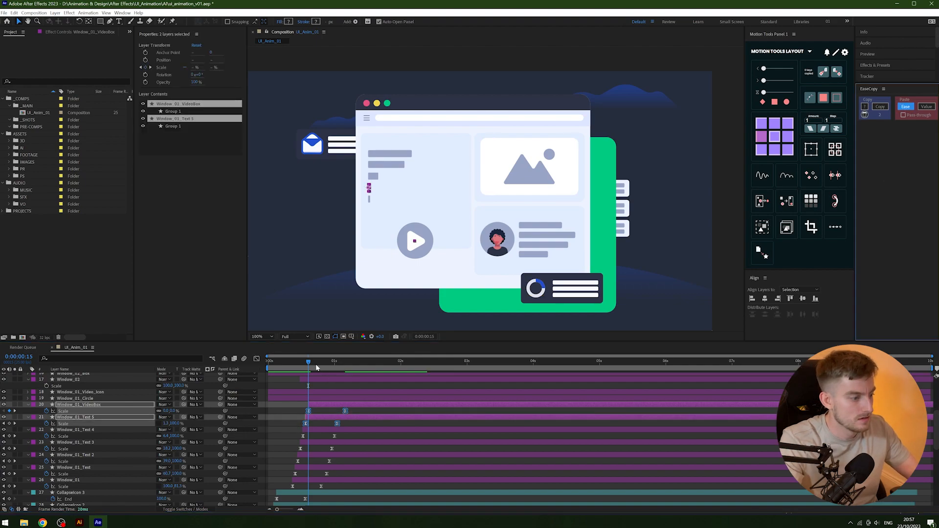
drag(304, 360, 279, 362)
key(space)
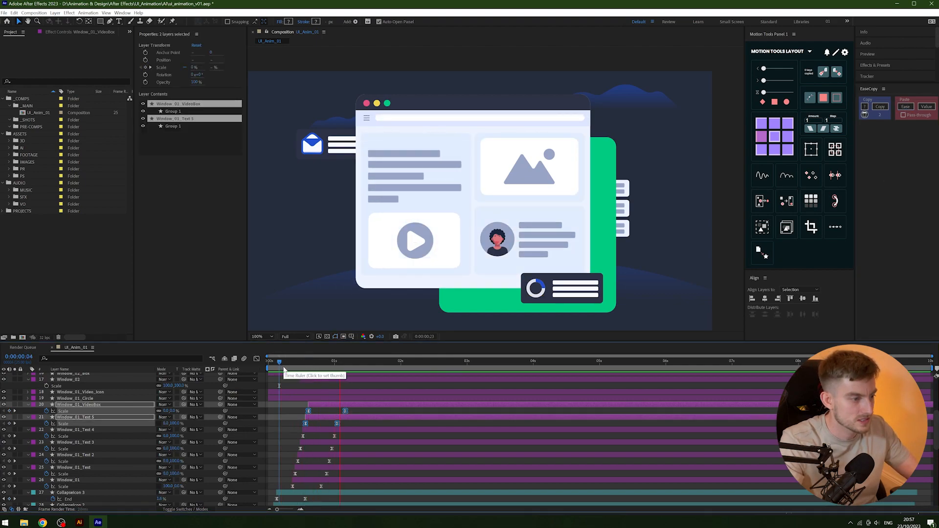
Move the ending Scale keyframe of Window_01_VideoBox two frames earlier and play back the animation.
click(289, 406)
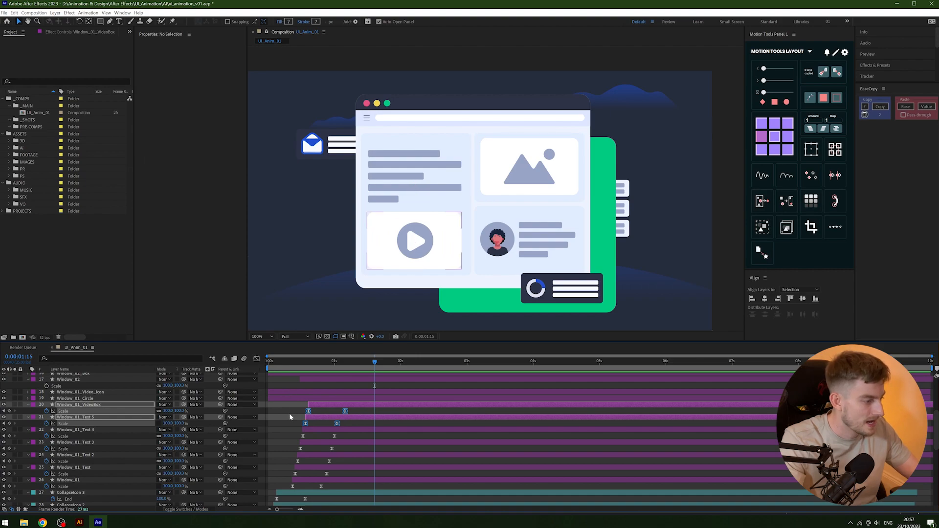
click(327, 405)
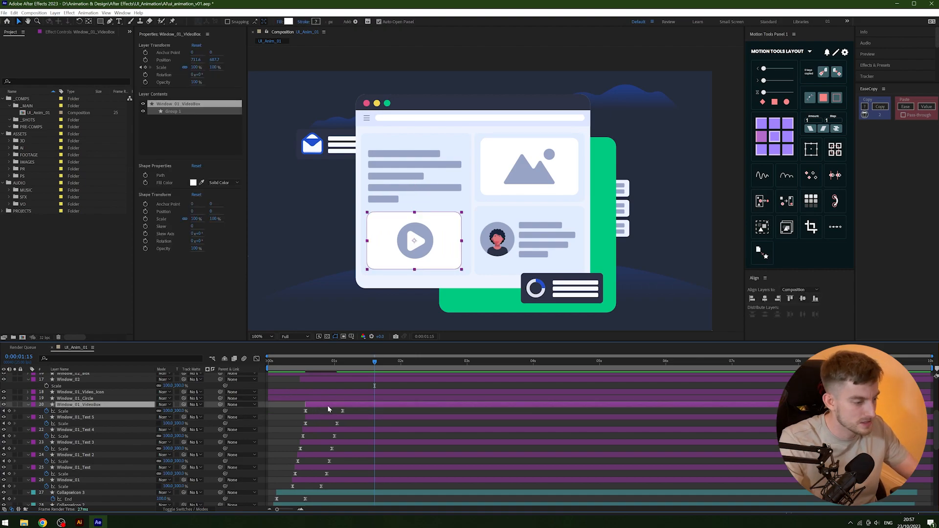
drag(330, 411, 369, 412)
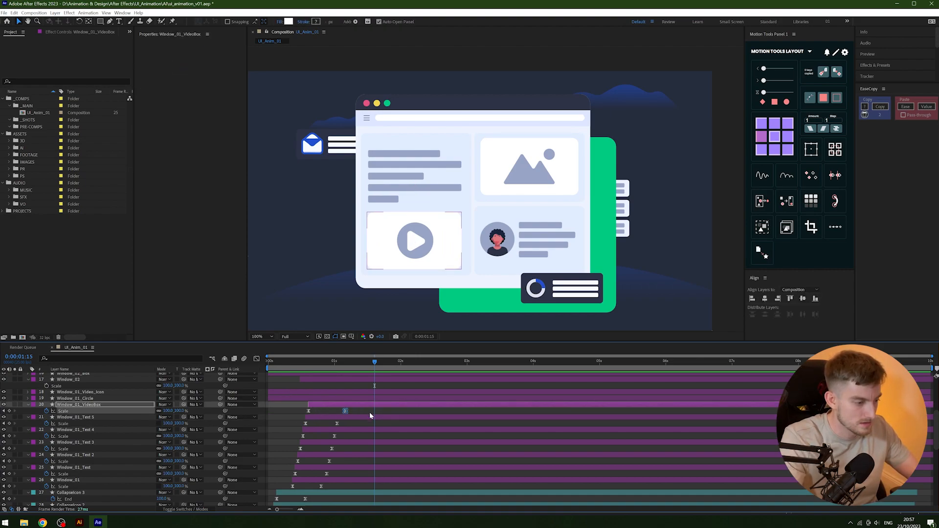
key(alt+Left)
key(alt+Left)
drag(332, 367, 267, 368)
key(space)
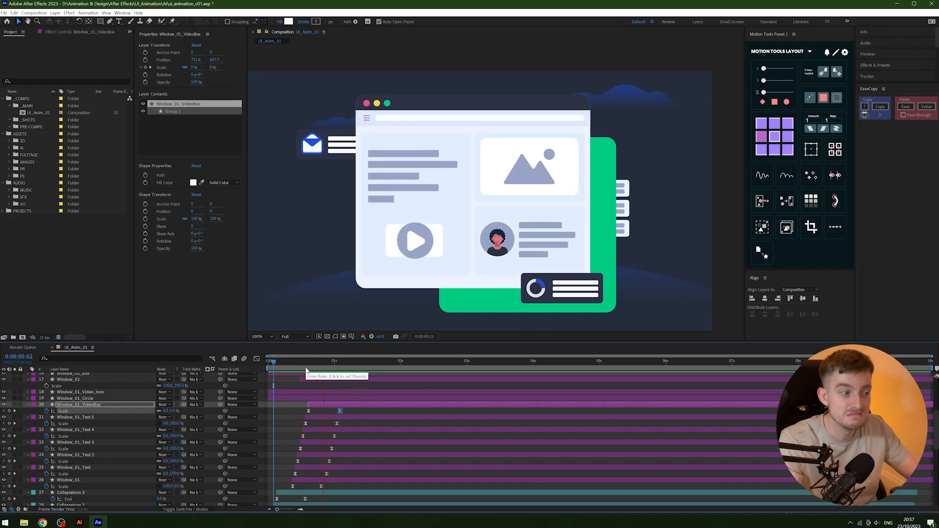
key(space)
key(space)
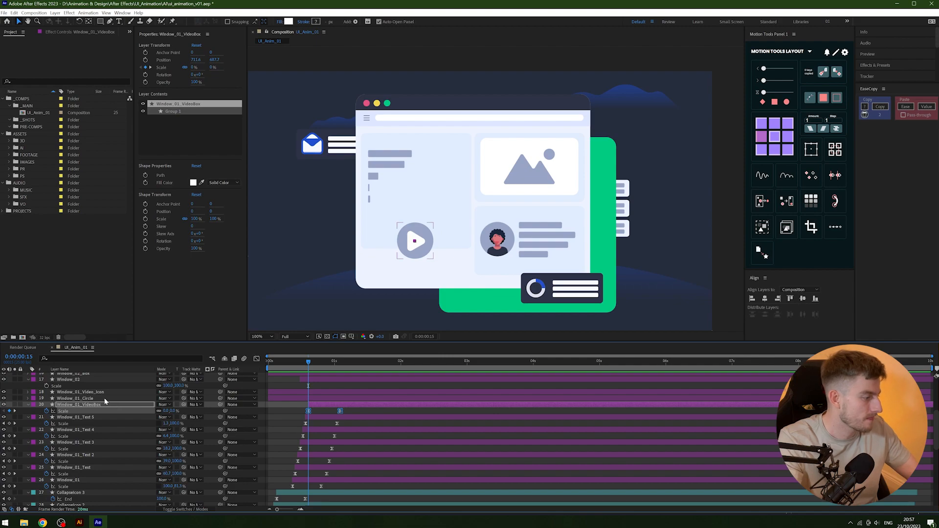
Paste the Scale animation onto Window_01_Circle and offset the layer so it starts at 0:00:00:17, after the video box.
click(118, 398)
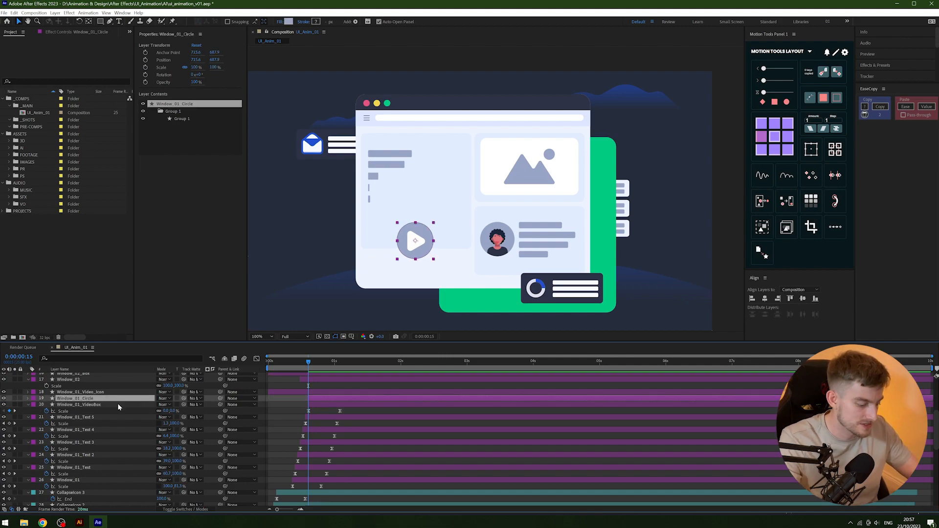
key(ctrl+v)
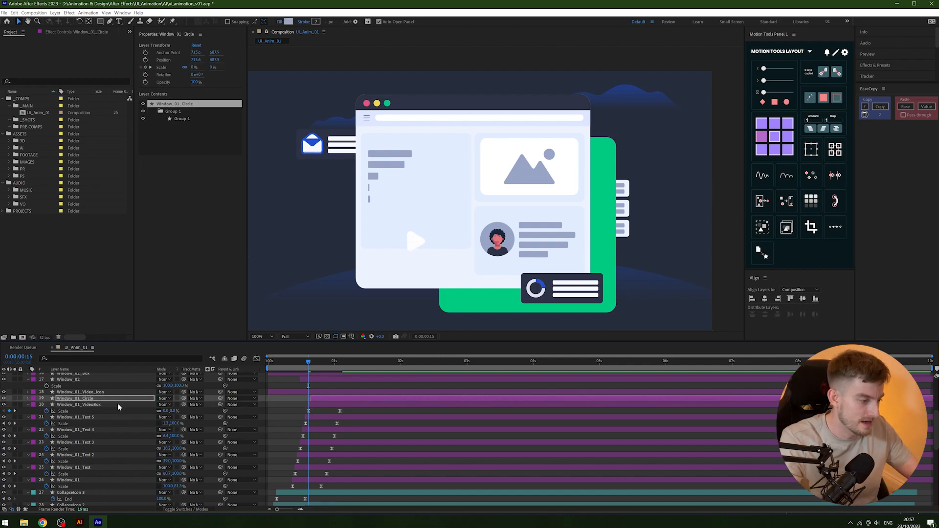
key(Page_Down)
key(Page_Down)
key(Page_Down)
key(Page_Down)
key(Page_Down)
key(Page_Down)
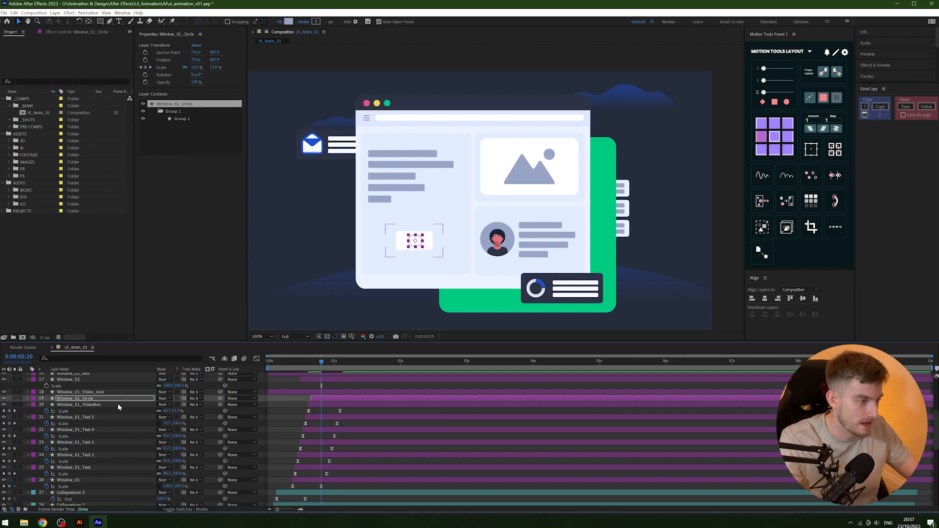
key(Page_Up)
key(Page_Down)
key(Page_Down)
key(alt+Page_Down)
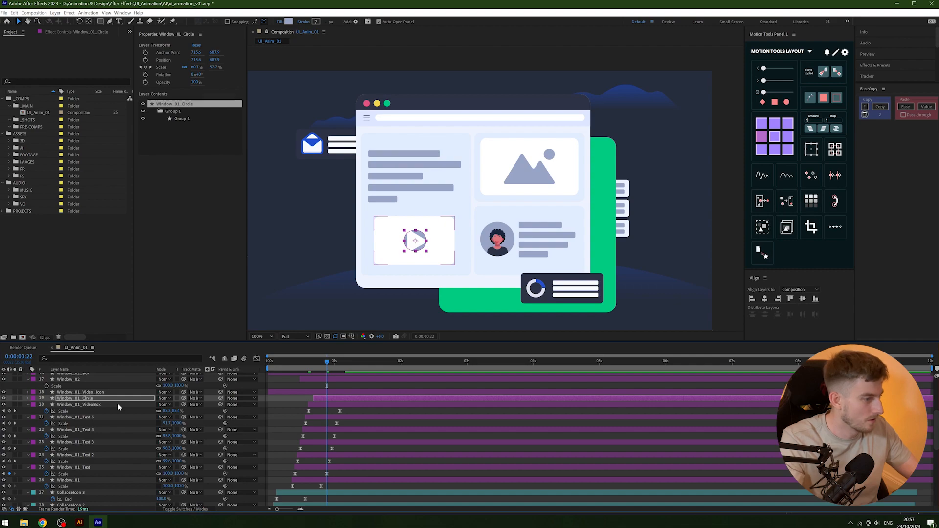
Paste the Scale animation onto Window_01_Video_Icon at 0:00:00:17, trim its start there, and reveal the keyframes of the icon and circle layers.
click(298, 393)
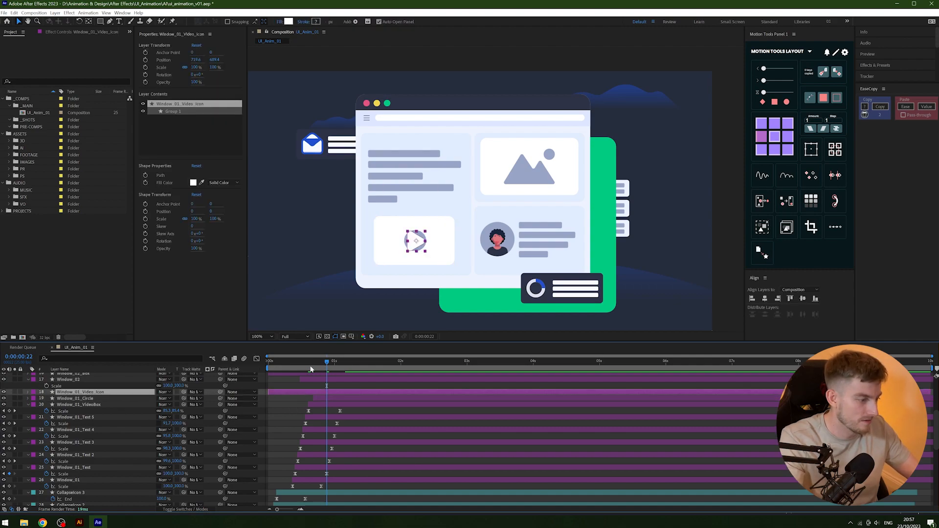
click(313, 363)
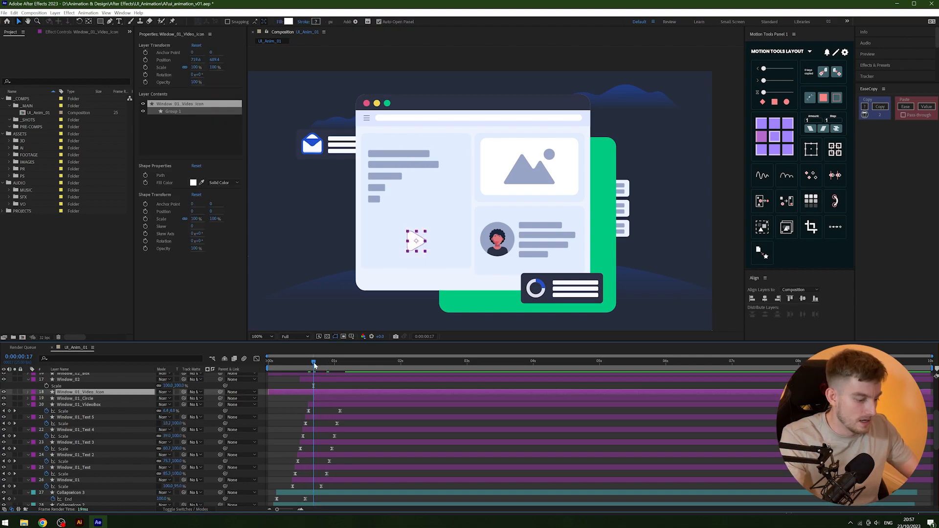
key(ctrl+v)
key(alt+[)
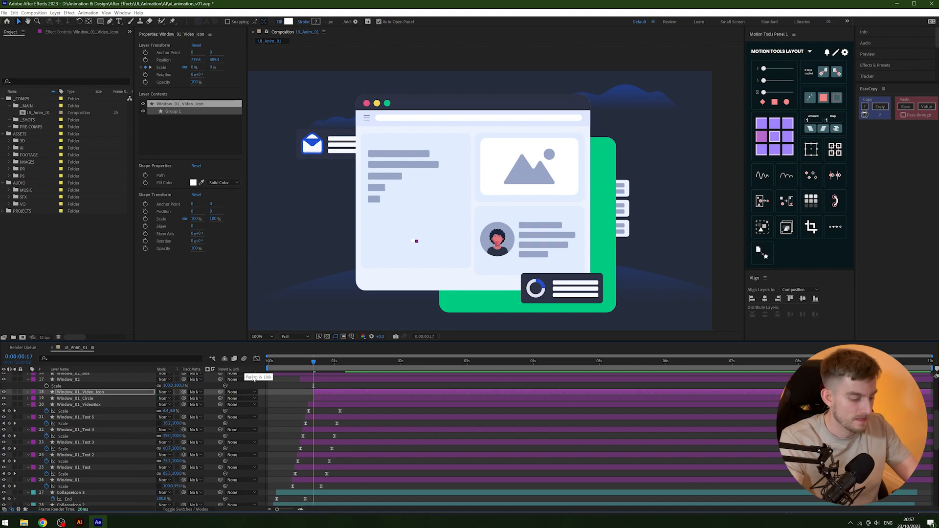
key(u)
click(333, 404)
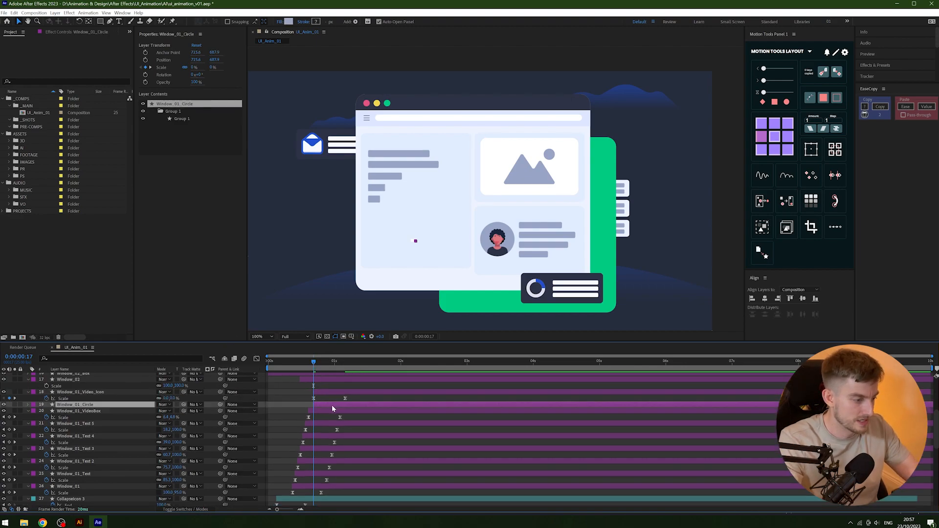
key(ctrl+v)
Offset Window_01_Video_Icon two frames behind the circle, starting at 0:00:00:19, and preview the animation from the beginning.
drag(341, 357, 321, 361)
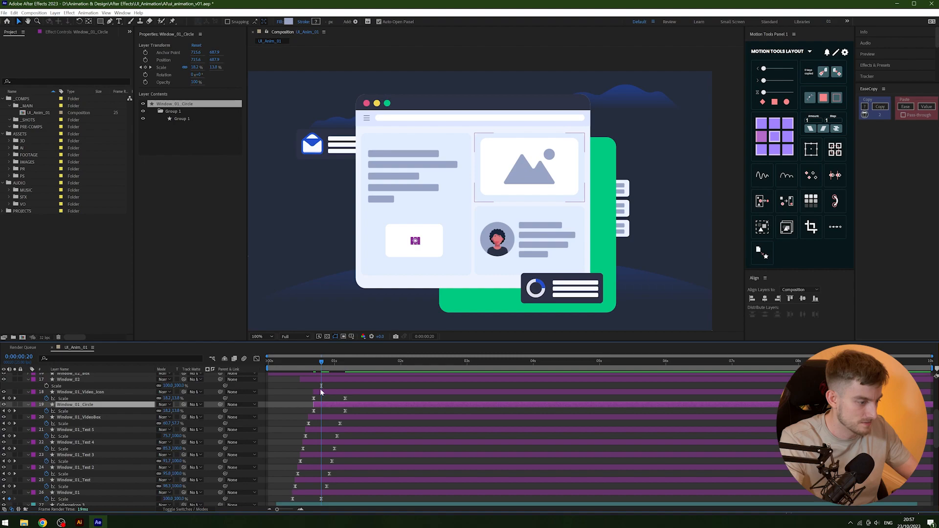
click(317, 392)
key(alt+Page_Down)
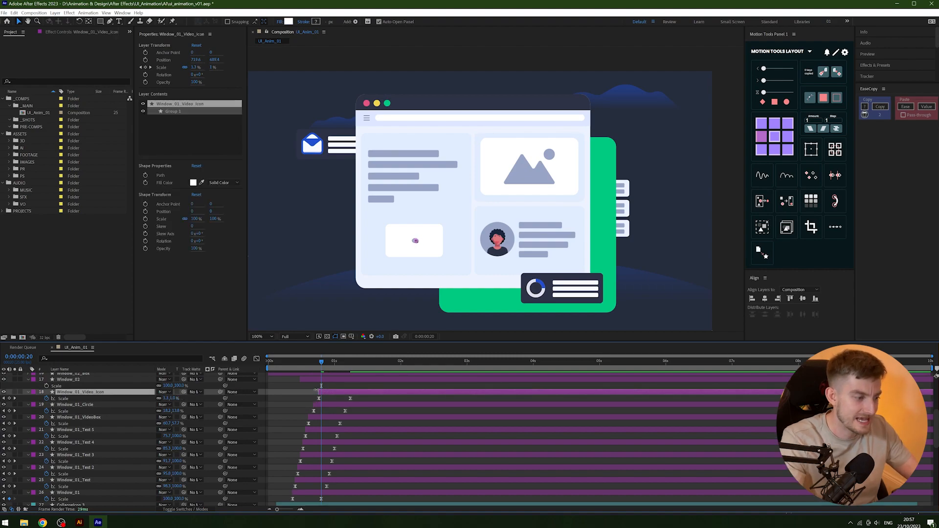
drag(320, 363, 248, 376)
key(space)
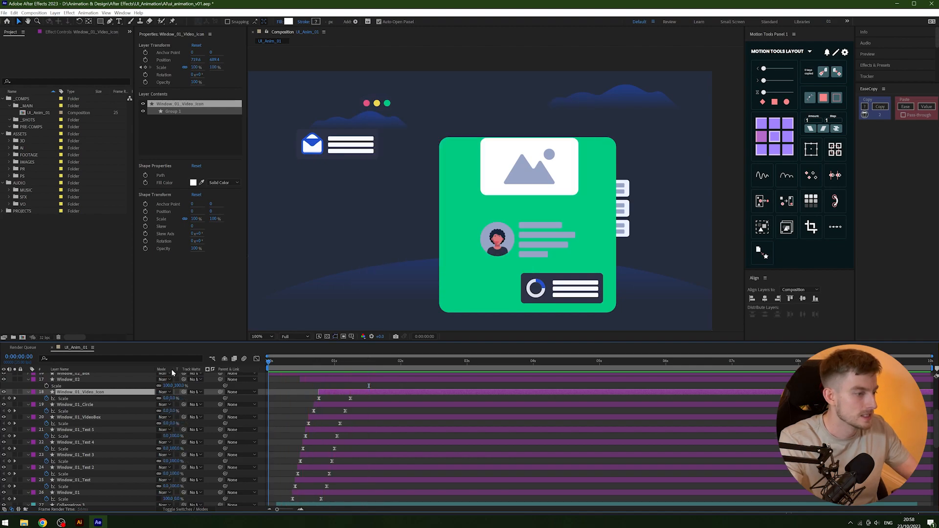
key(space)
Start the Window_02 layer at 0:00:00:21 and place its anchor point at the midpoint of the panel's left edge.
mouse_move(325, 362)
mouse_down()
mouse_move(338, 363)
mouse_move(319, 366)
mouse_up()
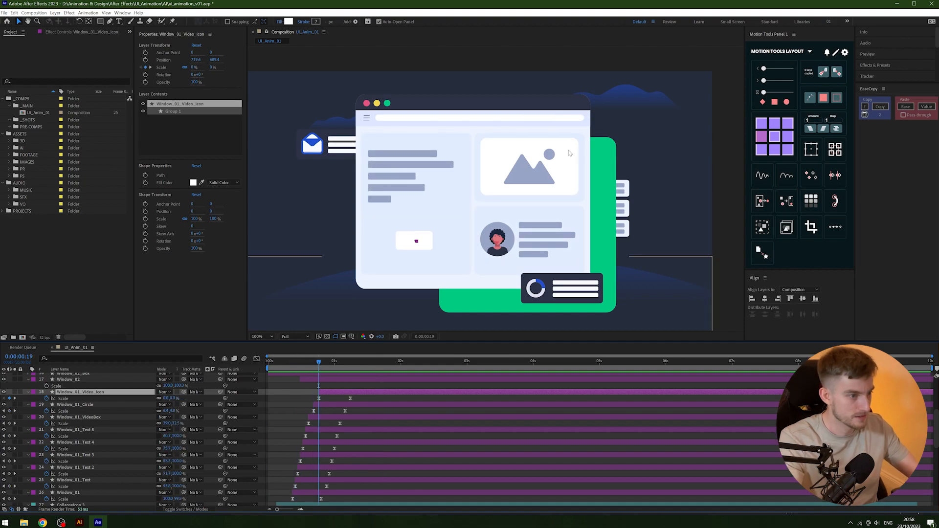
click(514, 198)
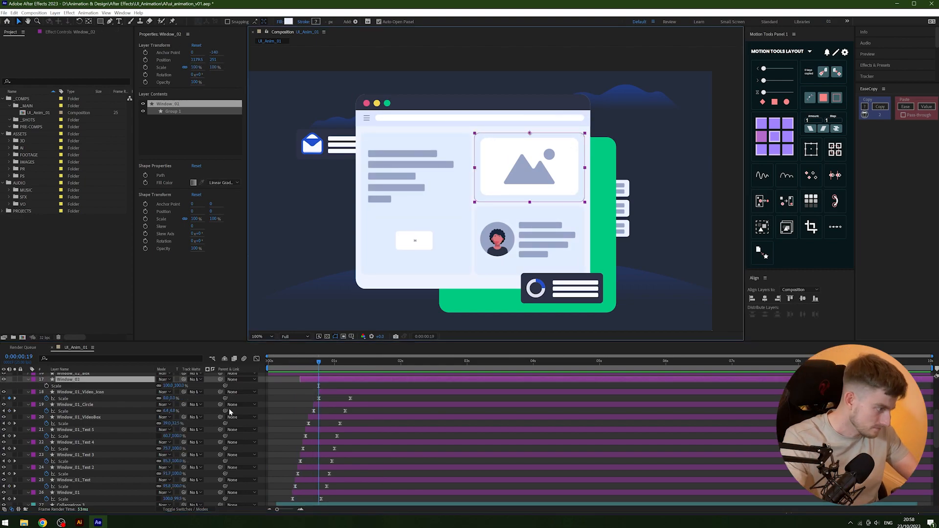
scroll(348, 398, up, 2)
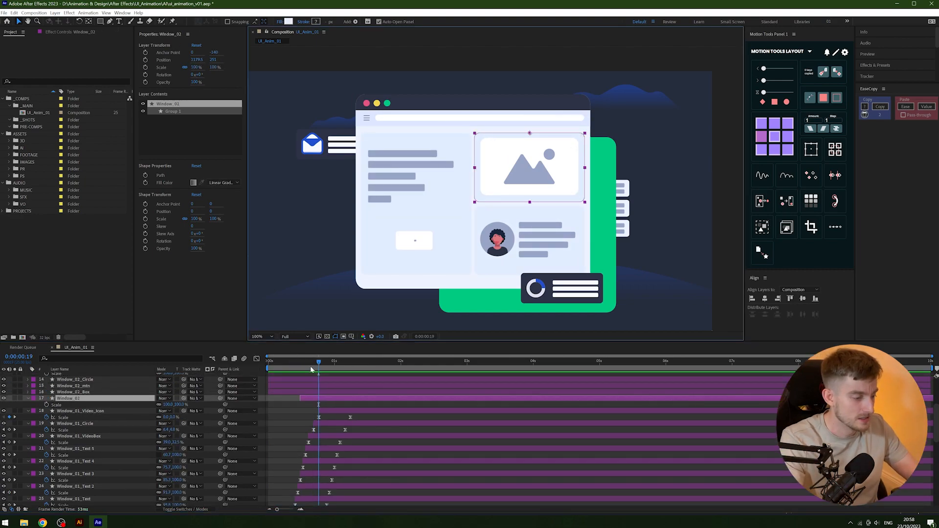
mouse_move(310, 368)
mouse_down()
mouse_move(293, 367)
mouse_move(324, 369)
mouse_up()
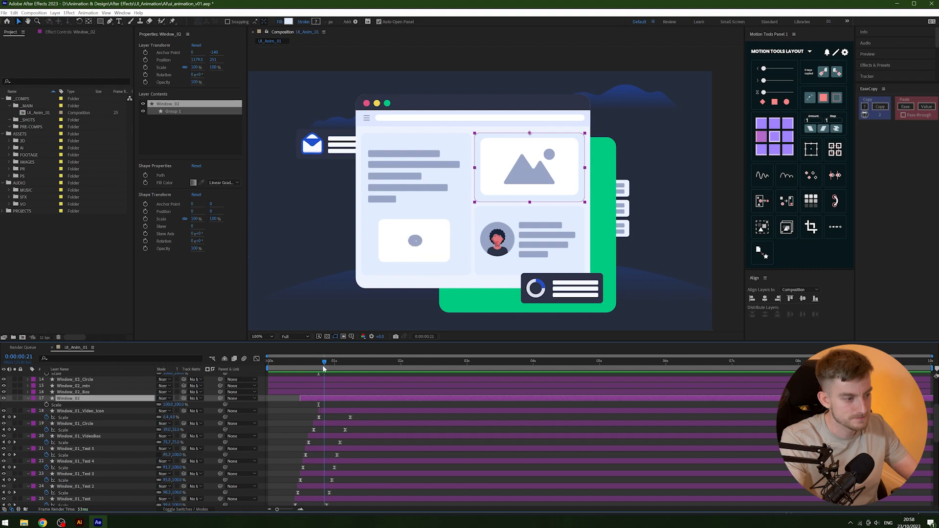
key(alt+shift+p)
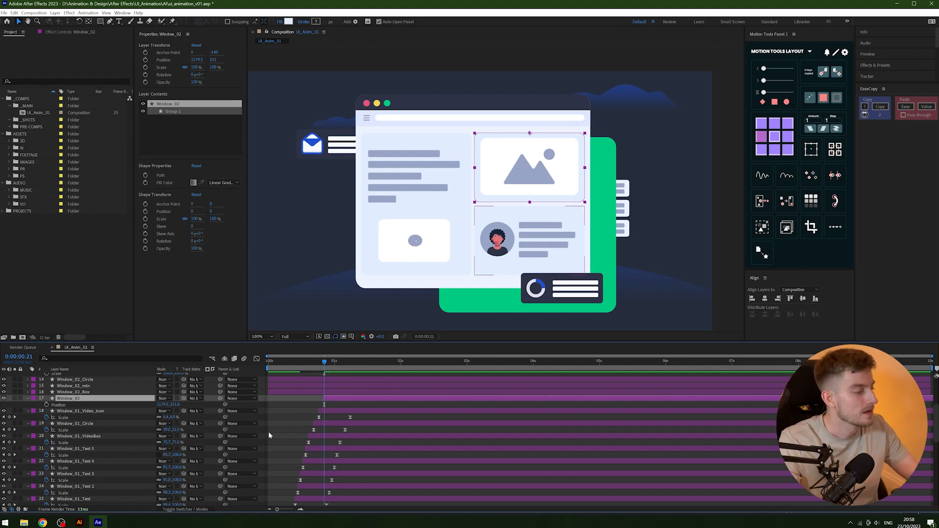
key(alt+shift+s)
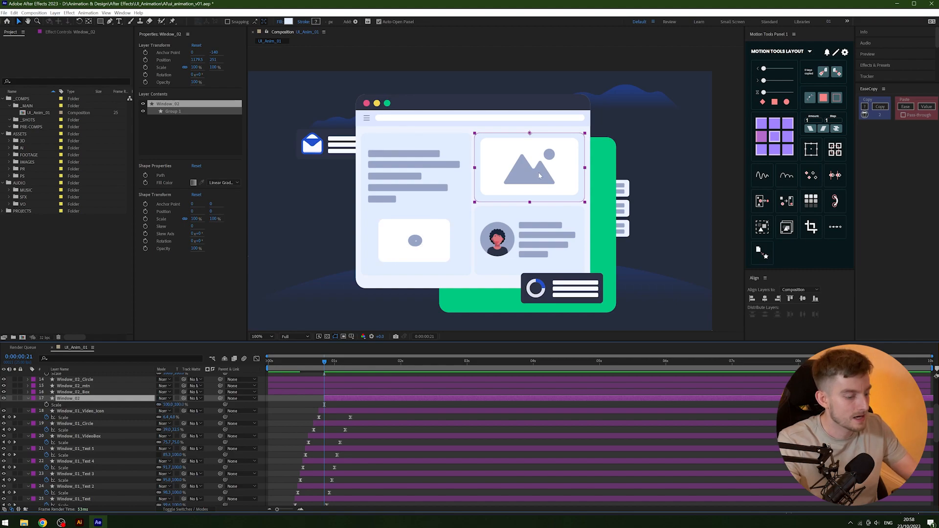
key(y)
drag(530, 133, 475, 168)
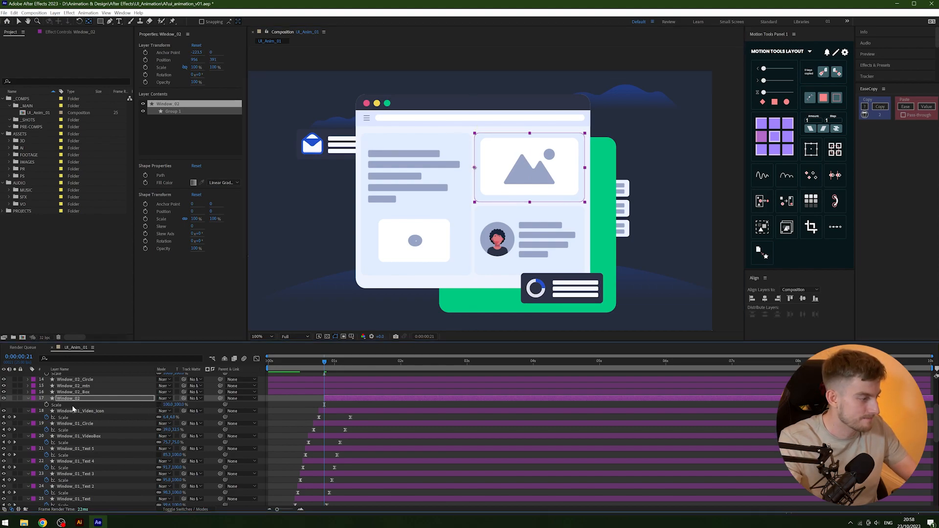
Keyframe the unlinked horizontal Scale of Window_02 from 0% at 0:00:00:21 up to 100% just after one second.
click(46, 405)
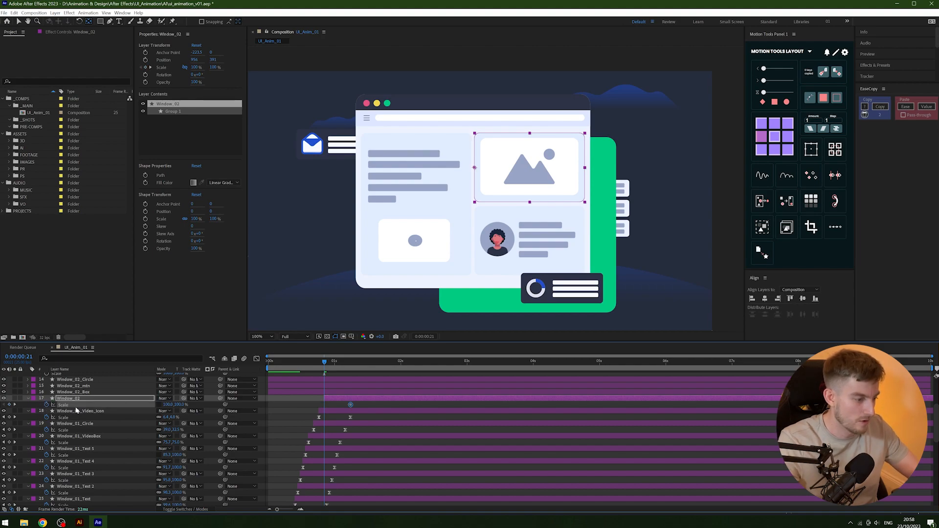
click(166, 405)
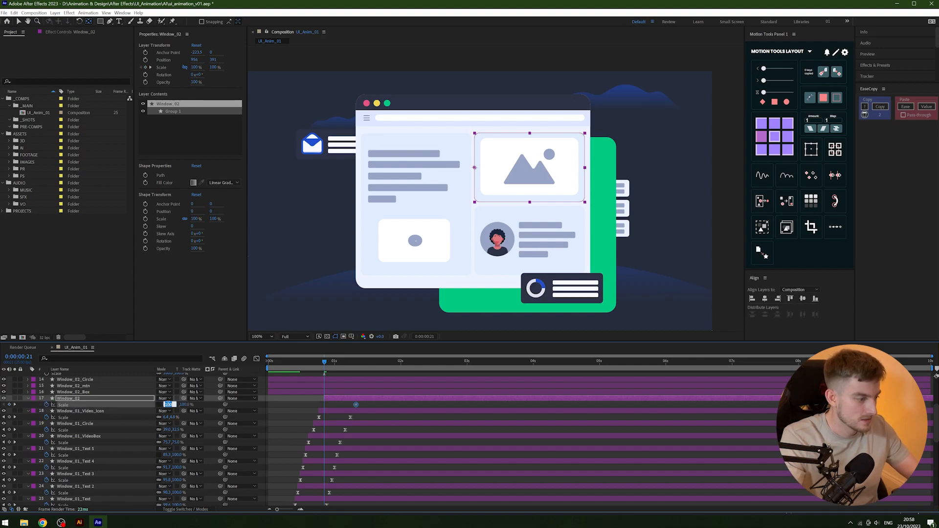
text(0)
key(Return)
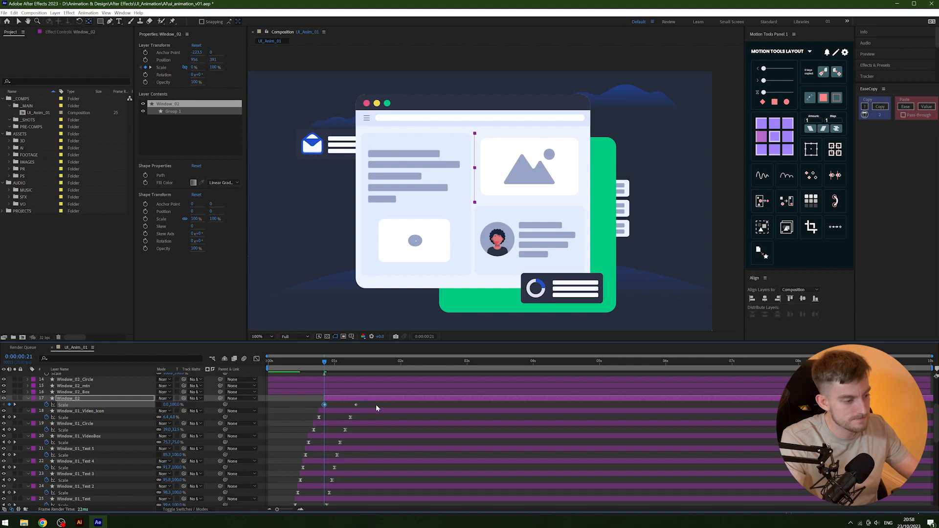
Paste the copied ease onto both Window_02 Scale keyframes and preview the window animation.
drag(376, 406, 314, 418)
drag(374, 406, 313, 407)
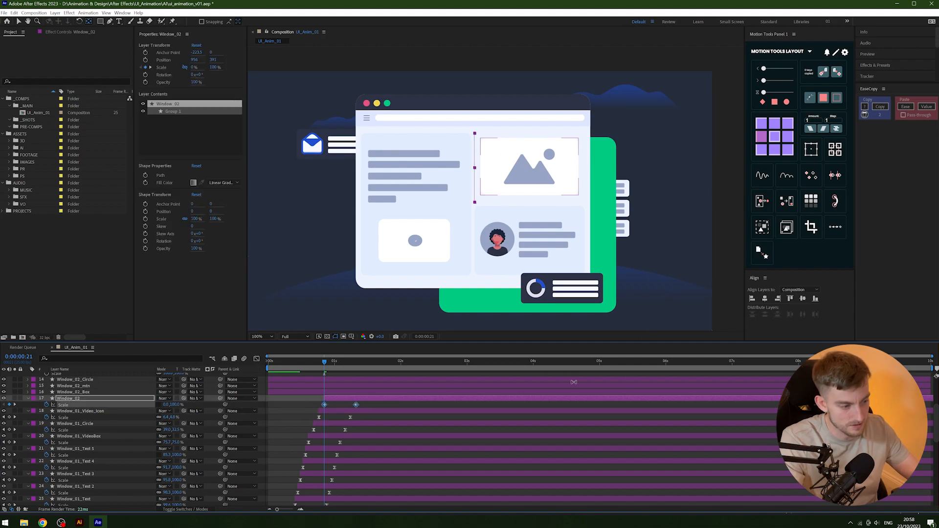
click(905, 106)
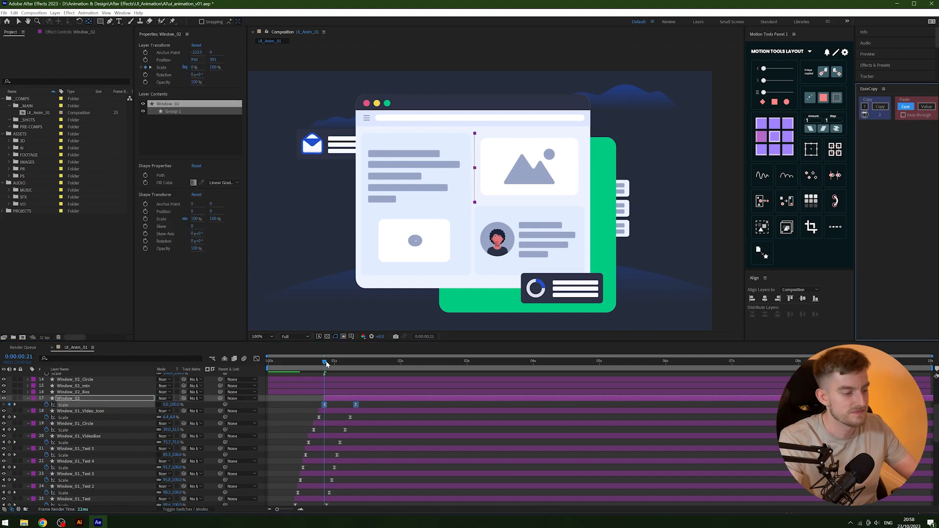
drag(326, 364, 315, 361)
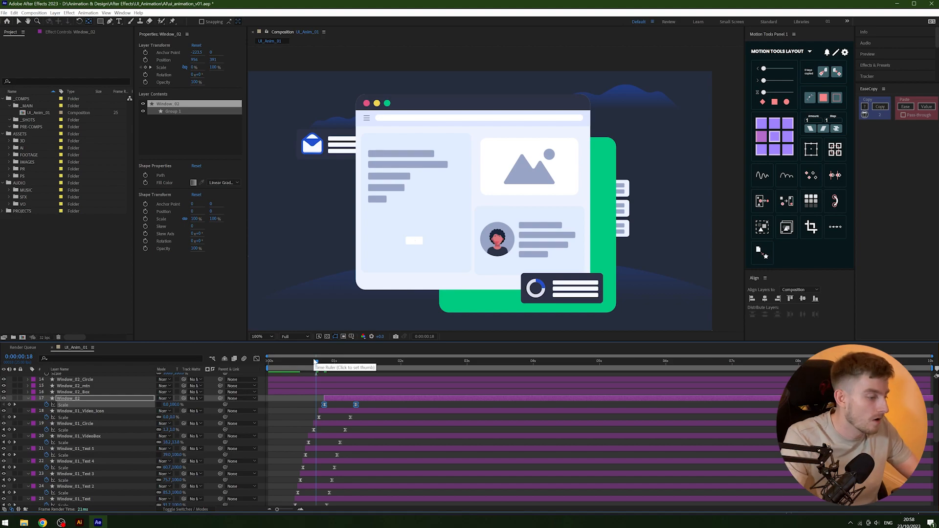
key(space)
click(289, 371)
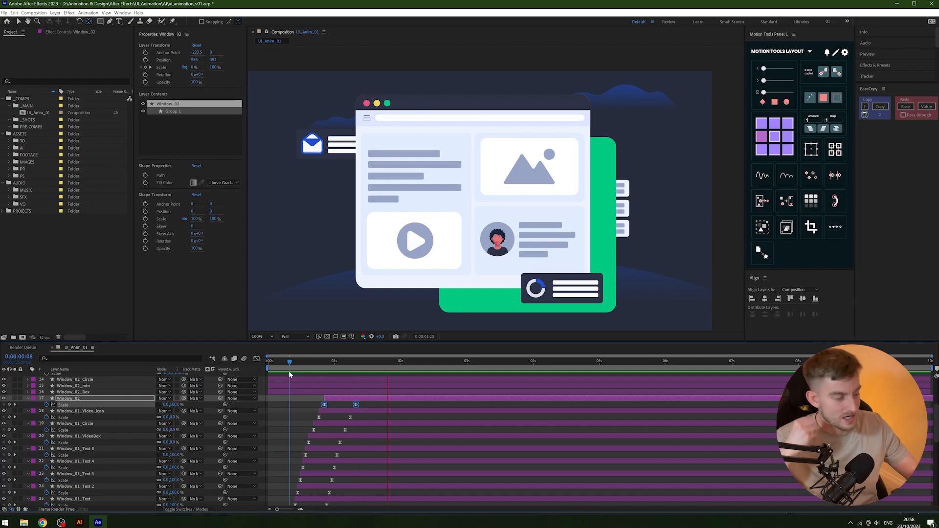
click(300, 363)
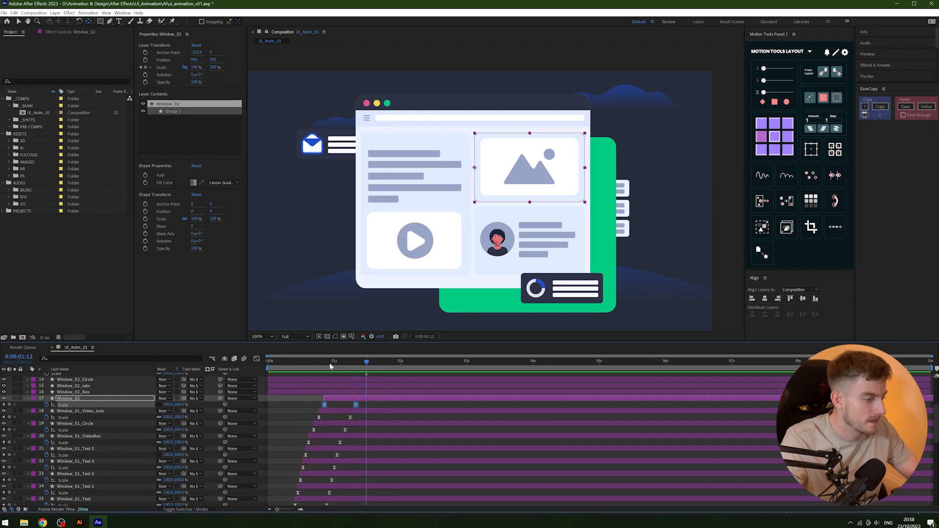
click(302, 362)
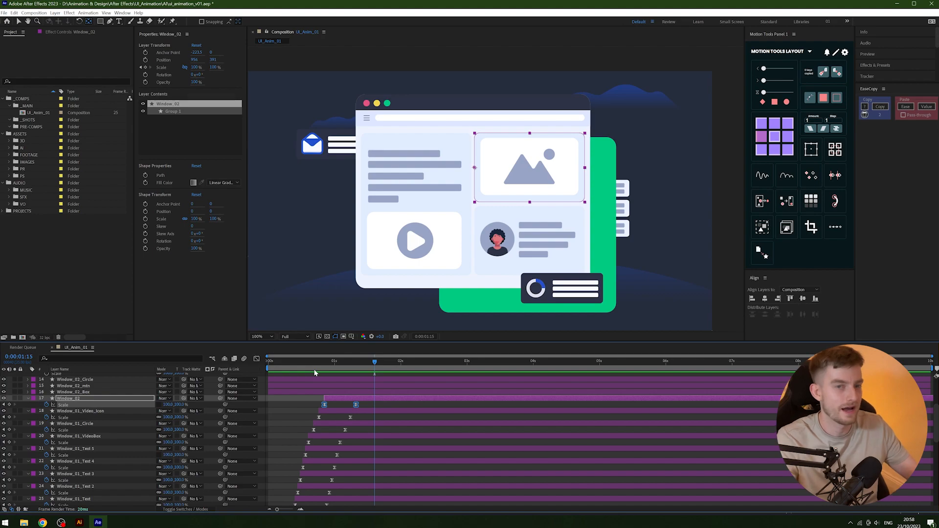
Start the Window_02_Box layer at 0:00:01:02 and reveal its Scale property.
click(327, 363)
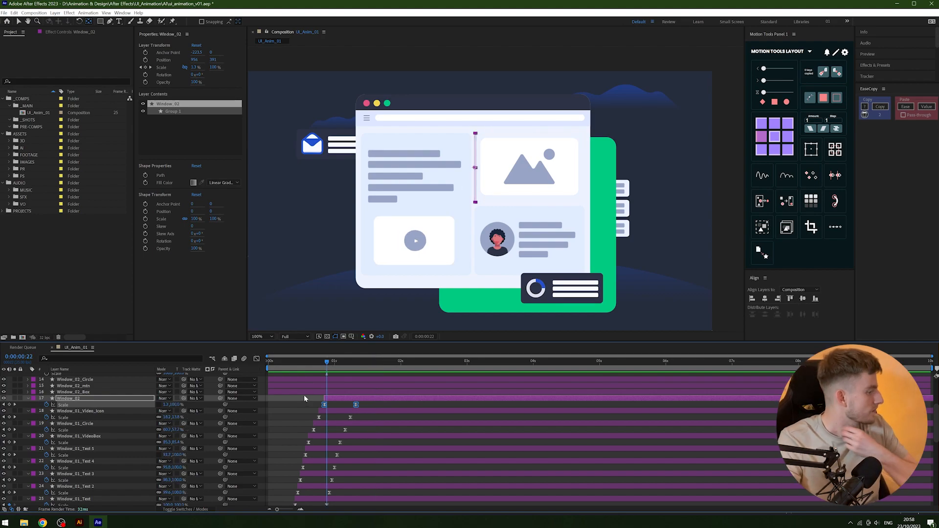
click(311, 400)
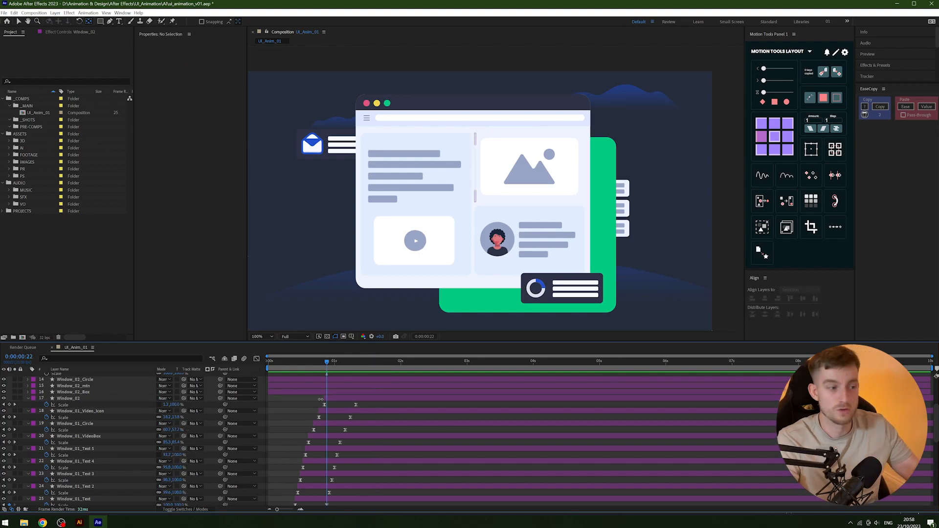
click(334, 391)
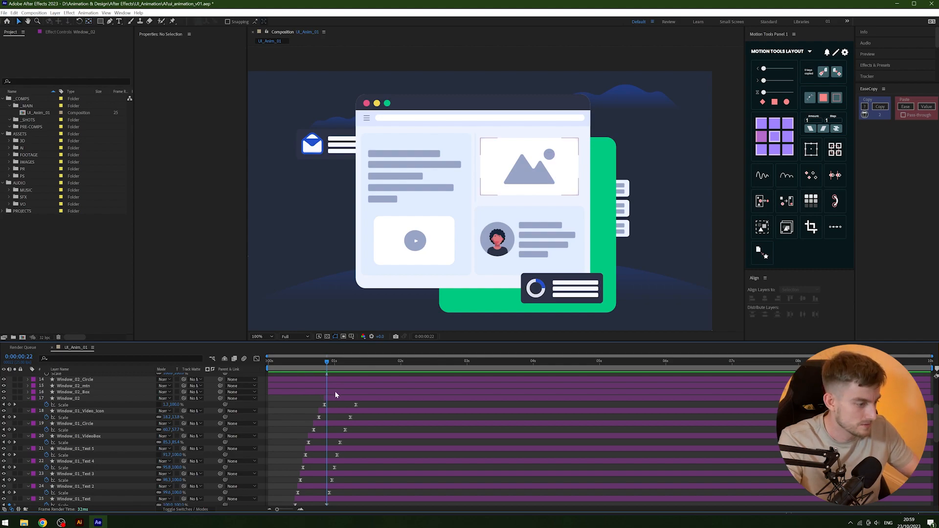
click(324, 361)
key(space)
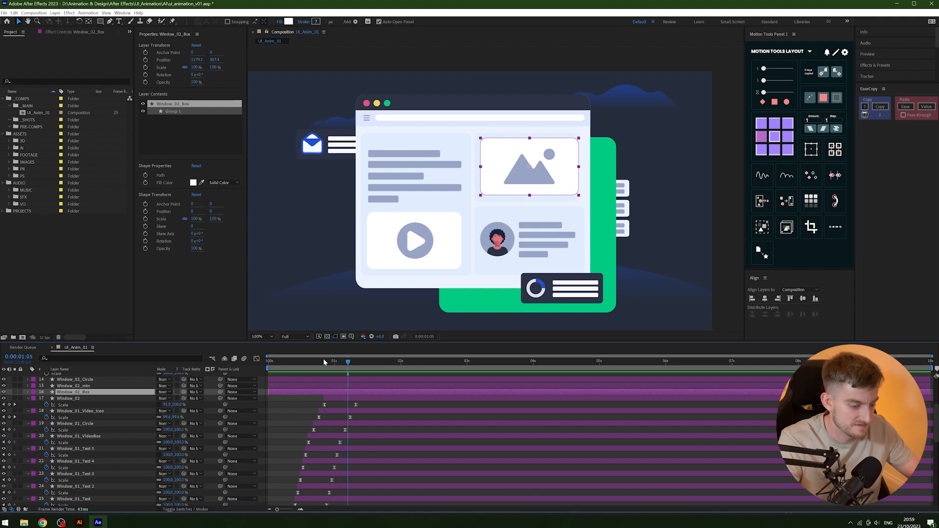
key(Page_Up)
key(Page_Up)
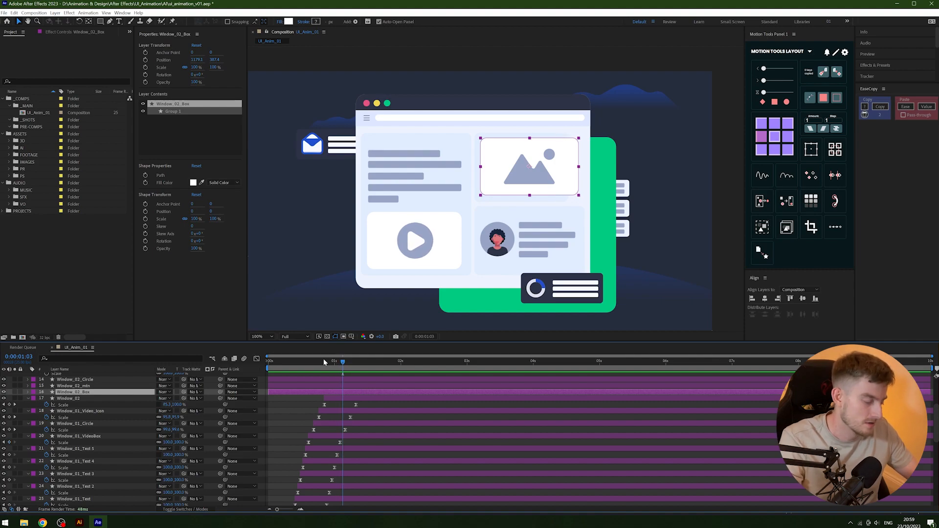
key(Page_Up)
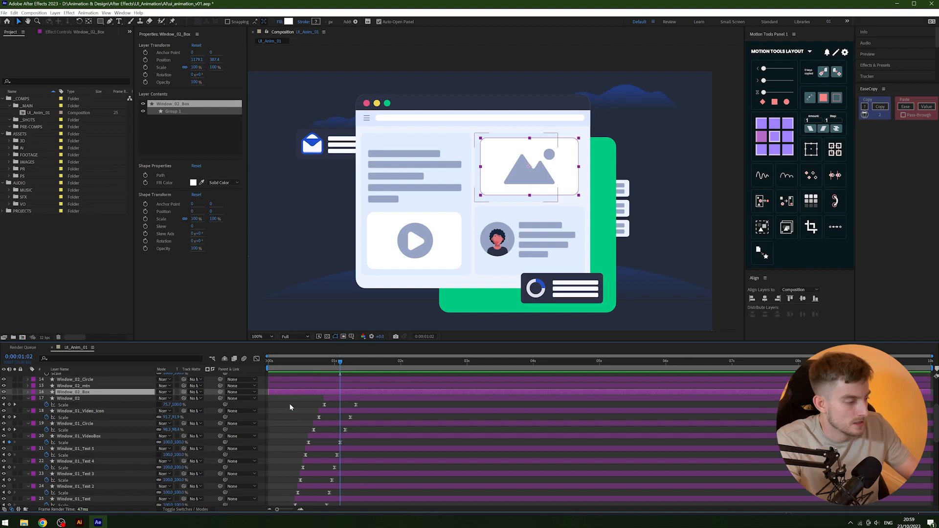
key(s)
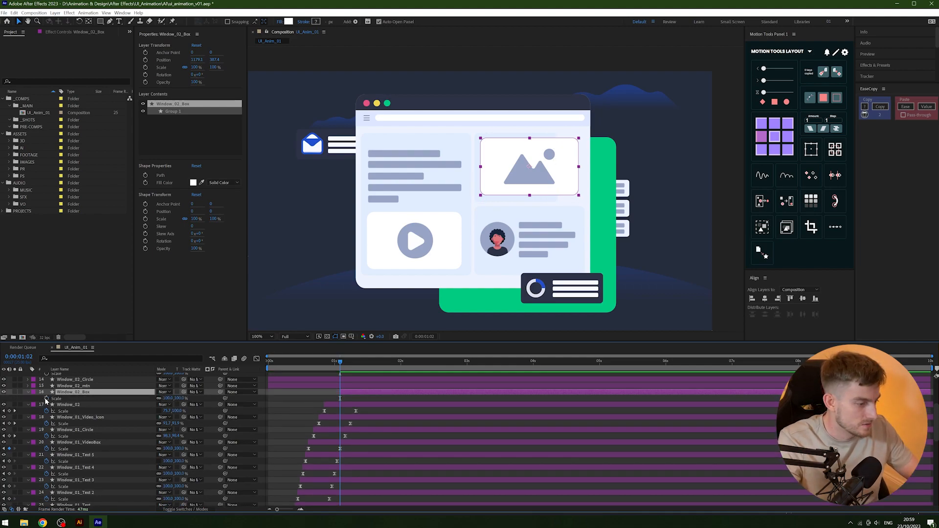
click(47, 398)
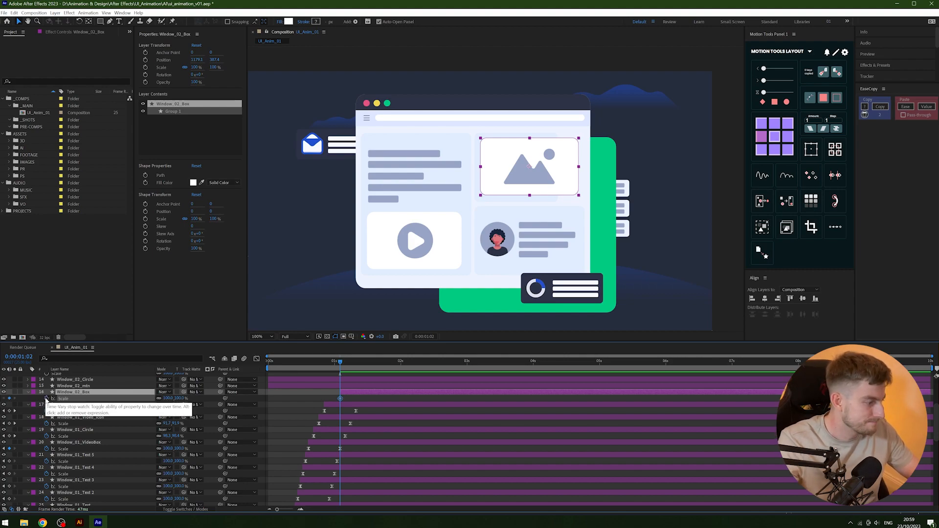
key(alt+shift+Right)
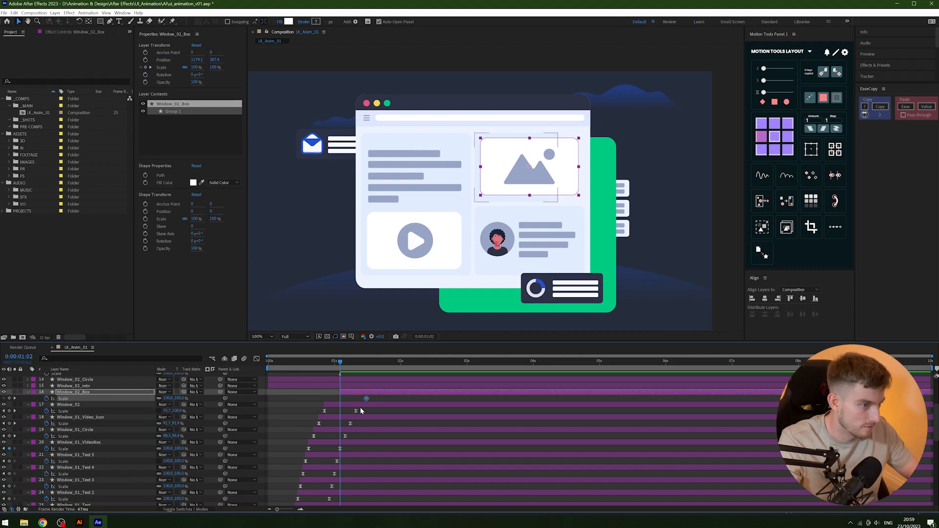
key(Delete)
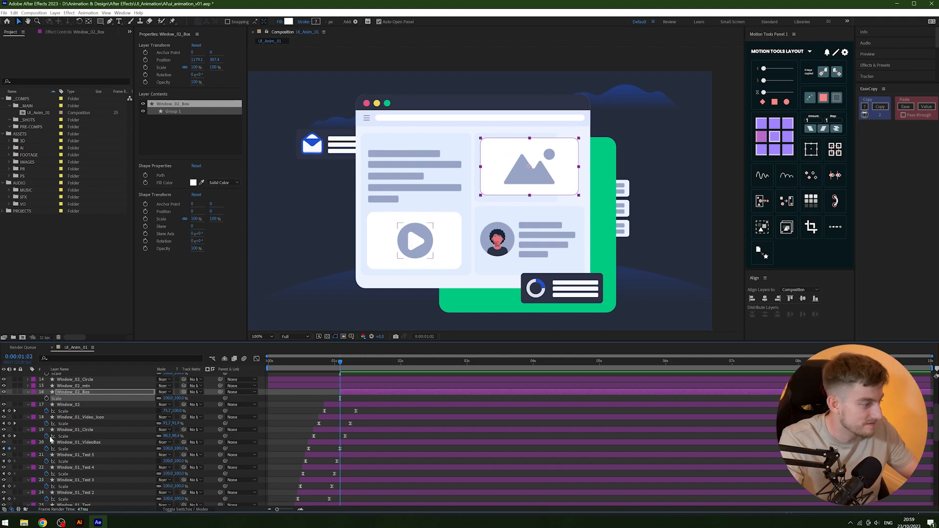
Copy both Scale keyframes from Window_01_Circle and paste them onto Window_02_Box at 0:00:01:02.
click(67, 434)
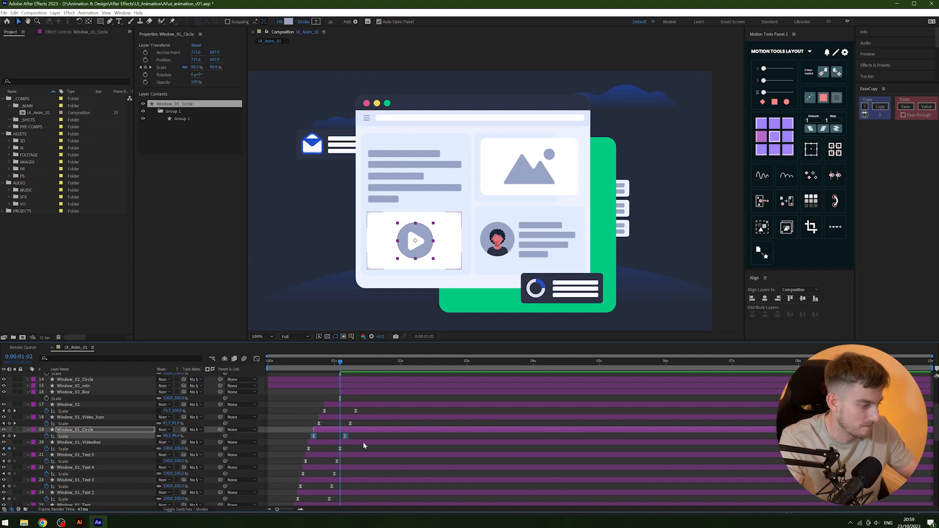
key(ctrl+c)
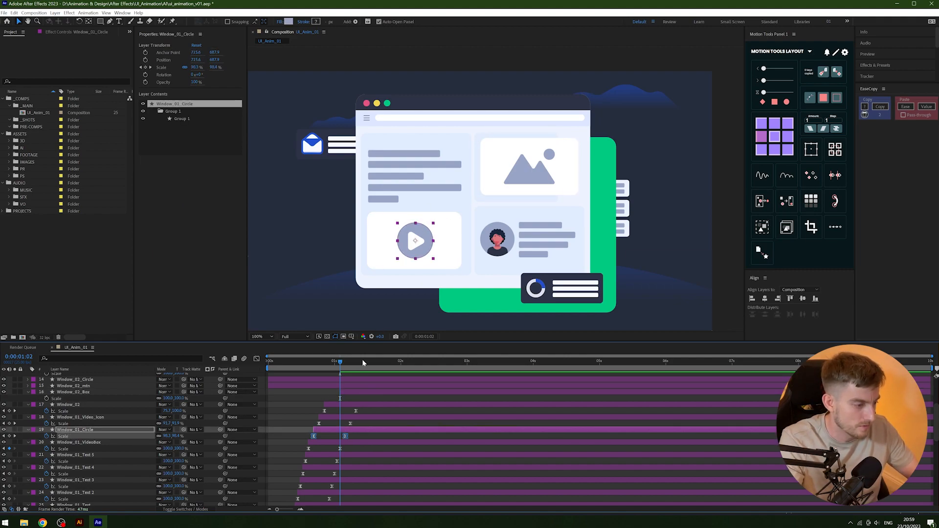
click(350, 391)
key(ctrl+v)
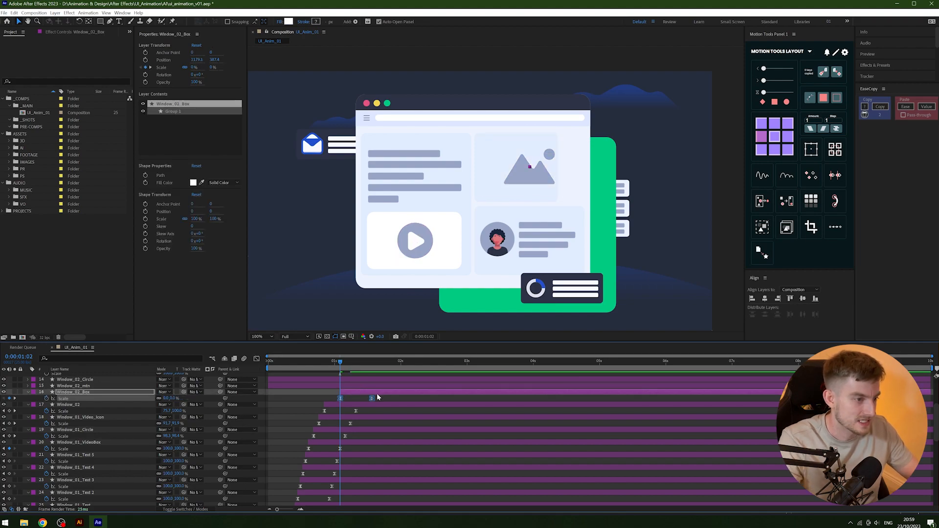
Start Window_02_mtn at 0:00:01:04 and Window_02_Circle at 0:00:01:06, pasting the copied Scale keyframes onto each.
key(Page_Down)
key(Page_Down)
click(374, 386)
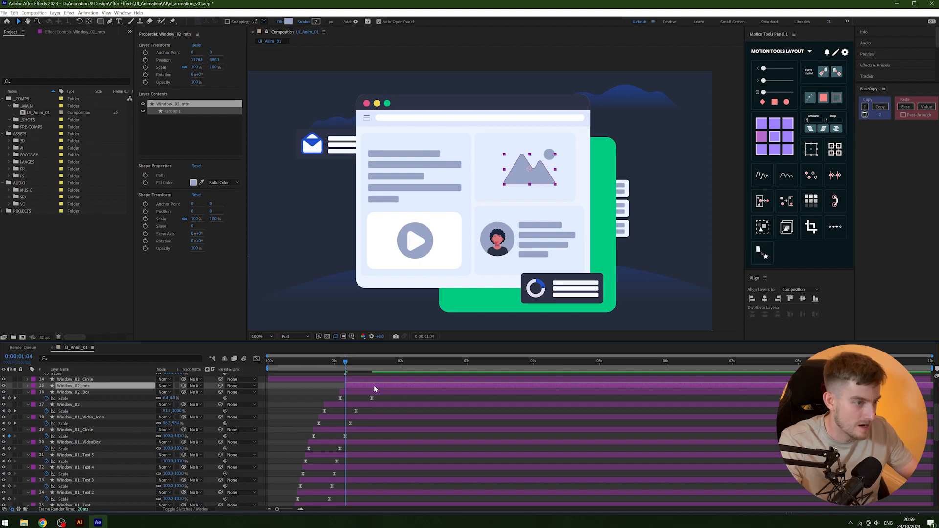
key(ctrl+v)
key(Page_Down)
key(Page_Down)
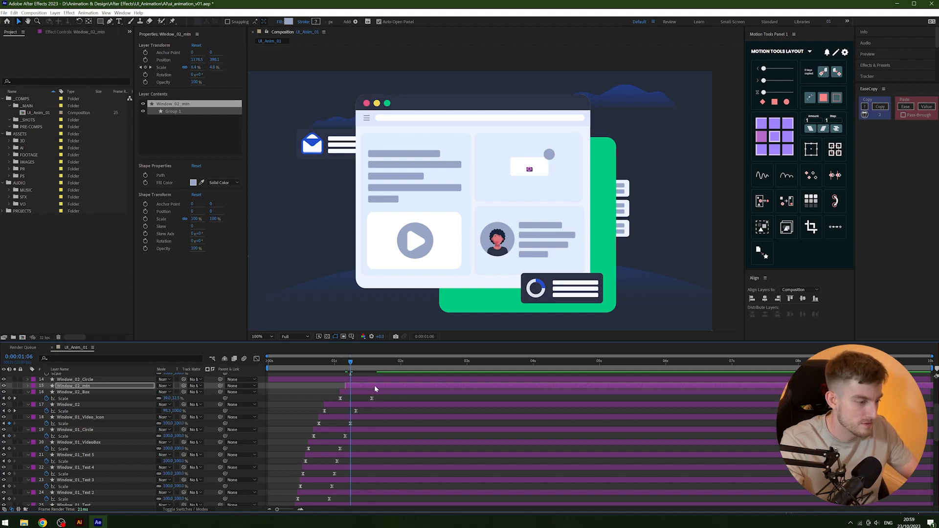
click(367, 379)
key(ctrl+v)
Preview the animation, finally from the first frame, to check how the Window_02 image elements pop in.
drag(352, 361, 296, 362)
key(space)
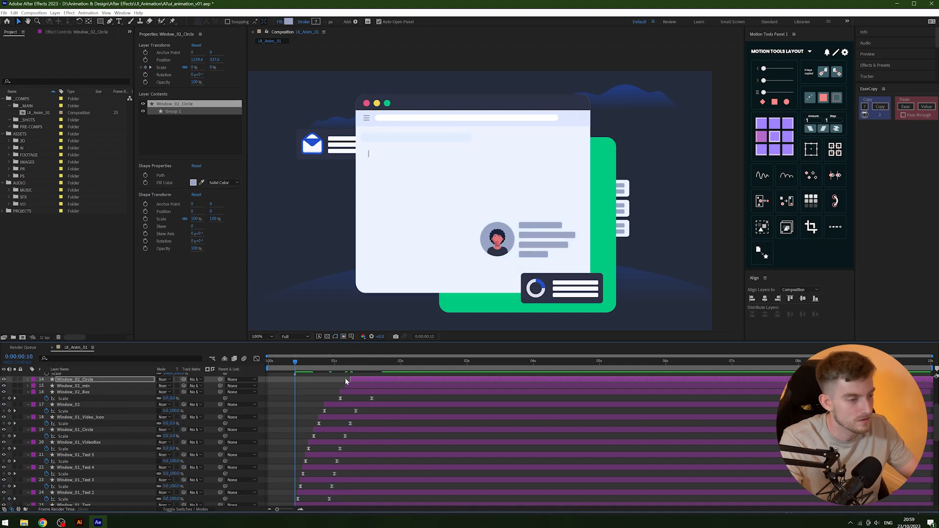
key(space)
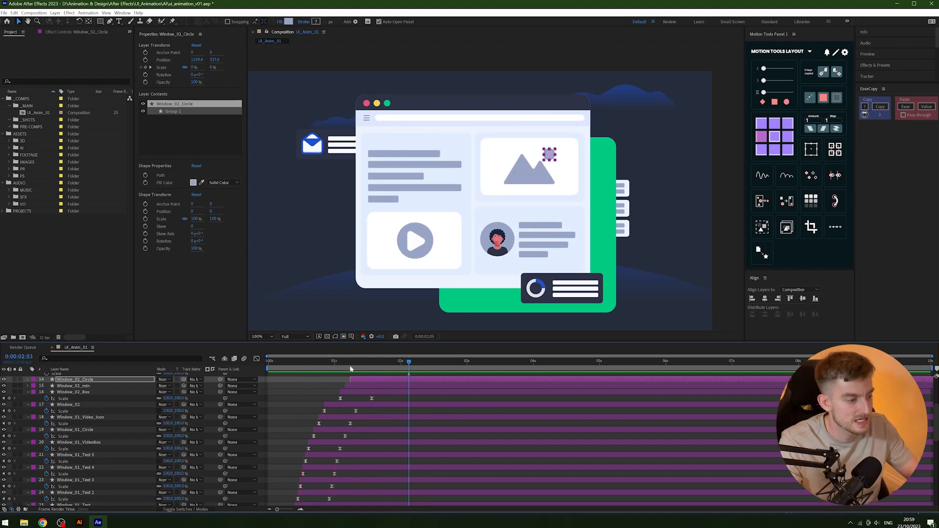
drag(351, 363, 235, 366)
key(space)
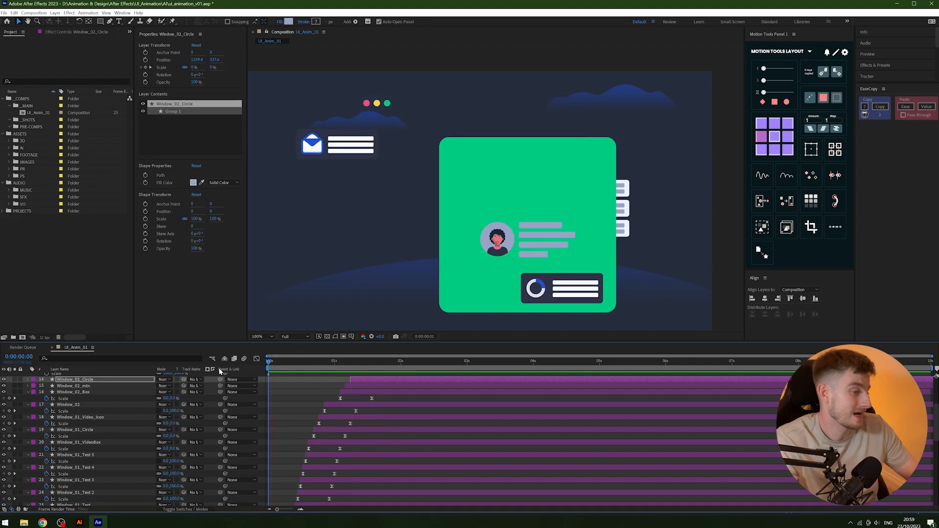
key(space)
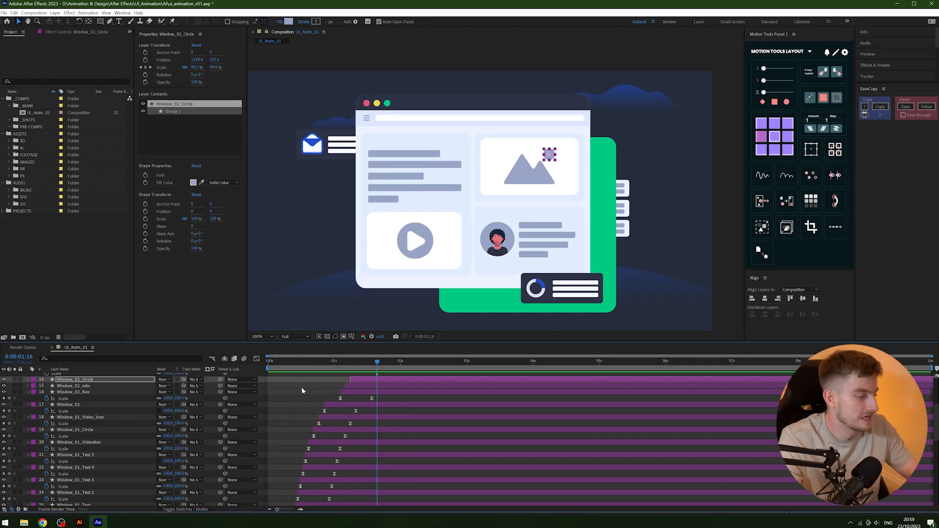
Shift Window_02_Box, Window_02_mtn and Window_02_Circle together five frames earlier so the box starts at 0:00:00:22.
scroll(362, 400, up, 1)
click(360, 409)
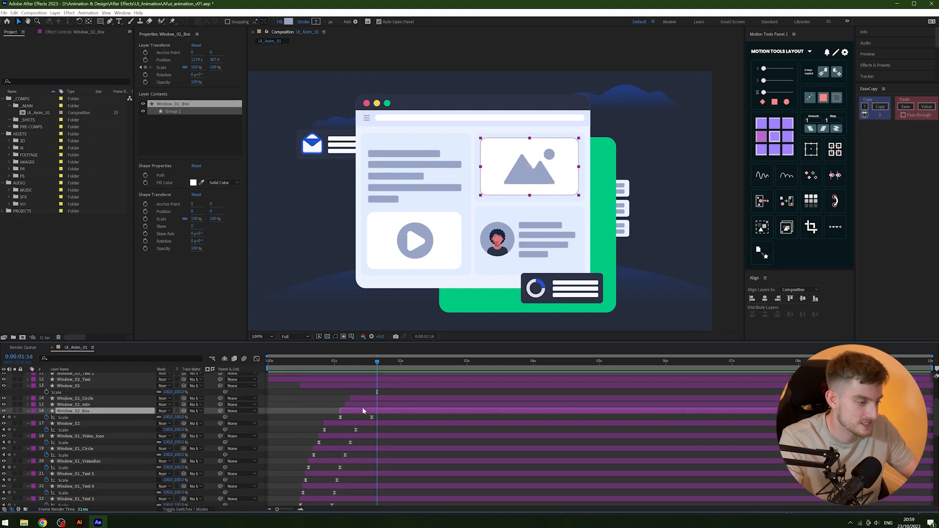
shift+click(369, 398)
drag(369, 403, 358, 403)
key(space)
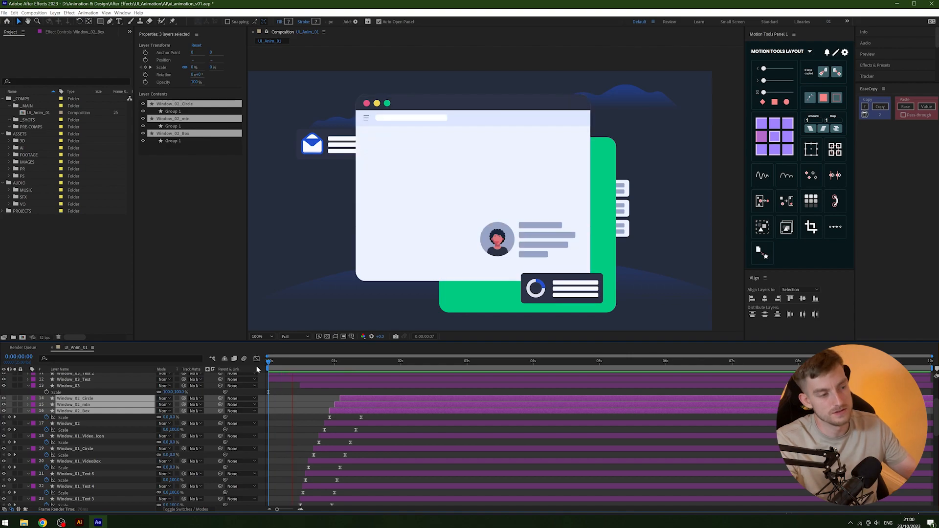
key(space)
key(alt+Page_Up)
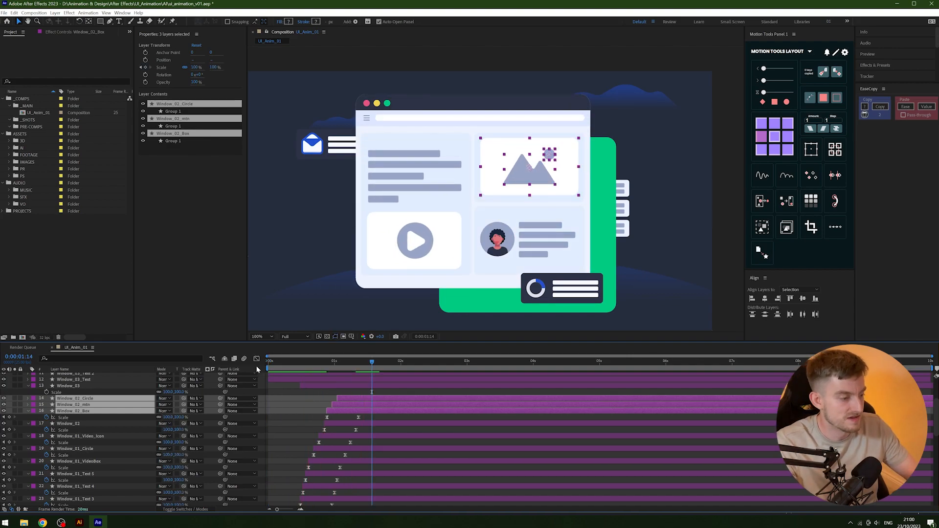
Replay the animation from the beginning several times to judge the timing of the Window_02 elements.
key(space)
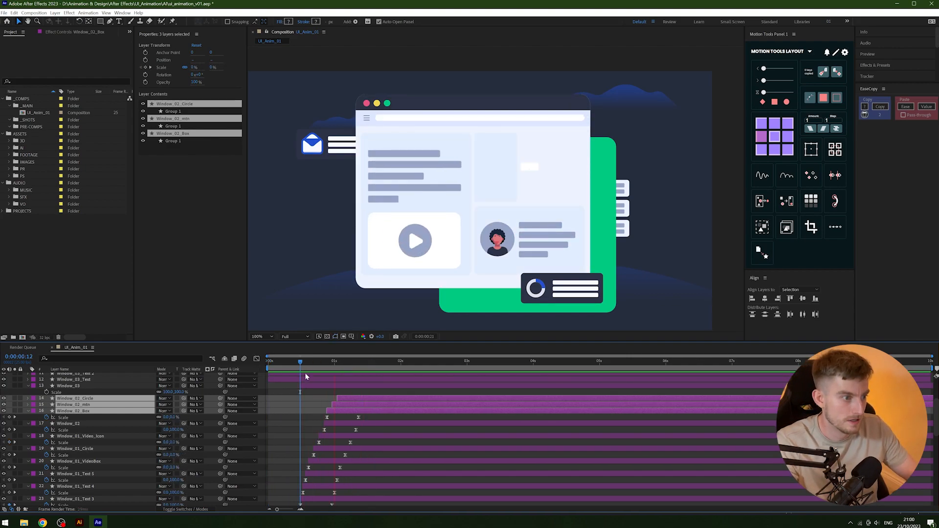
key(space)
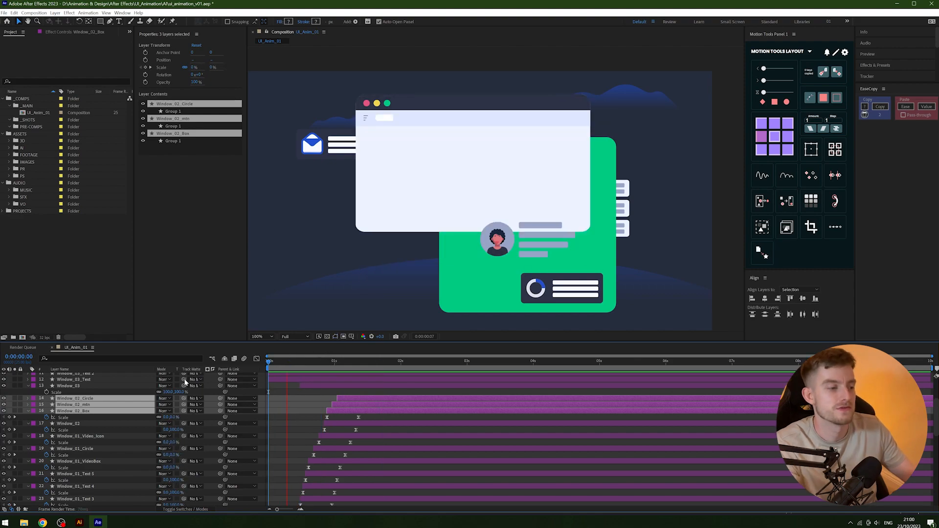
key(space)
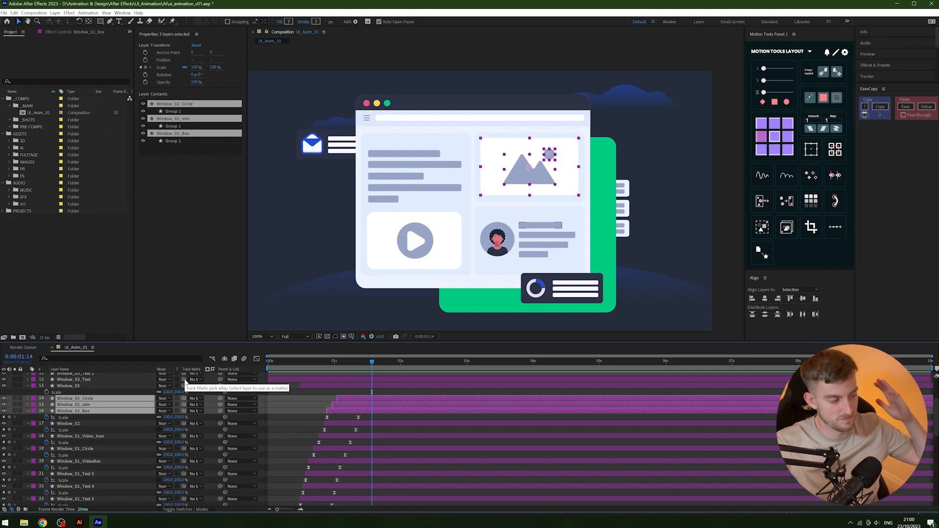
drag(316, 363, 241, 370)
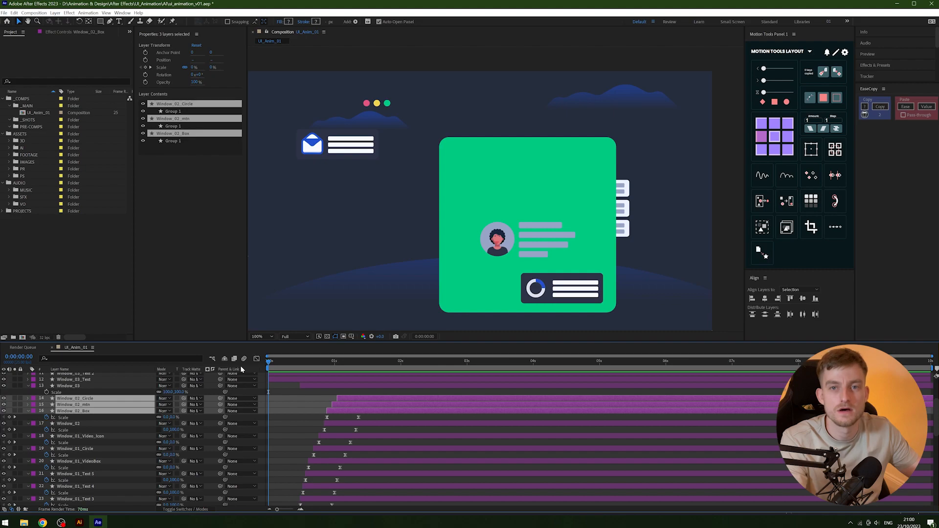
key(space)
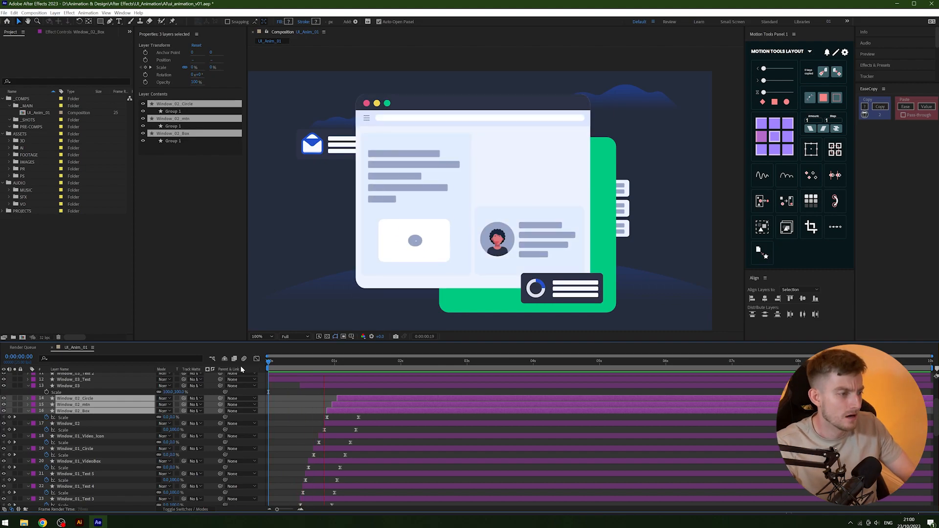
drag(337, 362, 301, 362)
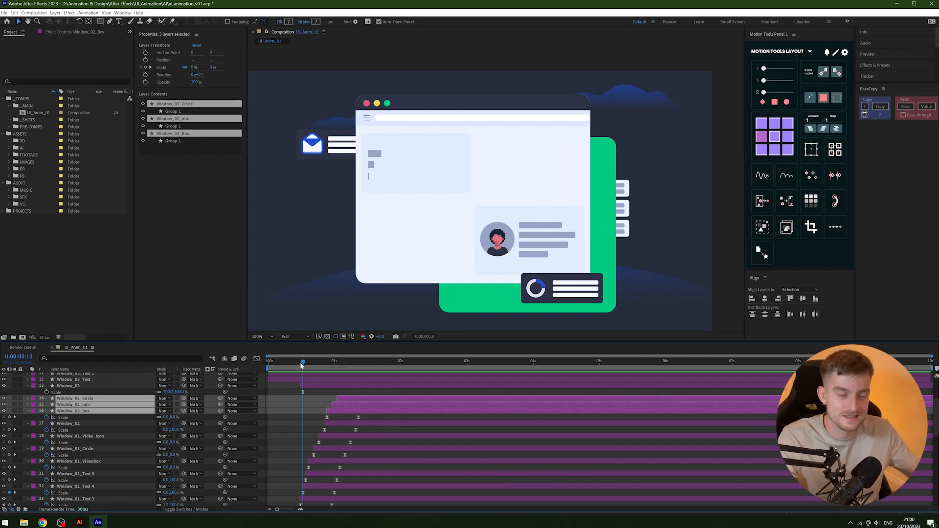
drag(302, 363, 188, 365)
key(space)
key(space)
key(space)
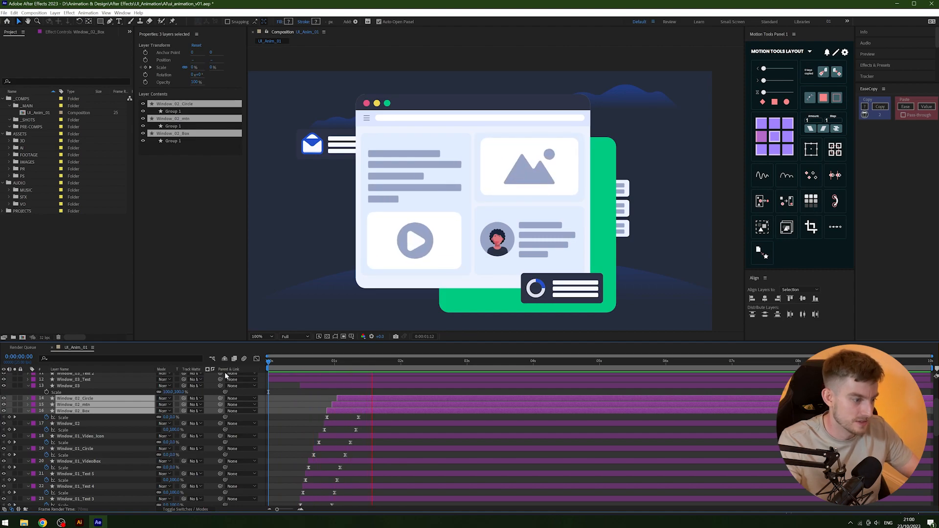
Move the three selected Window_02 box, mountain and circle layers one frame earlier and preview from the beginning.
key(space)
drag(302, 364, 256, 362)
key(space)
key(space)
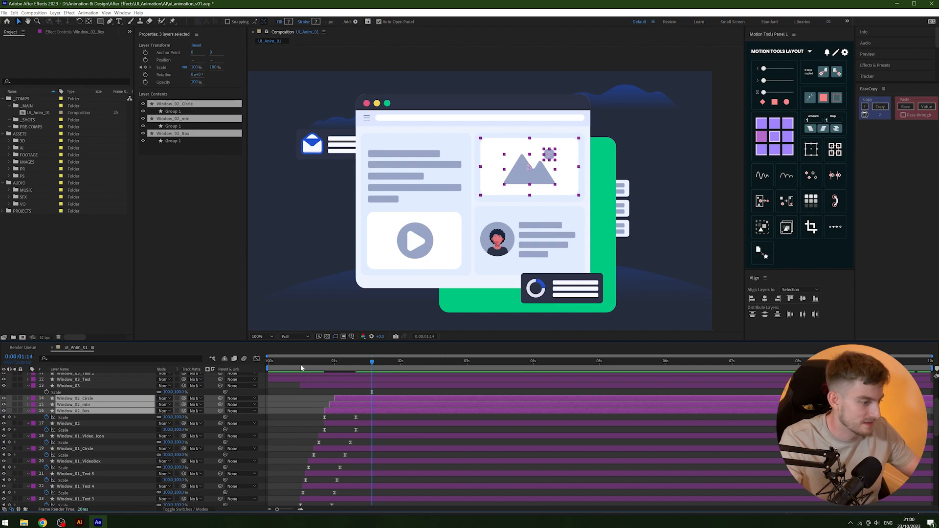
Move the Window_02 panel layer one frame earlier and preview from the beginning.
click(337, 424)
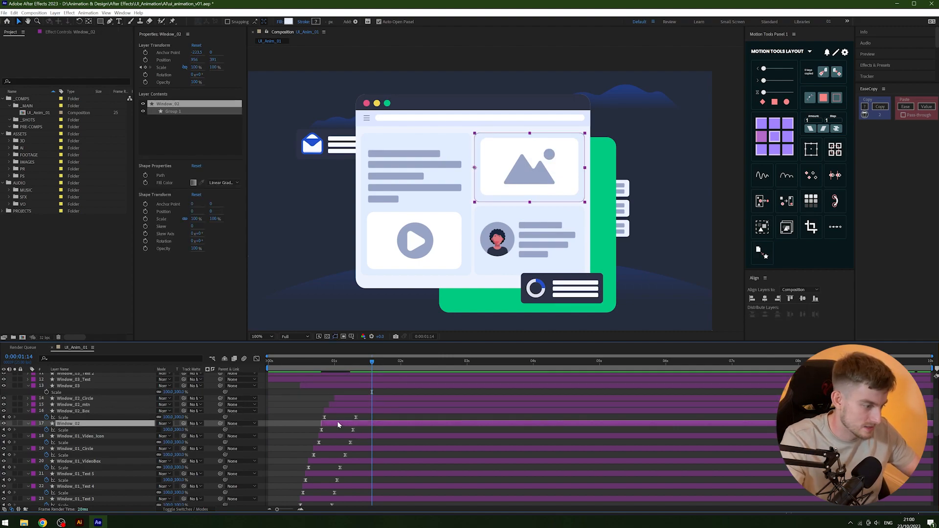
drag(334, 364, 271, 372)
key(space)
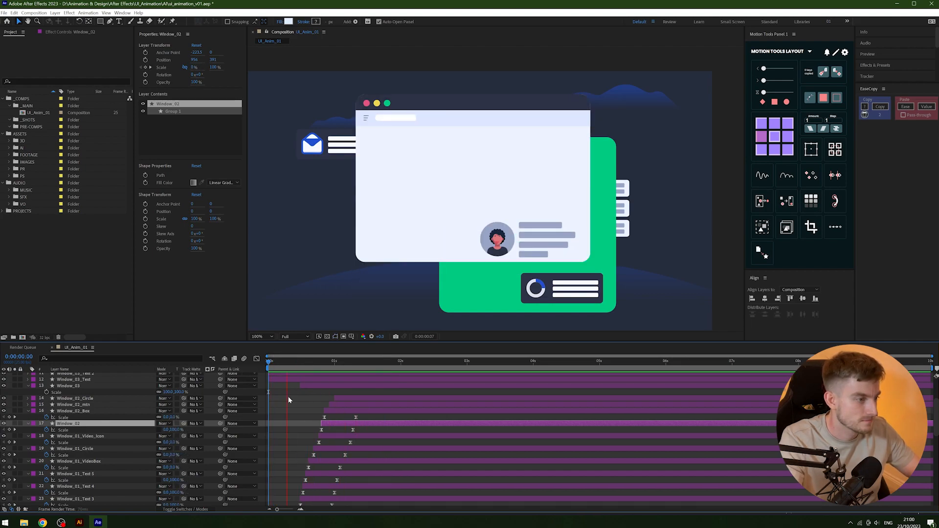
Shift the Window_02 panel, box, mountain and circle layers together two frames earlier and preview the animation.
shift+click(346, 398)
key(alt+Page_Up)
key(alt+Page_Up)
drag(333, 365, 238, 366)
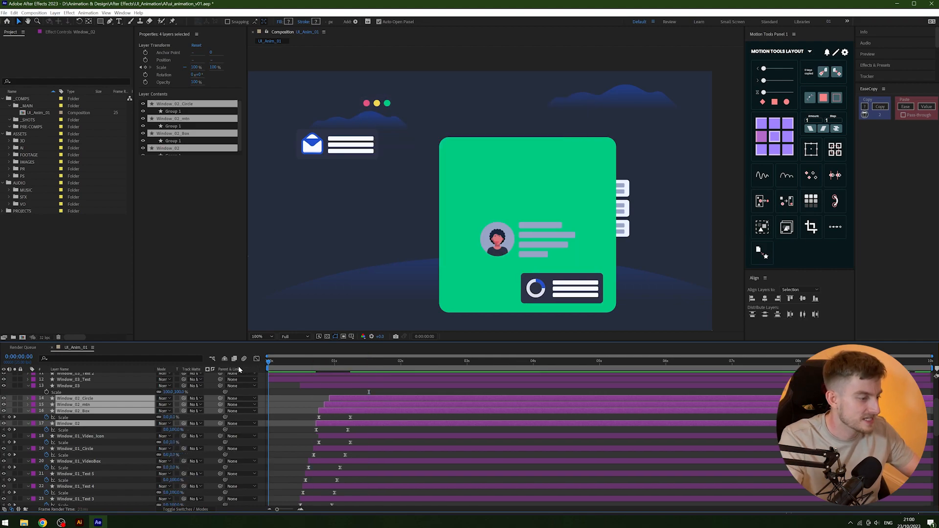
key(space)
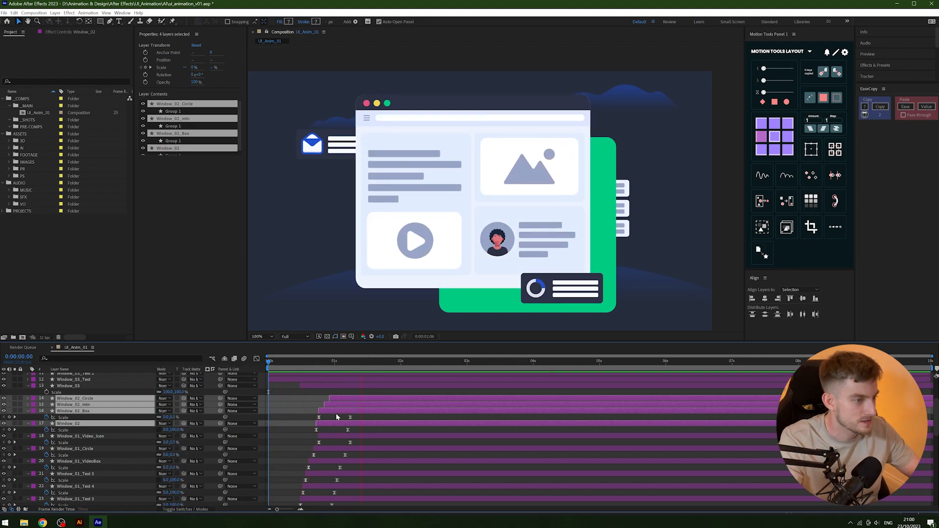
Nudge the four selected Window_02 layers one more frame earlier and replay the animation.
key(alt+Page_Up)
drag(317, 365, 285, 363)
key(space)
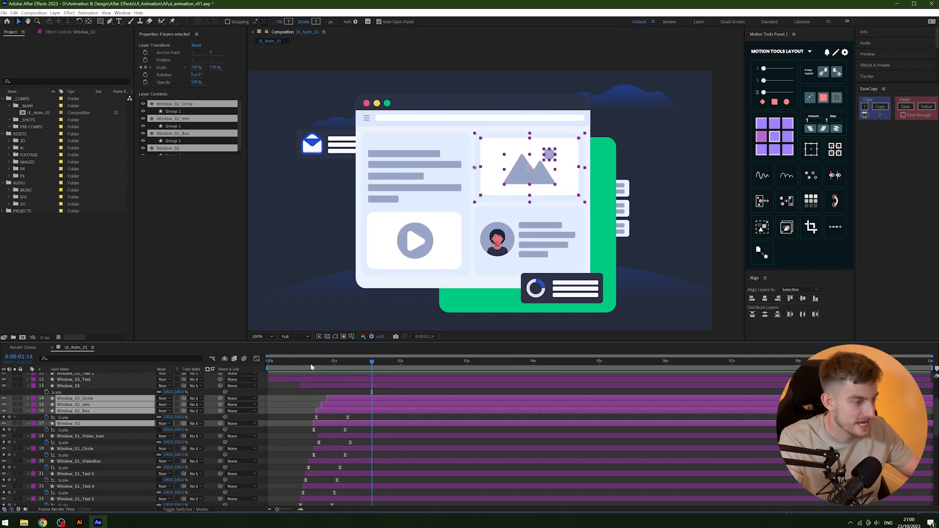
Move the four selected Window_02 layers one frame later and replay the animation from 0:00:00:12.
click(268, 367)
key(space)
key(space)
drag(302, 365, 299, 365)
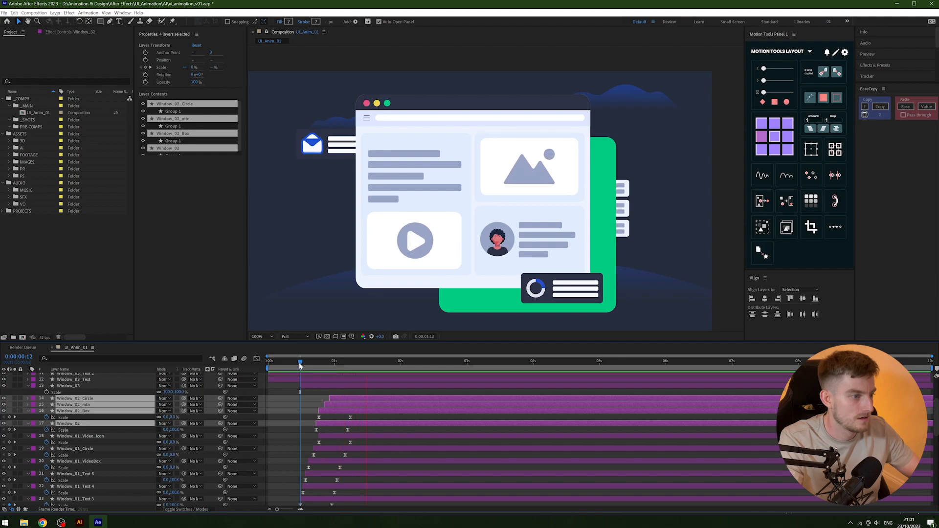
key(space)
key(space)
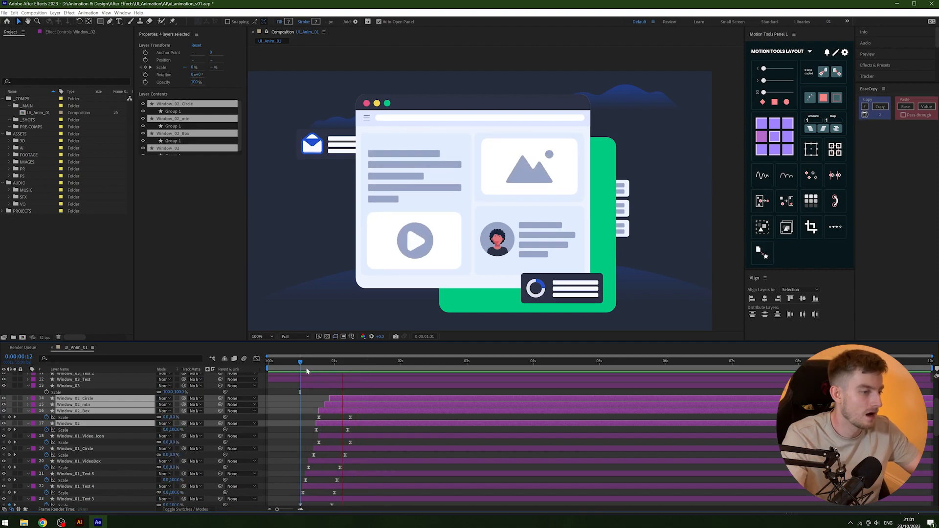
Examine the frames around 0:00:00:23, checking how the Window_02 box scales in relative to the edge of its panel.
click(352, 393)
scroll(317, 399, up, 1)
click(106, 398)
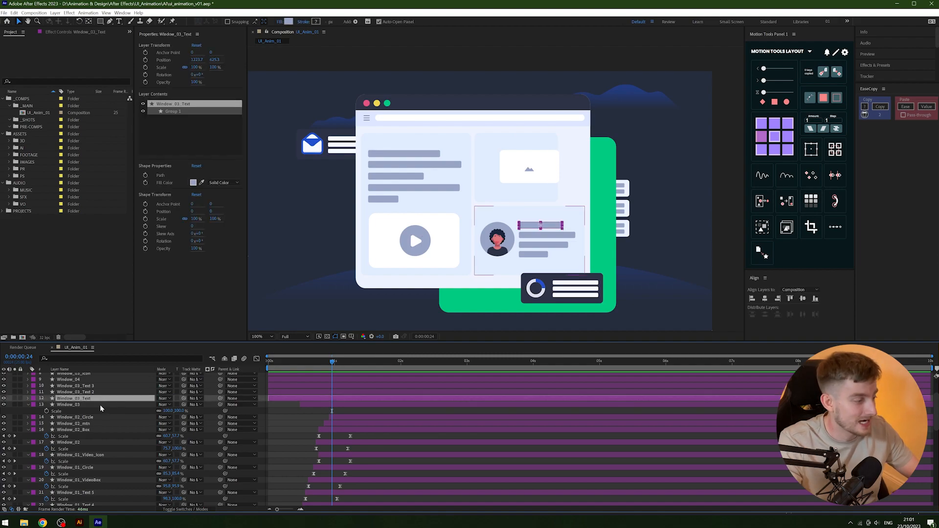
click(101, 405)
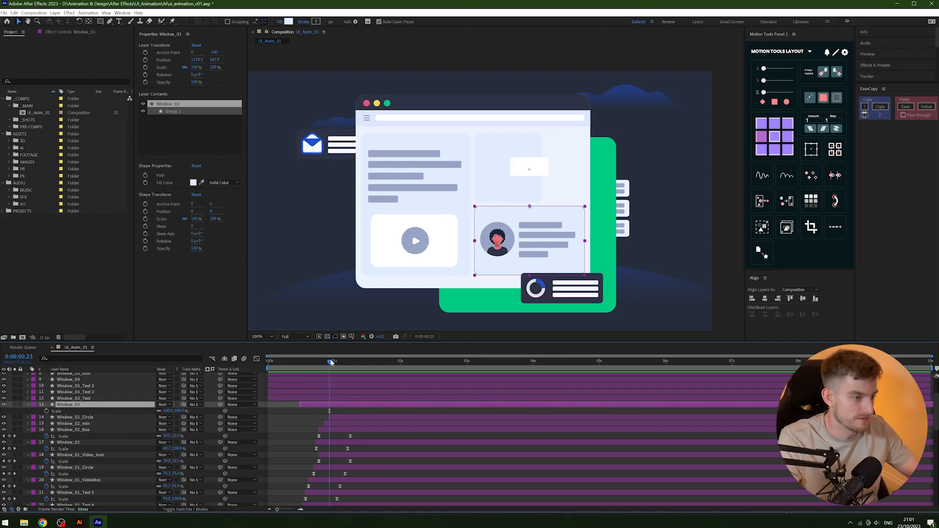
key(Page_Down)
key(Page_Up)
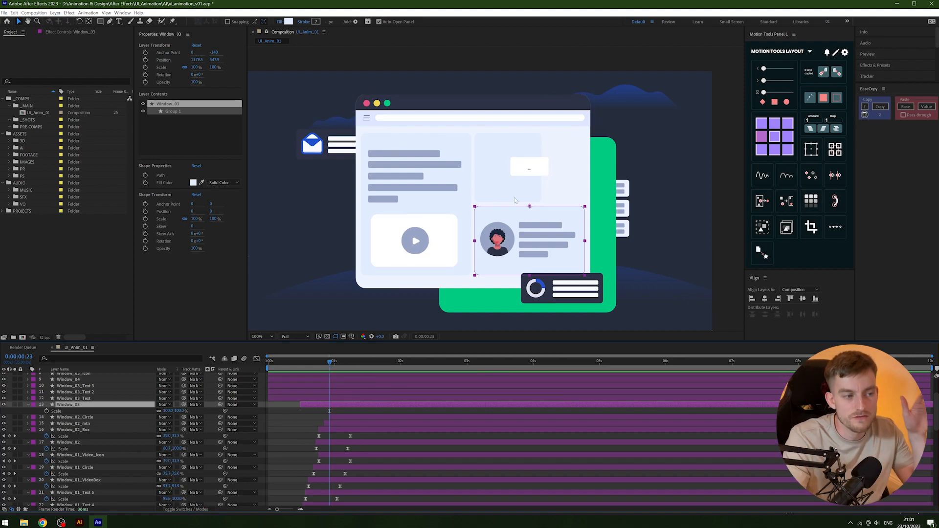
click(544, 171)
click(541, 168)
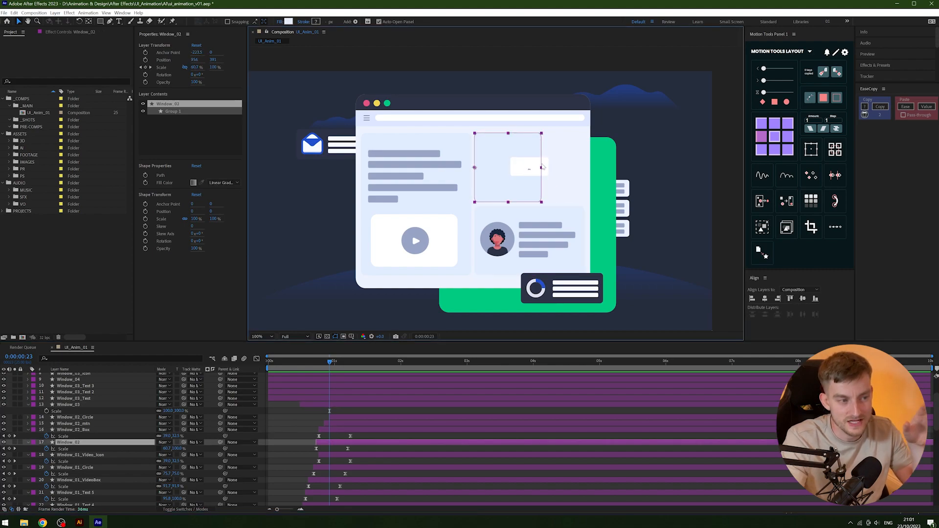
click(544, 167)
click(544, 168)
click(544, 168)
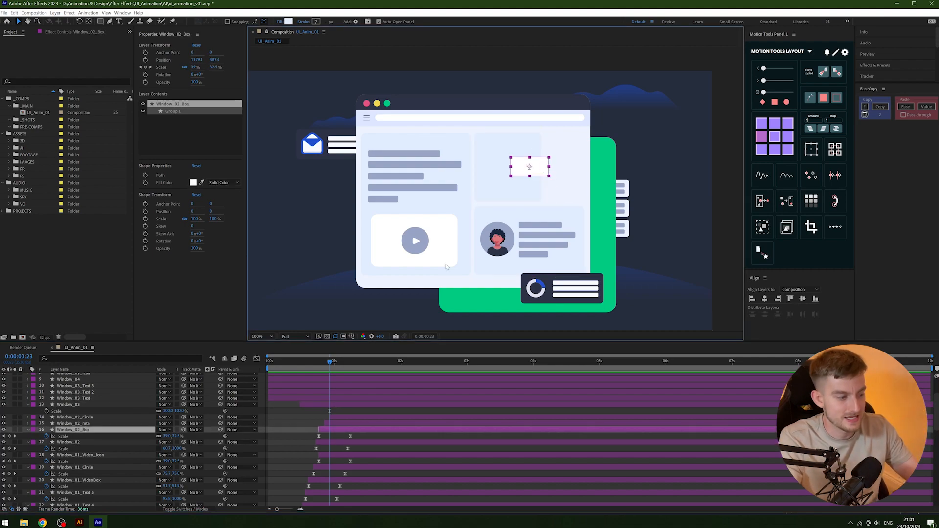
Preview the animation from 0:00:00:06 to check the Window_02 pop-in timing.
click(284, 366)
key(space)
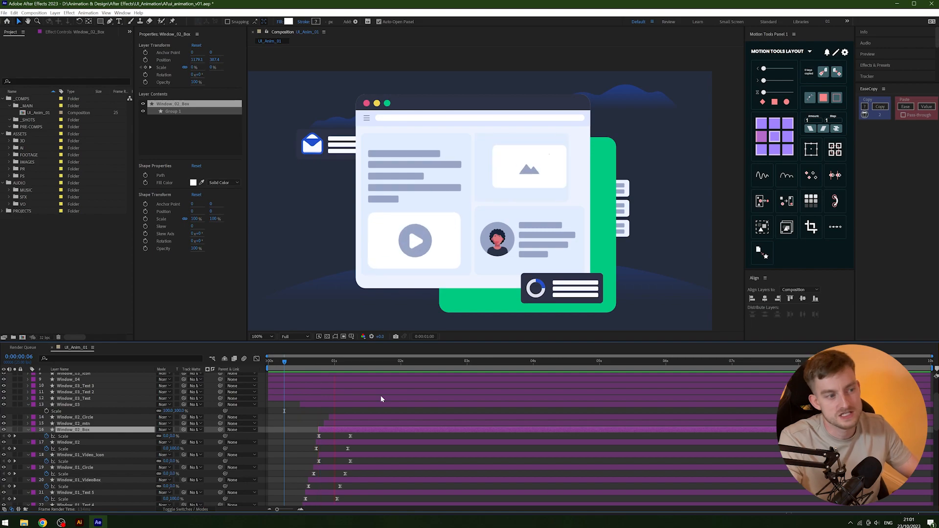
key(space)
drag(362, 365, 320, 373)
key(space)
key(space)
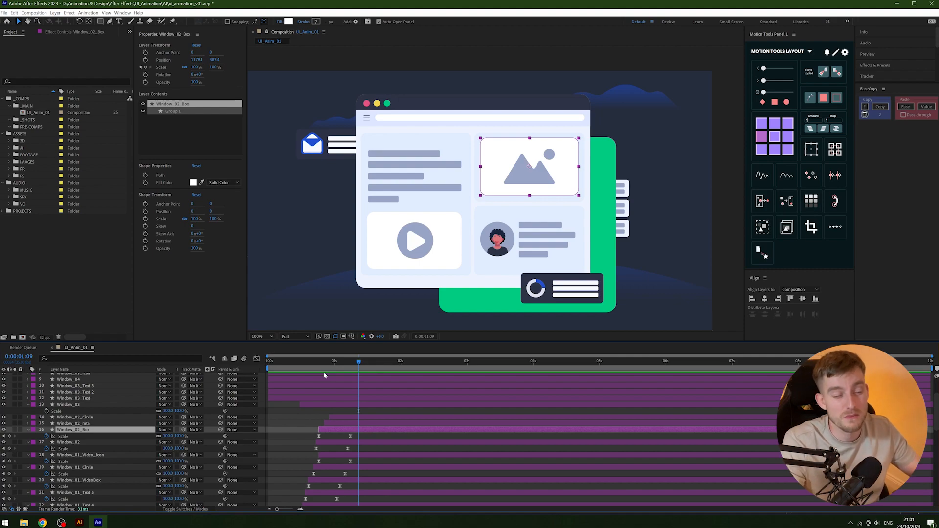
Go through the Window_02 pop-in frame by frame around 0:00:00:24, comparing the box with the panel behind it.
click(335, 368)
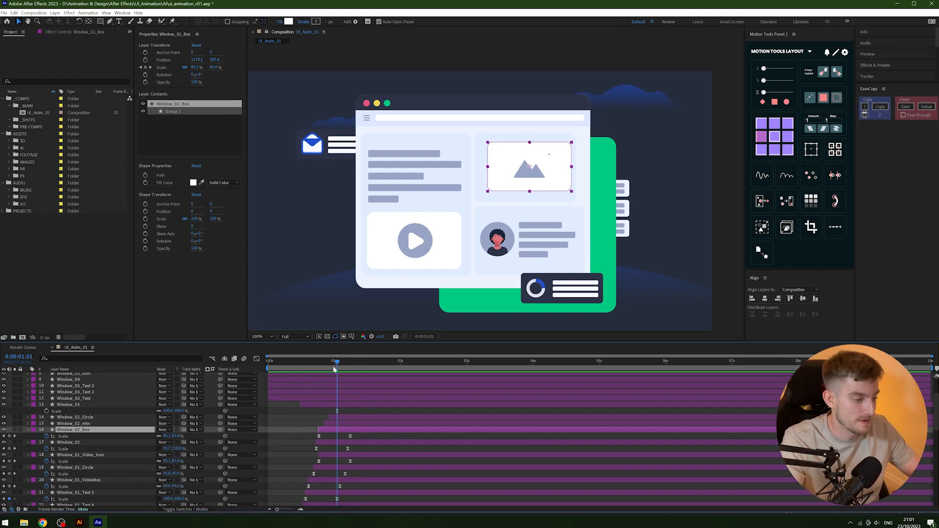
key(Page_Up)
key(Page_Up)
key(Page_Up)
key(Page_Down)
key(Page_Down)
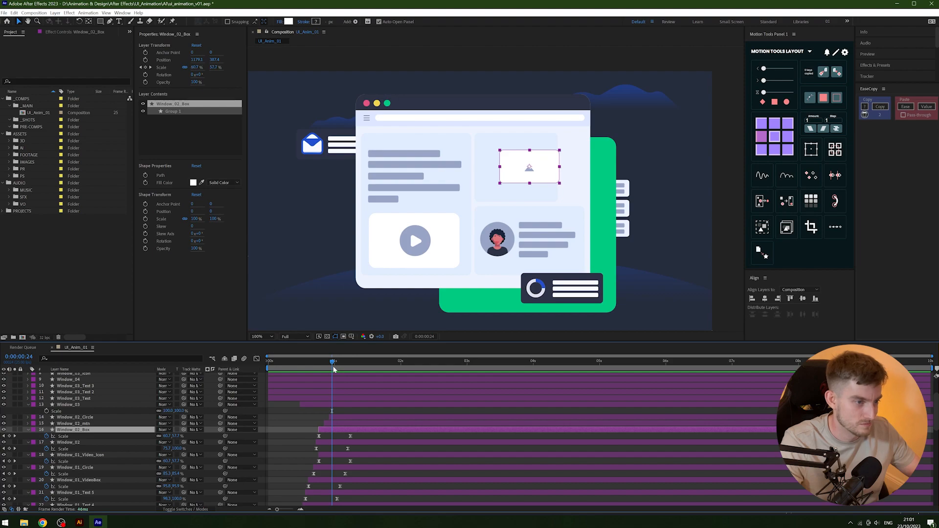
key(Page_Up)
key(Page_Down)
key(Page_Up)
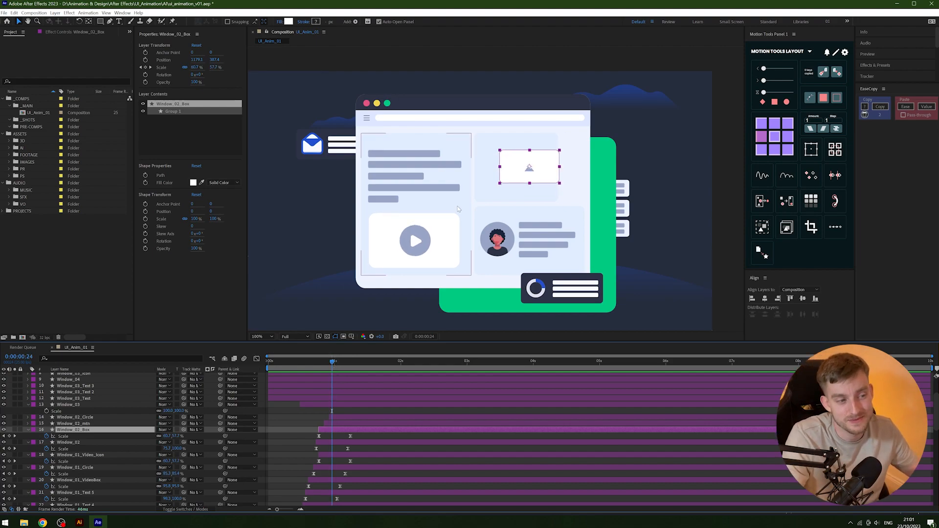
Move the Window_02_Box layer one frame later and preview the animation from 0:00:00:10.
key(alt+Page_Down)
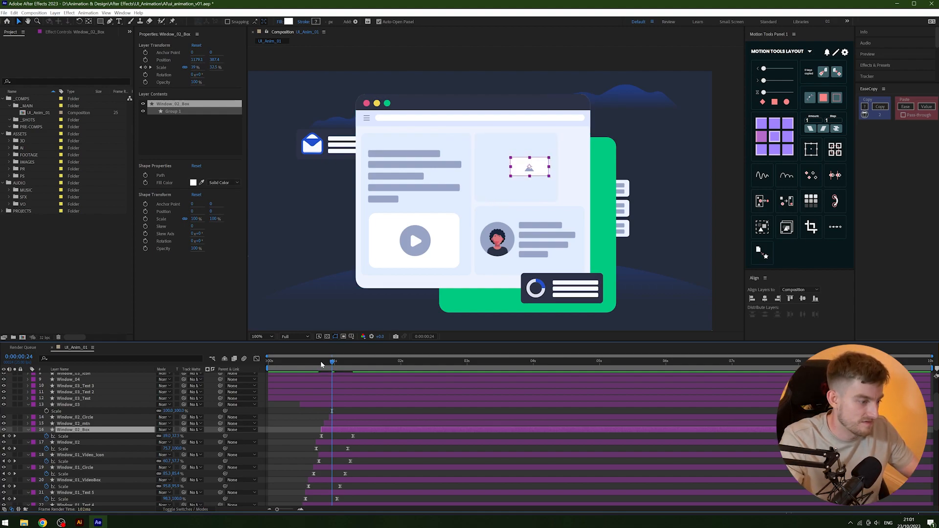
click(294, 372)
key(space)
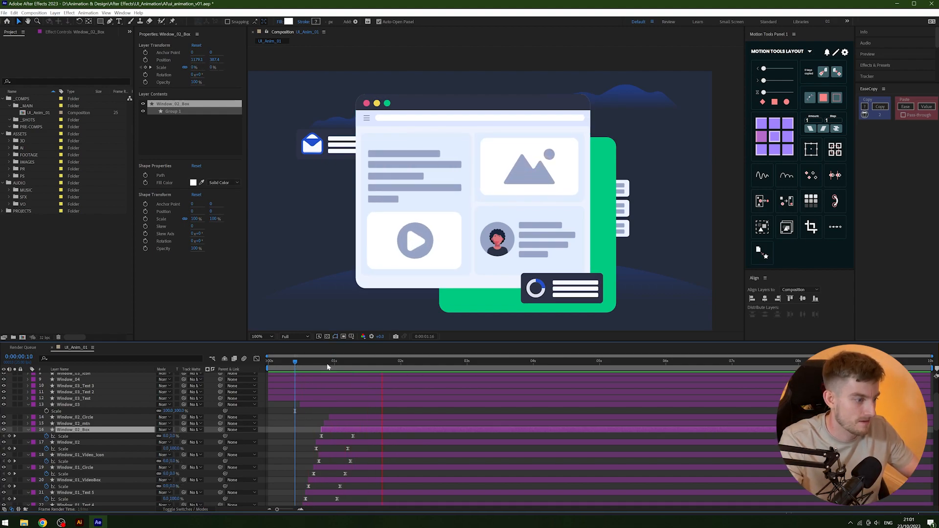
click(302, 364)
key(space)
Move the Window_02 box, mountain and circle layers together one frame earlier and preview from 0:00:00:10.
shift+click(345, 415)
drag(345, 419, 343, 418)
click(295, 363)
key(space)
click(295, 363)
key(space)
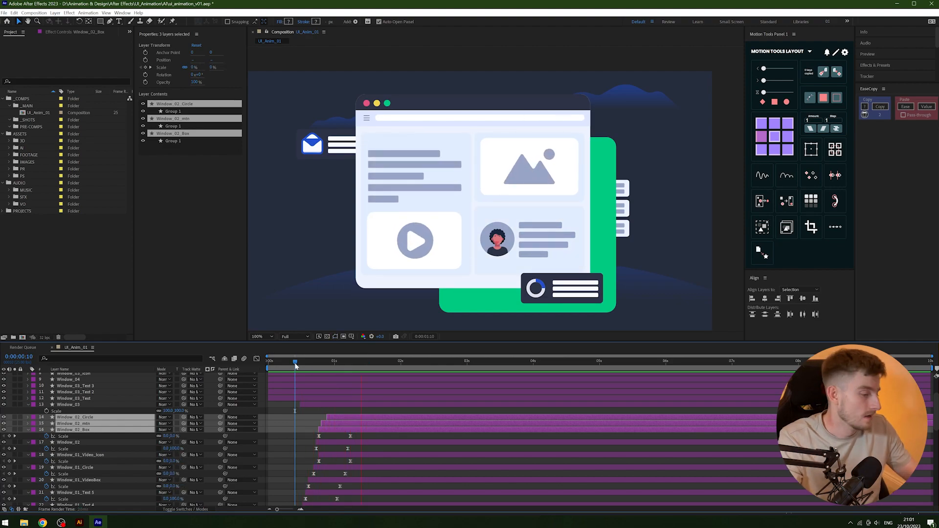
Check the Window_02 pop-in frame by frame and leave the current time at 0:00:00:22.
key(space)
click(332, 365)
click(327, 364)
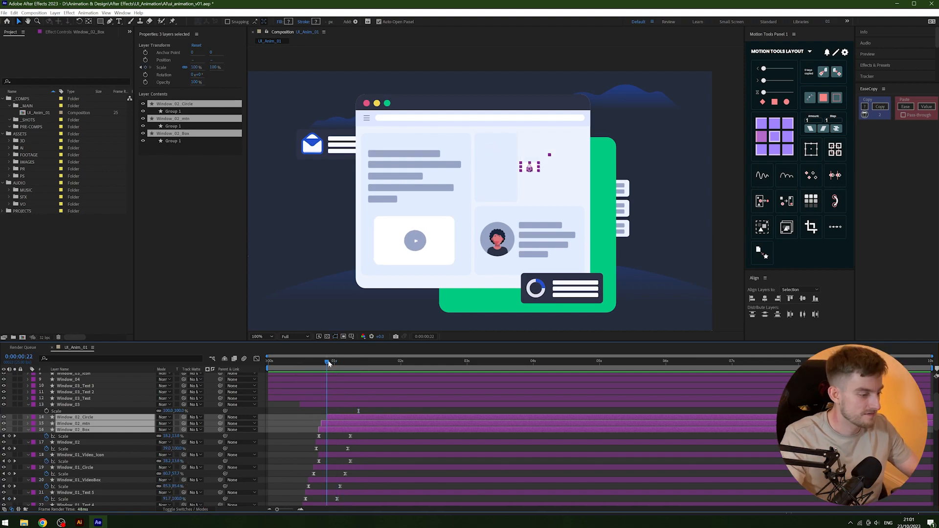
key(Page_Up)
key(Page_Up)
key(Page_Down)
key(Page_Down)
key(Page_Down)
key(Page_Up)
key(Page_Up)
key(Page_Up)
key(Page_Down)
key(Page_Down)
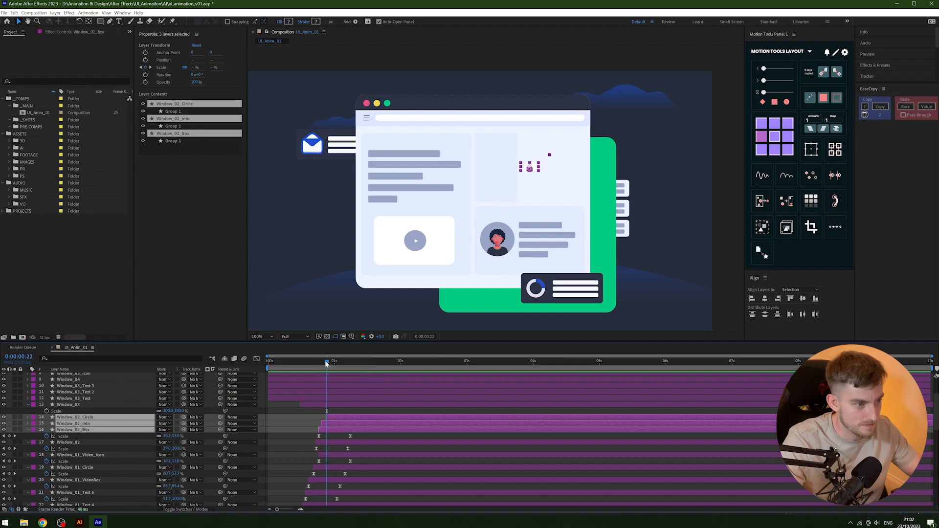
Try pasting the copied Scale keyframes onto Window_03 at 0:00:00:22, and undo the paste.
click(289, 403)
click(312, 404)
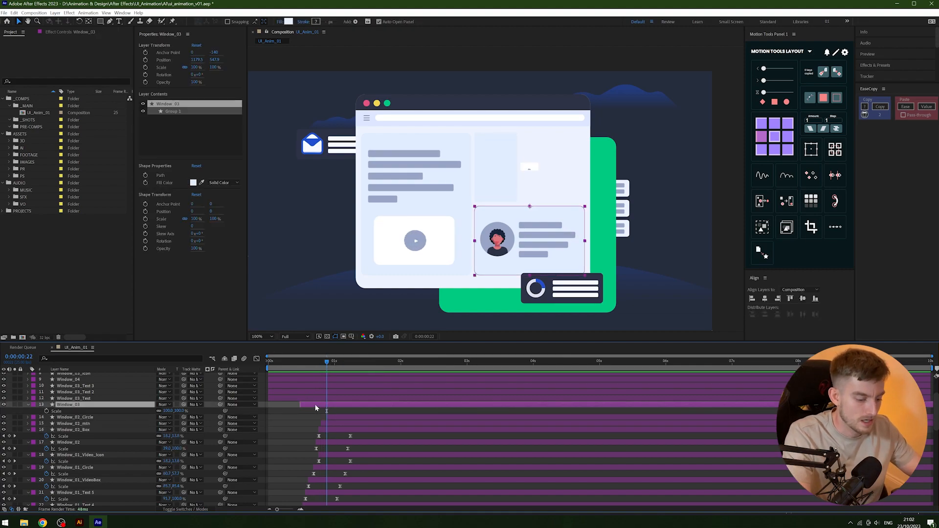
key(ctrl+v)
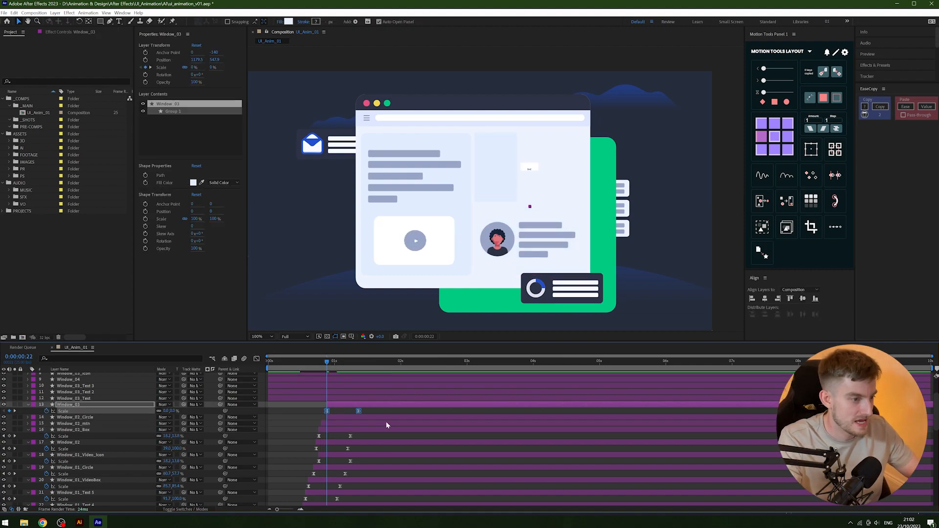
key(ctrl+z)
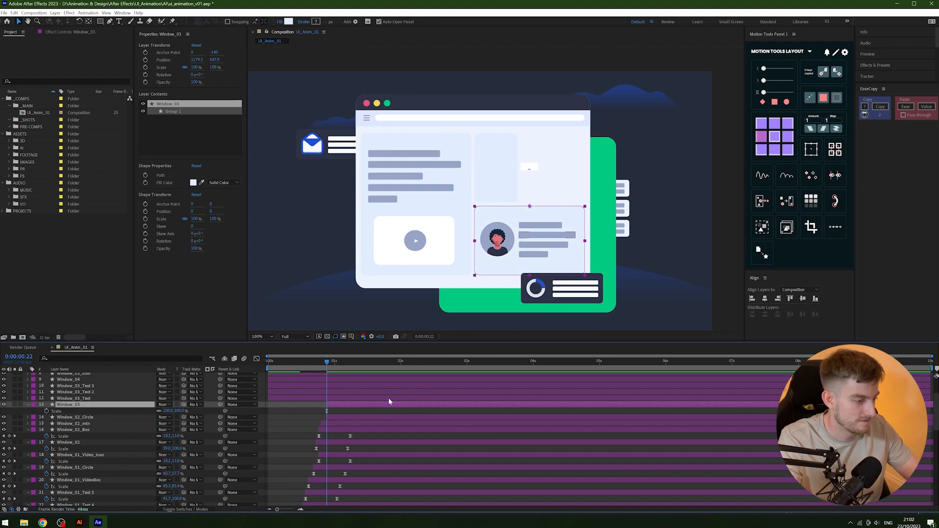
Move the Window_03 panel's anchor point to the middle of its left edge.
key(y)
drag(530, 205, 476, 243)
key(ctrl+z)
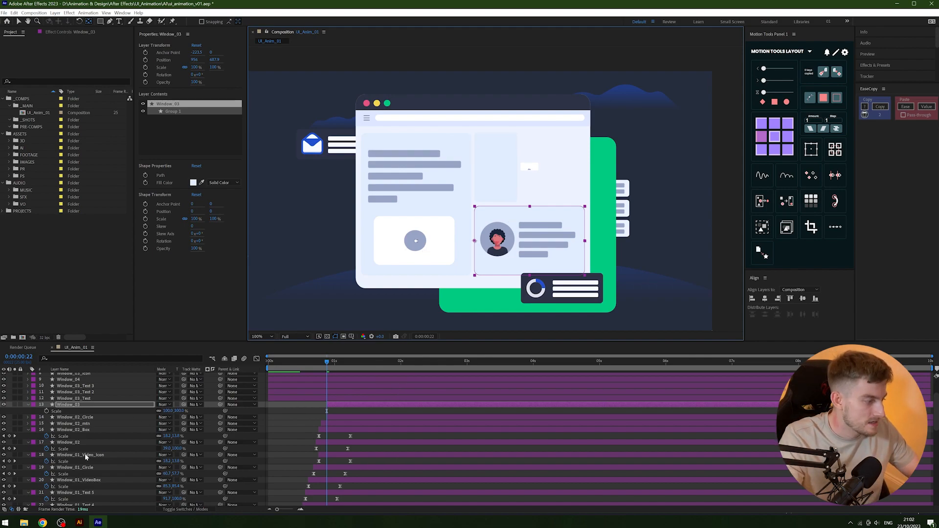
Copy the Scale keyframes from Window_02 onto Window_03 at 0:00:00:22, preview them and return to that frame.
click(63, 448)
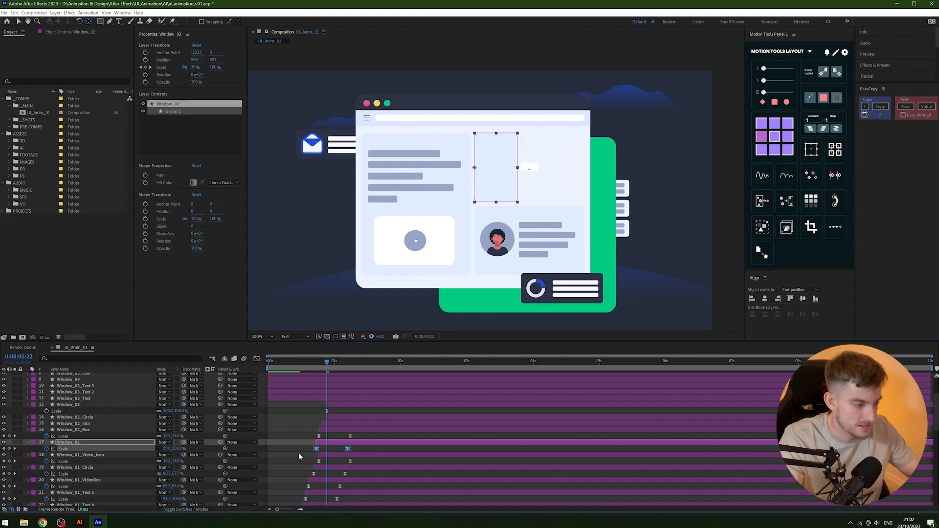
click(336, 405)
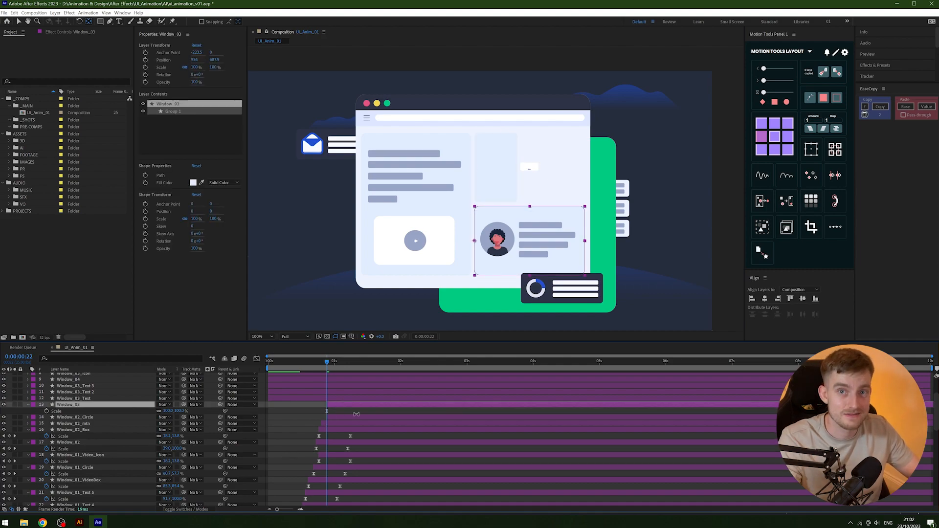
key(ctrl+v)
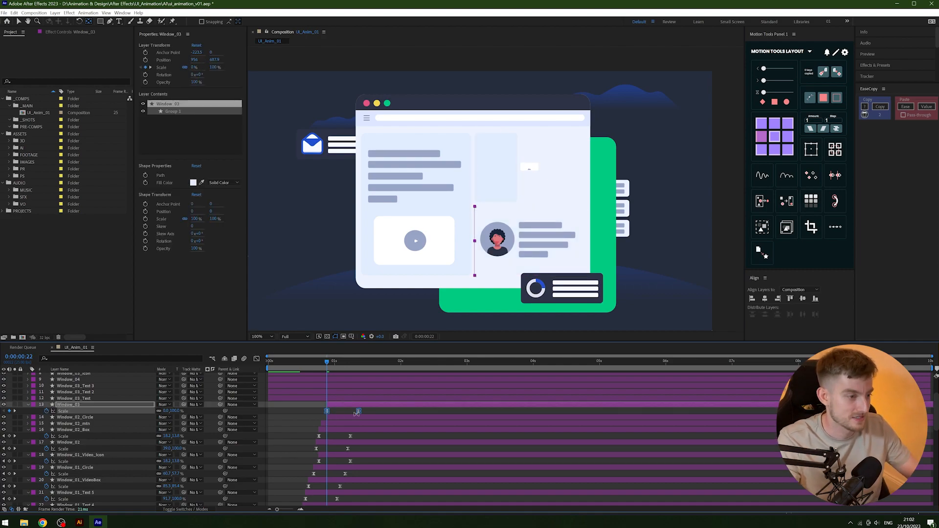
key(space)
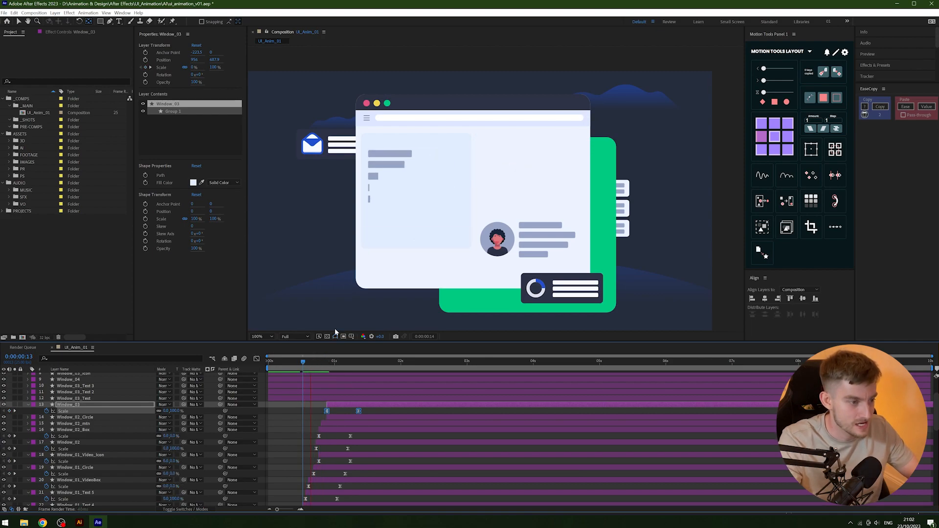
click(329, 363)
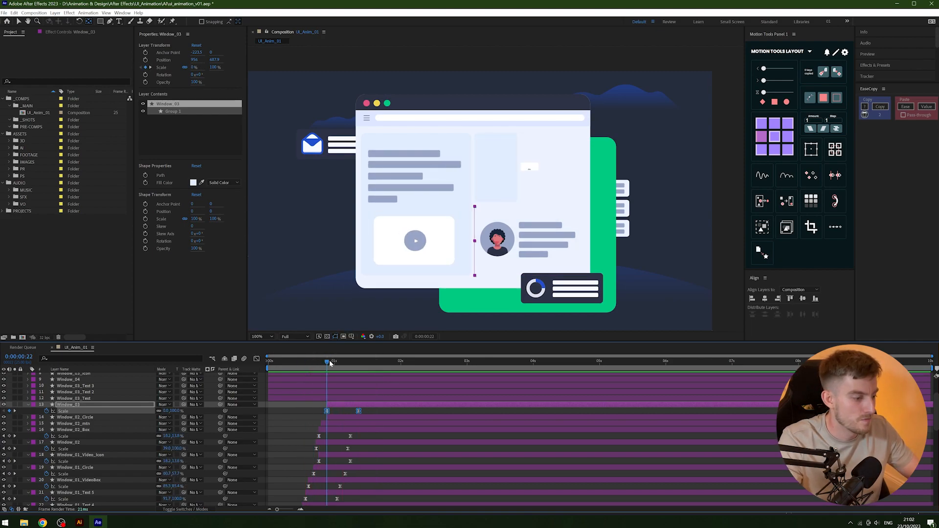
mouse_move(329, 362)
mouse_down()
mouse_move(341, 363)
mouse_move(329, 360)
mouse_up()
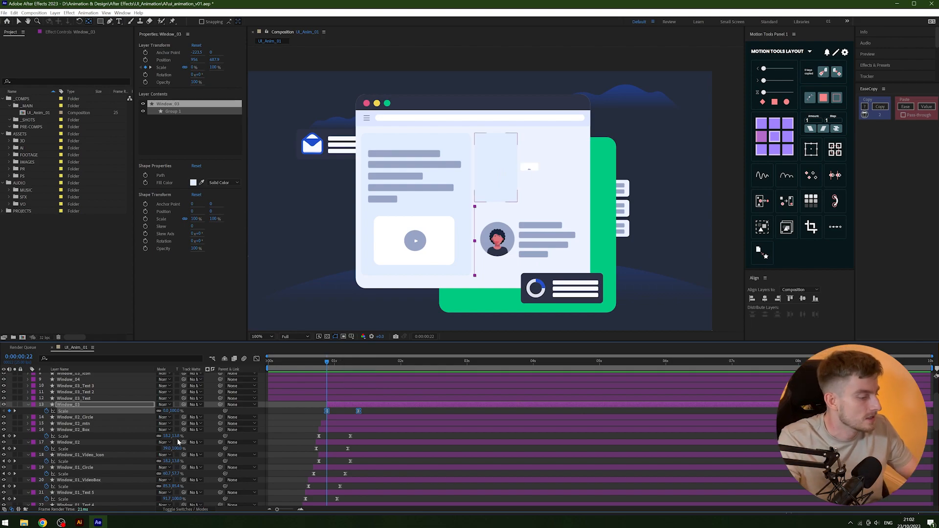
Reorder the Window_03_Avatar and Window_03_Icon layers to sit below Window_03_Text, directly above Window_03, and deselect them.
scroll(81, 401, up, 1)
click(90, 391)
shift+click(88, 386)
drag(91, 418, 292, 432)
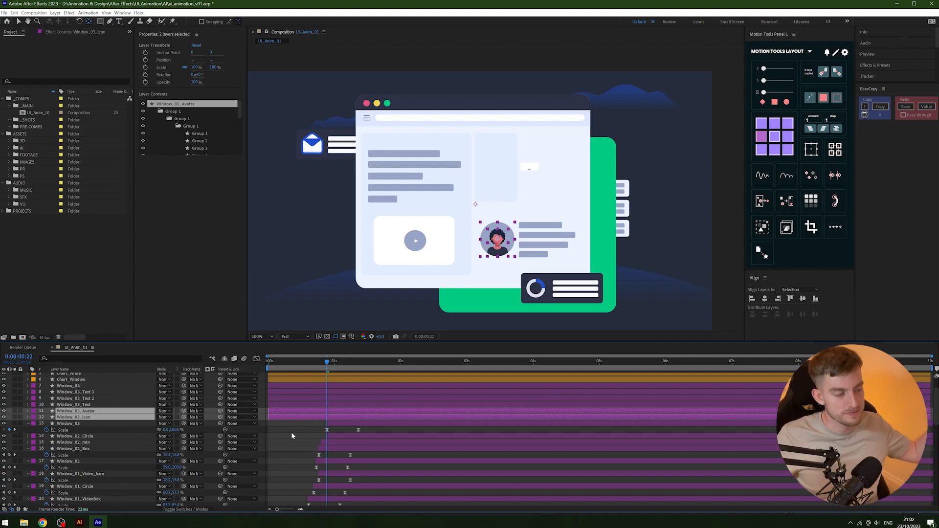
click(290, 431)
Look through the layer stack, from the chart layers to the main box layers, to review the staggered keyframe timing.
scroll(294, 438, down, 8)
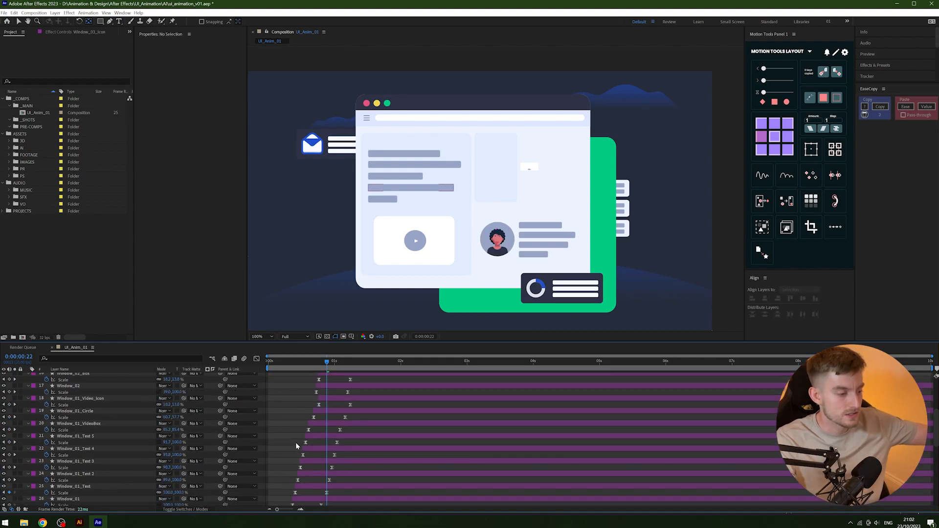
scroll(304, 480, down, 5)
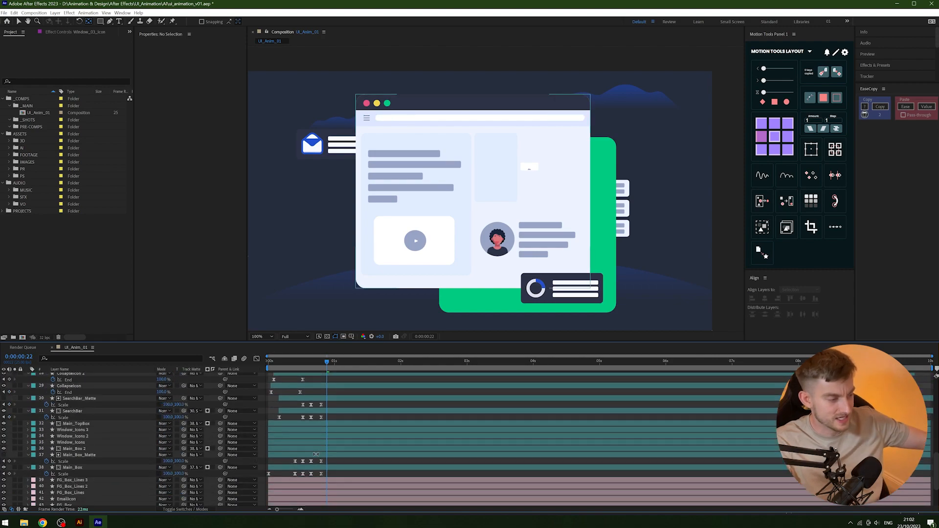
scroll(315, 462, up, 10)
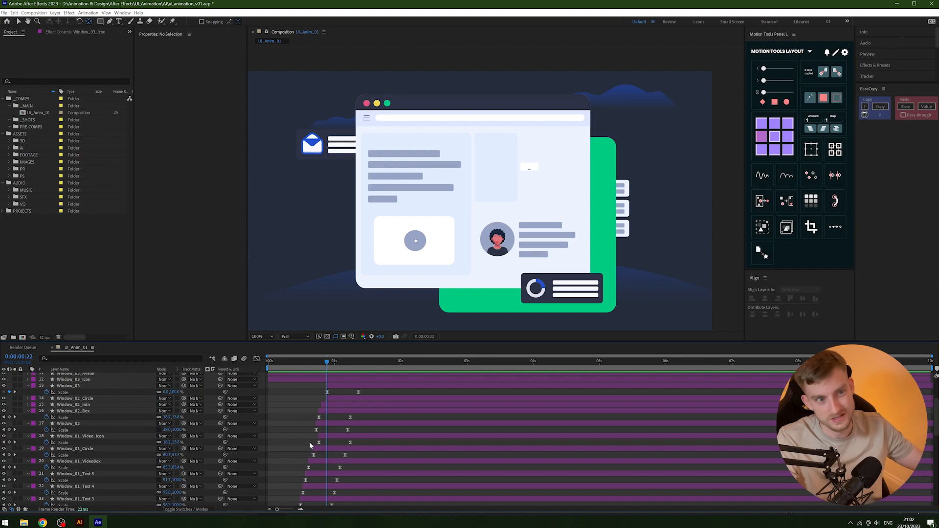
scroll(301, 447, up, 2)
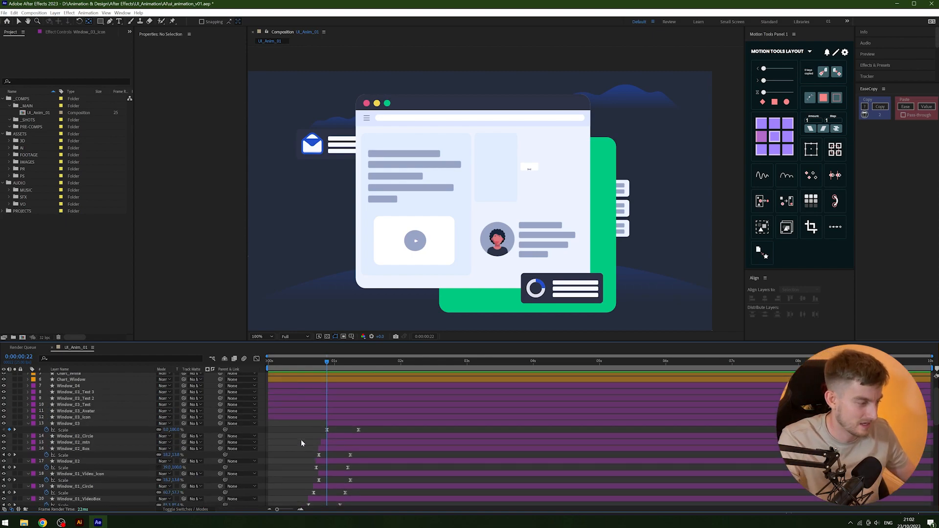
scroll(302, 440, up, 1)
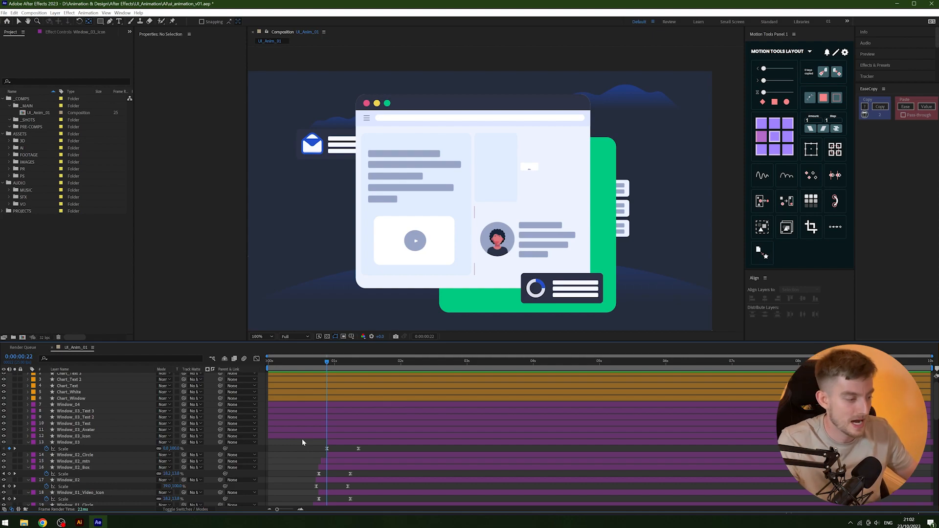
scroll(302, 441, down, 3)
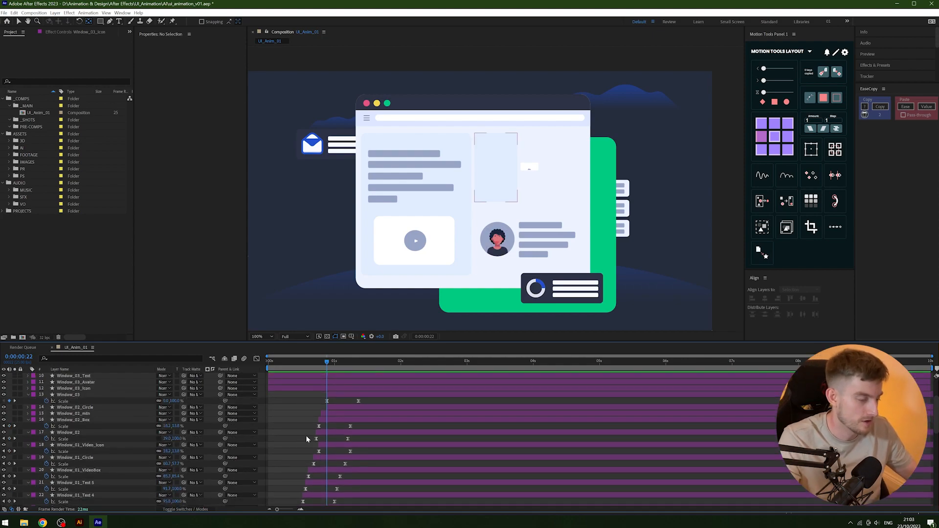
scroll(299, 442, down, 3)
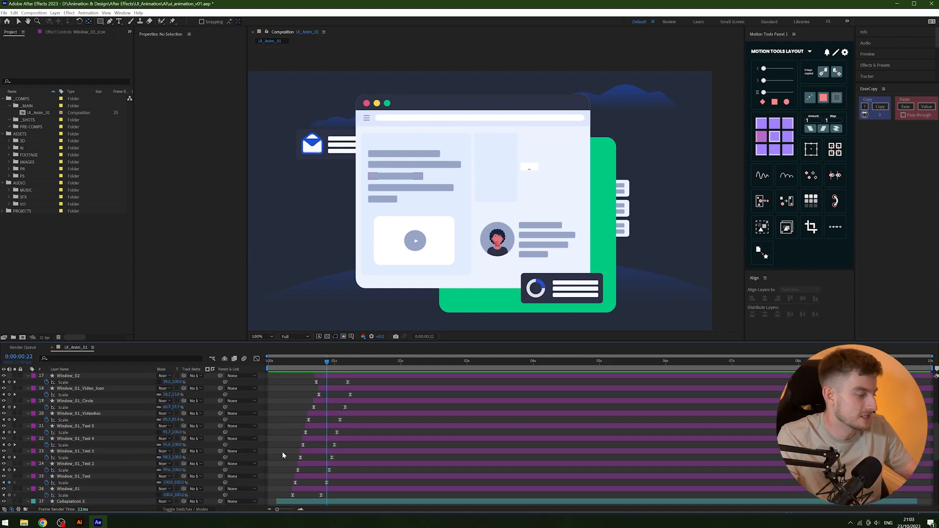
Reveal the Scale property of Window_03_Icon and trim the layer to start at 0:00:00:23.
scroll(283, 453, up, 5)
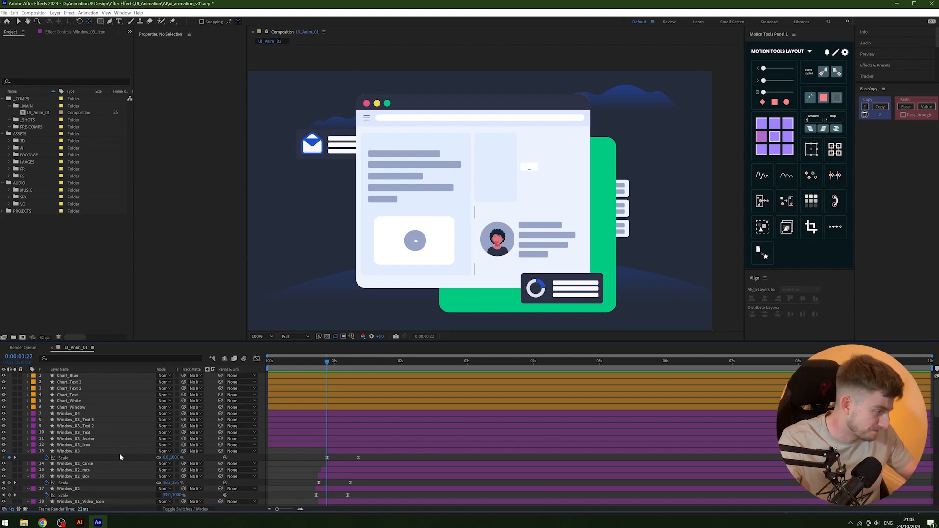
click(89, 447)
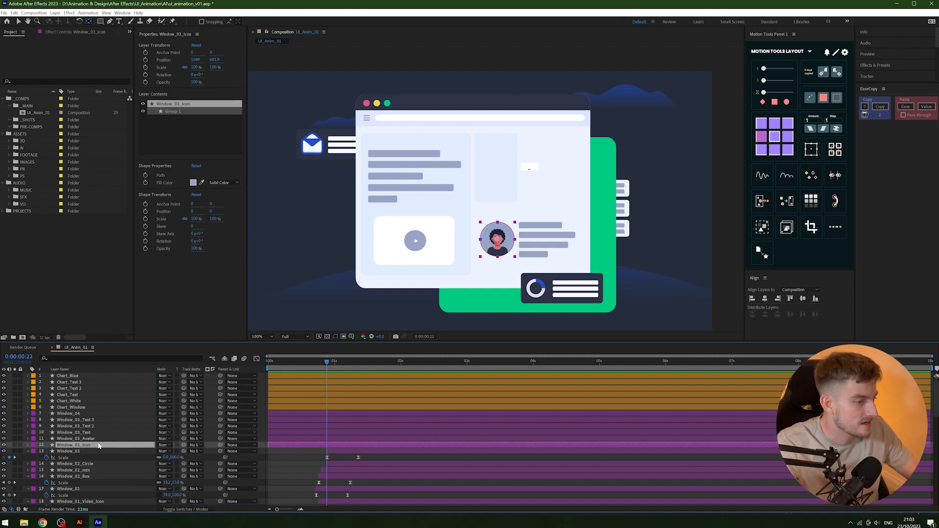
key(s)
key(alt+bracketleft)
key(Page_Down)
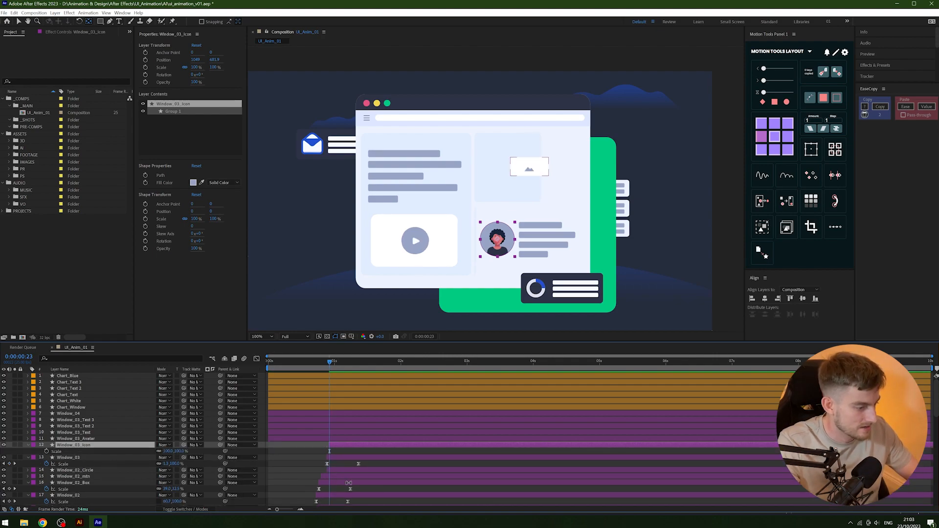
Copy the Scale keyframes from Window_01_VideoBox onto Window_03_Icon at 0:00:00:23 and preview the circle's pop-in.
drag(367, 488, 313, 492)
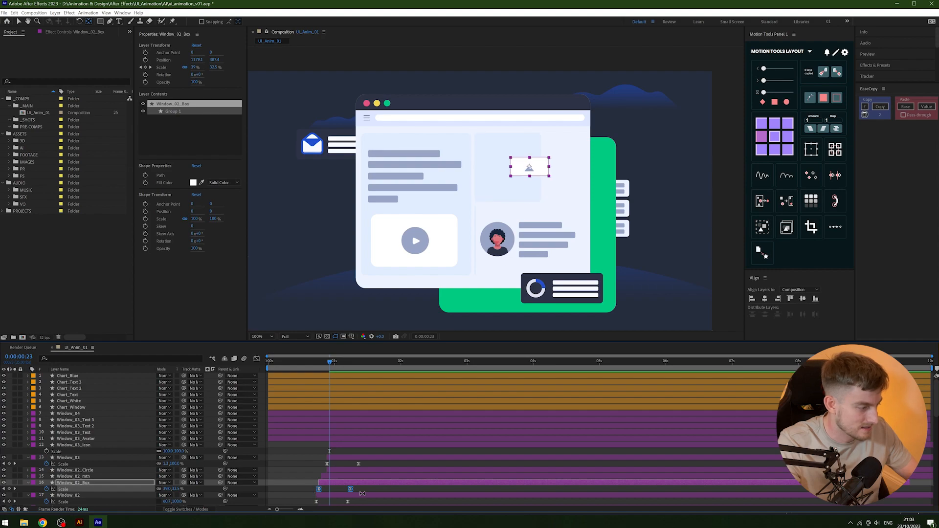
scroll(345, 492, down, 2)
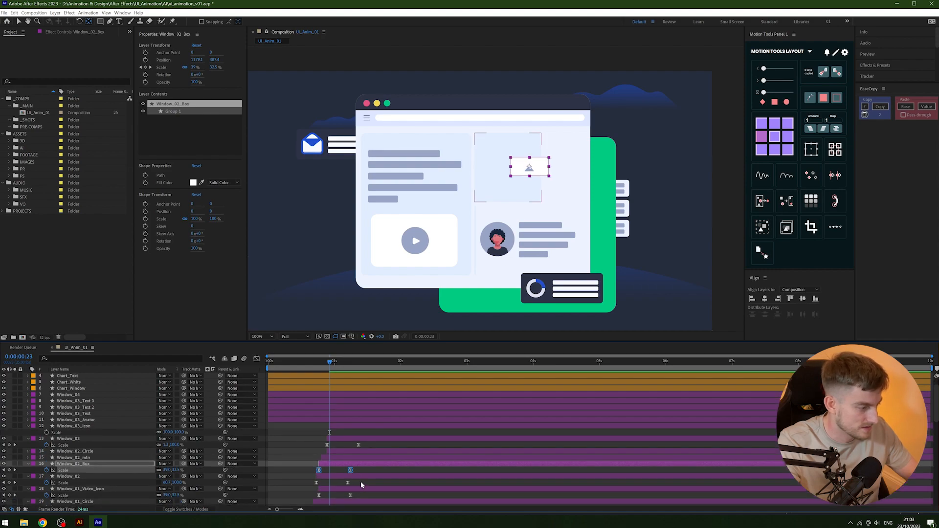
scroll(364, 482, up, 2)
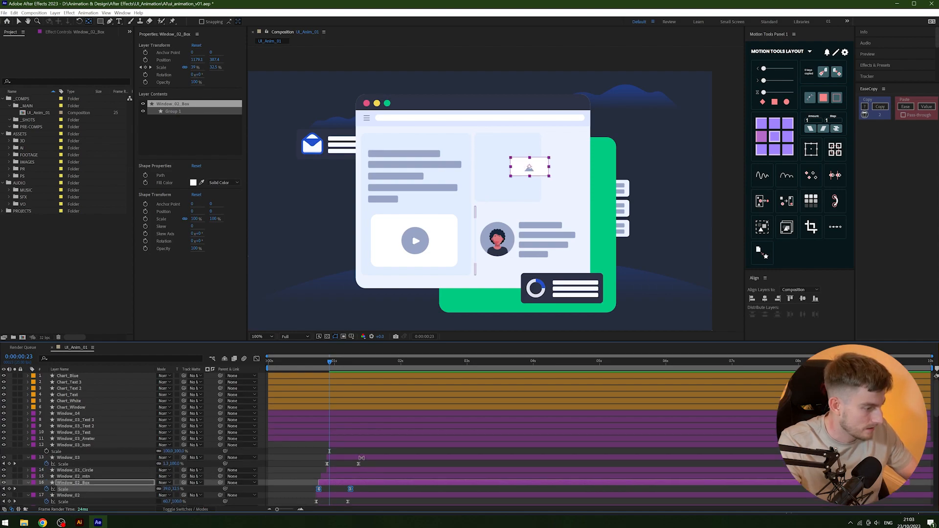
scroll(354, 465, down, 8)
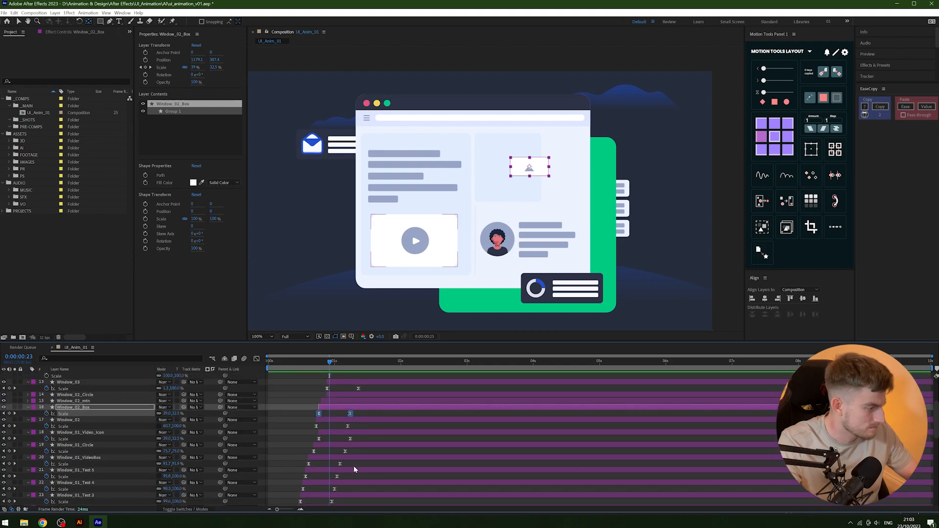
drag(353, 465, 299, 465)
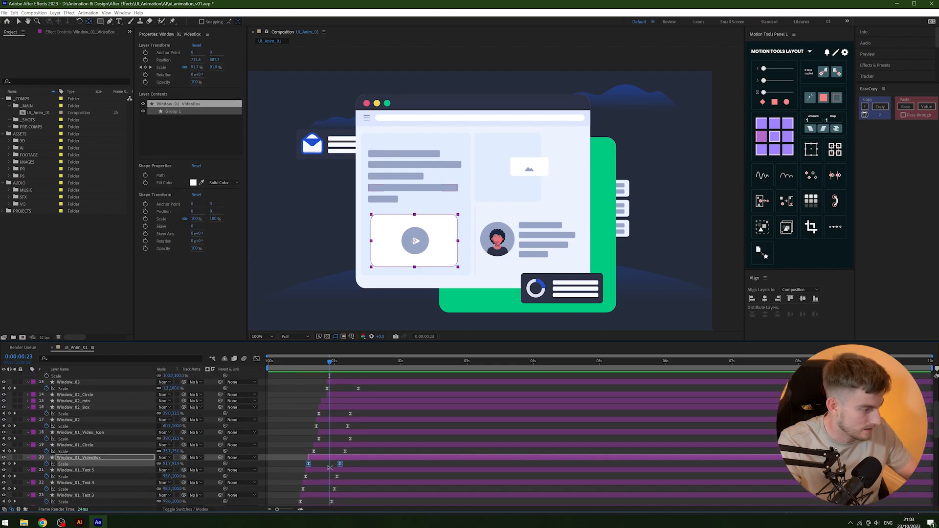
scroll(353, 467, up, 5)
click(348, 446)
key(ctrl+v)
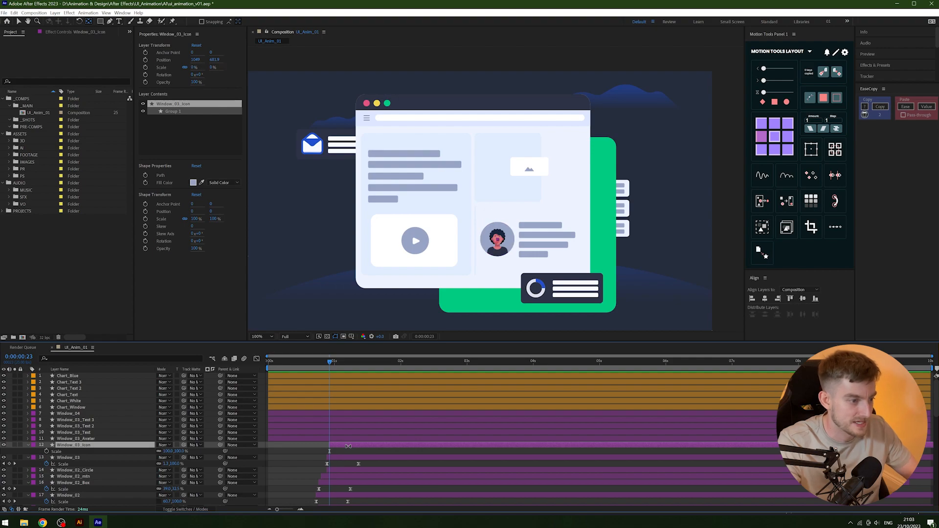
key(space)
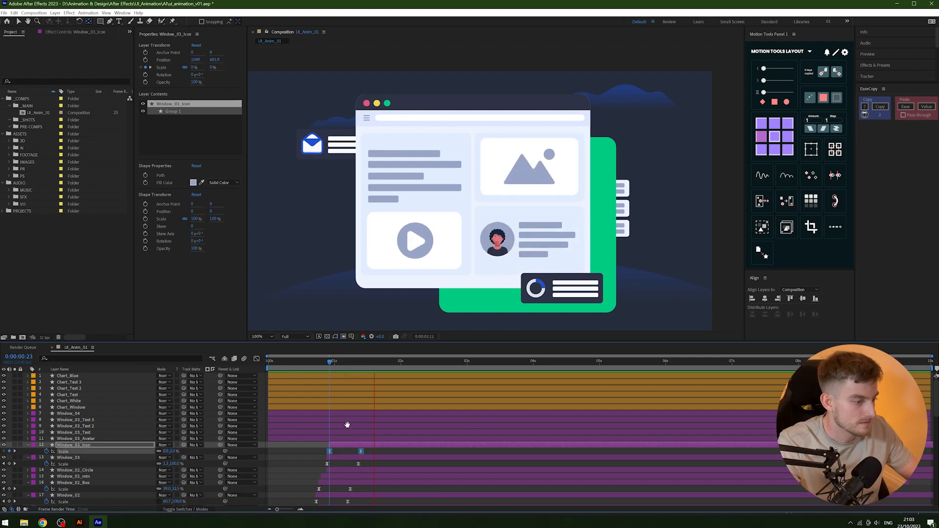
click(333, 364)
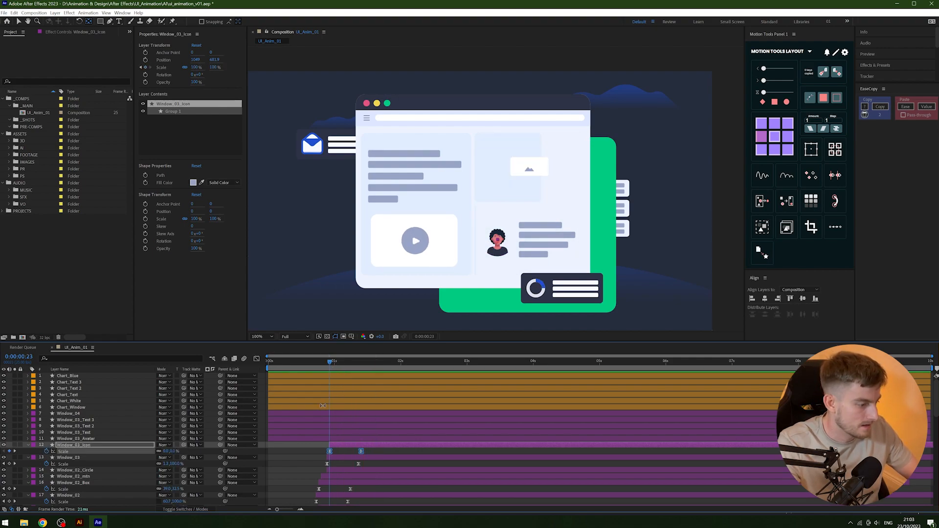
Paste the Scale keyframes onto Window_03_Avatar, trimmed to start at 0:00:00:24, centre its anchor point and preview the motion.
click(338, 439)
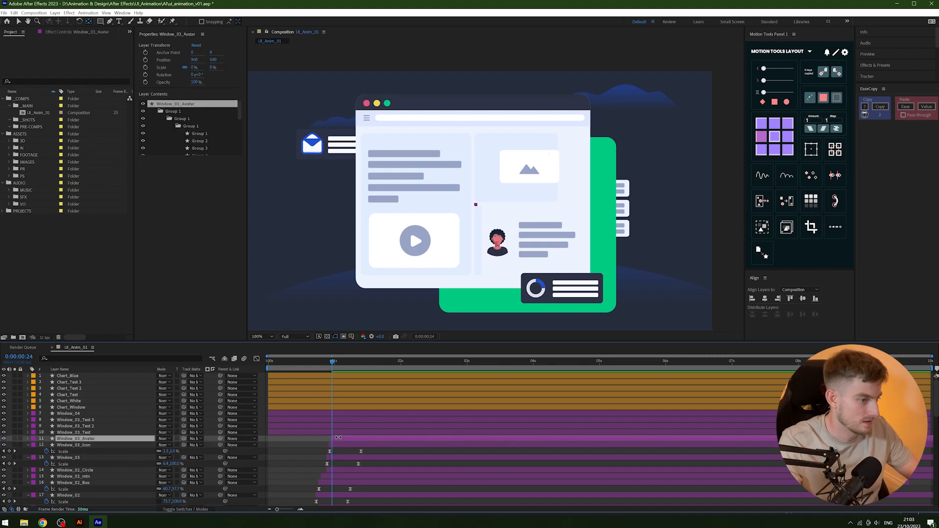
key(ctrl+v)
key(space)
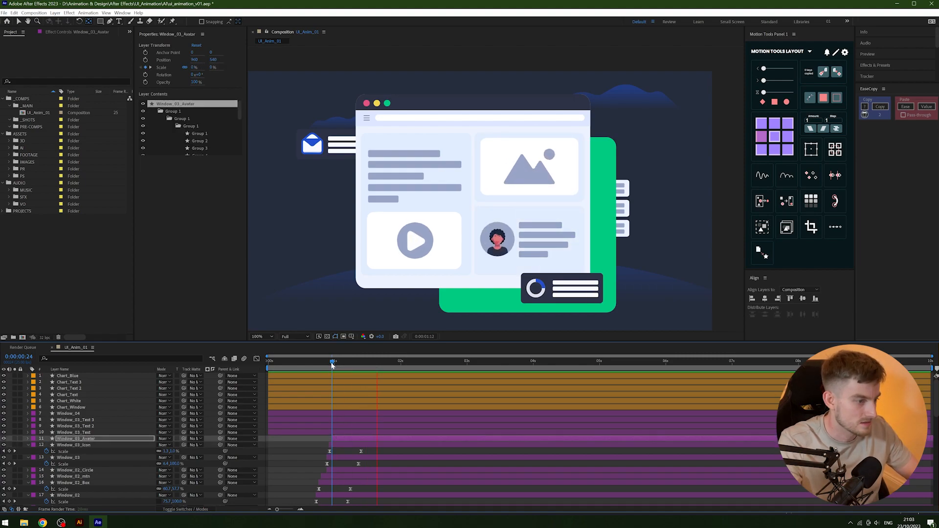
key(space)
drag(333, 368, 366, 368)
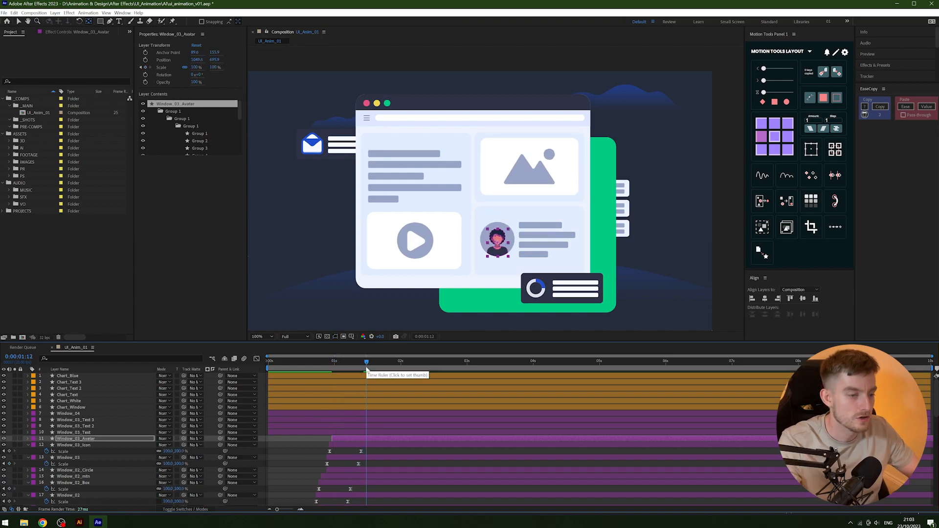
Replay the animation from 0:00:00:08 and from 0:00:00:20 to check how the avatar and its circle scale in.
drag(338, 365, 290, 365)
key(space)
key(space)
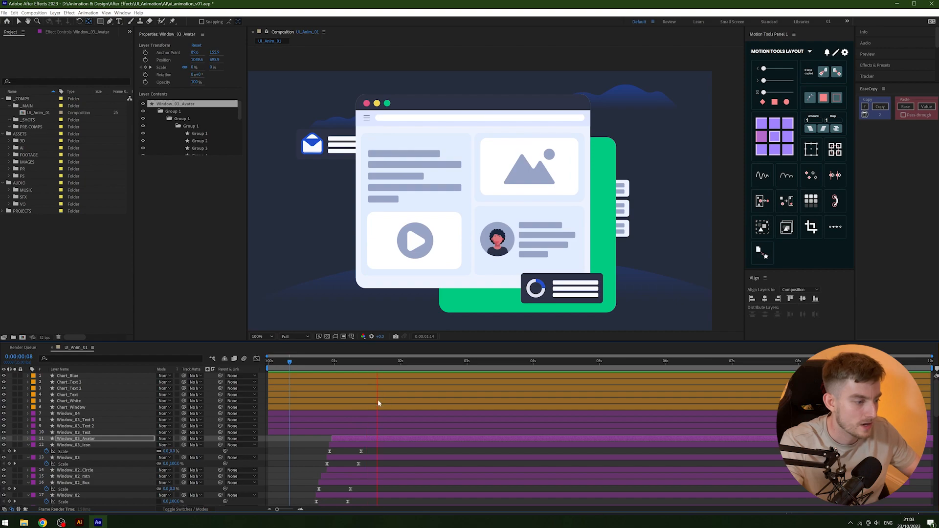
click(322, 365)
key(space)
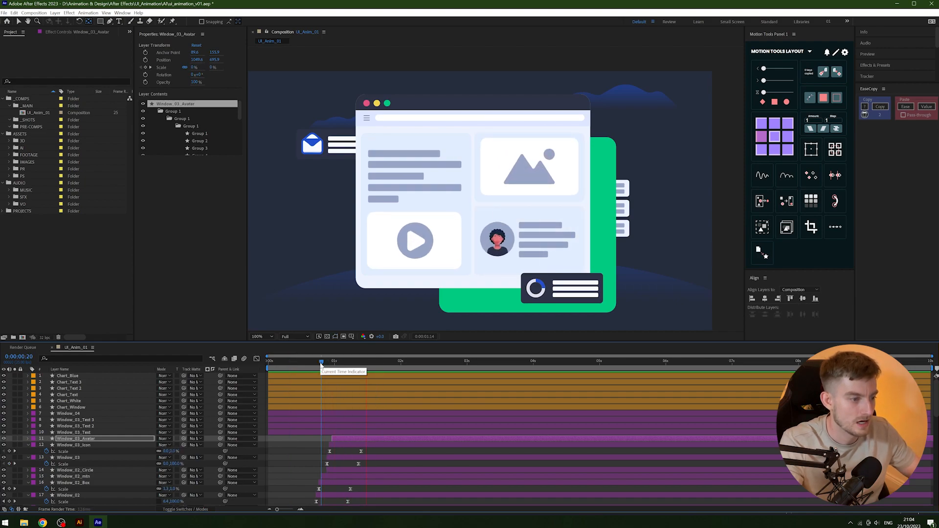
key(space)
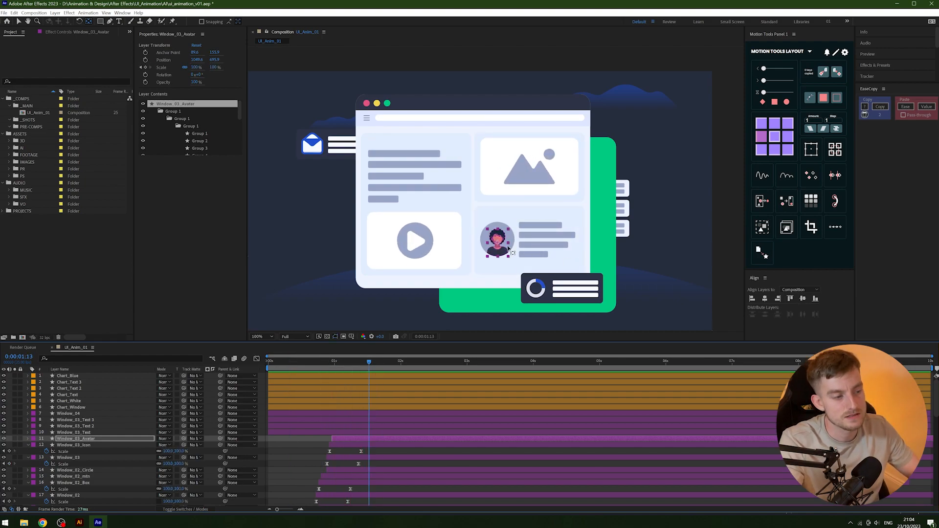
At 0:00:01:10, try lowering Window_03_Avatar to a Y position of about 800 and using Window_03_Icon as its track matte.
click(335, 361)
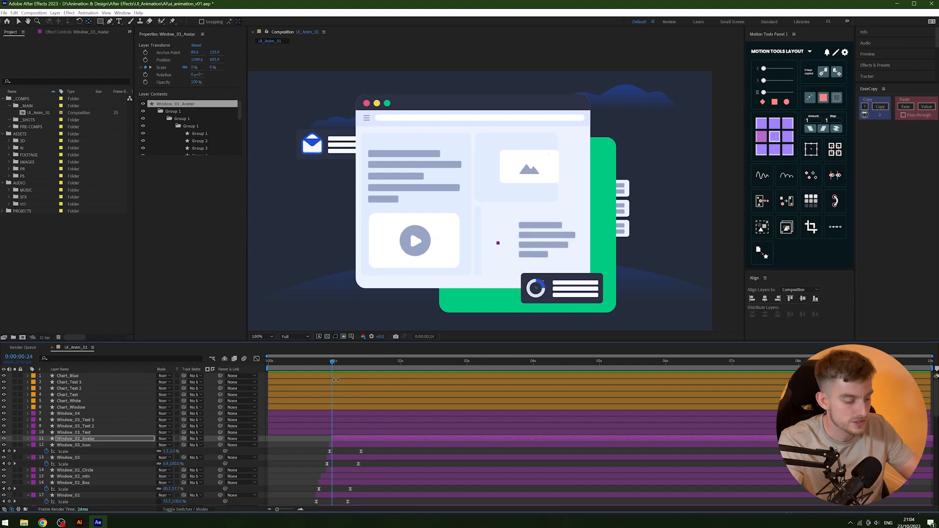
click(361, 361)
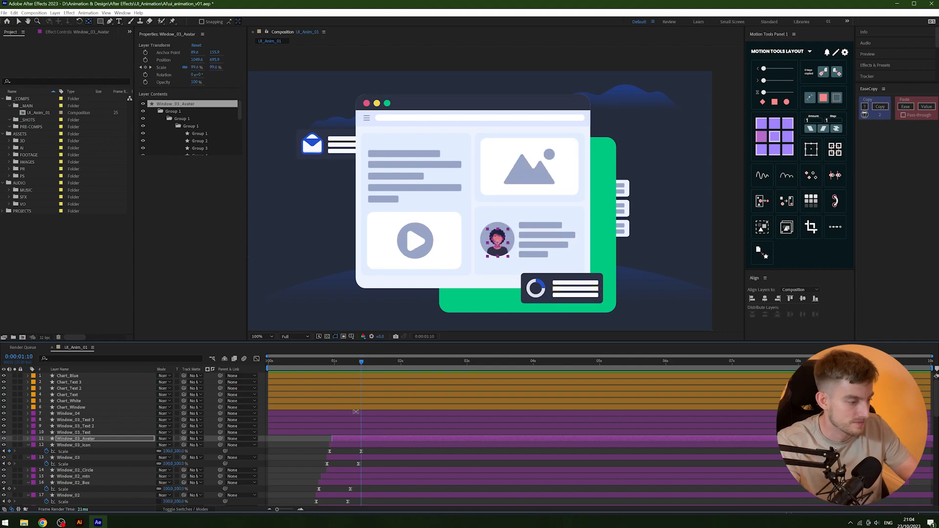
key(p)
drag(175, 444, 198, 440)
click(197, 439)
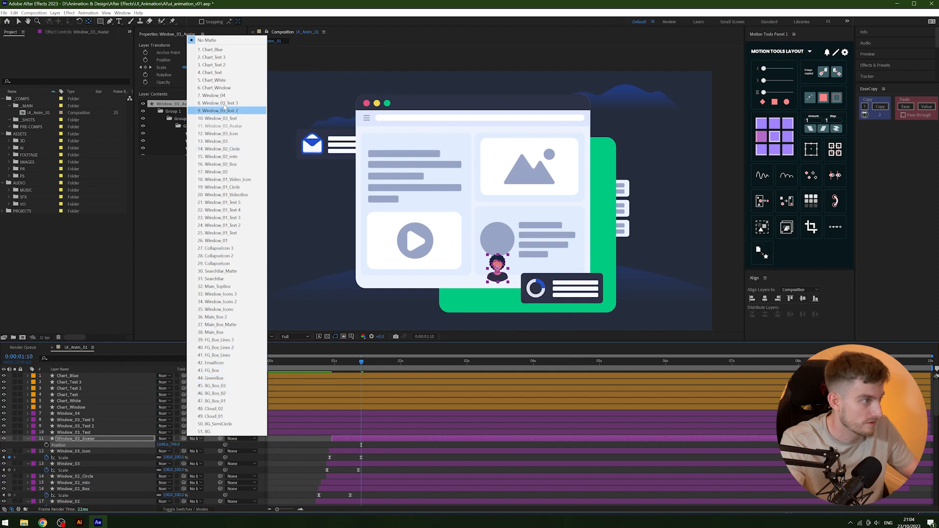
click(225, 133)
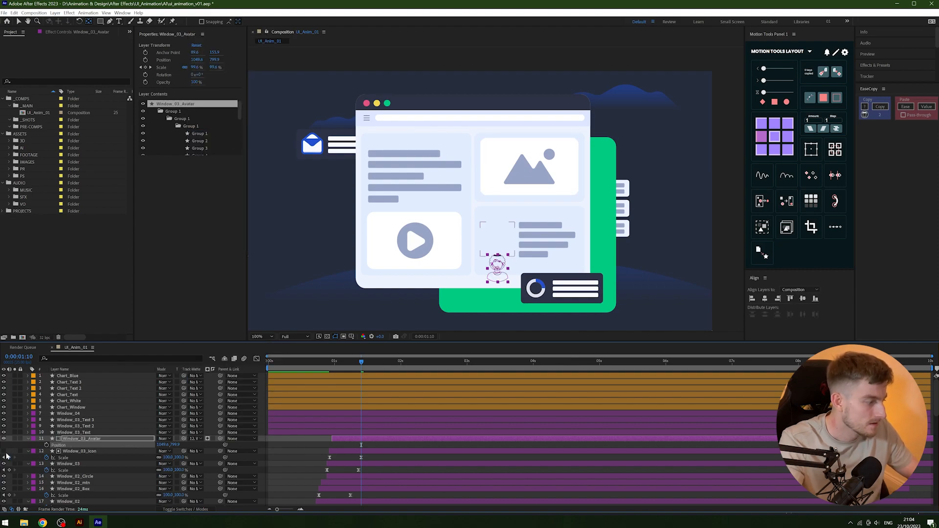
Adjust the avatar's vertical position inside the matte, preview it, and undo the position and track matte changes.
drag(175, 445, 139, 451)
drag(362, 364, 332, 372)
key(space)
key(space)
key(ctrl+z)
key(ctrl+z)
key(ctrl+z)
key(ctrl+z)
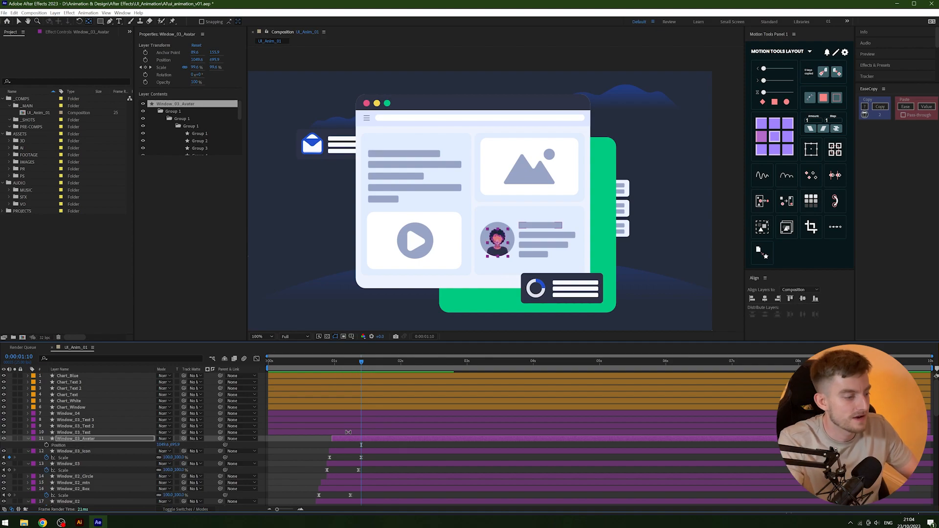
Replay the avatar panel's pop-in animation and set the current time to 0:00:01:01.
key(space)
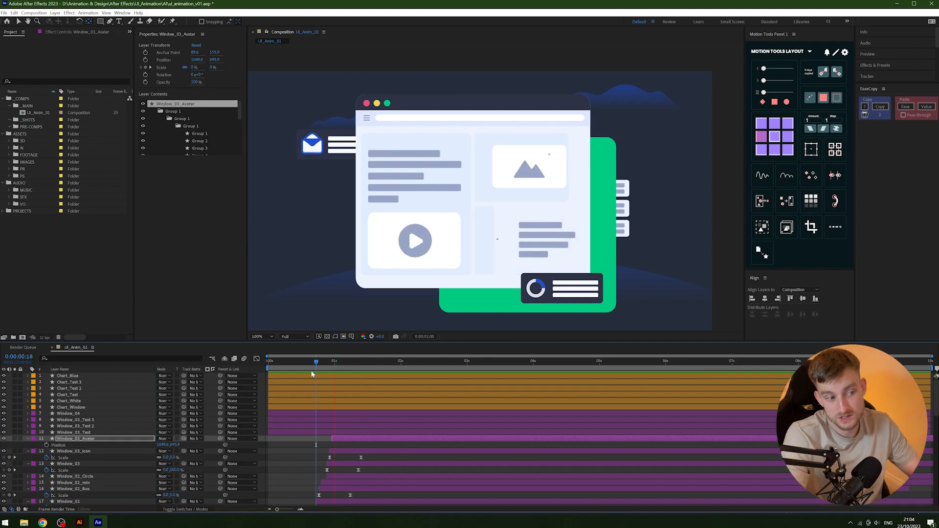
key(space)
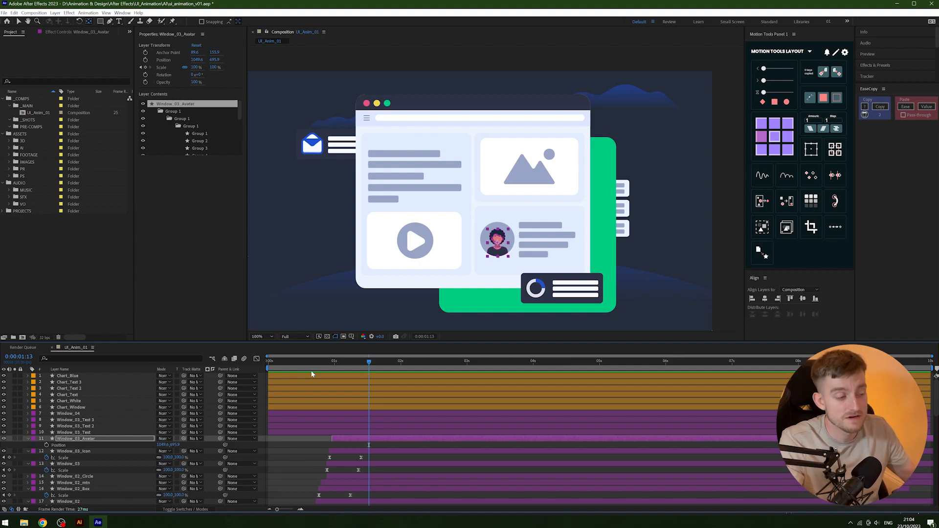
key(space)
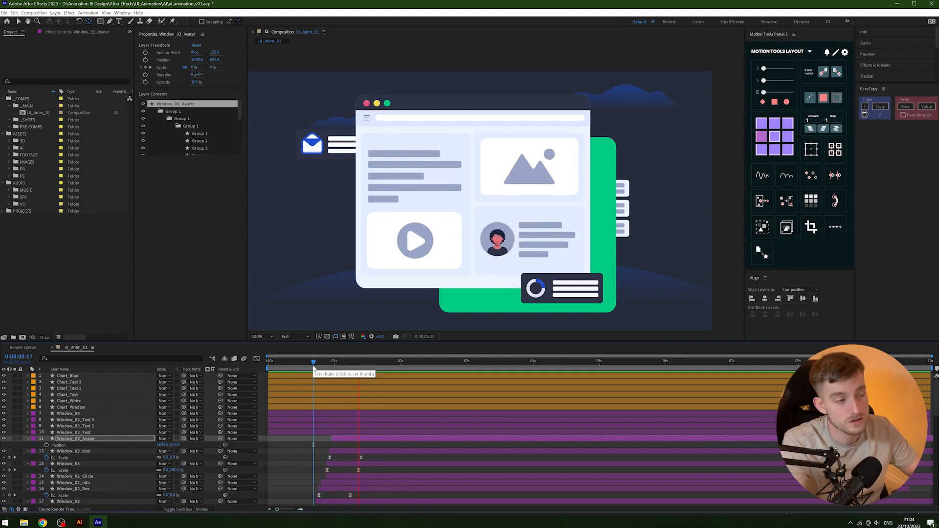
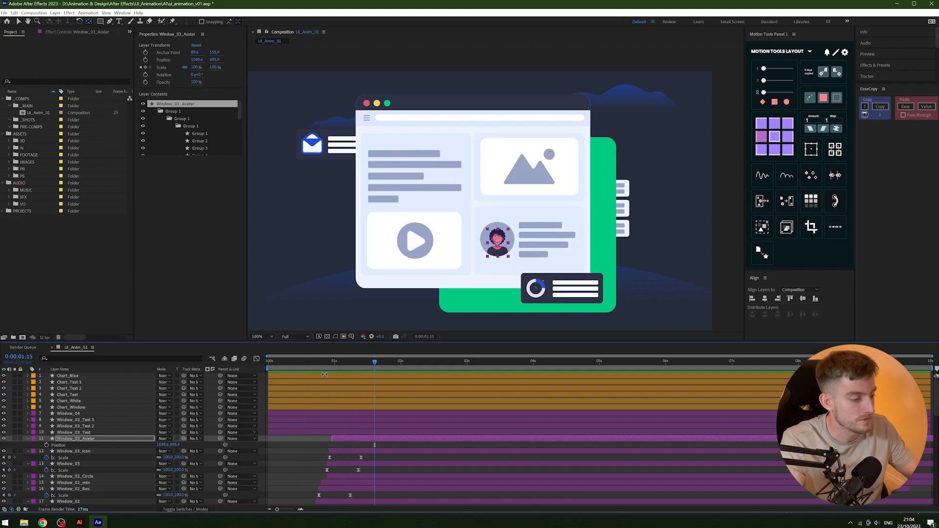
drag(337, 362, 332, 362)
key(space)
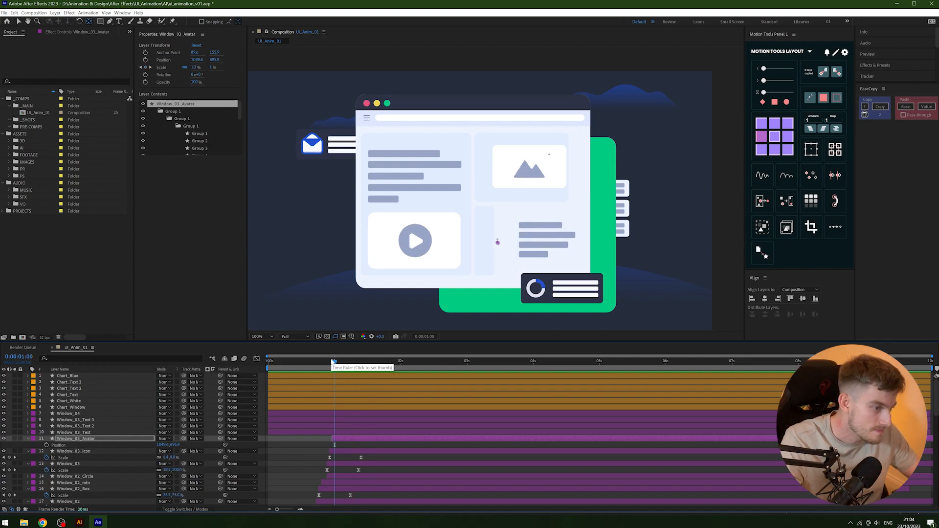
key(Page_Up)
key(Page_Up)
key(Page_Up)
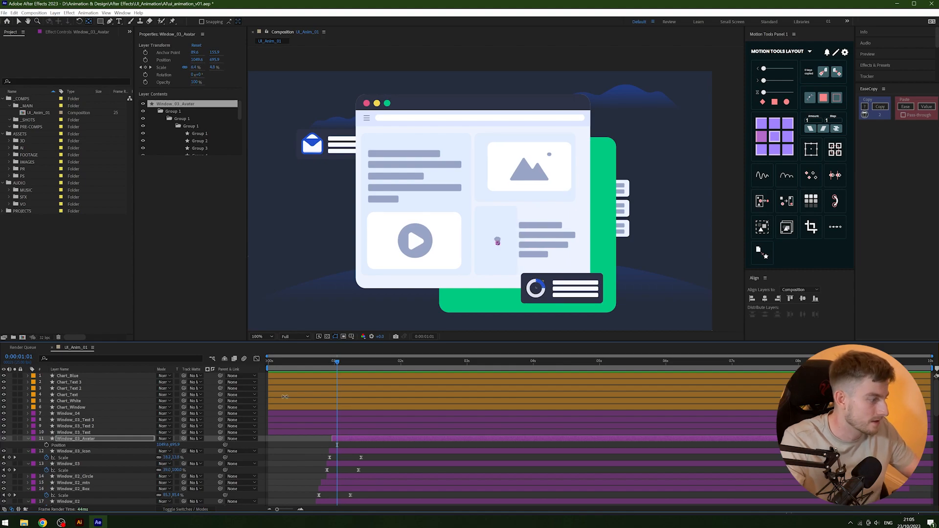
Identify the text bars beside the avatar and rename the Window_04 layer to Window_03_Text_4.
click(103, 426)
ctrl+click(98, 432)
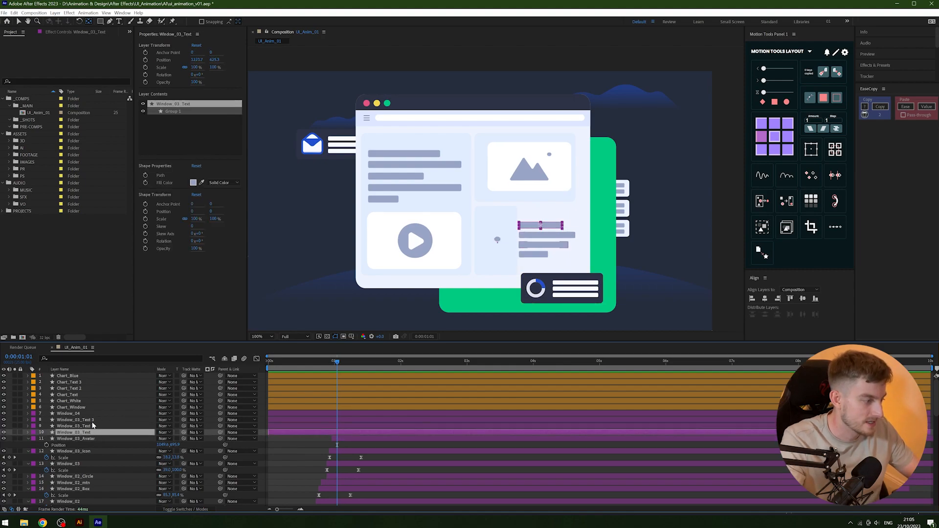
ctrl+click(98, 420)
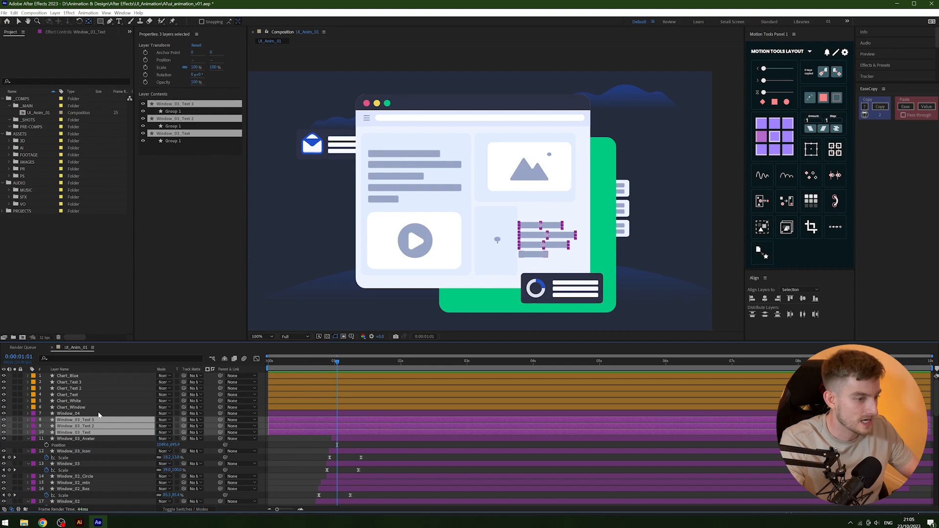
click(99, 414)
key(Return)
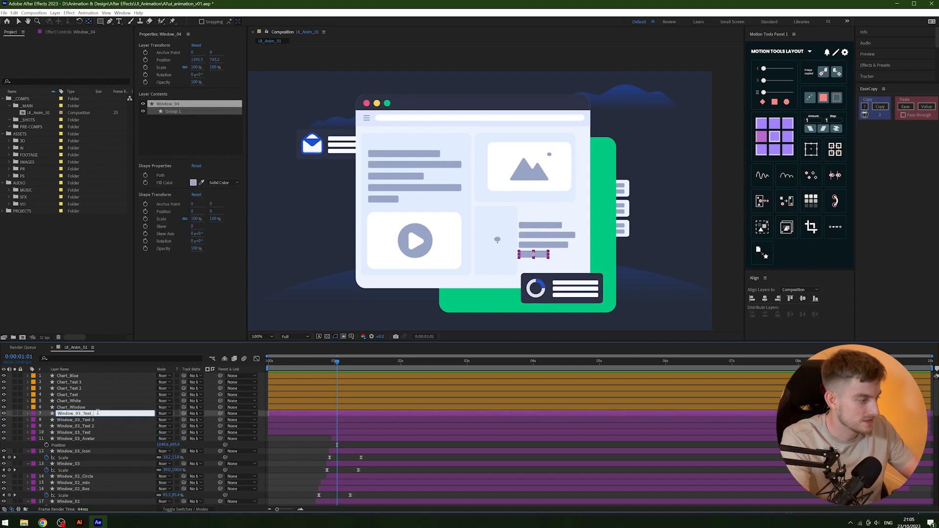
text(Window_03_Text 4)
key(Return)
Move the anchor points of all four Window_03 text layers to the middle of their left edges.
click(96, 433)
shift+click(90, 414)
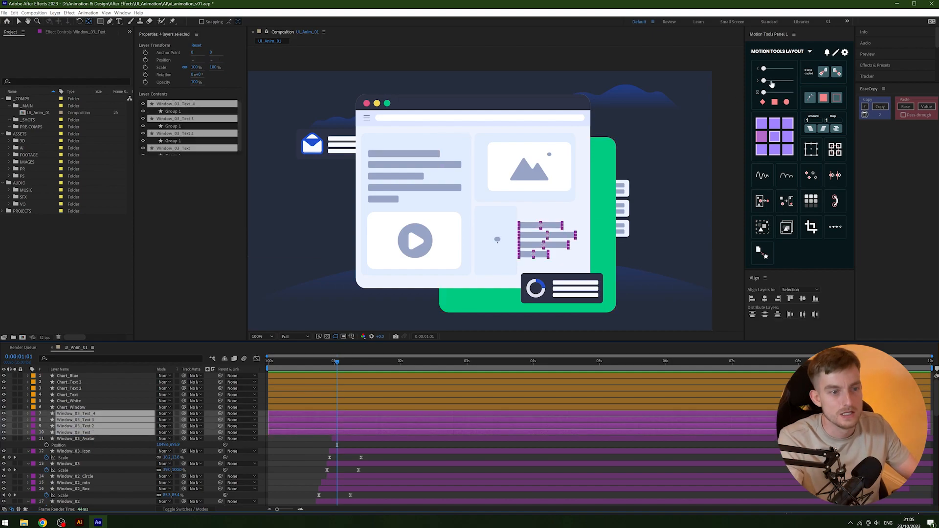
click(761, 138)
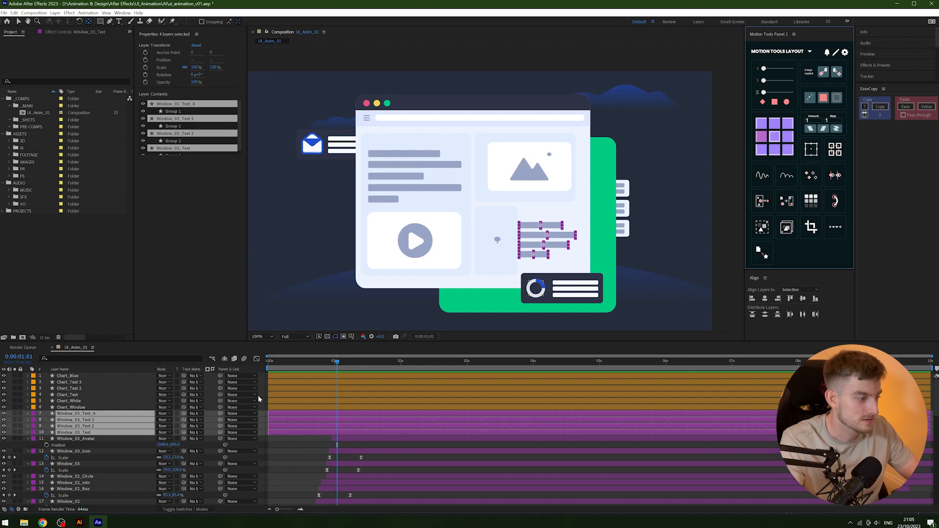
Trim the four Window_03 text layers to start at 0:00:01:01.
click(275, 456)
click(343, 432)
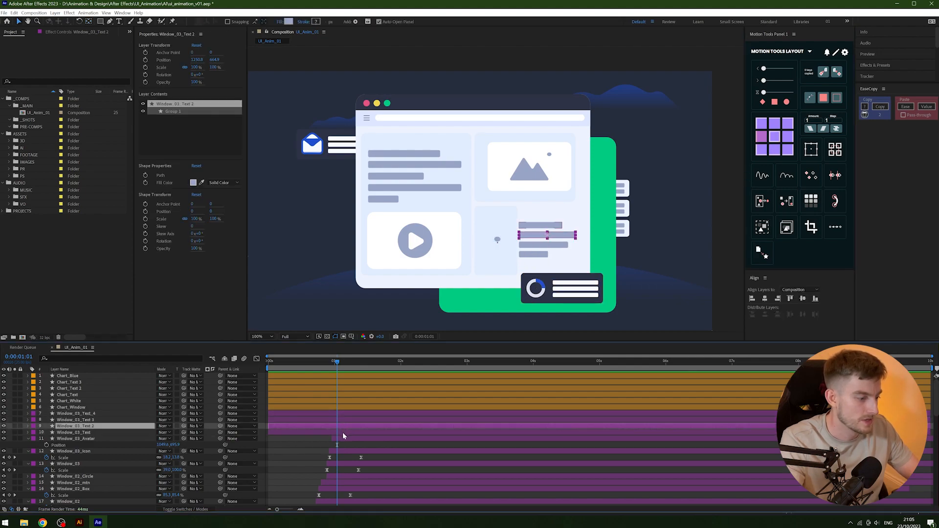
shift+click(341, 416)
key(alt+bracketleft)
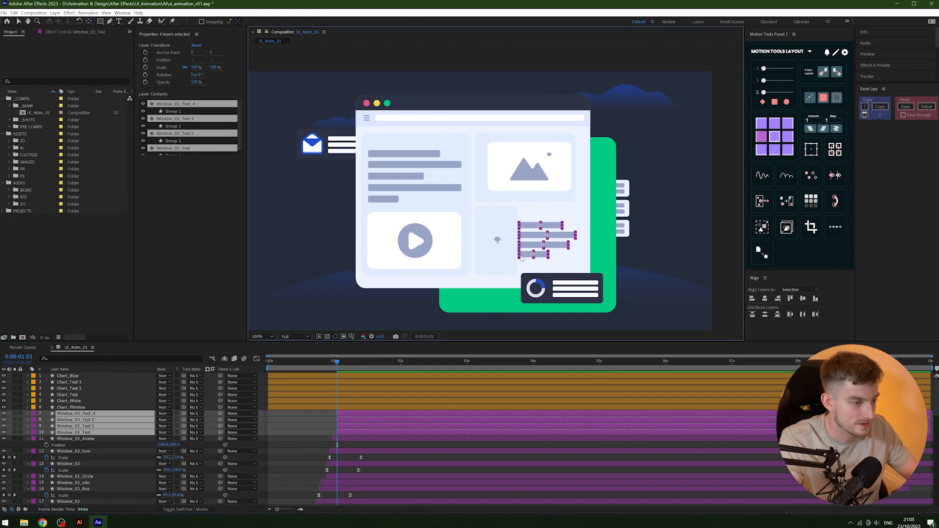
Move the anchor points of Window_03_Text_4 and Window_03_Text 3 to the middle of each bar's left edge.
click(524, 255)
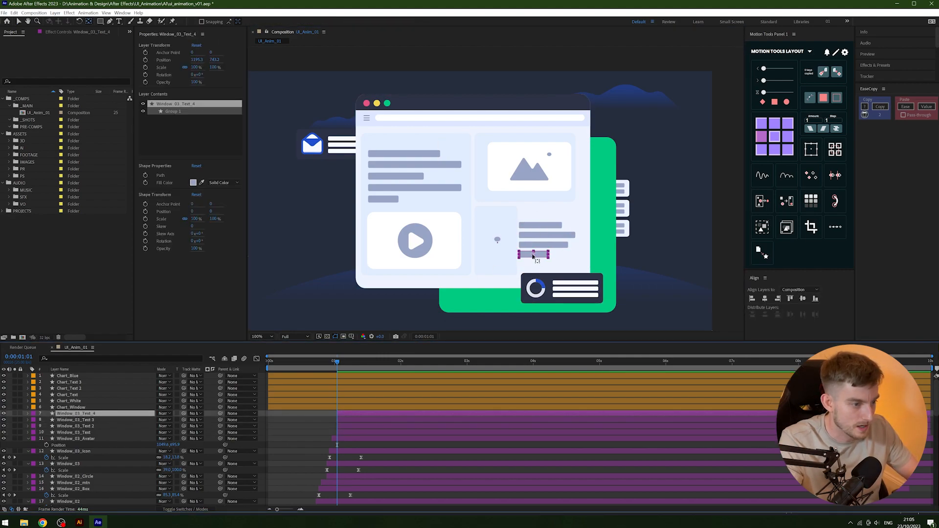
drag(523, 255, 520, 256)
scroll(520, 256, up, 4)
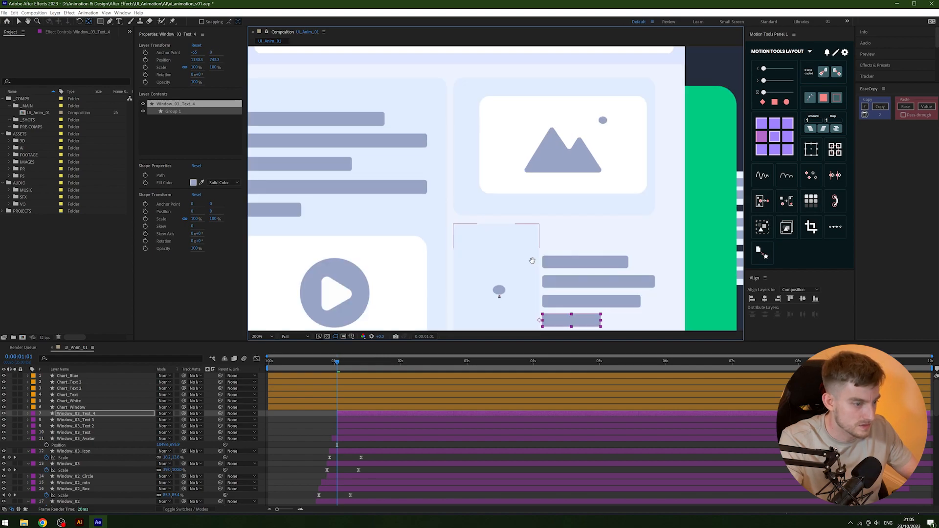
drag(433, 309, 440, 309)
click(96, 420)
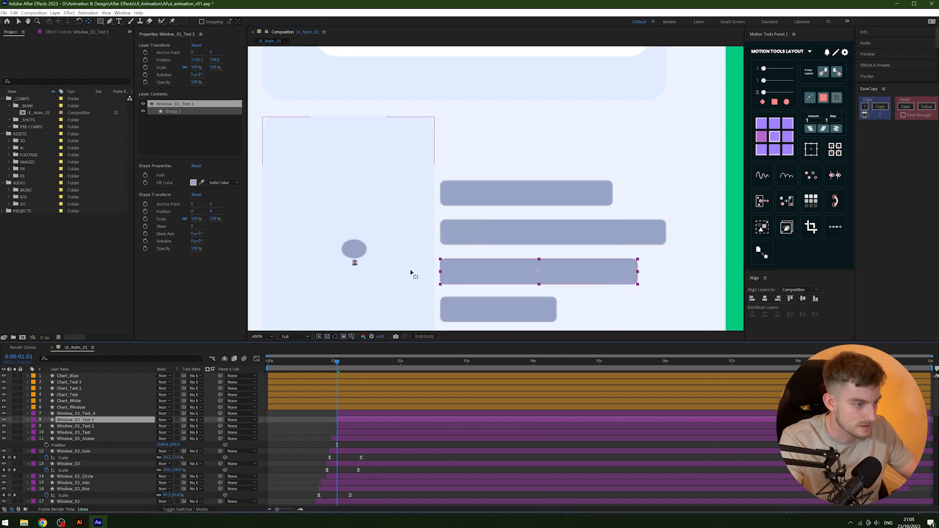
drag(502, 277, 440, 276)
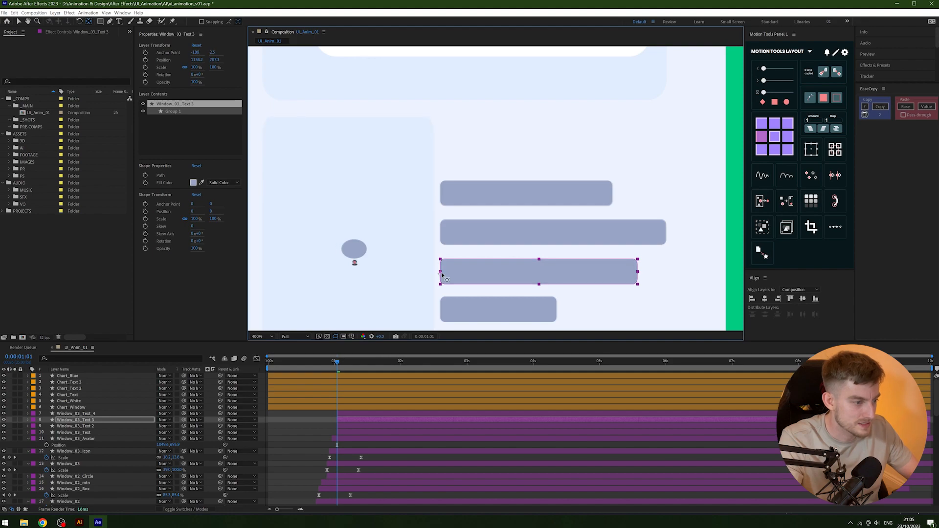
drag(442, 276, 441, 274)
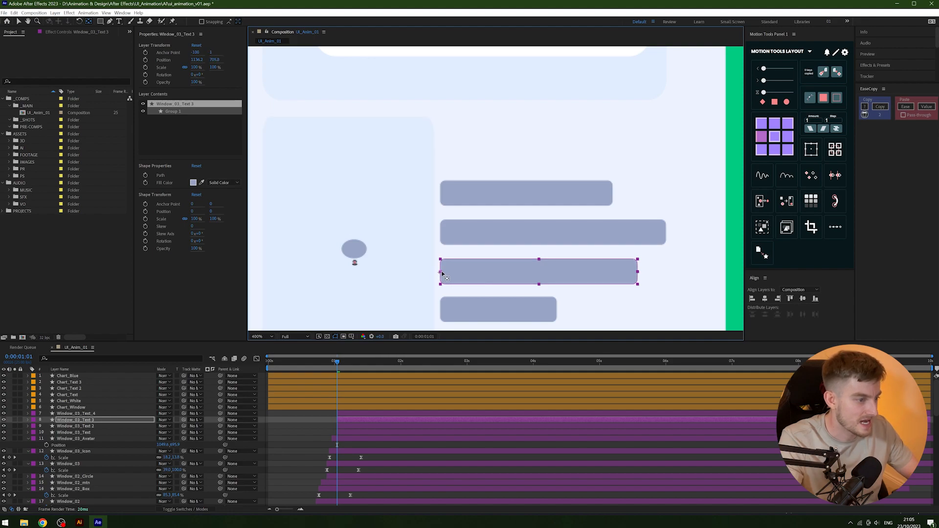
Move the anchor points of Window_03_Text 2 and Window_03_Text to the middle of each bar's left edge.
click(499, 226)
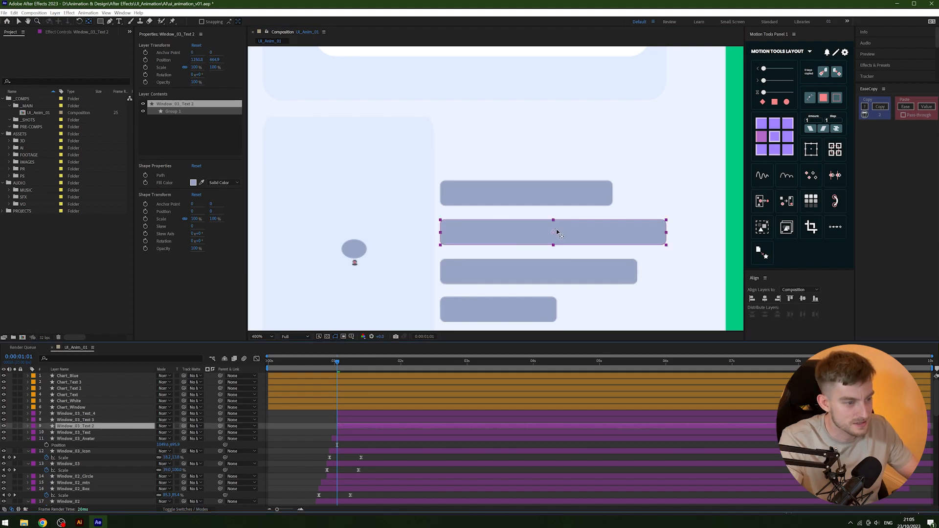
drag(537, 236, 444, 234)
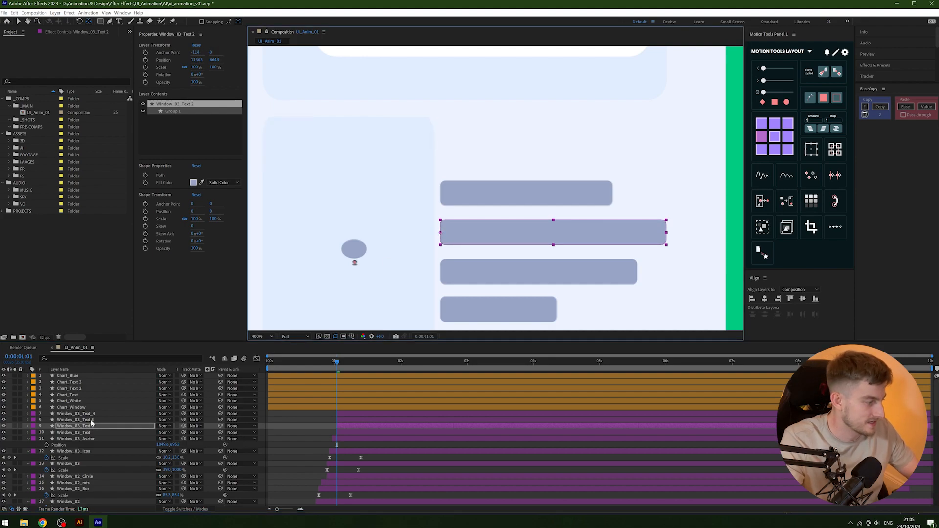
click(473, 273)
click(99, 427)
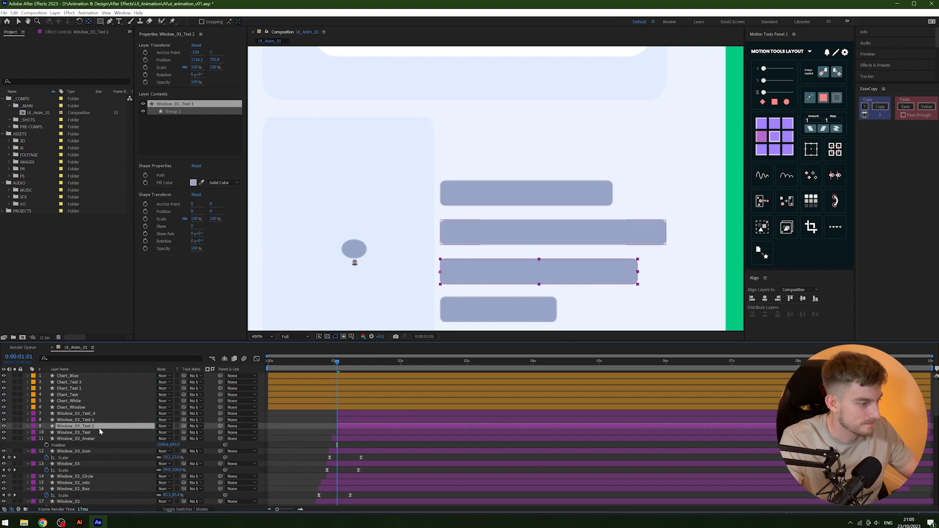
click(102, 433)
drag(527, 193, 475, 184)
Copy the Scale keyframes of Window_01_Text 5 and paste them onto the four Window_03 text layers at 0:00:01:01.
scroll(482, 213, down, 1)
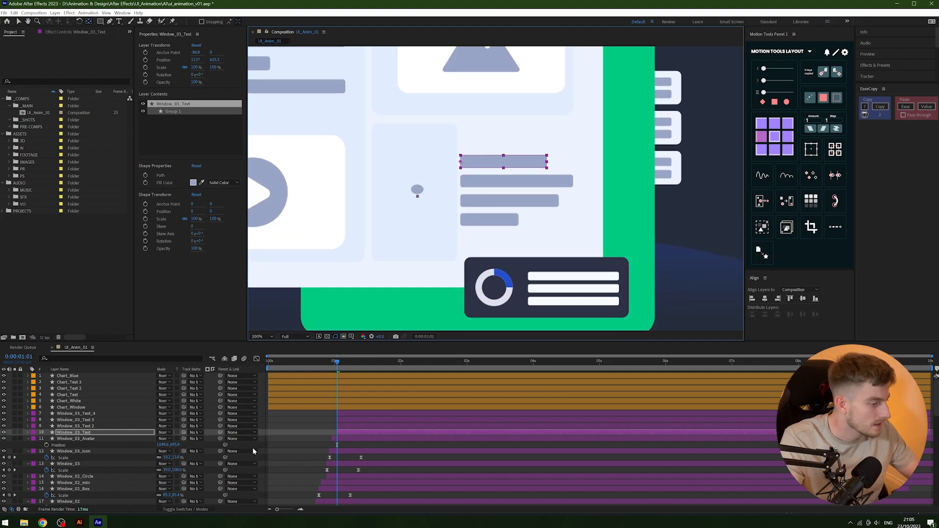
scroll(136, 452, down, 5)
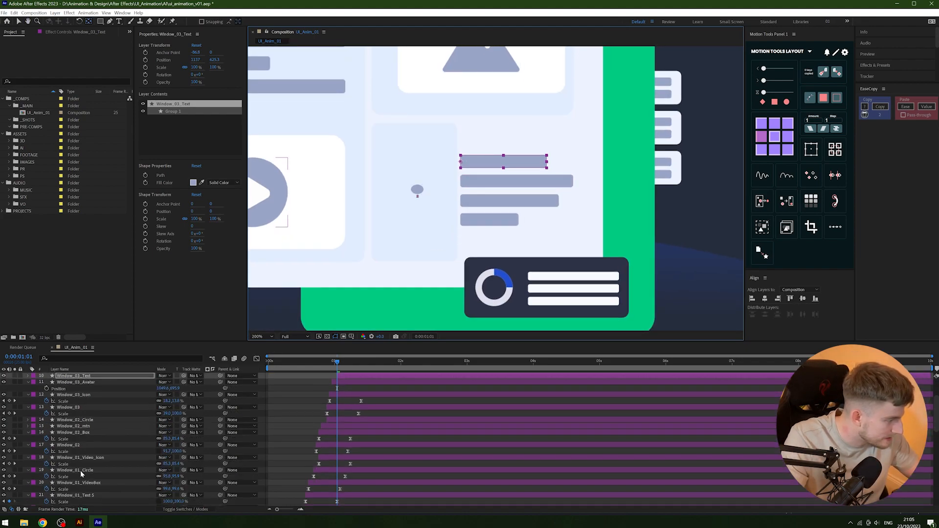
click(275, 465)
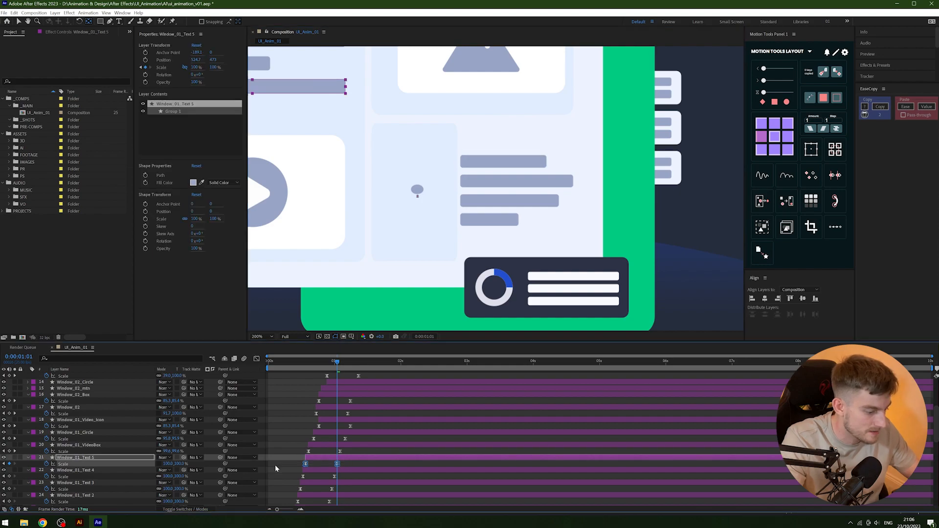
scroll(340, 455, up, 5)
click(348, 432)
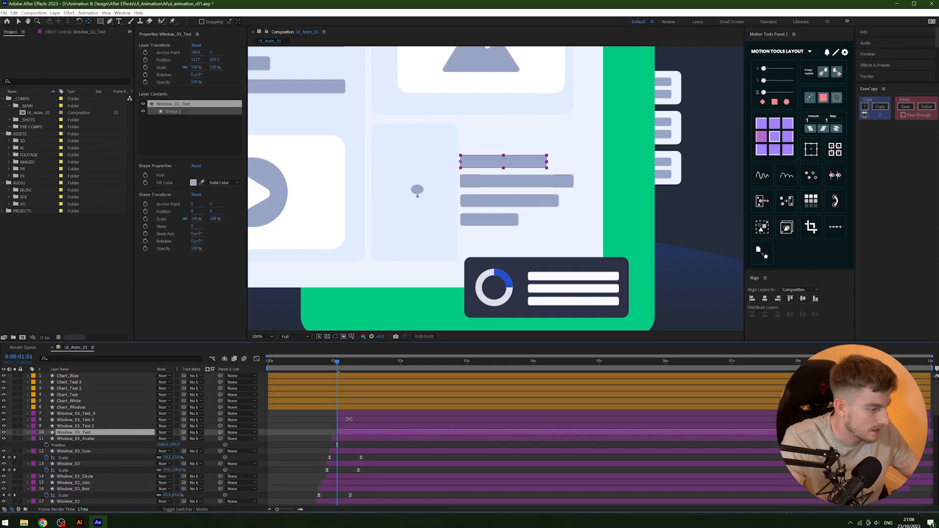
shift+click(348, 413)
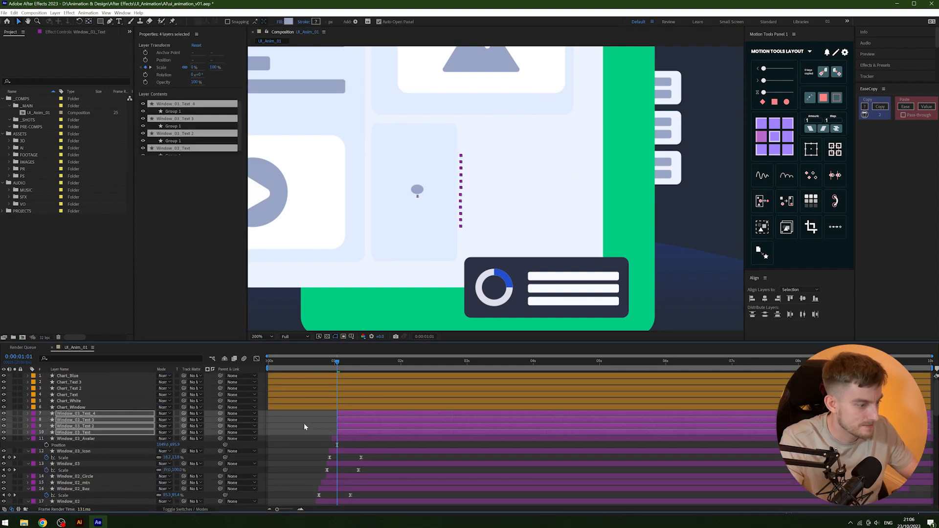
click(344, 427)
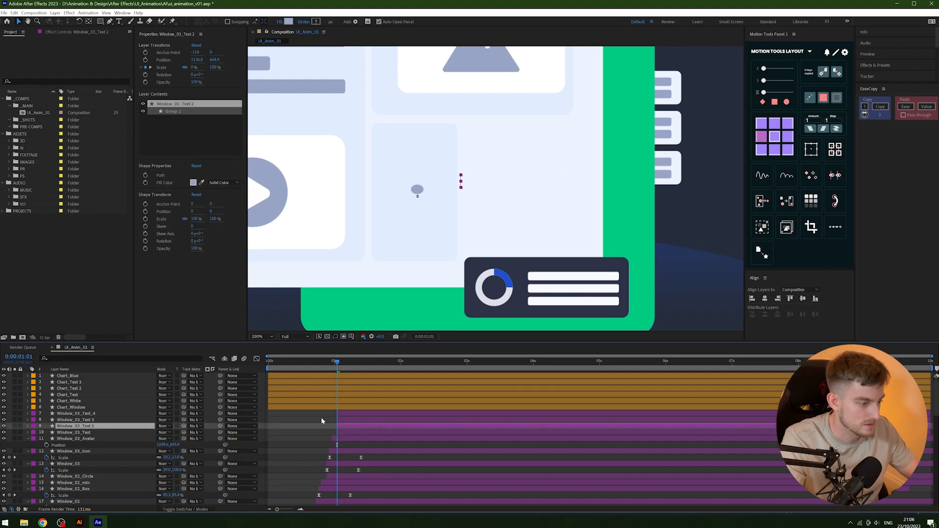
click(347, 434)
click(348, 424)
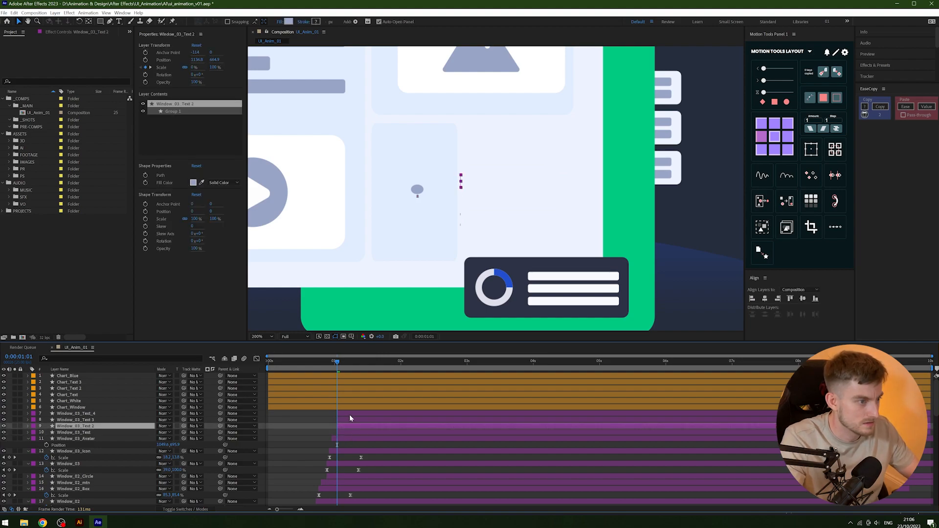
click(349, 414)
click(348, 409)
click(349, 414)
click(353, 421)
click(354, 427)
click(355, 432)
key(ctrl+shift+a)
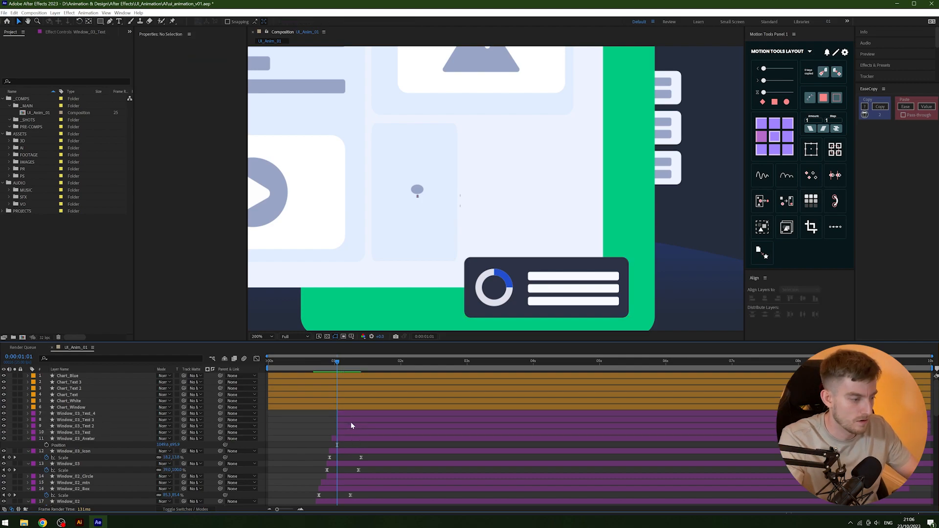
Stagger the Window_03 text layers so that Text 2, Text 3 and Text_4 each start one frame after the previous one.
click(348, 426)
shift+click(348, 414)
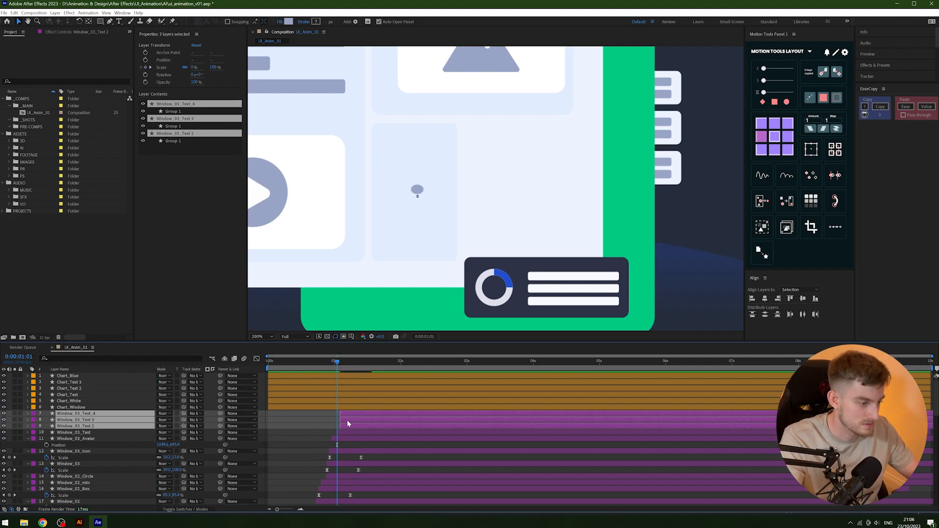
ctrl+click(348, 425)
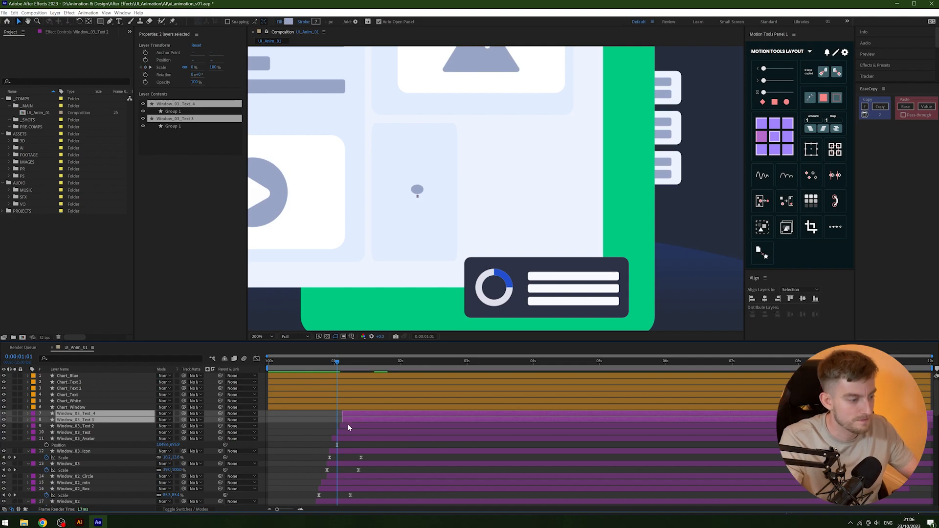
ctrl+click(348, 420)
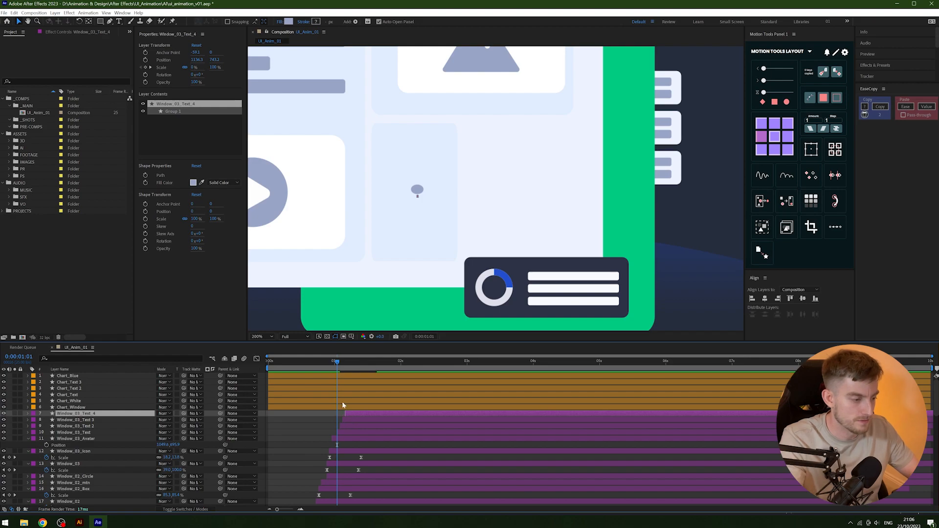
Play back the profile text bars' pop-in from 0:00:00:19.
drag(339, 364, 318, 365)
key(space)
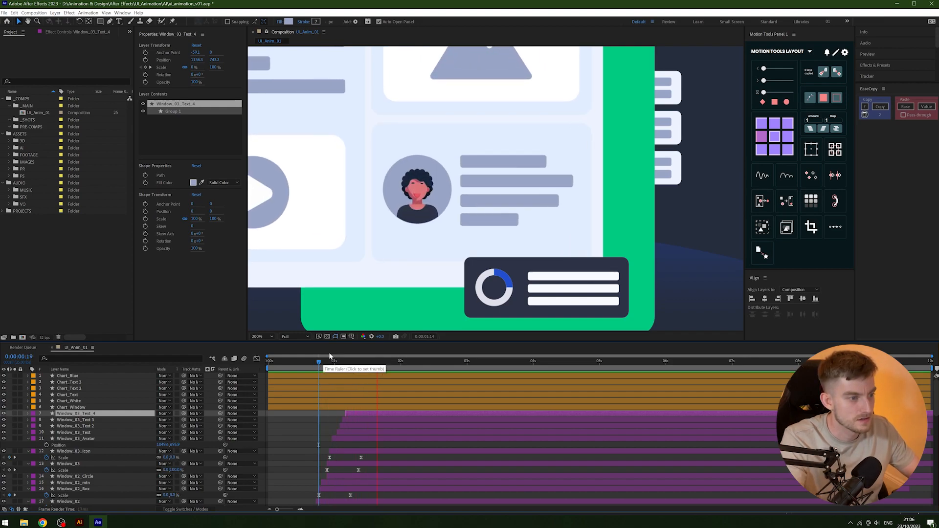
key(comma)
click(316, 361)
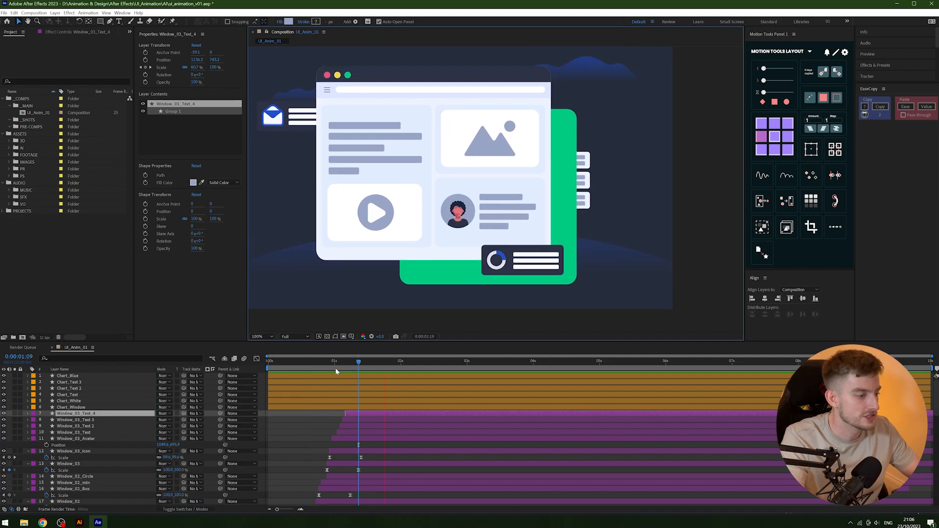
Replay the complete window animation from 0:00:00:00 several times to check the timing.
drag(337, 364, 268, 364)
key(space)
key(space)
drag(342, 362, 180, 357)
key(space)
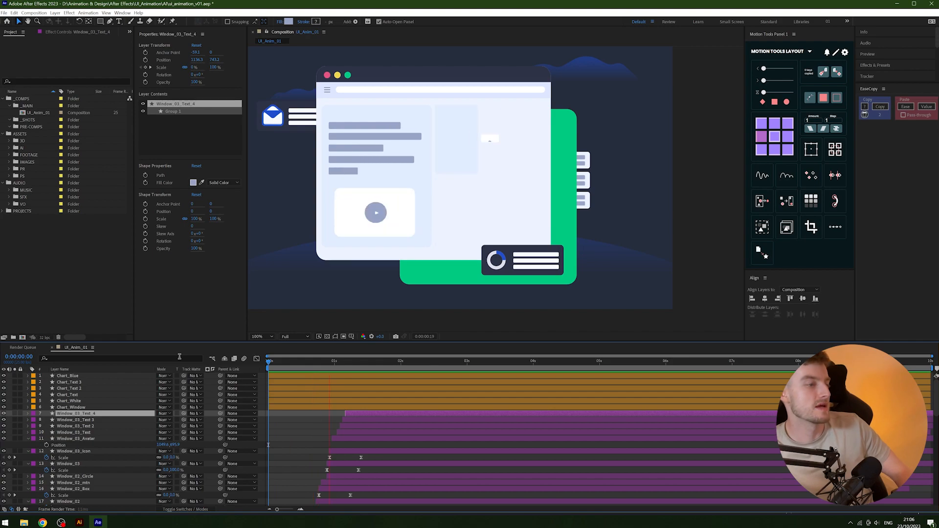
drag(290, 363, 201, 378)
key(space)
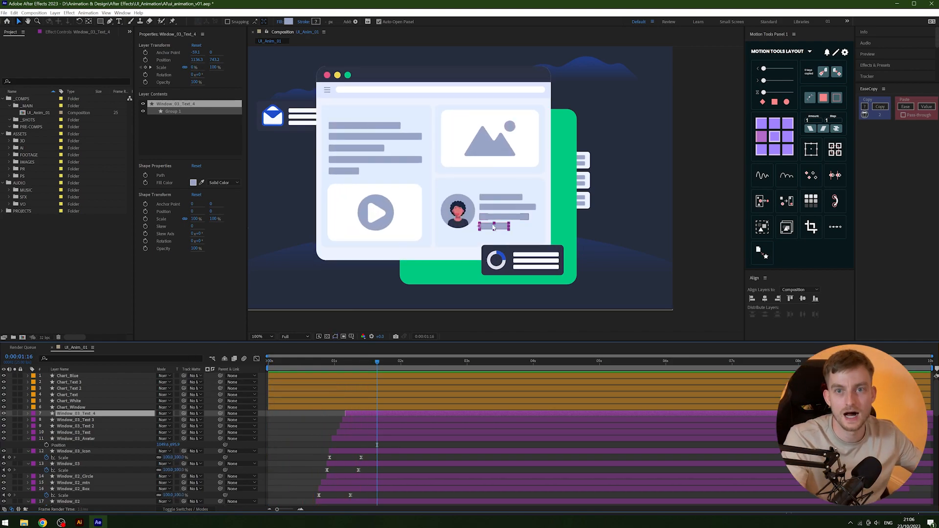
key(space)
key(space)
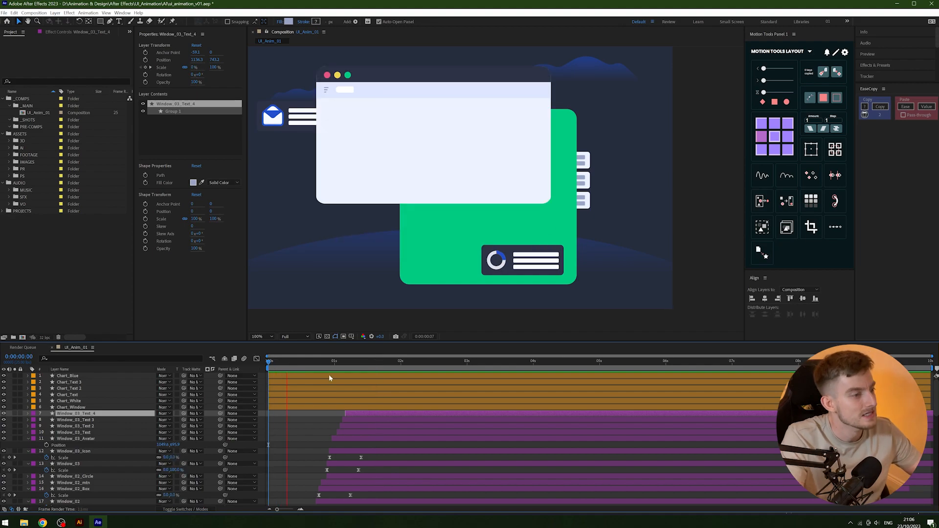
Shift all layers from Window_02 up to Window_03_Text_4 four frames earlier and preview the animation from the start.
scroll(303, 388, down, 4)
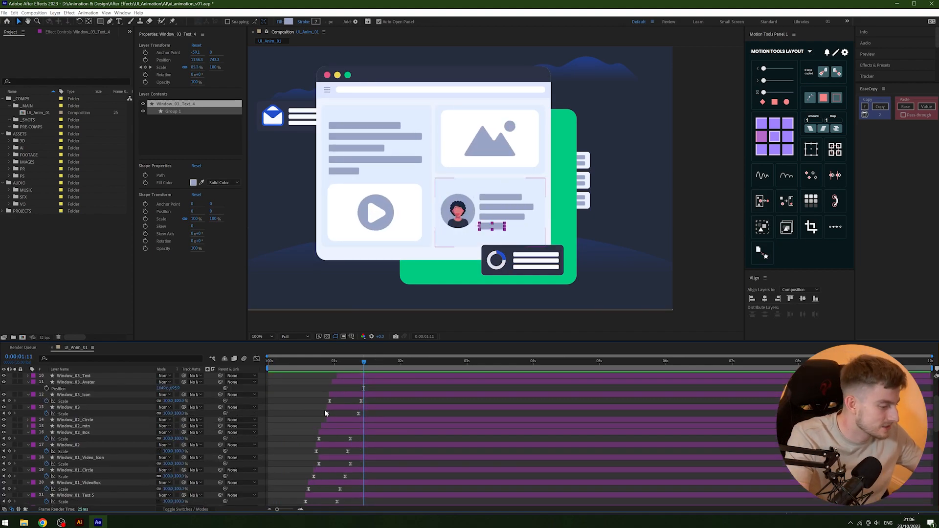
scroll(98, 449, up, 1)
click(87, 444)
scroll(95, 414, up, 2)
shift+click(87, 395)
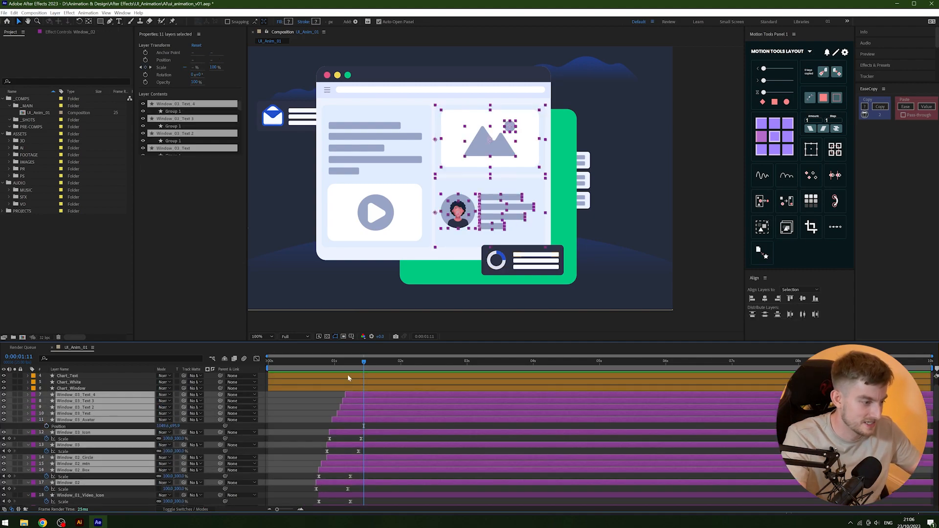
key(alt+Page_Up)
key(alt+Page_Up)
key(alt+Page_Up)
key(alt+Page_Up)
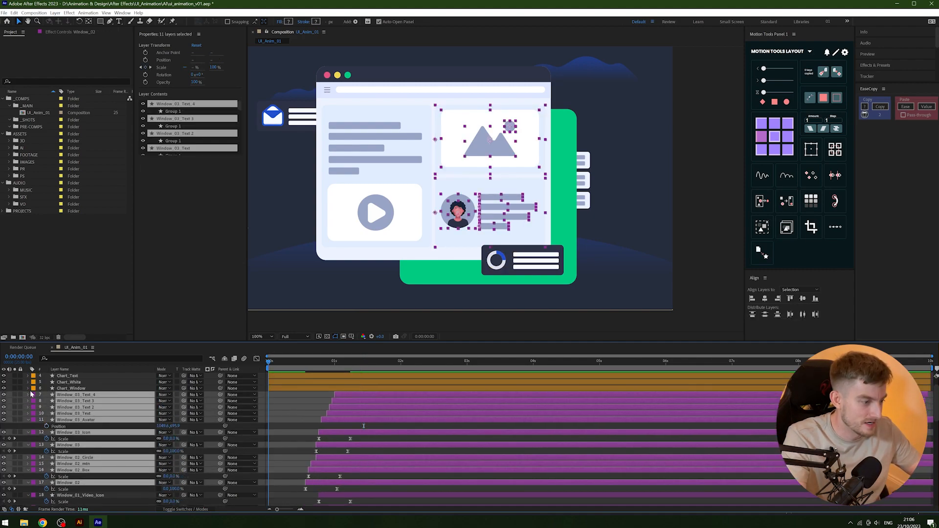
key(Home)
key(space)
key(space)
Shift the selected Window_02 and Window_03 layers one frame later and replay the animation from the start.
key(alt+Page_Down)
drag(345, 363, 166, 380)
key(space)
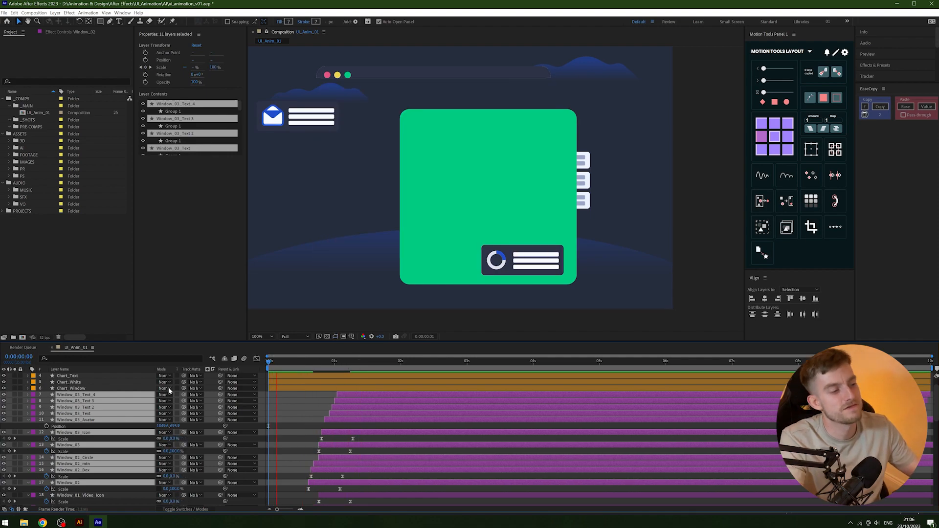
key(space)
drag(321, 367, 209, 383)
key(space)
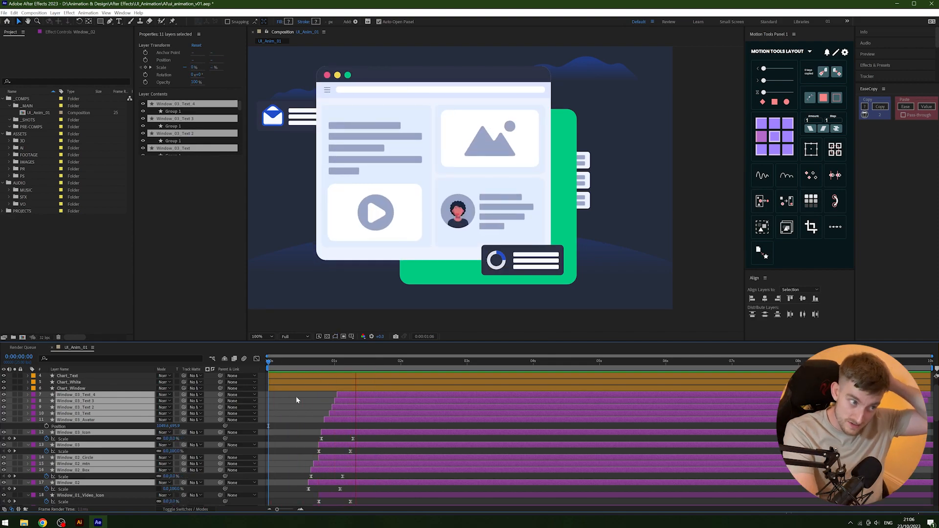
key(space)
drag(306, 364, 167, 371)
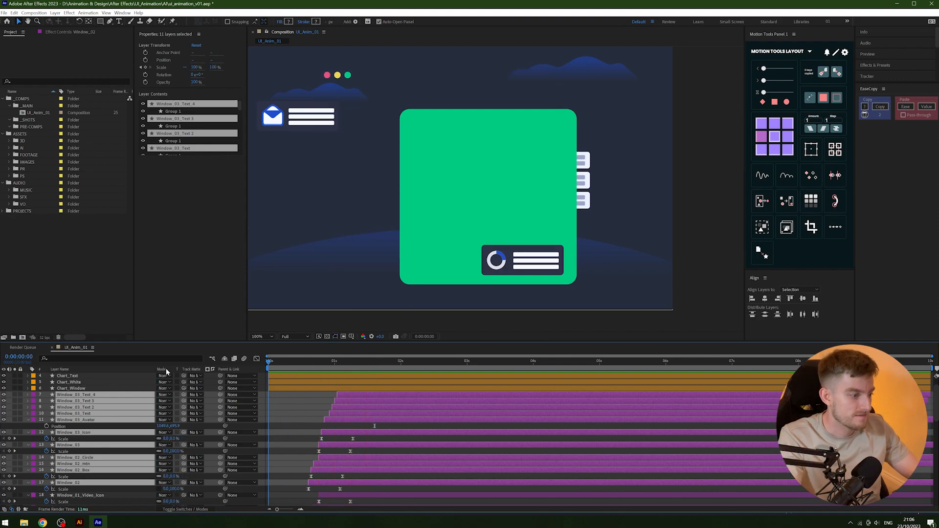
key(space)
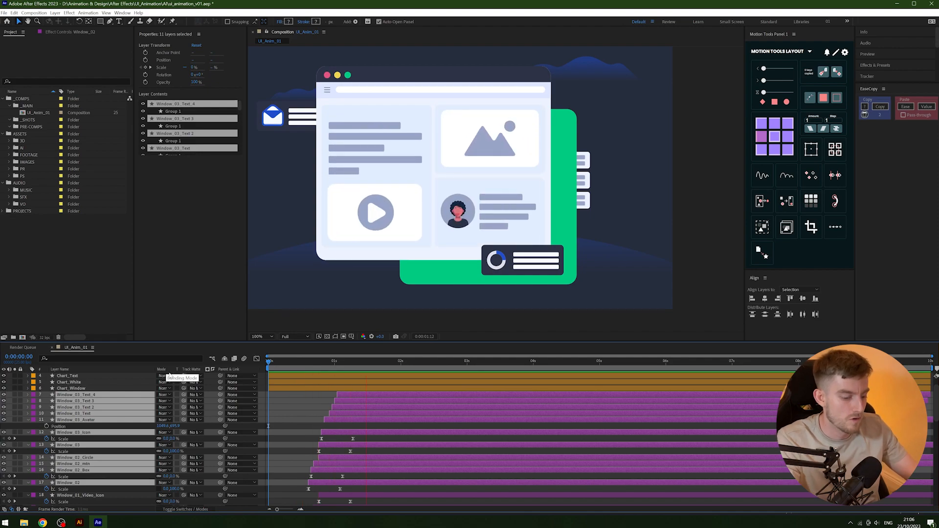
Delay the selected Window_02 and Window_03 layers by two more frames, previewing from the start after each one-frame shift.
key(space)
key(space)
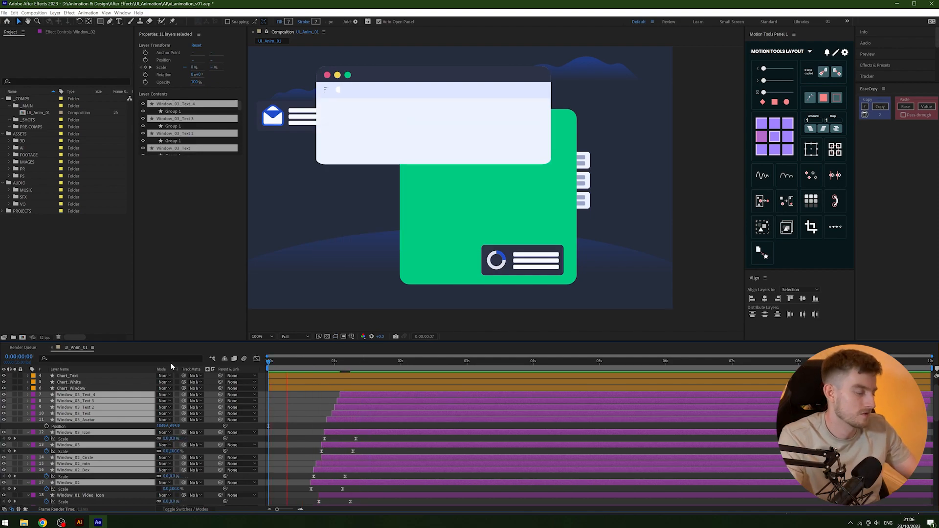
key(space)
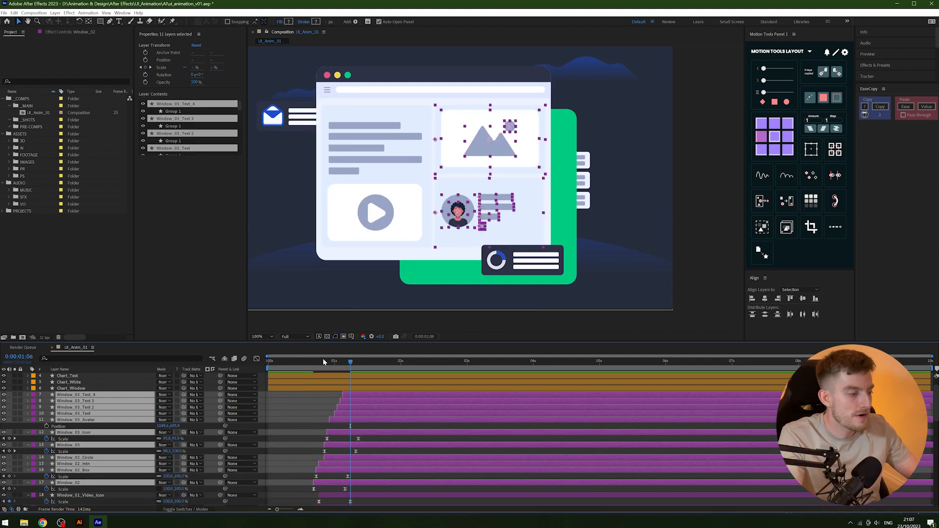
key(space)
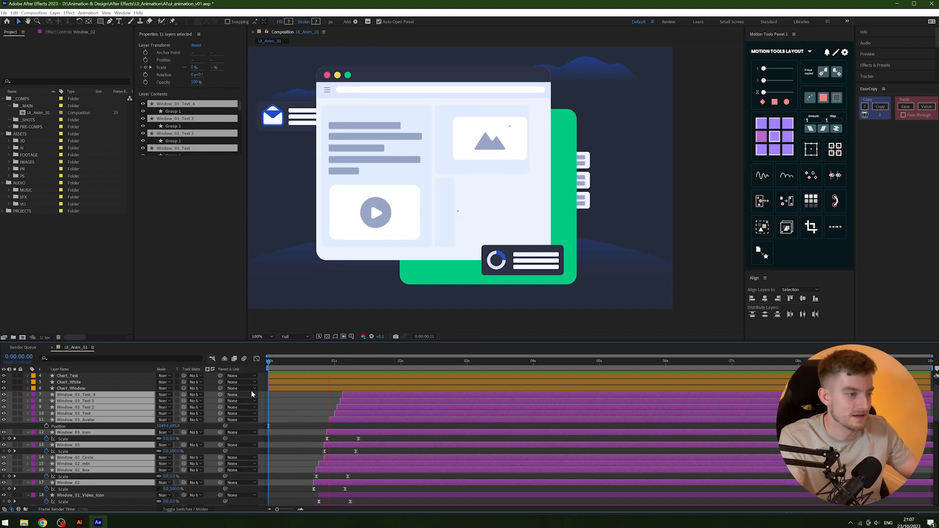
key(space)
drag(301, 364, 185, 374)
key(space)
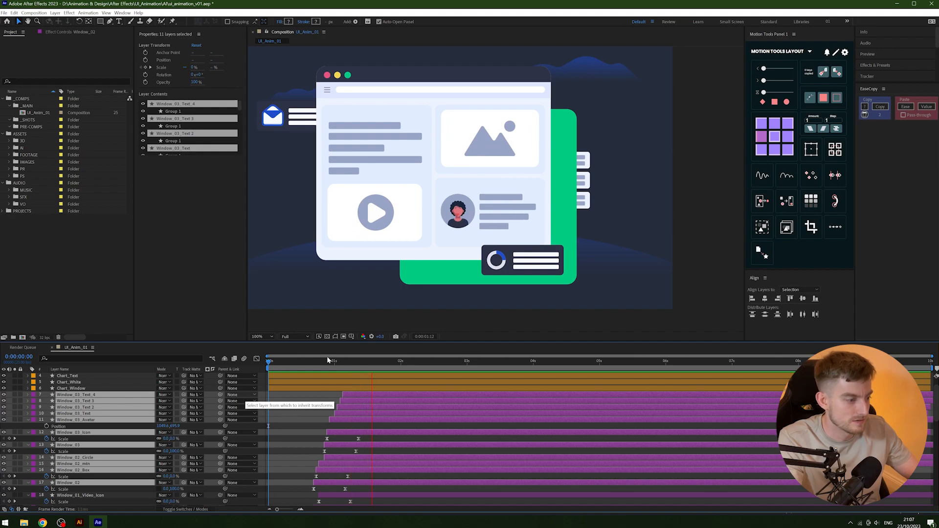
Replay the window animation from the start several times to check the panel timing, and clear the layer selection.
key(space)
key(space)
key(space)
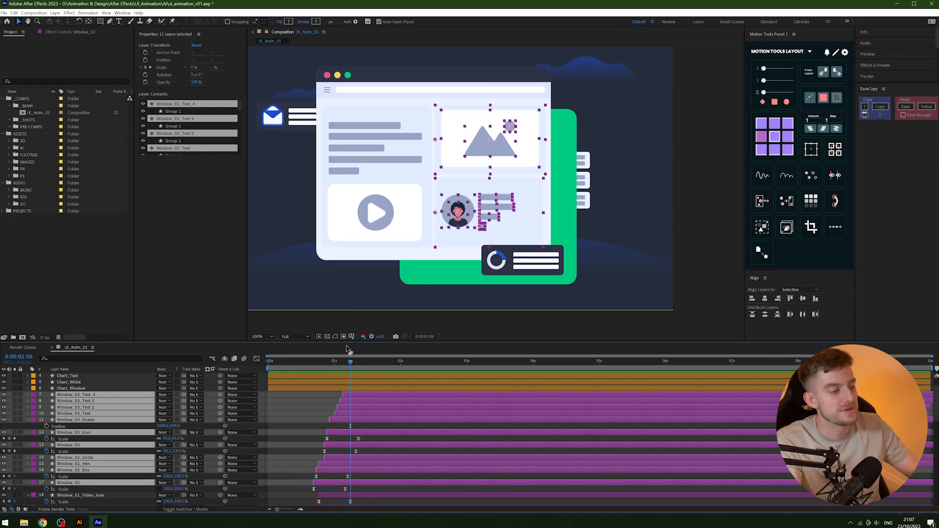
key(space)
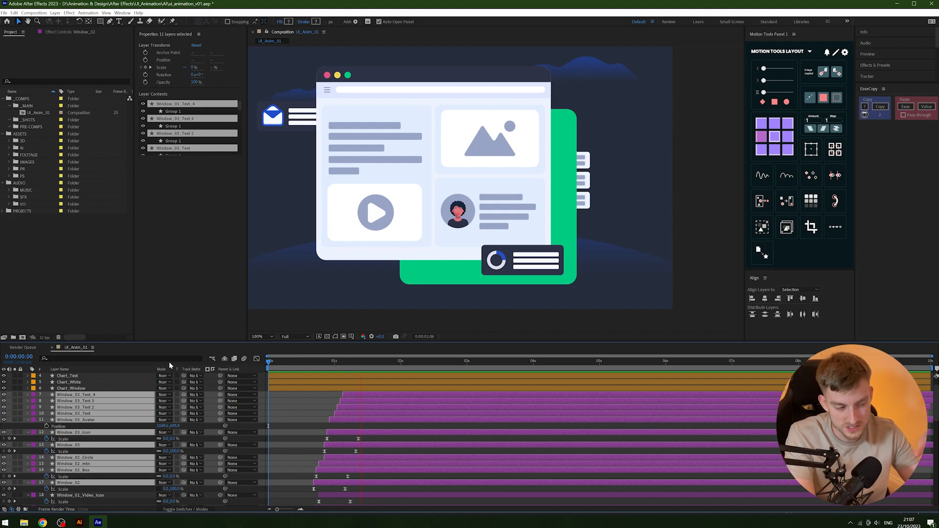
key(space)
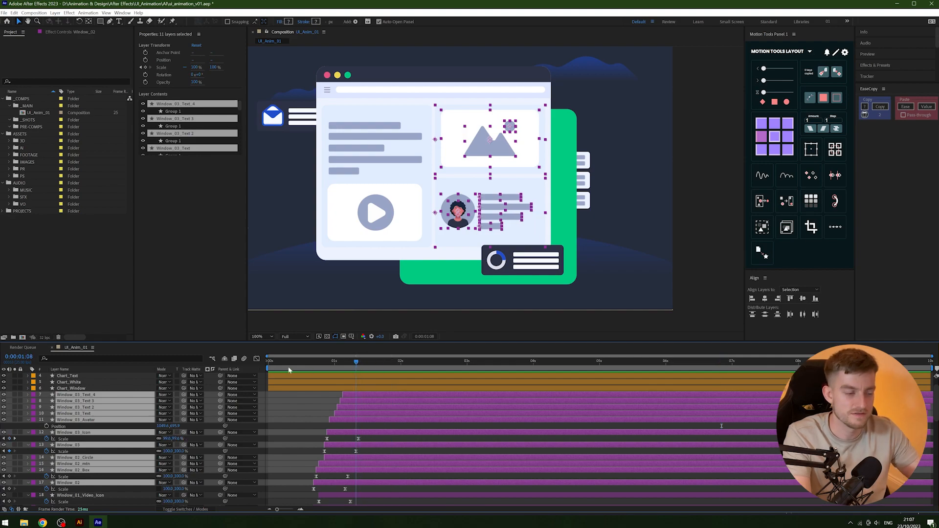
key(Home)
key(space)
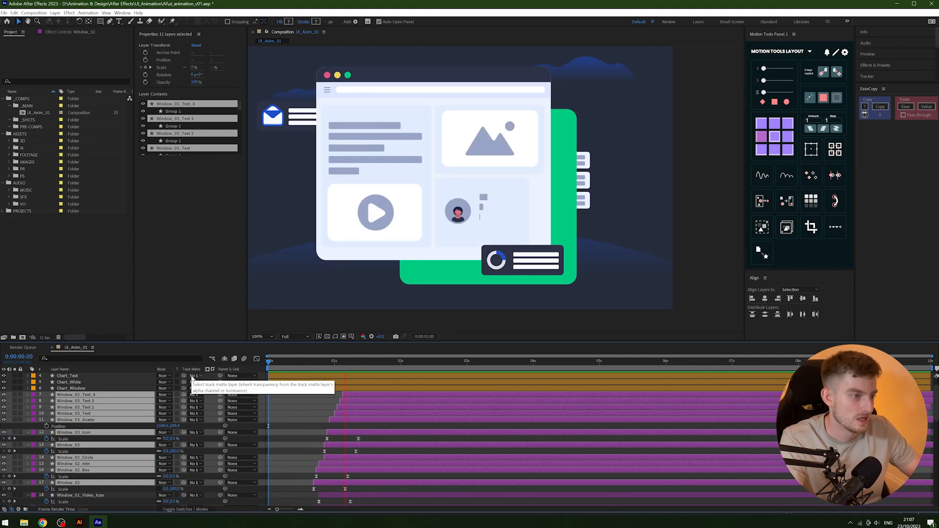
key(space)
click(295, 407)
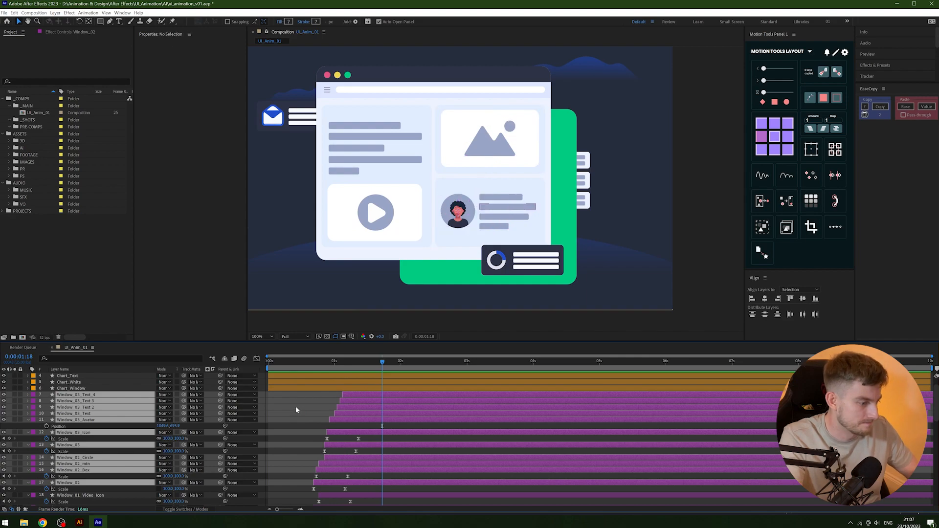
Copy the Scale keyframes of Window_03_Icon to Window_Icons, Window_Icons 2 and Window_Icons 3, starting at 0:00:00:02.
drag(341, 366, 273, 381)
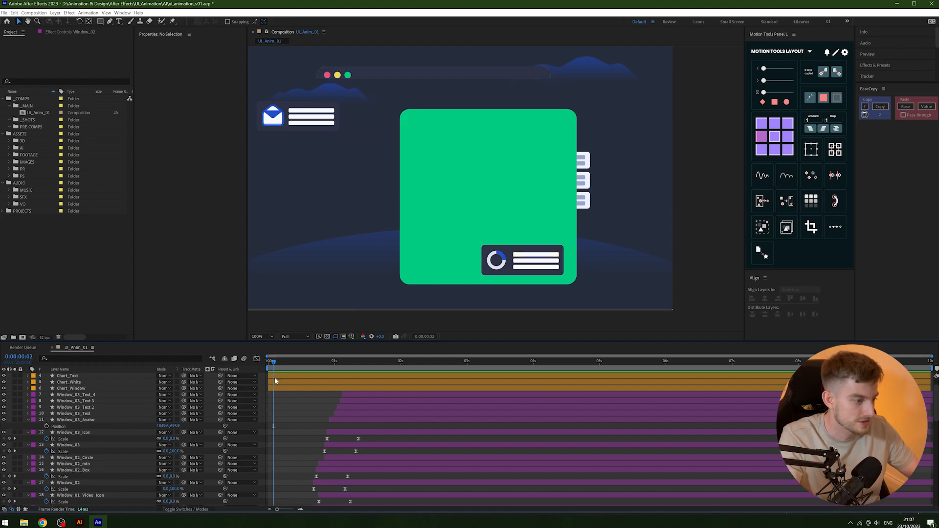
scroll(109, 421, up, 1)
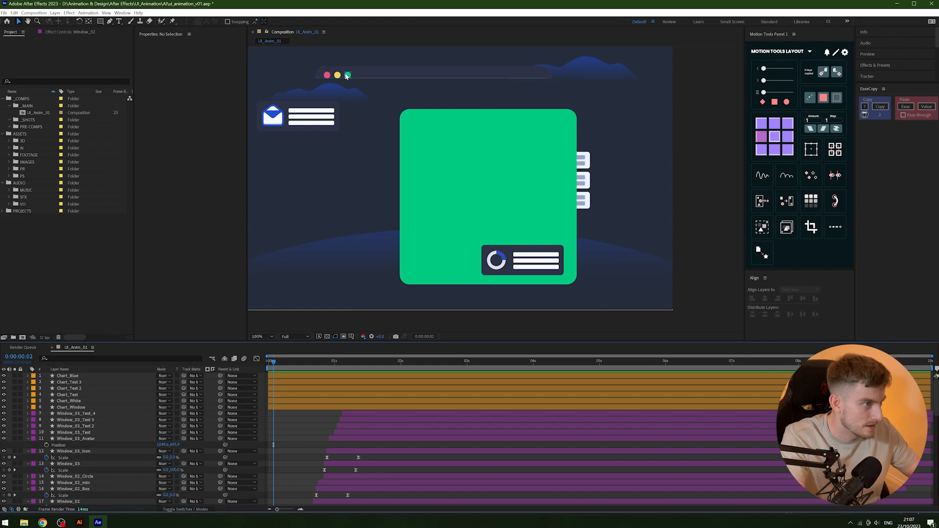
click(327, 75)
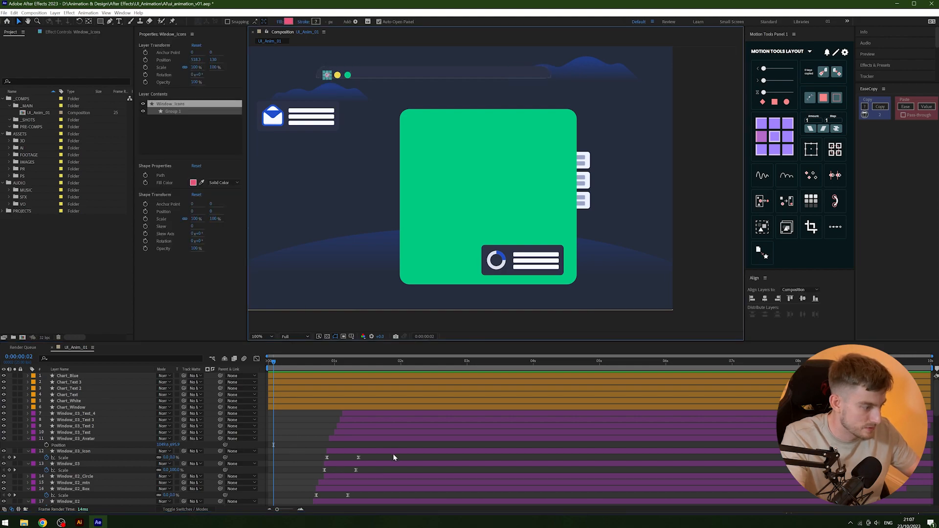
drag(389, 459, 318, 455)
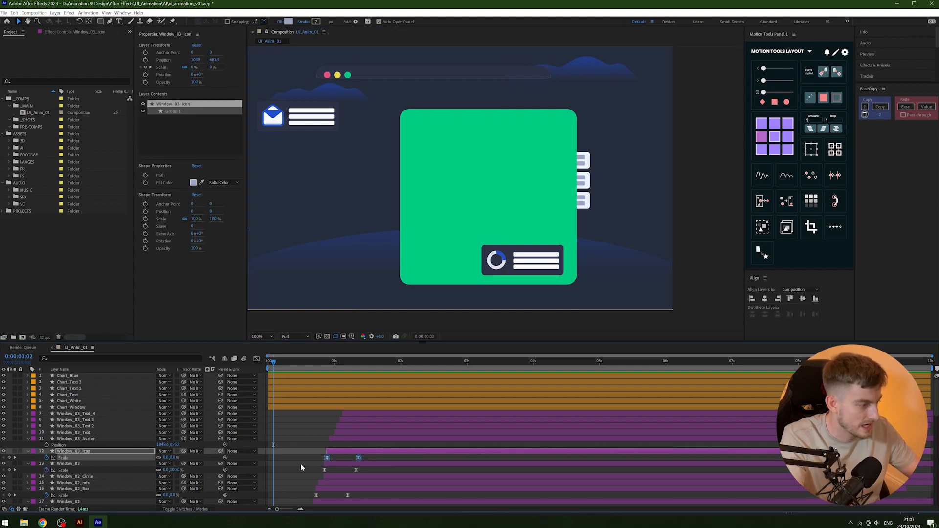
scroll(302, 459, down, 9)
scroll(72, 475, down, 2)
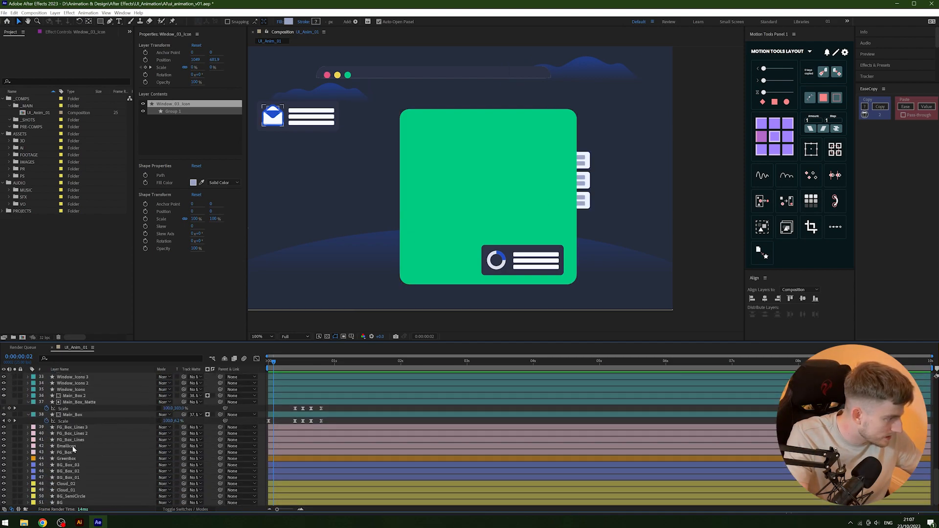
scroll(73, 450, up, 1)
click(86, 409)
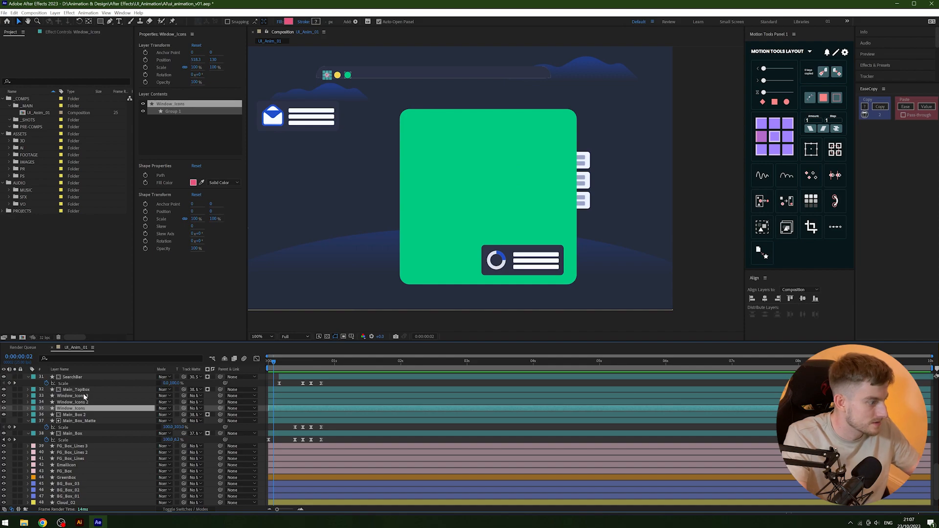
shift+click(85, 397)
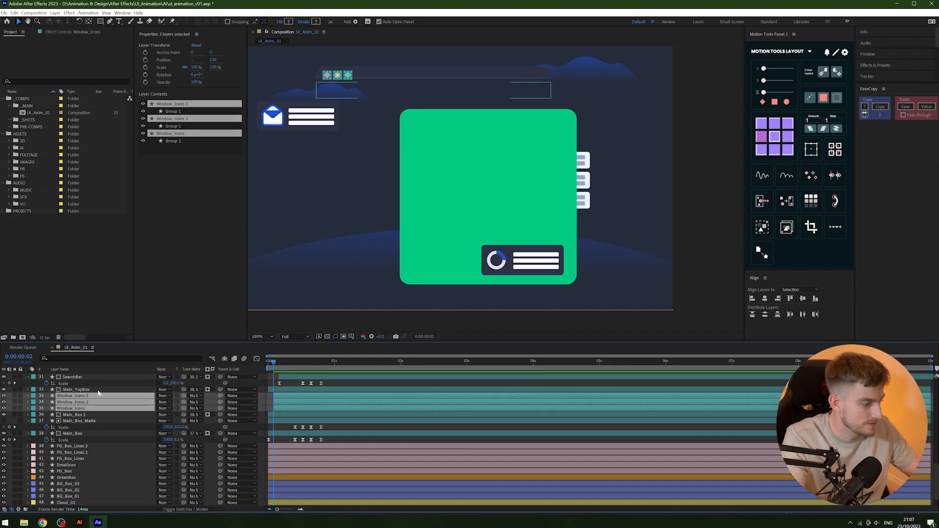
key(ctrl+v)
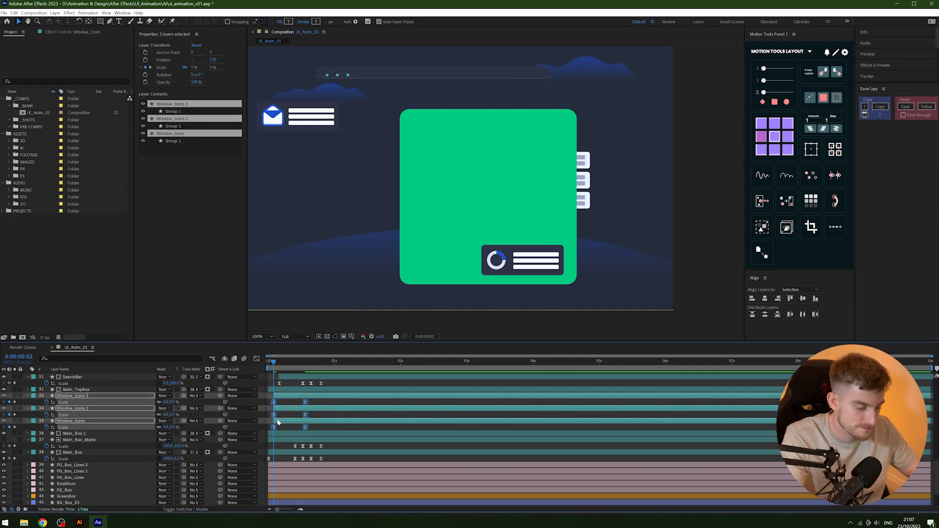
Stagger the window icons by delaying Window_Icons 2 by one frame and Window_Icons 3 by two frames.
click(277, 422)
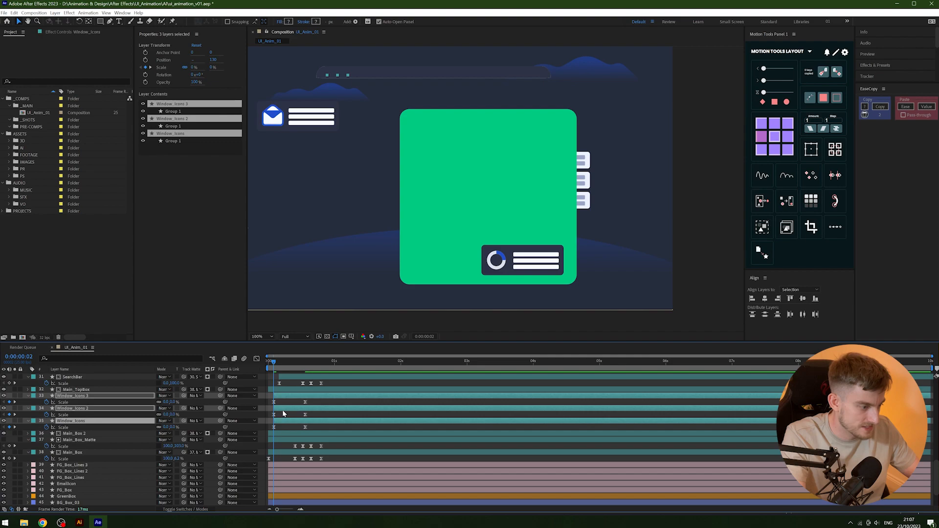
click(356, 415)
click(357, 408)
key(alt+Page_Down)
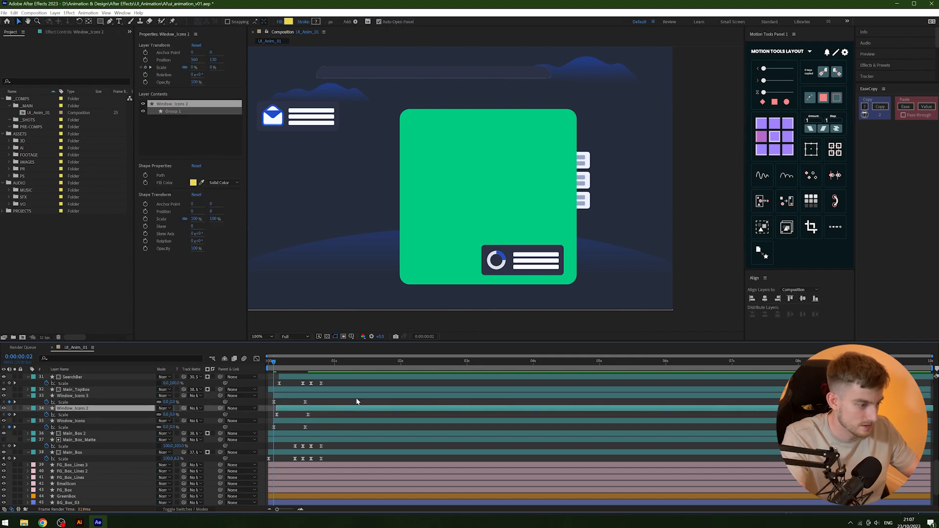
click(353, 397)
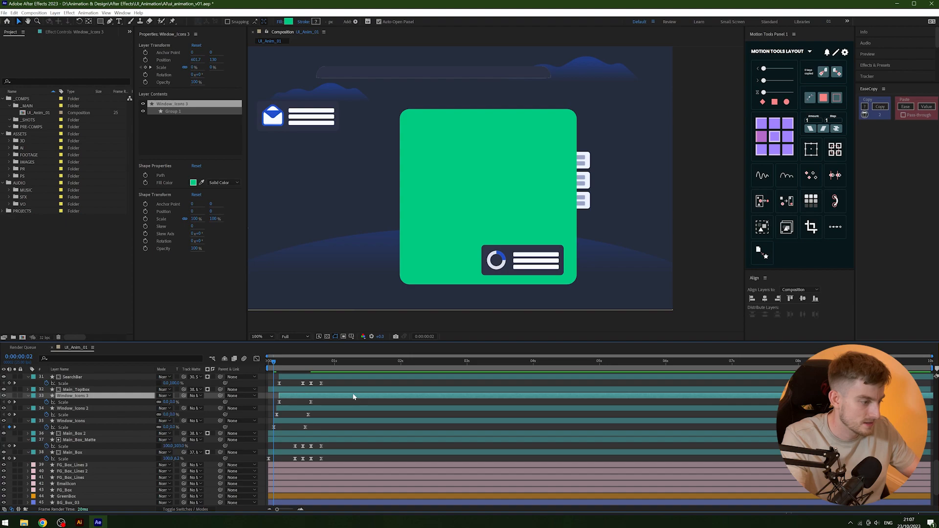
Replay the animation from 0:00:00:00 to check how the three window icons and the search bar appear.
key(space)
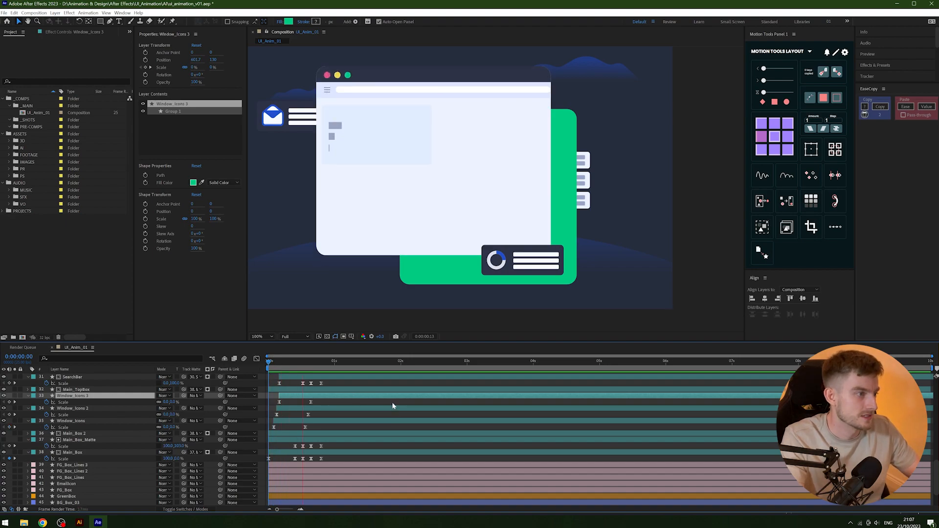
drag(276, 364, 268, 371)
key(space)
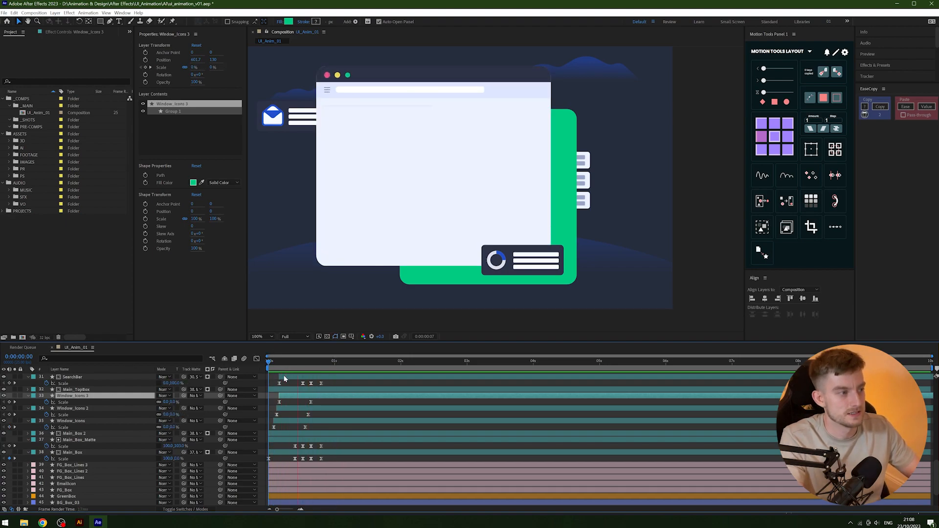
scroll(294, 388, up, 3)
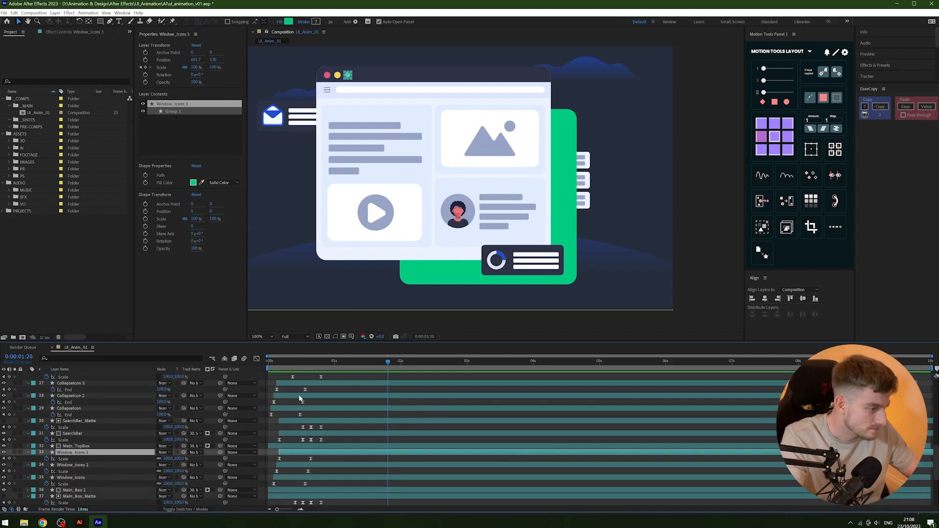
drag(315, 365, 268, 366)
key(space)
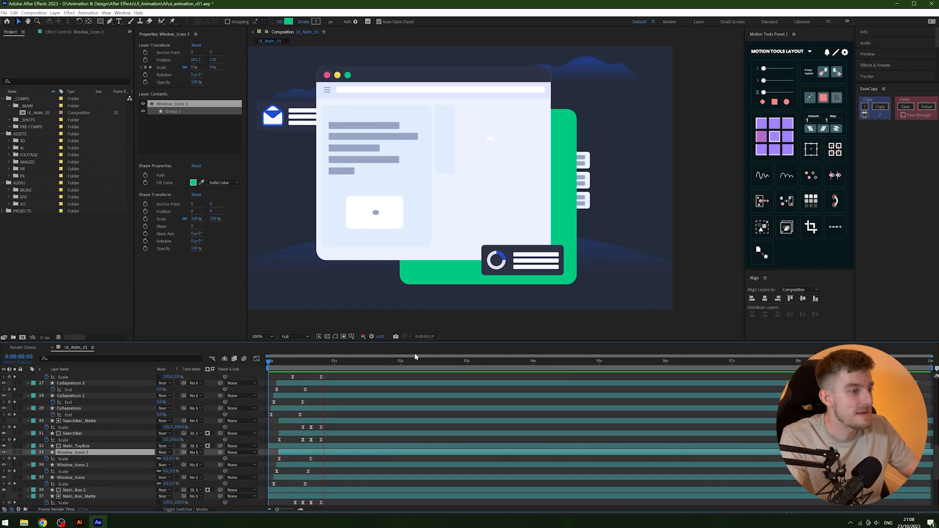
key(space)
Remove the two intermediate Scale keyframes of SearchBar, adjust the timing of its final keyframe and preview the animation.
drag(341, 365, 322, 400)
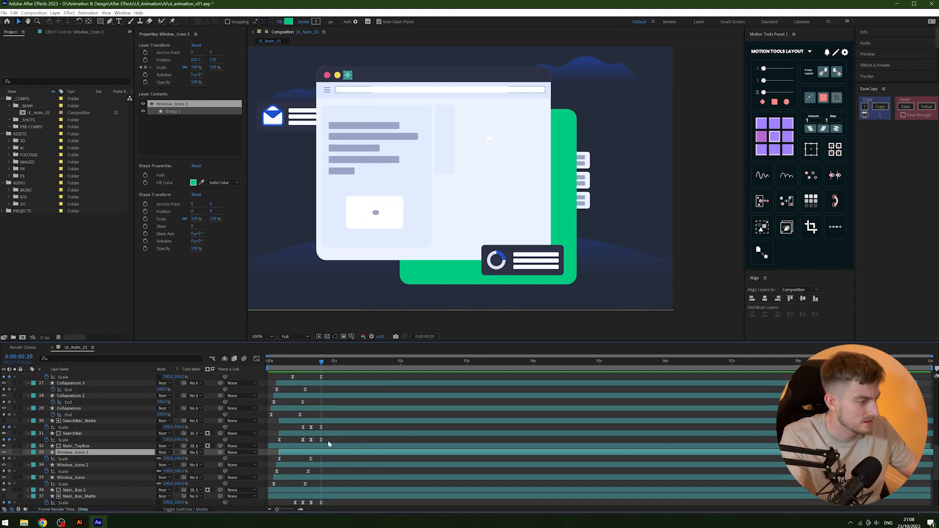
drag(316, 437, 298, 442)
key(Delete)
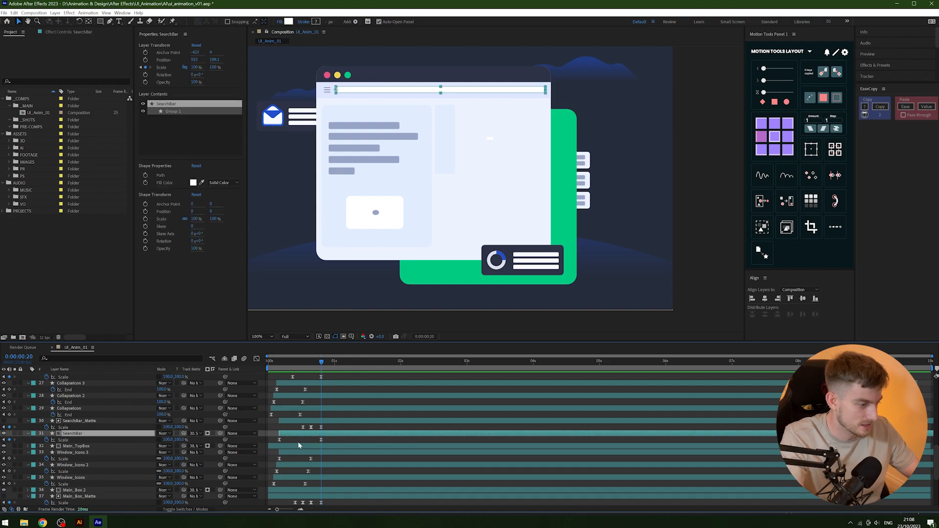
key(ctrl+z)
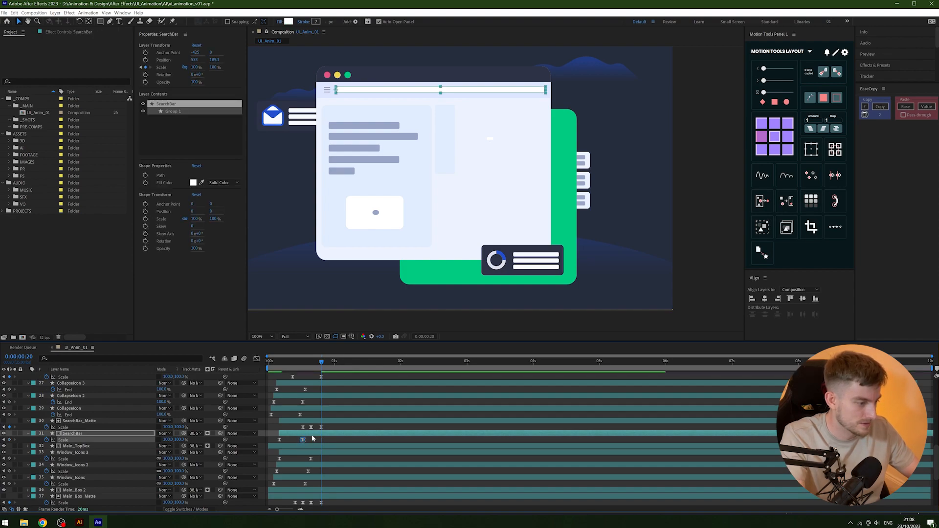
key(space)
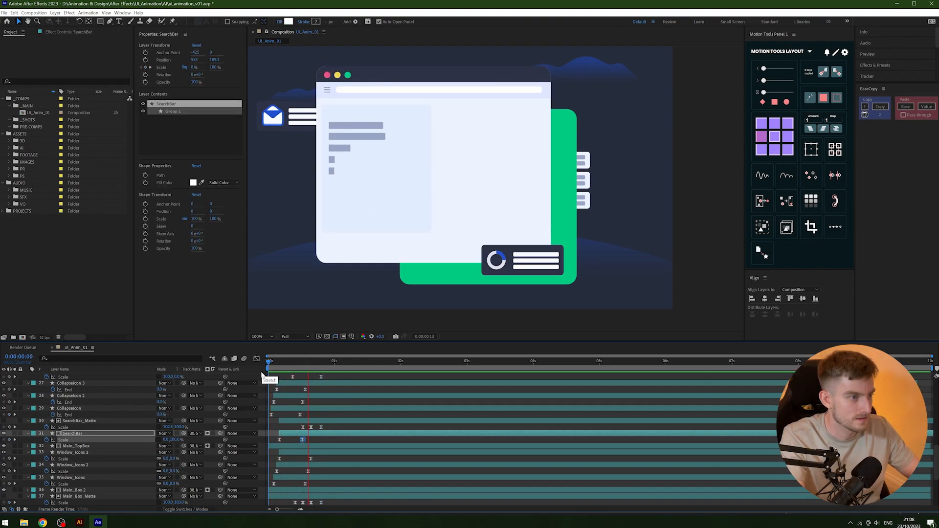
key(space)
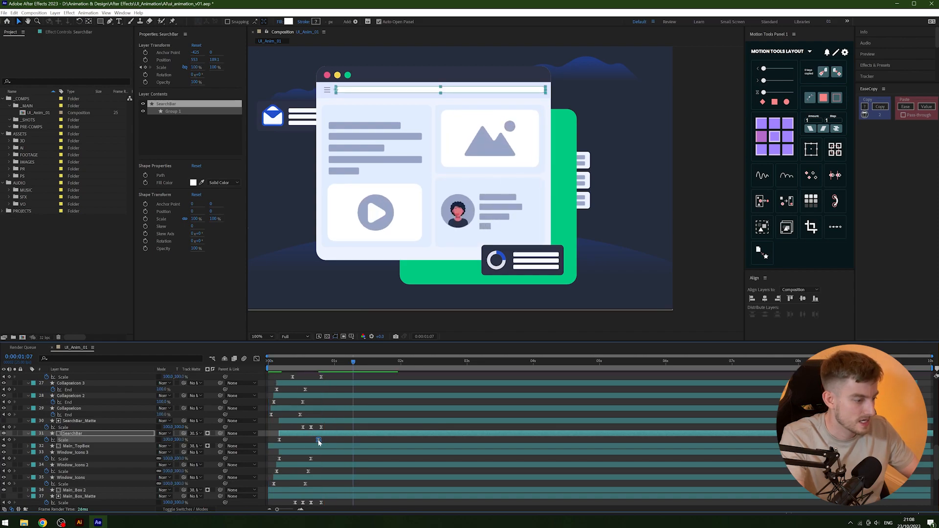
Reduce SearchBar_Matte to one Scale keyframe aligned with SearchBar's final keyframe, and preview from the start.
mouse_move(319, 433)
mouse_down()
mouse_move(289, 429)
mouse_move(319, 426)
mouse_move(311, 428)
mouse_up()
key(Delete)
click(303, 428)
drag(302, 362, 251, 372)
key(space)
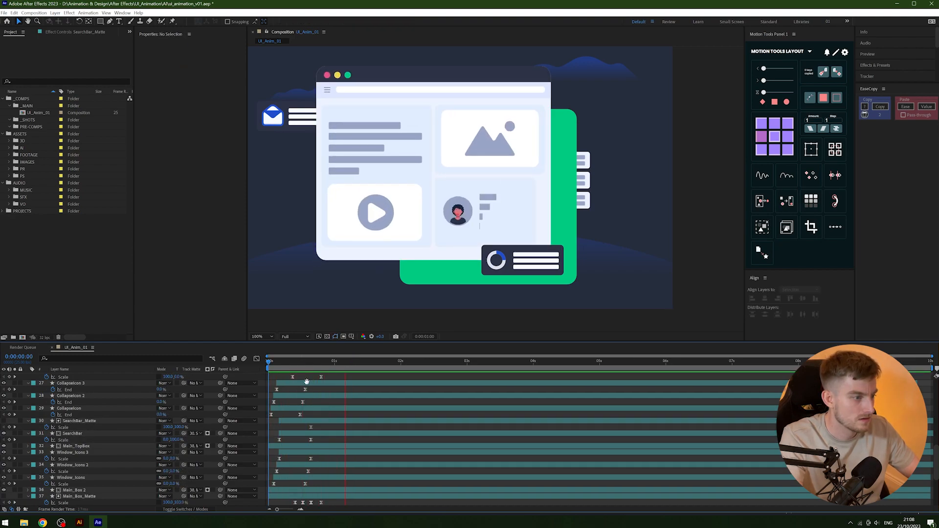
Delay the final Scale keyframes of SearchBar and SearchBar_Matte by four frames to 0:00:00:20, previewing from the start.
drag(321, 436, 295, 426)
key(alt+Right)
key(alt+Right)
key(alt+Right)
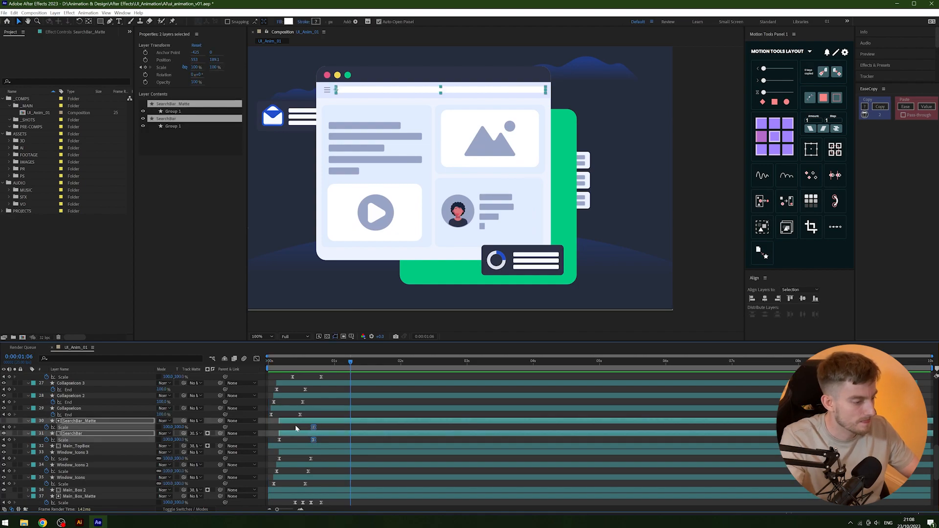
drag(318, 363, 198, 375)
key(space)
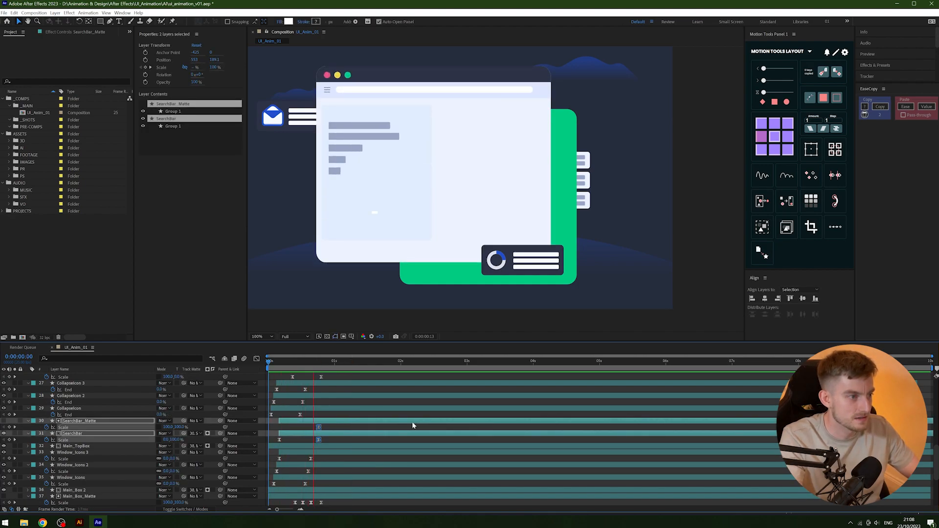
key(alt+Right)
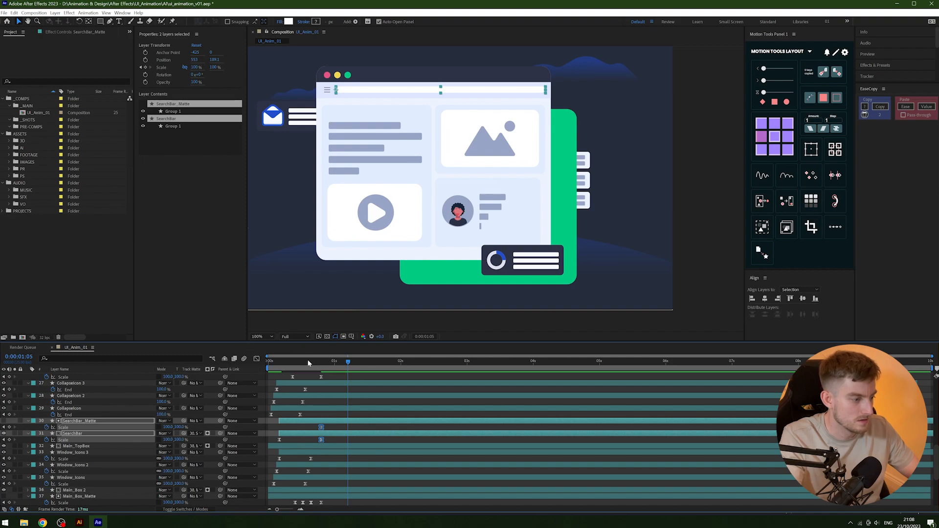
key(space)
key(space)
In SearchBar's Scale value graph, lengthen the final keyframe's incoming handle, raise the first keyframe's outgoing handle, and preview the motion.
click(332, 438)
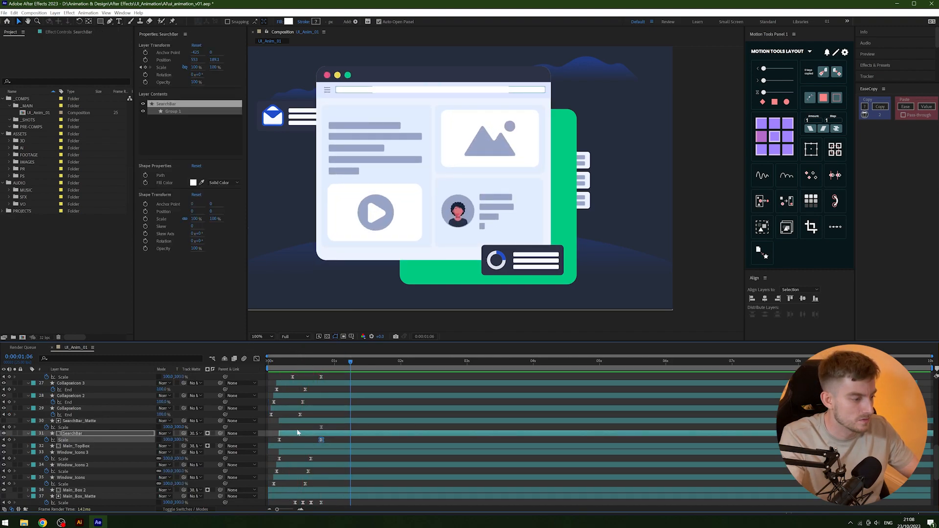
click(256, 359)
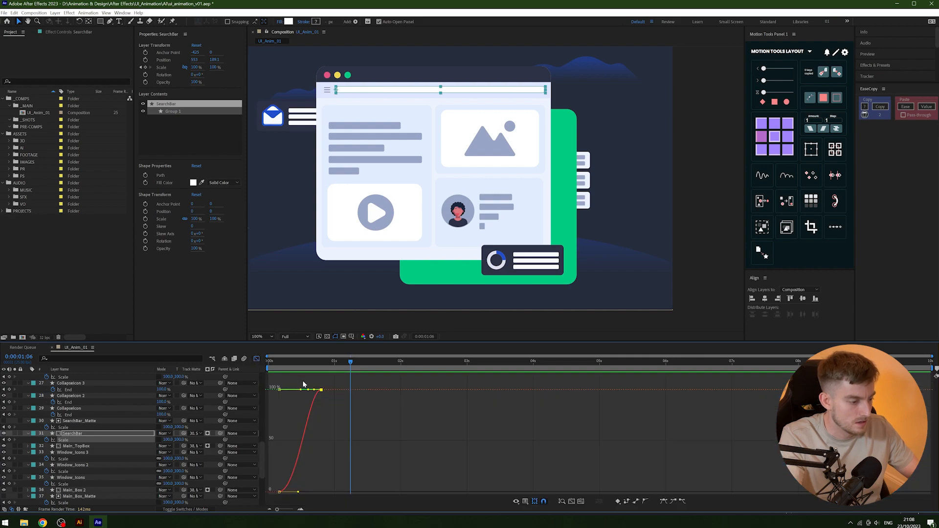
click(526, 502)
drag(413, 437, 298, 388)
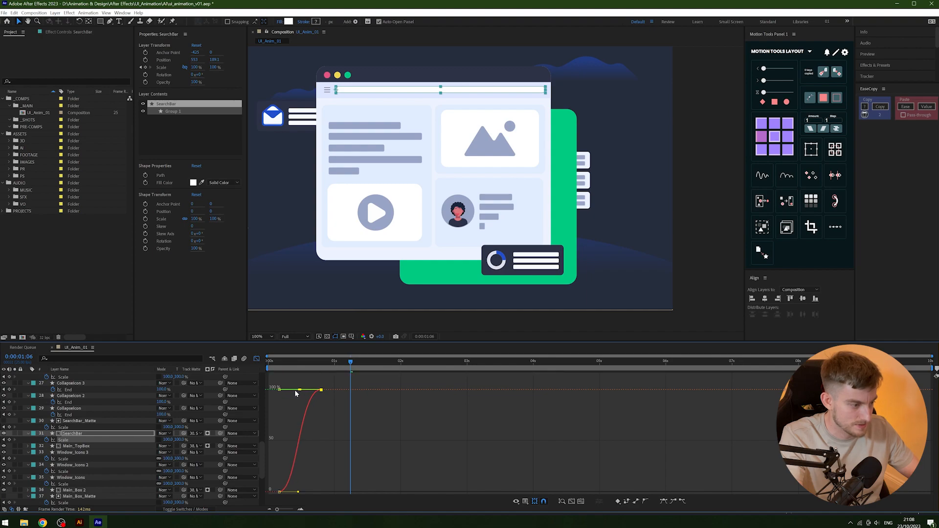
key(space)
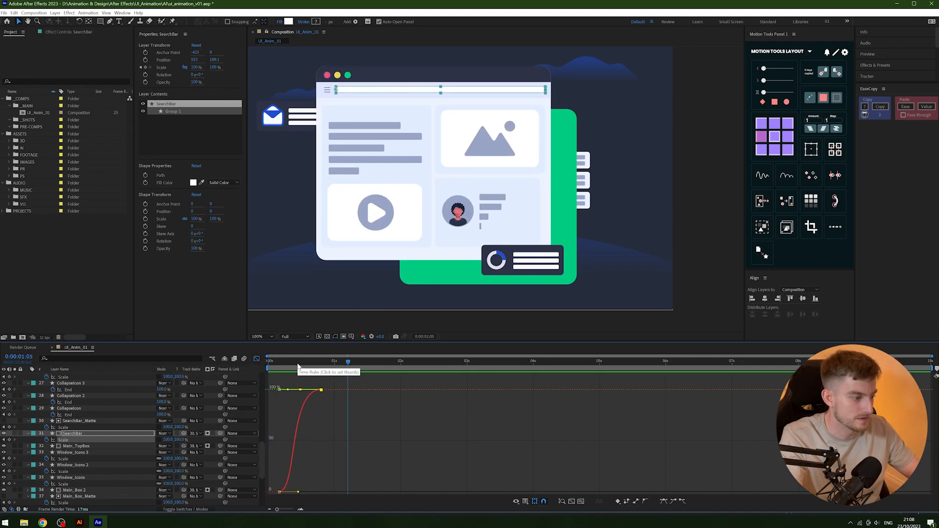
drag(300, 495, 299, 493)
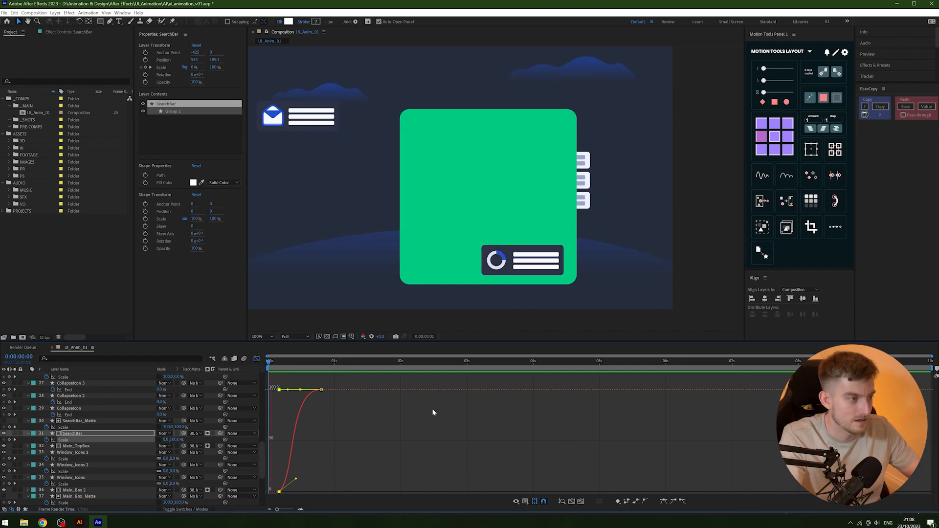
key(space)
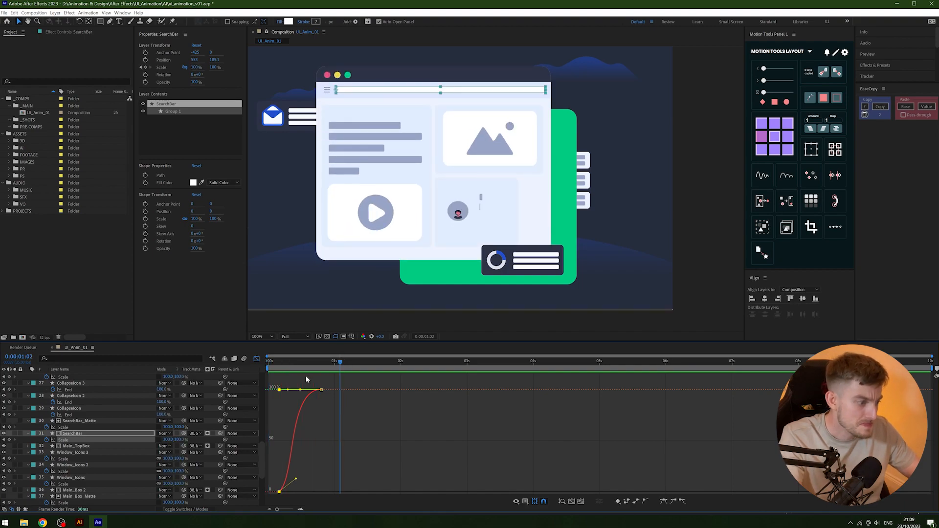
Leave the graph editor and preview the animation from the start.
click(257, 359)
drag(302, 362, 201, 374)
key(space)
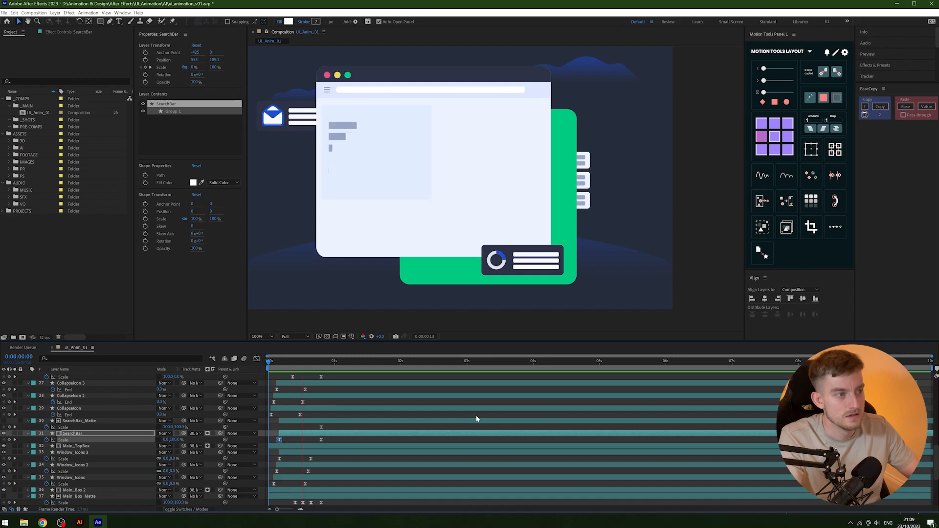
key(space)
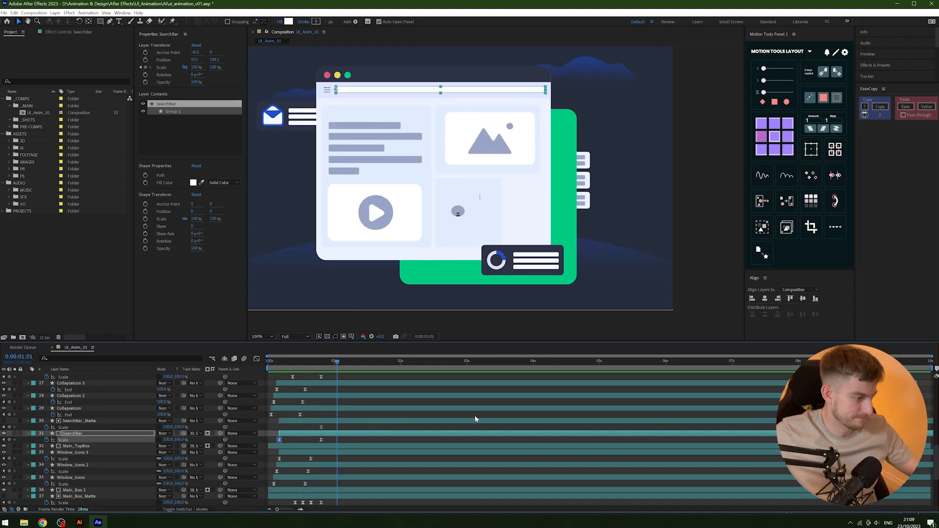
Examine the timeline around 0:00:01:03 and the unanimated Chart_Window, Chart_White and FG_Box layers.
scroll(428, 425, up, 6)
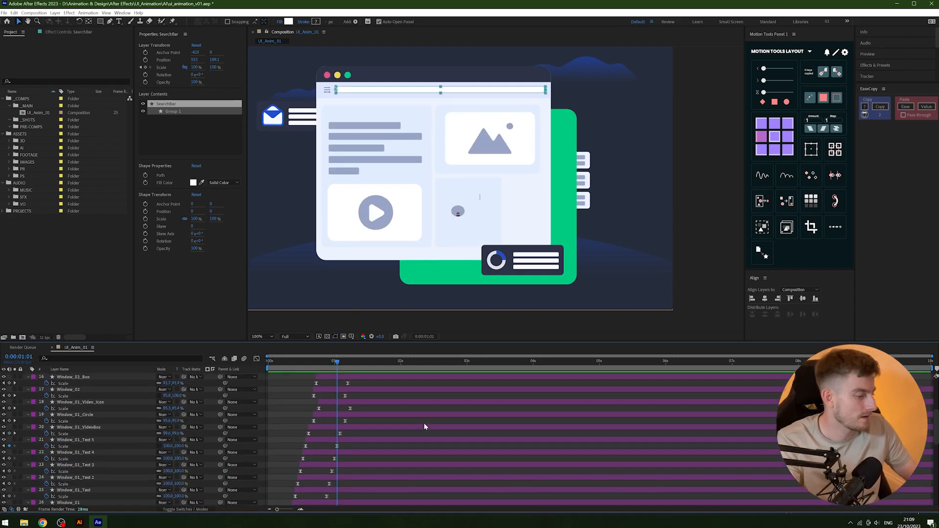
scroll(423, 425, up, 6)
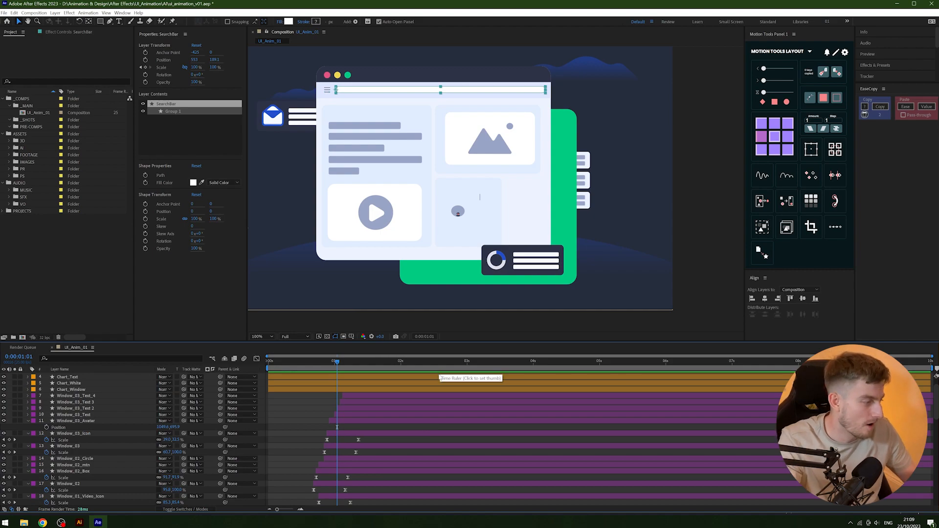
scroll(430, 404, up, 2)
mouse_move(338, 360)
mouse_down()
mouse_move(348, 366)
mouse_move(333, 359)
mouse_move(340, 362)
mouse_up()
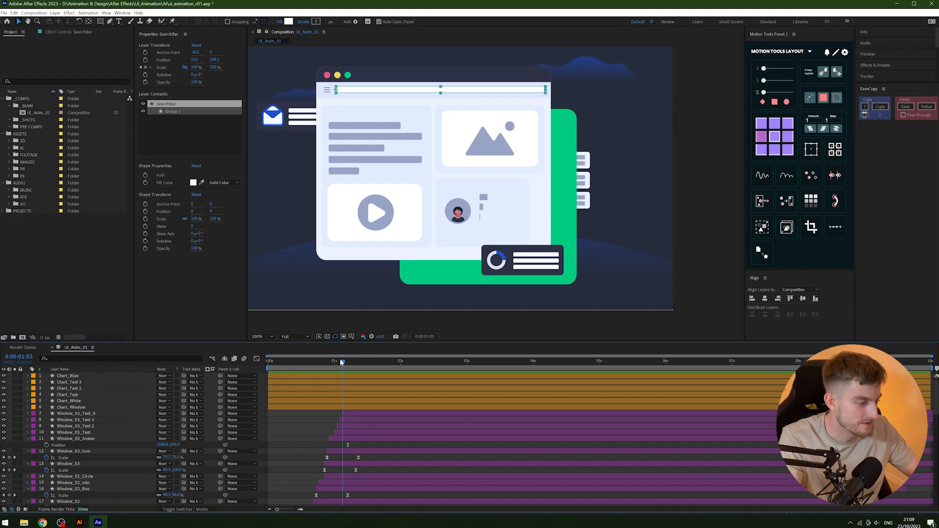
click(96, 407)
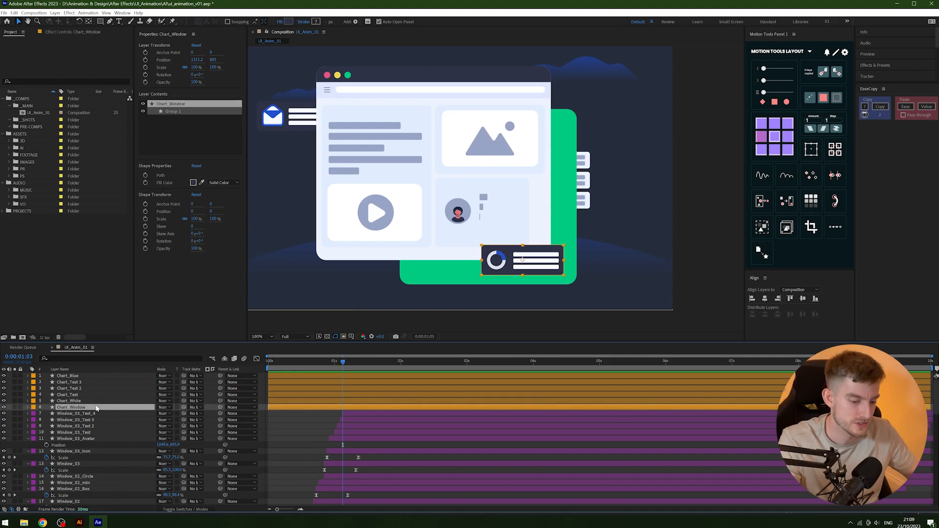
click(96, 401)
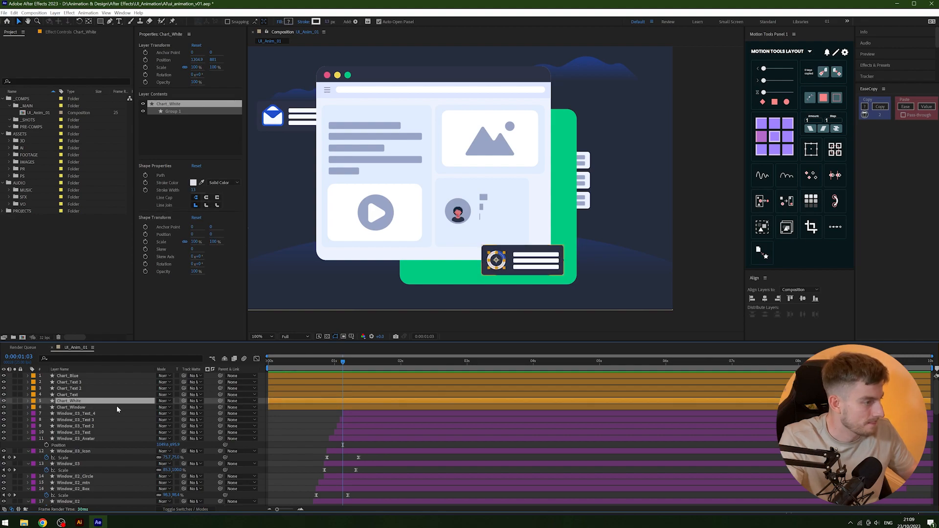
drag(359, 121, 419, 154)
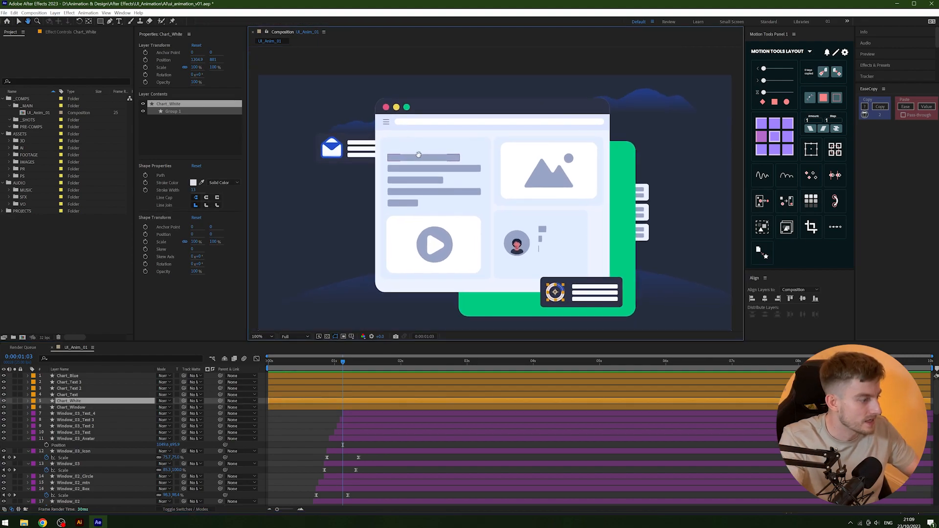
click(343, 153)
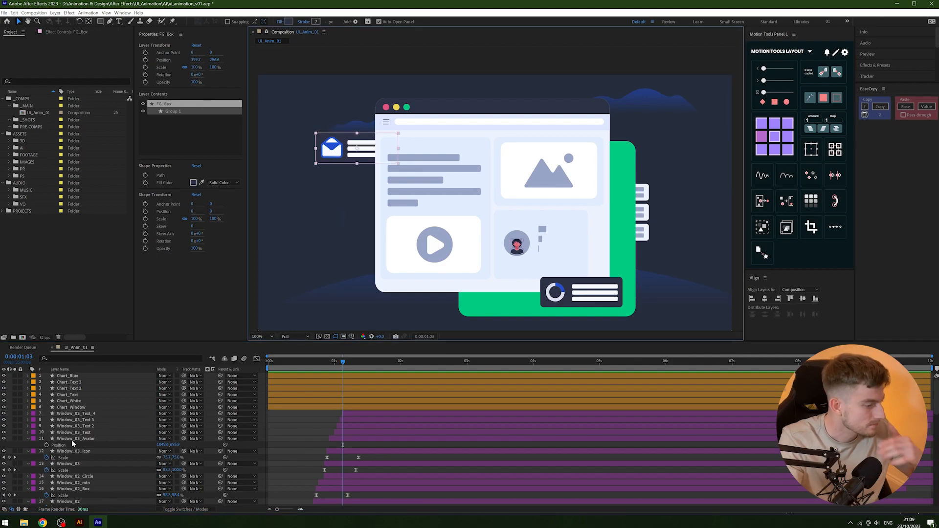
scroll(71, 440, down, 5)
Select the GreenBox layer and preview the window's opening from the first frame.
click(486, 300)
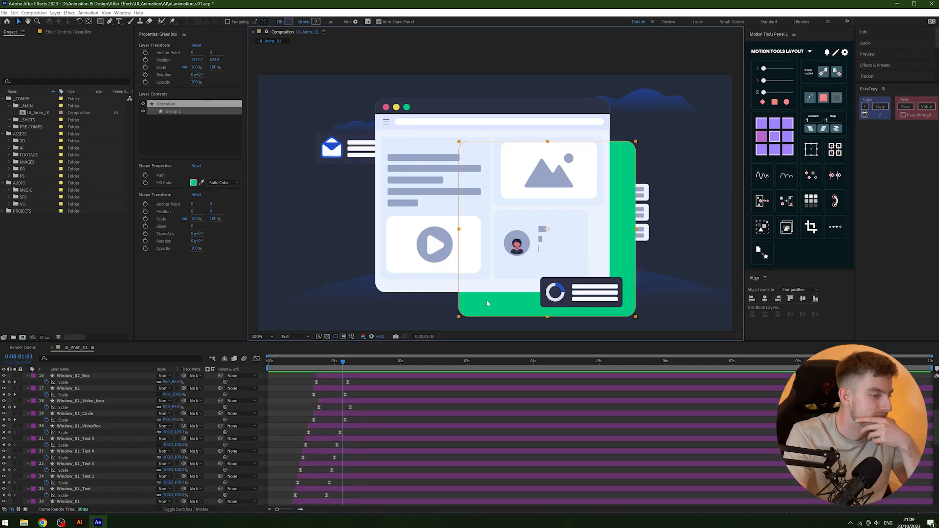
scroll(427, 413, down, 8)
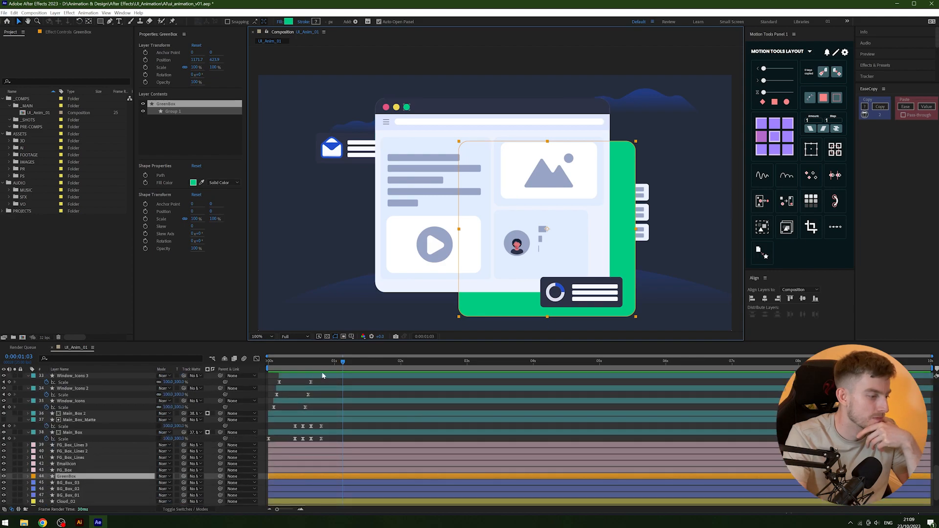
key(Home)
key(space)
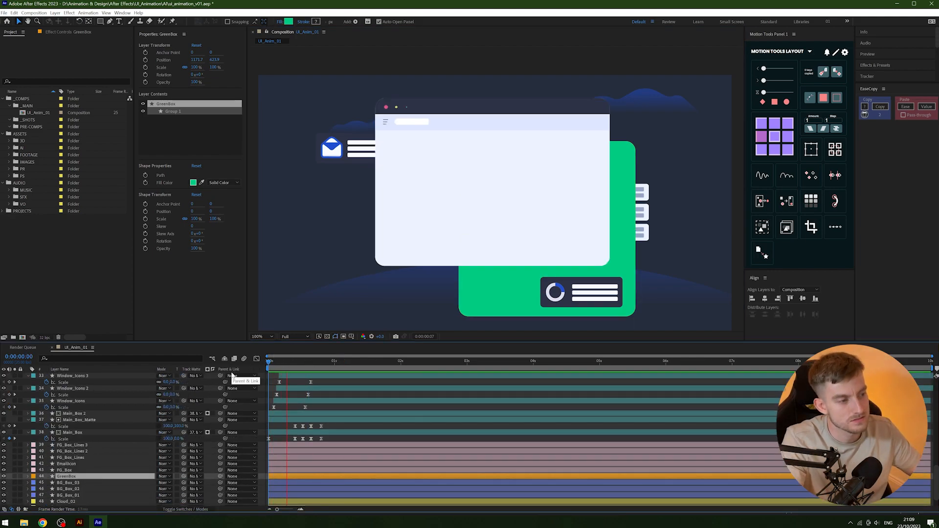
key(space)
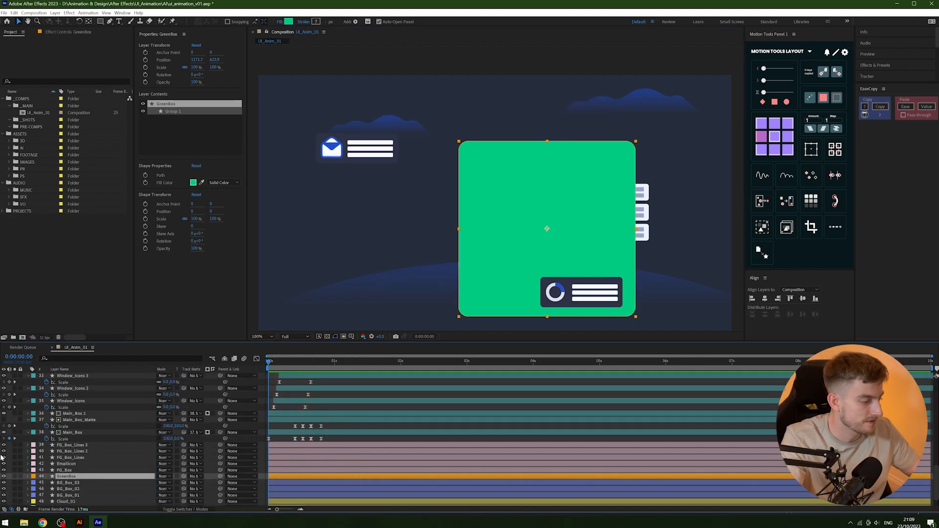
Step through the opening frames and trim the start of the GreenBox layer to 0:00:00:06.
key(space)
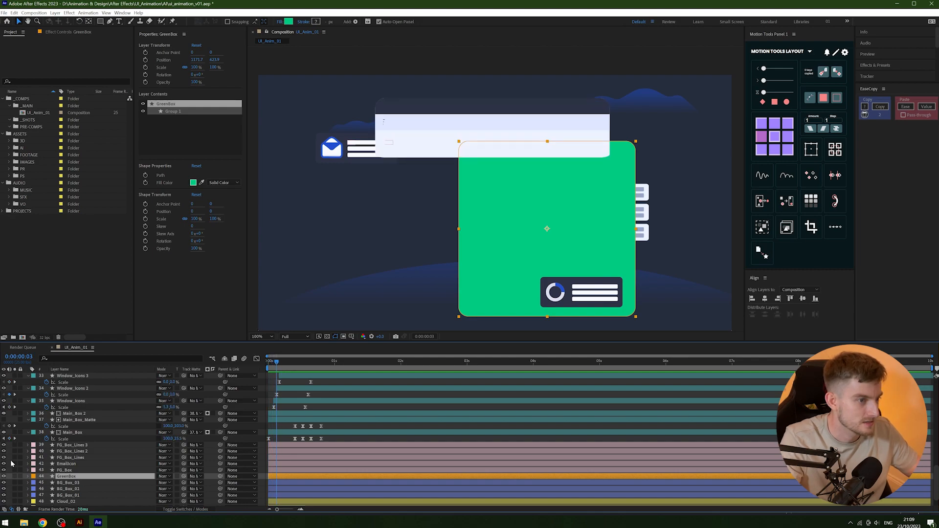
key(Page_Up)
key(Page_Up)
key(Page_Down)
key(Page_Down)
key(Page_Up)
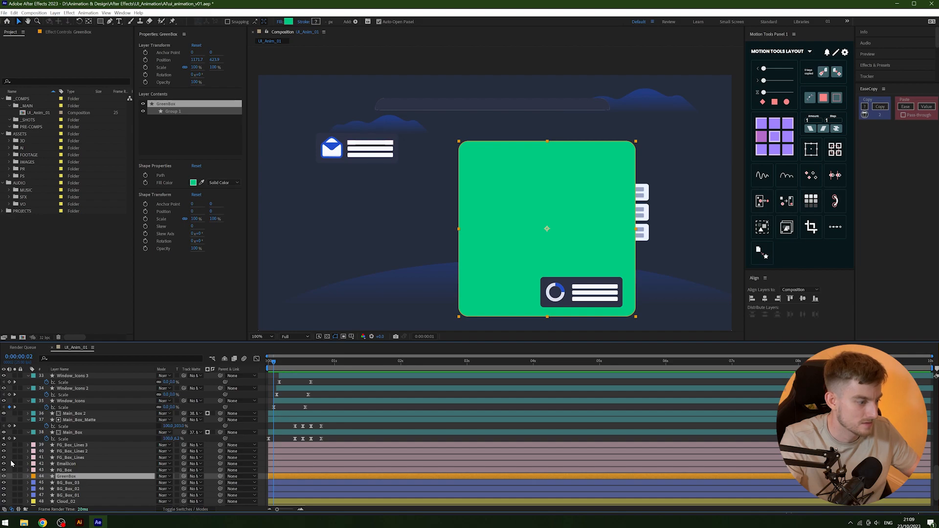
key(Page_Down)
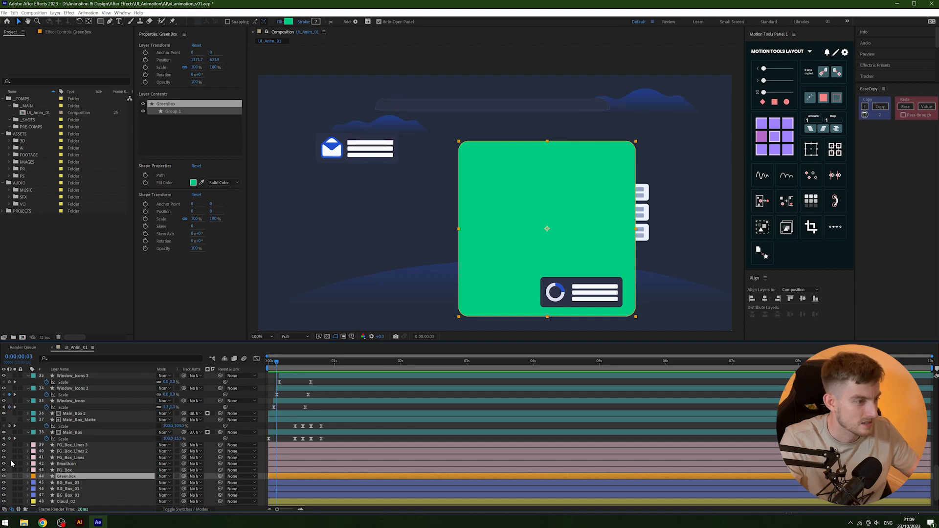
key(Page_Down)
key(Page_Down)
key(Page_Down)
key(Page_Down)
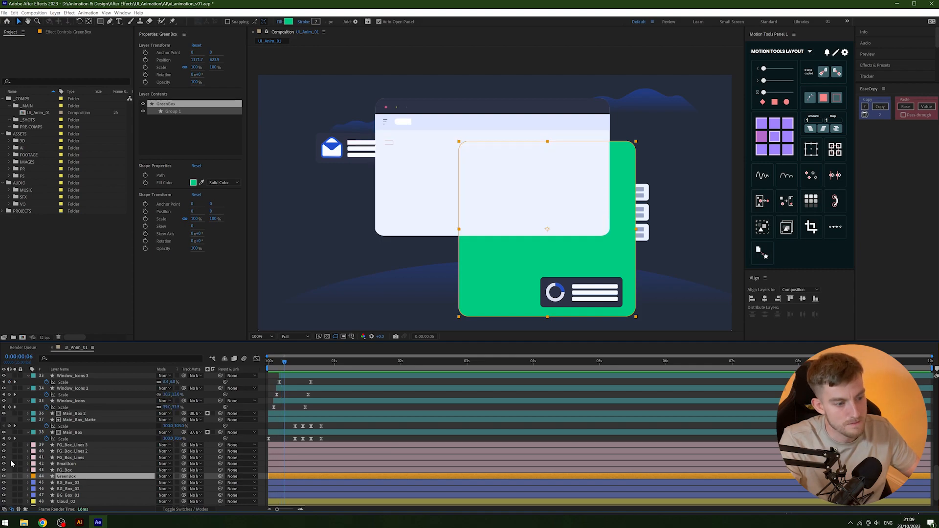
key(alt+bracketleft)
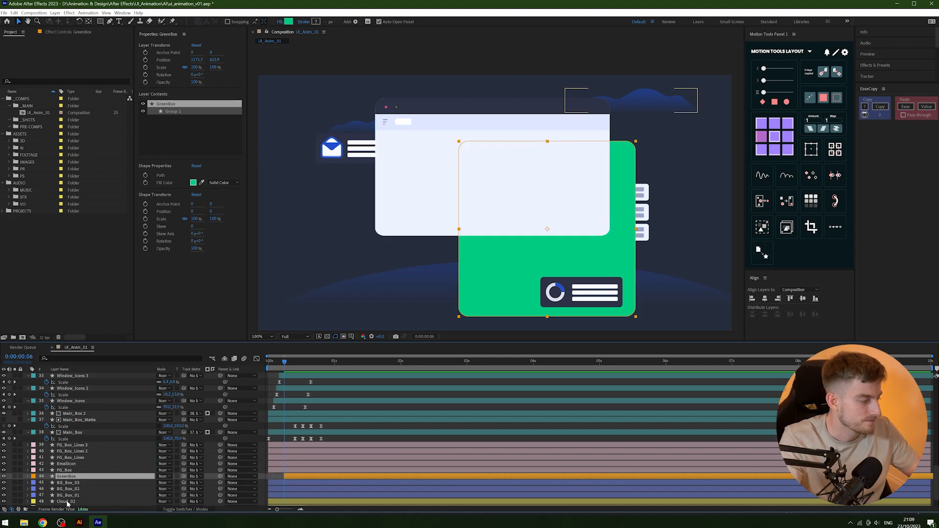
Animate GreenBox's Scale from 0% at 0:00:00:06 to 100% twenty frames later.
key(alt+shift+s)
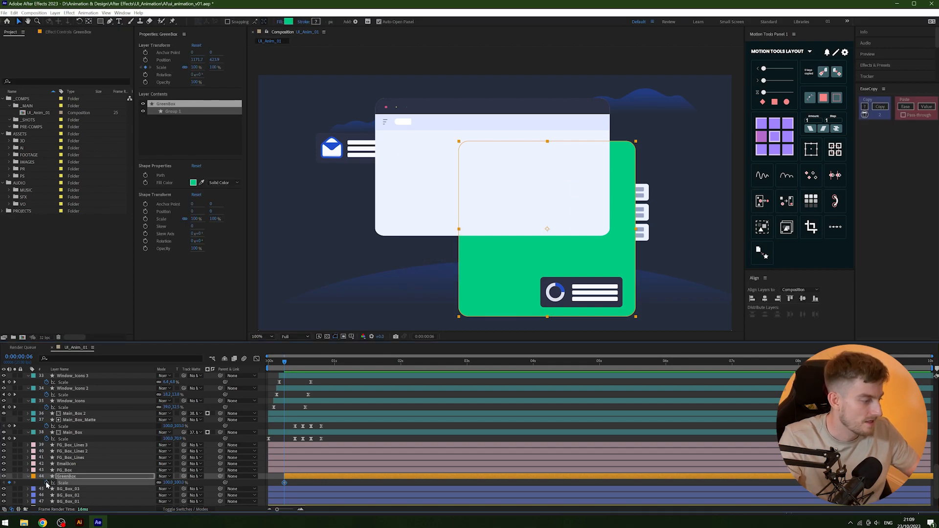
key(alt+shift+Right)
key(alt+shift+Right)
click(171, 483)
text(0)
key(Return)
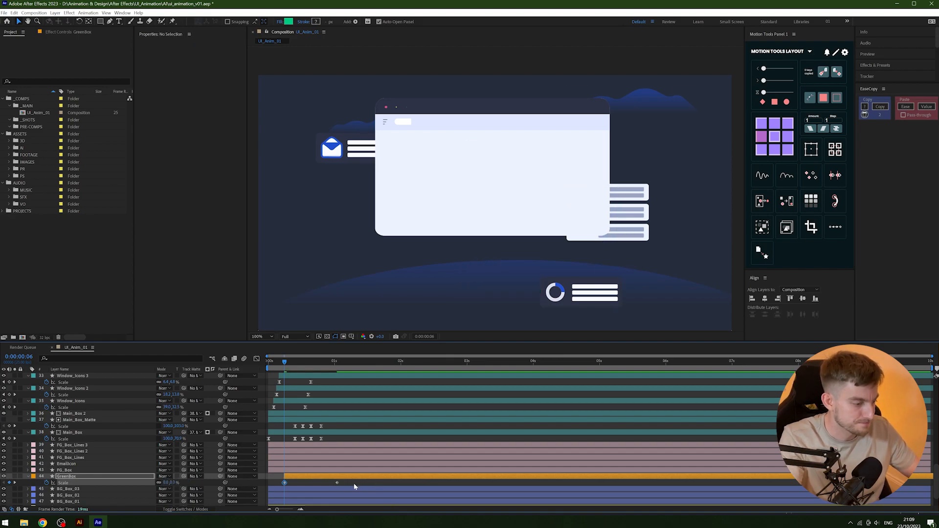
Paste the copied ease onto GreenBox's Scale keyframes and preview the animation from the start.
click(903, 108)
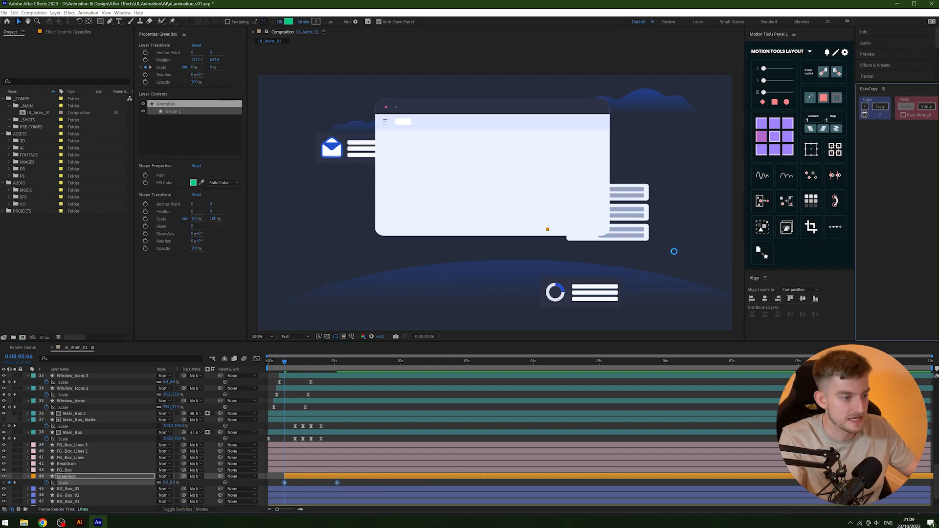
key(Home)
key(space)
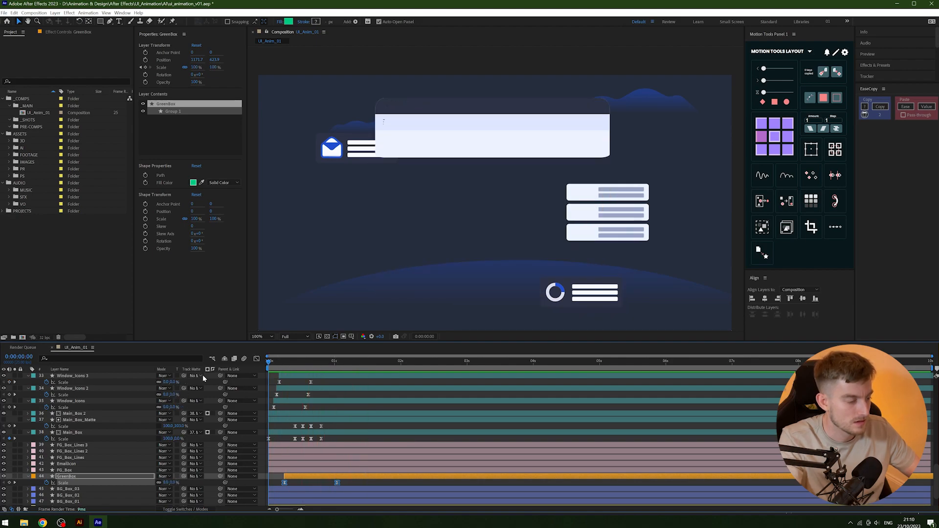
key(space)
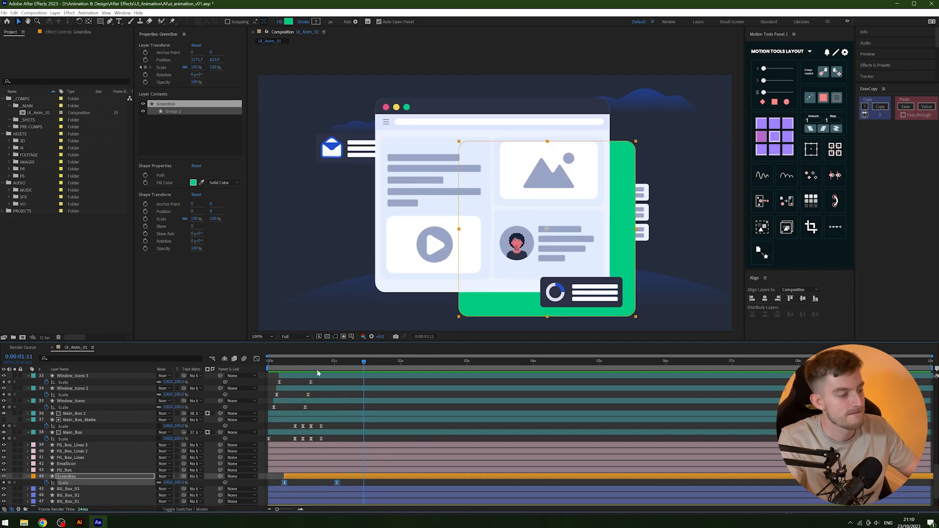
Shift the GreenBox layer to start at 0:00:00:10 and preview from the start.
key(alt+Page_Down)
key(alt+Page_Down)
drag(295, 363, 257, 364)
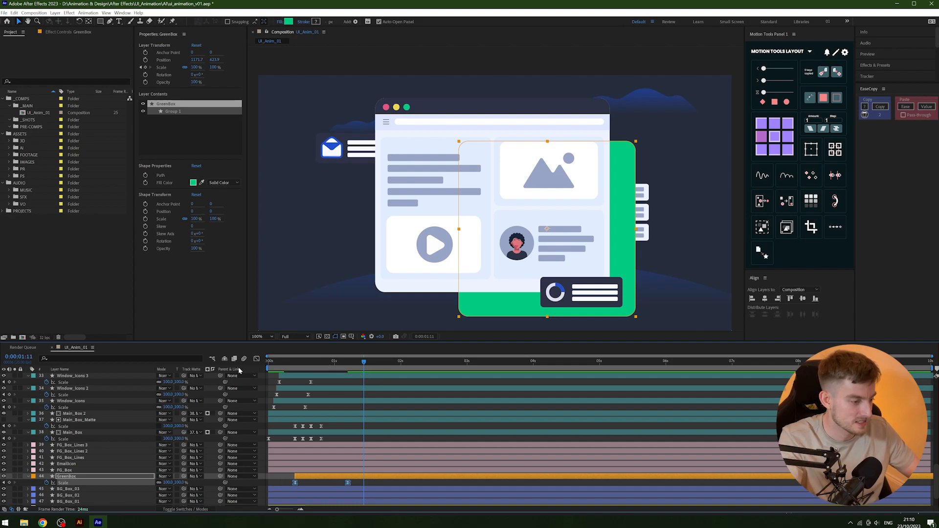
key(space)
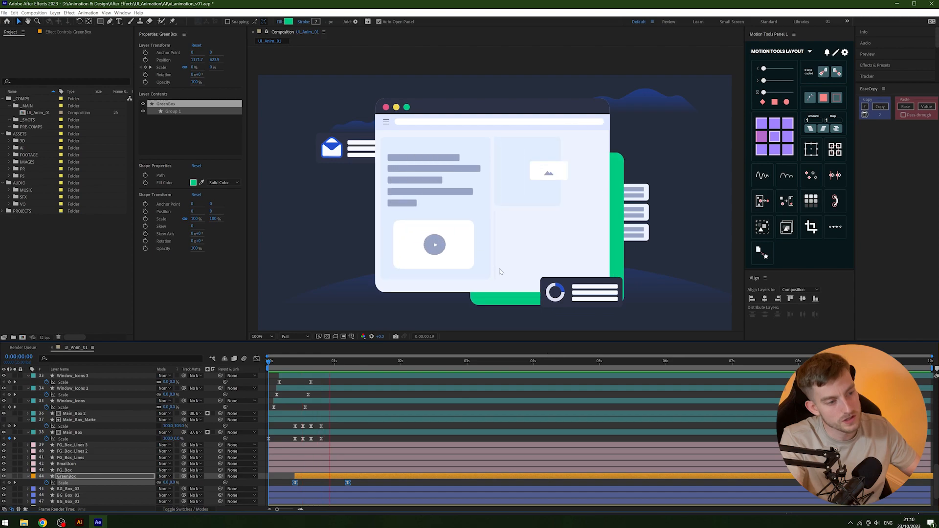
key(space)
Deselect GreenBox and replay the opening several times to judge when the green box appears.
click(367, 482)
drag(308, 365, 290, 365)
key(space)
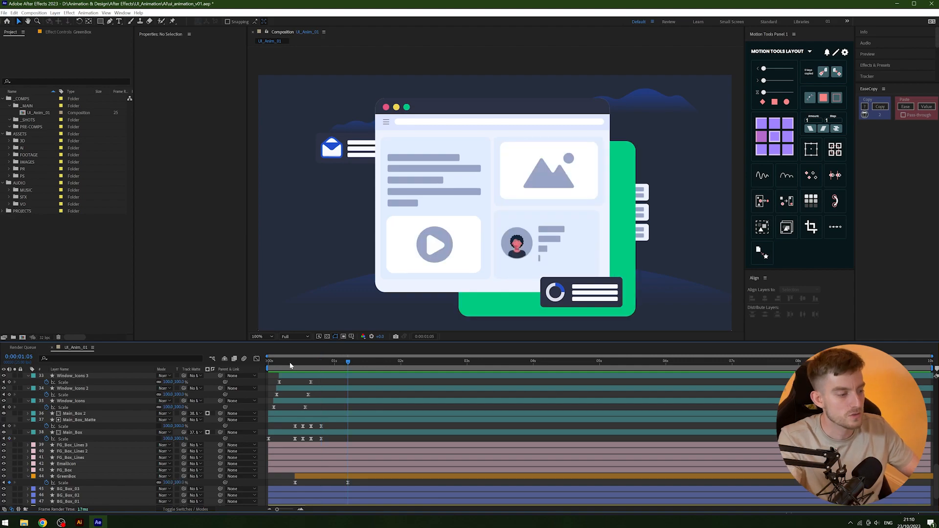
drag(290, 363, 157, 361)
key(space)
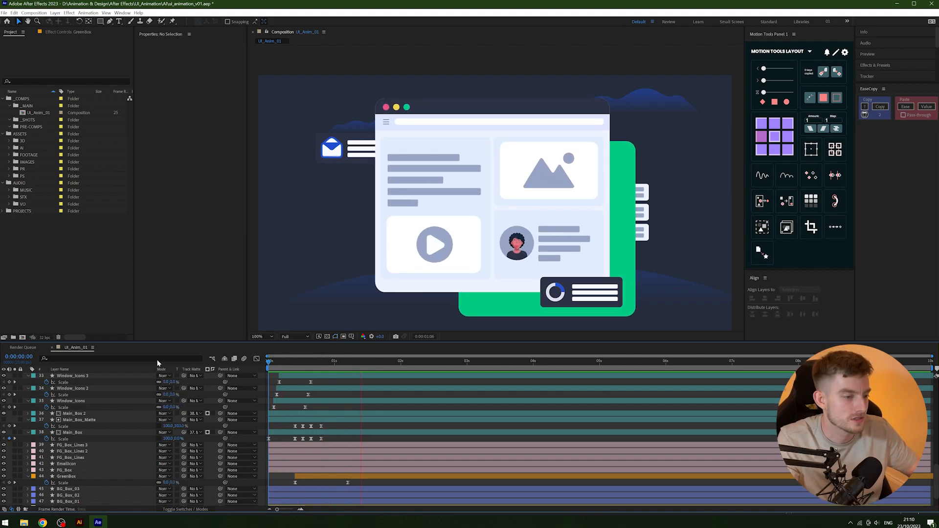
drag(254, 366, 248, 366)
key(space)
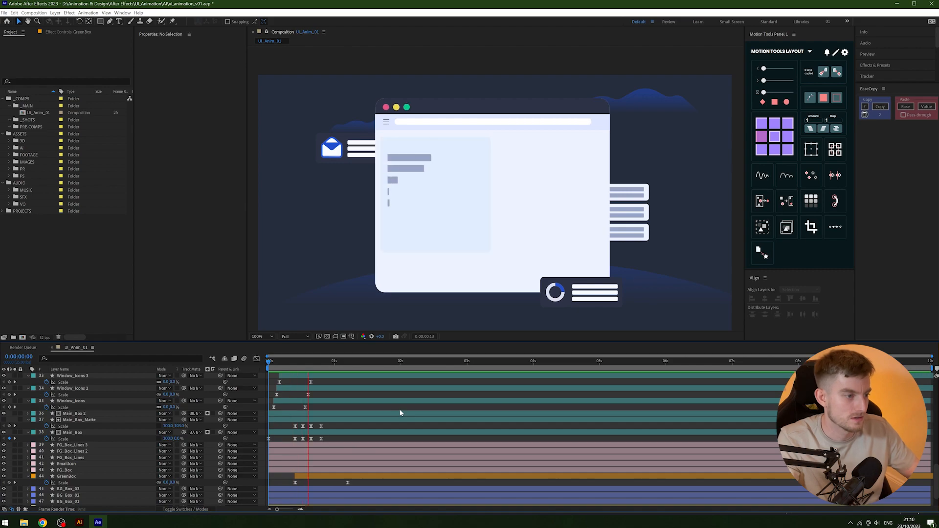
key(space)
Shift the GreenBox layer three frames later to 0:00:00:13 and preview the animation.
click(356, 477)
key(alt+Page_Down)
key(alt+Page_Down)
key(alt+Page_Down)
drag(364, 360, 137, 379)
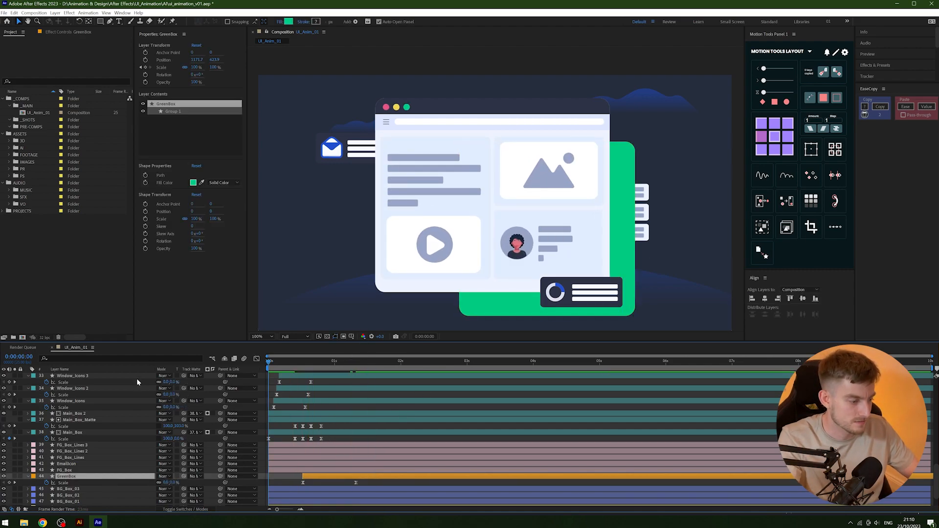
key(space)
key(space)
Delay the GreenBox layer by four more frames to start at 0:00:00:17, previewing from the beginning.
key(alt+Page_Down)
key(alt+Page_Down)
key(alt+Page_Down)
key(alt+Page_Down)
drag(351, 362, 294, 400)
key(space)
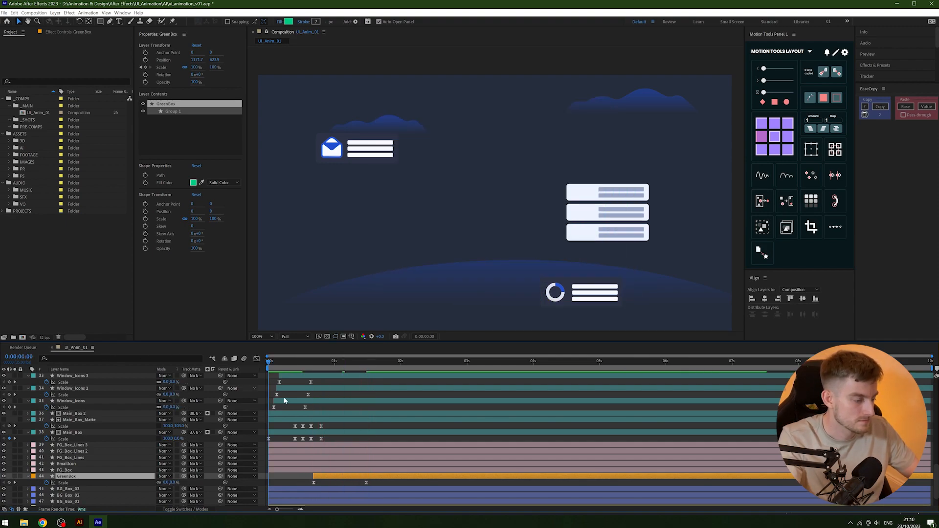
key(space)
Move the GreenBox layer back to start at 0:00:00:00 and preview the animation.
drag(357, 477, 313, 480)
drag(296, 361, 265, 366)
key(space)
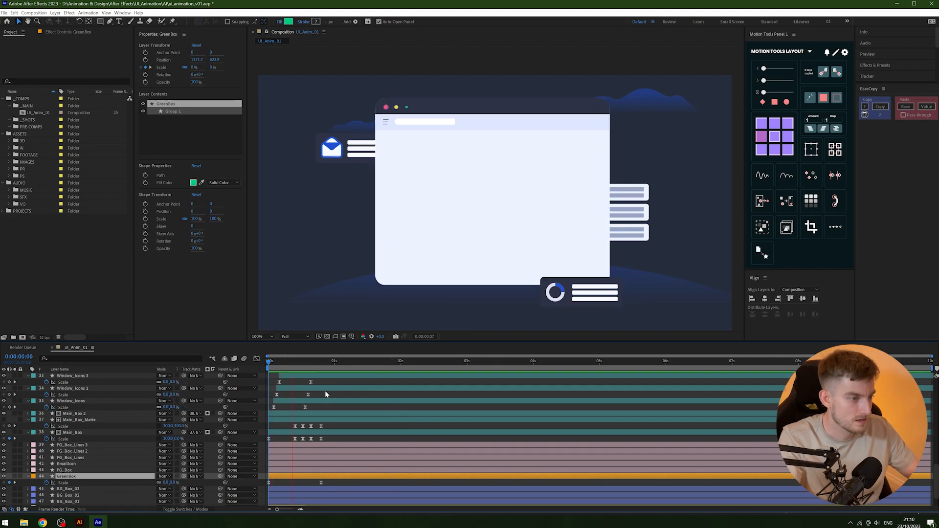
Delay the GreenBox layer to start at 0:00:00:12 and preview from the start.
key(alt+Page_Down)
key(alt+Page_Down)
drag(315, 361, 69, 356)
key(space)
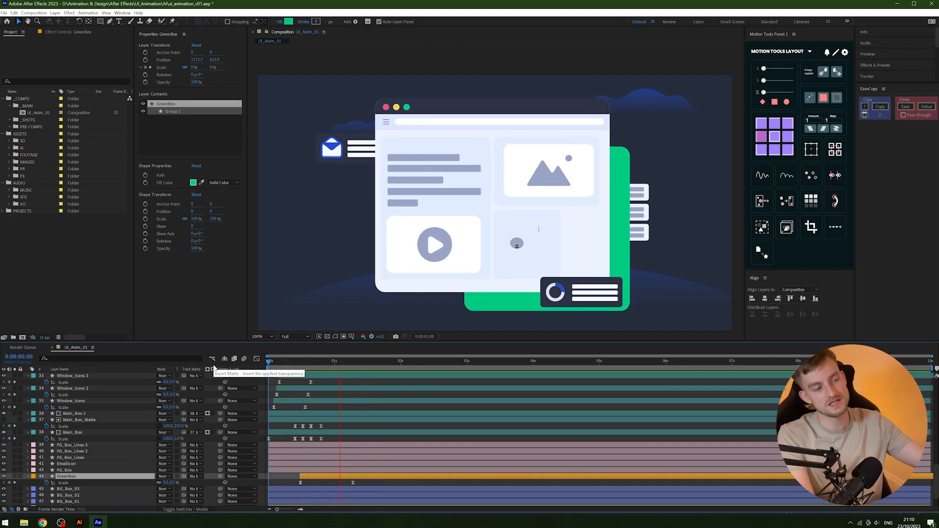
key(space)
Nudge the GreenBox layer two frames later to start at 0:00:00:14 and preview the result.
key(alt+Page_Down)
key(alt+Page_Down)
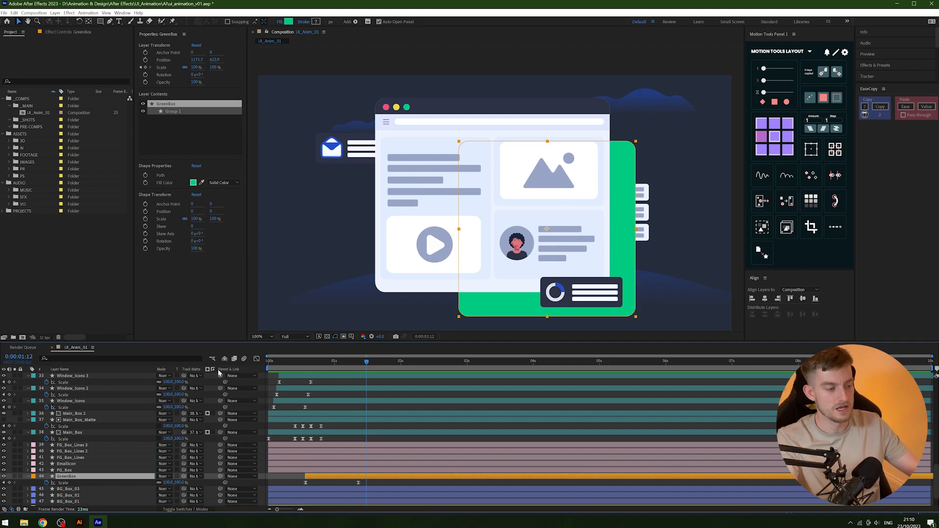
drag(309, 363, 274, 377)
key(space)
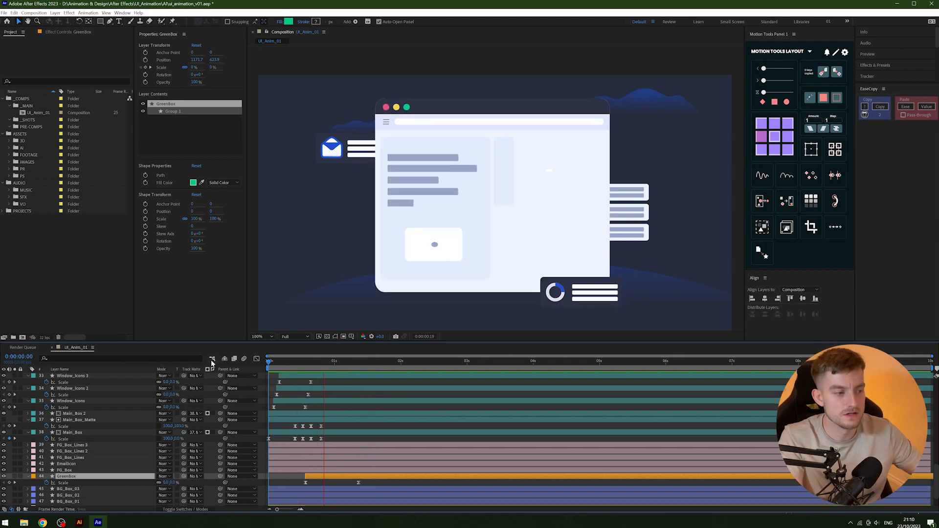
key(space)
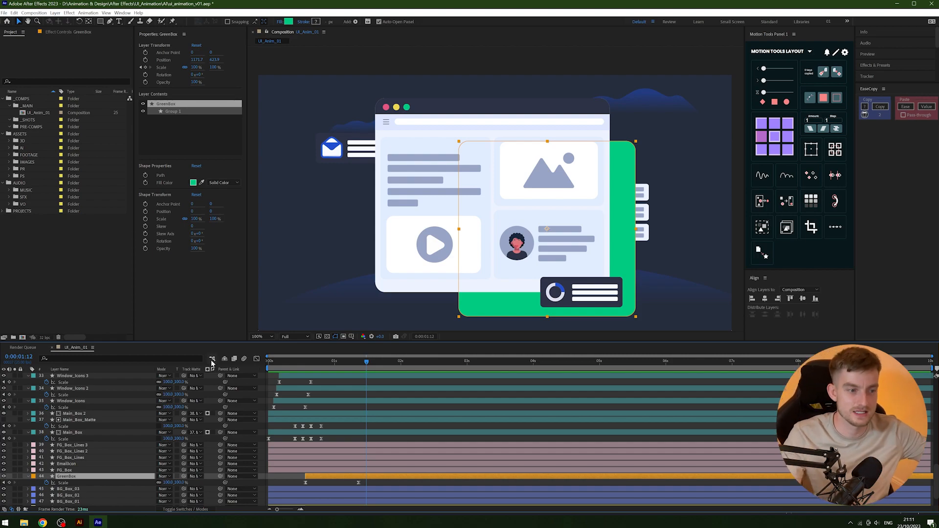
Preview the animation from the beginning to check the timing of the GreenBox layer.
key(Home)
key(space)
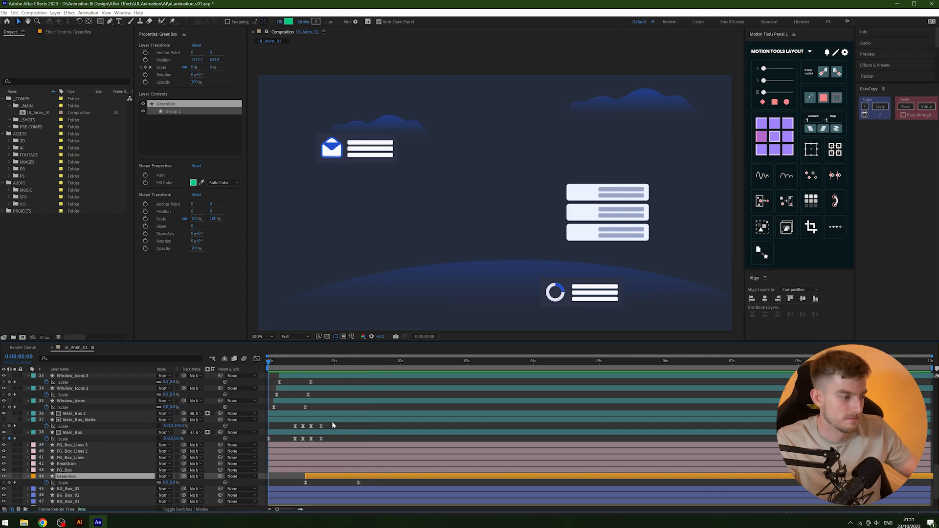
key(space)
key(Home)
key(space)
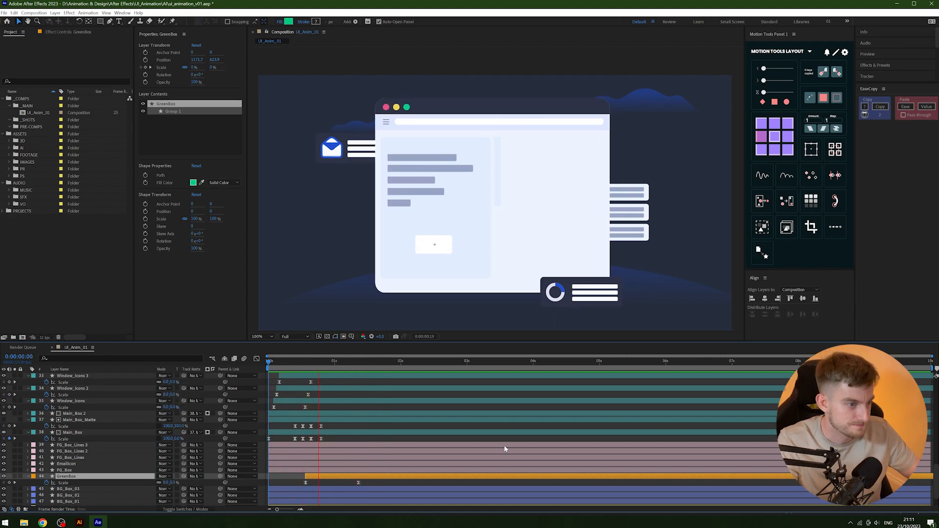
key(space)
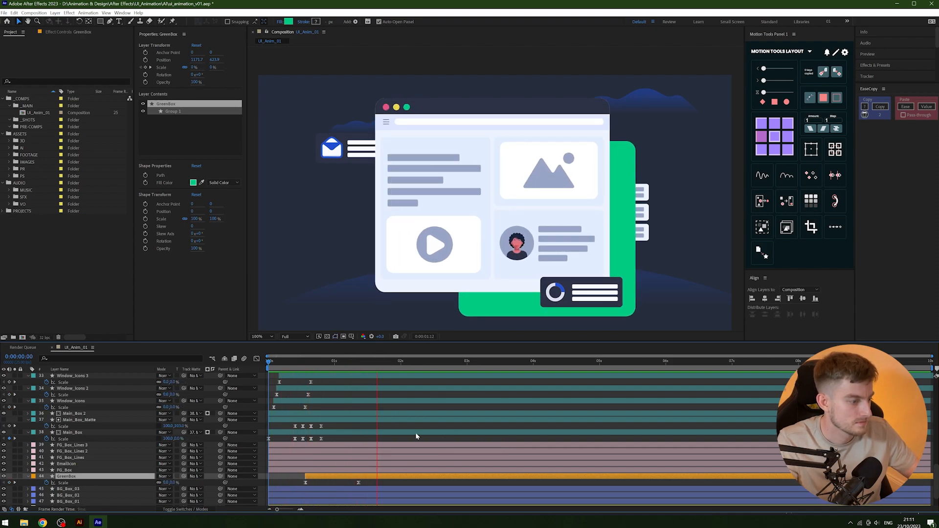
Trim the BG_Box_01, BG_Box_02 and BG_Box_03 layers so they start at 0:00:00:24.
click(356, 361)
drag(351, 365, 332, 372)
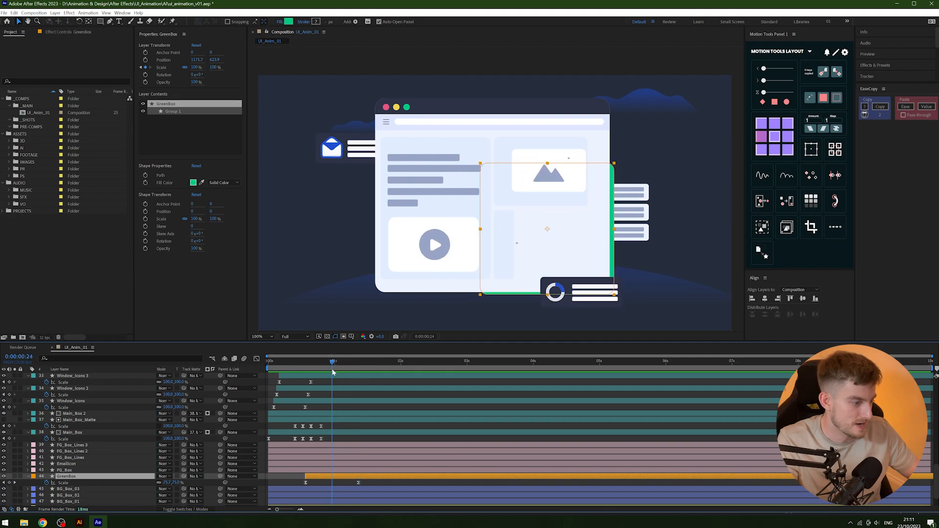
click(110, 489)
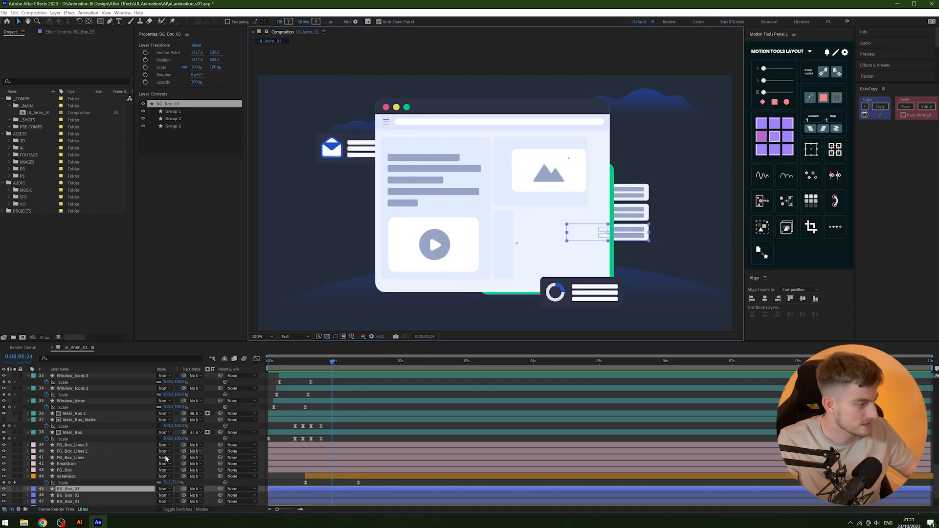
scroll(110, 479, down, 1)
scroll(109, 477, down, 1)
click(87, 477)
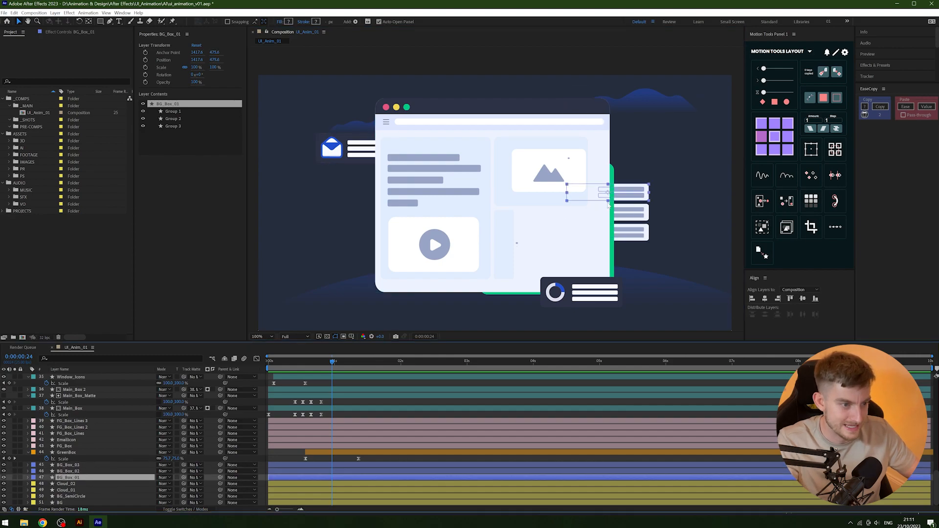
shift+click(73, 465)
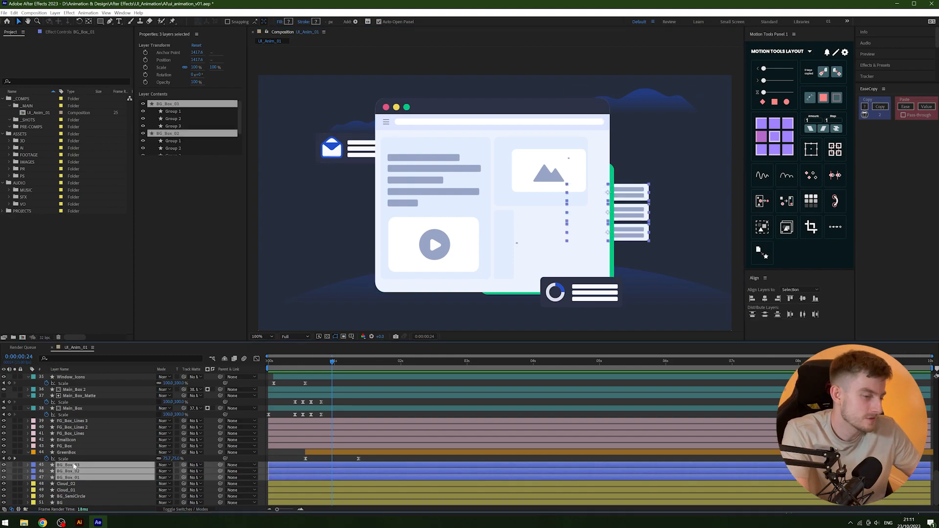
key(alt+bracketleft)
click(285, 462)
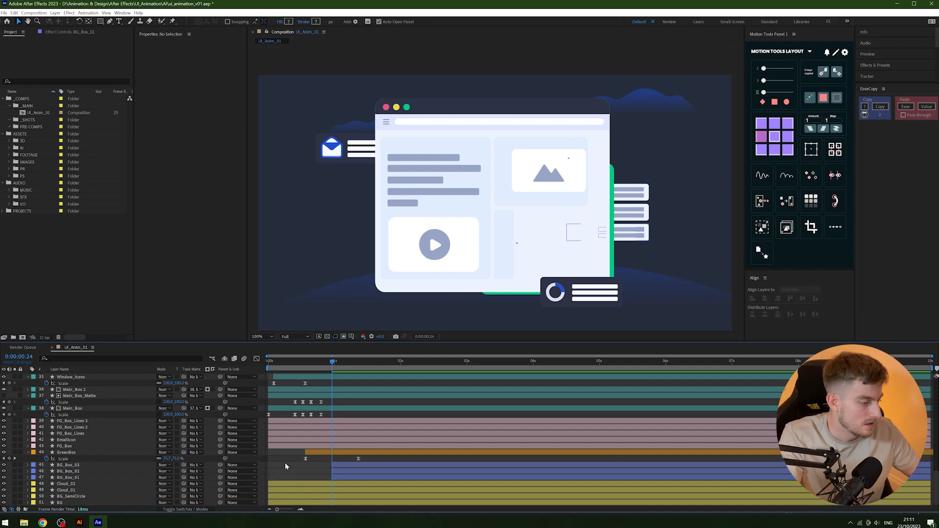
Paste the copied Scale keyframes onto the three BG_Box layers at 0:00:00:24 and preview them.
drag(308, 460, 319, 475)
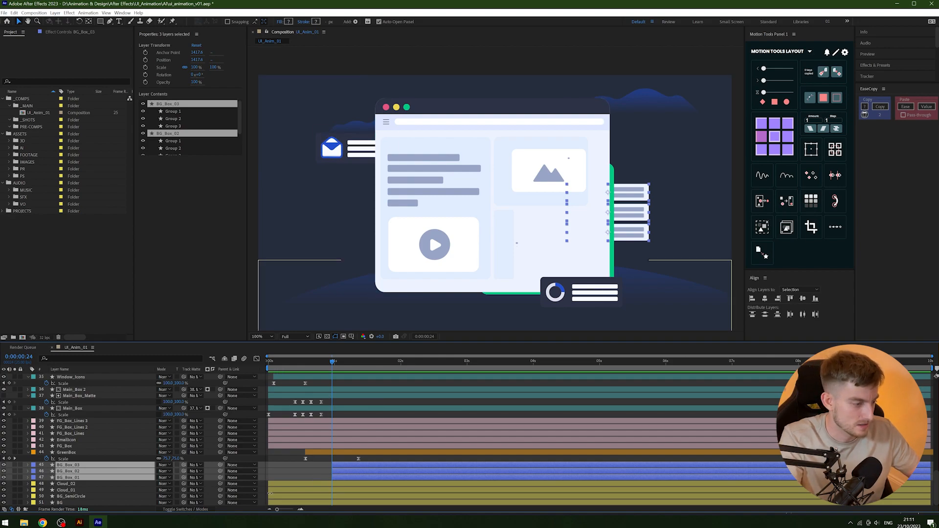
key(ctrl+v)
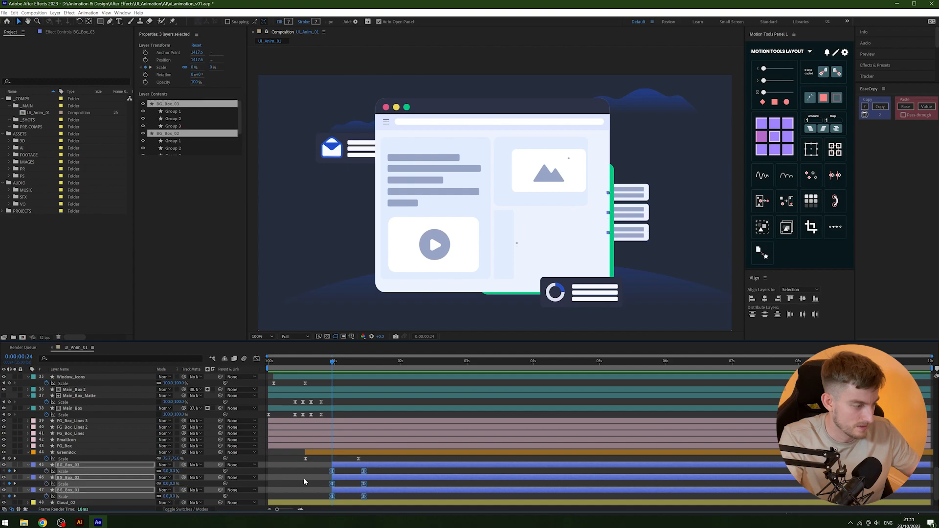
key(space)
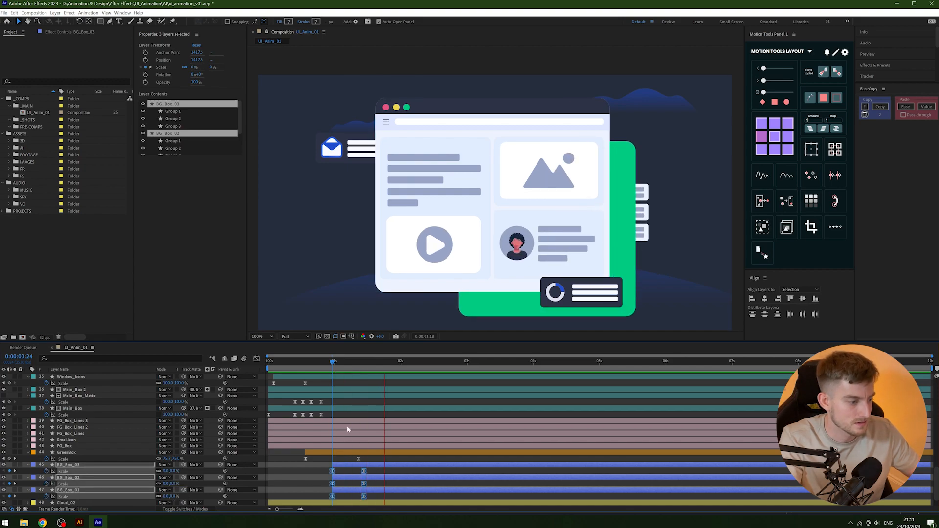
Stagger the side boxes so BG_Box_02 starts two frames and BG_Box_03 three frames after BG_Box_01.
click(354, 471)
click(358, 477)
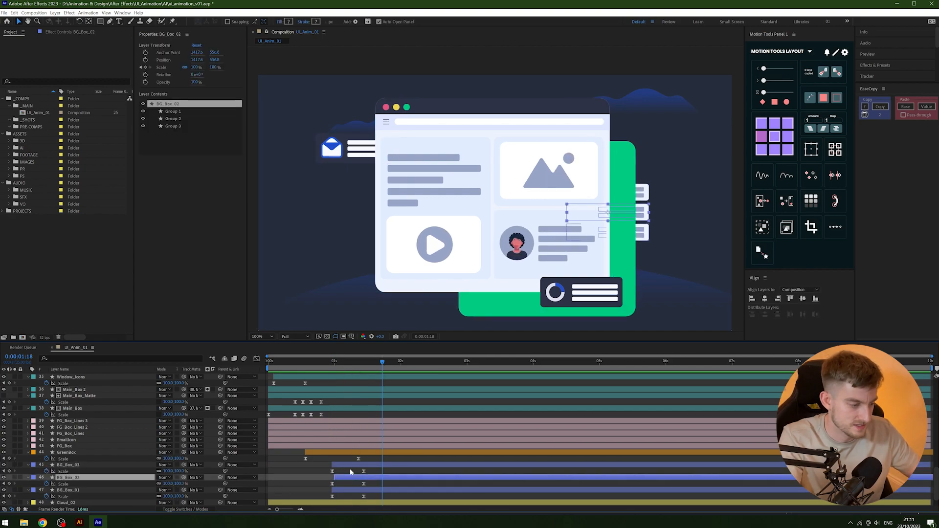
key(alt+Page_Down)
key(alt+Page_Down)
click(351, 467)
key(alt+Page_Down)
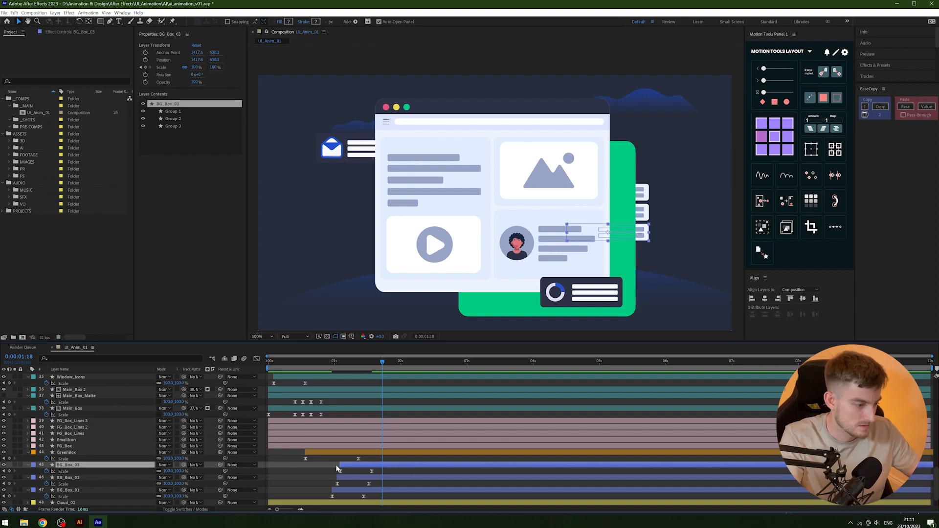
Delay the end Scale keyframes of the three BG_Box layers by ten frames and the BG_Box_03 layer by one frame, previewing the result.
drag(401, 494, 356, 466)
key(alt+shift+Right)
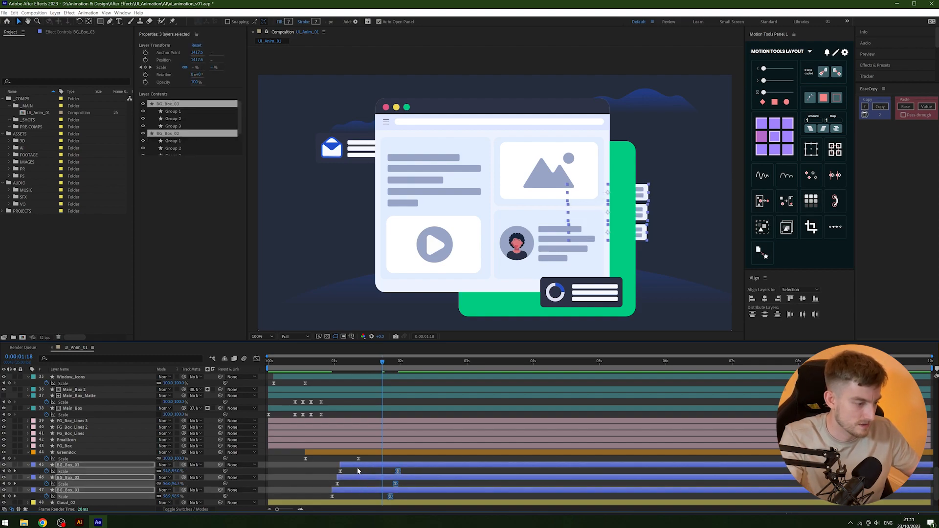
key(F2)
click(366, 467)
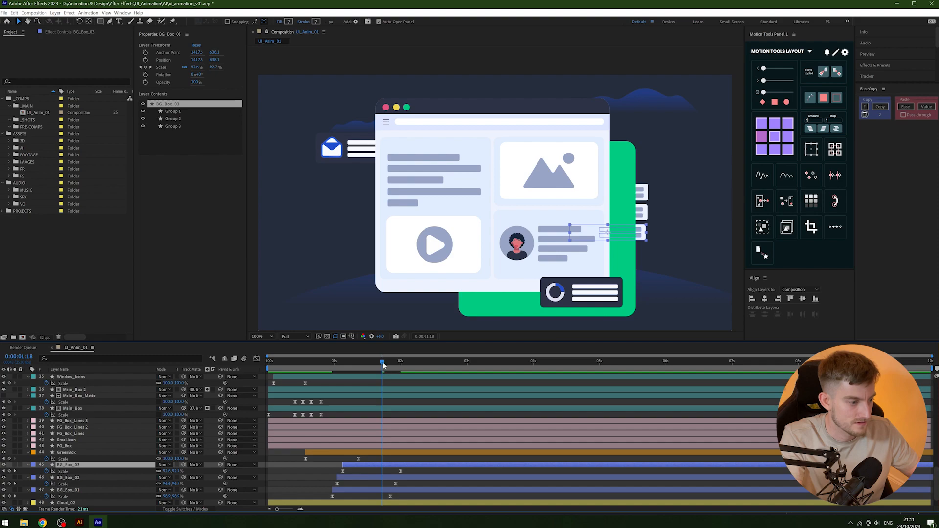
key(Home)
key(space)
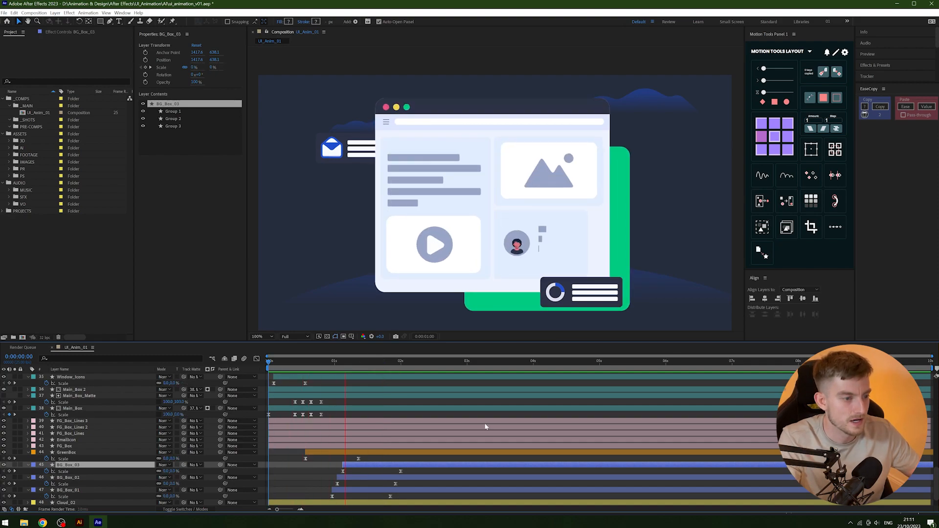
Shift all three BG_Box layers together three frames earlier and preview the animation.
shift+click(373, 490)
drag(374, 489, 371, 488)
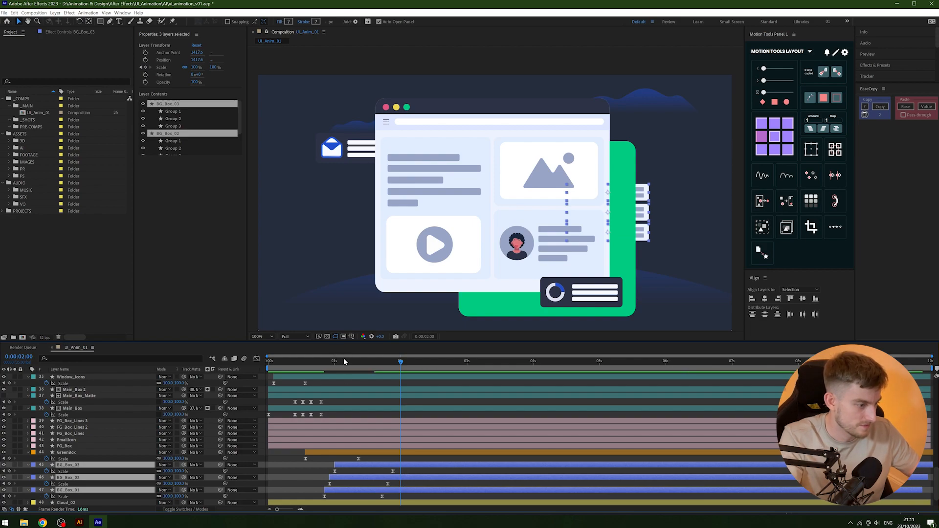
key(Home)
key(space)
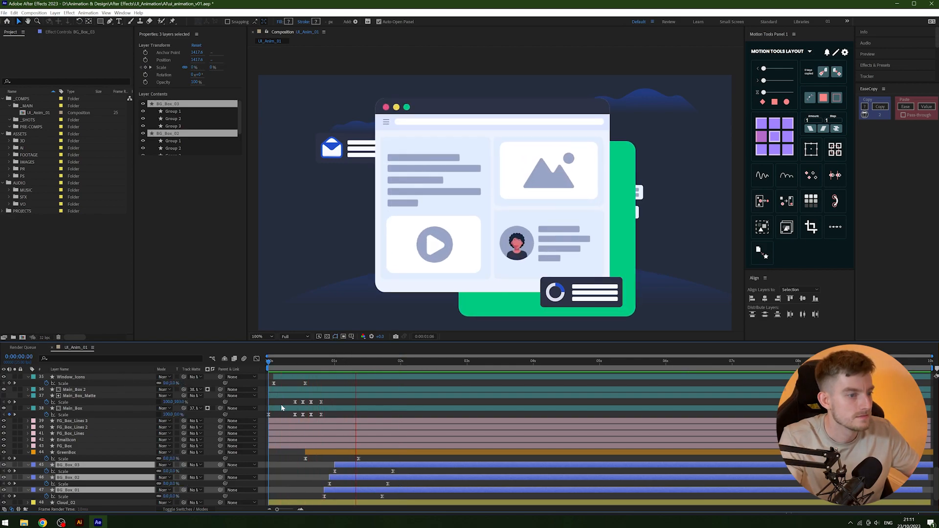
key(Home)
key(space)
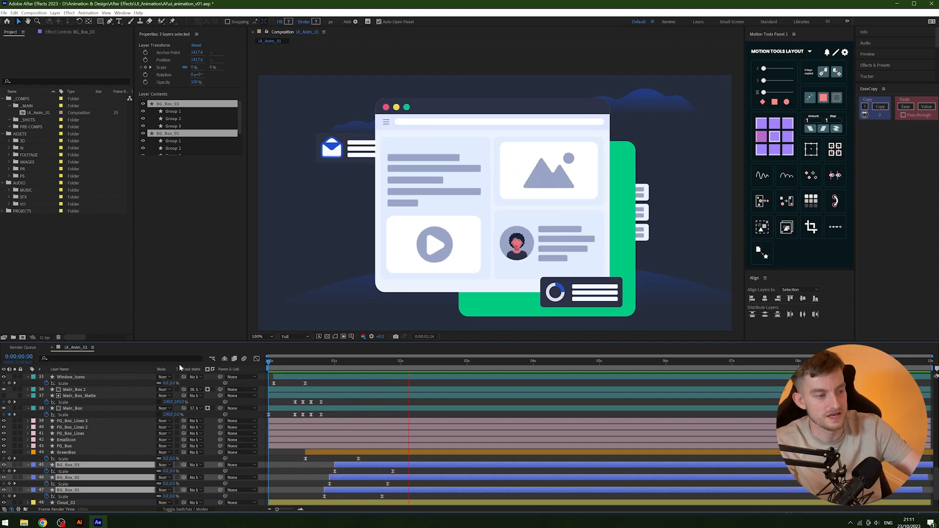
click(310, 366)
drag(311, 369, 364, 364)
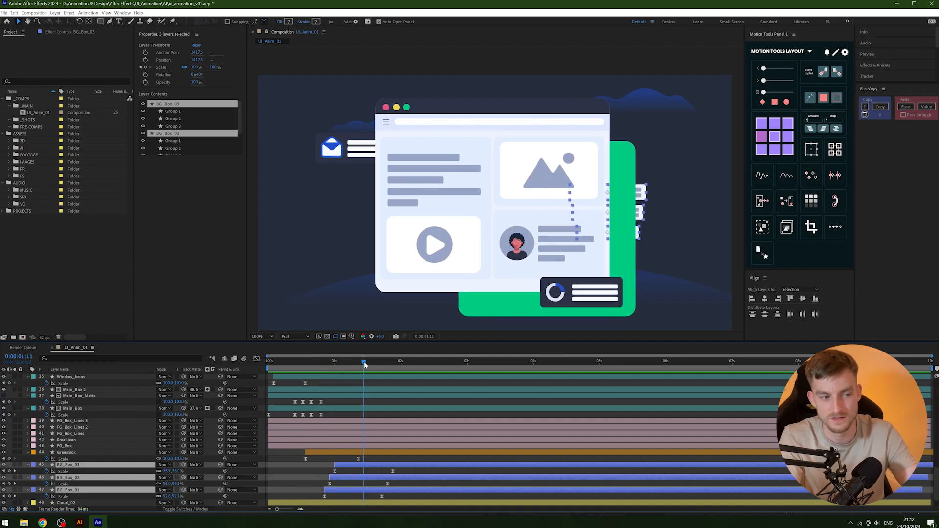
key(space)
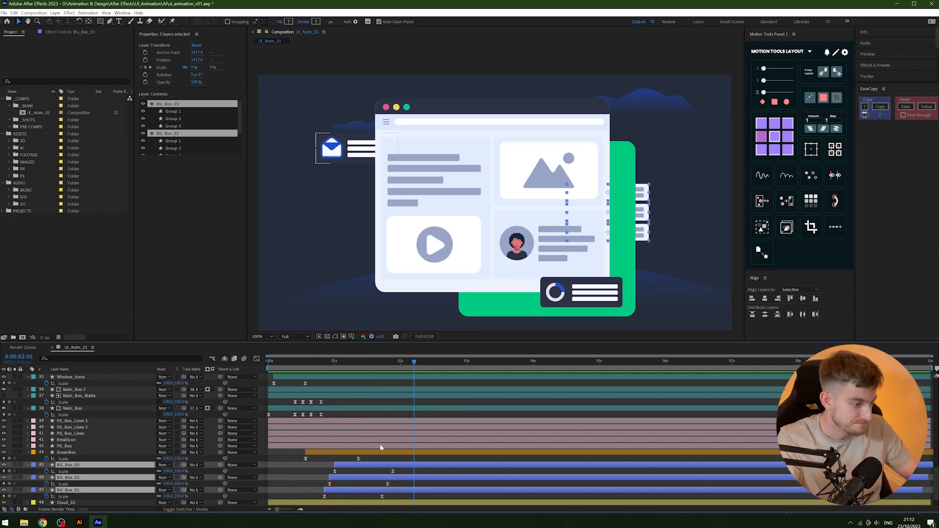
Move FG_Box, EmailIcon and the three FG_Box_Lines layers to the top of the layer stack.
click(318, 479)
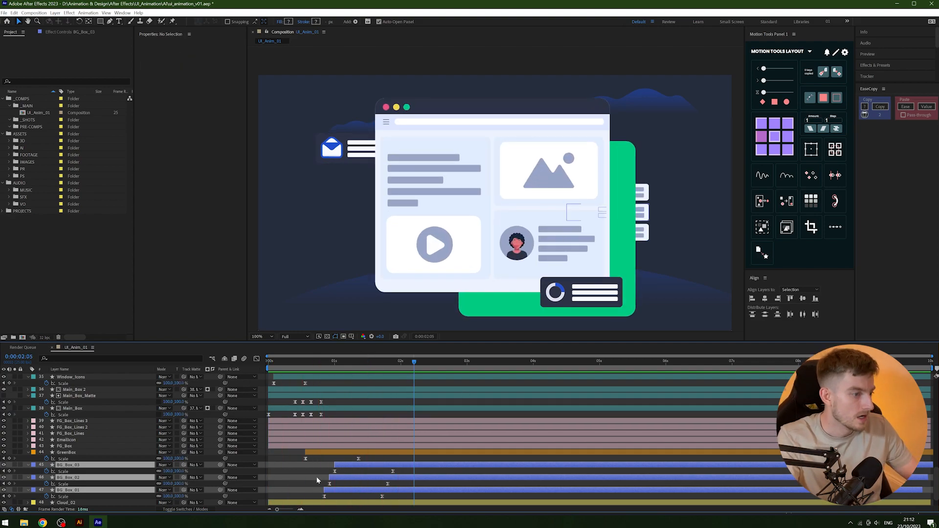
click(345, 146)
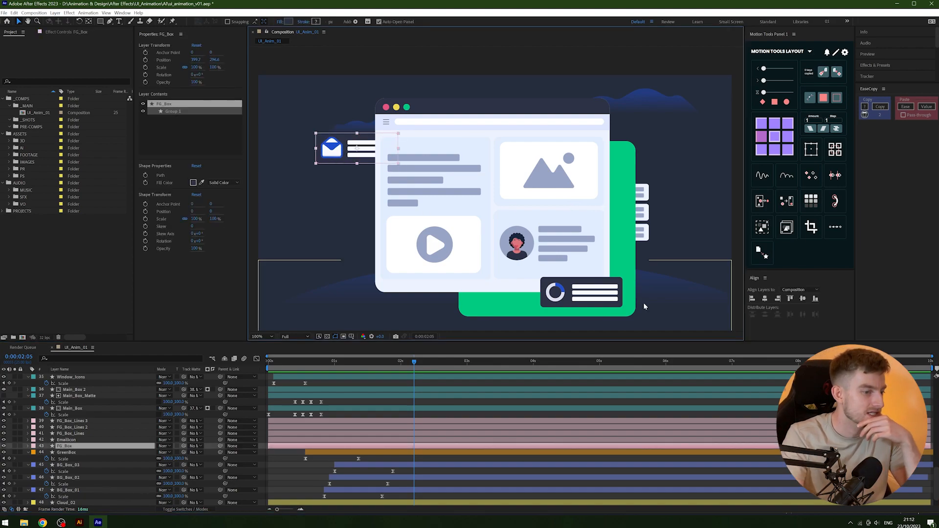
mouse_move(361, 362)
mouse_down()
mouse_move(289, 366)
mouse_move(369, 370)
mouse_up()
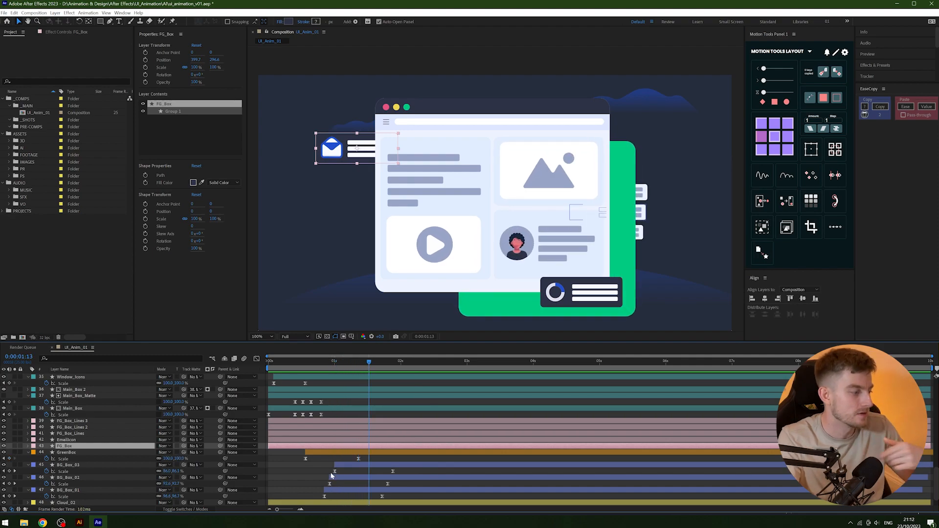
scroll(76, 492, up, 3)
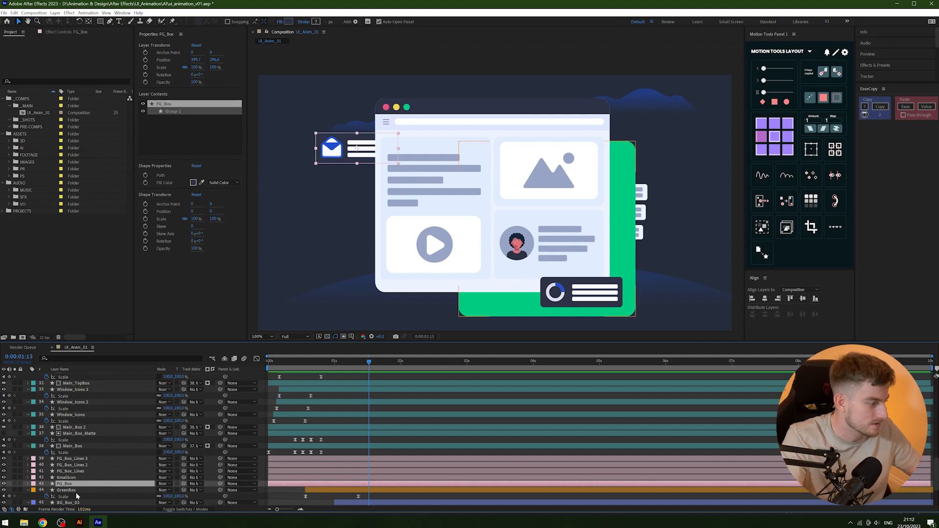
shift+click(71, 460)
drag(71, 460, 88, 383)
scroll(75, 447, up, 3)
drag(76, 448, 78, 374)
click(305, 458)
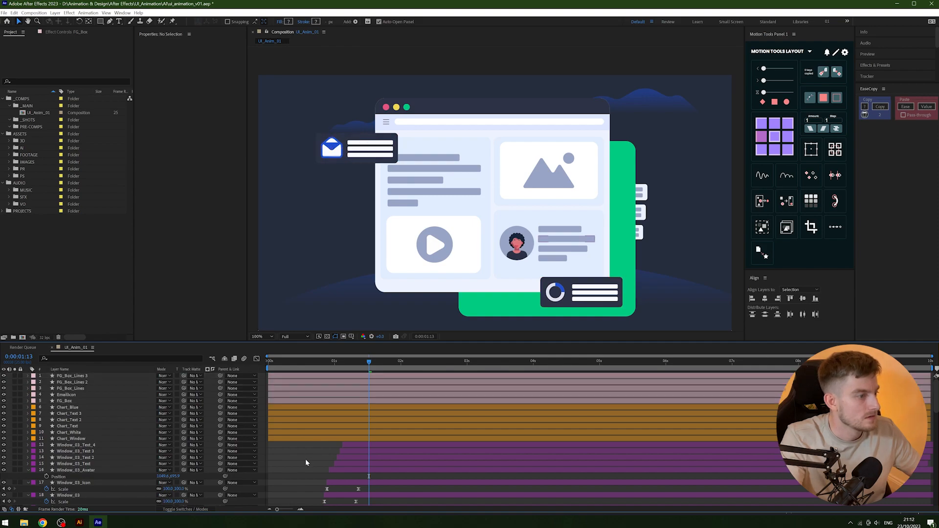
Trim the FG_Box, EmailIcon and three FG_Box_Lines layers so they start at 0:00:01:13.
click(332, 401)
shift+click(342, 375)
key(alt+bracketleft)
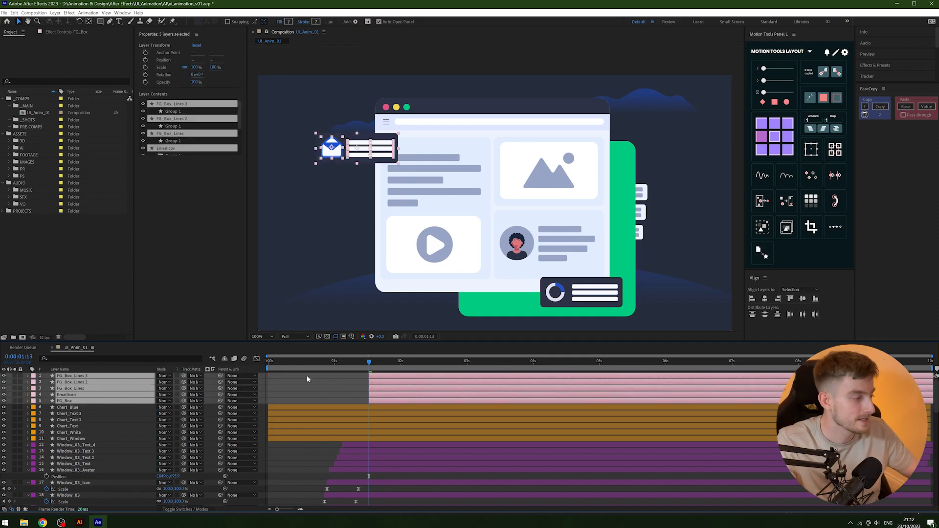
click(289, 402)
Paste the Scale keyframes onto FG_Box at 0:00:01:13, delay its end keyframe by two frames and preview it.
click(86, 402)
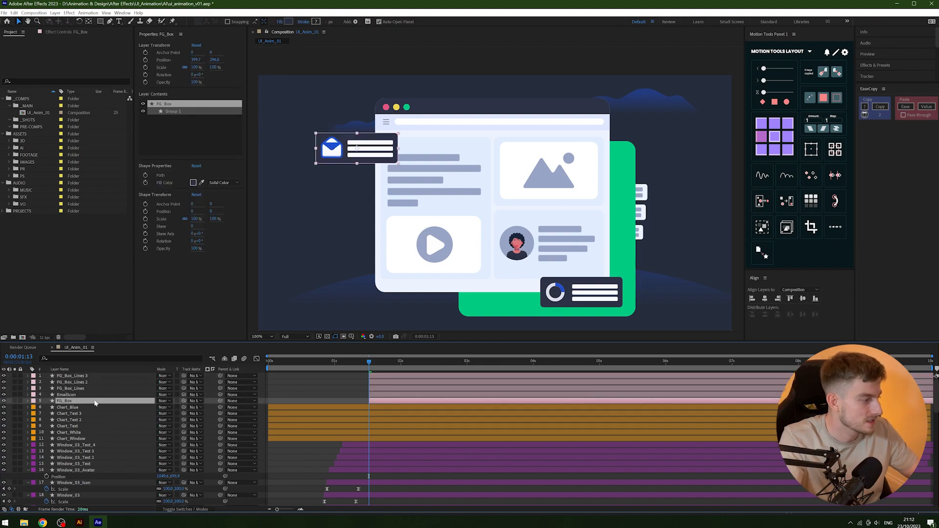
key(ctrl+v)
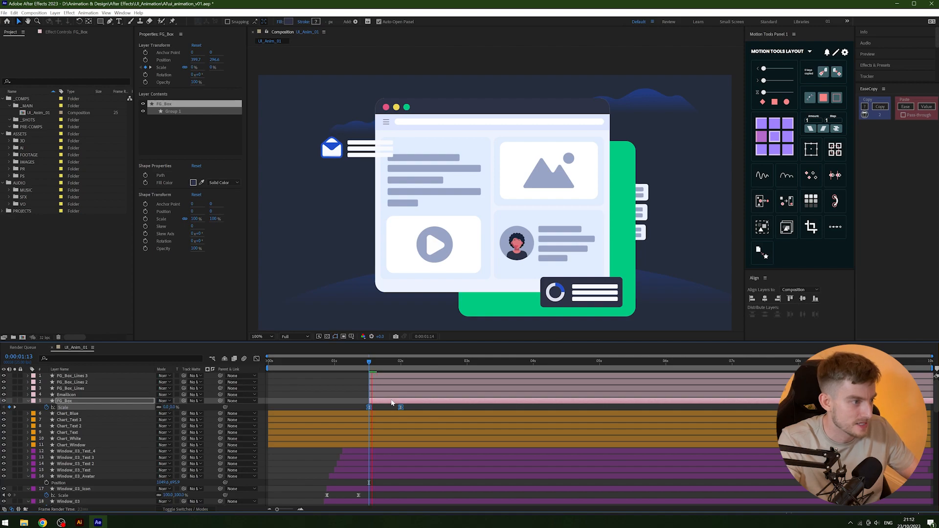
key(space)
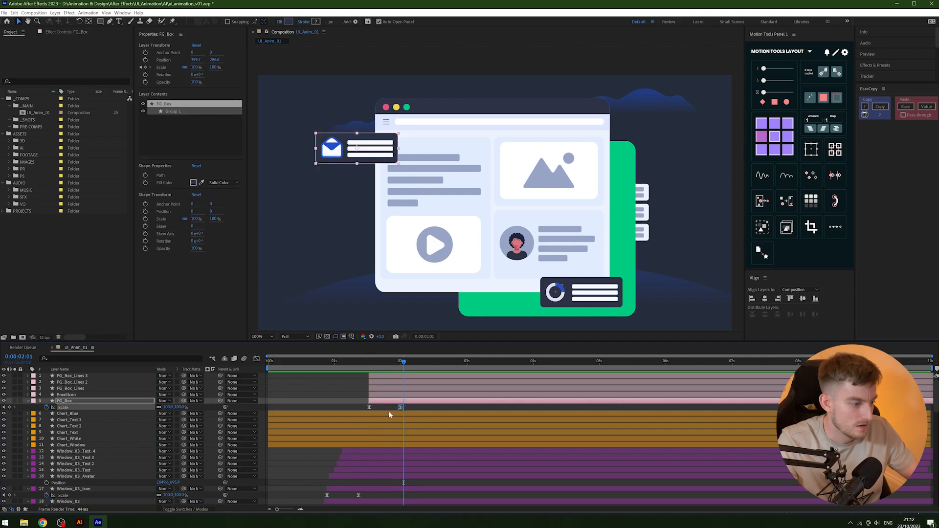
drag(397, 364, 370, 369)
key(space)
key(space)
key(space)
key(space)
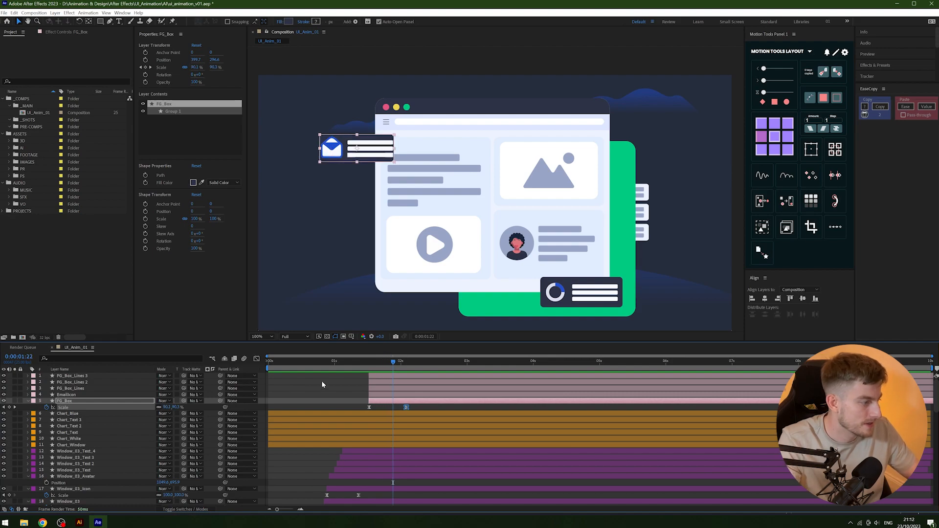
Start the EmailIcon layer at 0:00:01:22 with the pasted Scale keyframes and preview its pop-in.
click(61, 395)
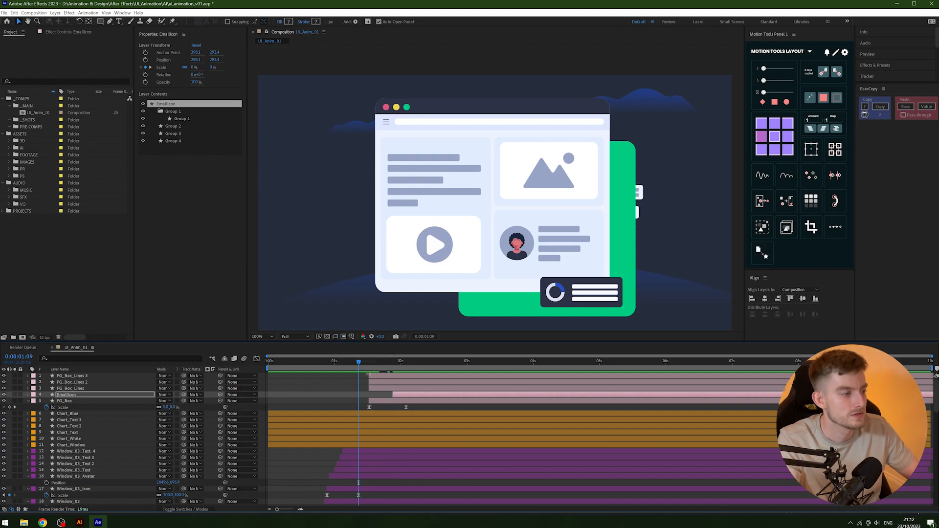
key(space)
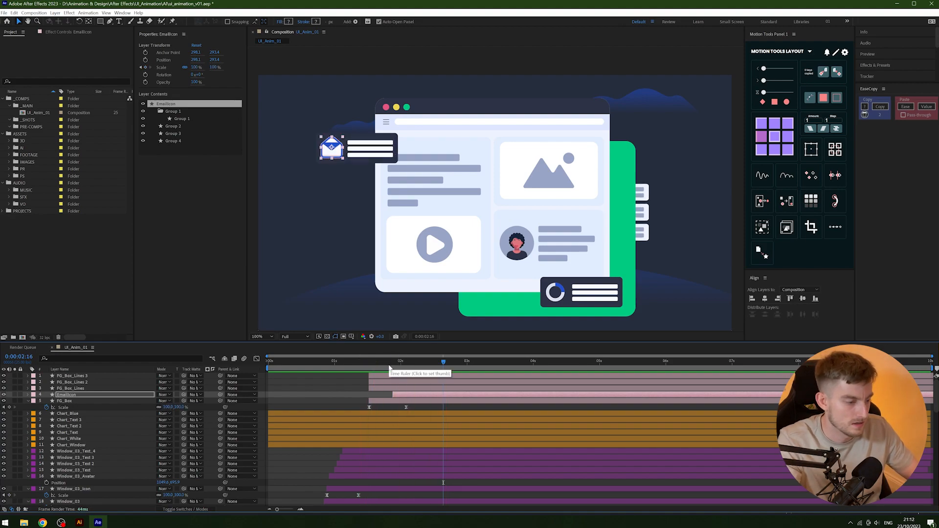
Shift the EmailIcon layer earlier to start at about 0:00:01:18, replaying the animation from 0:00:01:12.
click(366, 363)
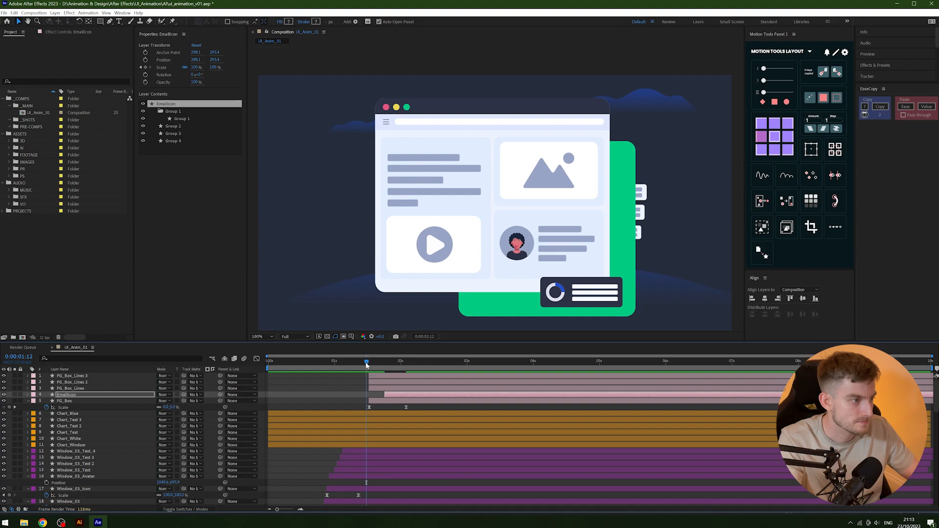
key(space)
key(space)
key(space)
key(space)
key(space)
key(space)
key(space)
key(space)
key(space)
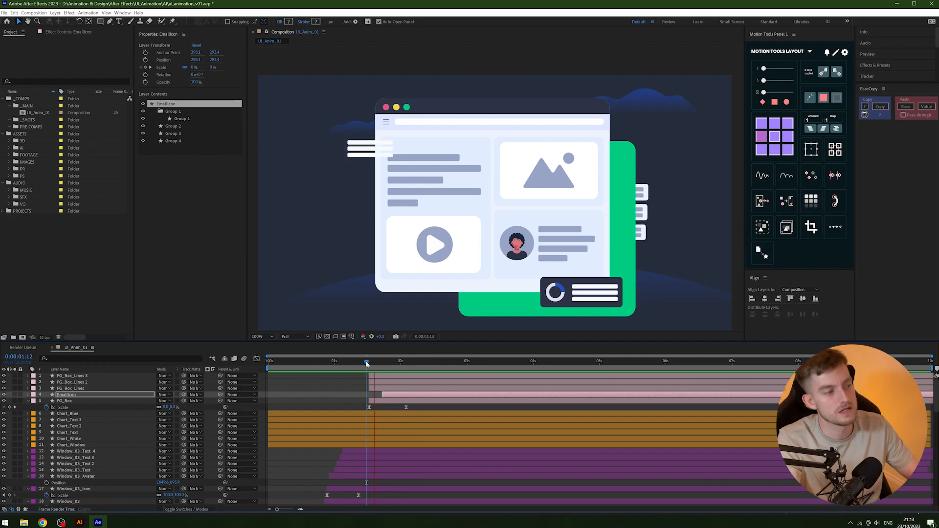
Shift the EmailIcon layer to start at 0:00:01:19, replaying its pop-in from 0:00:01:12.
key(space)
key(space)
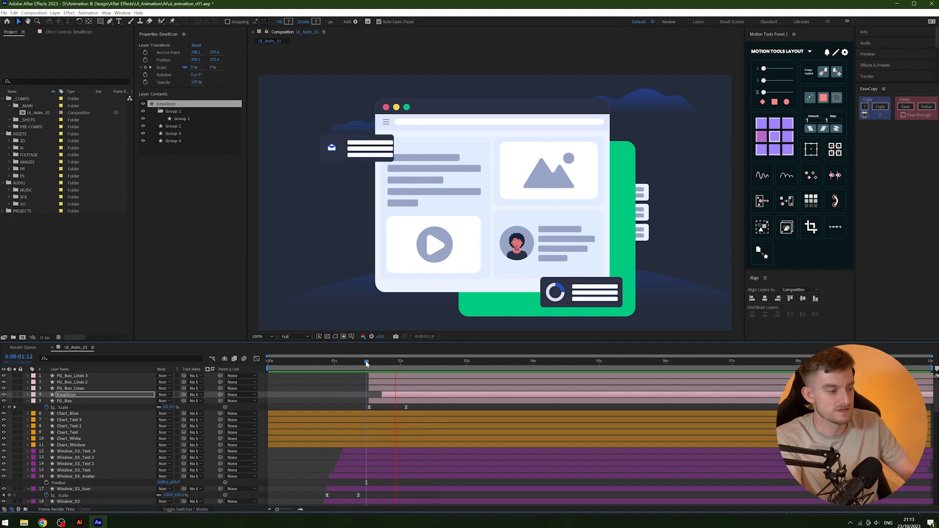
key(space)
key(space)
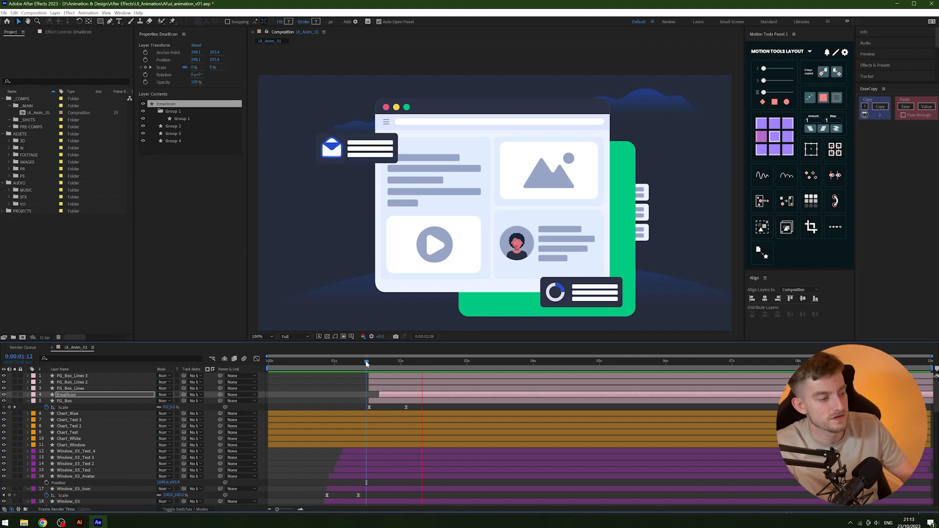
key(space)
click(364, 361)
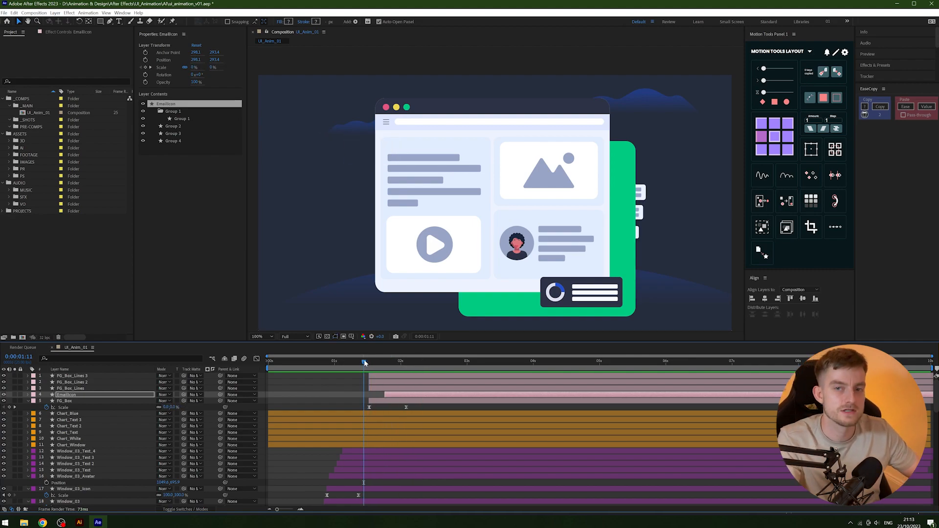
Replay the email box and icon animation from 0:00:01:11 and 0:00:01:06 to judge the EmailIcon timing.
key(space)
key(space)
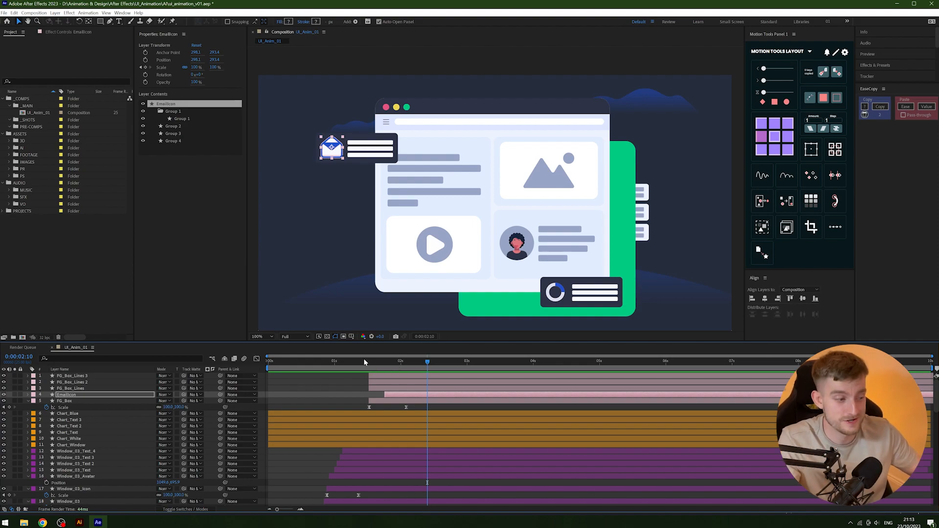
click(365, 361)
key(space)
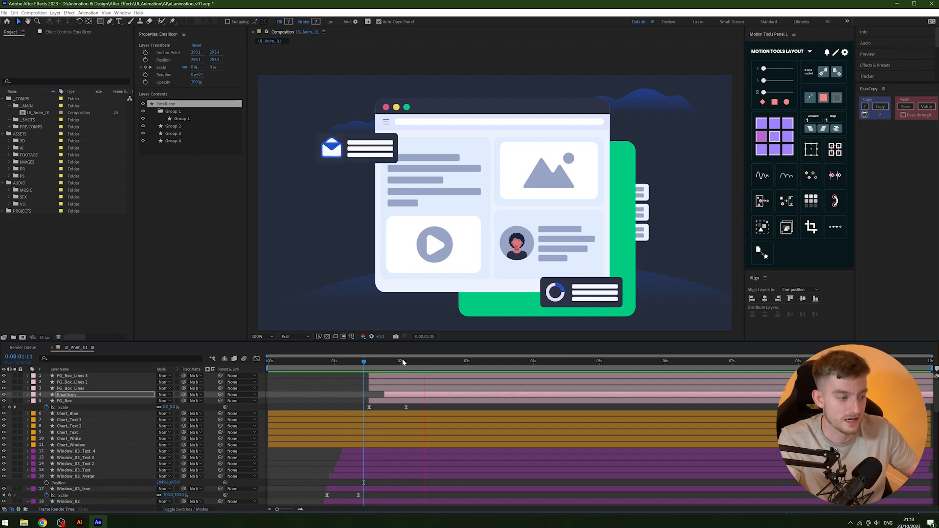
key(space)
click(351, 369)
key(space)
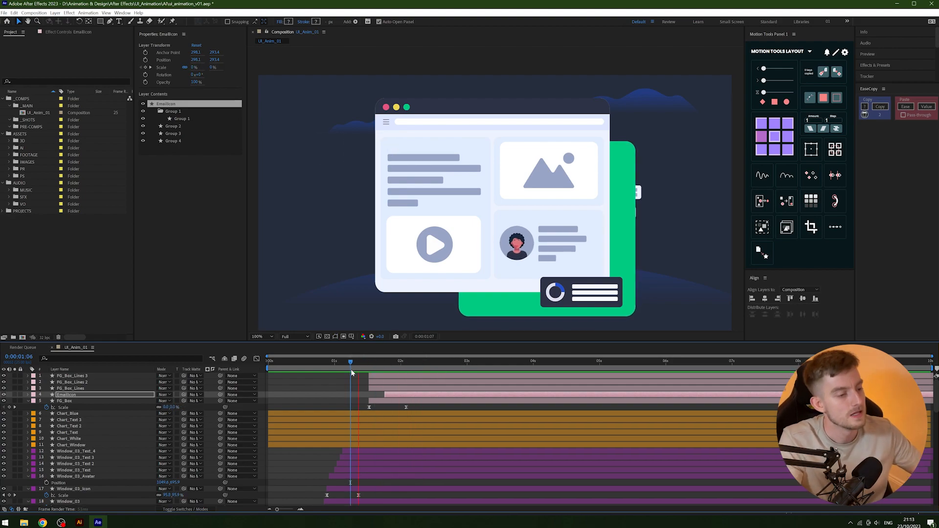
key(space)
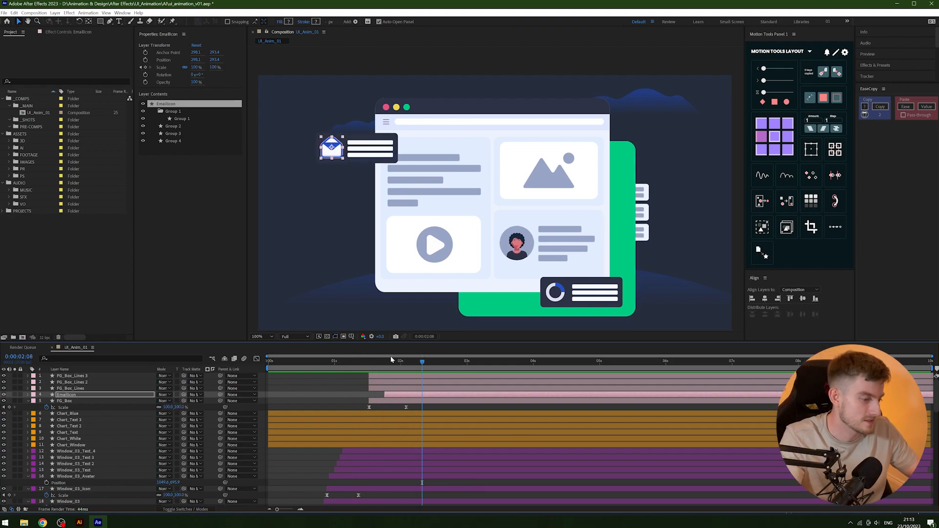
Move the three FG_Box_Lines layers so they start at 0:00:01:20.
click(386, 368)
click(92, 389)
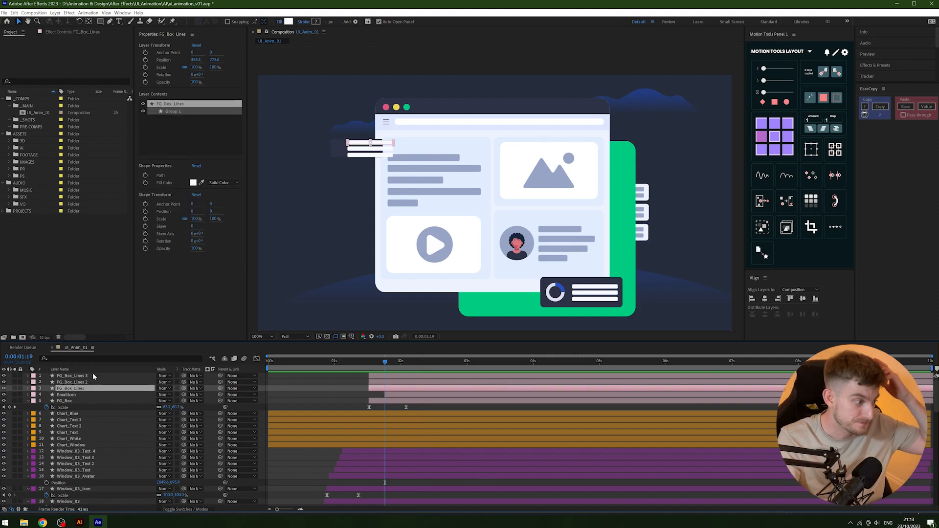
shift+click(93, 376)
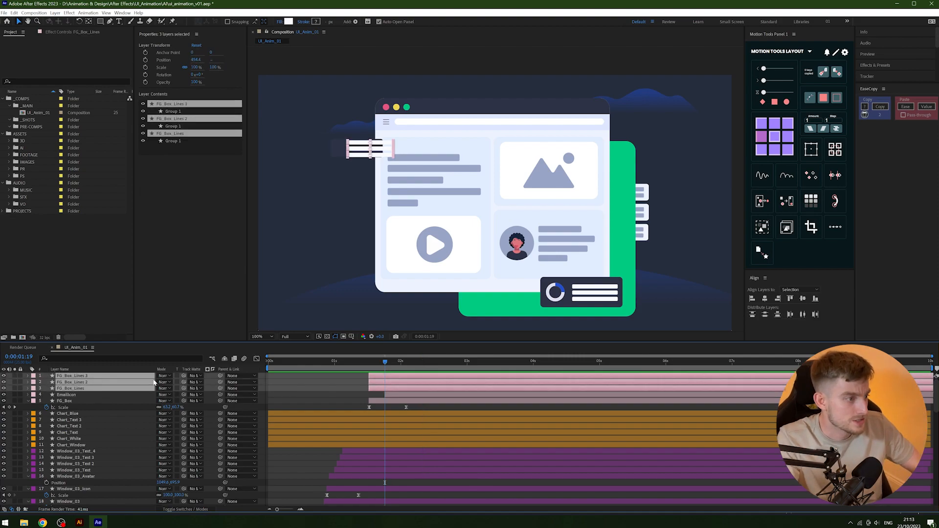
key(Page_Down)
key(bracketleft)
Move the anchor point of FG_Box_Lines, the email box's upper line, to the line's left end.
click(369, 388)
scroll(366, 191, up, 1)
drag(348, 171, 563, 203)
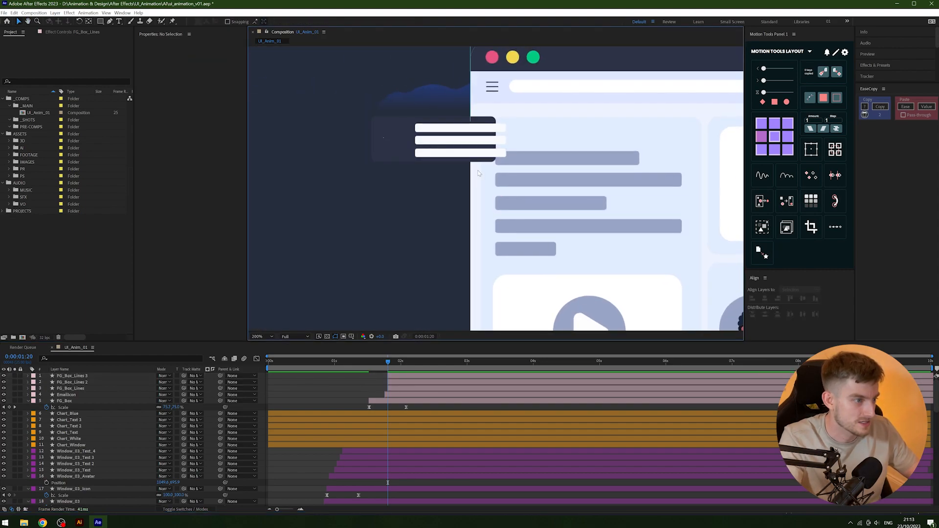
click(88, 387)
ctrl+click(172, 382)
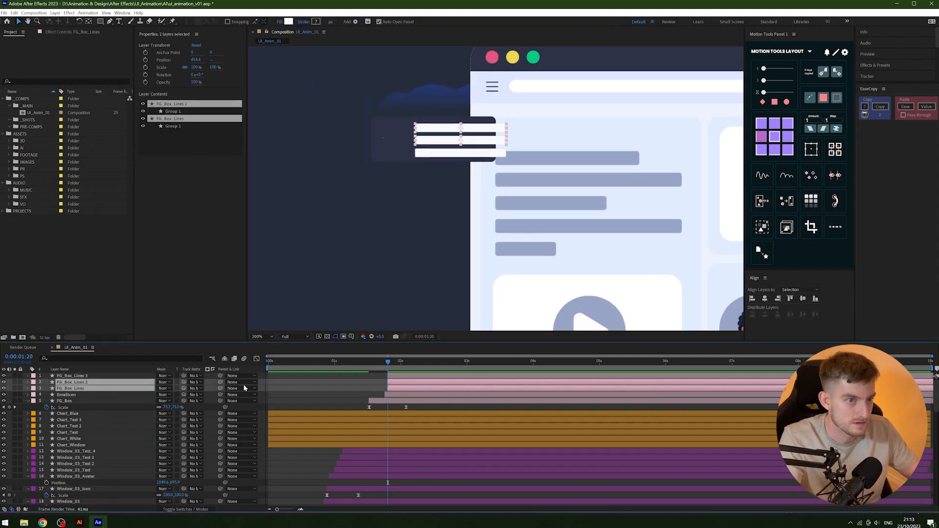
click(302, 393)
click(95, 390)
double_click(437, 133)
drag(437, 134, 416, 130)
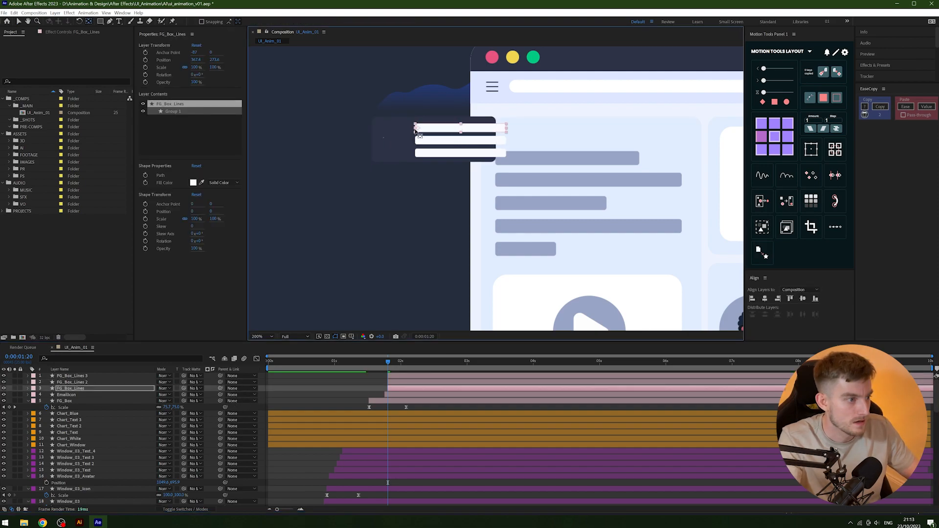
Move the anchor points of FG_Box_Lines 2 and FG_Box_Lines 3 to the left ends of their lines.
click(407, 382)
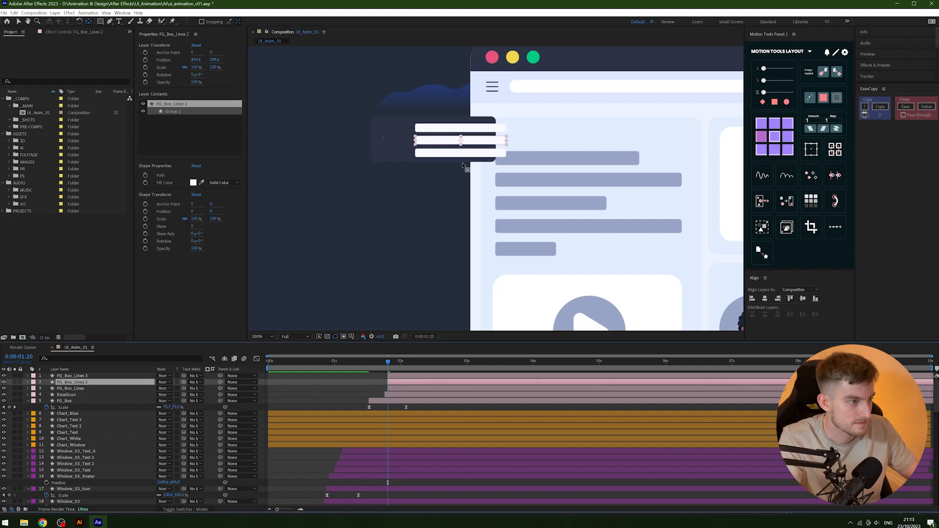
drag(461, 143, 417, 144)
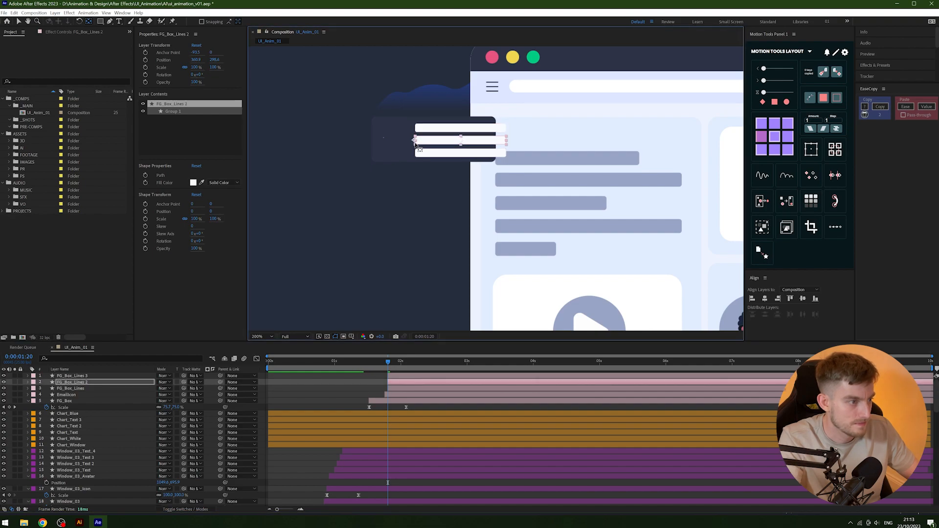
click(467, 154)
drag(463, 154, 434, 157)
Paste the horizontal Scale keyframes of a Window_01 text line onto the three FG_Box_Lines layers at 0:00:01:20 and preview them.
click(573, 204)
scroll(370, 466, down, 10)
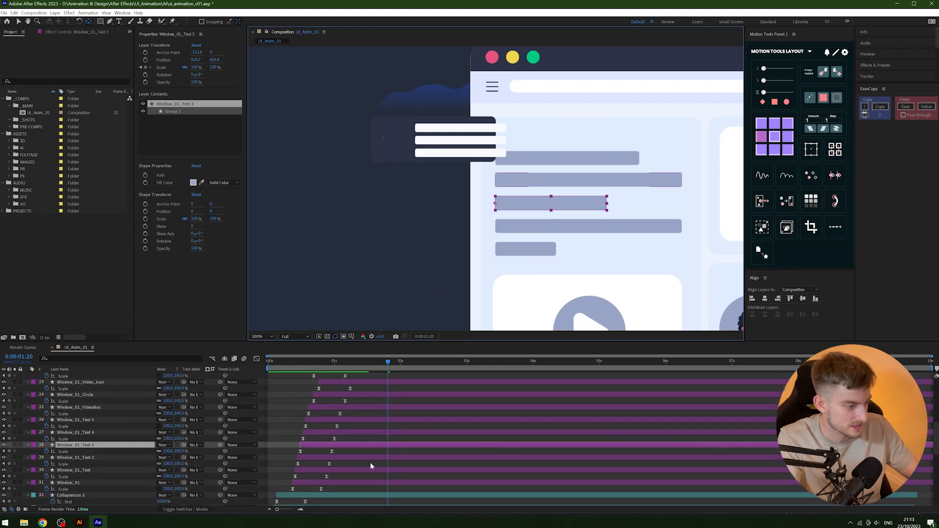
scroll(351, 461, up, 10)
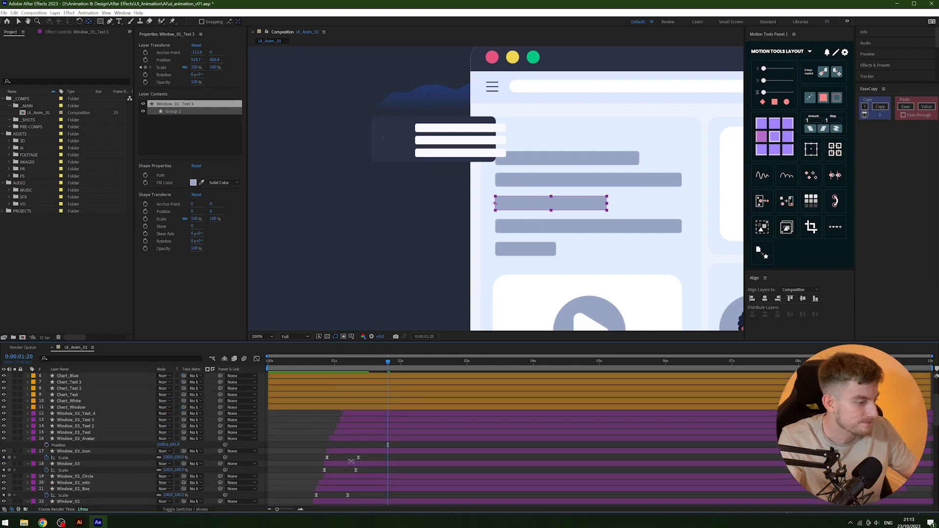
scroll(351, 461, up, 3)
click(402, 388)
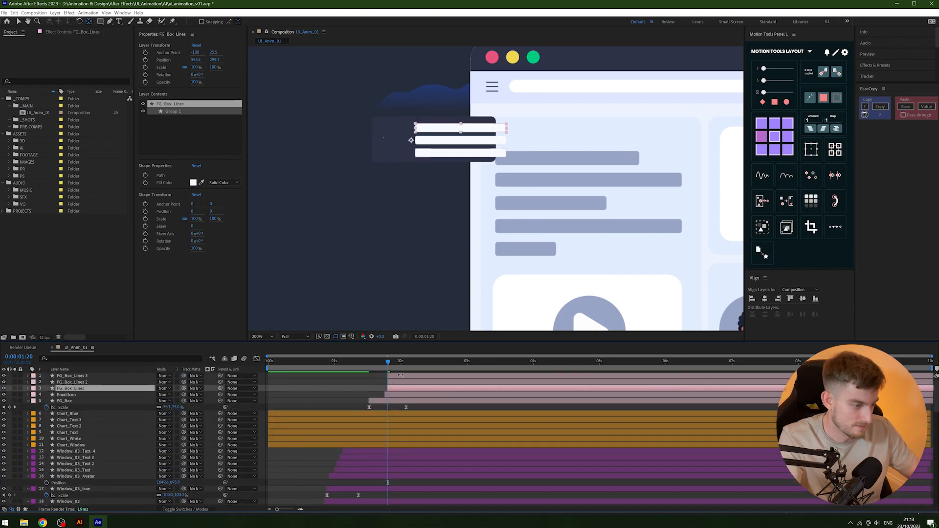
shift+click(401, 376)
key(ctrl+v)
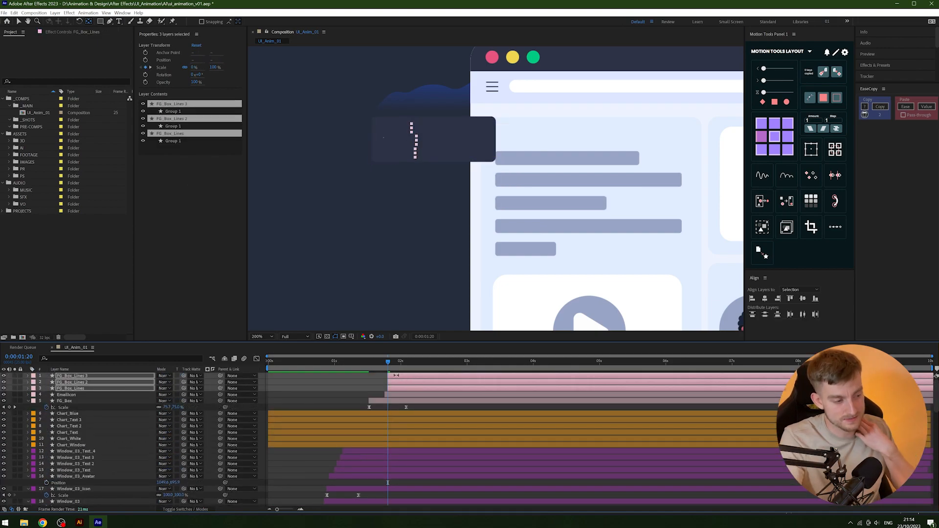
drag(389, 362, 363, 361)
key(space)
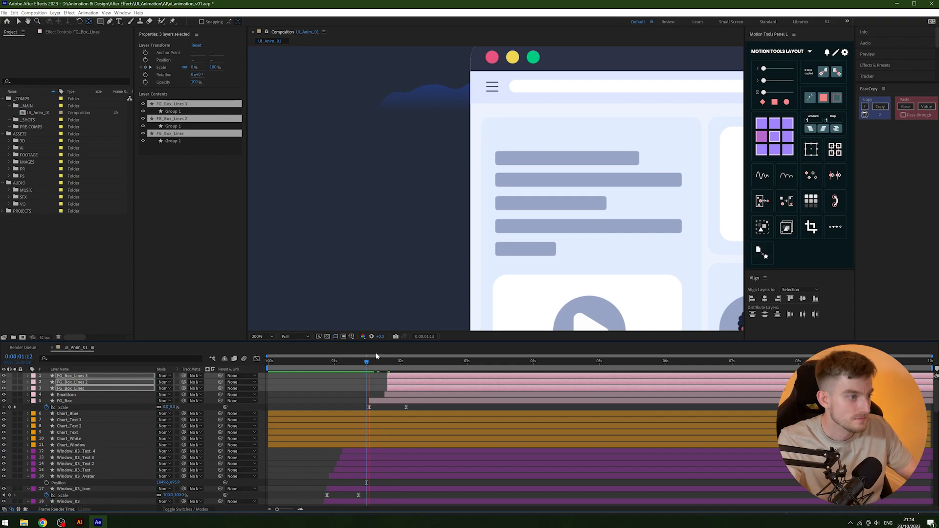
Correct the FG_Box_Lines anchor point to the middle of the line's left edge and preview the result.
click(351, 382)
click(396, 376)
key(ctrl+shift+a)
click(403, 388)
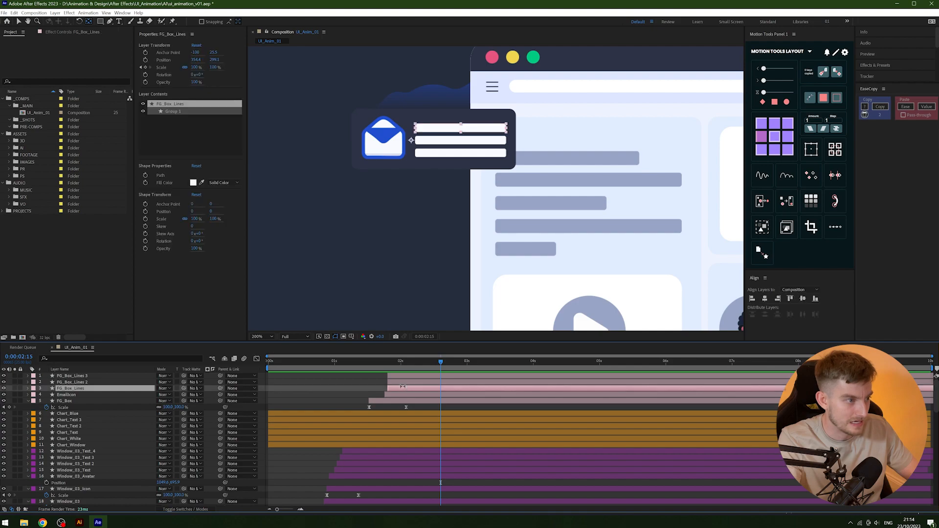
click(414, 379)
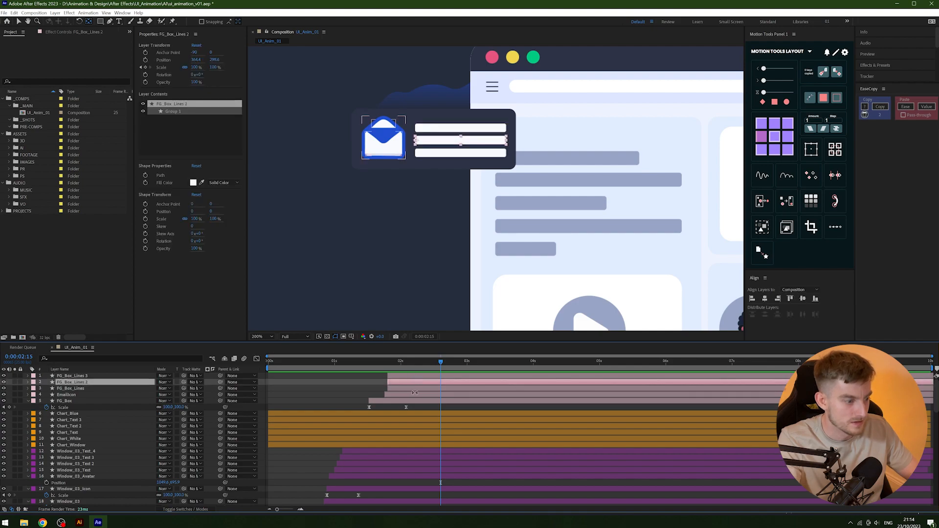
click(414, 388)
scroll(405, 145, up, 2)
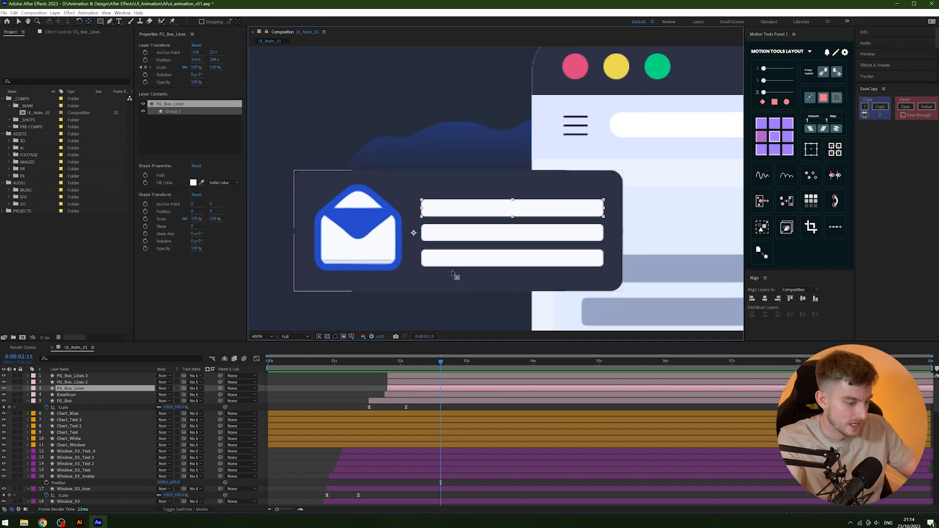
drag(415, 233, 416, 230)
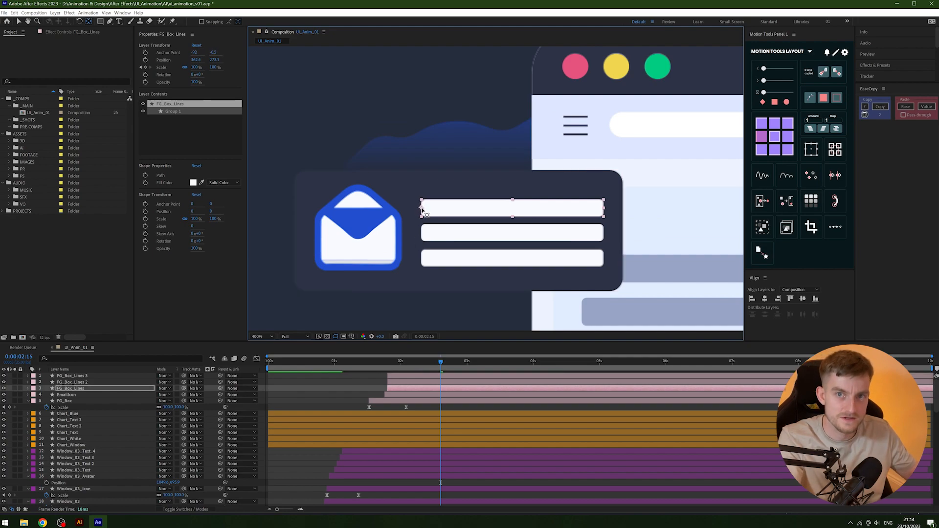
drag(423, 210, 424, 210)
drag(410, 363, 333, 363)
scroll(446, 205, down, 2)
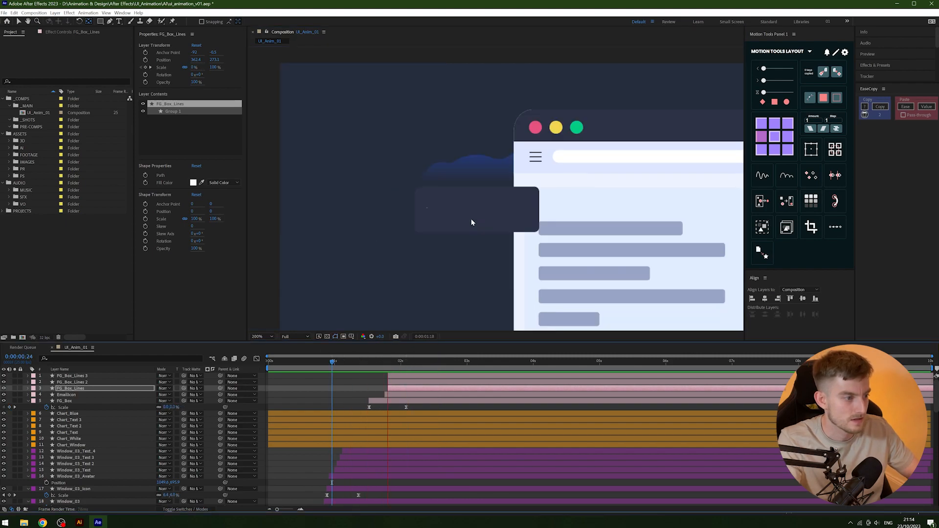
key(space)
Stagger the email lines by delaying FG_Box_Lines 2 one frame and FG_Box_Lines 3 two frames, and preview the sequence.
click(398, 382)
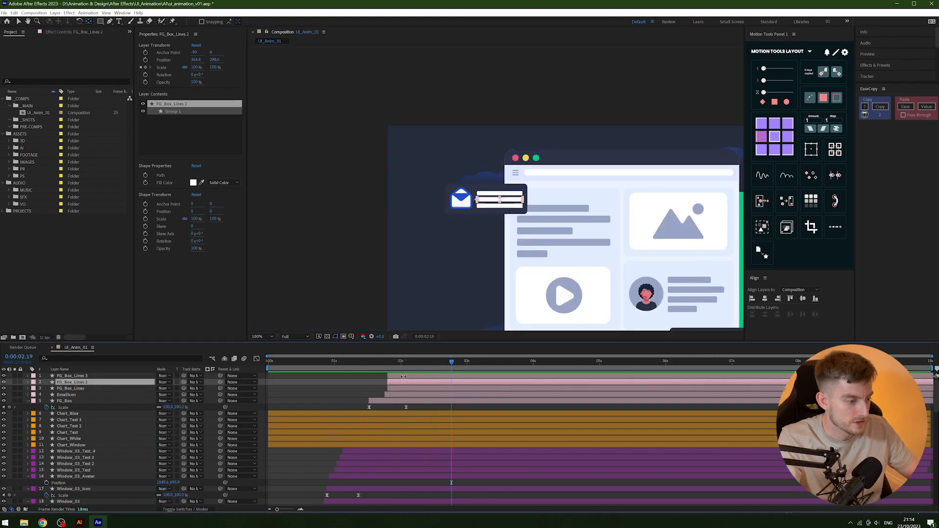
shift+click(398, 376)
key(alt+Page_Down)
click(401, 376)
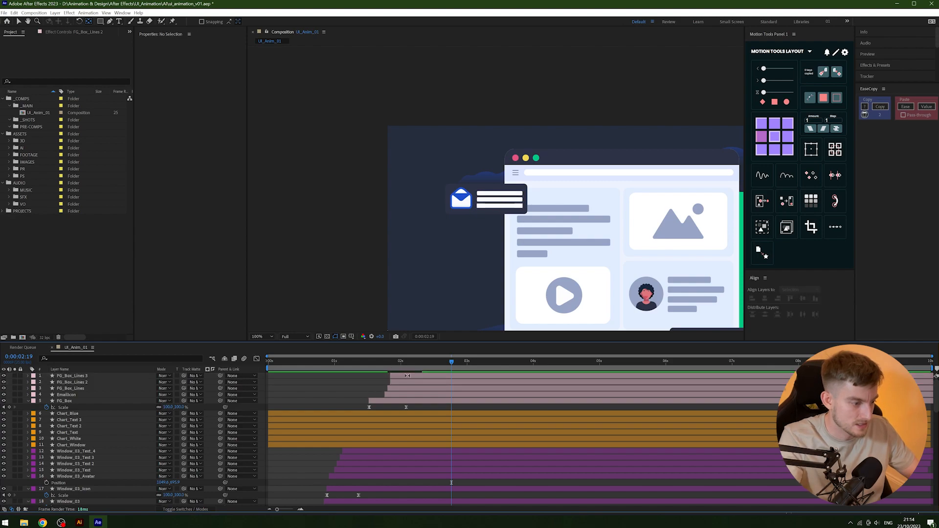
drag(393, 363, 337, 363)
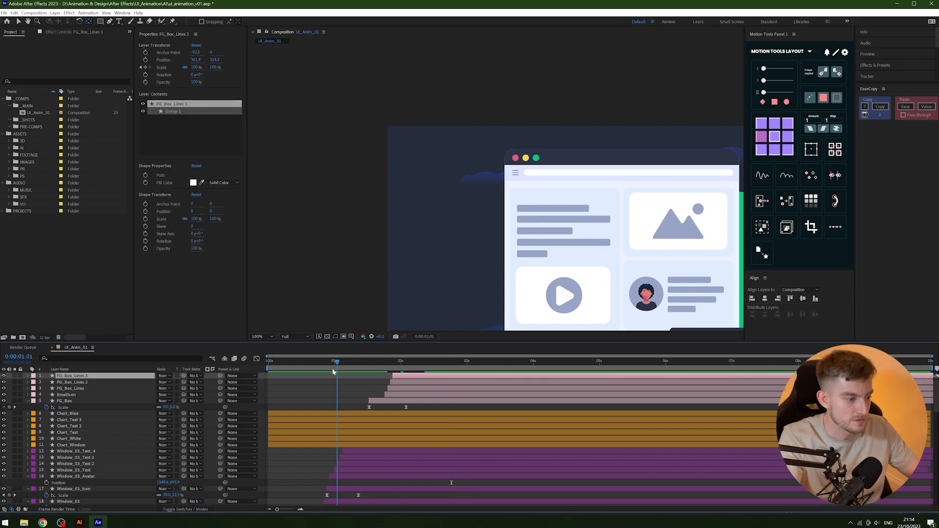
key(space)
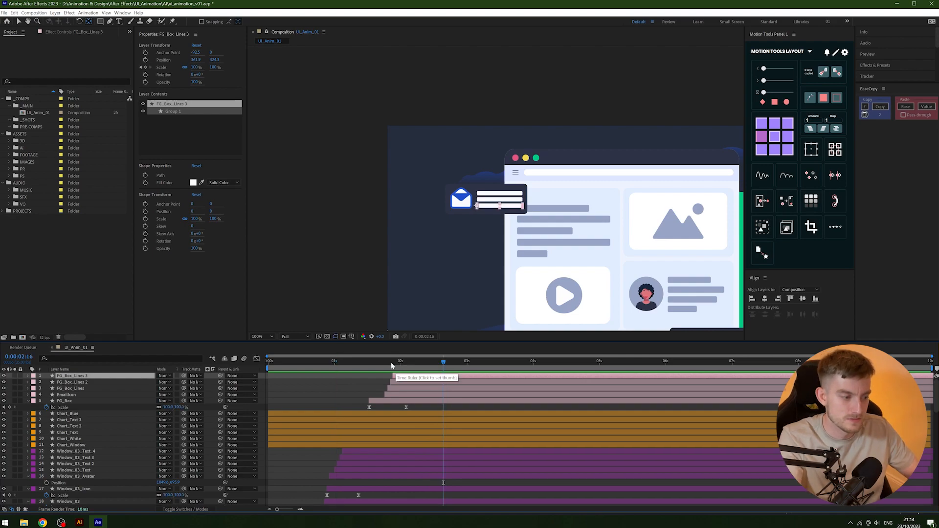
drag(392, 366, 355, 363)
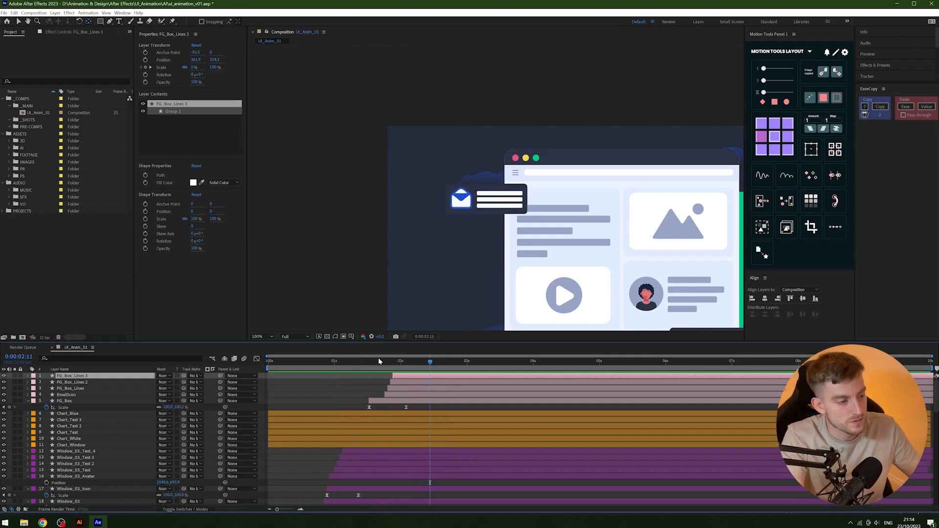
key(space)
Preview the full composition and move all five email box layers three frames earlier, so FG_Box starts at 0:00:01:10.
scroll(470, 265, down, 1)
drag(469, 264, 393, 238)
drag(345, 361, 329, 362)
key(space)
key(space)
shift+click(393, 403)
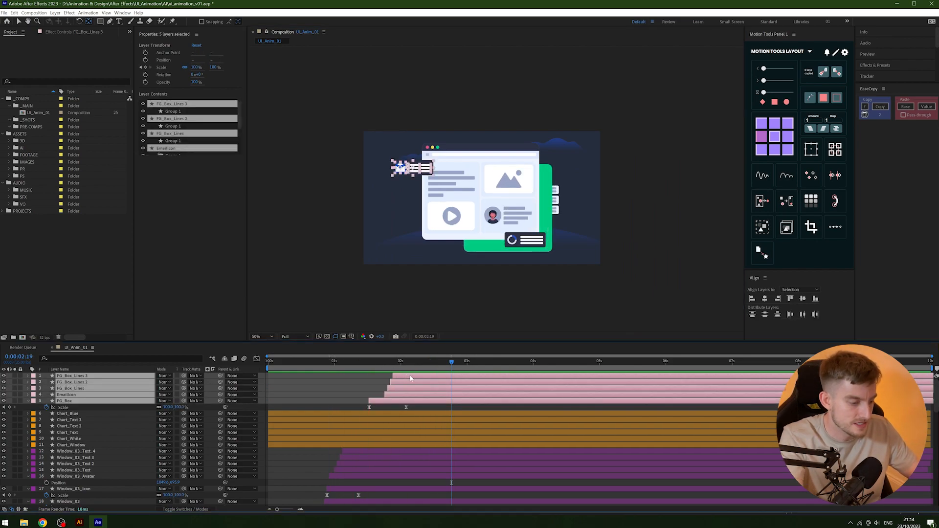
key(alt+Page_Up)
key(alt+Page_Up)
click(324, 360)
key(space)
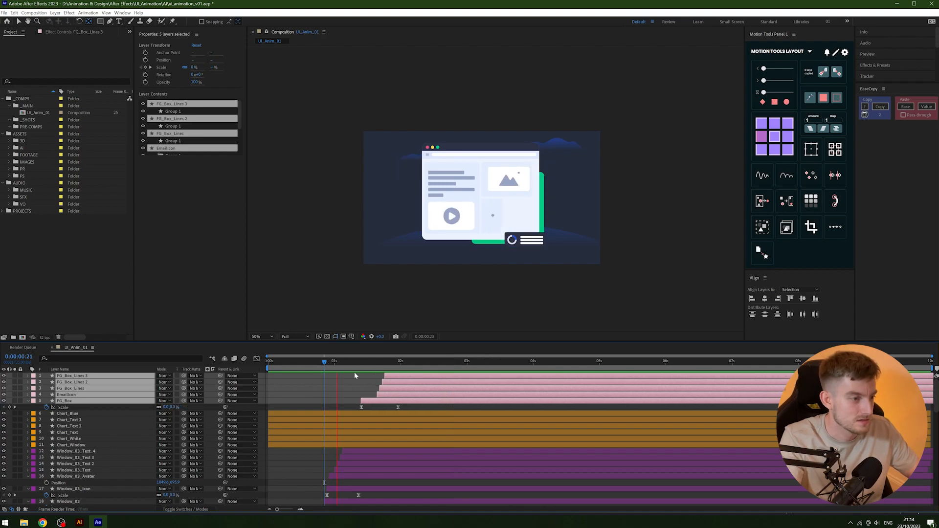
Move the five email box layers earlier until FG_Box starts at 0:00:01:08, replaying from about 0:00:01:04.
key(alt+Page_Up)
click(345, 365)
key(space)
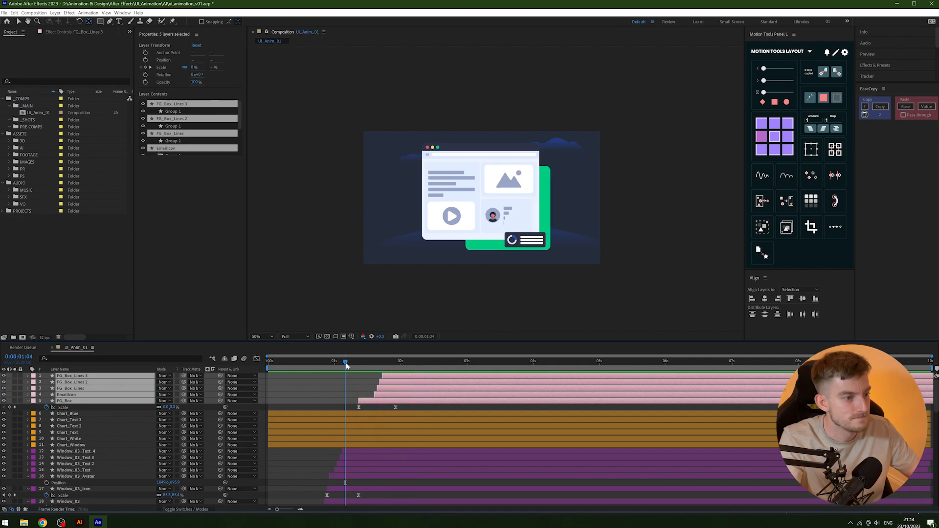
key(space)
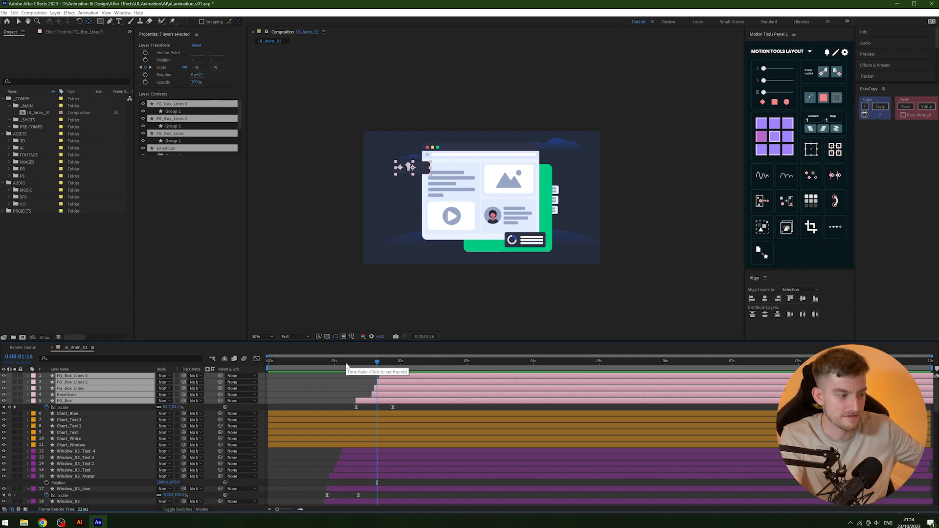
click(345, 366)
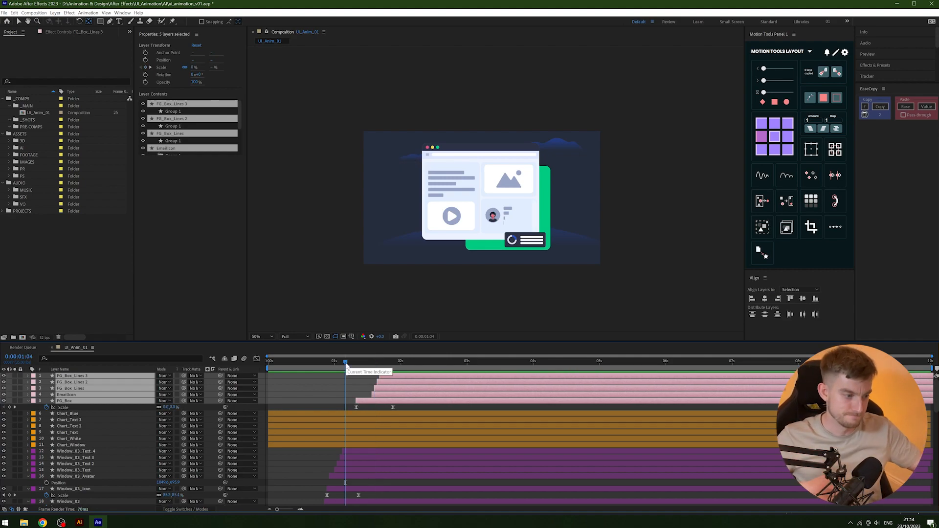
key(Page_Up)
key(space)
key(space)
Move the five email box layers two more frames earlier, so FG_Box starts at 0:00:01:06, and preview.
key(alt+Page_Up)
key(alt+Page_Up)
click(309, 364)
key(space)
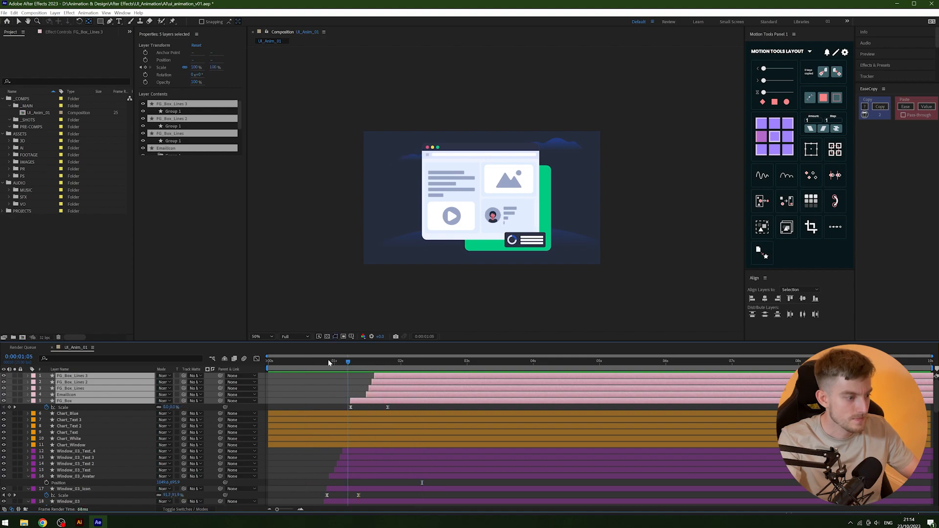
Move the five email box layers one frame later, so FG_Box starts at 0:00:01:07, and preview from 0:00:00:23.
key(space)
key(alt+Page_Down)
click(329, 362)
key(space)
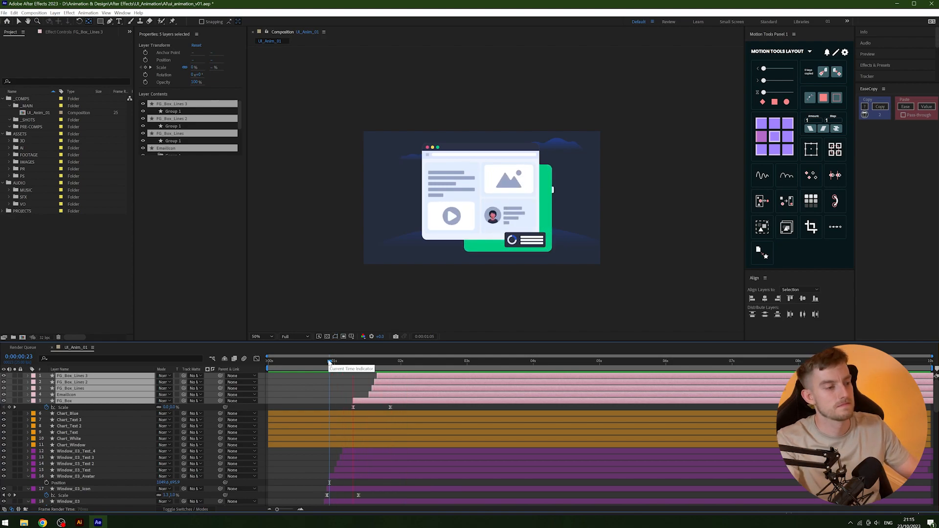
key(space)
click(329, 362)
key(space)
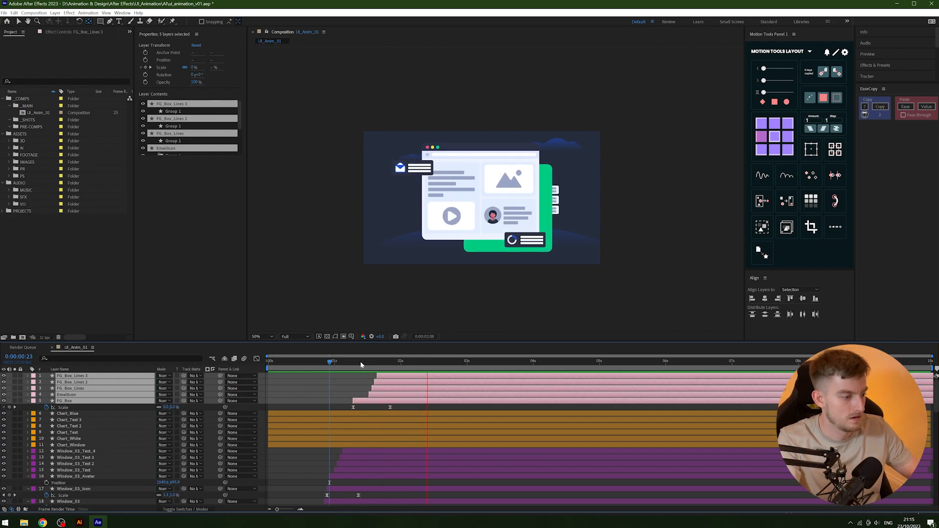
key(space)
Reveal the keyframes of the three FG_Box_Lines layers, delay their ending Scale keyframes four frames, and preview from 0:00:00:24.
click(356, 382)
click(383, 376)
shift+click(375, 394)
ctrl+click(383, 395)
key(u)
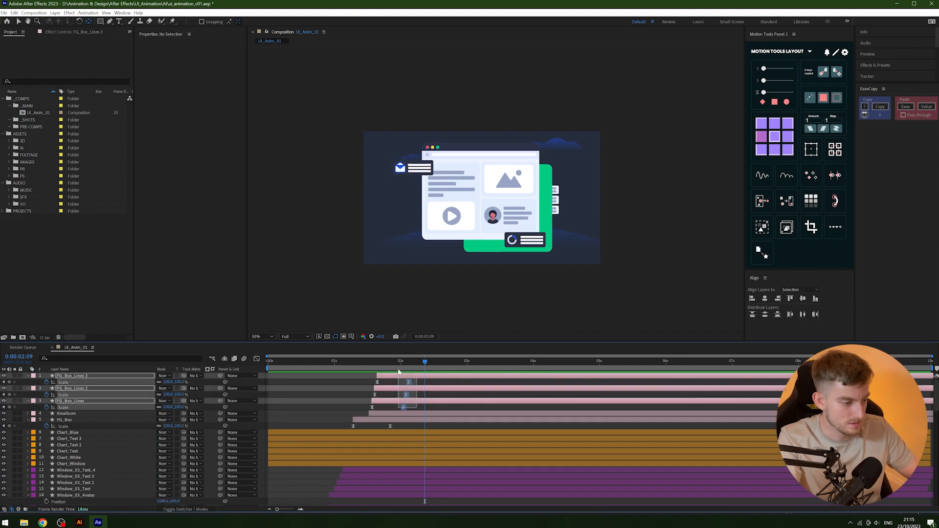
key(alt+Right)
key(alt+Right)
key(alt+Right)
click(332, 362)
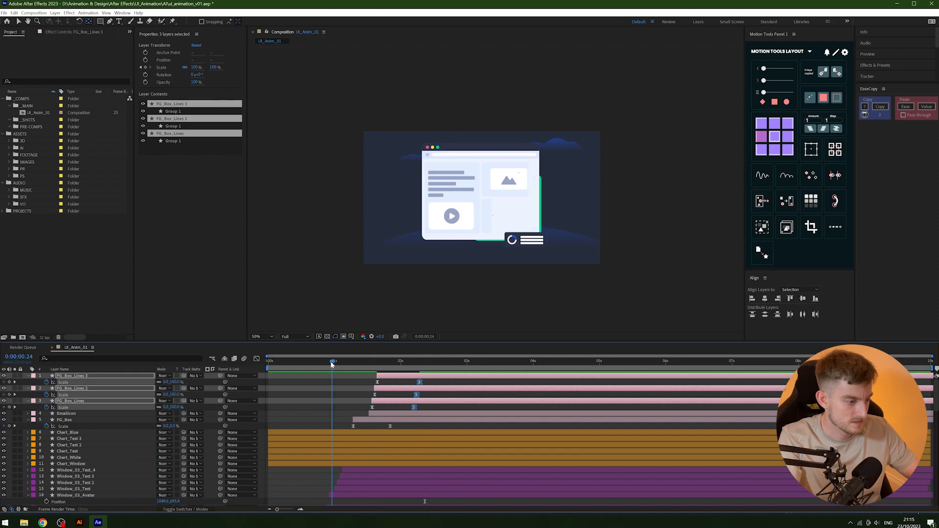
key(space)
key(space)
Move the ending Scale keyframes of the three FG_Box_Lines layers two frames earlier and replay from 0:00:00:11 and 0:00:00:14.
key(alt+Left)
key(alt+Left)
drag(377, 361, 311, 362)
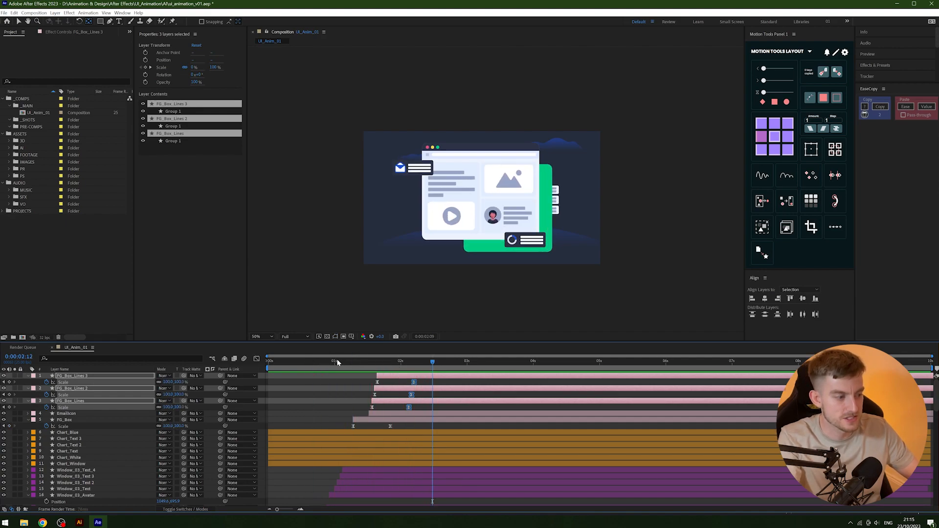
click(298, 365)
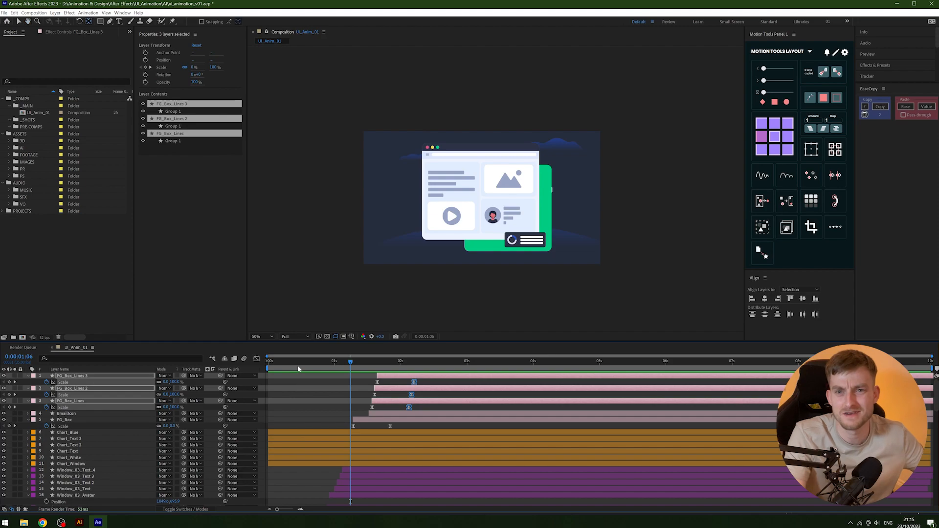
click(298, 365)
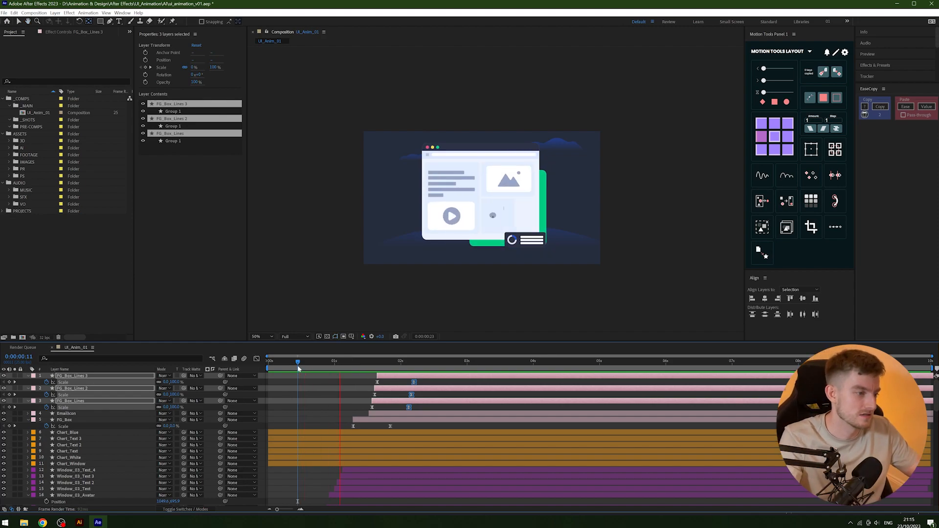
drag(298, 366, 306, 366)
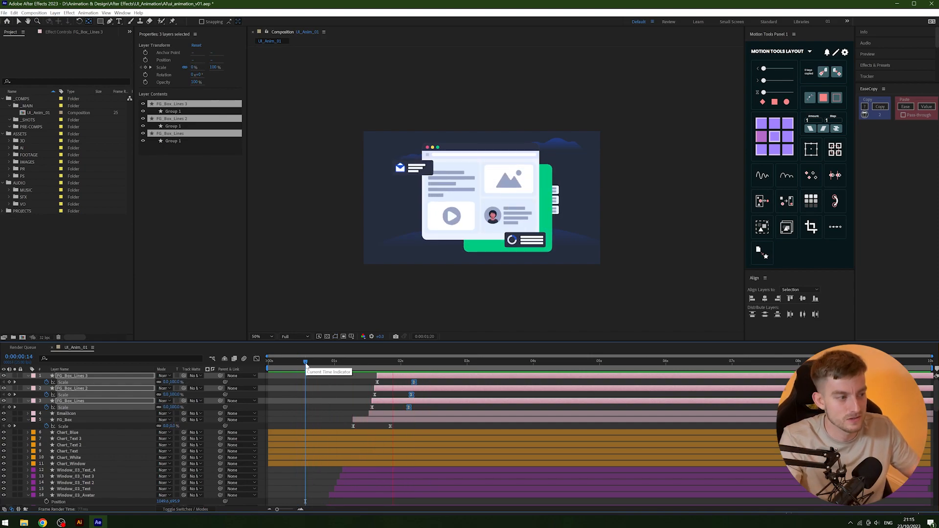
key(space)
Move all five email box layers two frames earlier, so FG_Box starts at 0:00:01:05, and preview from 0:00:00:17.
shift+click(368, 421)
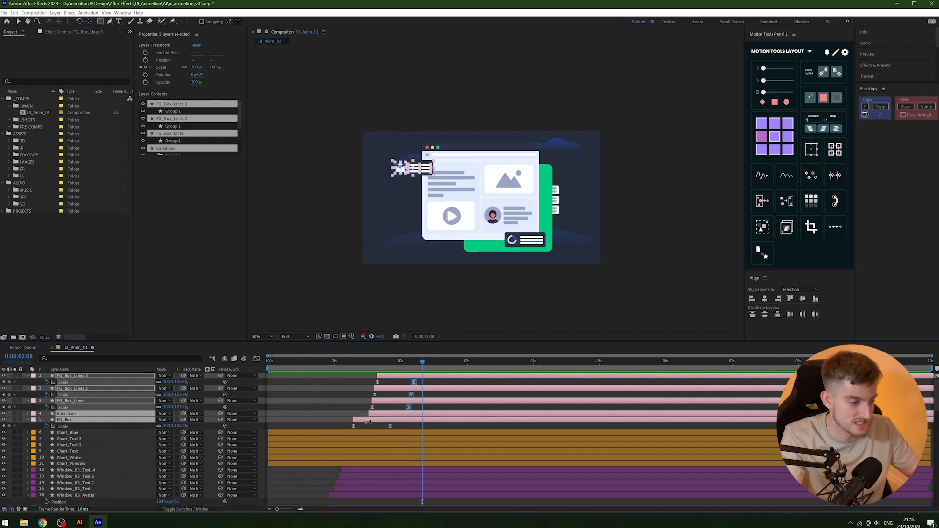
drag(369, 421, 363, 421)
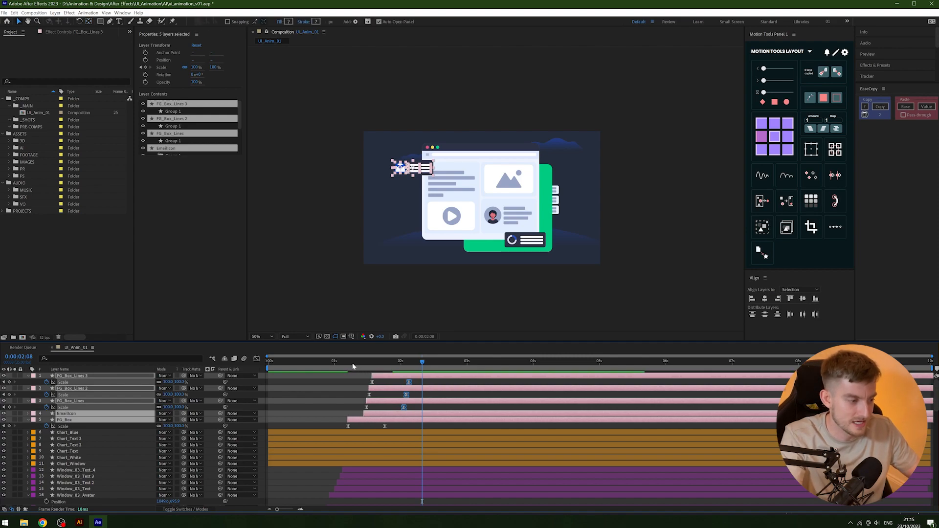
click(318, 364)
key(space)
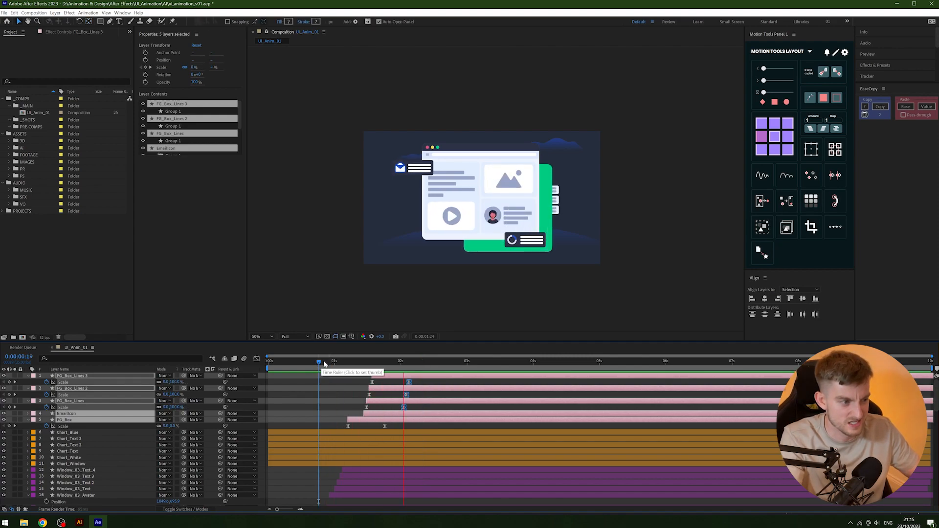
click(313, 364)
key(space)
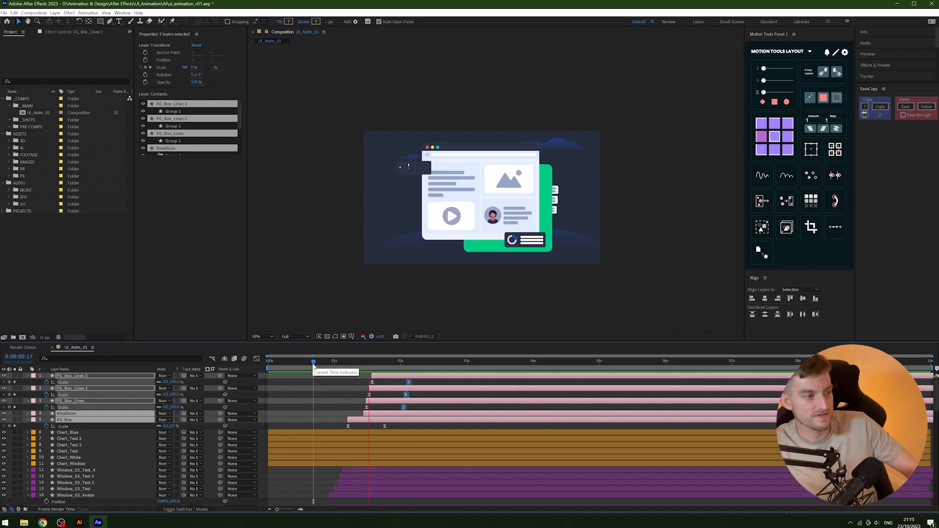
click(322, 380)
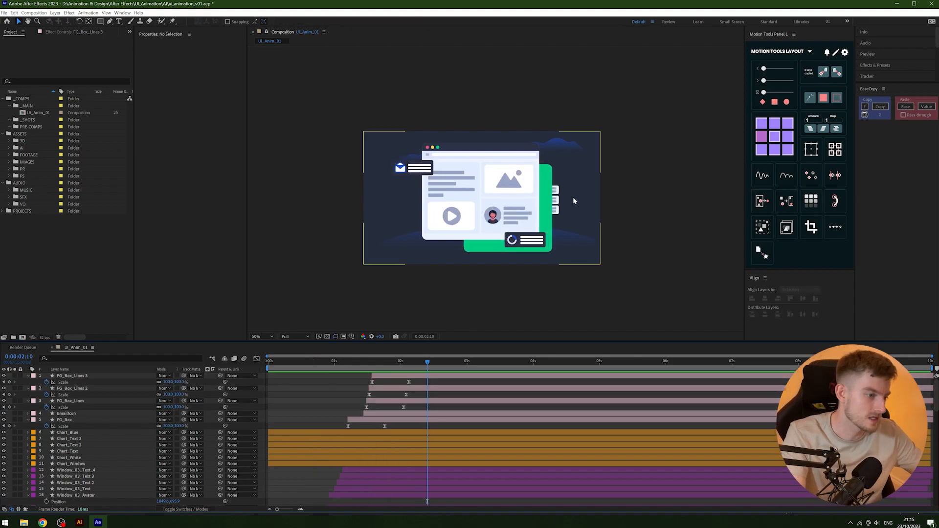
Trim the starts of Chart_Text, Chart_Text 2 and Chart_Text 3 to 0:00:01:20.
scroll(518, 195, up, 2)
drag(518, 195, 506, 175)
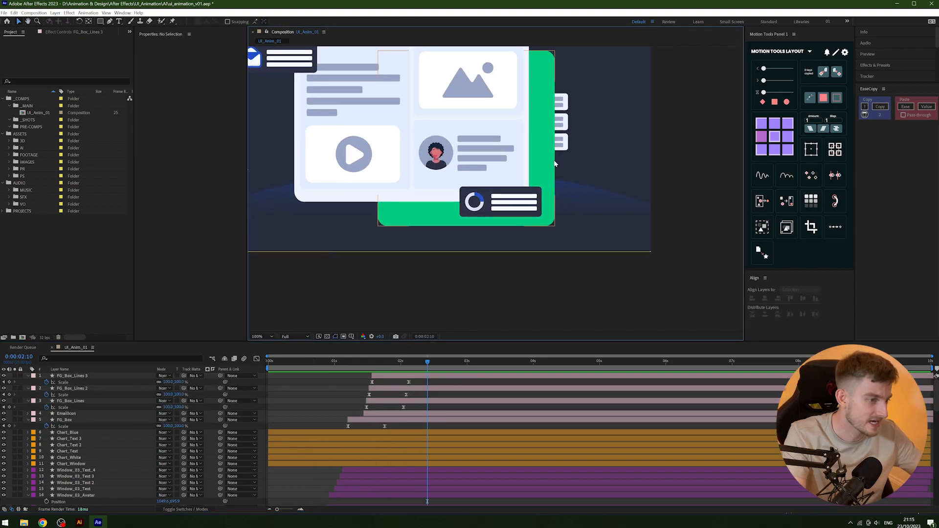
click(513, 201)
drag(412, 360, 389, 371)
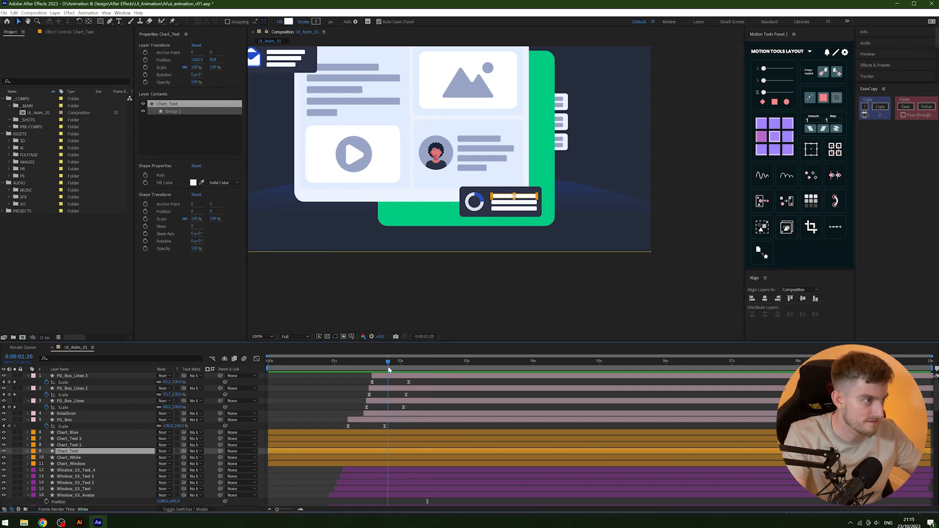
shift+click(387, 433)
ctrl+click(89, 432)
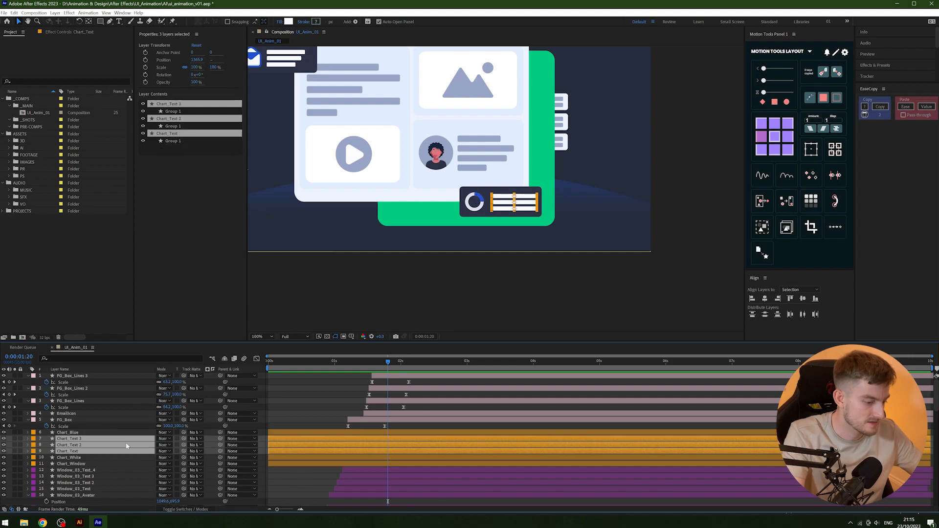
key(alt+bracketleft)
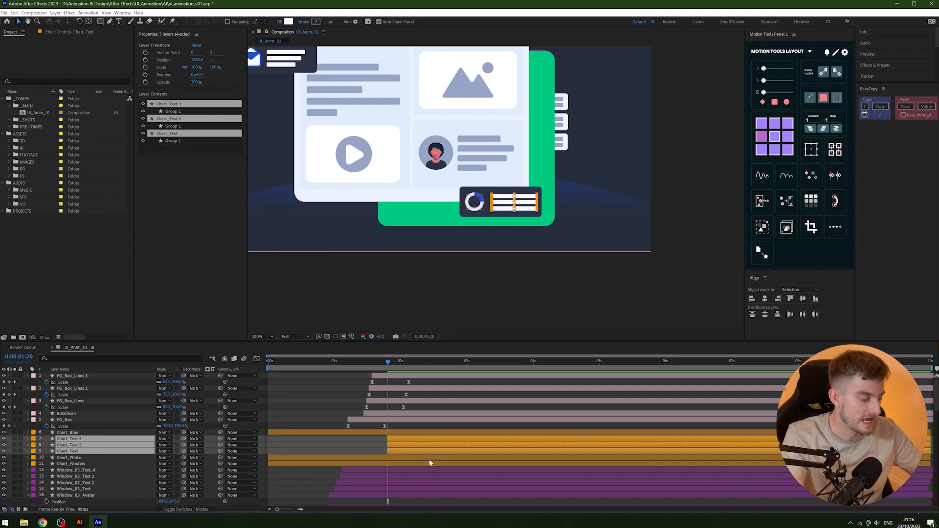
Move the anchor points of Chart_Text, Chart_Text 2 and Chart_Text 3 to the left end of each line.
scroll(491, 265, up, 2)
click(338, 424)
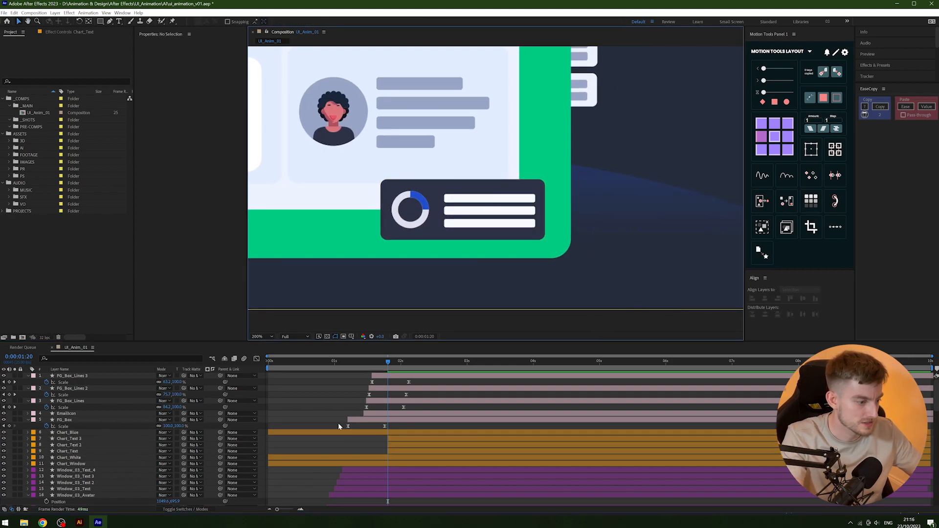
click(404, 451)
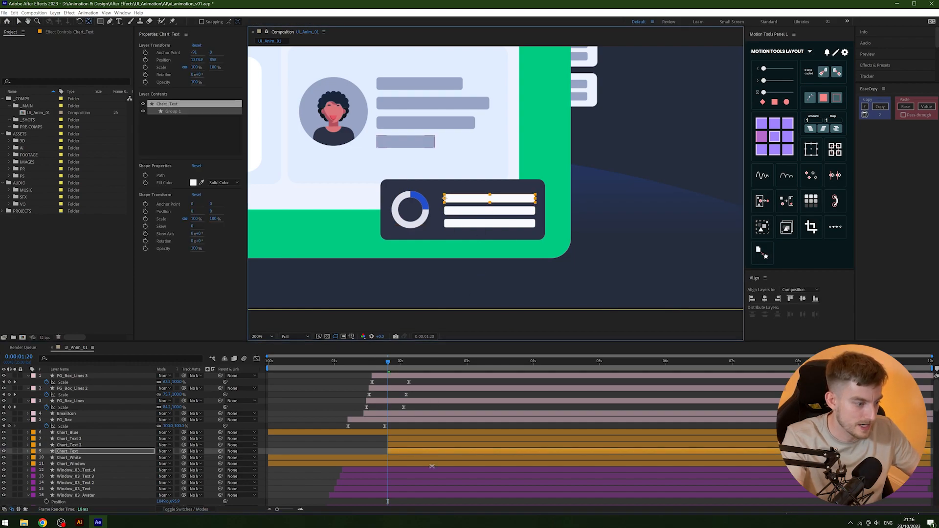
click(435, 446)
drag(489, 211, 456, 215)
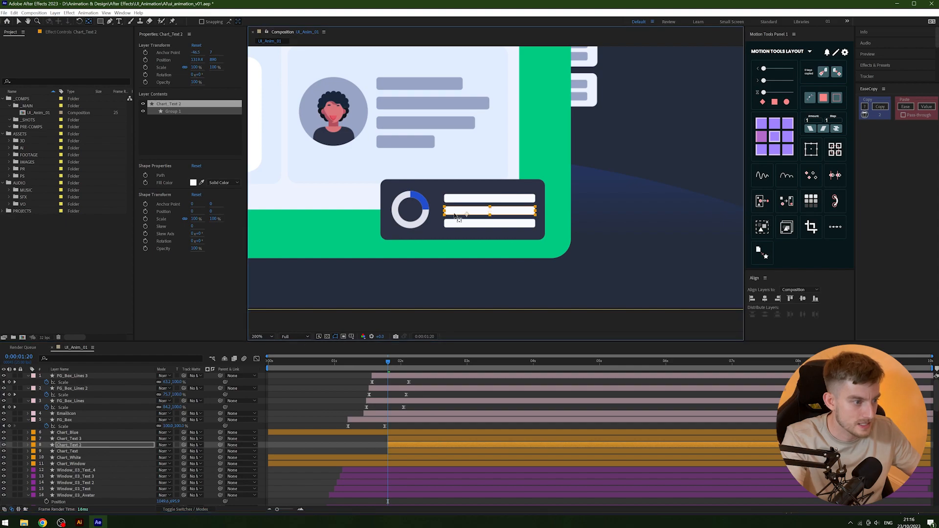
click(415, 438)
drag(491, 225, 460, 228)
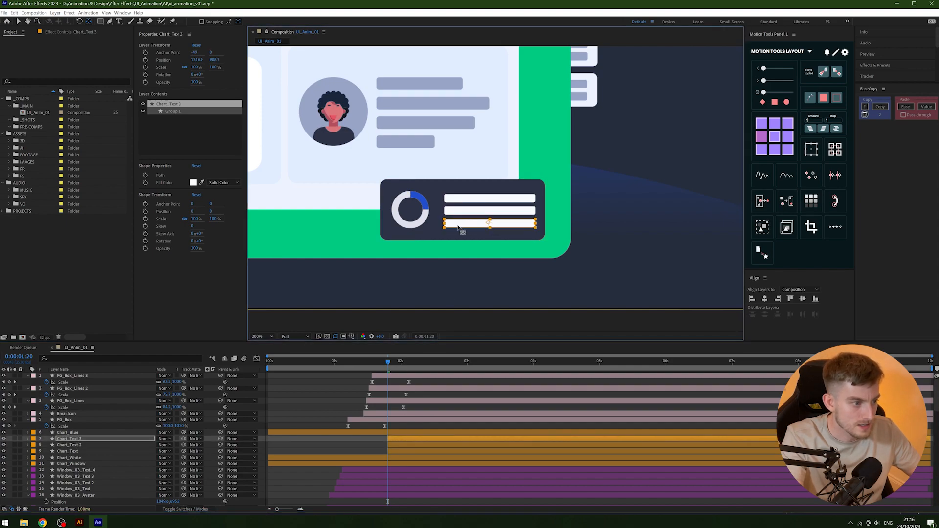
Paste the copied line Scale keyframes onto Chart_Text, Chart_Text 2 and Chart_Text 3 at 0:00:01:20, and preview.
click(363, 452)
shift+click(399, 439)
key(ctrl+v)
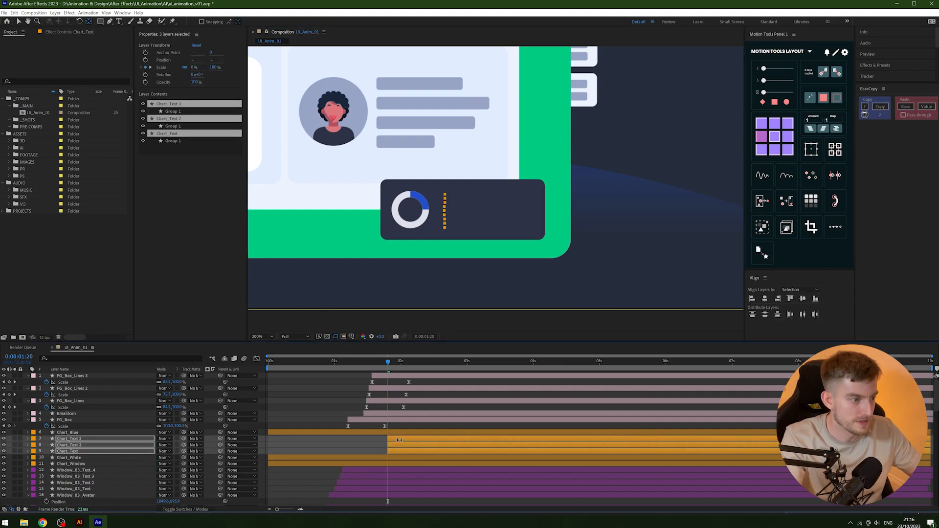
key(space)
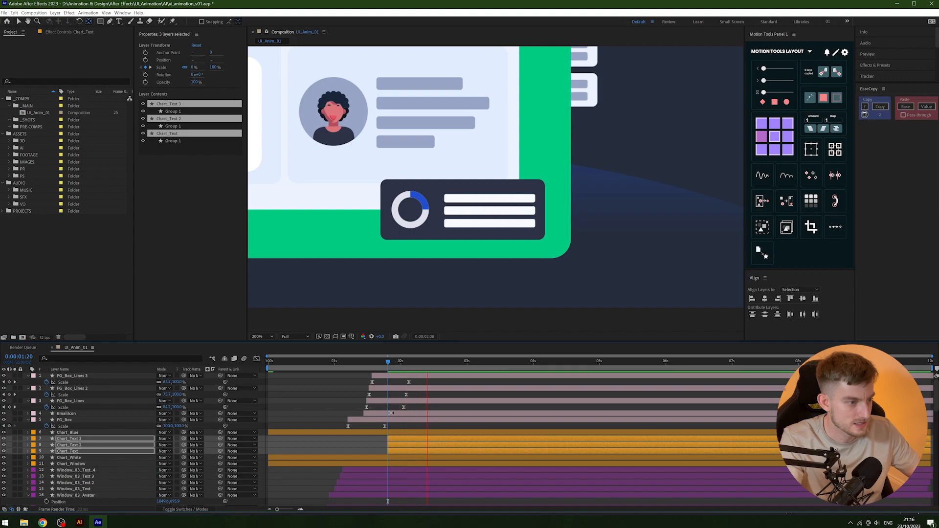
Stagger the chart lines by delaying Chart_Text 2 one frame and Chart_Text 3 two frames, and preview from 0:00:01:14.
click(389, 441)
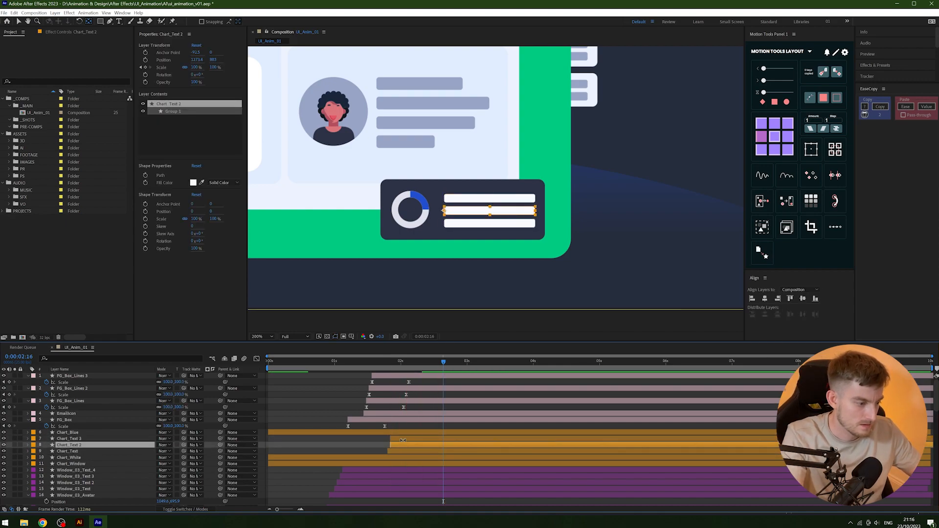
key(alt+Page_Down)
drag(378, 362, 372, 363)
key(space)
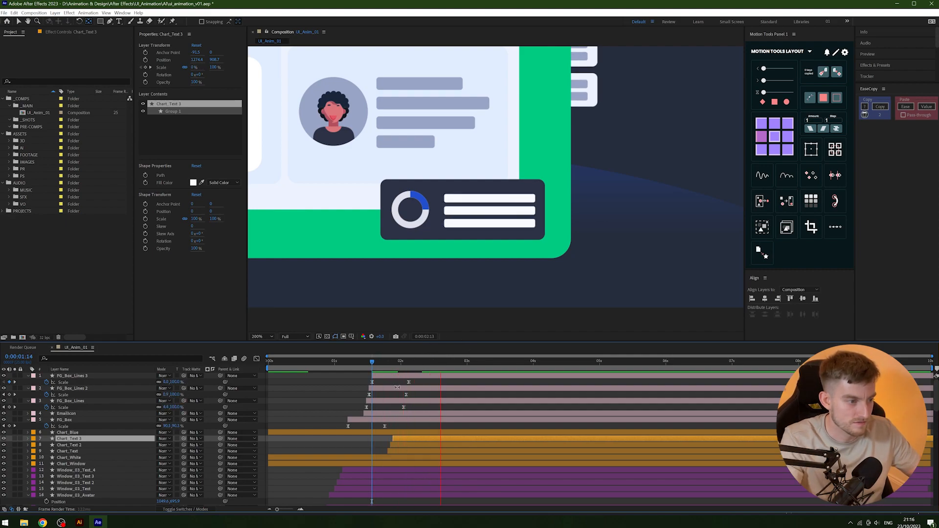
key(space)
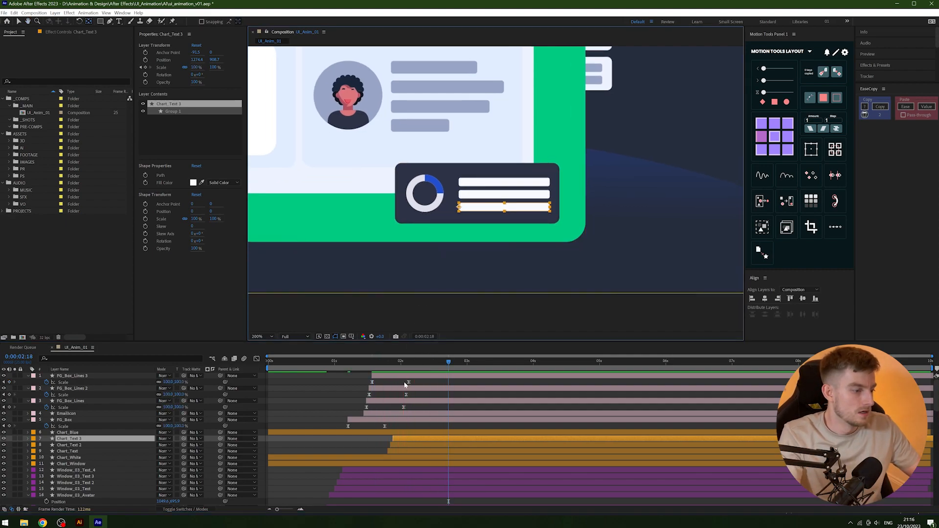
Set the current time to 0:00:01:20 and select both Scale keyframes of FG_Box.
click(388, 363)
drag(404, 425, 323, 437)
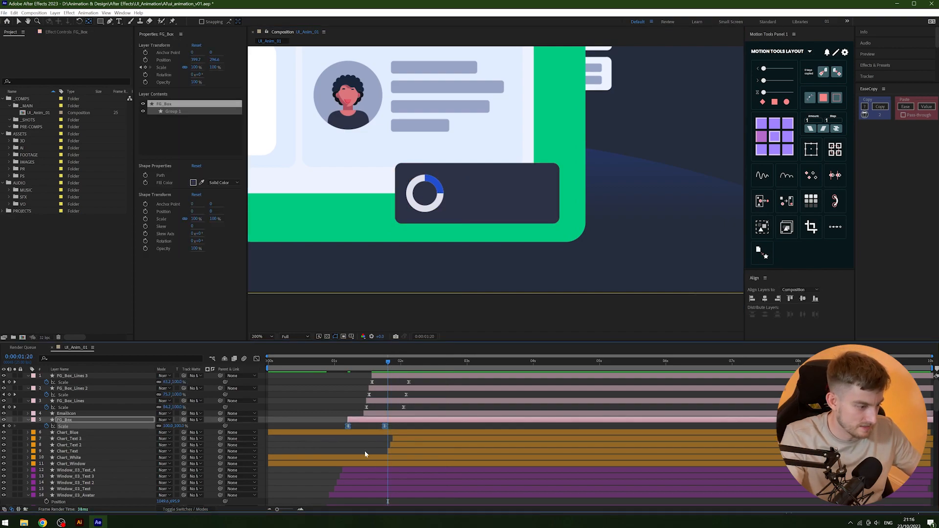
Trim the start of Chart_Window to 0:00:01:20 and paste the copied scale keyframes onto it.
click(380, 463)
click(379, 458)
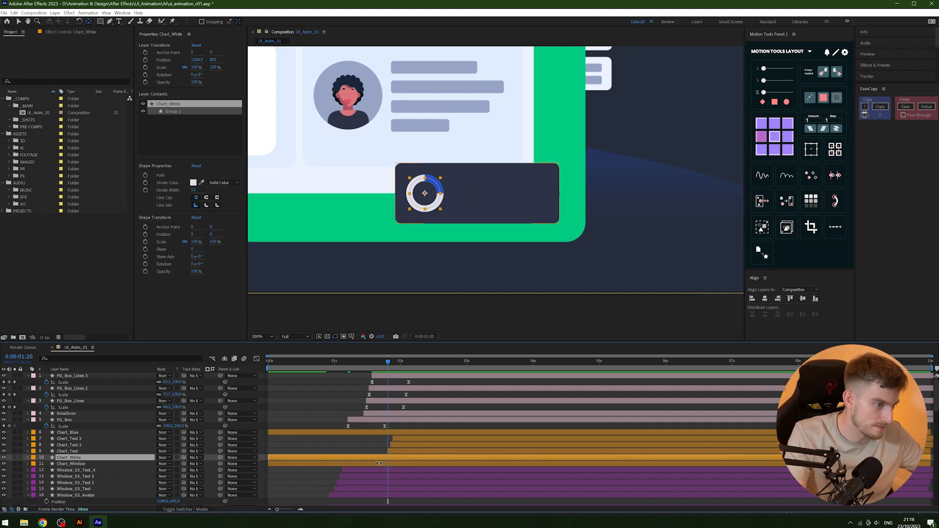
click(378, 464)
key(alt+[)
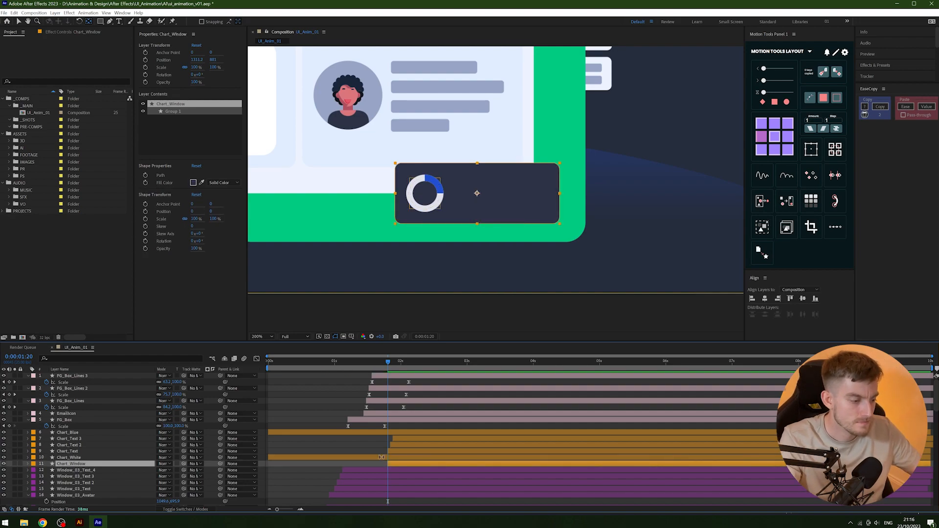
key(ctrl+v)
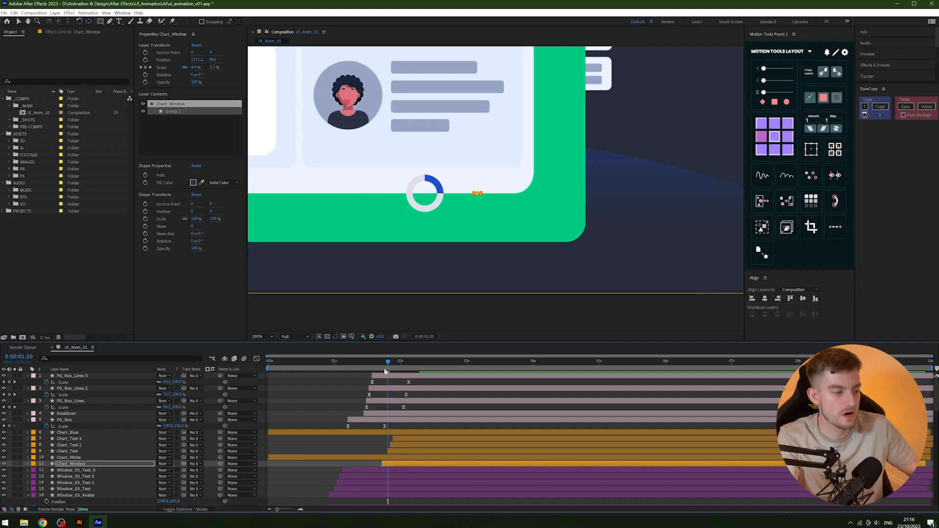
Shift Chart_Window a few frames earlier while playing back its scale-in from around 0:00:01:10.
click(363, 364)
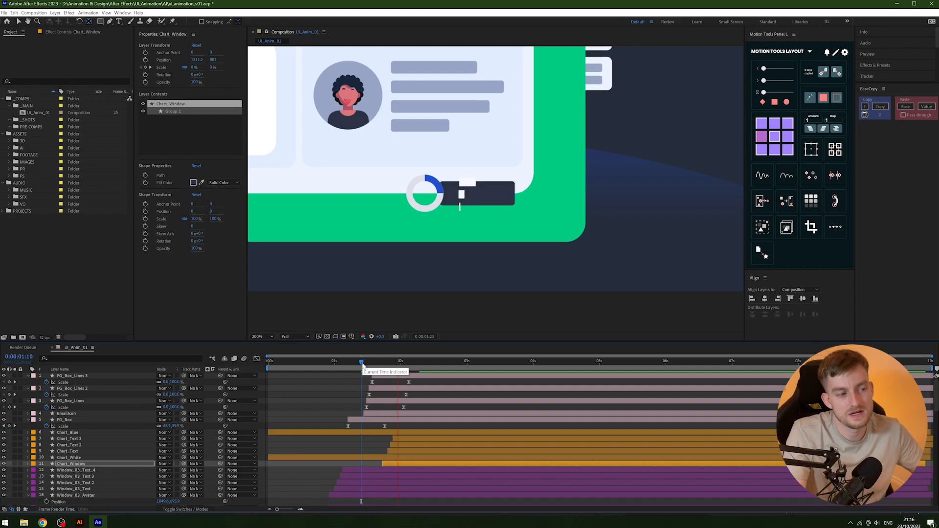
key(space)
key(space)
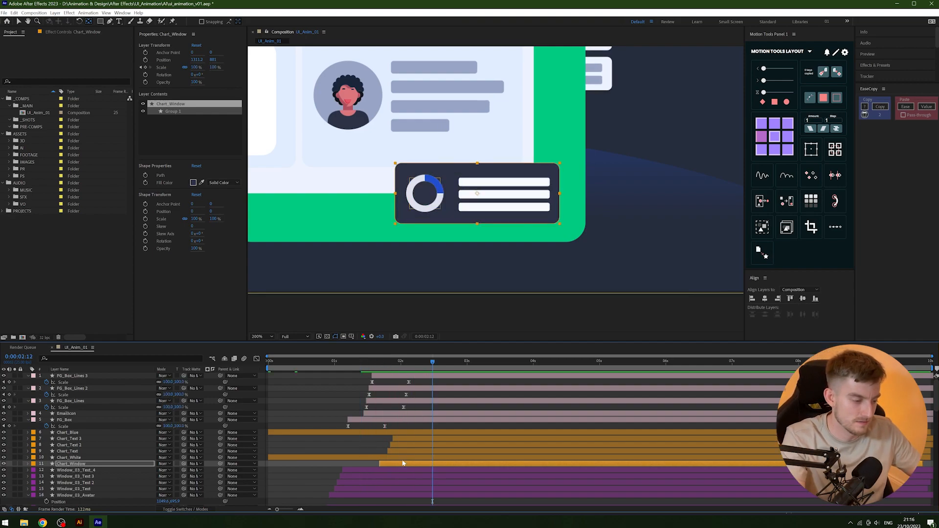
drag(373, 365, 357, 366)
key(space)
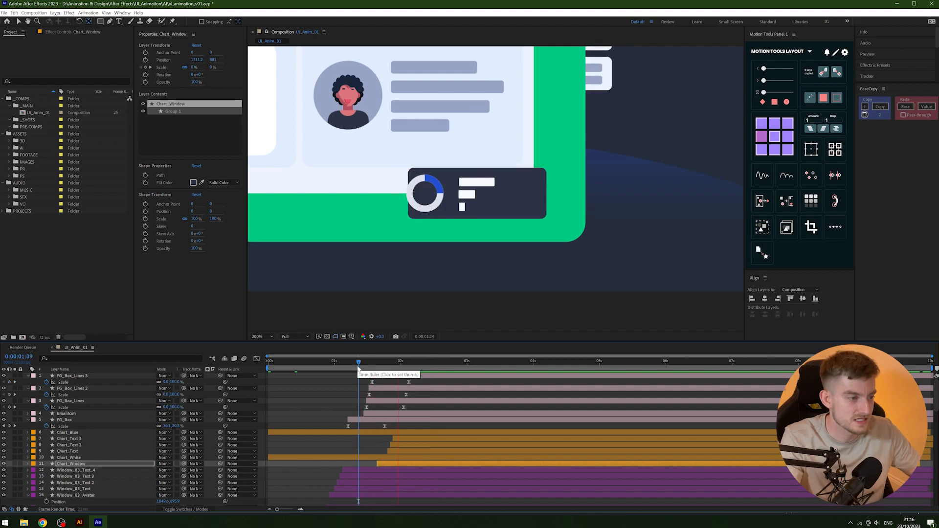
key(space)
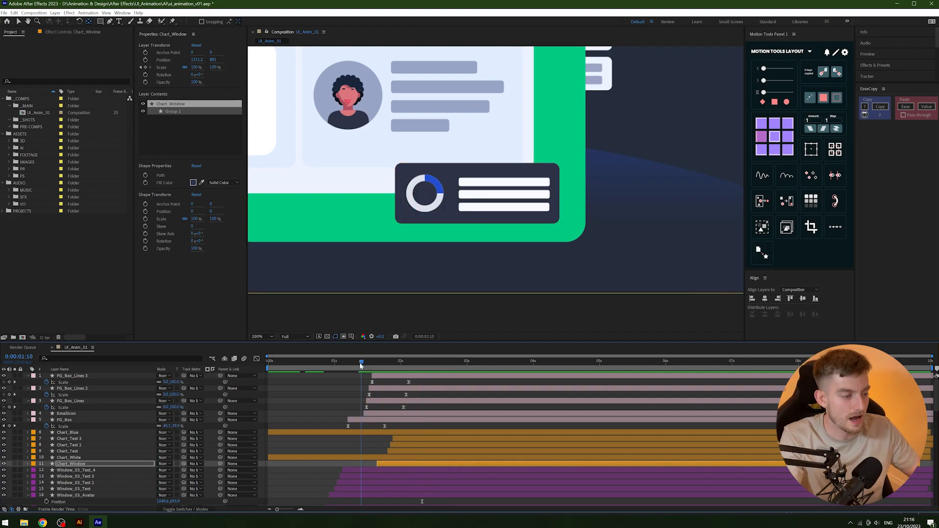
click(359, 366)
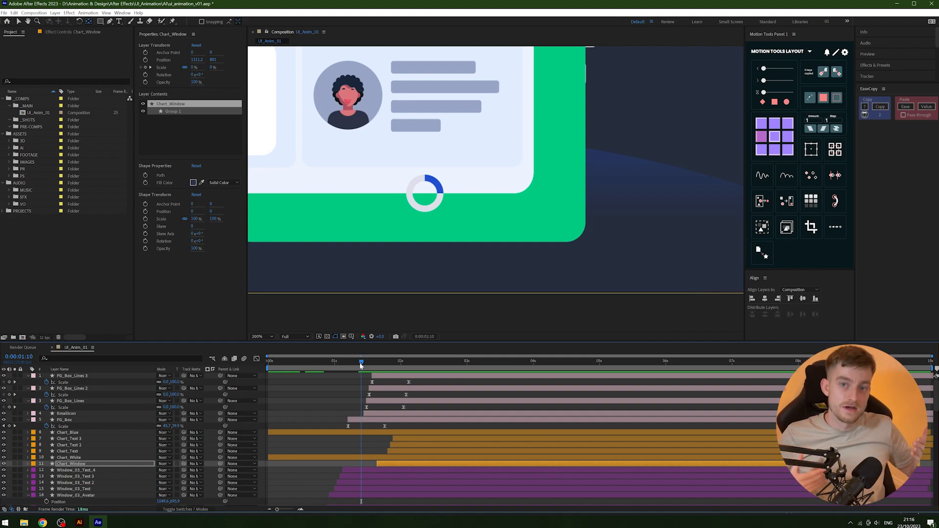
key(space)
key(space)
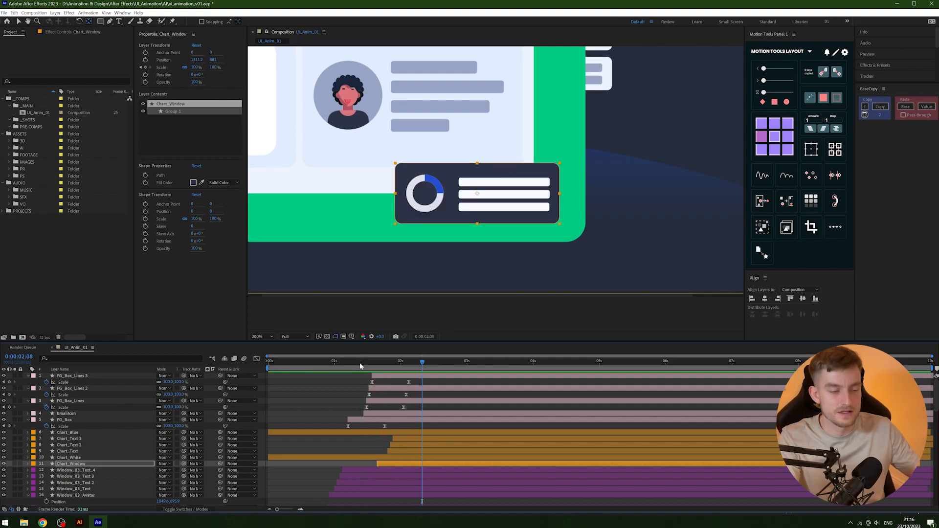
key(space)
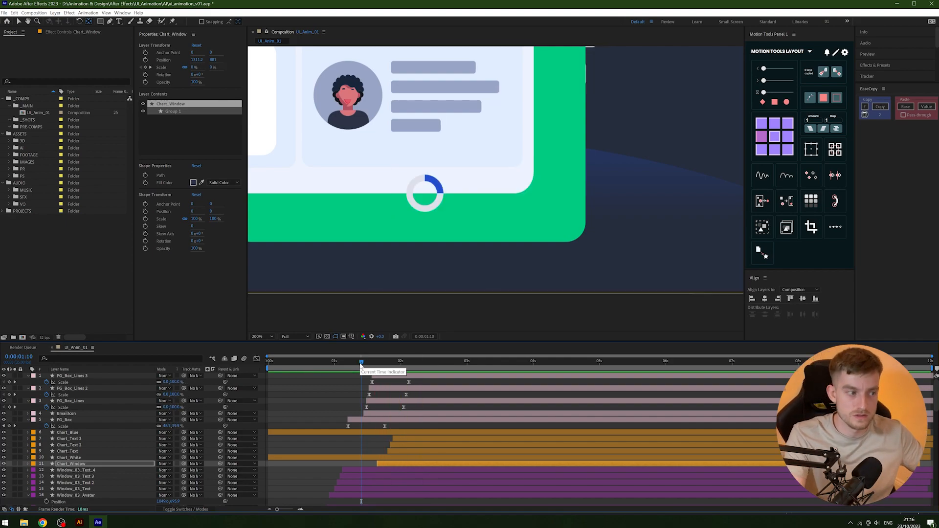
key(space)
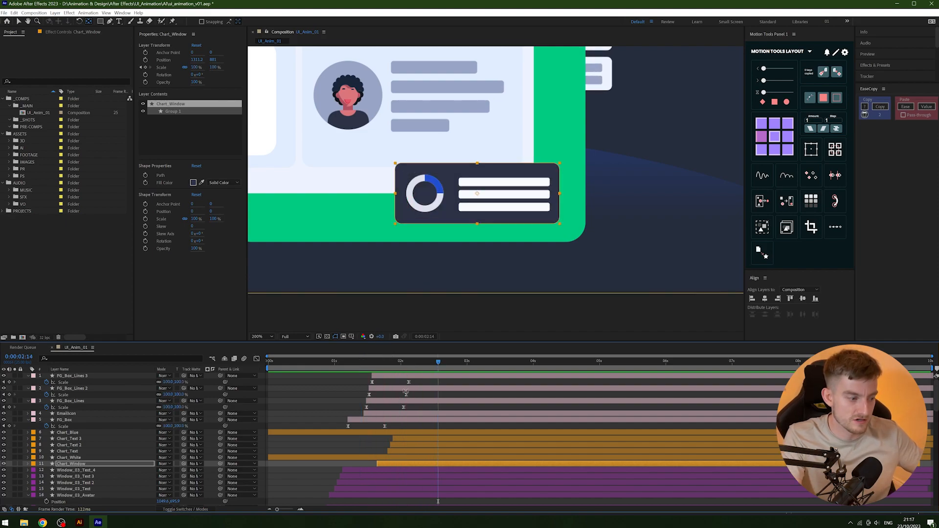
Move Chart_Text, Chart_Text 2 and Chart_Text 3 together one frame later in the timeline.
key(F2)
click(401, 445)
click(405, 451)
shift+click(402, 438)
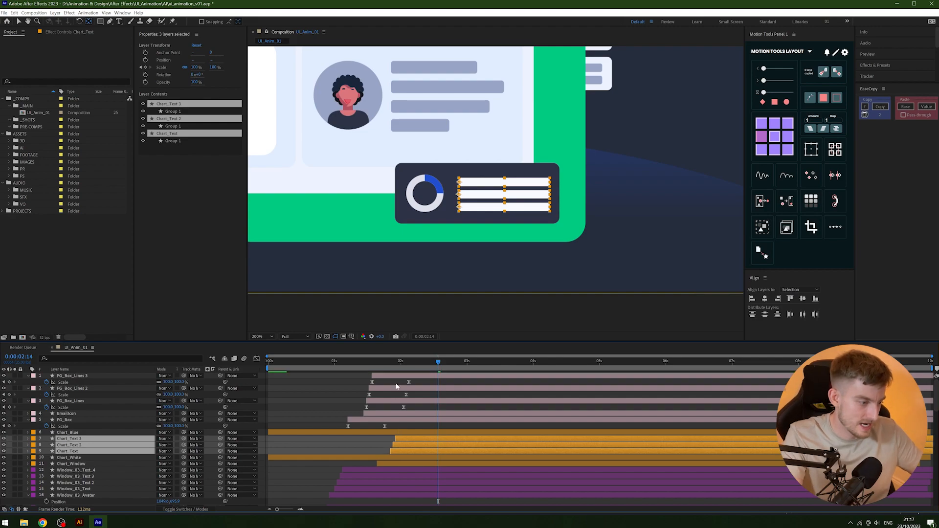
Play back the chart window and text line animation from several points between 0:00:01:01 and 0:00:01:15 to check the timing.
drag(383, 363, 373, 363)
key(space)
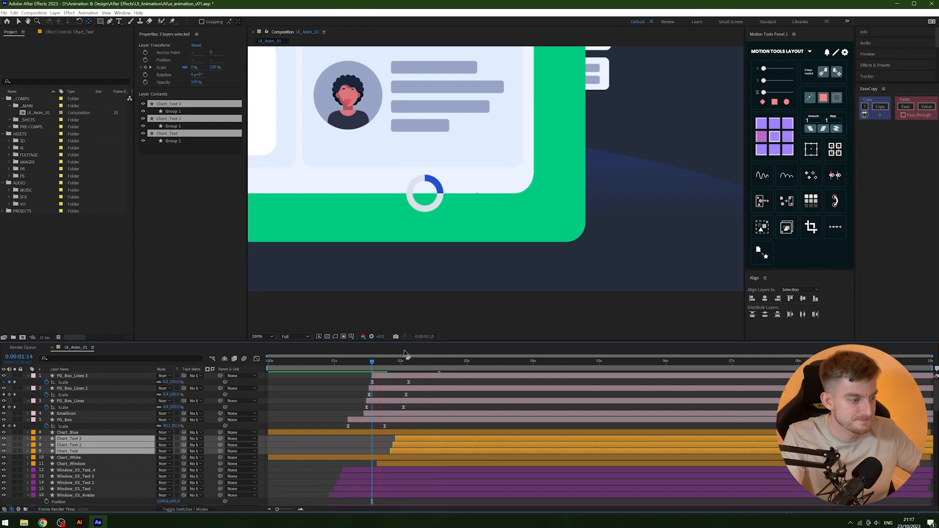
click(366, 363)
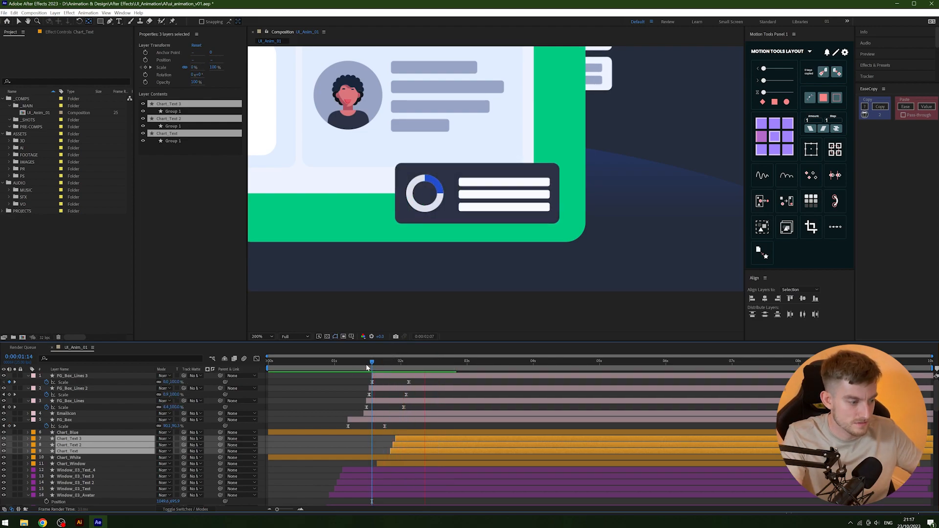
key(space)
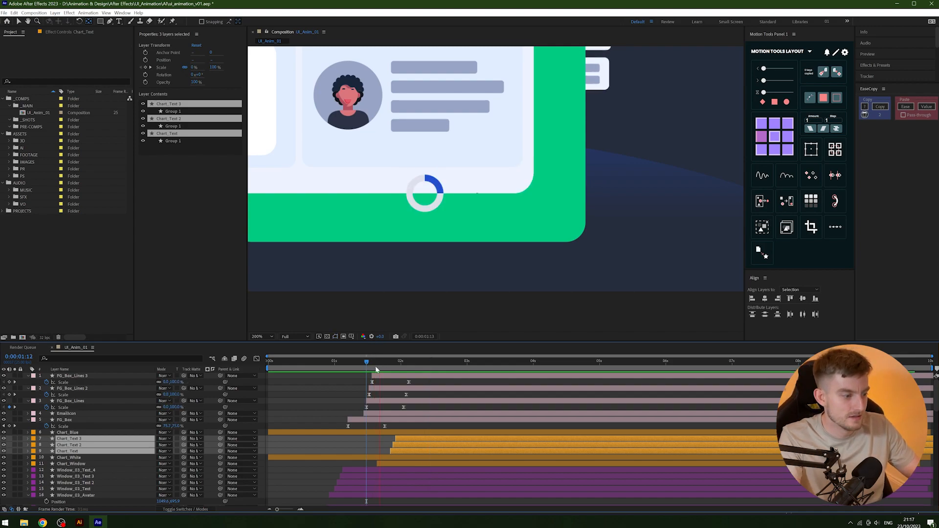
click(376, 364)
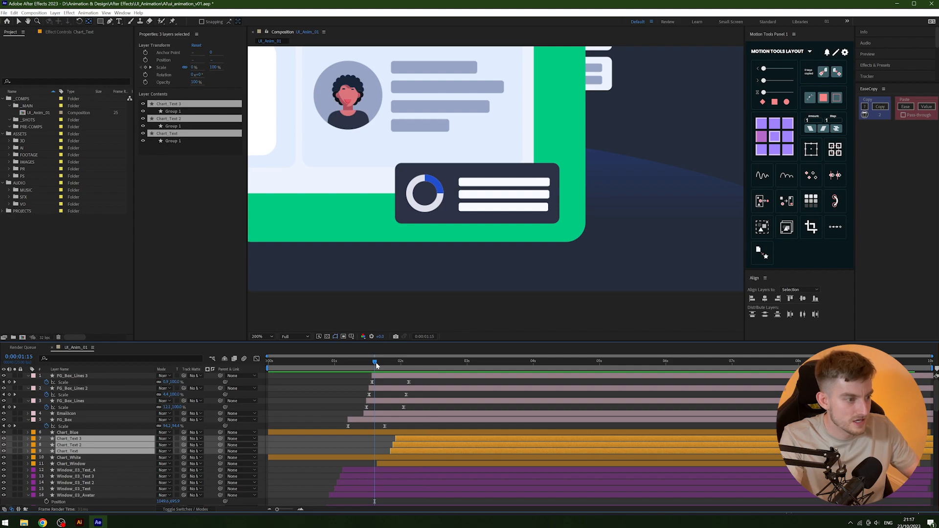
drag(375, 364, 362, 368)
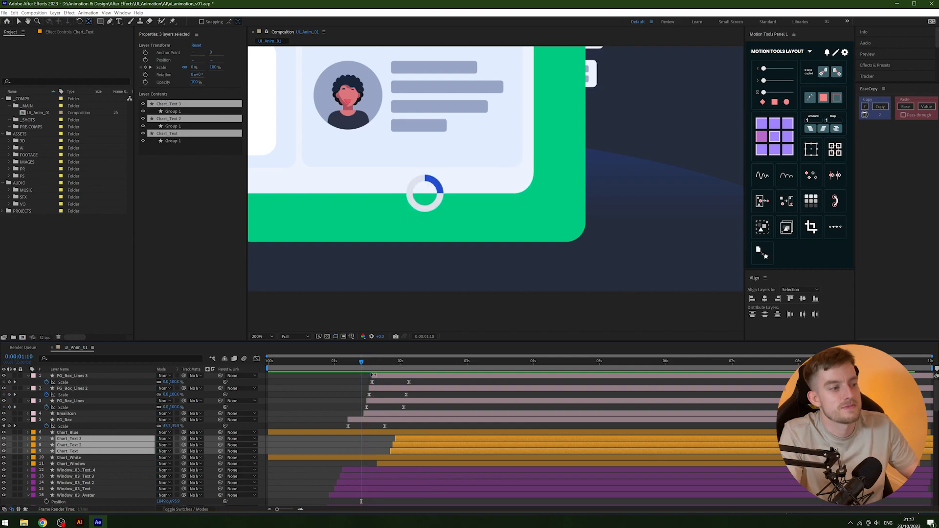
key(space)
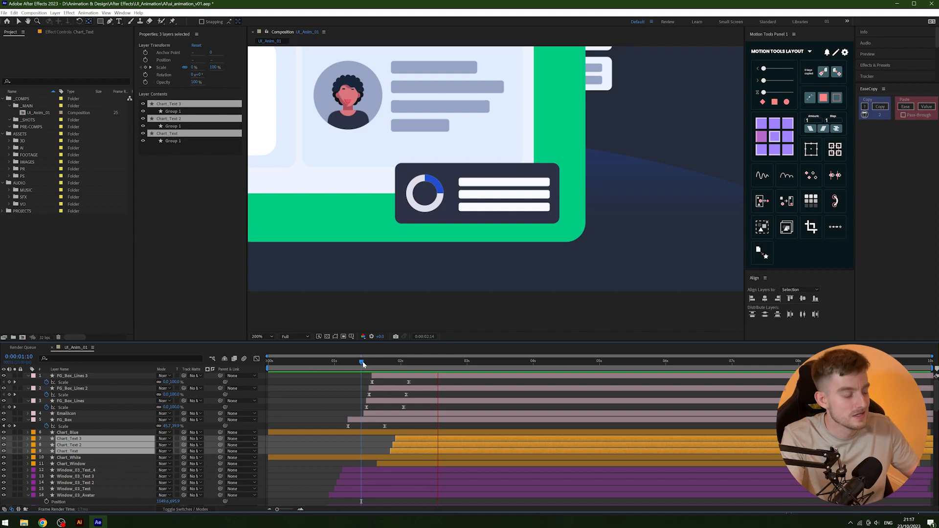
drag(363, 361, 337, 362)
key(space)
key(space)
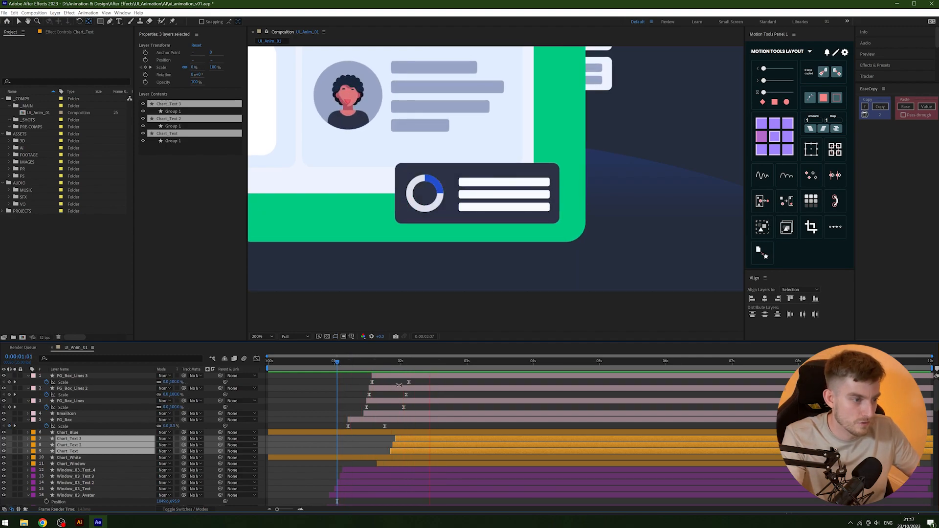
key(space)
Try the three Chart_Text layers one frame earlier and play back the timing.
drag(412, 451, 410, 451)
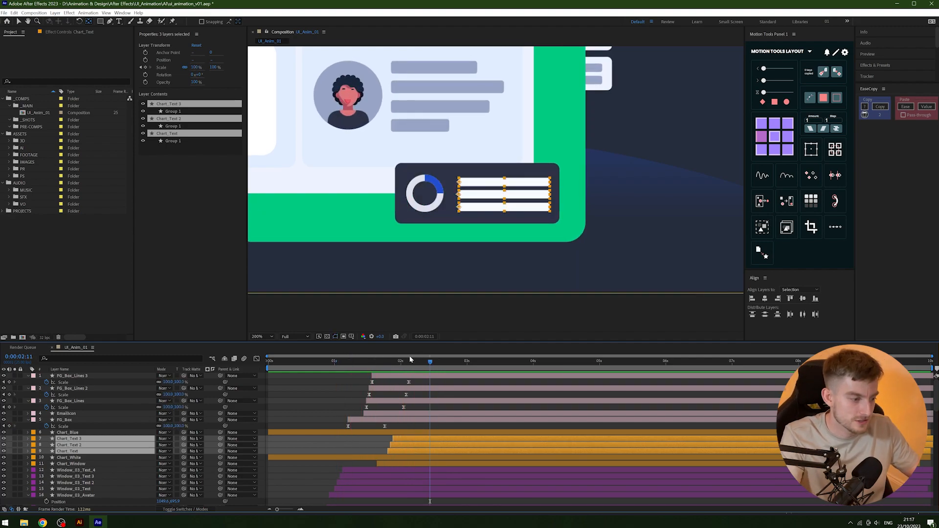
click(353, 363)
key(space)
key(space)
key(alt+Page_Down)
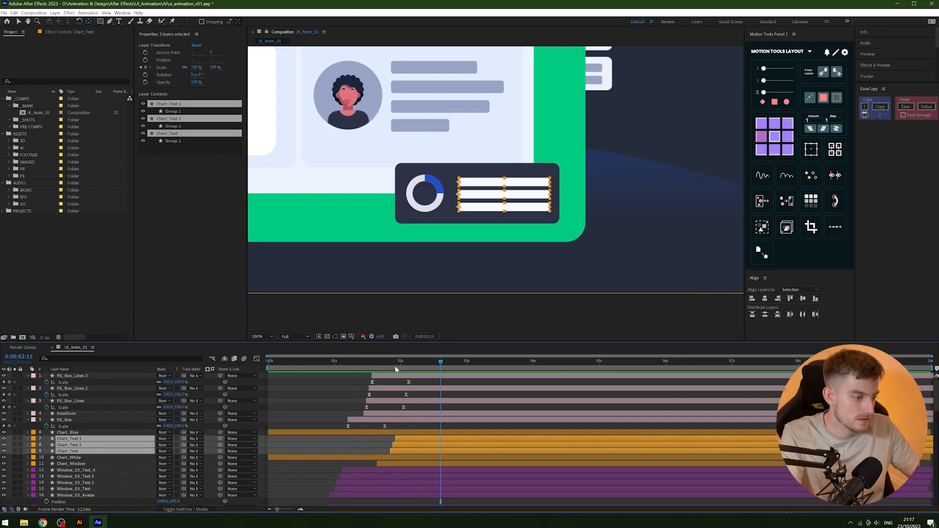
Park the playhead at 0:00:01:23 and delay the three Chart_Text layers by five frames.
click(386, 363)
drag(386, 363, 396, 363)
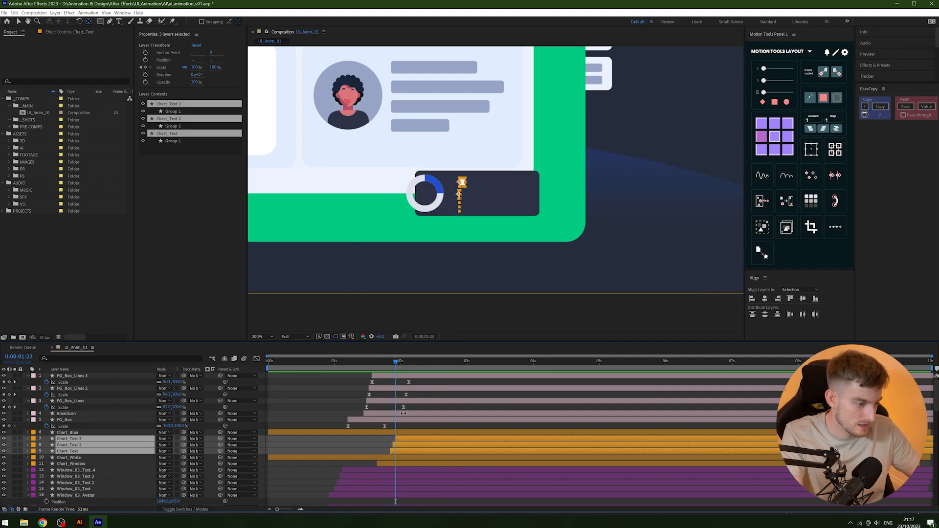
key(alt+Page_Down)
key(alt+Page_Down)
key(alt+Page_Down)
key(alt+Page_Down)
key(alt+Page_Down)
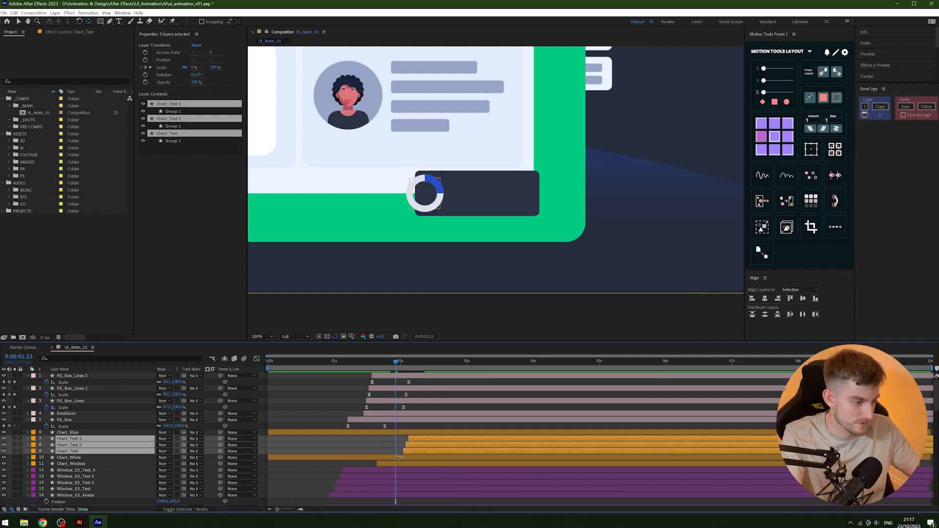
Trim the start of Chart_White to 0:00:01:23 and place Chart_Blue directly above it in the layer stack.
click(400, 457)
key(alt+bracketleft)
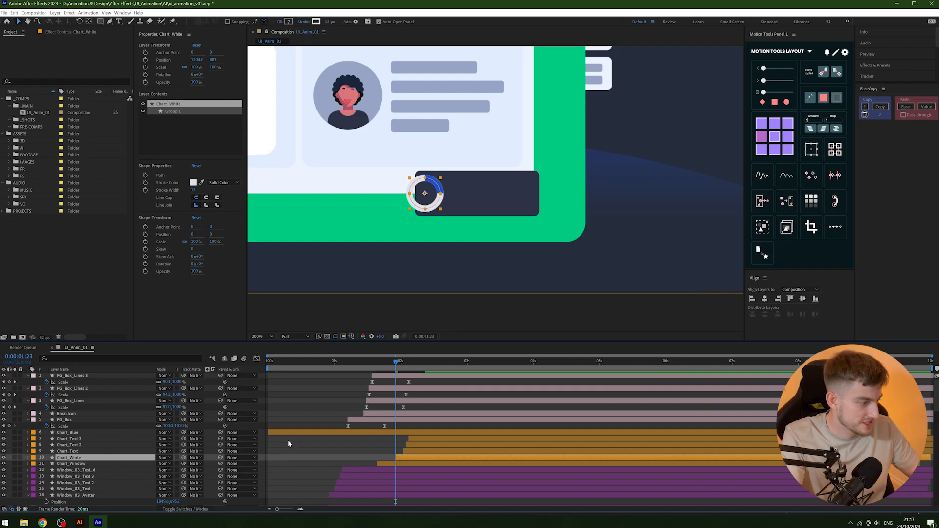
drag(68, 435, 74, 454)
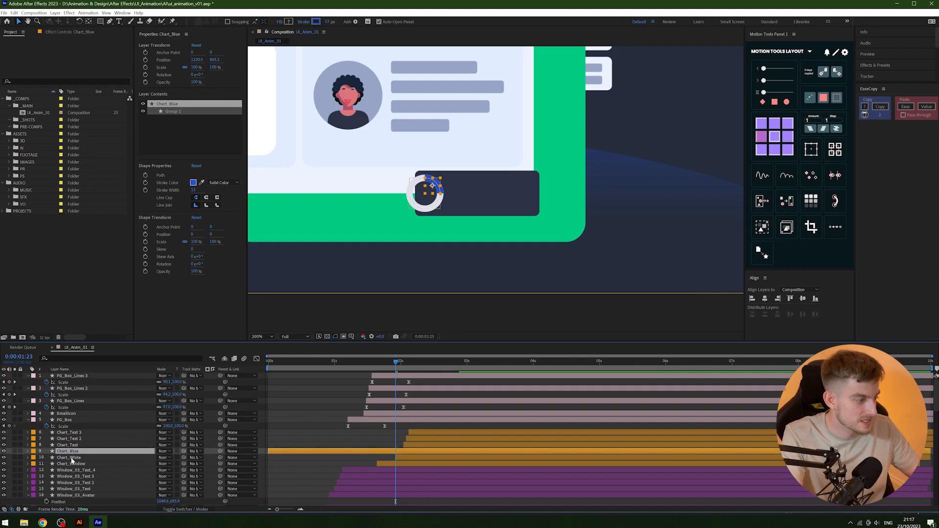
click(73, 458)
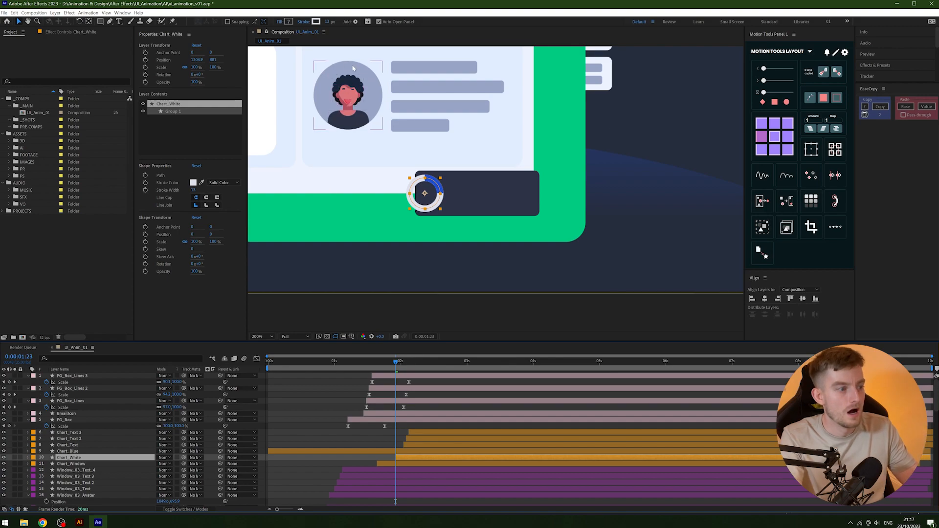
click(85, 453)
click(87, 456)
click(89, 452)
click(89, 458)
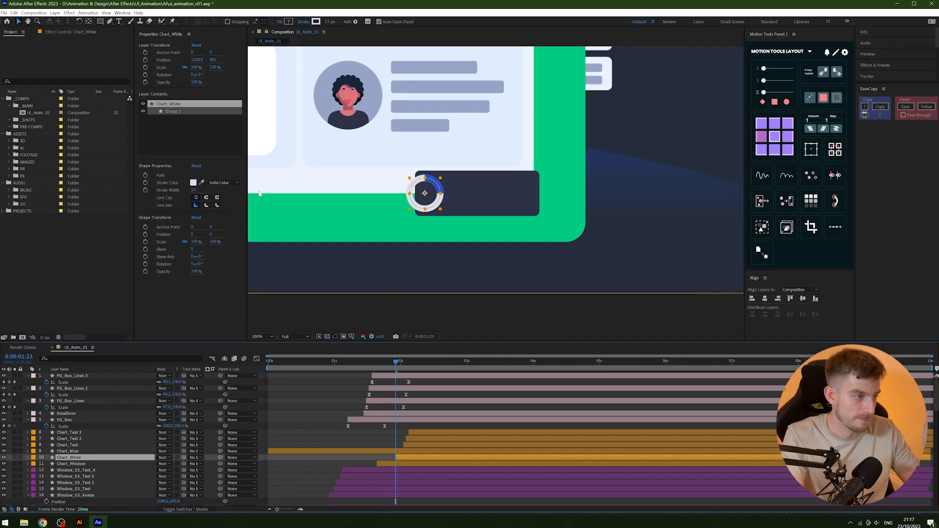
Add Trim Paths to Chart_White and set an Offset keyframe at 0:00:01:23.
click(355, 21)
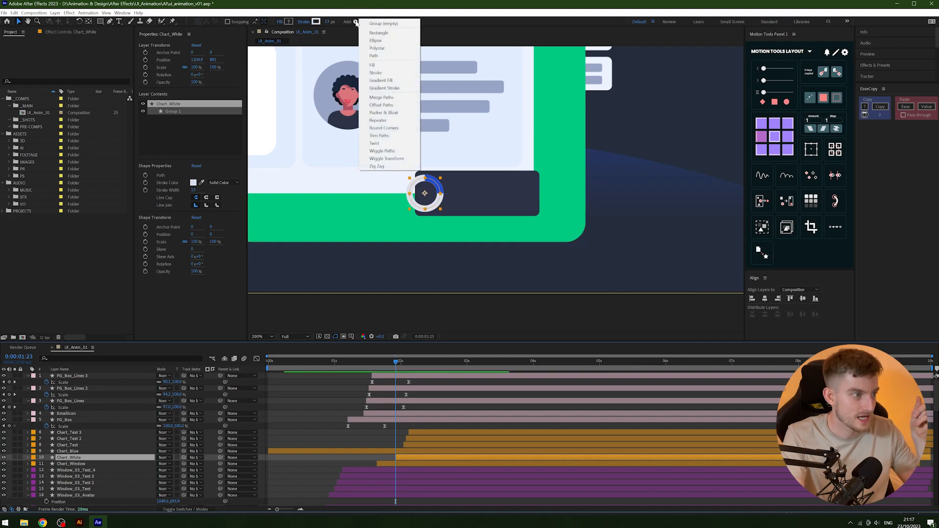
click(379, 136)
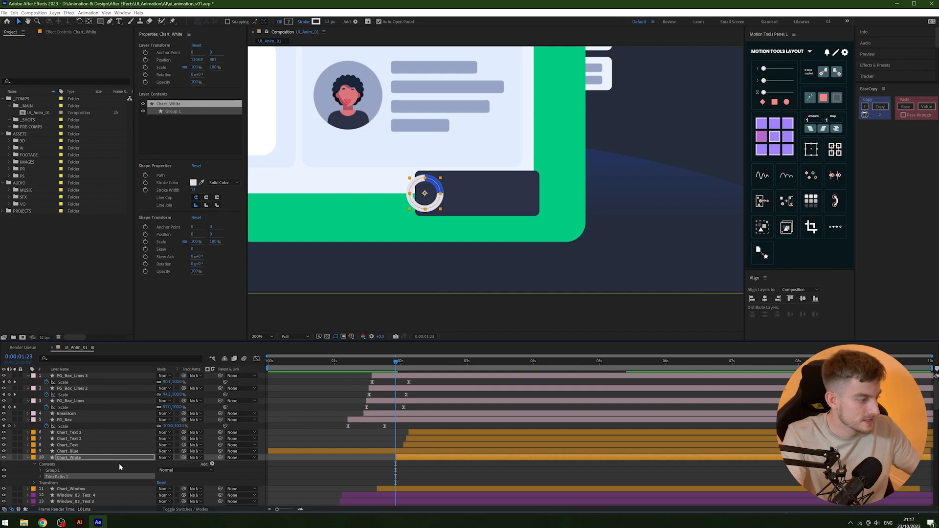
click(39, 476)
click(53, 495)
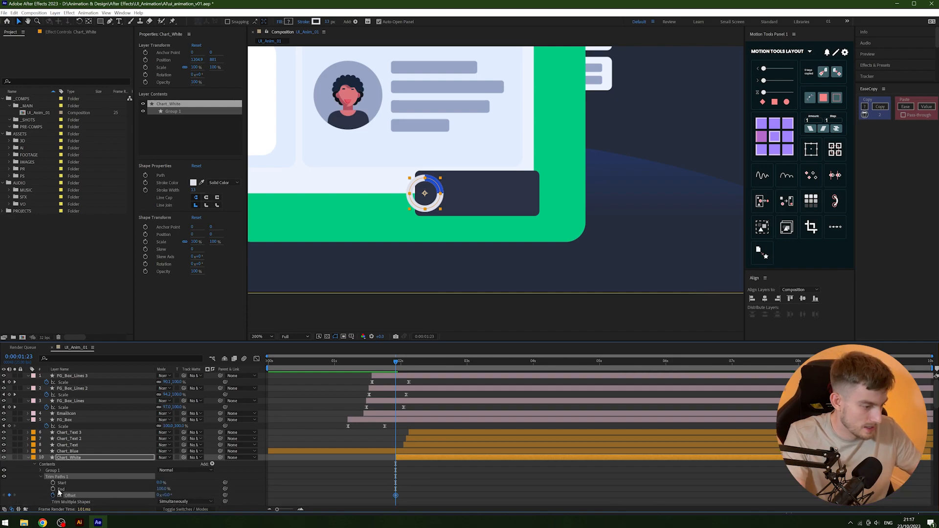
Move the Trim Paths Offset keyframe on Chart_White 20 frames later and set End to 0%.
scroll(382, 449, down, 1)
key(alt+shift+Right)
key(alt+shift+Right)
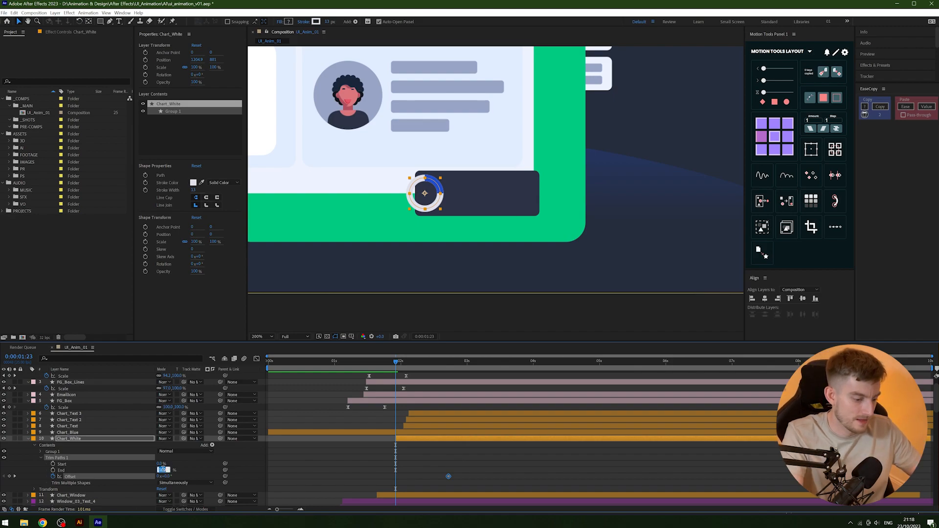
key(Return)
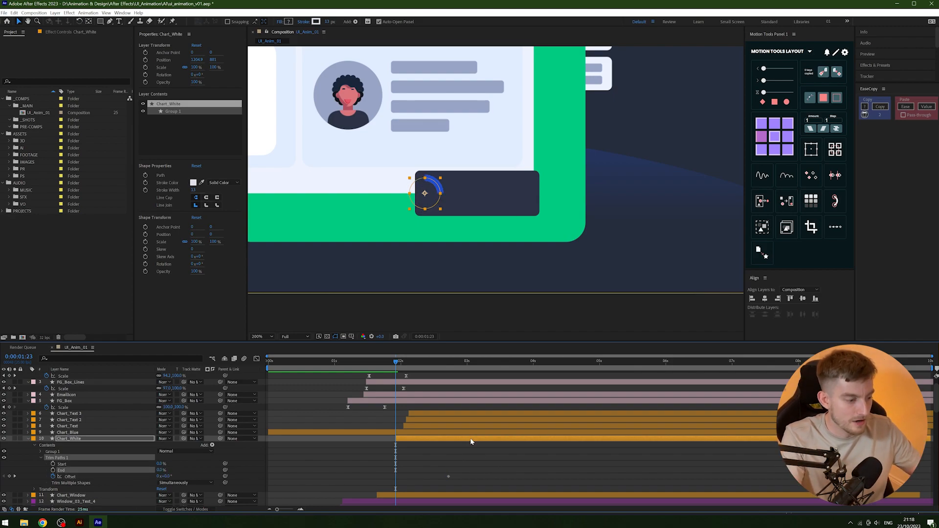
key(u)
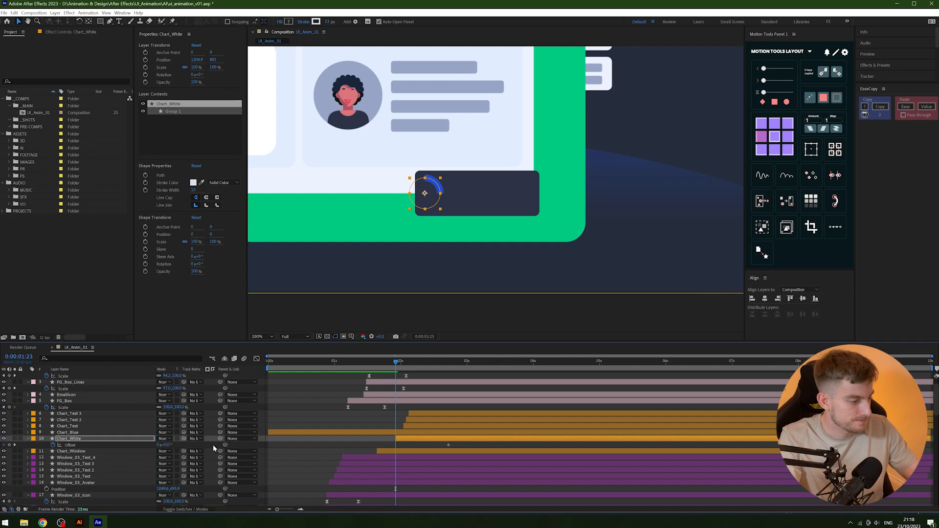
key(u)
key(u)
scroll(168, 463, down, 3)
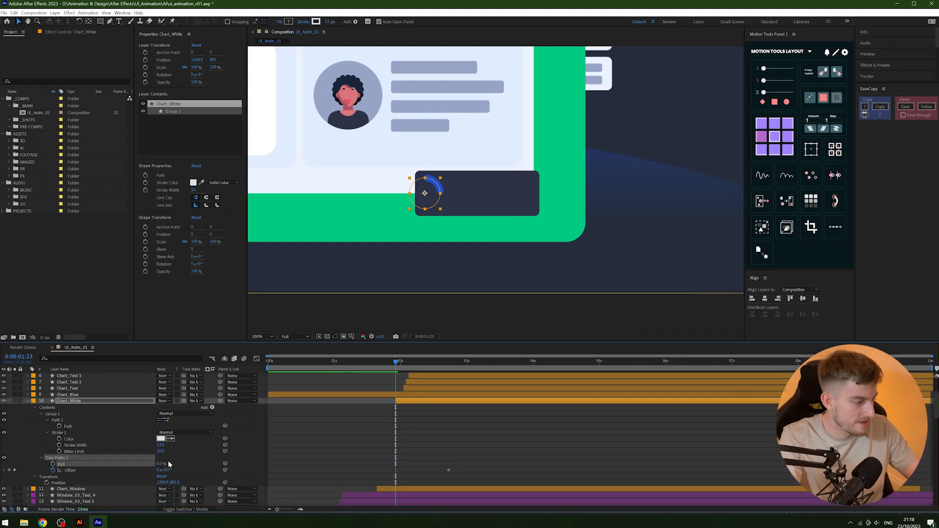
click(166, 469)
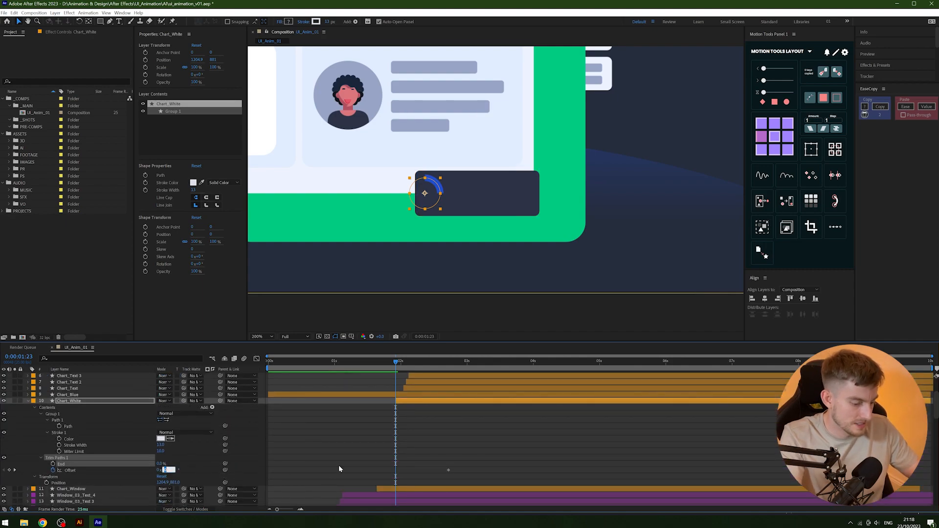
text(100)
key(Return)
click(355, 456)
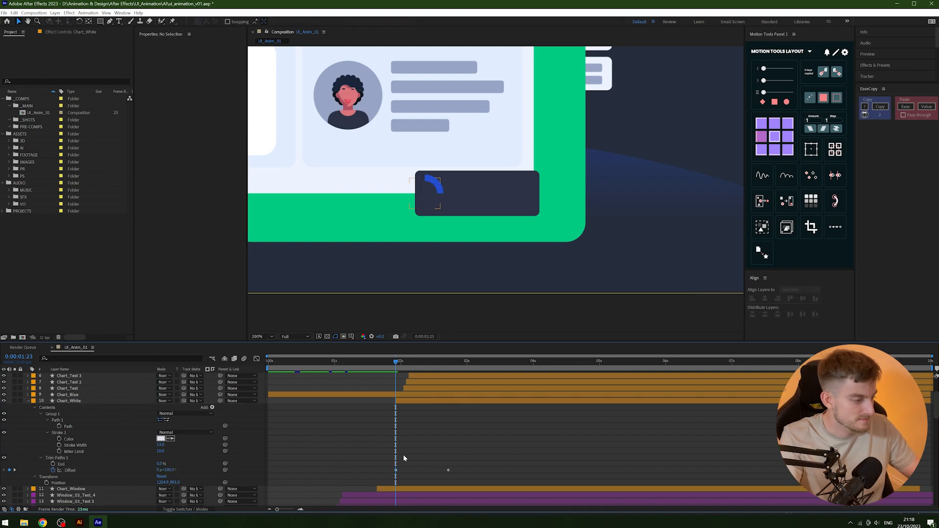
click(53, 471)
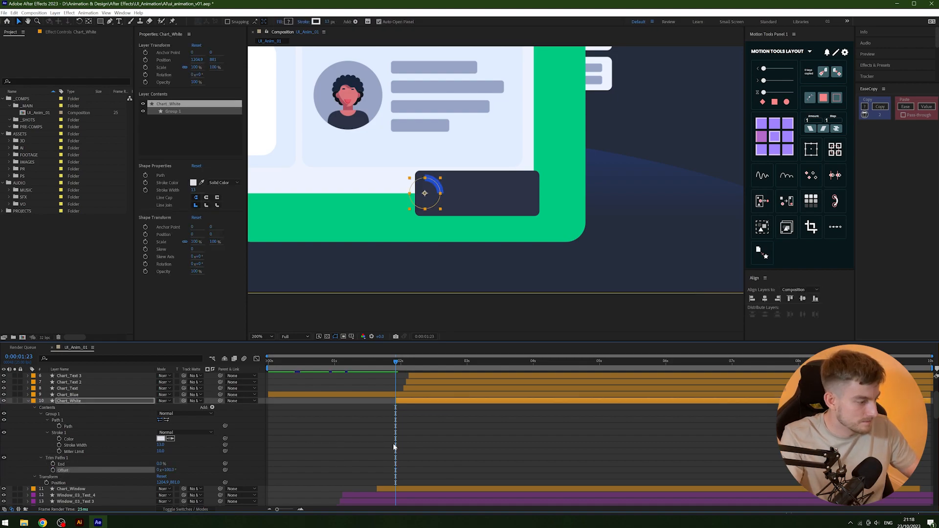
right_click(59, 472)
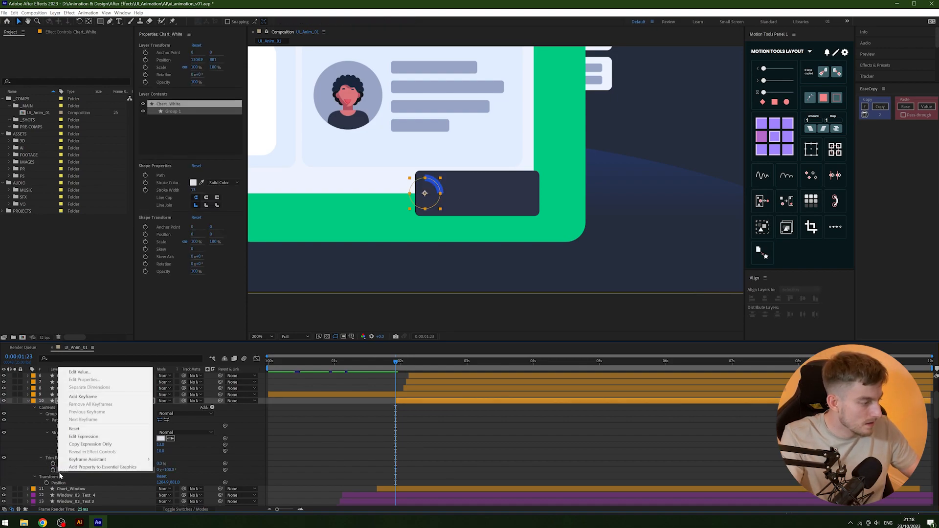
click(90, 429)
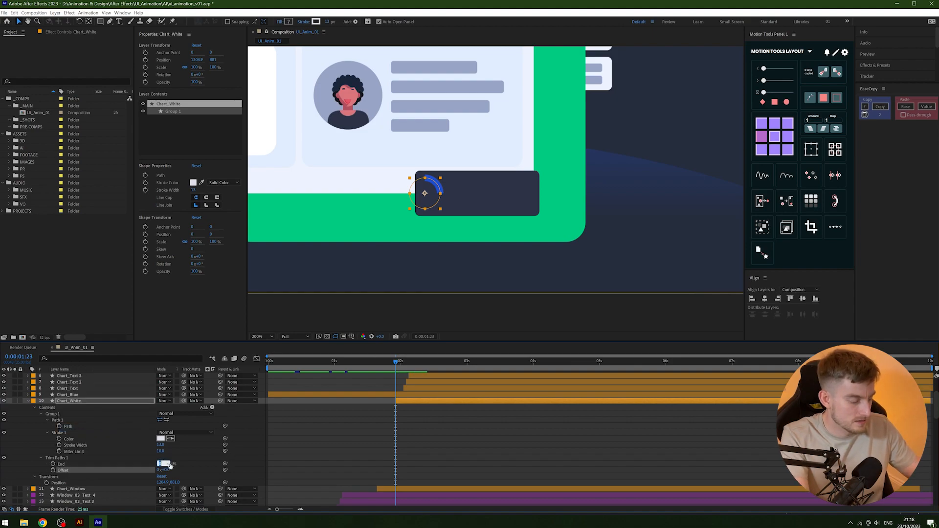
click(445, 446)
Undo the Offset keyframes and the End change in Chart_White's Trim Paths.
key(ctrl+z)
key(ctrl+z)
key(ctrl+z)
key(ctrl+z)
key(ctrl+z)
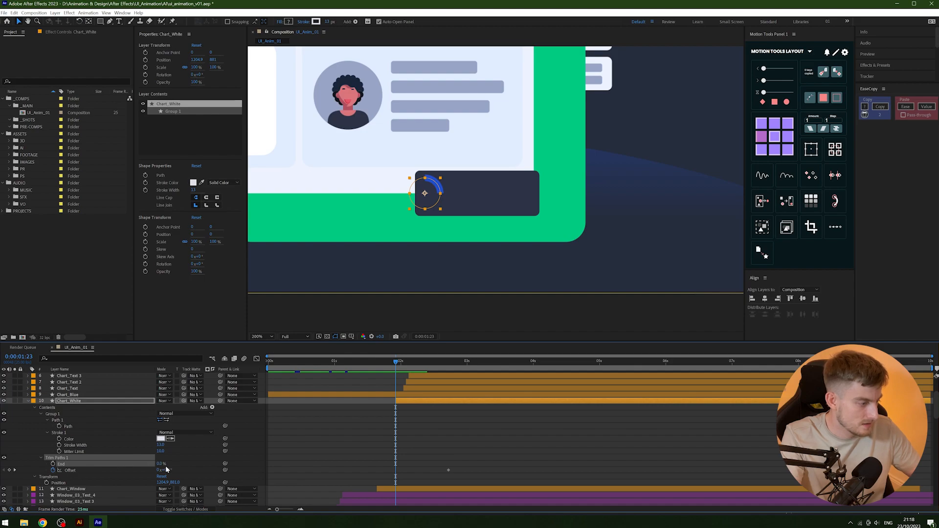
key(ctrl+z)
key(ctrl+z)
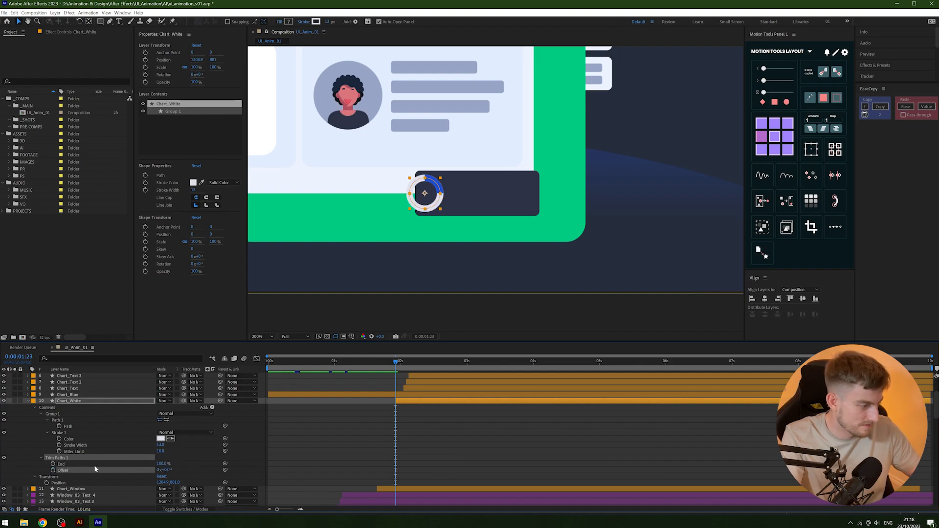
Keyframe the Trim Paths End on Chart_White from 0% at 0:00:01:23 to 100% 20 frames later.
click(53, 464)
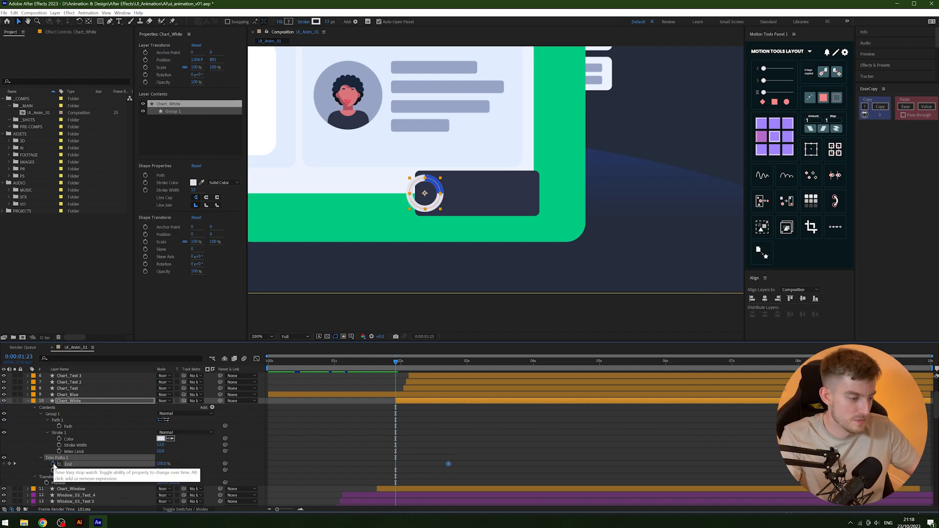
text(00)
key(Return)
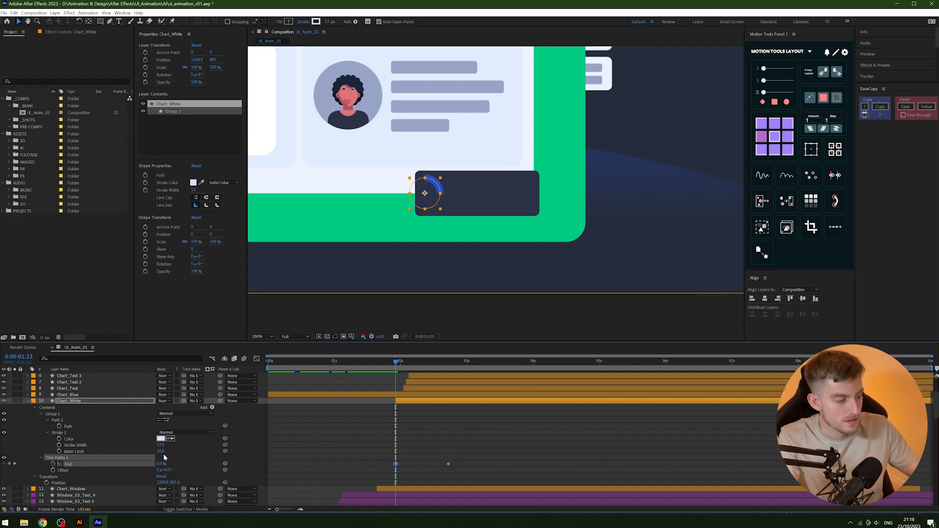
Paste the copied ease onto both Trim Paths End keyframes of Chart_White.
click(446, 447)
drag(453, 457, 422, 477)
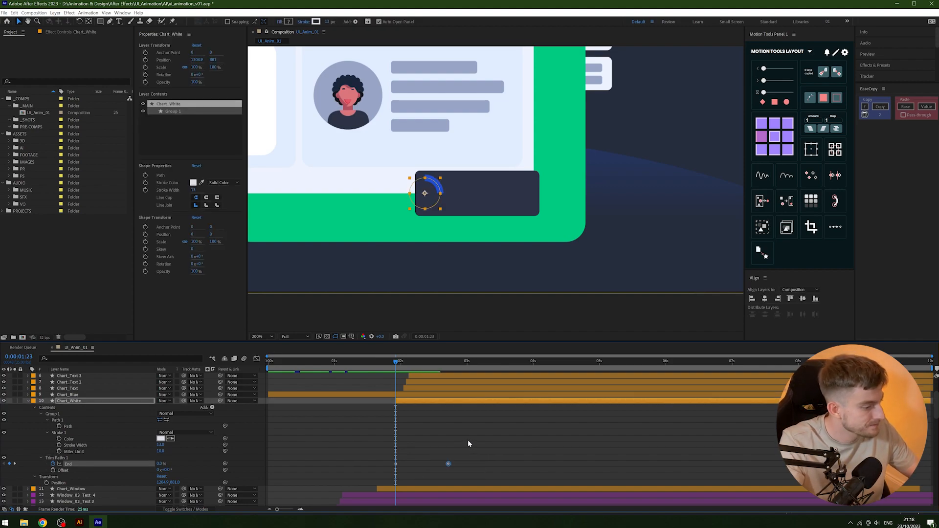
drag(471, 442, 385, 471)
click(906, 106)
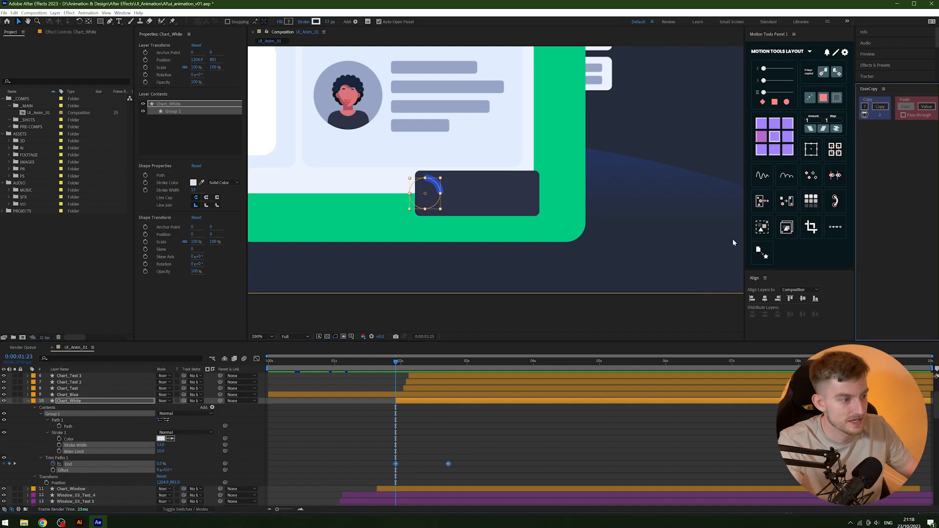
click(471, 423)
Copy Chart_White's animated Trim Paths to Chart_Blue, start Chart_Blue level with Chart_Text, and preview the result.
click(57, 457)
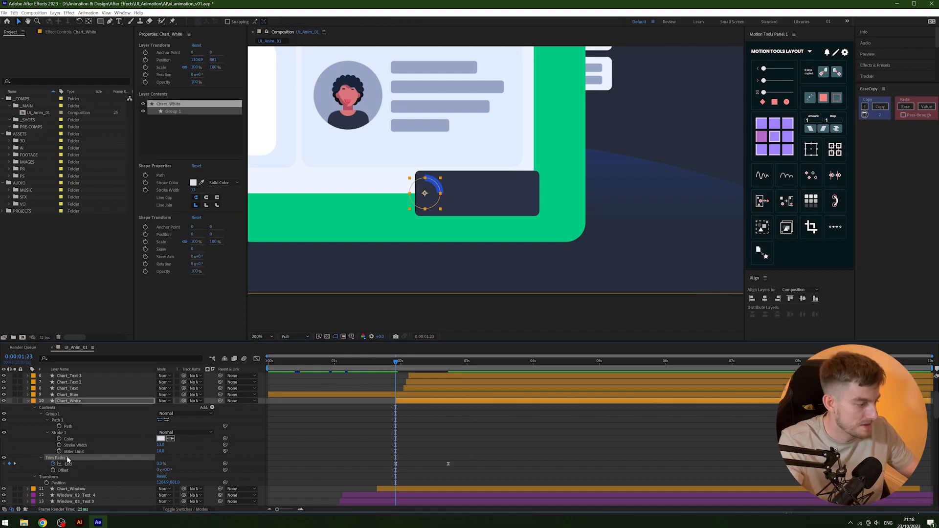
click(73, 396)
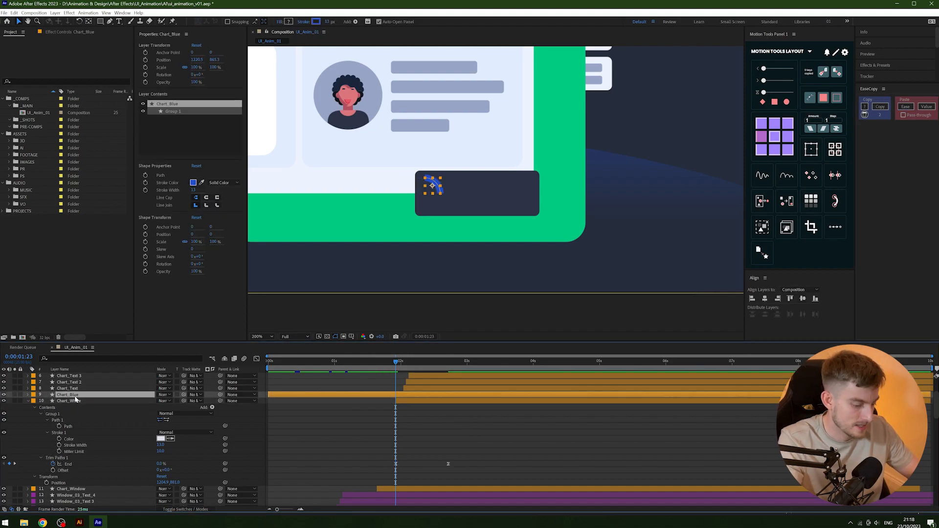
key(space)
key(space)
click(402, 363)
key(space)
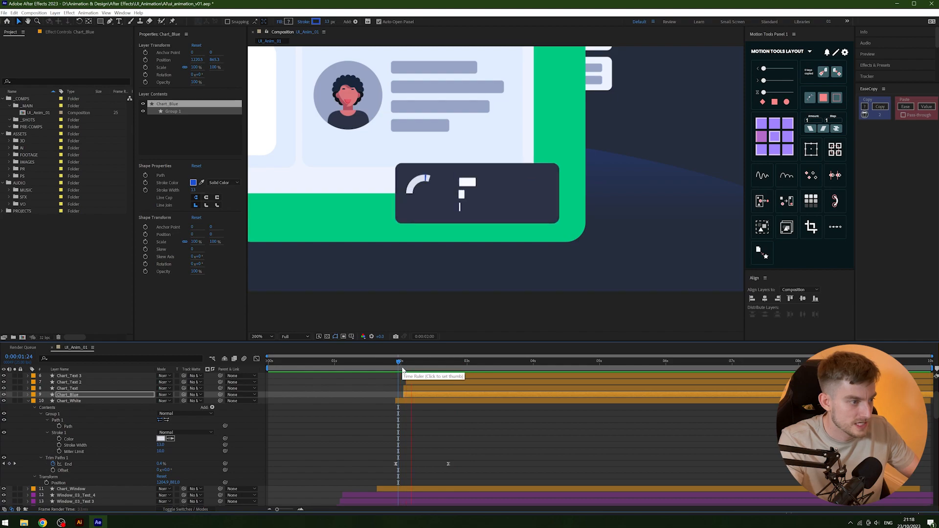
Set the topmost point of Chart_White's circle path as its first vertex and preview the ring drawing on.
drag(410, 363, 423, 374)
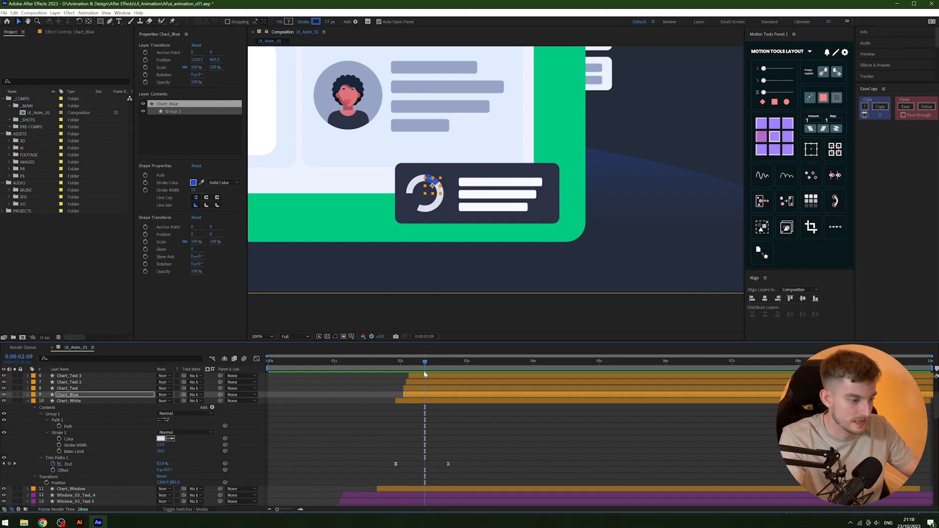
click(509, 423)
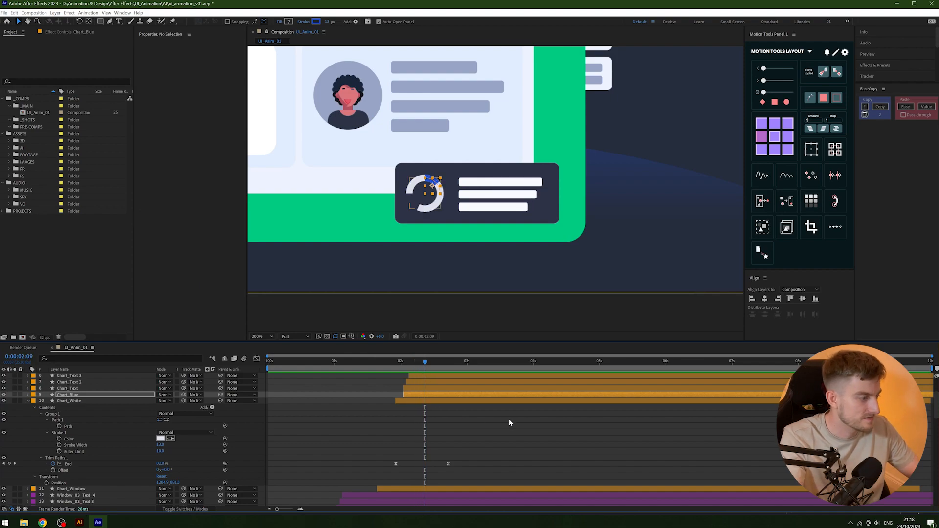
click(71, 425)
scroll(379, 255, up, 1)
drag(495, 239, 579, 245)
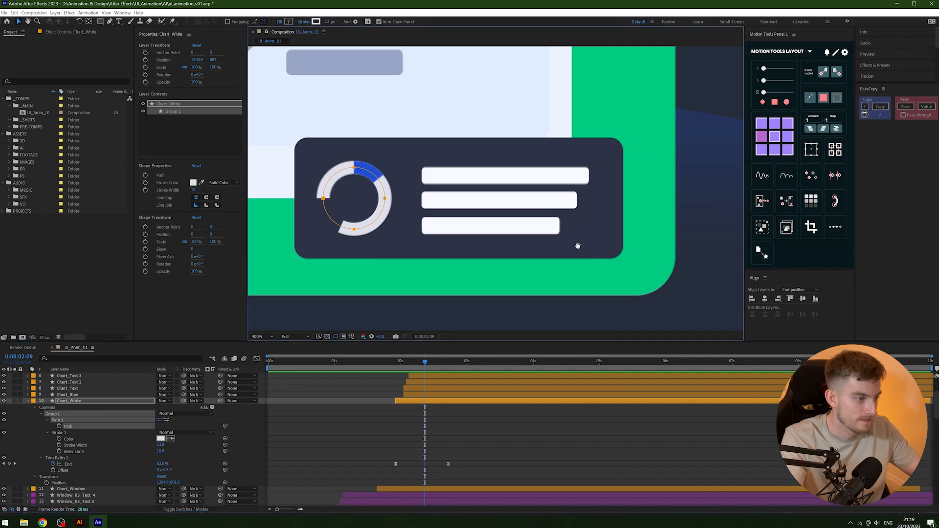
drag(449, 219, 452, 219)
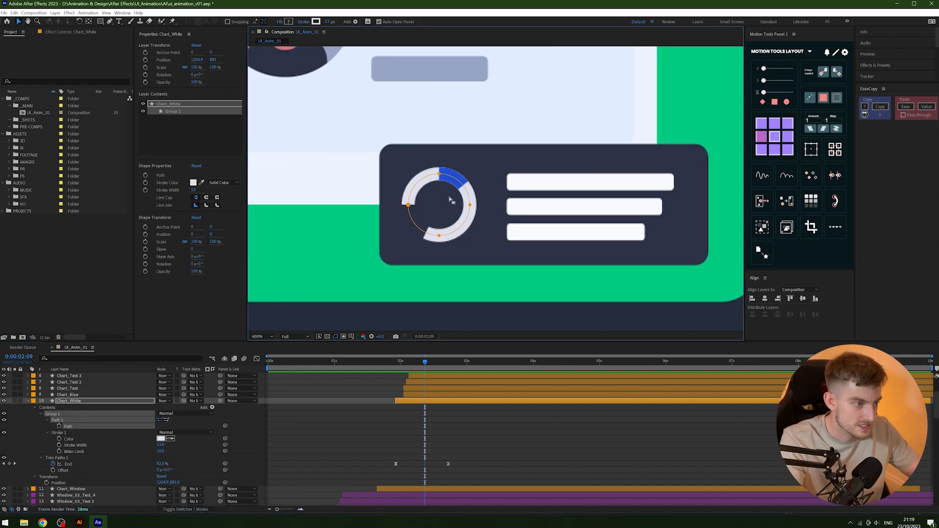
click(439, 174)
right_click(440, 175)
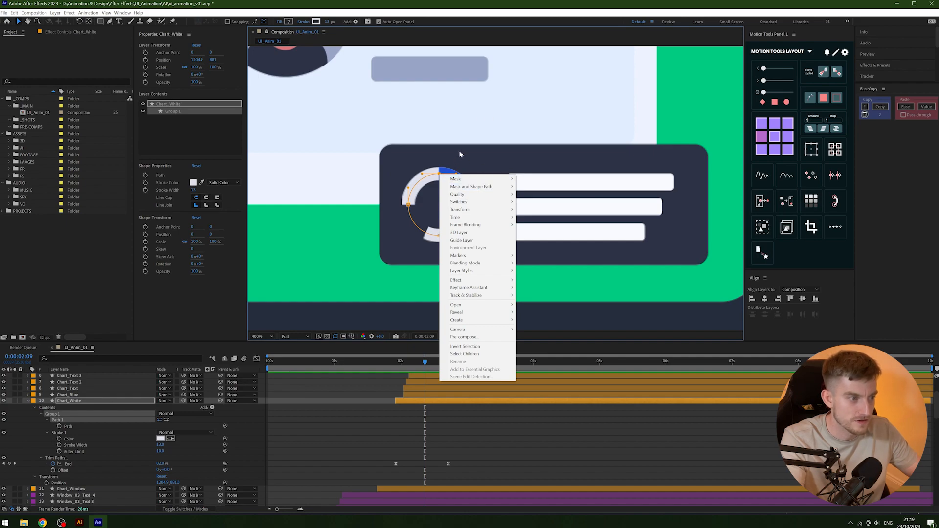
mouse_move(489, 187)
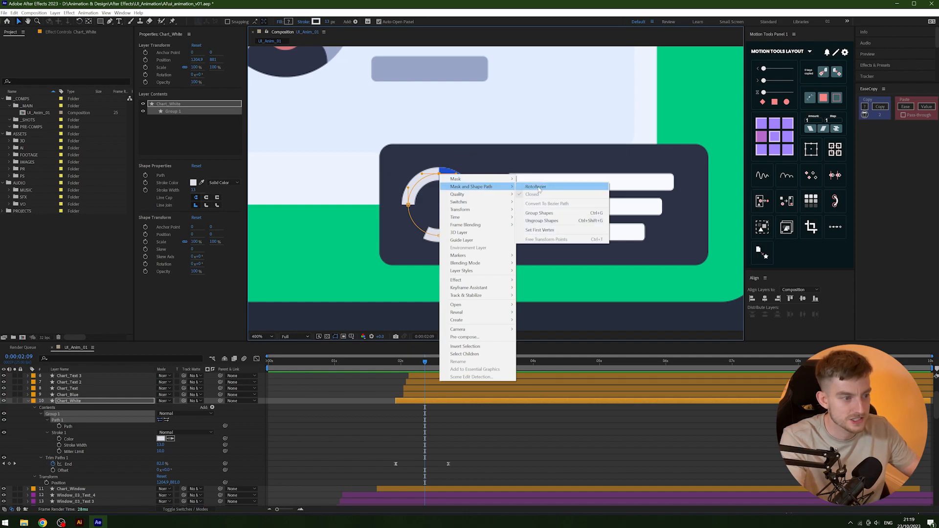
click(589, 231)
drag(424, 363, 399, 372)
key(space)
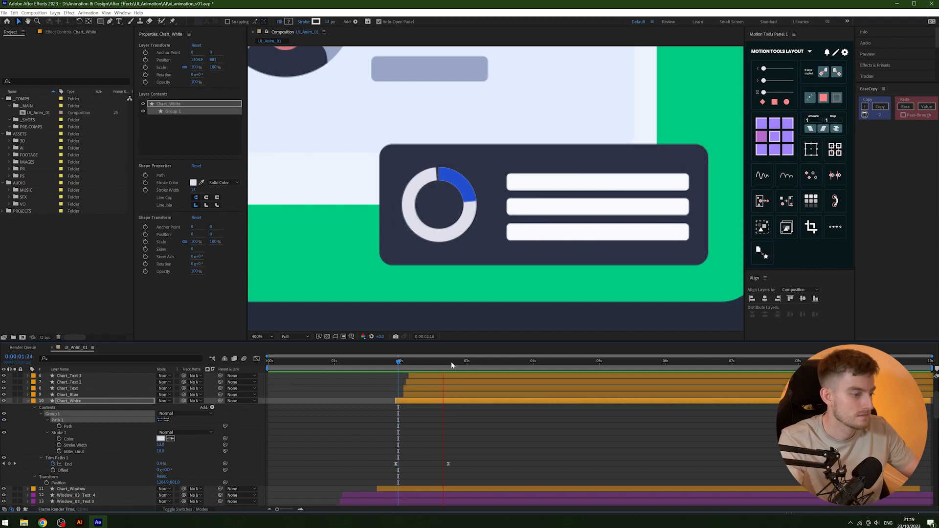
key(space)
Move Chart_Blue's last Trim Paths End keyframe earlier to line up with Chart_White's last End keyframe.
click(450, 395)
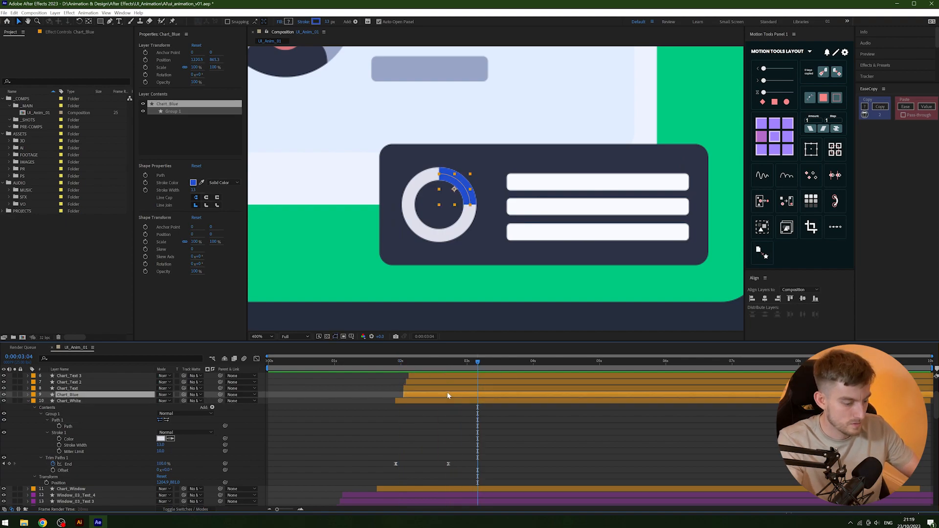
key(u)
click(457, 401)
Preview the white and blue ring segments drawing on from just before the chart animation starts.
click(393, 363)
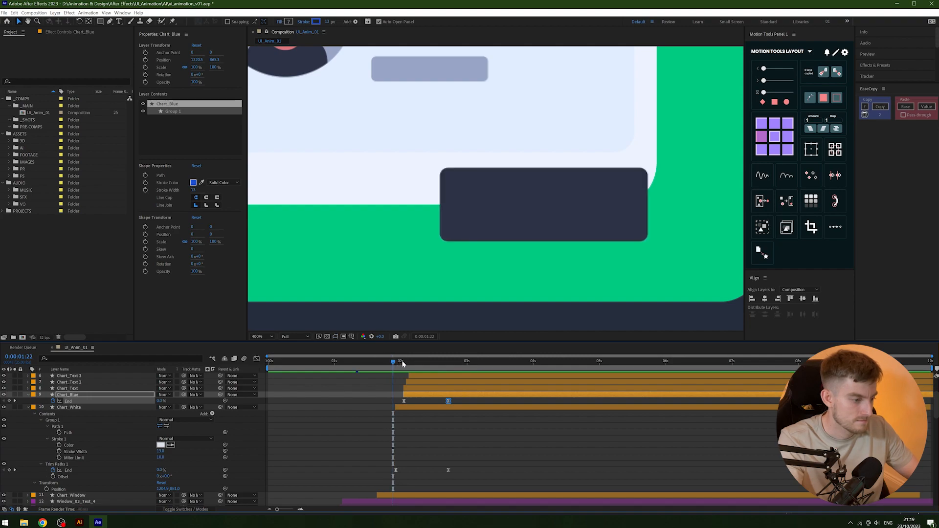
click(396, 363)
drag(397, 363, 388, 364)
key(space)
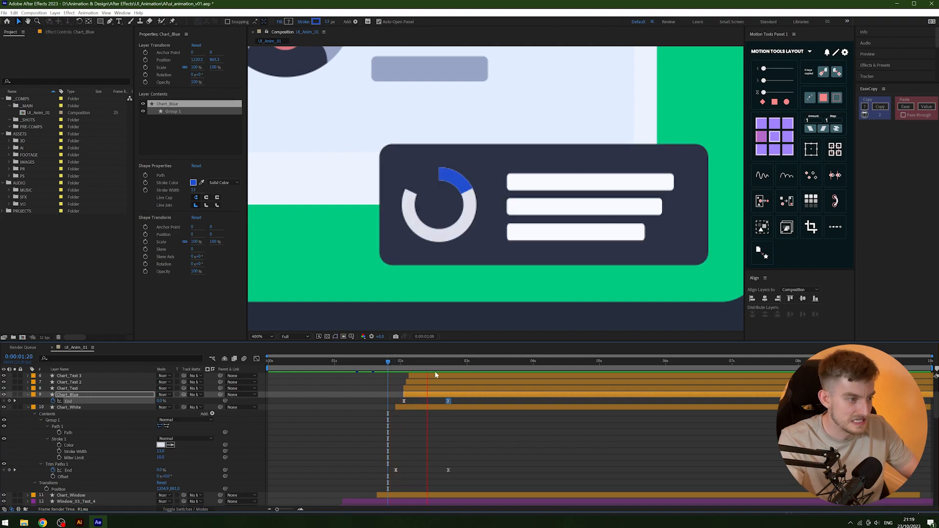
key(space)
click(391, 364)
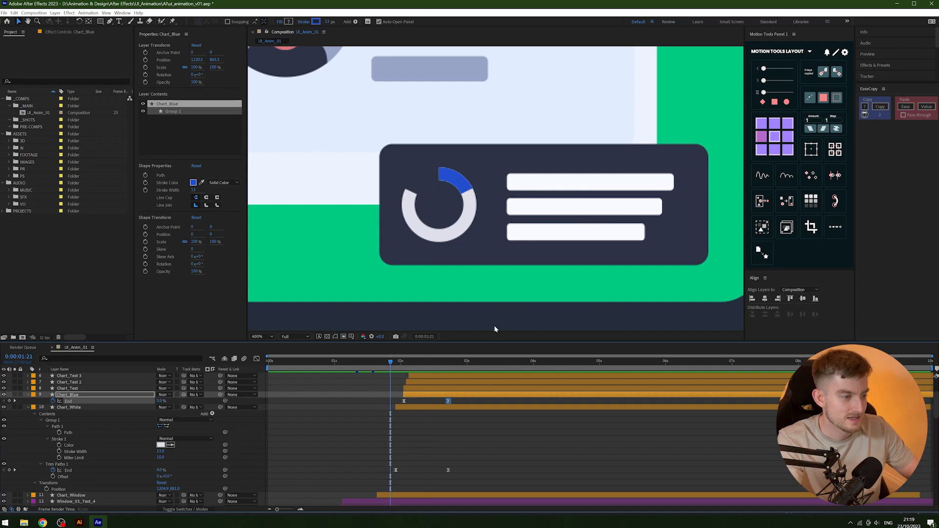
key(space)
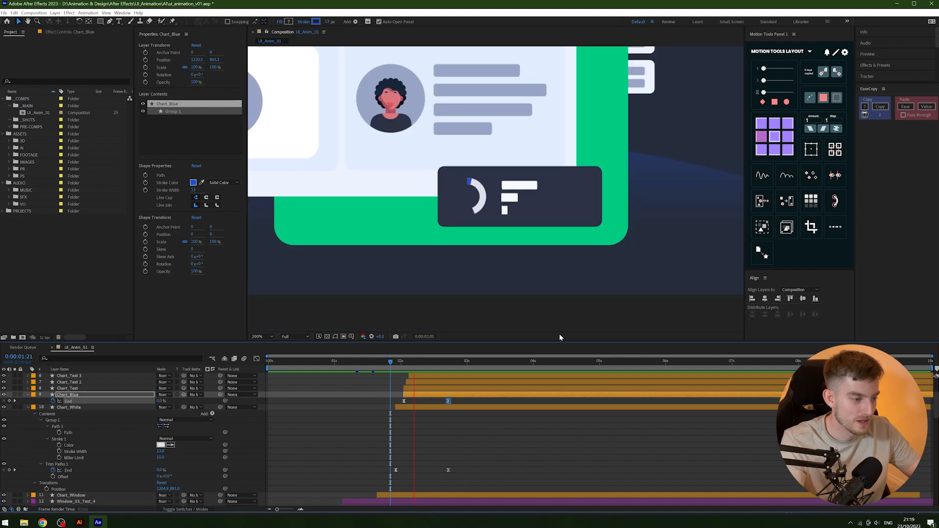
Lower the preview resolution to Half and replay the chart window animation from 0:00:01:14.
click(303, 336)
click(291, 362)
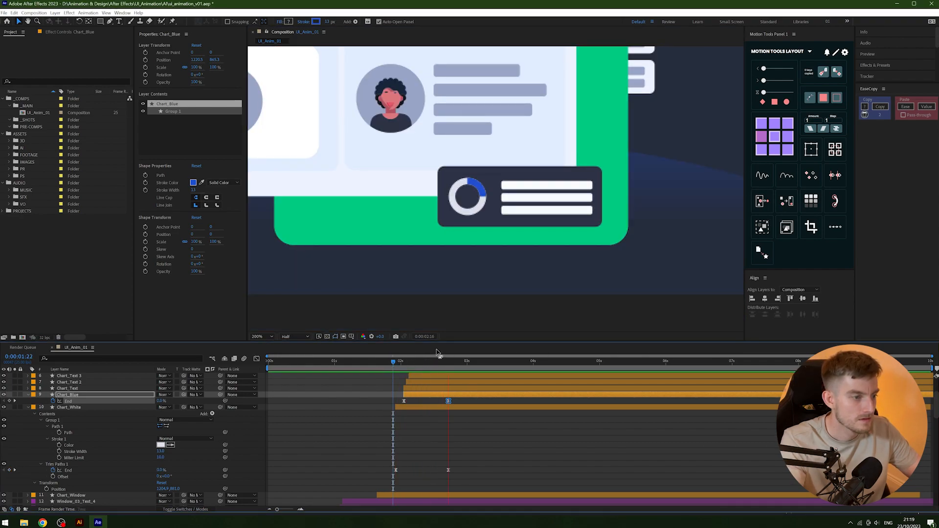
drag(404, 361, 372, 362)
key(space)
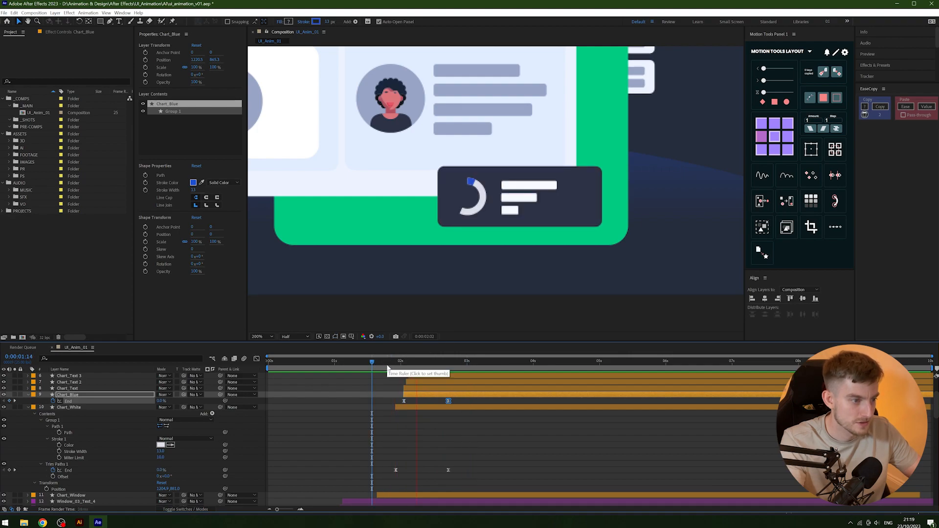
Review the full composition's animation from the first frame, with the whole illustration in view and nothing left selected.
scroll(513, 219, down, 2)
scroll(514, 220, down, 2)
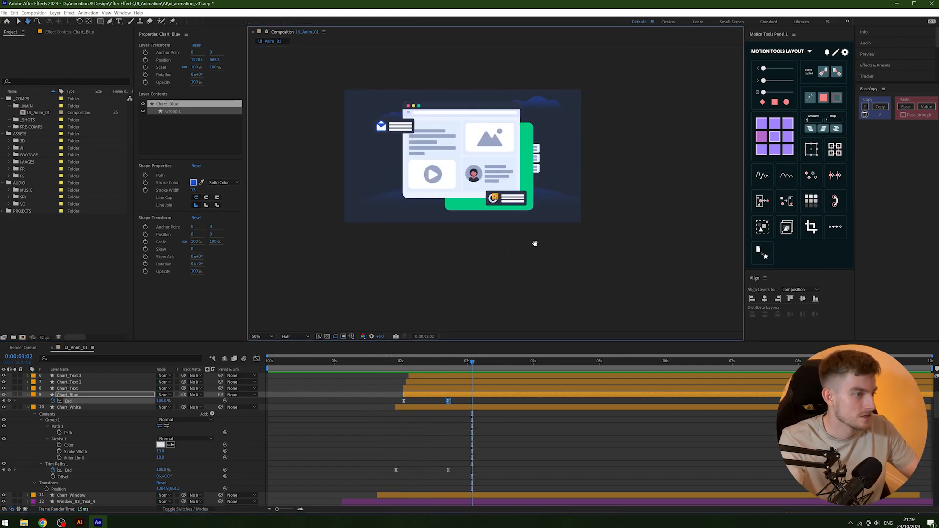
key(Home)
key(space)
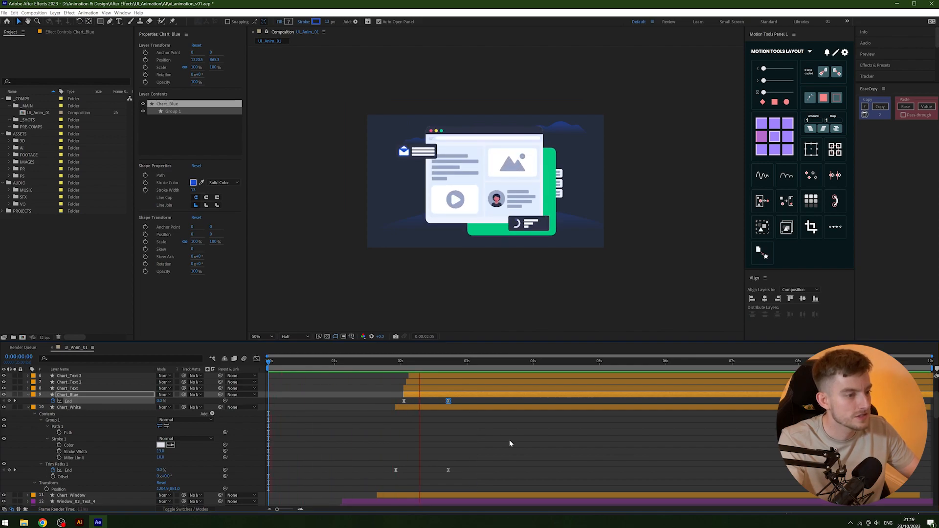
key(space)
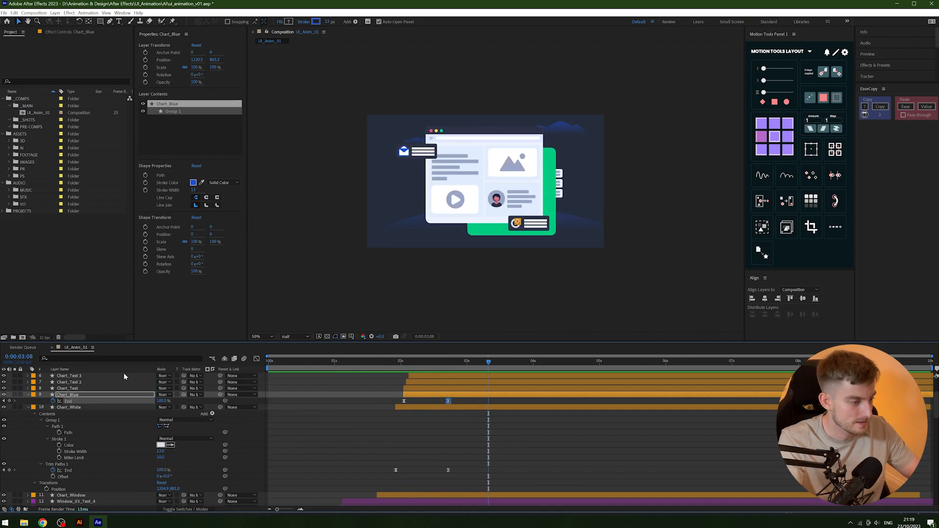
key(Home)
key(space)
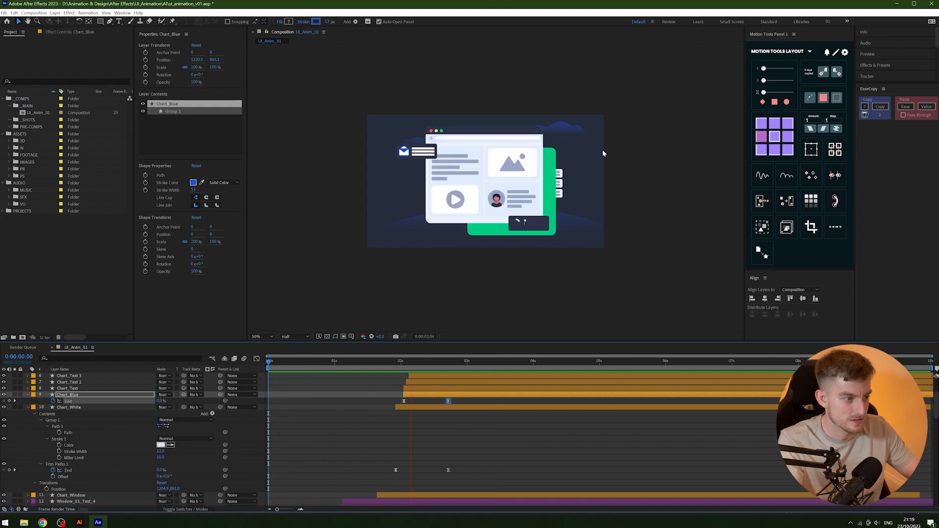
key(space)
click(397, 230)
click(535, 287)
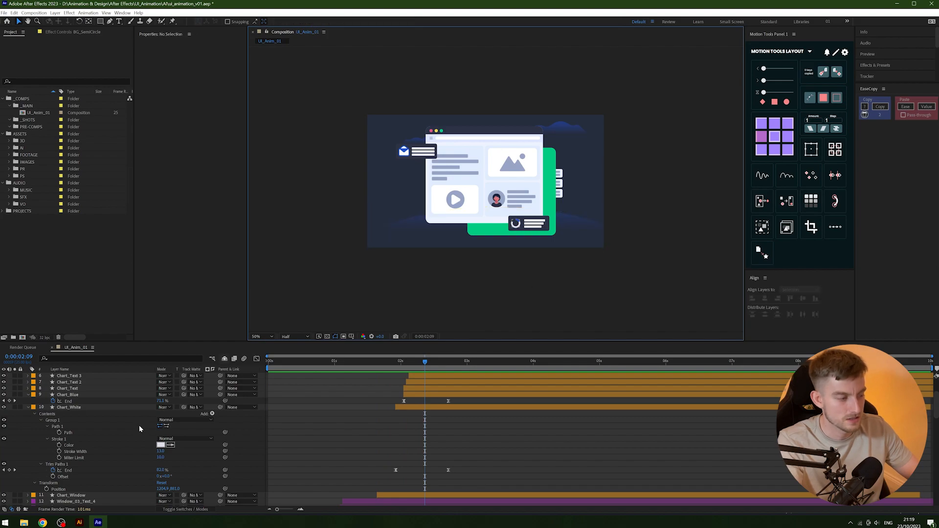
Show the Position properties of the Cloud_02 and Cloud_01 layers in the timeline.
scroll(382, 411, up, 4)
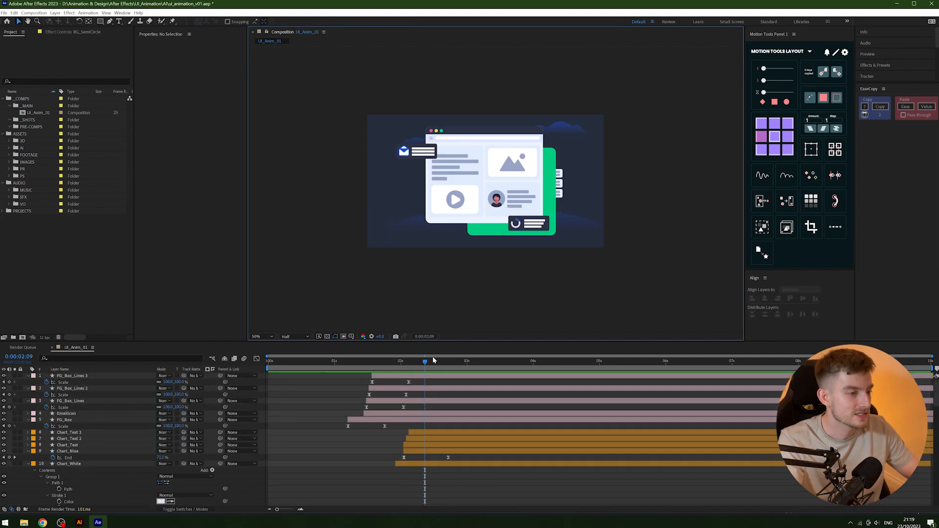
click(571, 129)
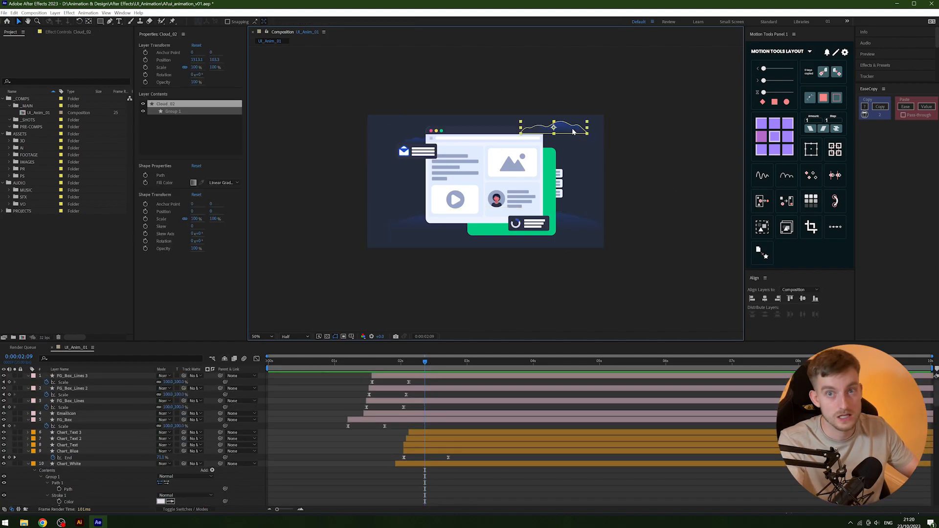
scroll(274, 433, down, 5)
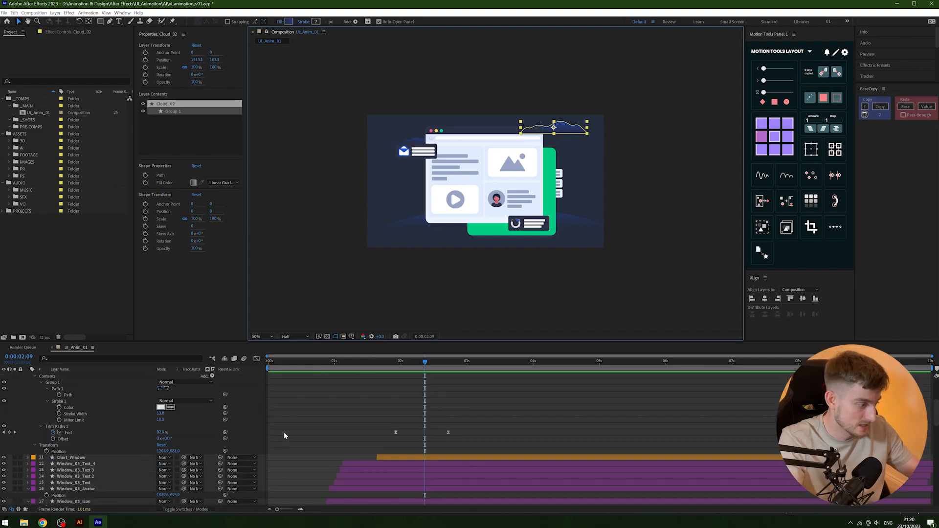
scroll(283, 432, down, 15)
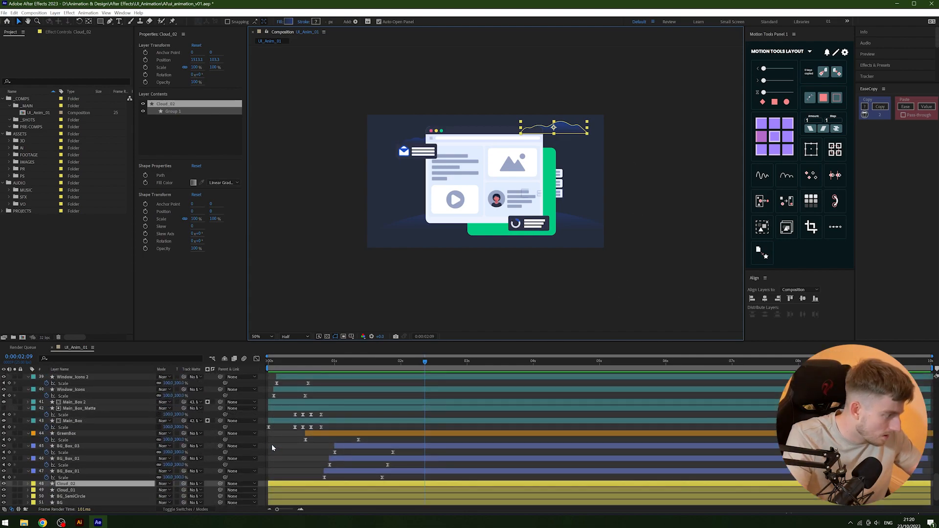
click(78, 491)
click(78, 485)
key(p)
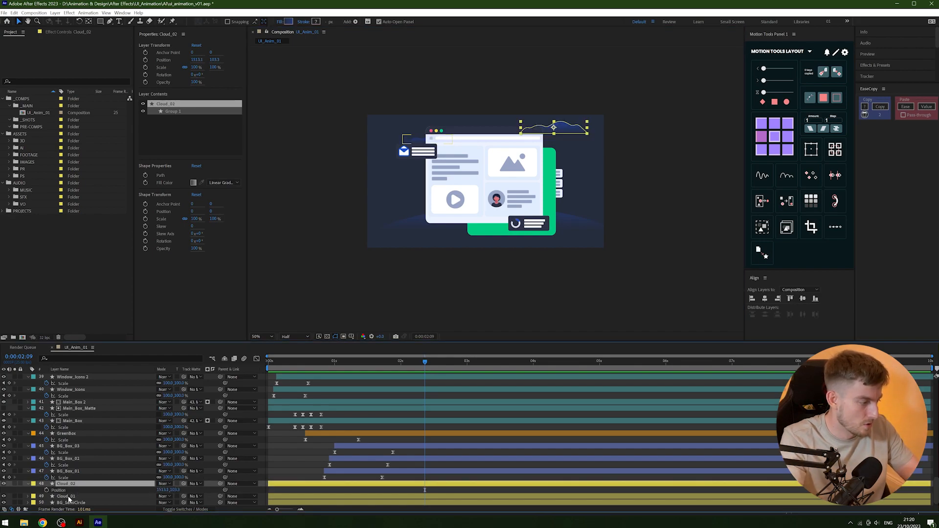
click(68, 496)
key(p)
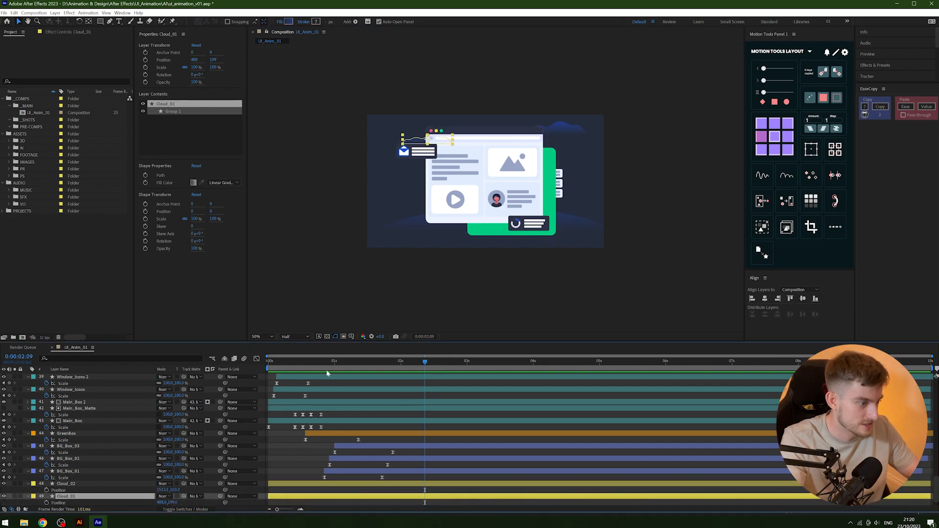
Preview the composition from the first frame and set the work area to end at 0:00:05:00.
key(Home)
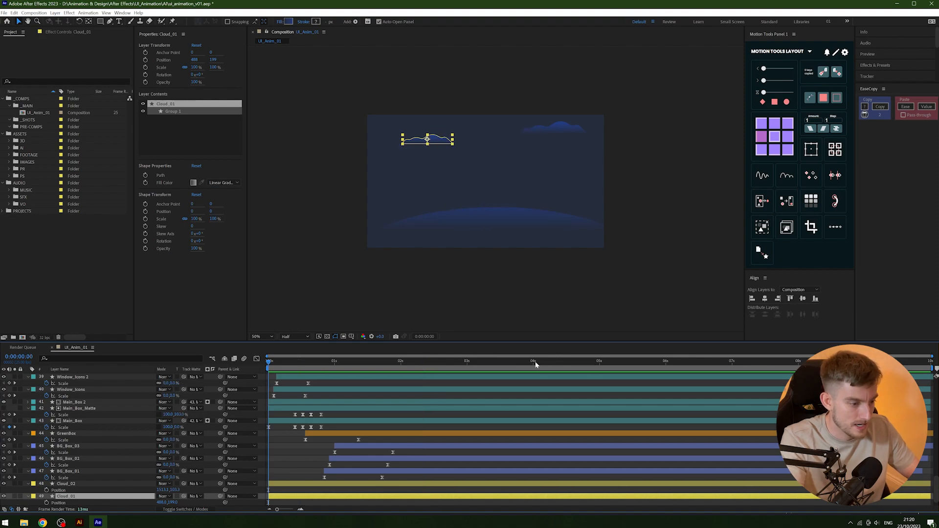
click(467, 364)
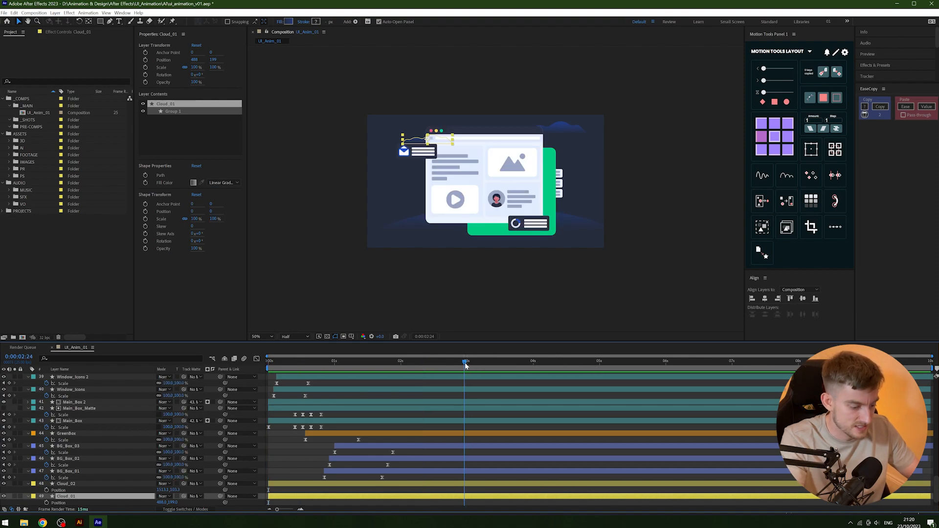
key(space)
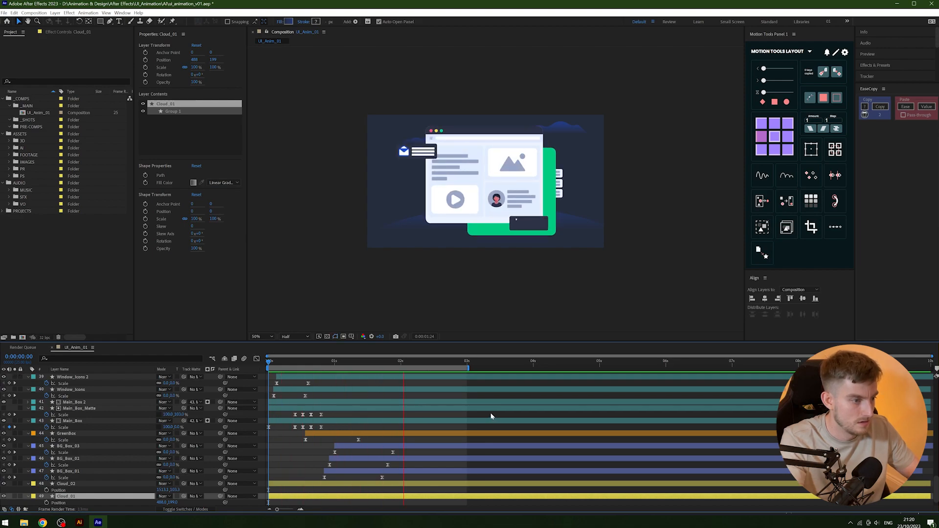
drag(468, 369, 603, 377)
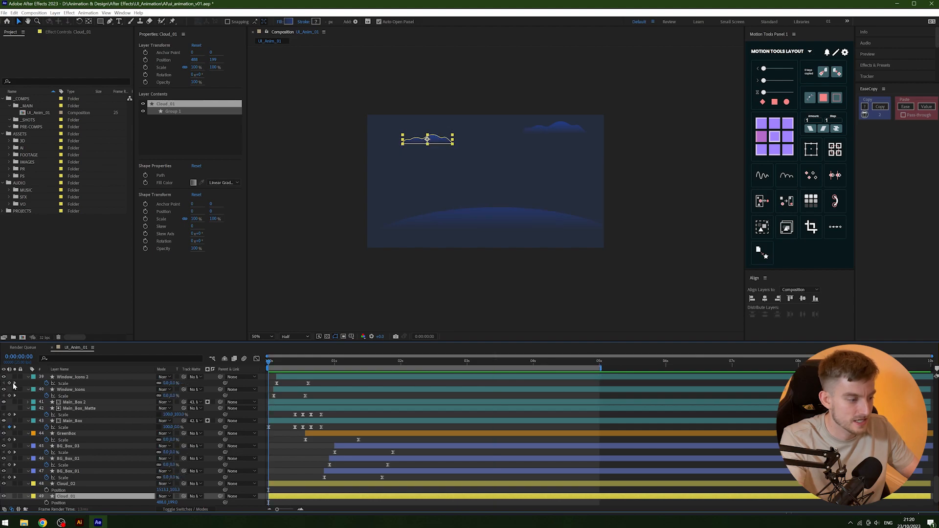
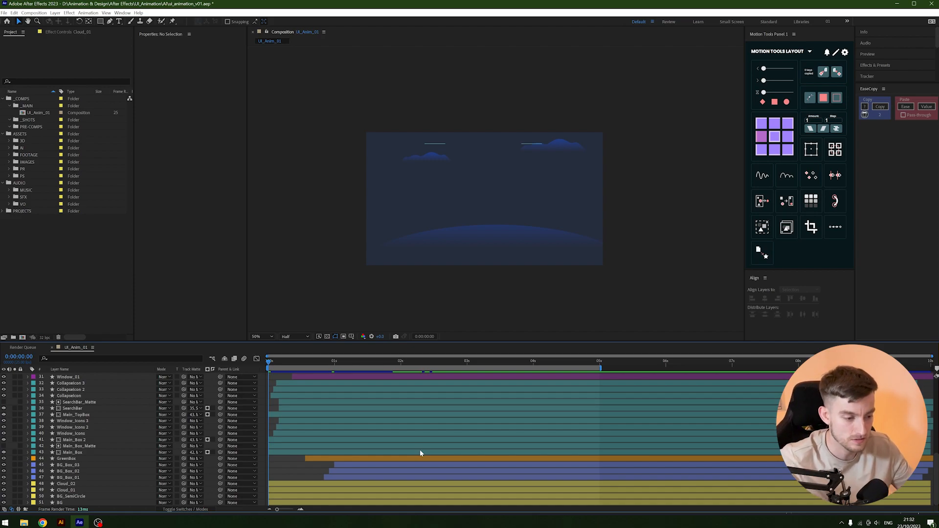
Play the animation from the first frame, scrub to 0:00:03:21 and examine the illustration at 100% zoom.
scroll(421, 446, up, 6)
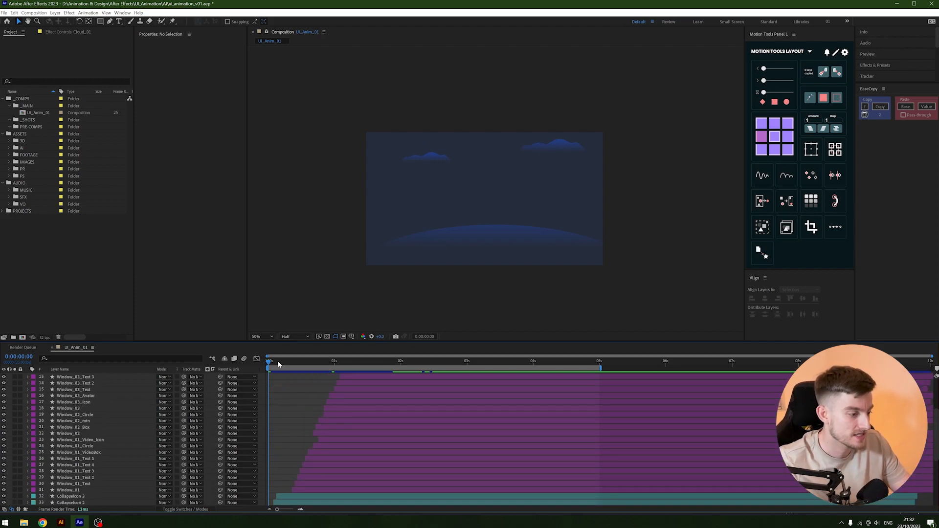
key(space)
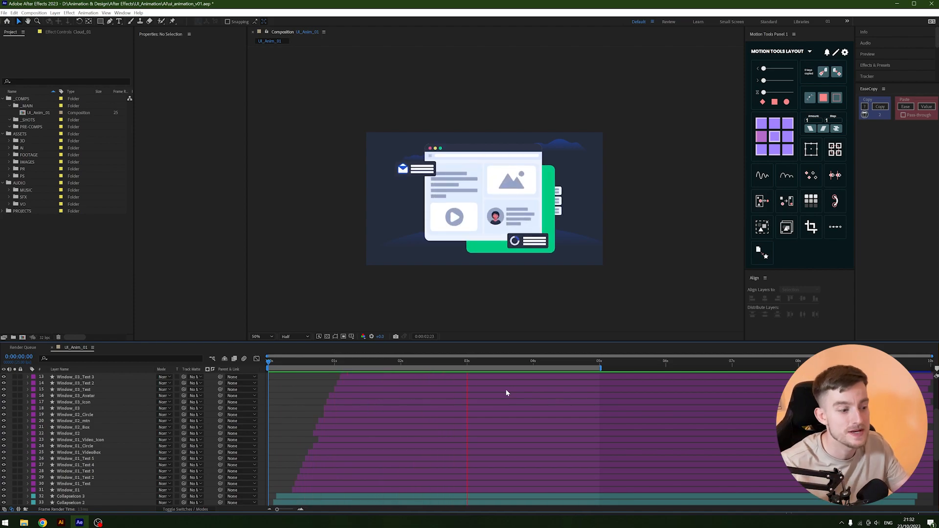
scroll(511, 384, up, 1)
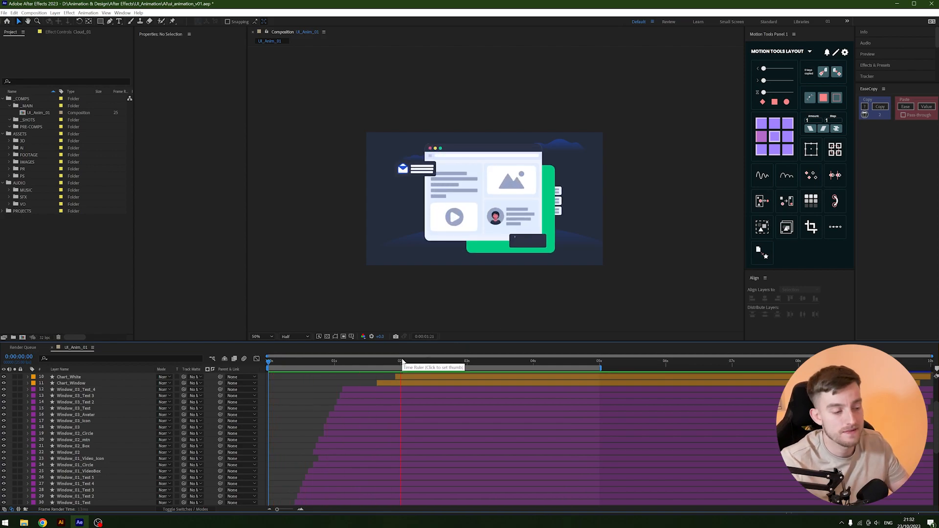
click(381, 367)
drag(381, 368, 523, 372)
drag(485, 249, 484, 235)
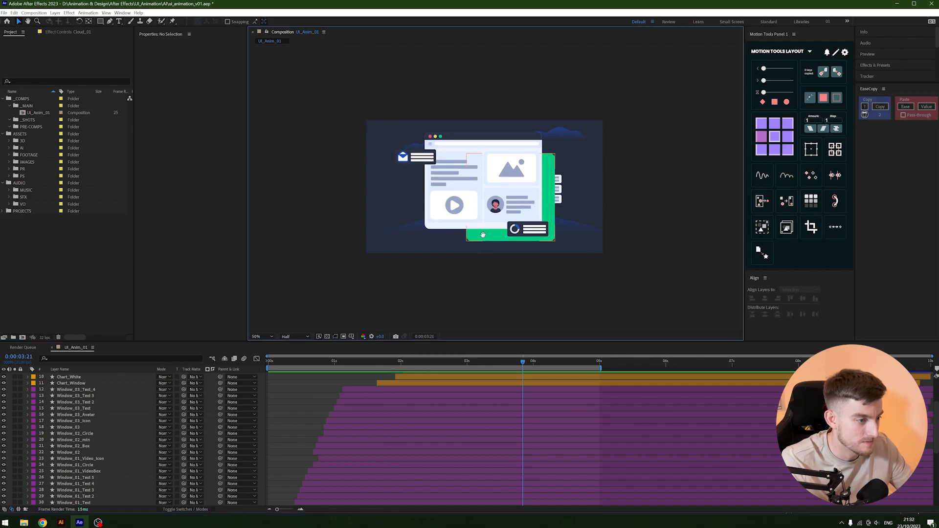
scroll(440, 149, up, 1)
drag(448, 145, 516, 167)
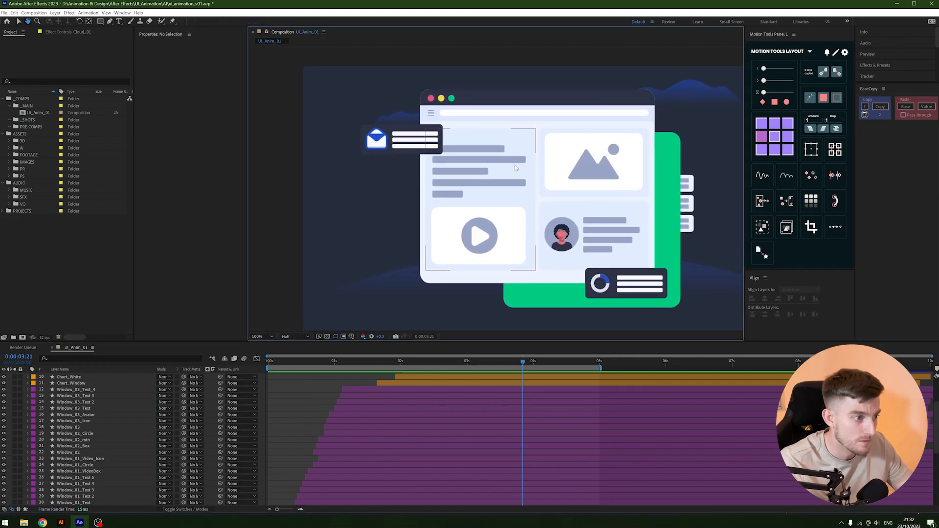
Return to the first frame, undo the accidental change to the background and lock the BG layer.
scroll(89, 495, down, 7)
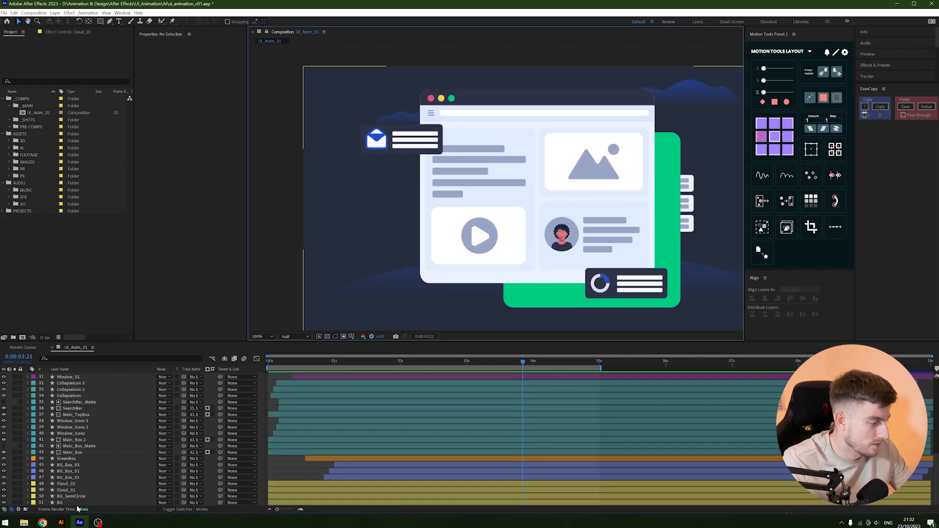
click(66, 490)
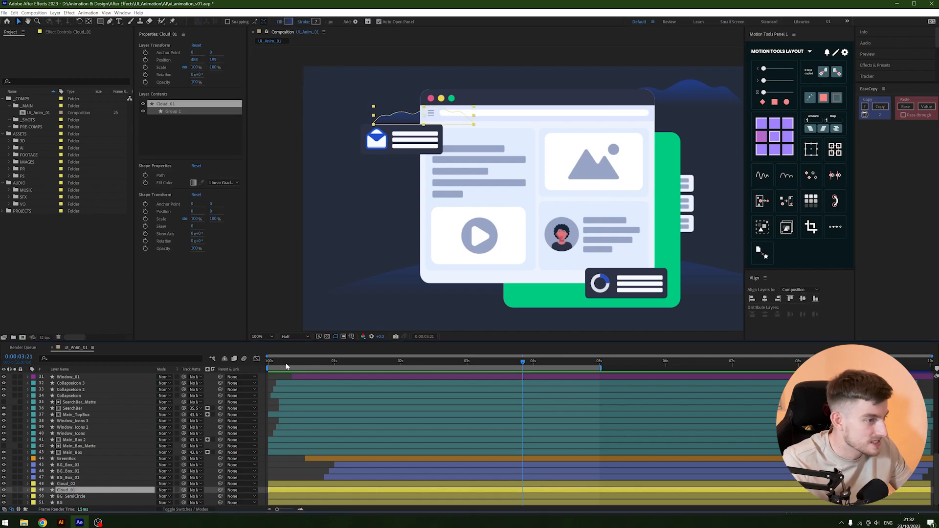
key(Home)
drag(636, 132, 569, 169)
key(ctrl+z)
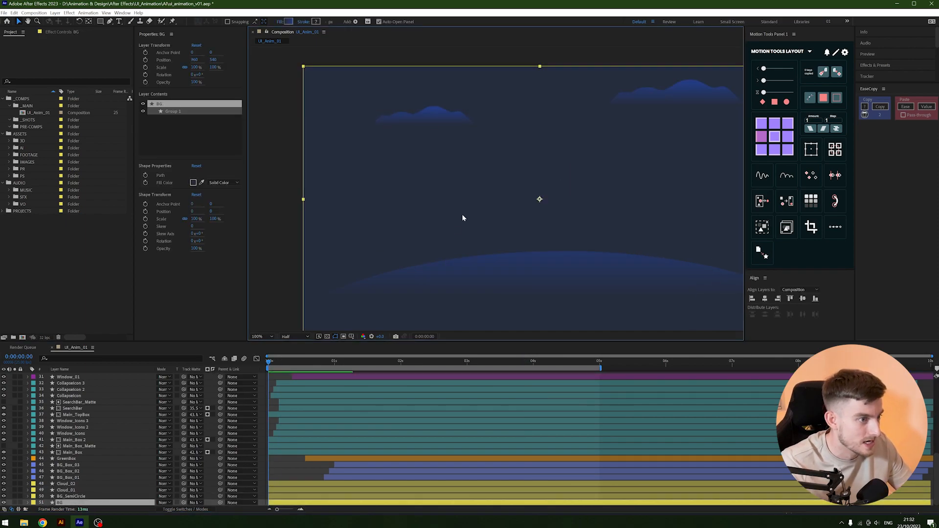
drag(469, 216, 478, 170)
click(20, 503)
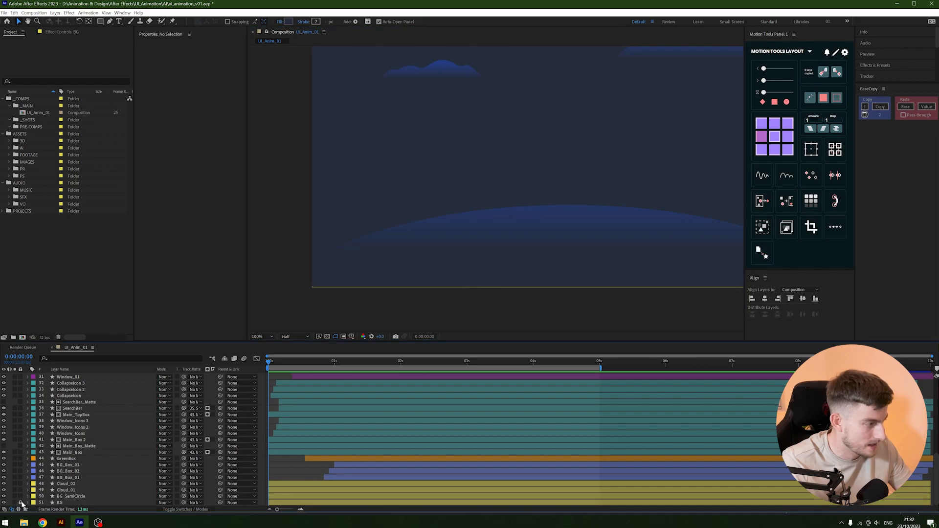
Keyframe Cloud_01's Position at the first frame and at 0:00:05:00, shifting the cloud horizontally to 458, 199 at the end.
drag(452, 146, 382, 203)
click(338, 149)
double_click(328, 149)
drag(348, 236, 410, 199)
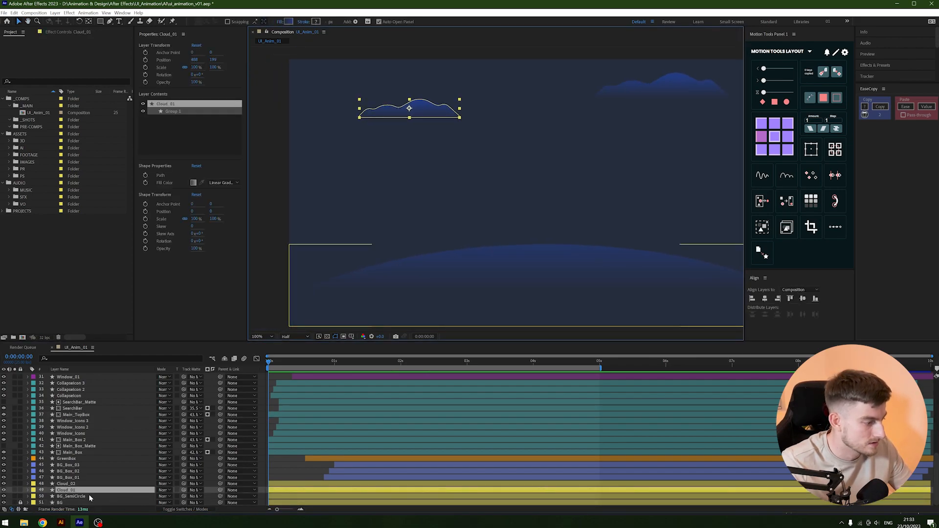
key(p)
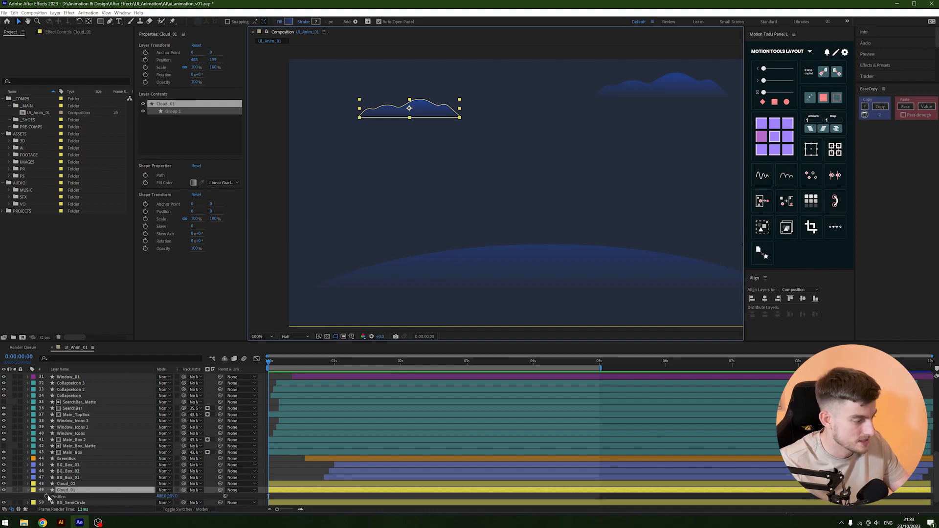
click(47, 496)
click(600, 365)
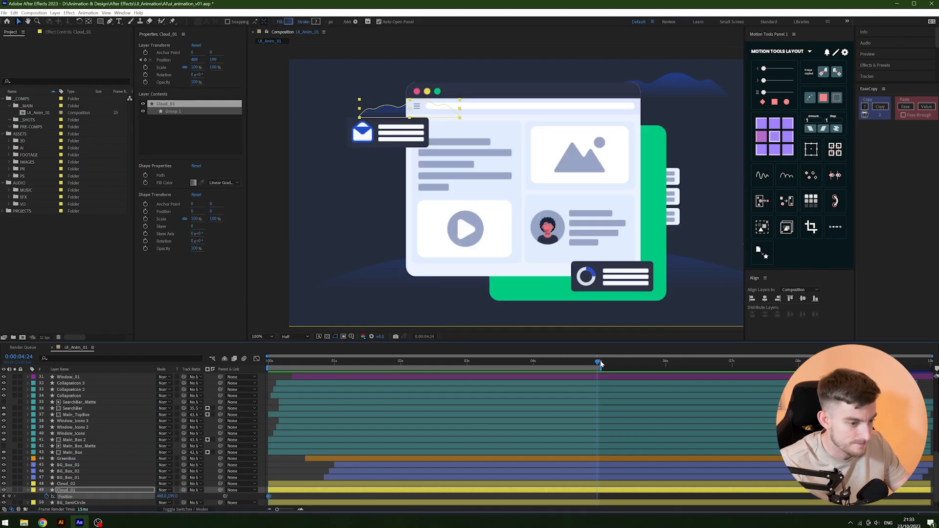
key(shift+Left)
key(shift+Left)
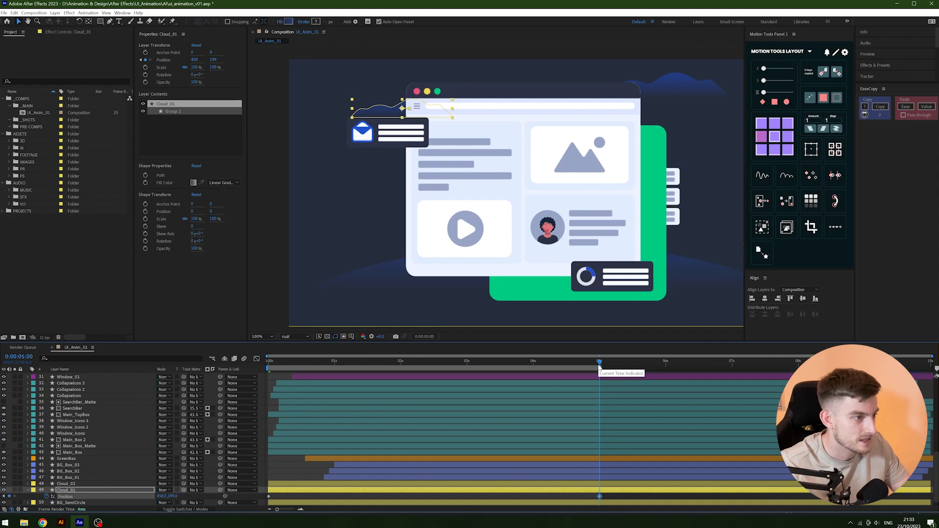
Preview Cloud_01's drift from the first frame and view the whole illustration.
key(Home)
key(space)
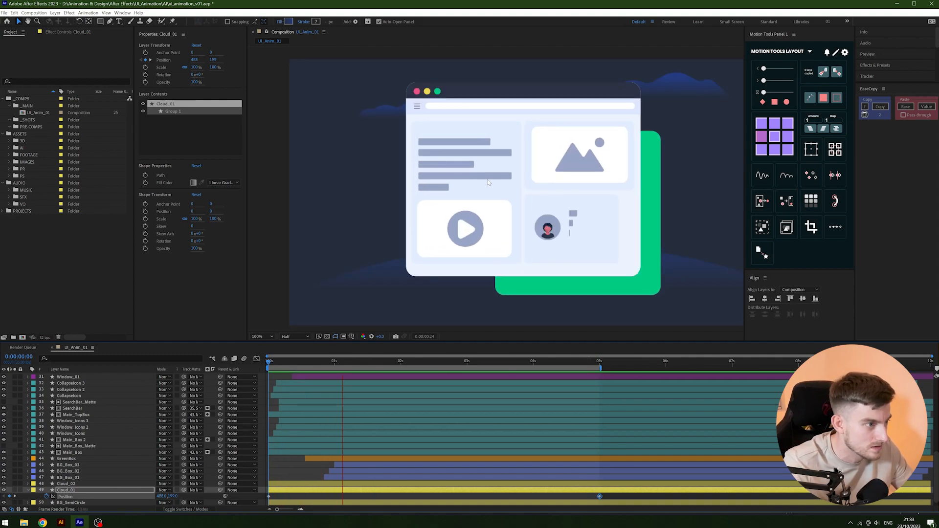
key(comma)
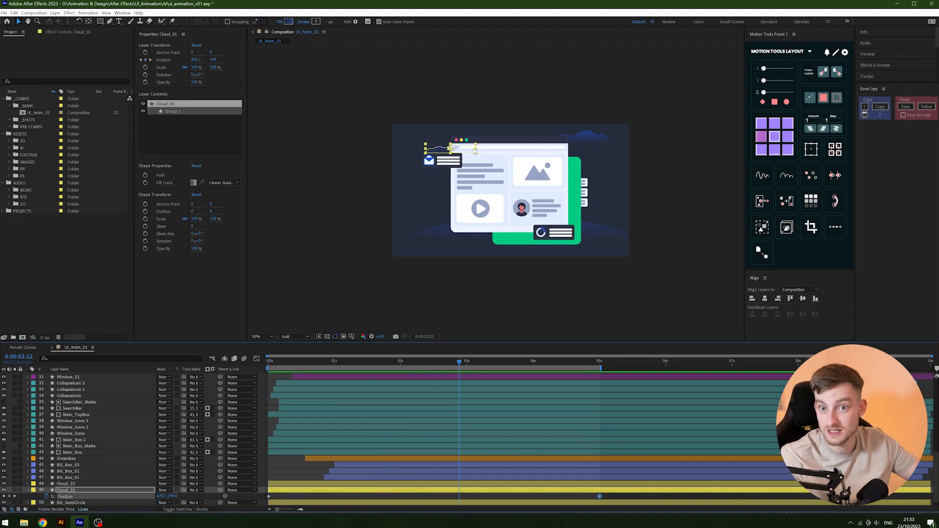
Show Cloud_02's Position property with the playhead at the first frame.
click(83, 485)
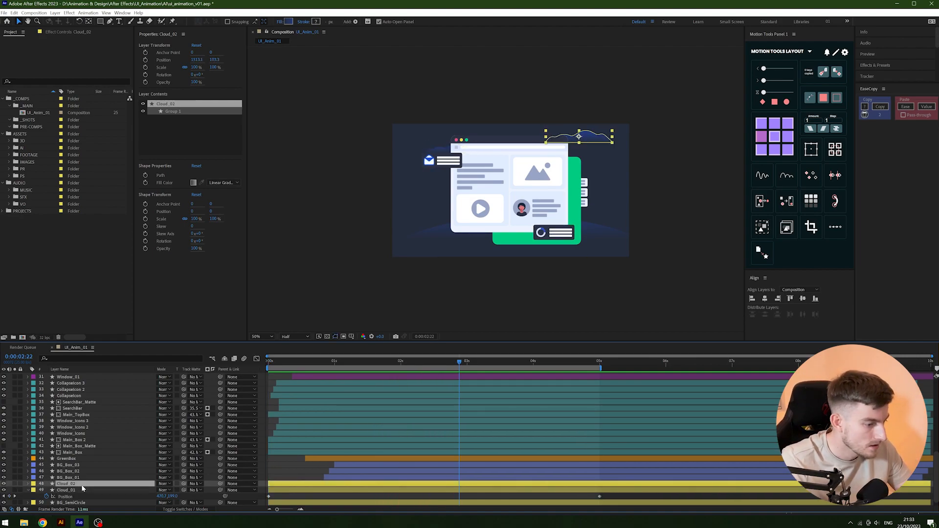
key(p)
key(Home)
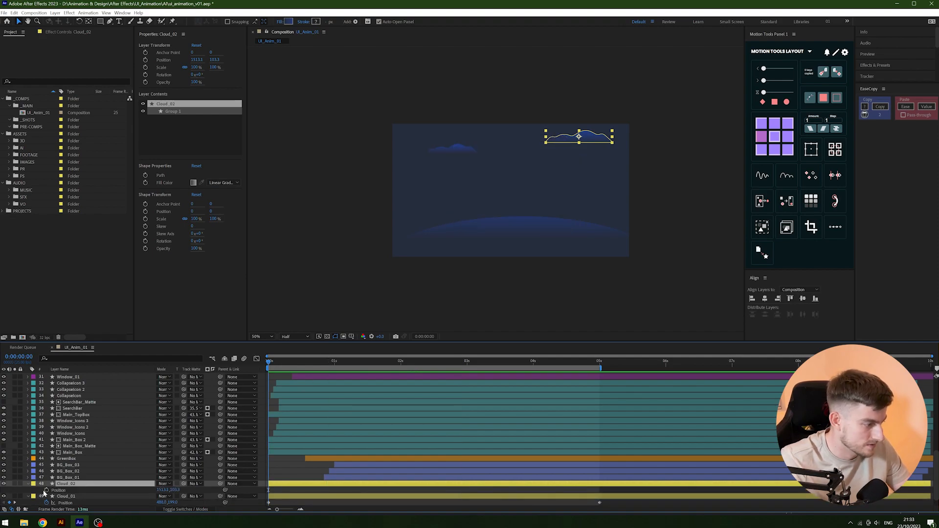
key(F2)
click(47, 491)
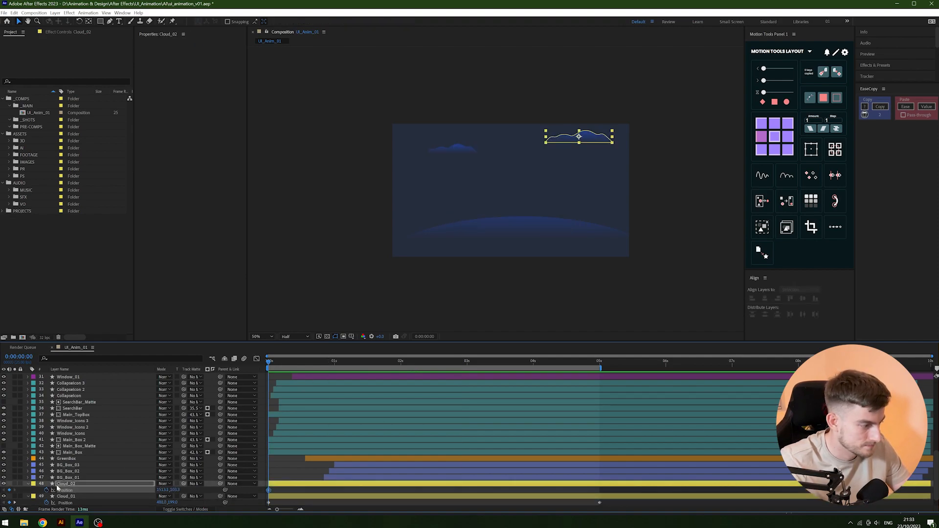
click(600, 363)
key(period)
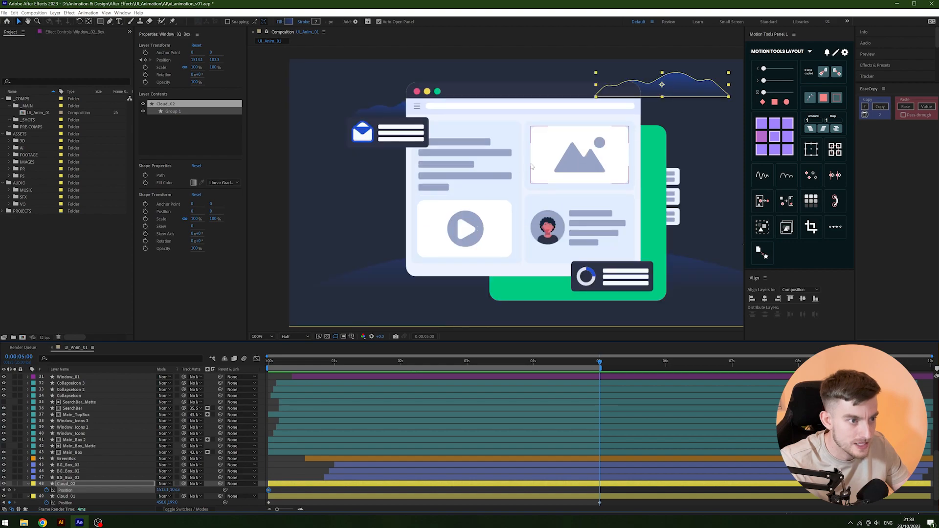
click(616, 146)
key(Home)
key(F2)
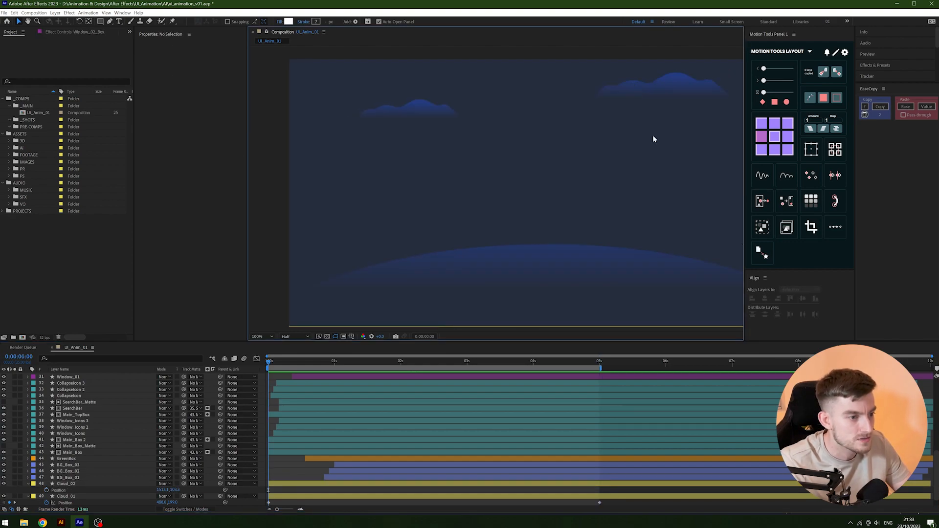
Keyframe Cloud_02's Position at the first frame and at 0:00:05:00, shifting the cloud horizontally to about 1487 at the end.
drag(652, 137, 565, 162)
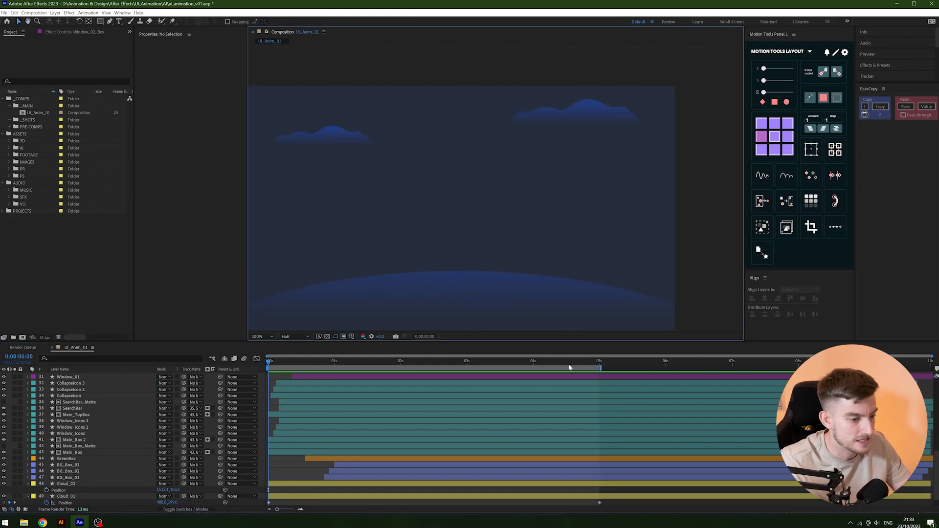
click(48, 488)
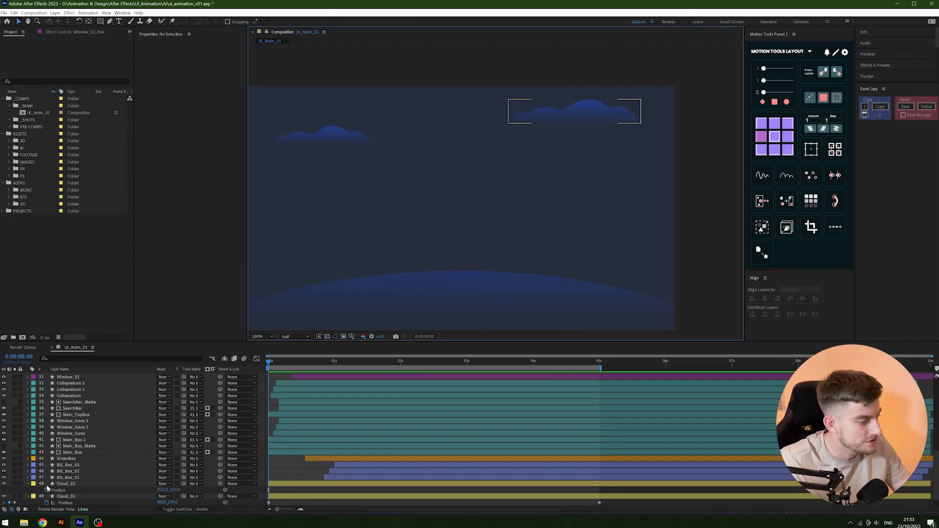
click(46, 490)
click(598, 365)
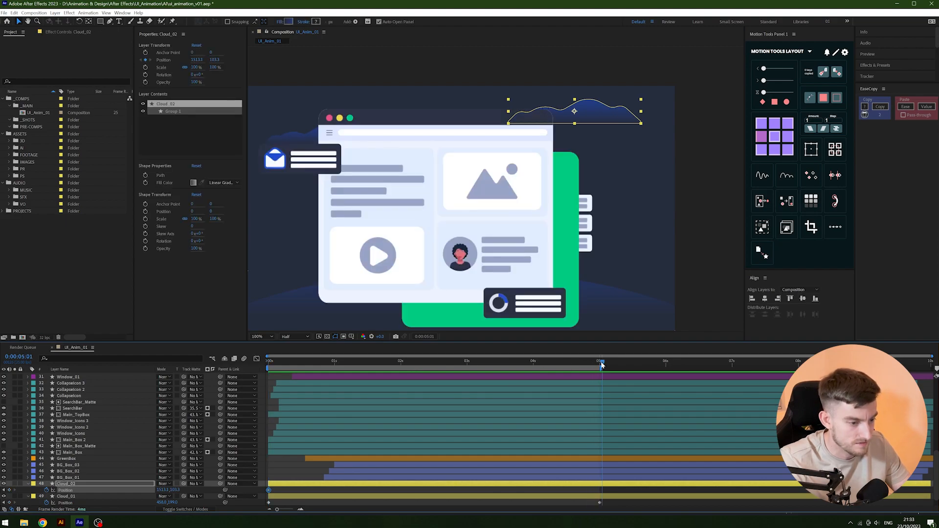
click(599, 364)
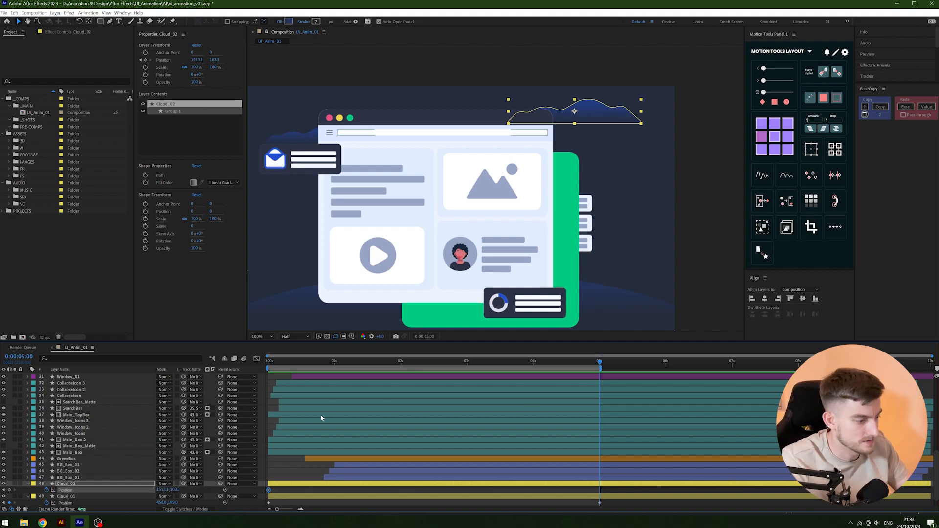
drag(162, 490, 139, 490)
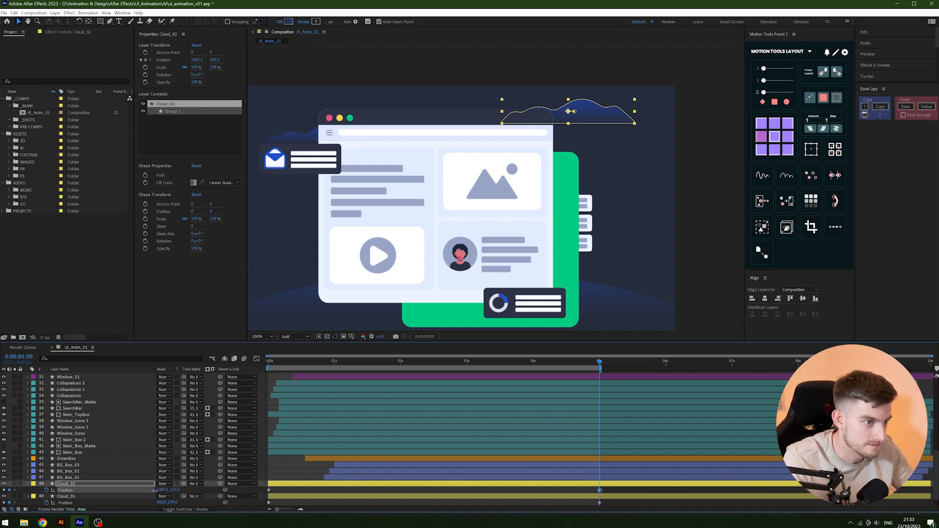
Preview Cloud_02's drift from the first frame, then deselect the layer.
click(268, 365)
key(space)
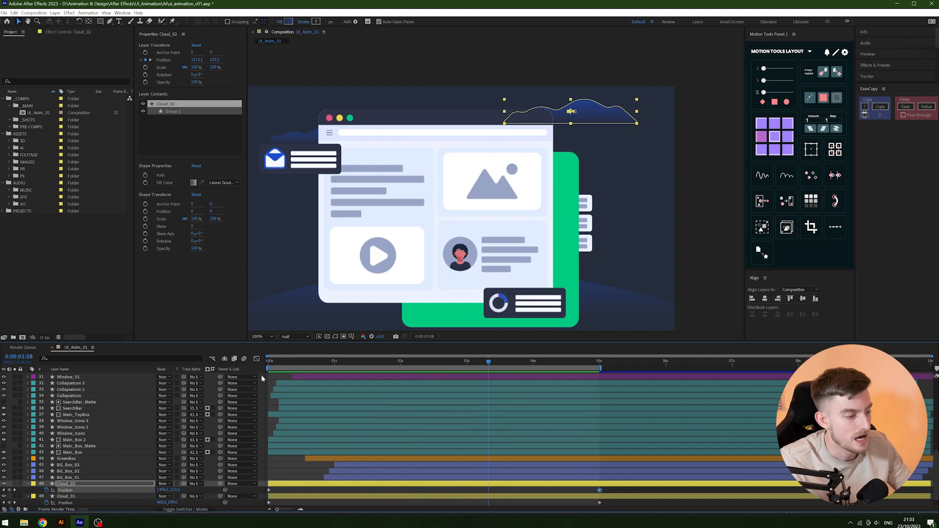
key(space)
click(294, 469)
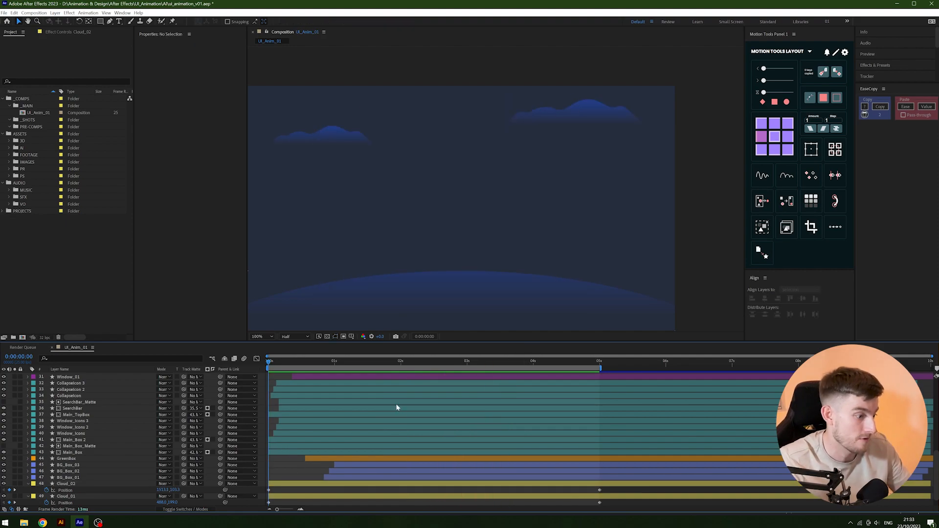
Scrub through the animation to 0:00:04:16 and view the whole illustration with nothing selected.
scroll(392, 406, up, 10)
drag(425, 367, 576, 360)
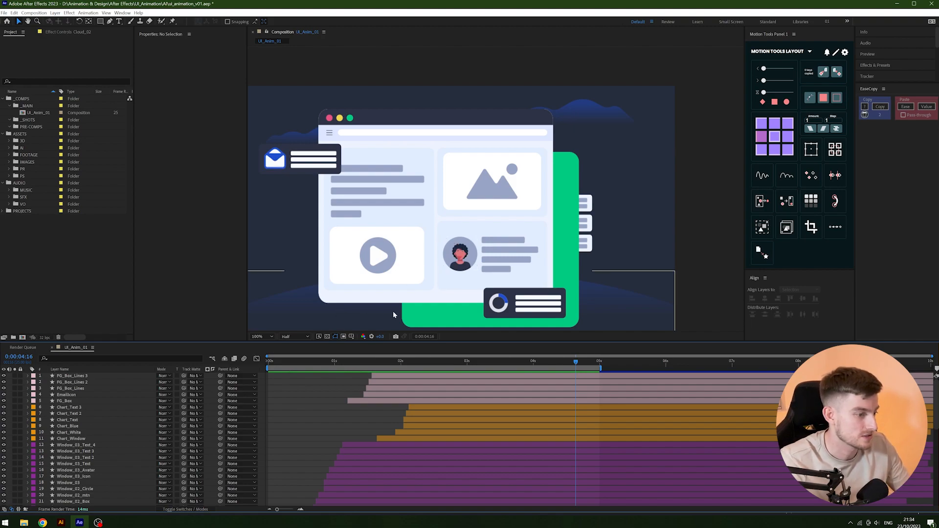
scroll(393, 313, down, 1)
click(412, 219)
click(301, 412)
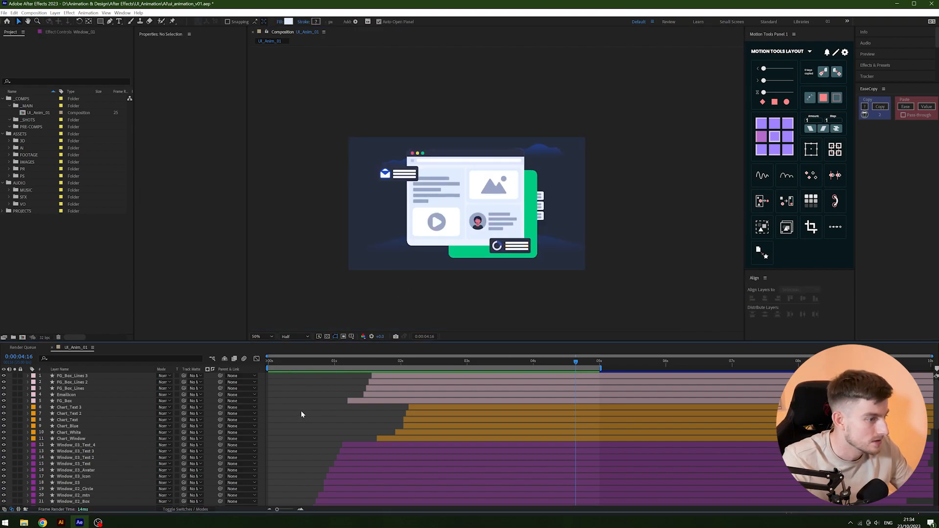
Show the layer switches with the playhead at 0:00:02:09 and try the 3D switch on FG_Box_Lines 3, turning it off again.
click(425, 362)
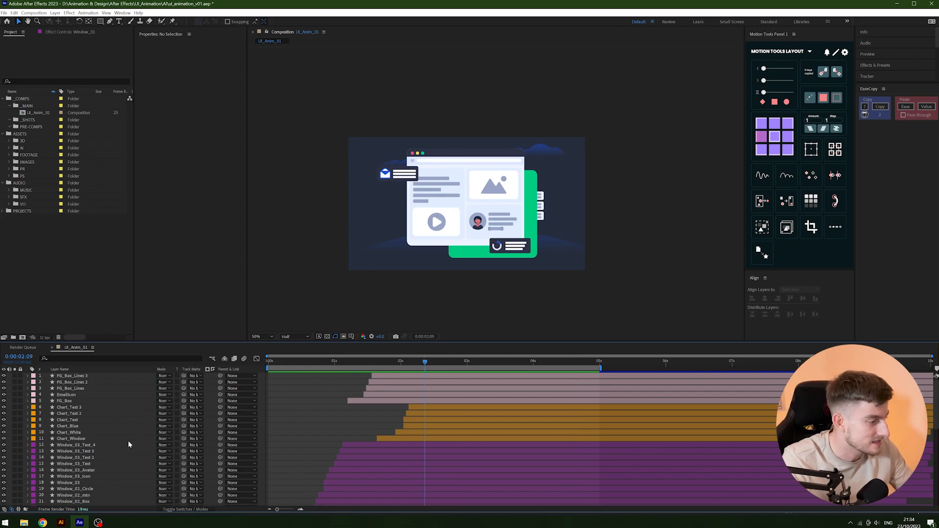
click(185, 509)
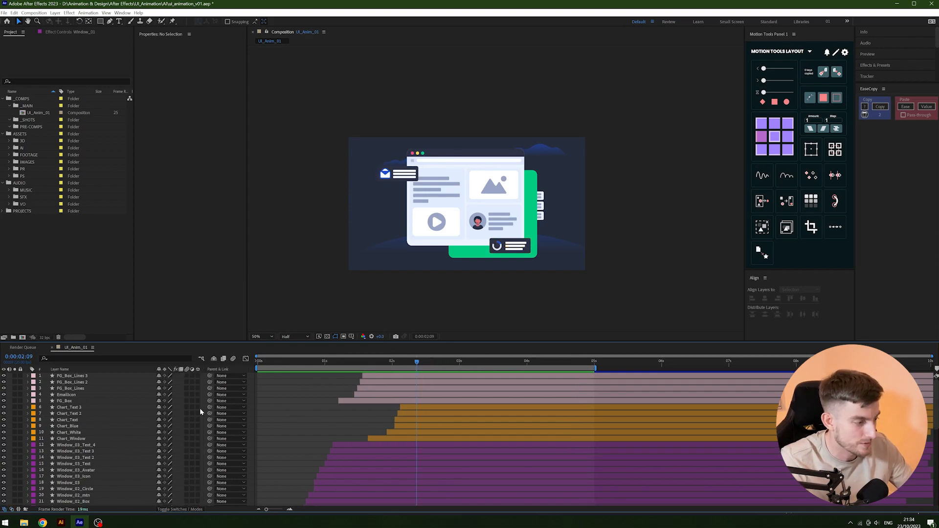
click(198, 375)
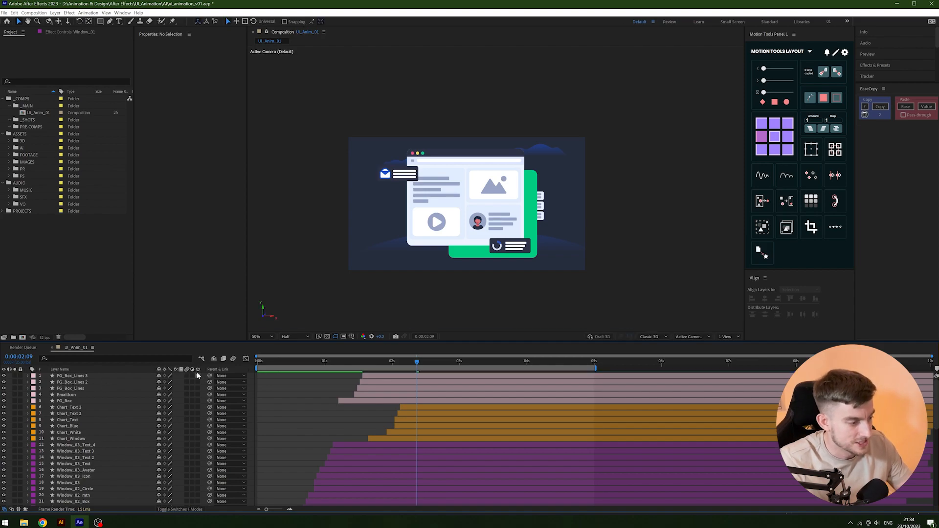
click(197, 375)
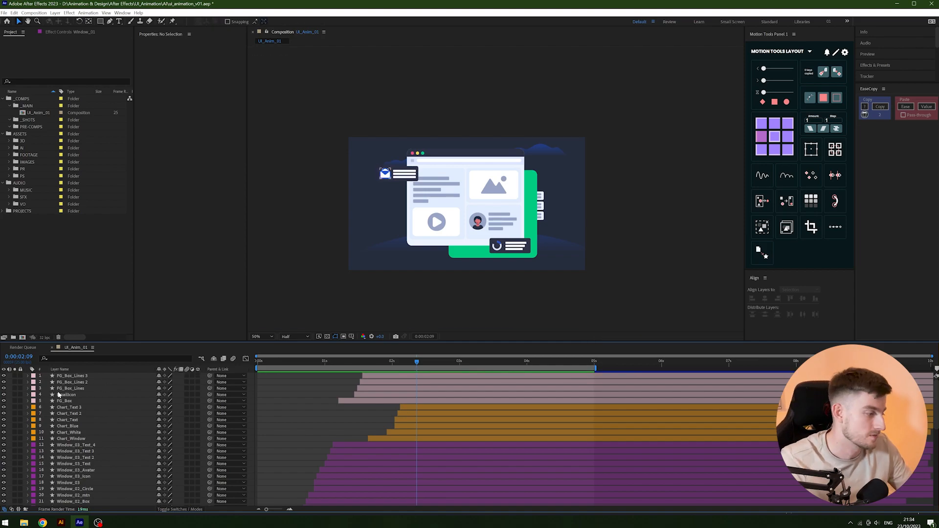
Collapse the keyframed Position properties of Cloud_02 and Cloud_01.
scroll(59, 394, down, 10)
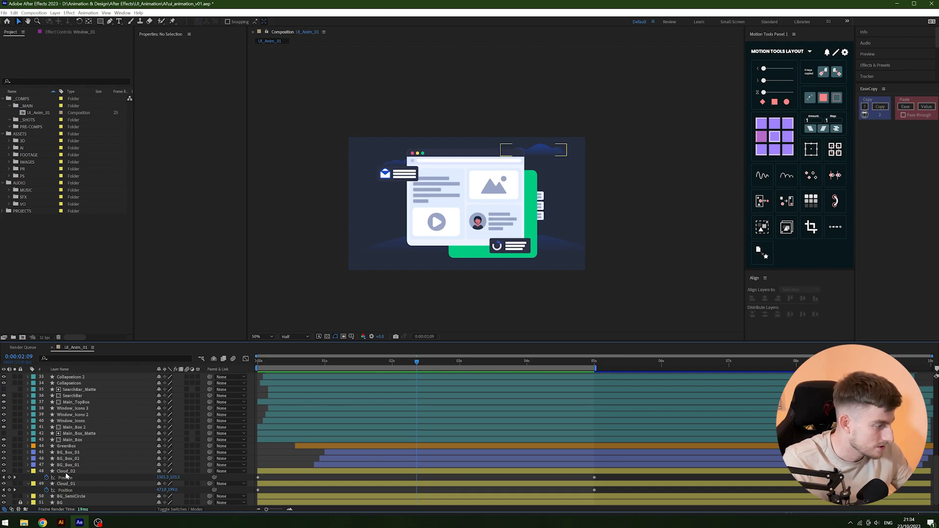
click(67, 472)
key(u)
click(69, 484)
key(u)
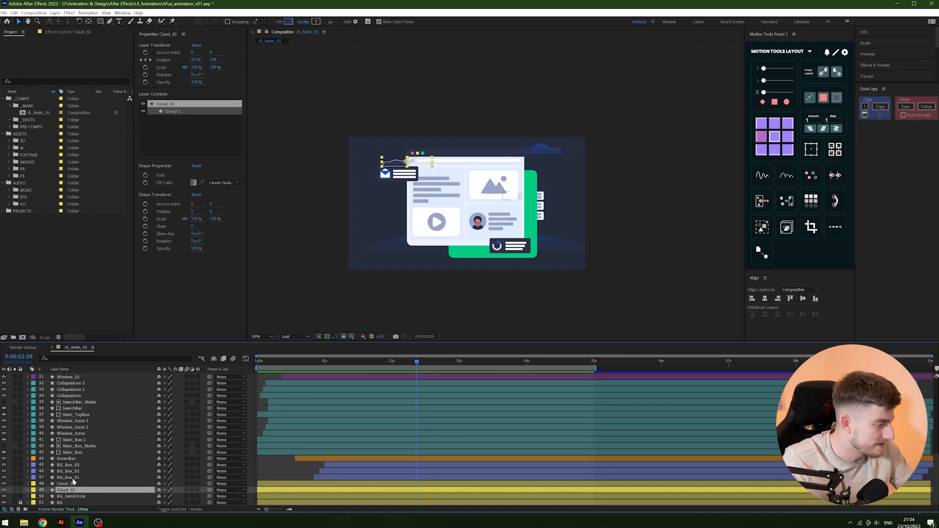
Pre-compose the BG_Box_01, BG_Box_02 and BG_Box_03 layers into a composition named BG_Box.
click(73, 479)
scroll(86, 477, up, 1)
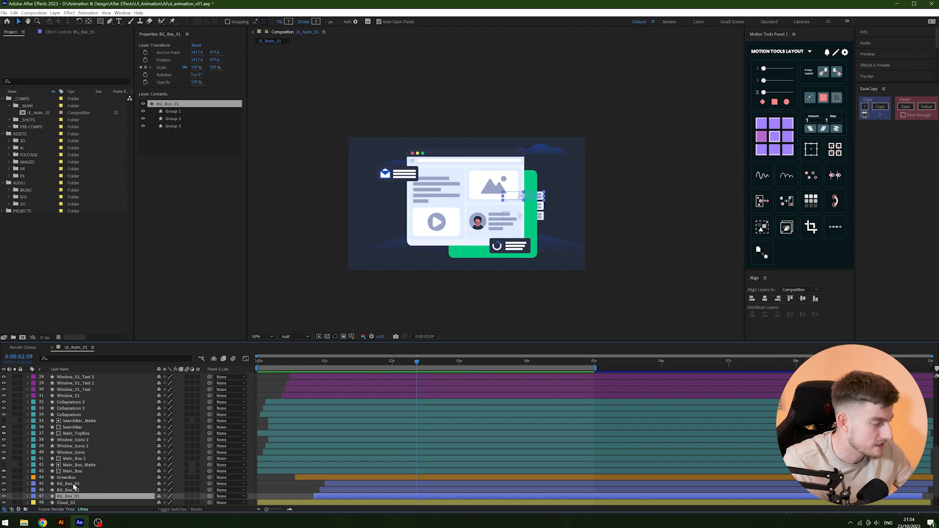
shift+click(73, 484)
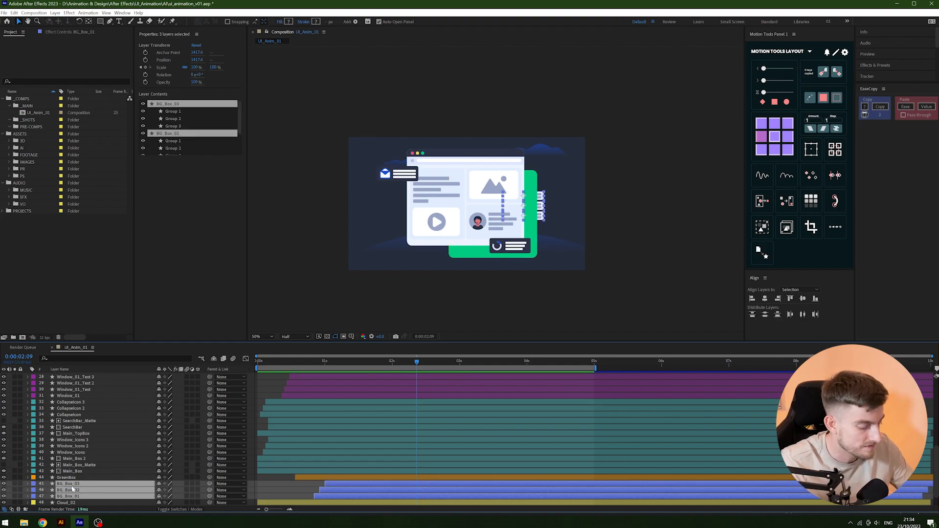
key(ctrl+shift+c)
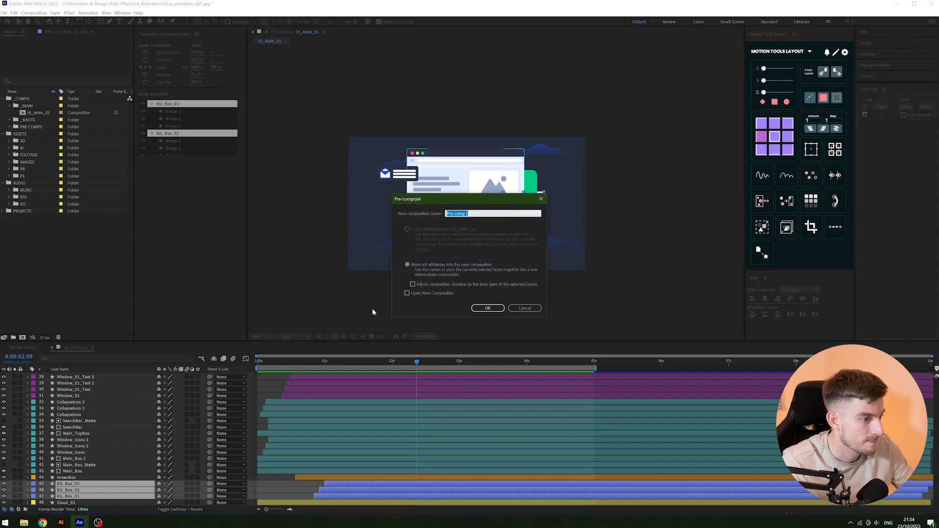
text(BG_Box)
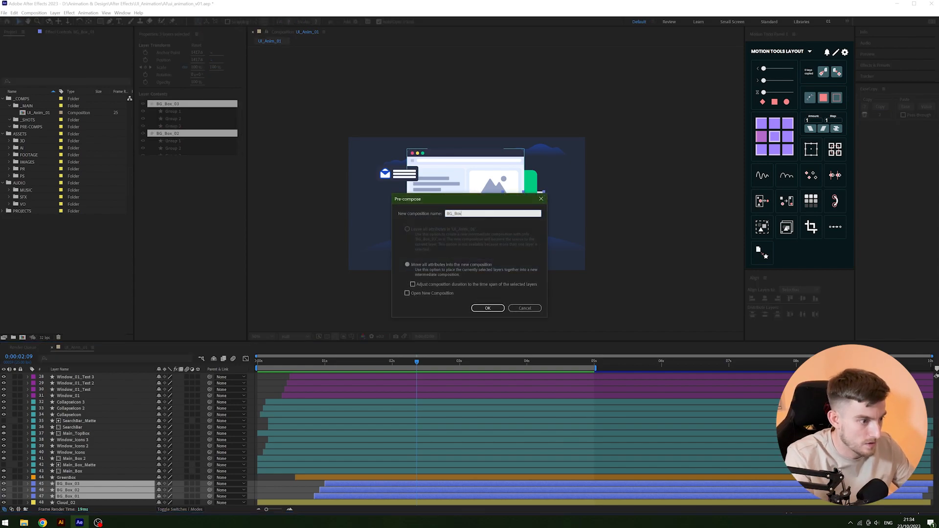
key(Return)
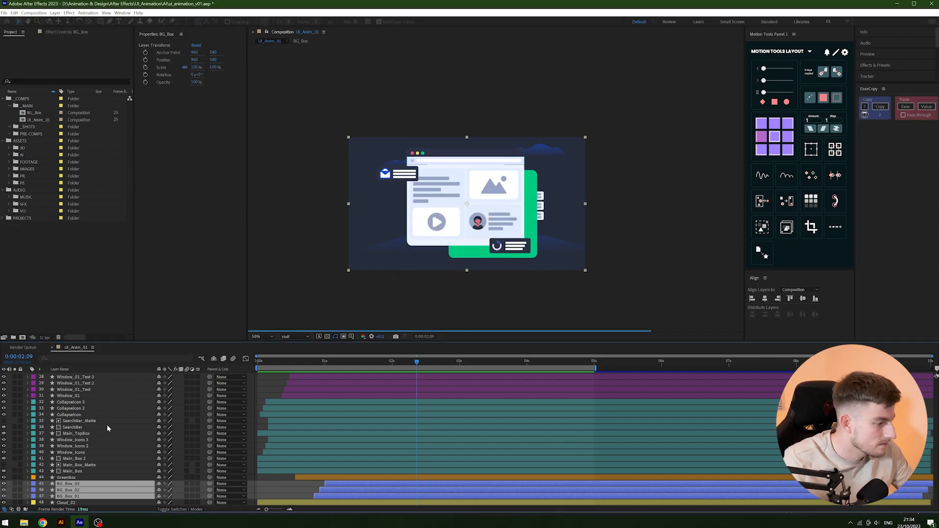
Pre-compose all layers from Main_Box up to Window_03_Text 4 into a composition named Main_Box.
click(101, 477)
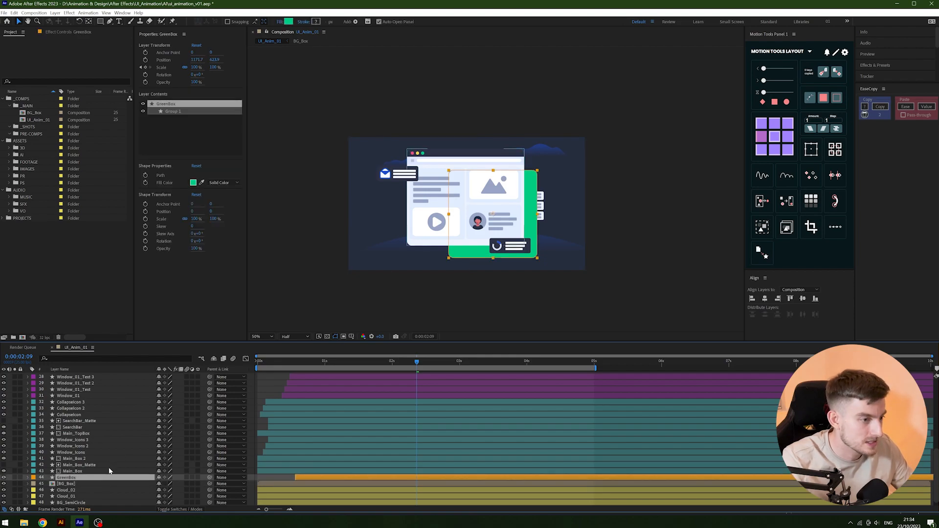
click(96, 472)
scroll(104, 427, up, 1)
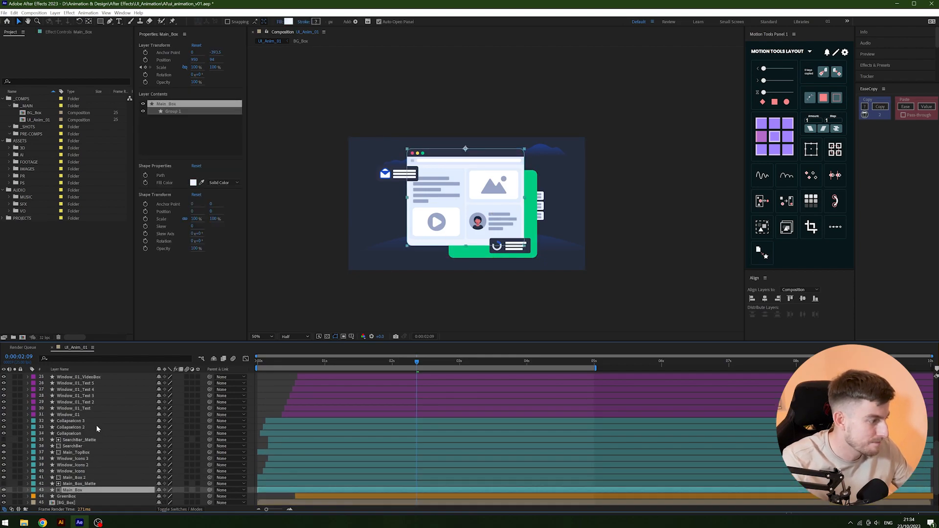
scroll(98, 432, up, 8)
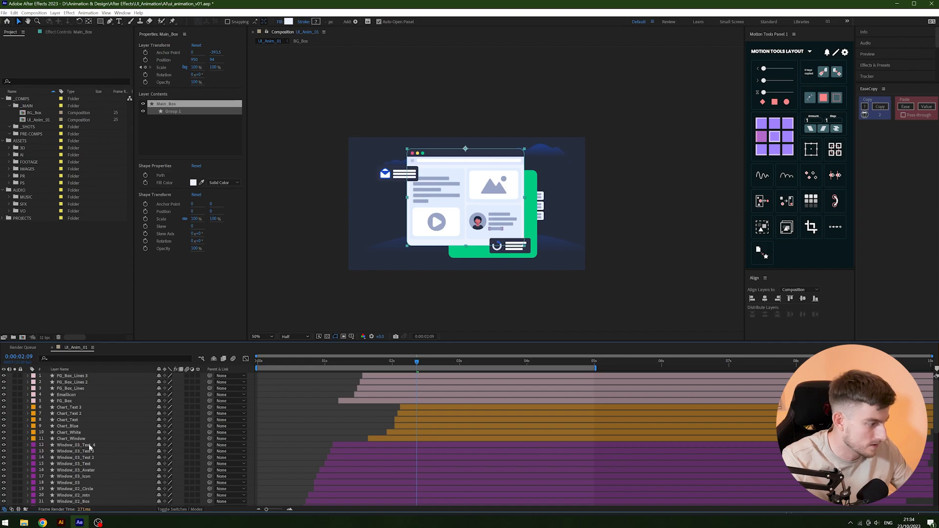
shift+click(89, 444)
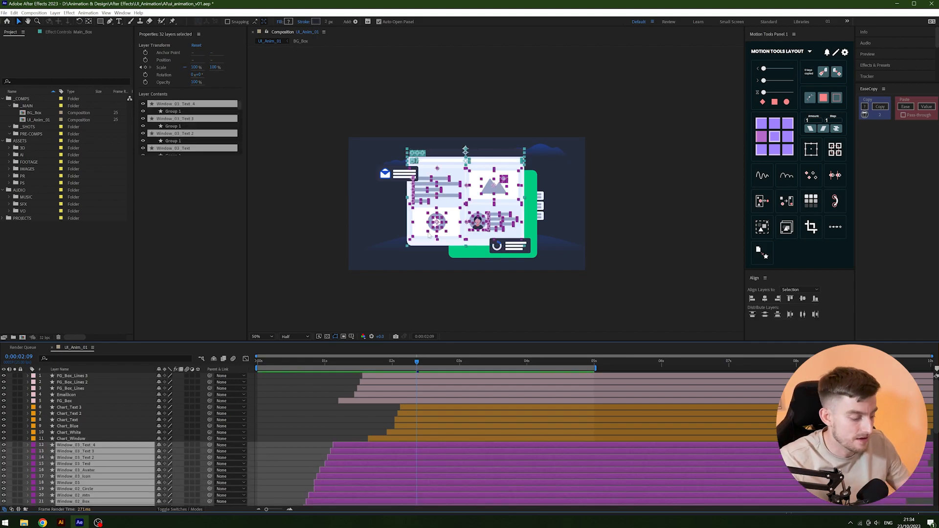
key(ctrl+shift+c)
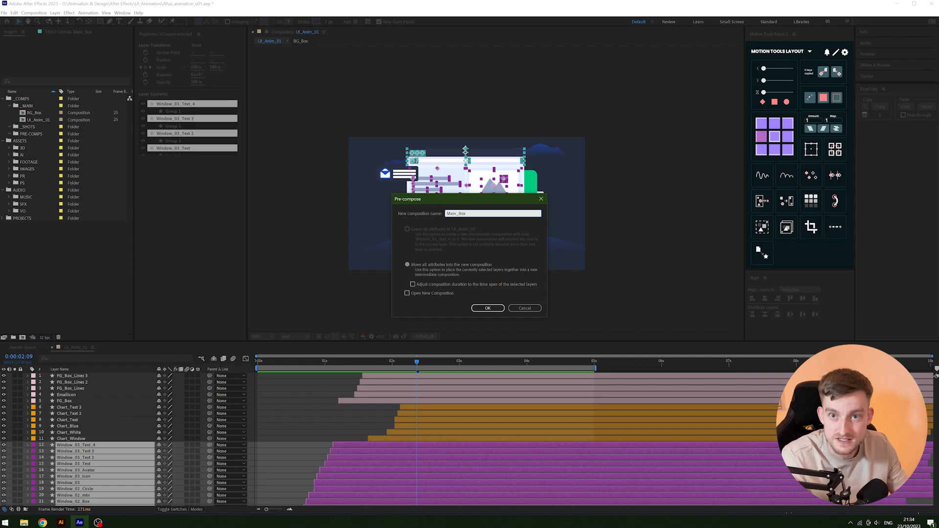
key(Return)
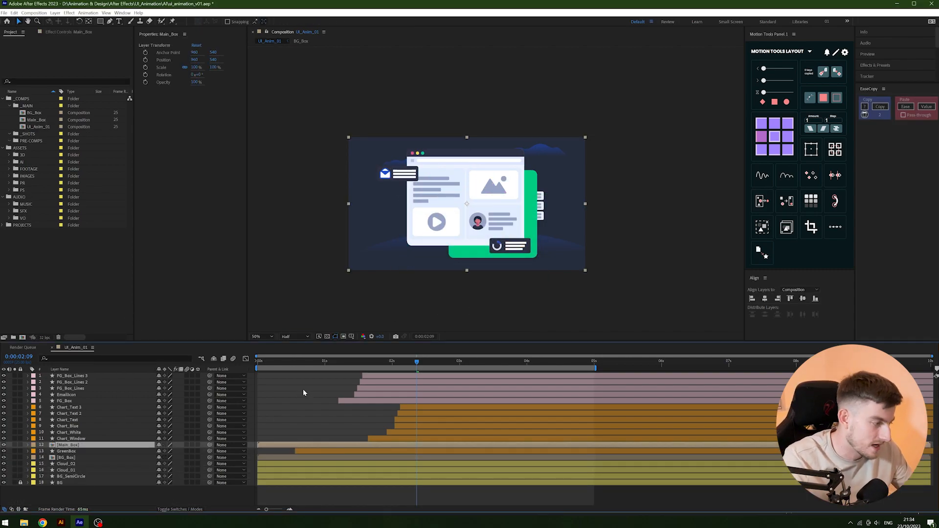
Pre-compose the layers from Chart_Window up to Chart_Text 3 into a composition named Chart_Box.
click(107, 439)
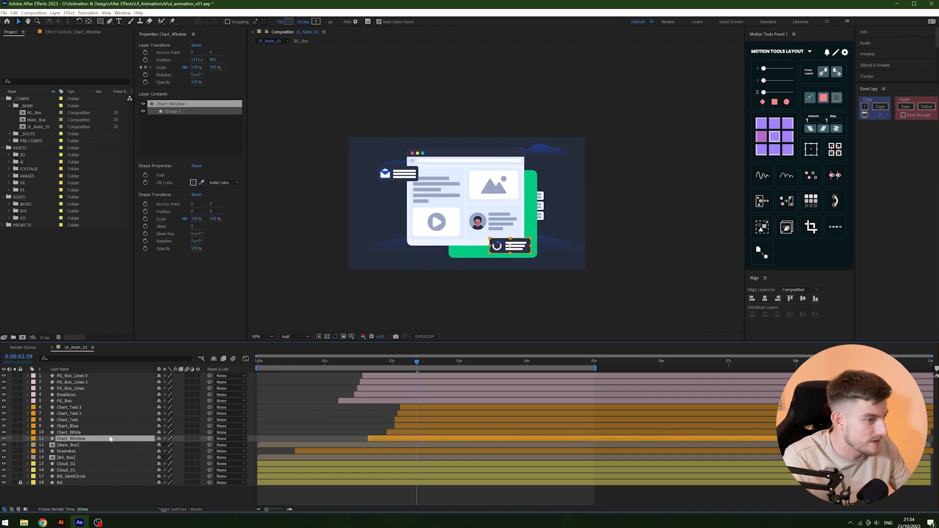
shift+click(77, 407)
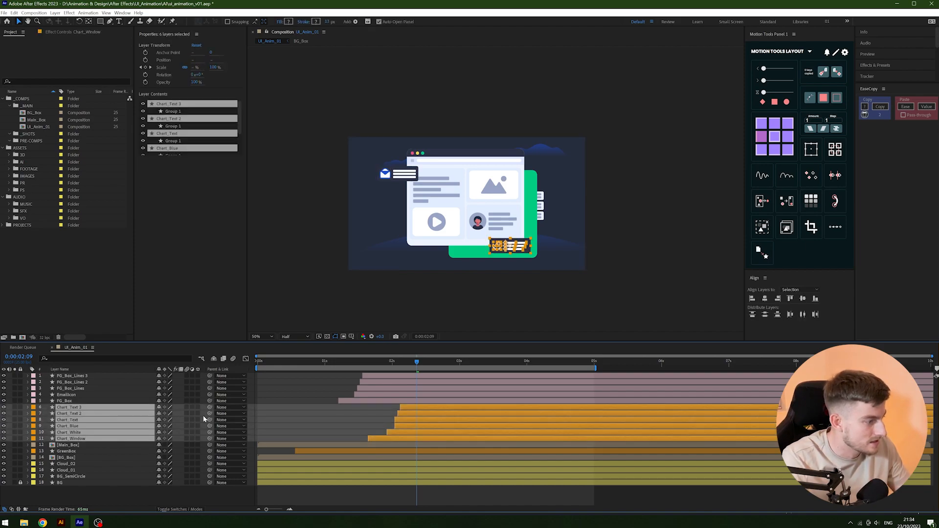
key(ctrl+shift+c)
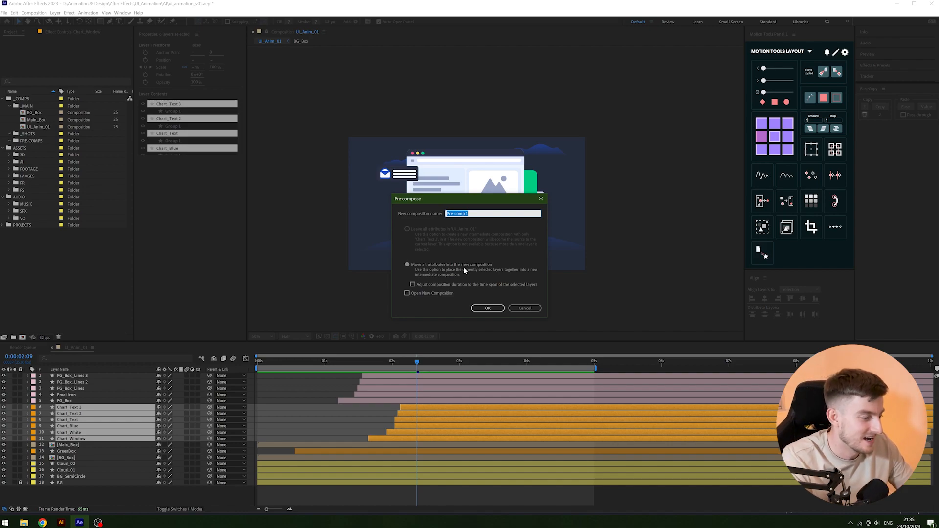
text(Chart_Box)
key(Return)
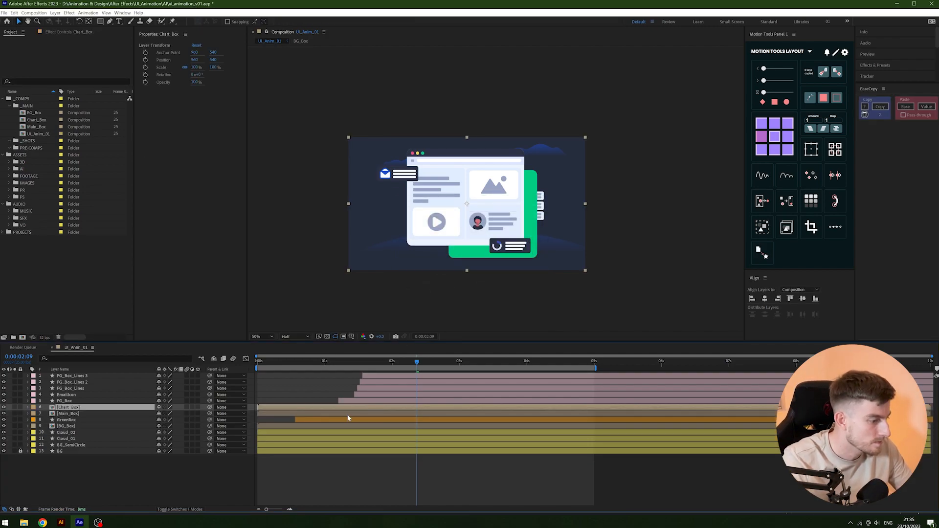
Pre-compose the layers from FG_Box up to FG_Box_Lines 3 into a composition named FG_Box and clear the selection.
click(68, 401)
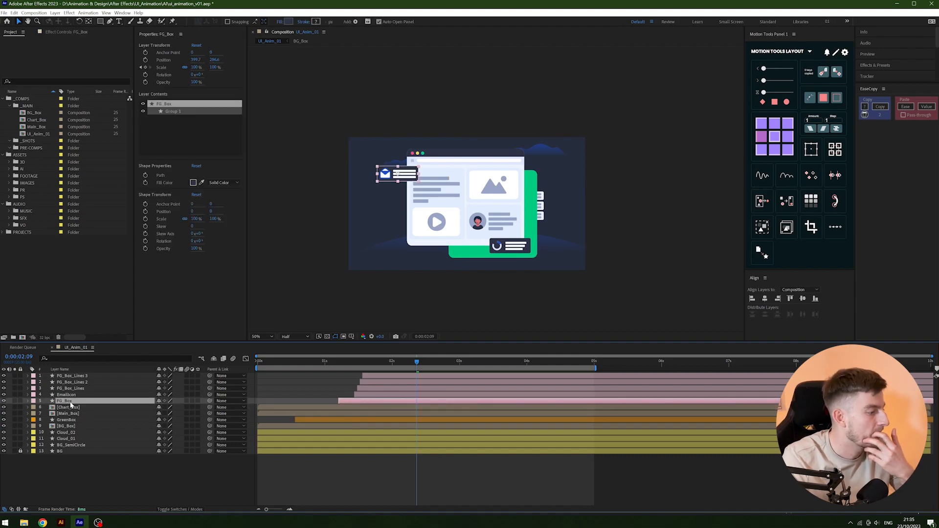
shift+click(80, 377)
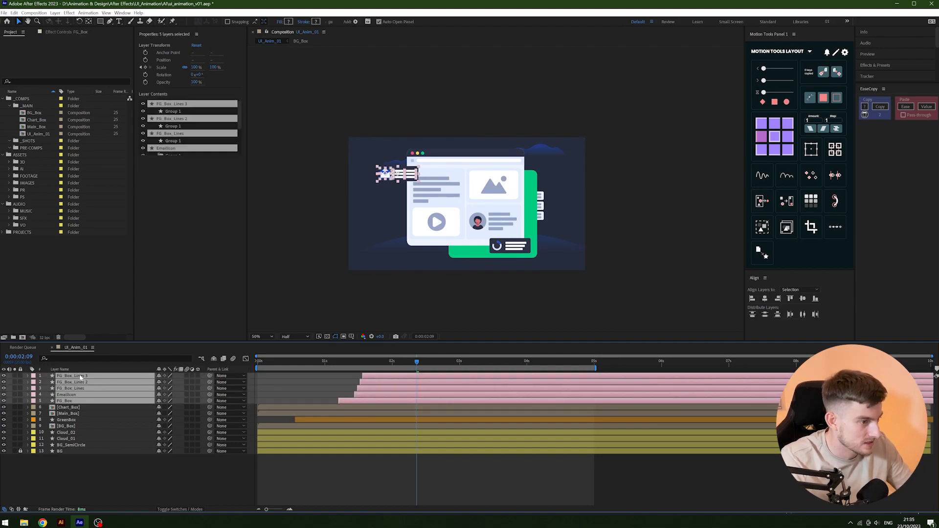
key(ctrl+shift+c)
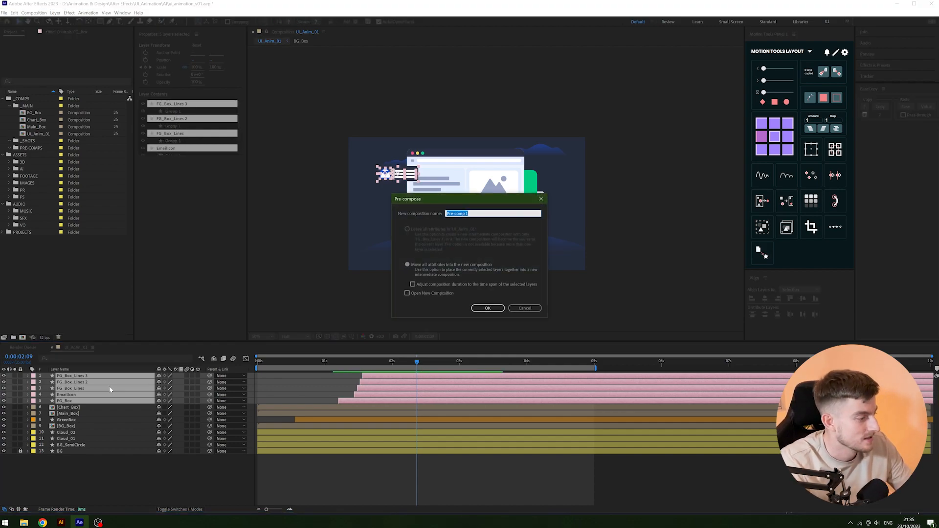
text(FG_Bo)
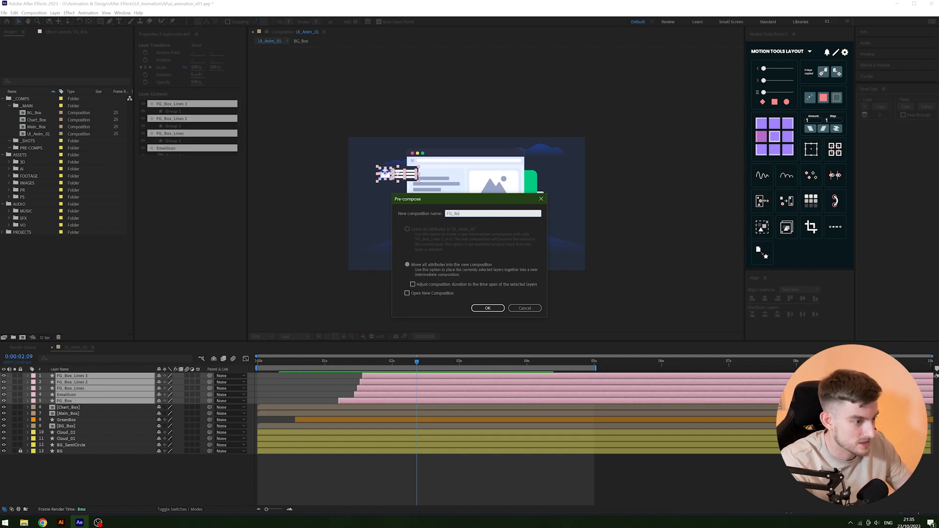
text(x)
key(Return)
click(86, 380)
click(113, 463)
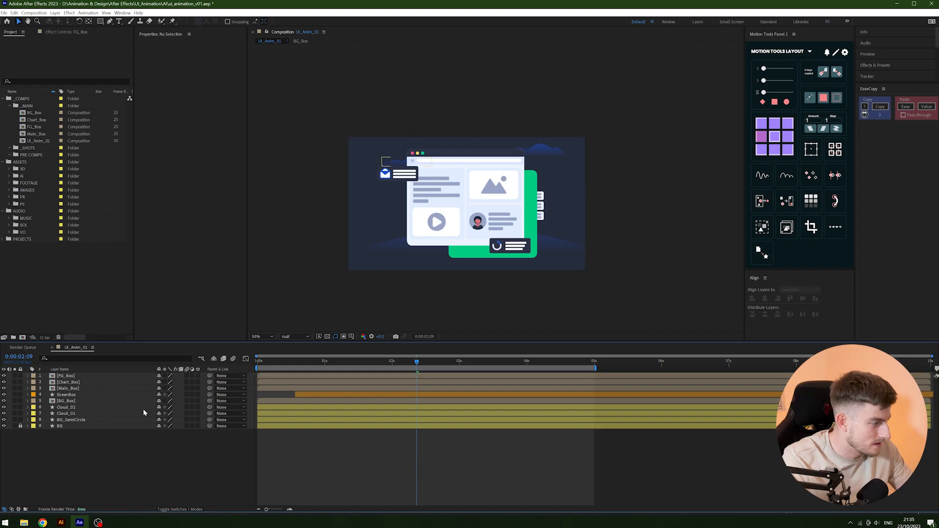
Lock the BG_SemiCircle layer so only the clouds and box layers above it stay editable.
click(73, 419)
click(133, 450)
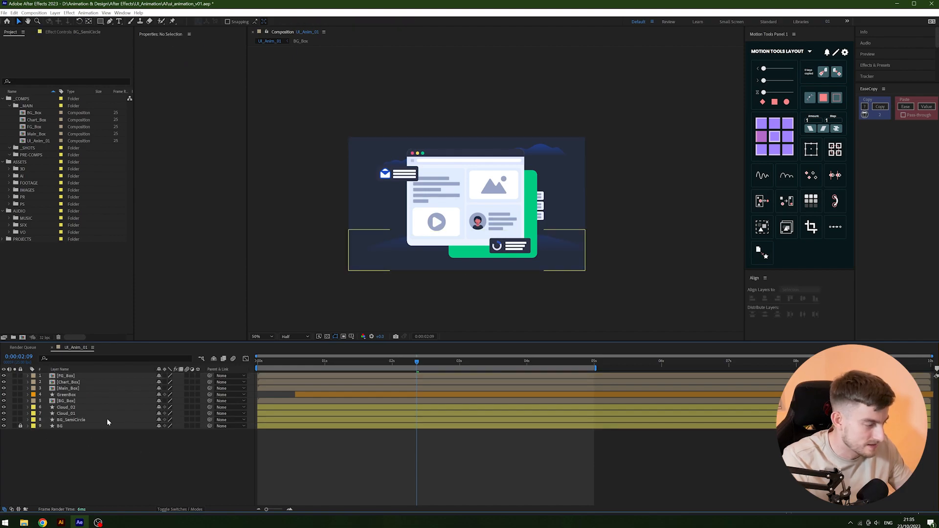
drag(20, 420, 21, 426)
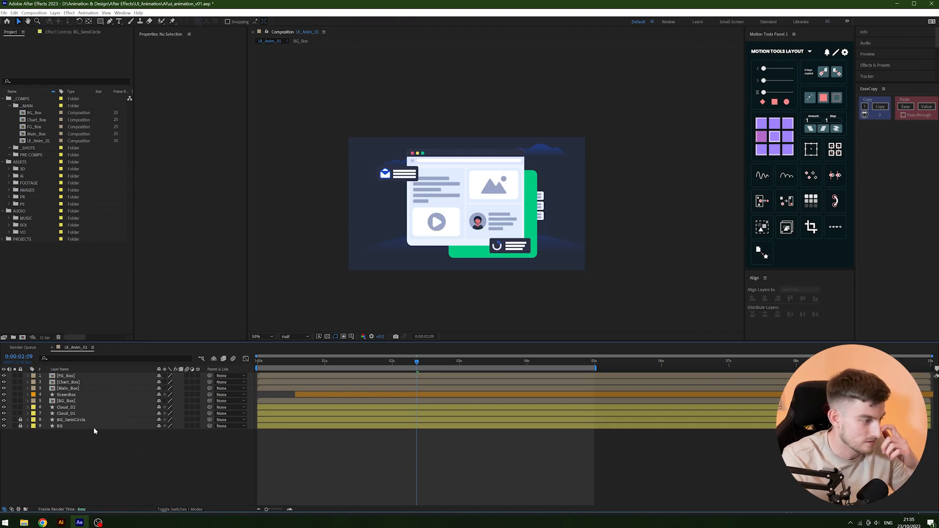
click(84, 413)
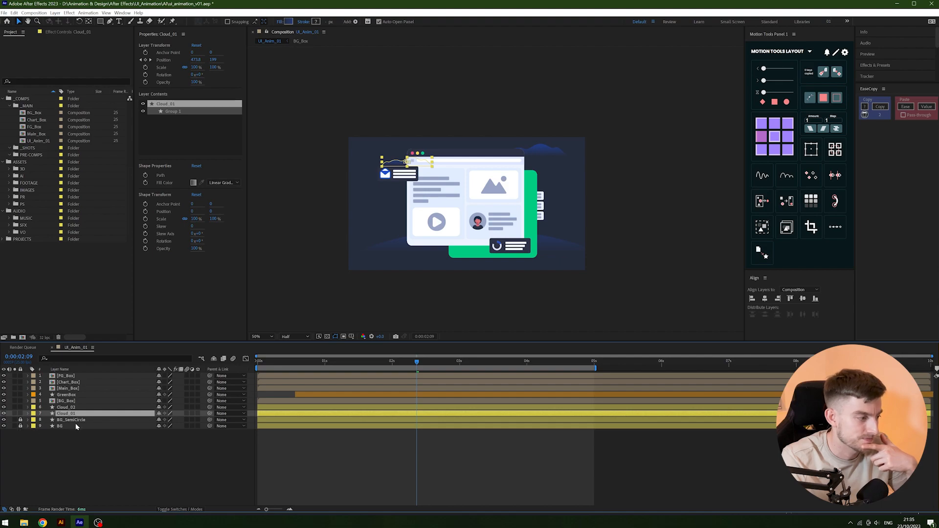
click(99, 450)
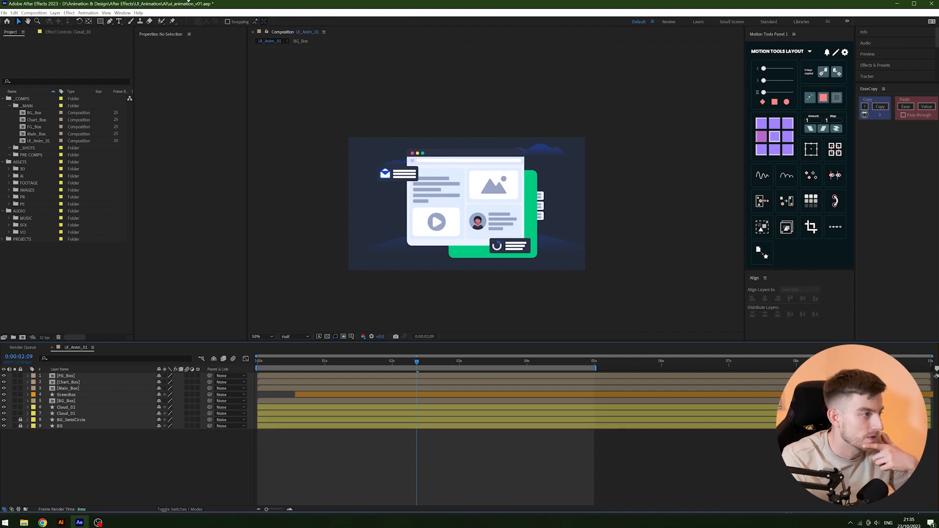
Open the Depth v1.0.2 script and set its layer spacing to 500.
click(122, 13)
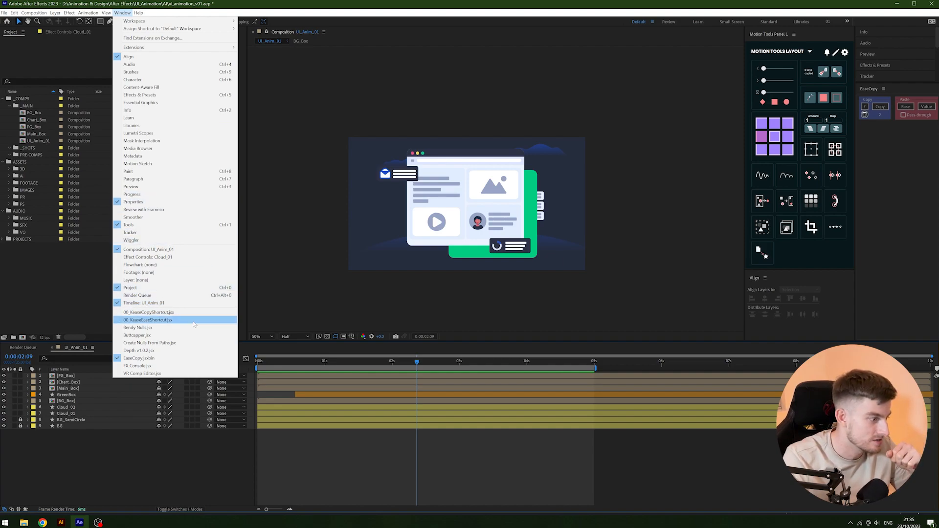
click(199, 344)
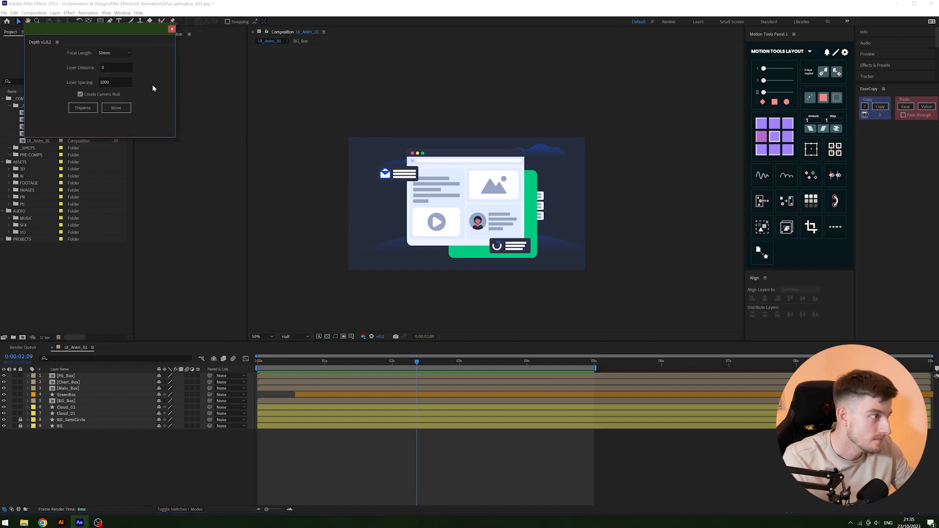
click(124, 83)
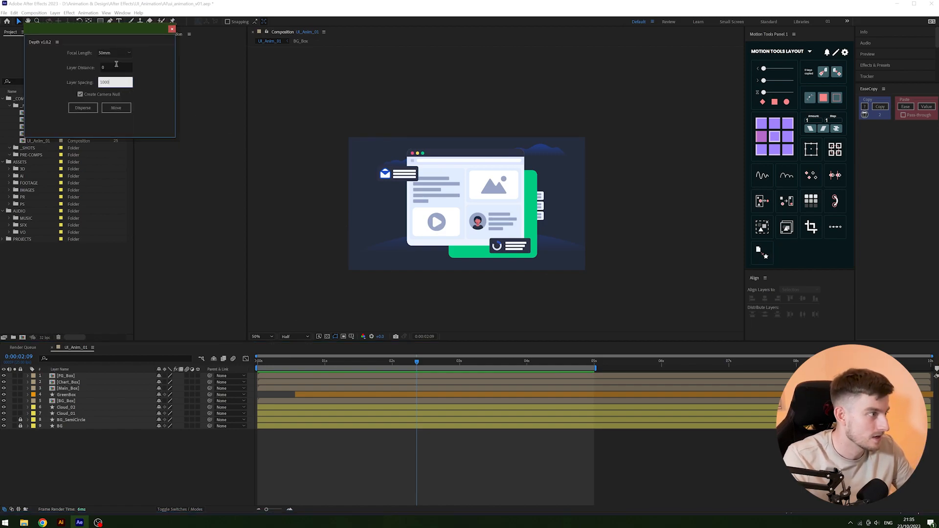
click(116, 66)
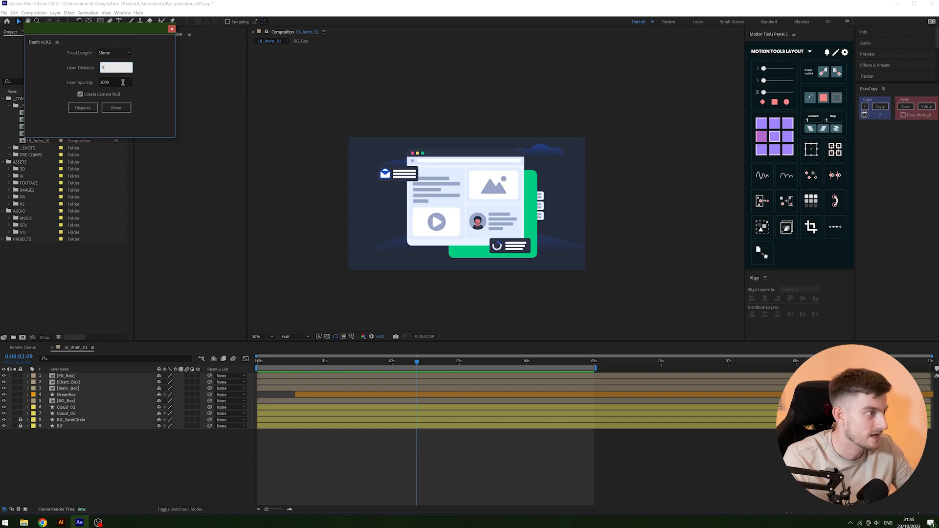
click(122, 82)
text(50)
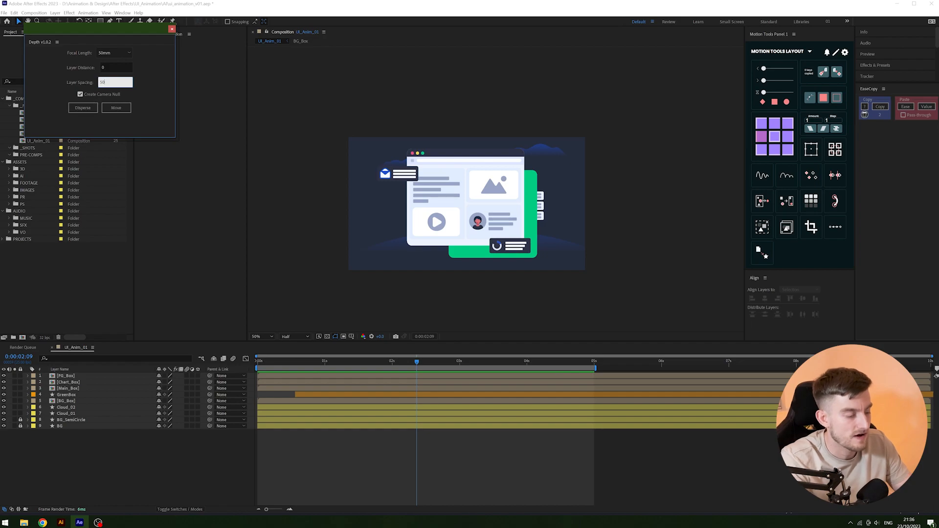
Disperse the layers from Cloud_01 up to FG_Box in 3D depth with a 50mm camera and a camera null.
click(510, 239)
click(68, 414)
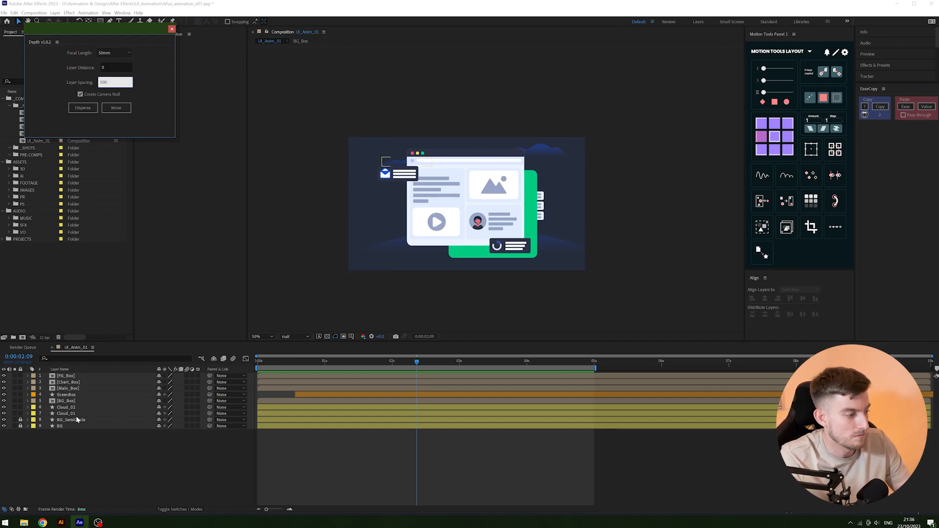
shift+click(70, 377)
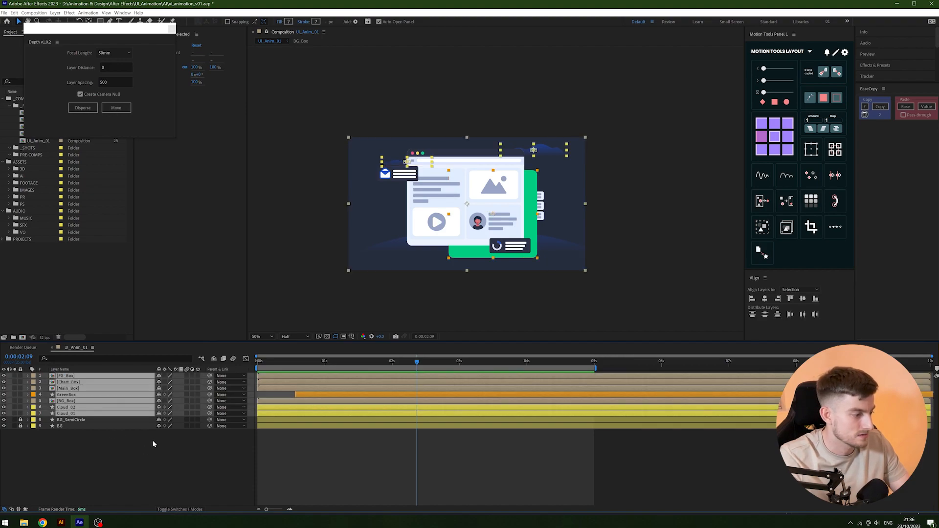
click(84, 108)
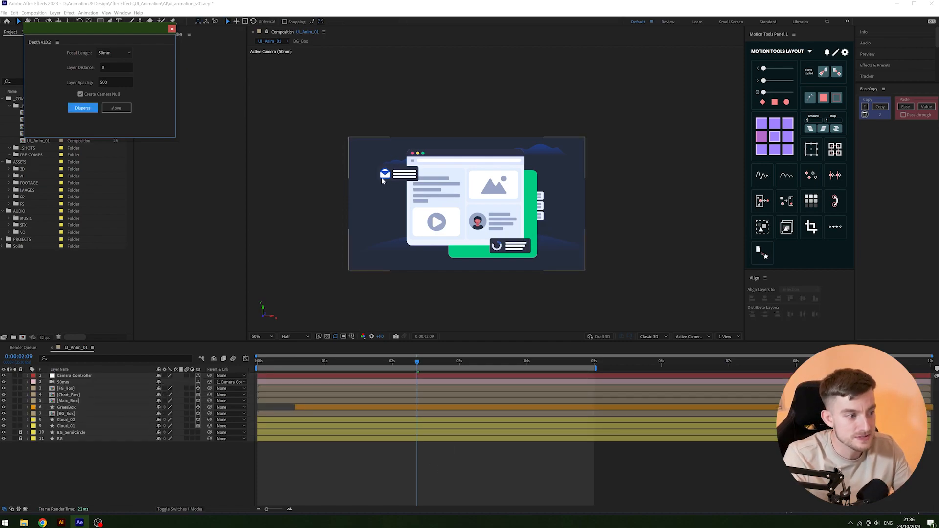
Examine the position values of each dispersed layer from FG_Box down to Cloud_01.
click(81, 388)
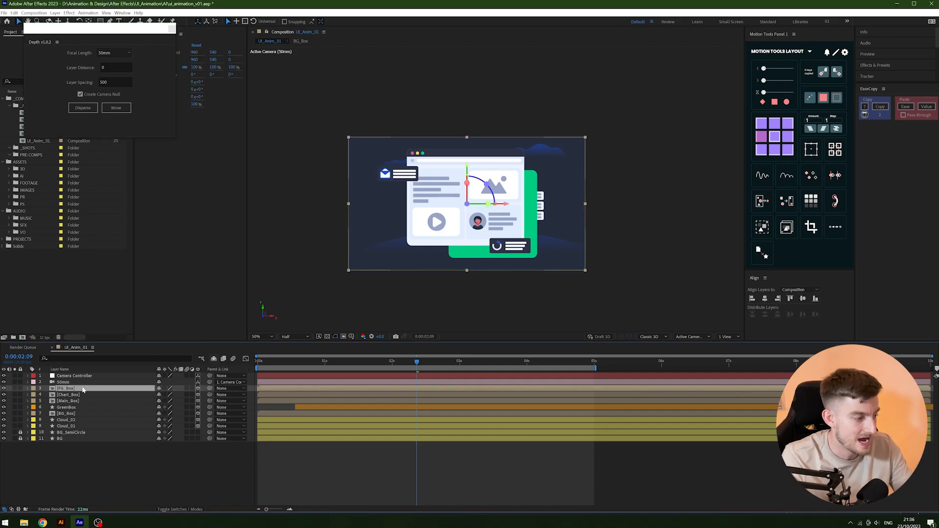
key(p)
click(81, 401)
key(p)
click(87, 414)
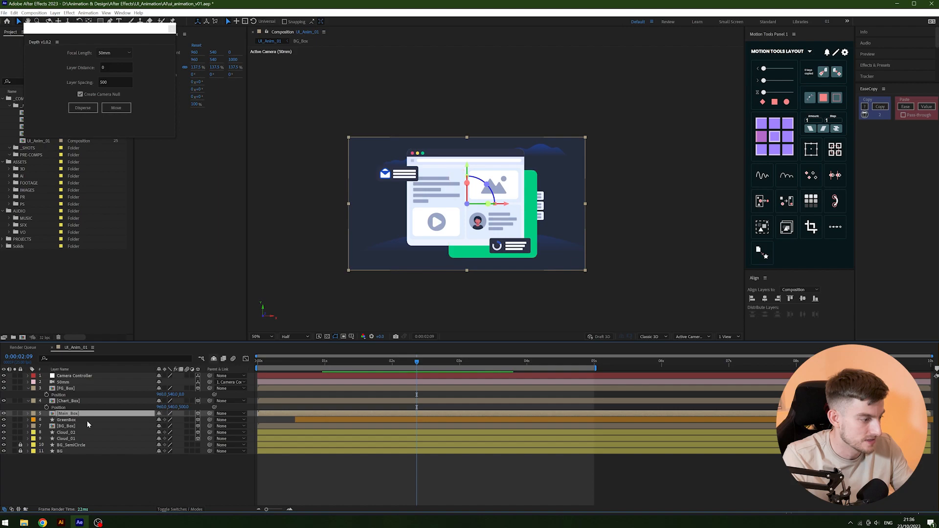
key(p)
click(87, 426)
key(p)
click(86, 439)
key(p)
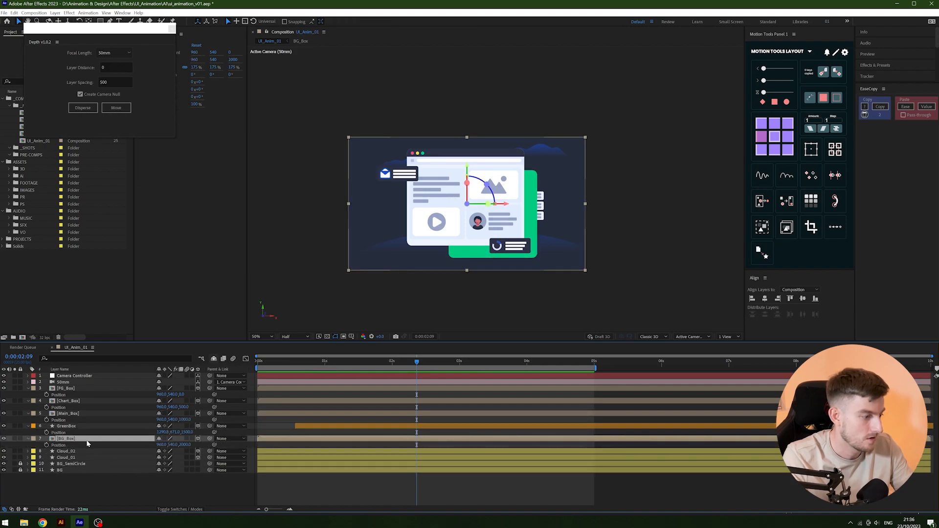
click(88, 451)
key(p)
click(86, 464)
key(p)
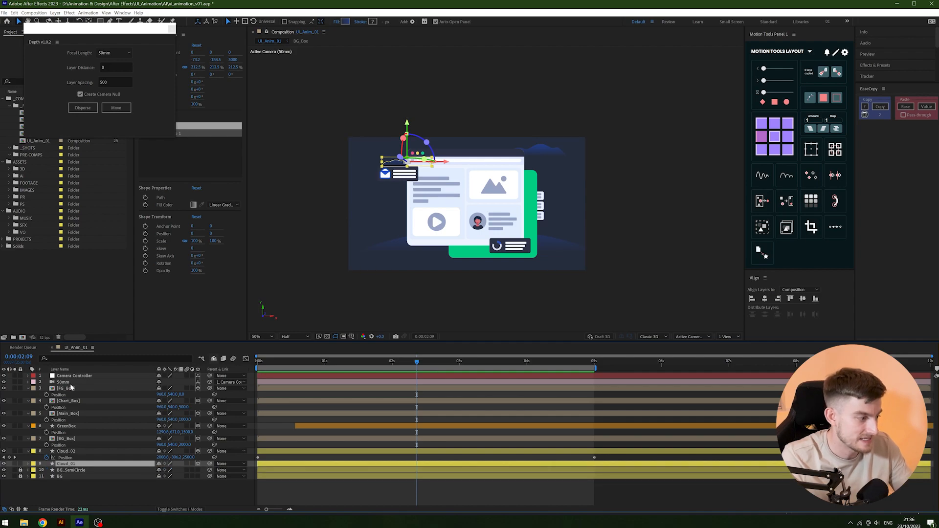
Show only the keyframed properties on the layers from FG_Box to Cloud_01 and reveal the Camera Controller's position.
click(68, 388)
shift+click(70, 465)
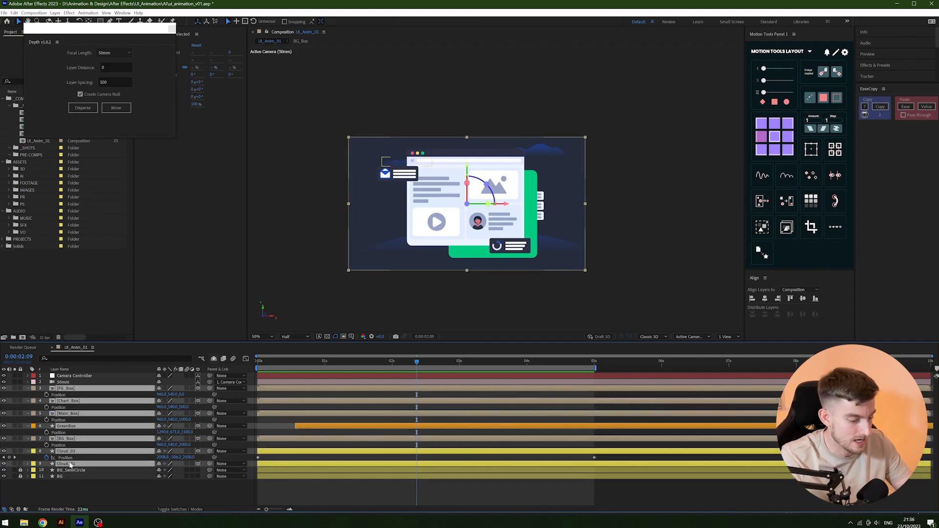
key(u)
click(130, 479)
click(74, 376)
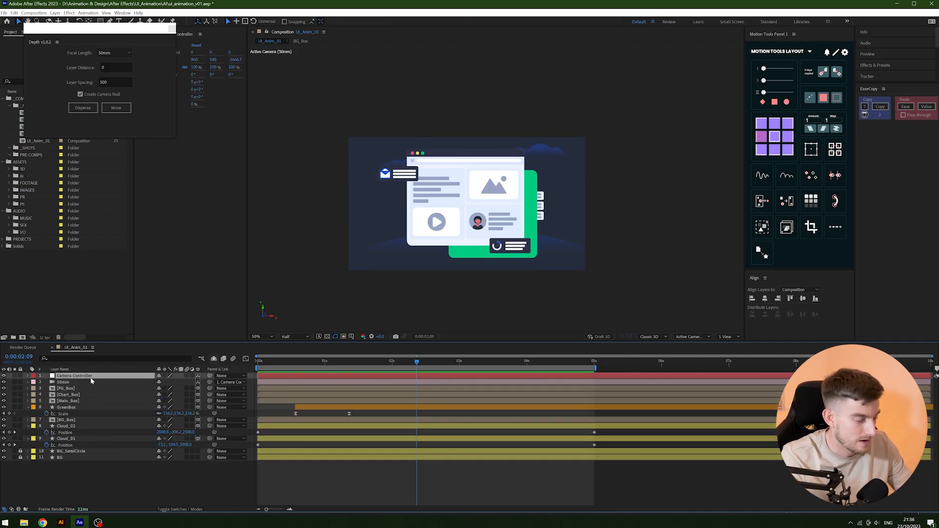
key(alt+shift+p)
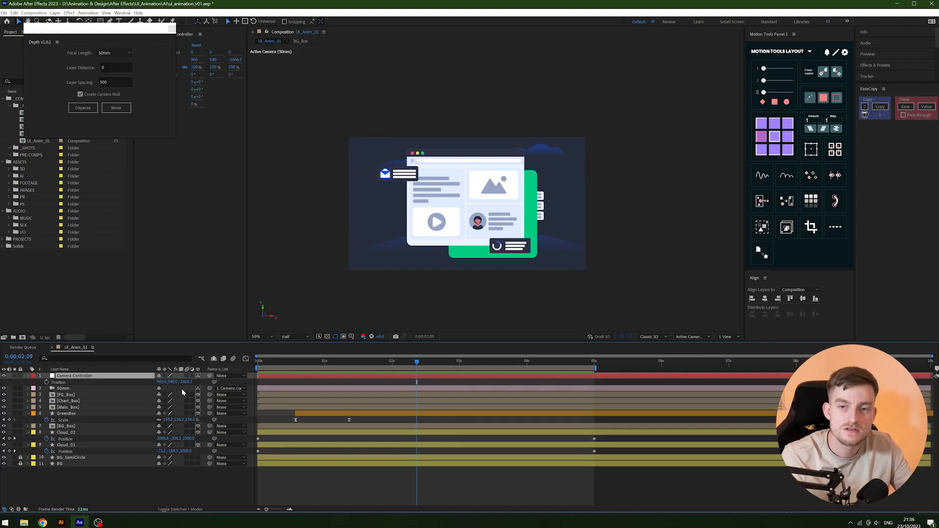
Try pushing the 50mm camera forward in Z, undo it, and reveal the camera's rotation properties.
click(88, 389)
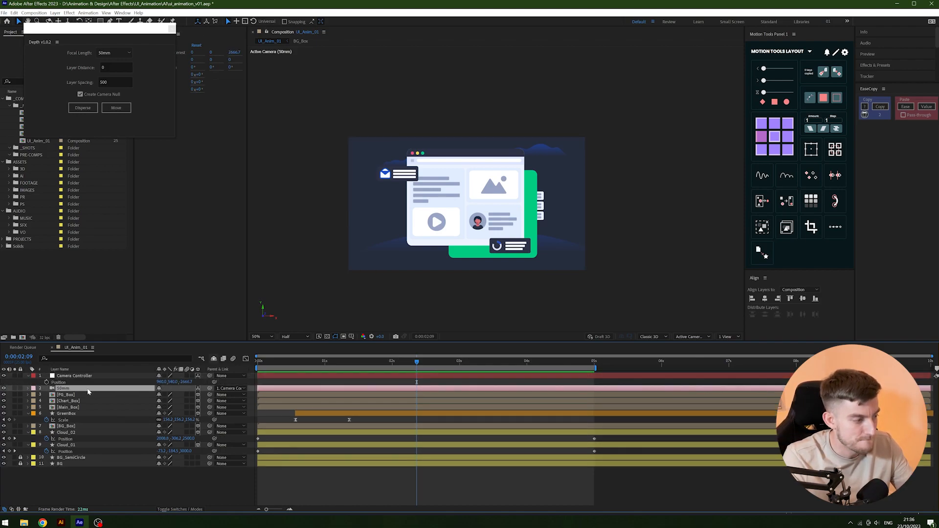
key(p)
drag(173, 395, 217, 394)
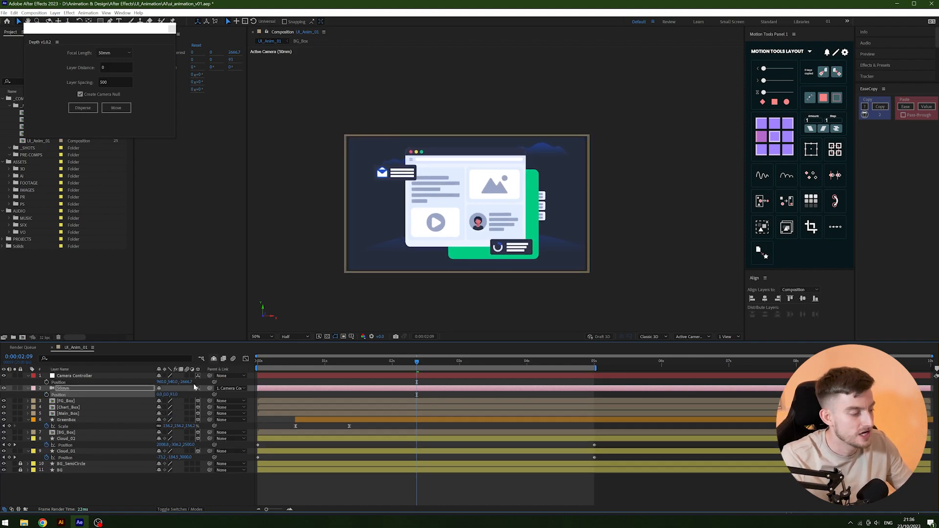
key(ctrl+z)
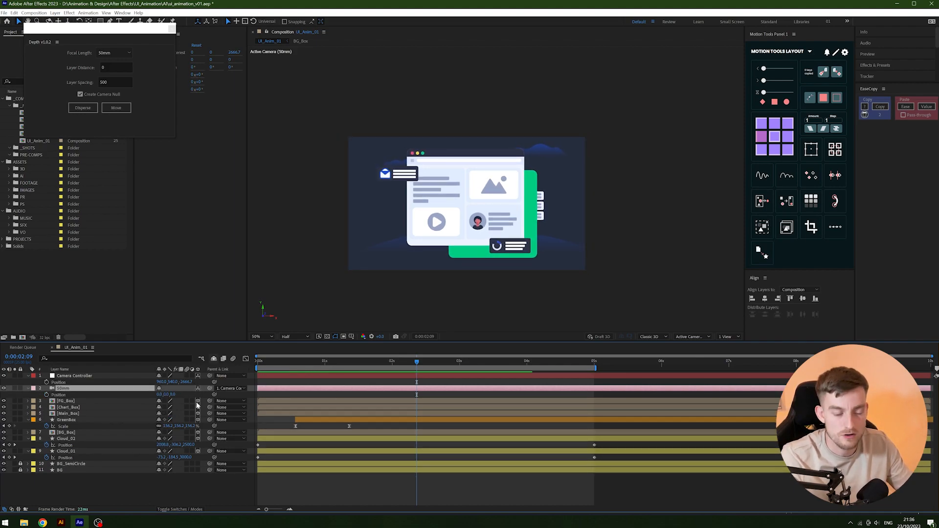
key(r)
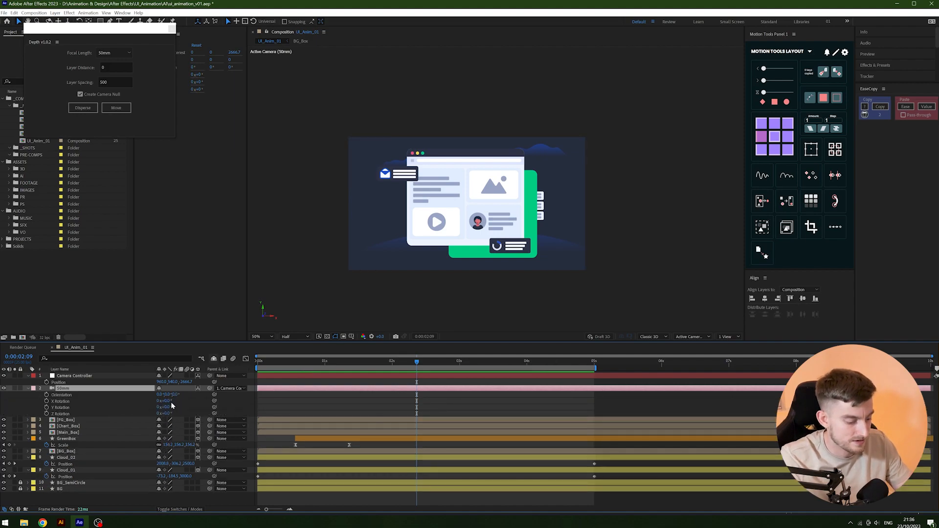
Animate the 50mm camera's Y position from 1173 at the start of the timeline to 0 at 0:00:01:00.
key(p)
drag(166, 395, 541, 367)
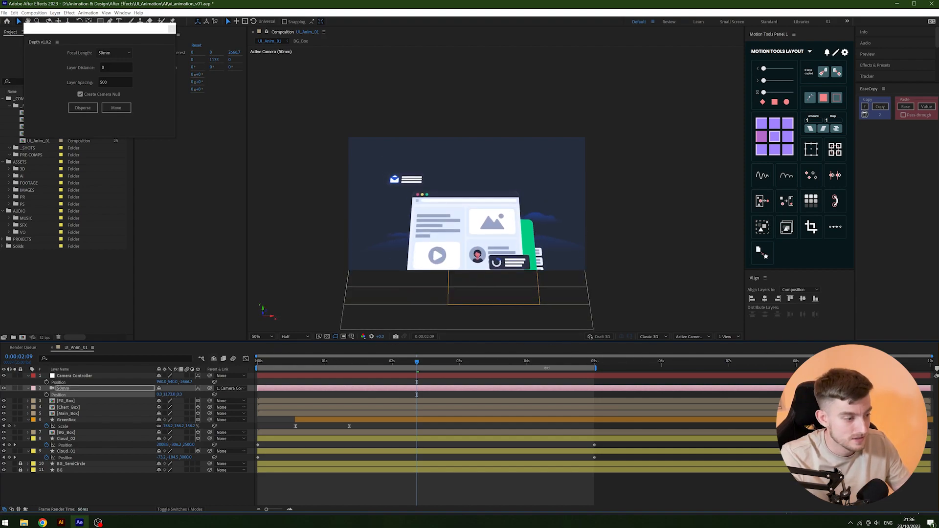
key(Home)
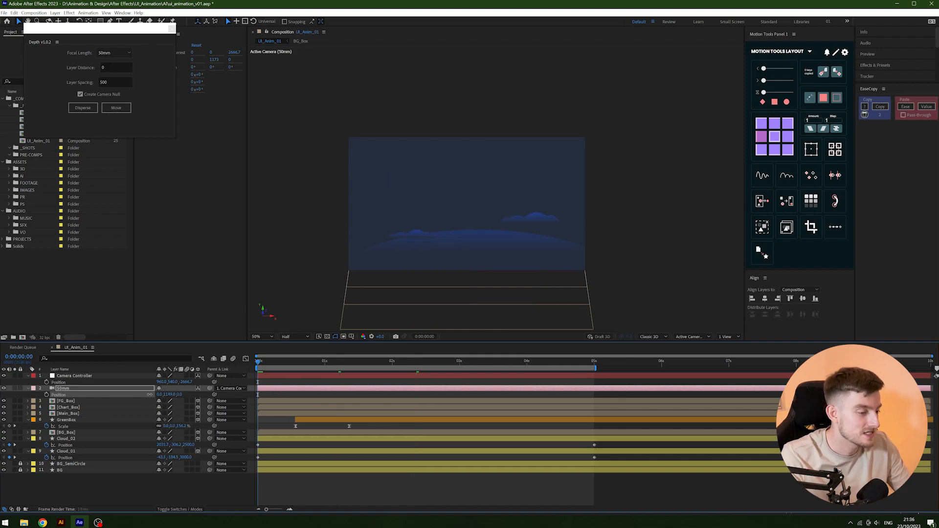
click(333, 364)
drag(342, 367, 251, 374)
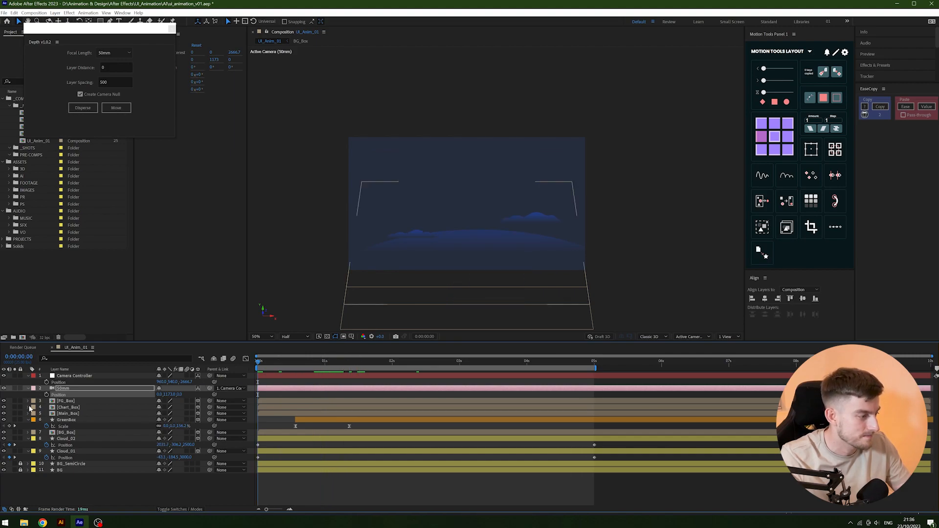
click(325, 364)
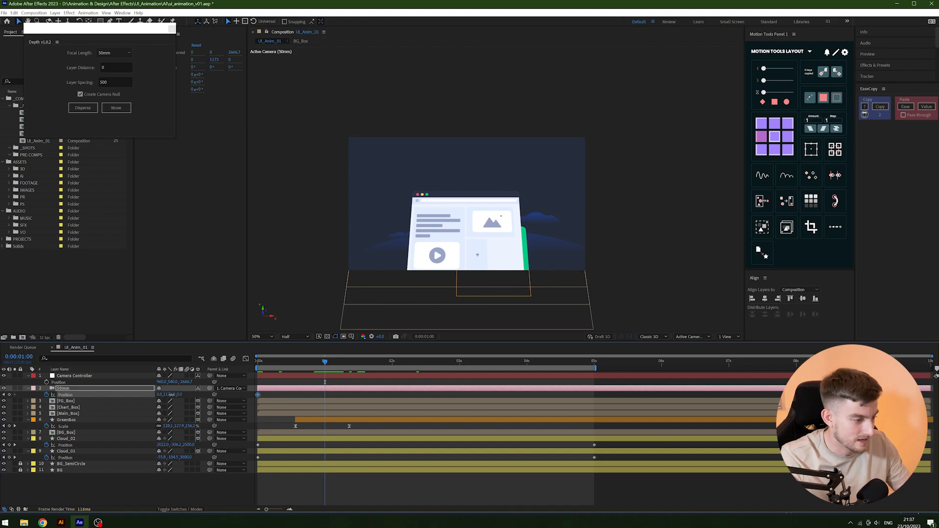
text(0)
key(Return)
Copy the easing of GreenBox's scale keyframes and paste it onto the 50mm camera's position keyframes.
drag(347, 394, 267, 400)
click(908, 107)
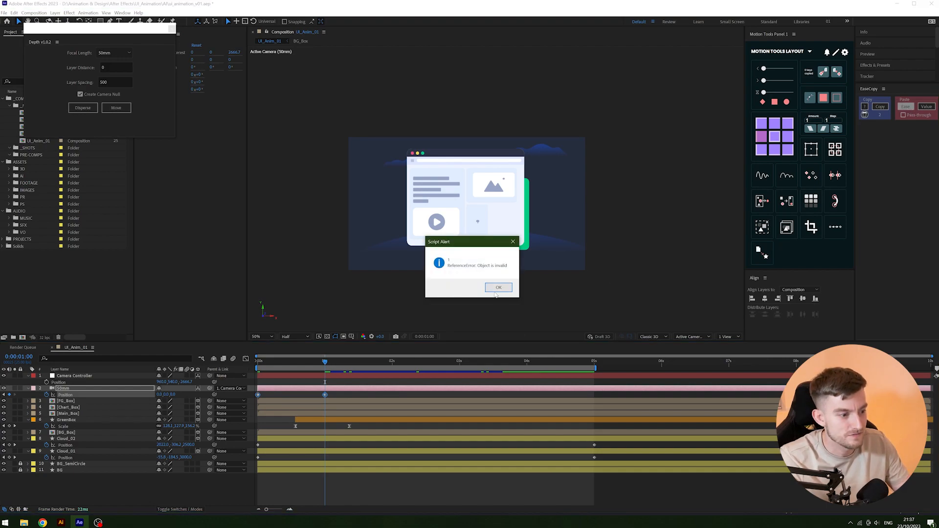
click(498, 287)
drag(382, 424, 277, 437)
click(881, 107)
drag(351, 409, 215, 393)
click(904, 107)
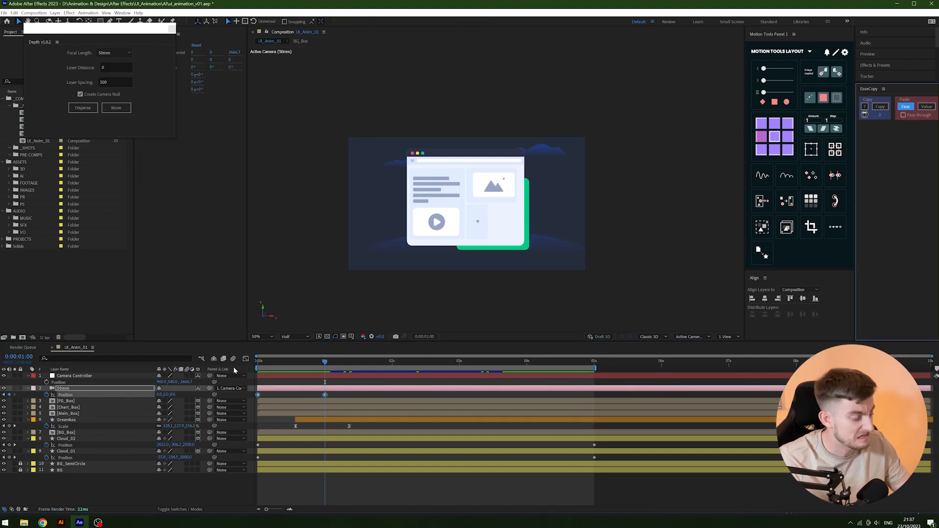
drag(332, 393, 253, 403)
click(905, 107)
Play back the eased camera move from the start of the timeline.
key(space)
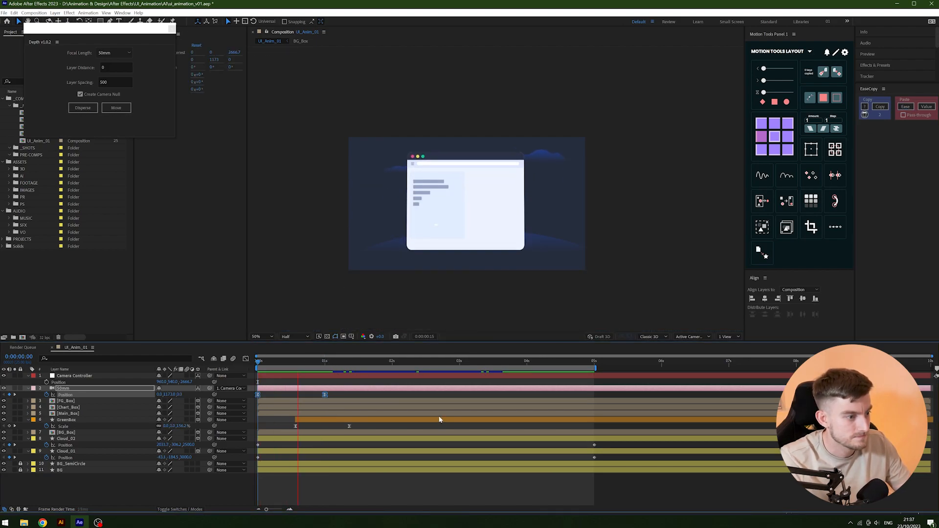
key(space)
drag(302, 363, 135, 390)
key(space)
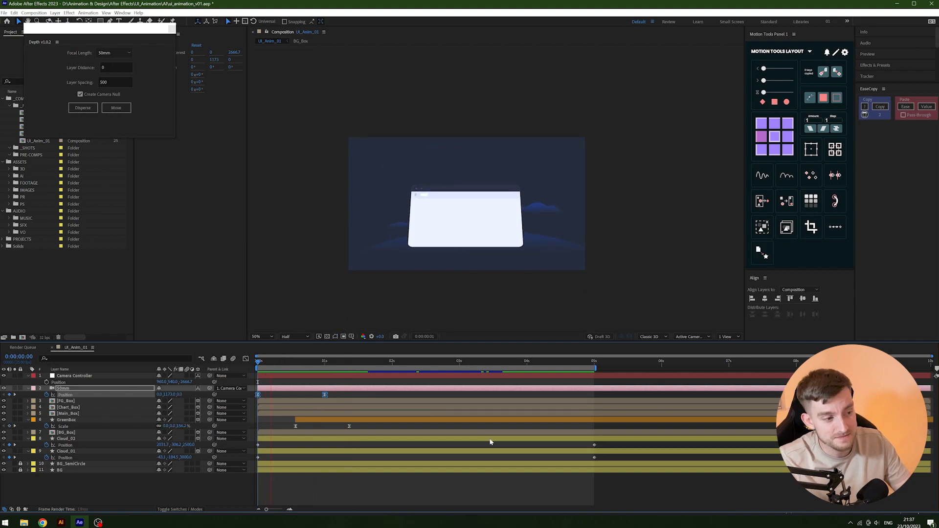
key(space)
key(space)
key(space)
Delete all position keyframes from the 50mm camera.
click(381, 395)
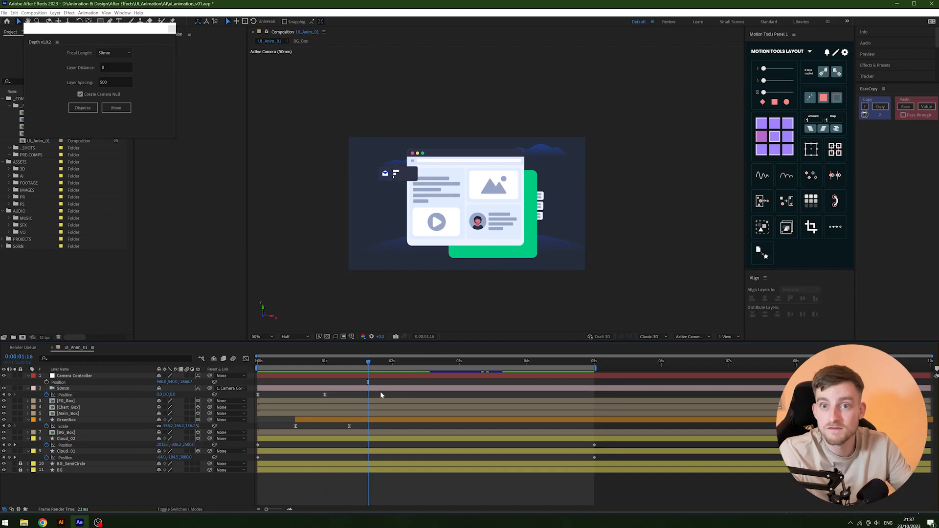
click(413, 361)
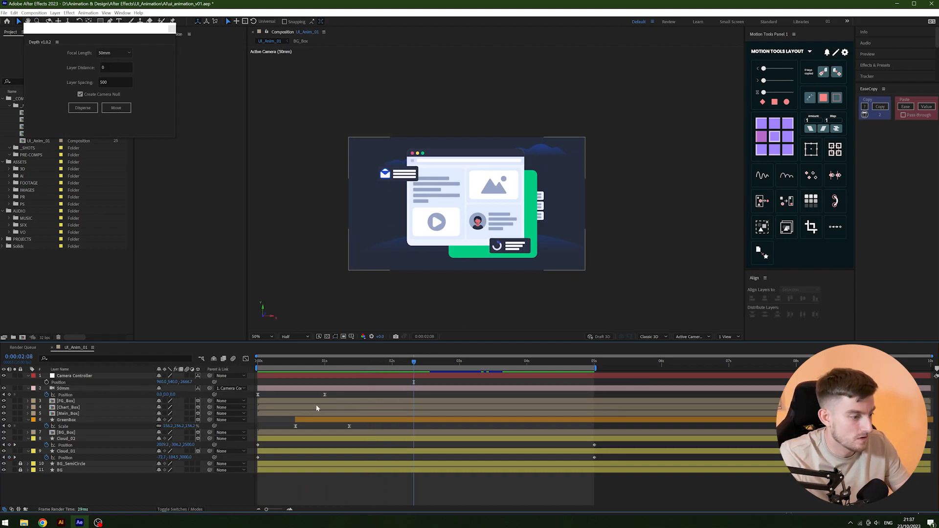
click(240, 395)
key(Delete)
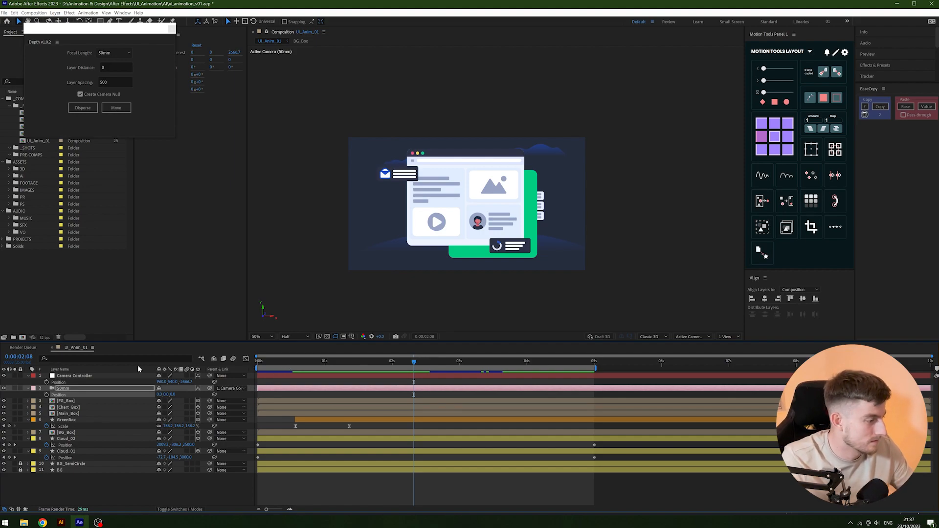
Keyframe Camera Controller's position at the start of the timeline and move the playhead to 0:00:05:00.
key(space)
drag(276, 365, 193, 388)
click(91, 376)
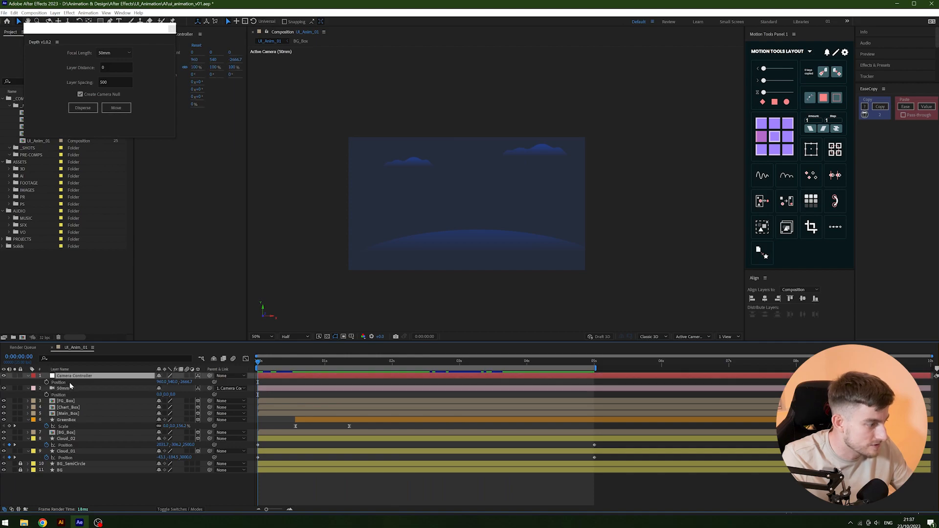
click(47, 382)
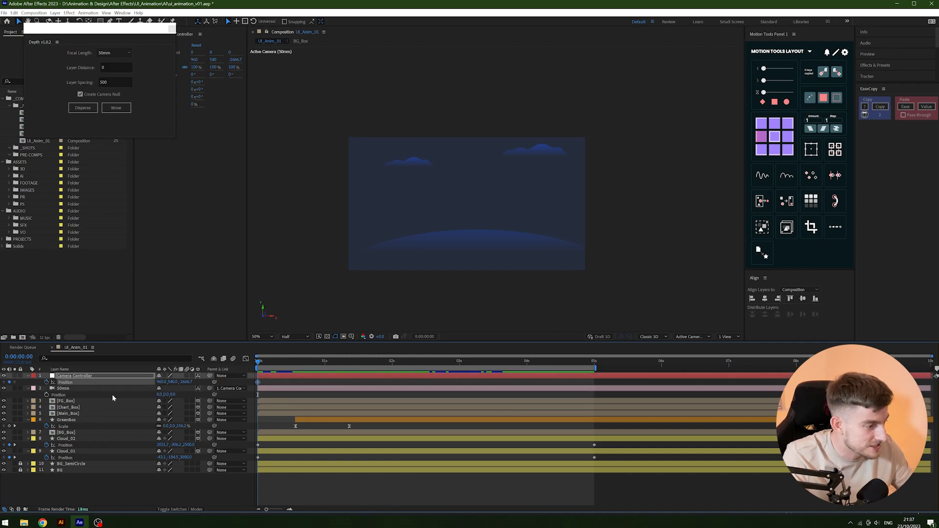
click(594, 364)
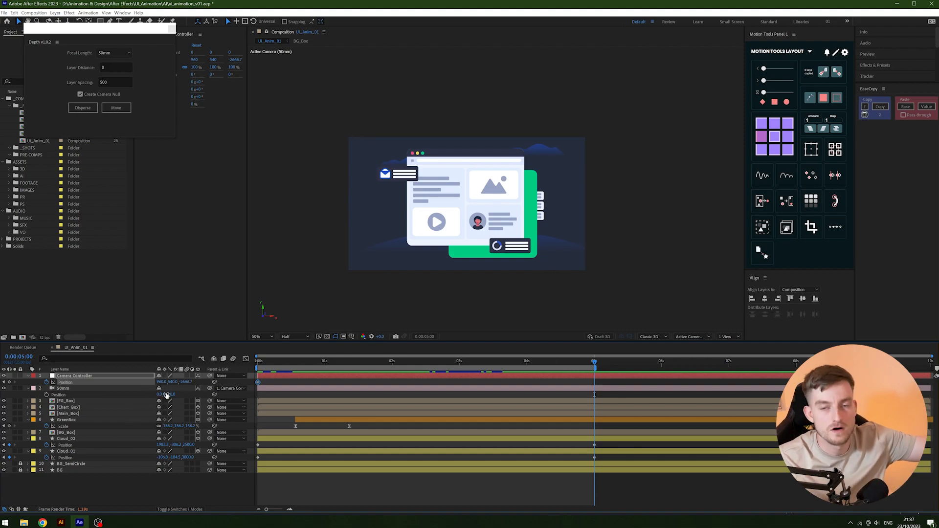
Try shifting the Y position of Camera Controller and of the 50mm camera at 0:00:05:00, undoing each change.
drag(175, 384, 345, 378)
key(ctrl+z)
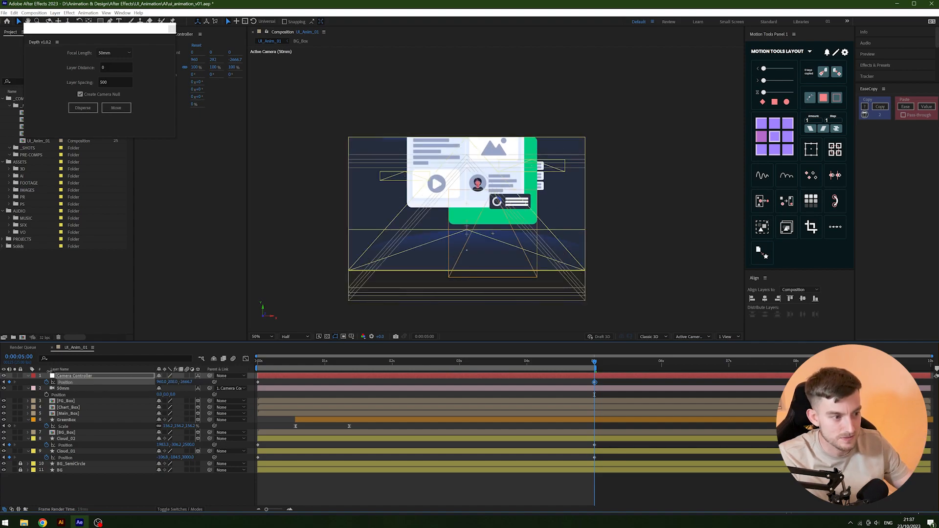
drag(166, 394, 214, 394)
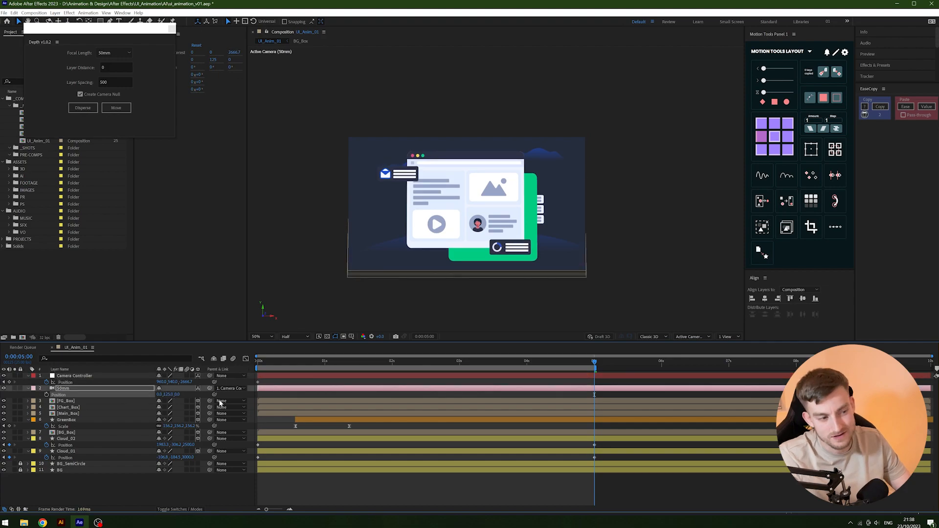
key(ctrl+z)
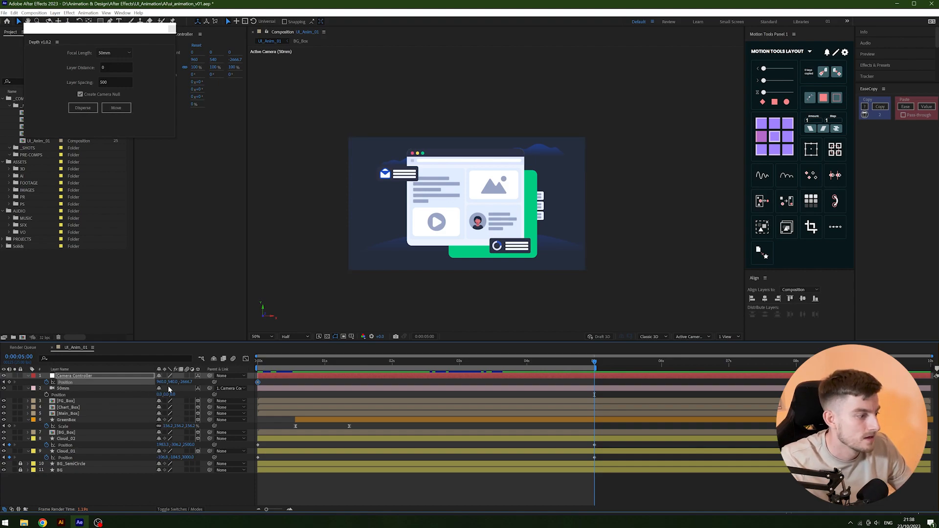
Set Camera Controller's Z position to -2500 at 0:00:05:00.
drag(186, 381, 654, 357)
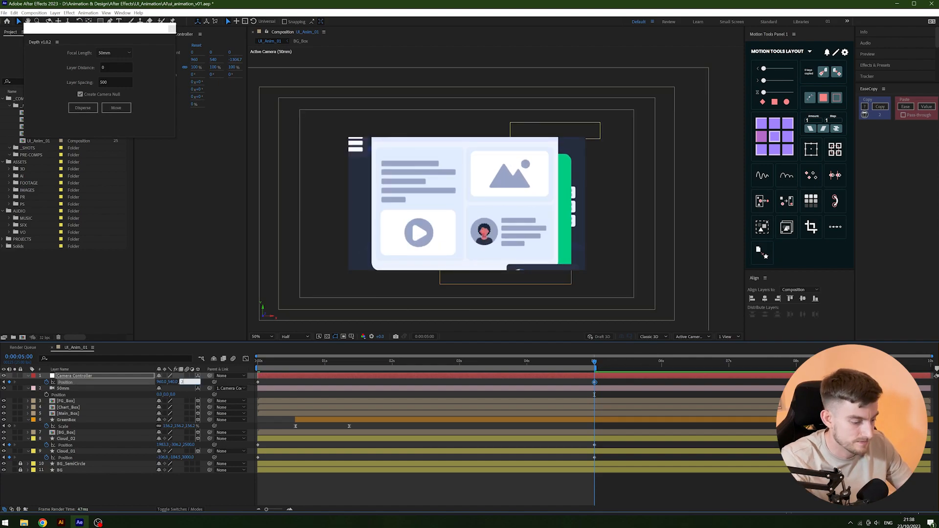
key(Return)
key(ctrl+z)
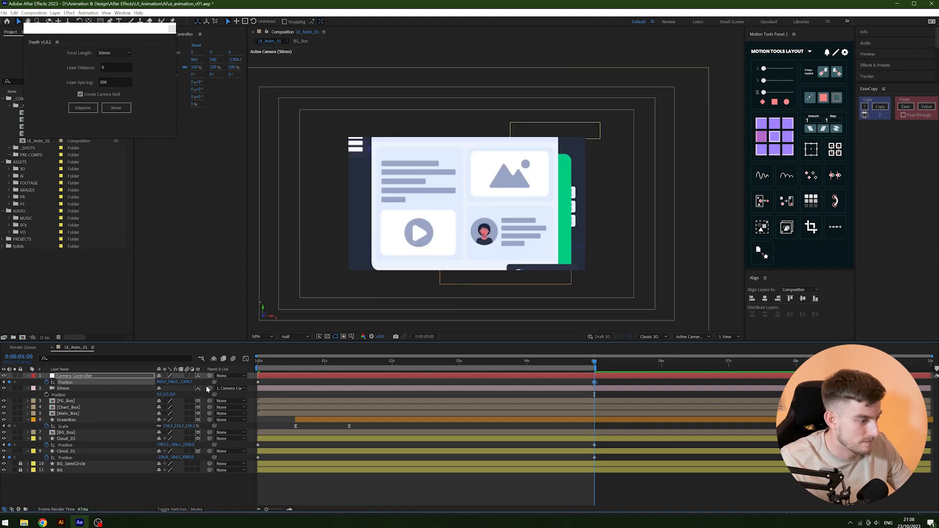
key(Return)
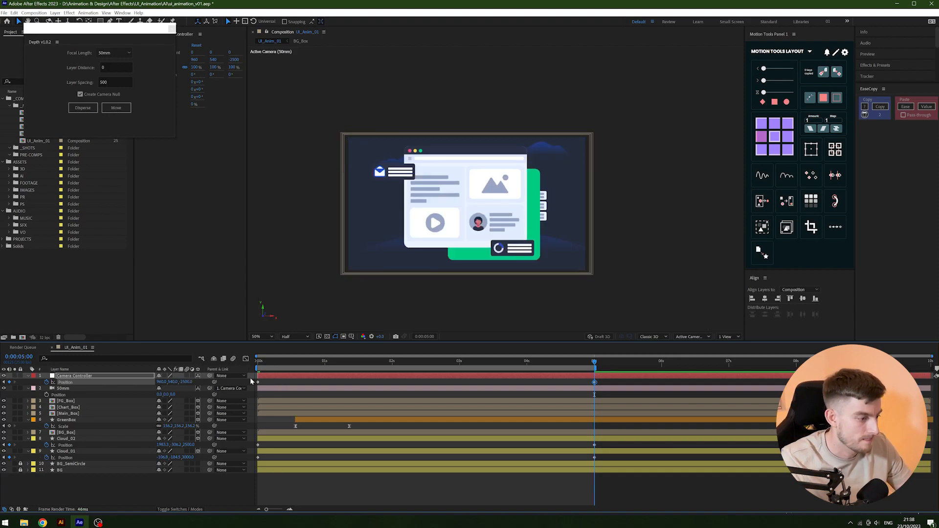
Play back the slow camera push-in from the start of the timeline, checking it up close and at full view.
drag(289, 360, 234, 369)
key(space)
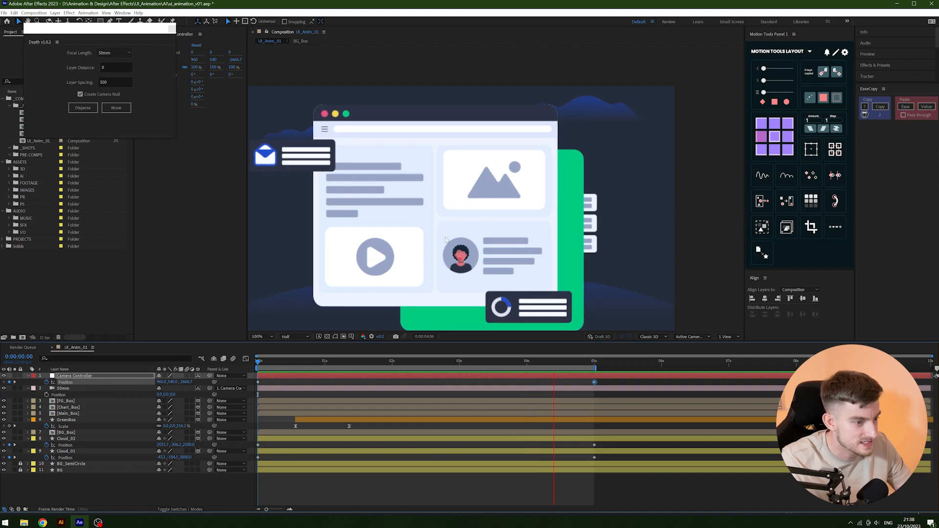
scroll(524, 249, down, 1)
key(space)
key(Home)
key(space)
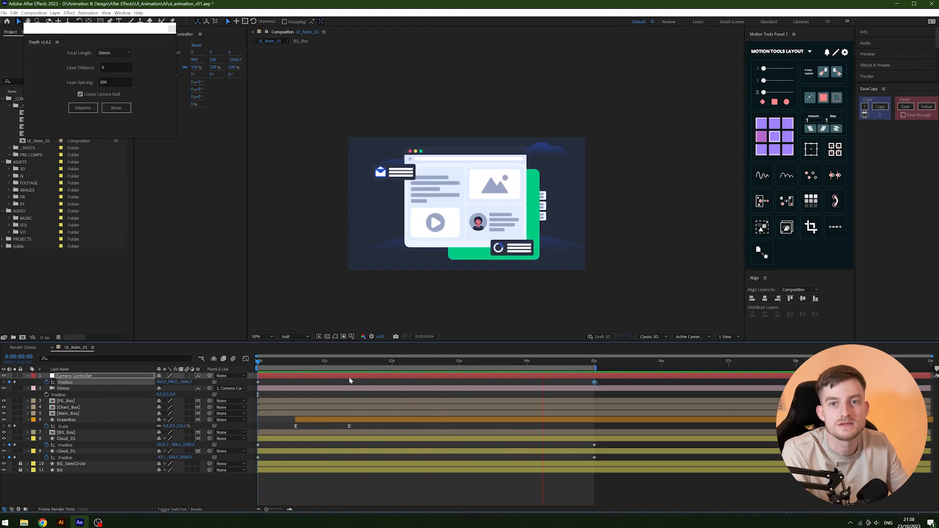
key(space)
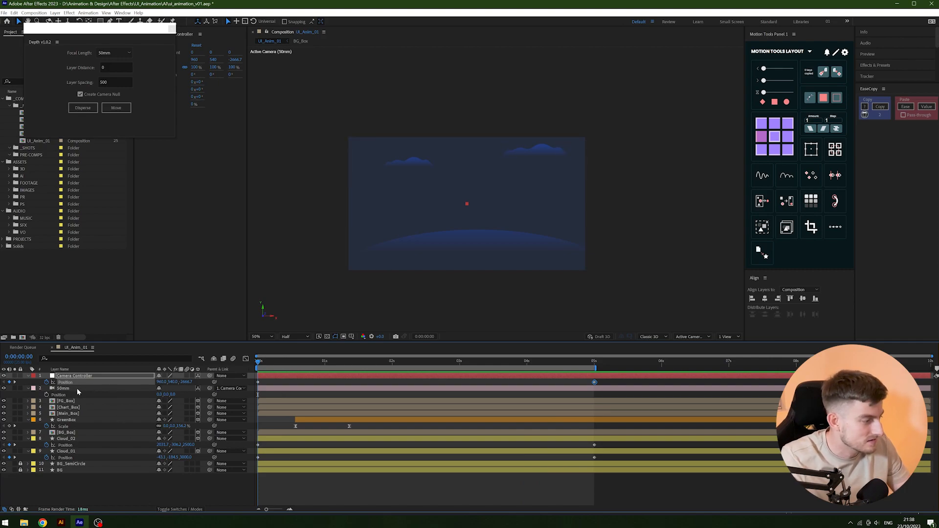
Try to disperse the layers from FG_Box to Cloud_01 using Depth with a layer spacing of 1000.
click(105, 84)
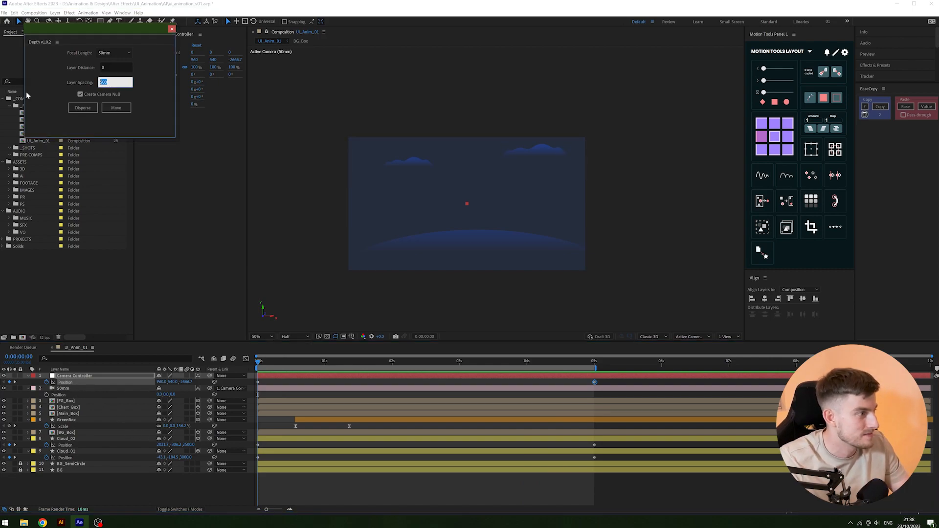
text(1000)
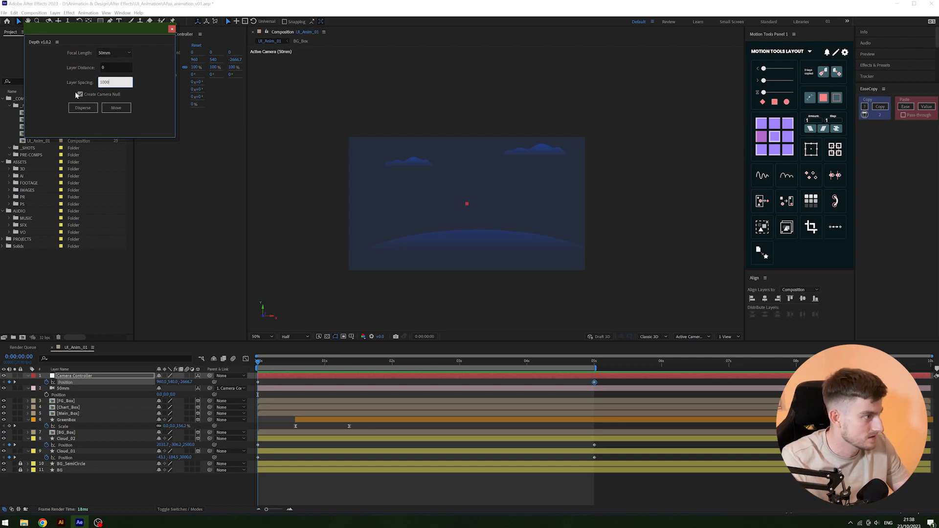
click(90, 401)
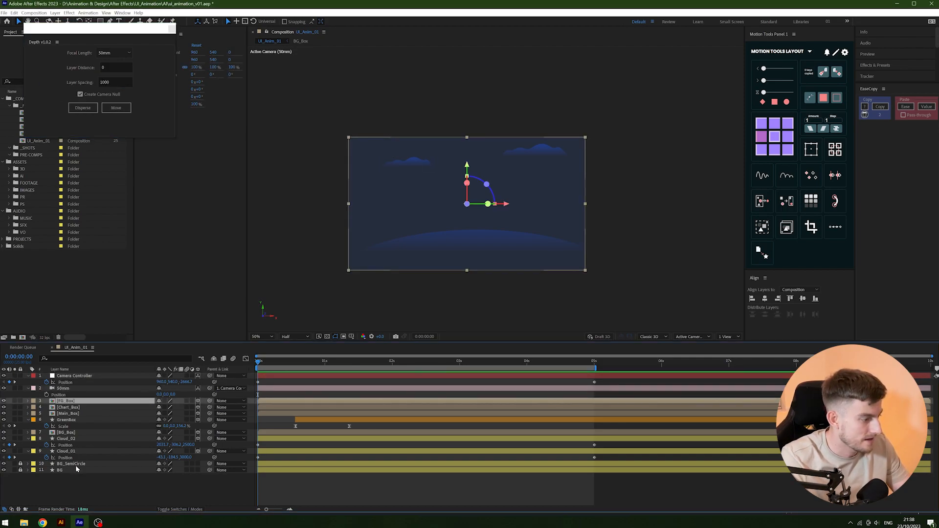
shift+click(76, 451)
click(112, 118)
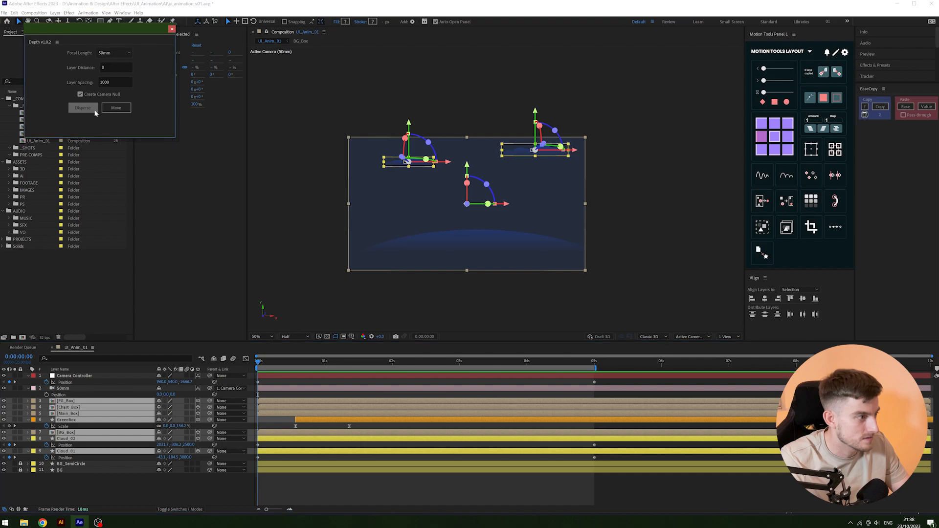
click(124, 112)
click(519, 288)
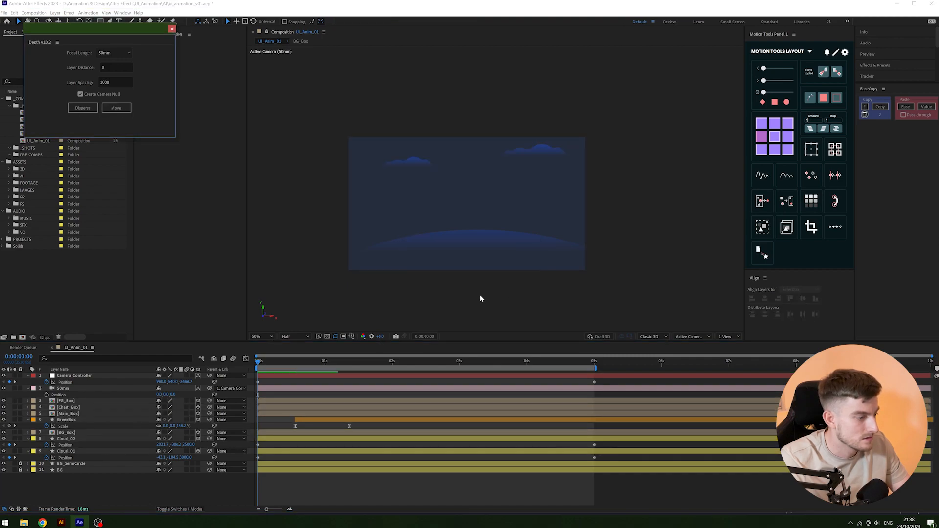
Try Depth's Move function on the layers from FG_Box to Cloud_01 at 0:00:03:07.
drag(350, 363, 478, 364)
click(116, 108)
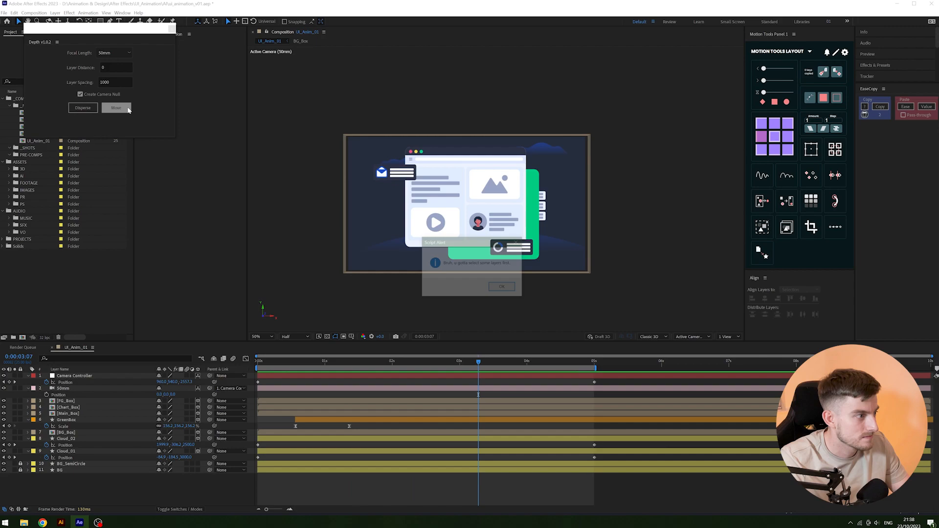
click(505, 289)
click(72, 401)
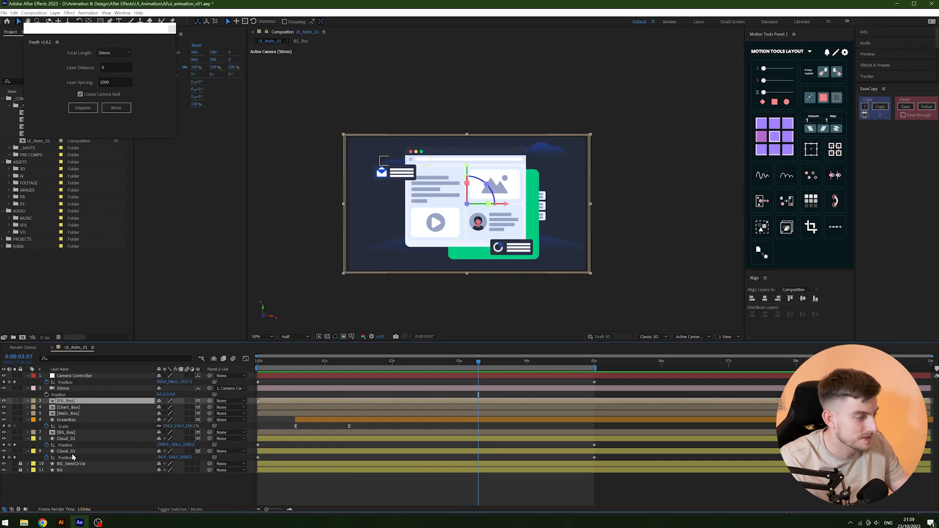
shift+click(68, 451)
click(116, 108)
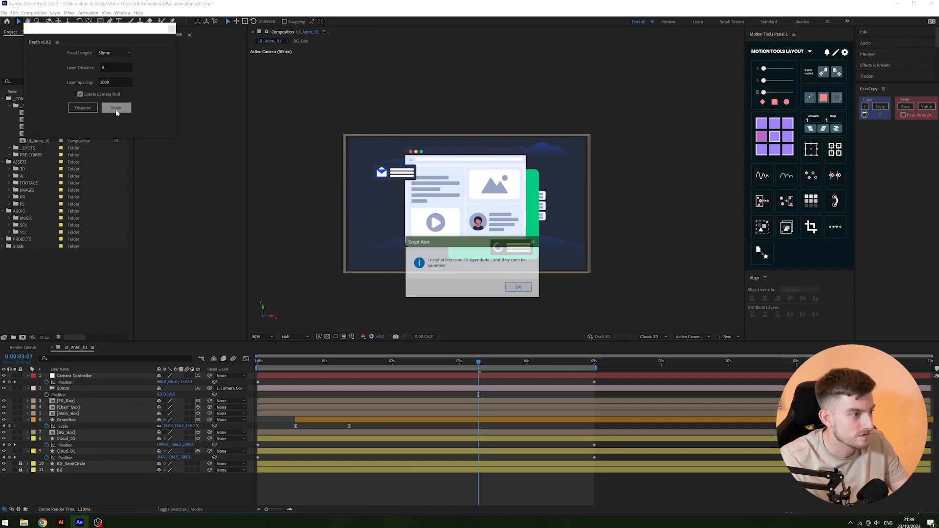
click(519, 288)
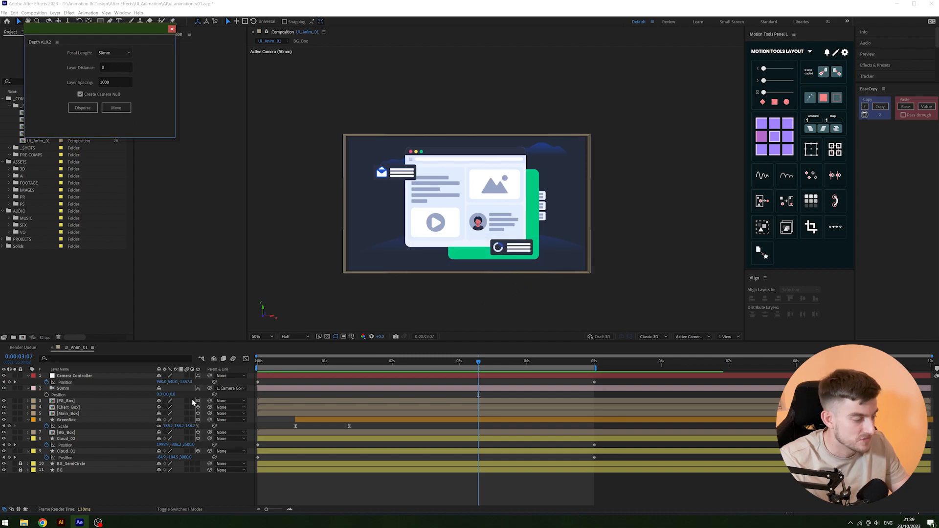
Examine the position values of the FG_Box, Main_Box and Chart_Box layers.
click(73, 401)
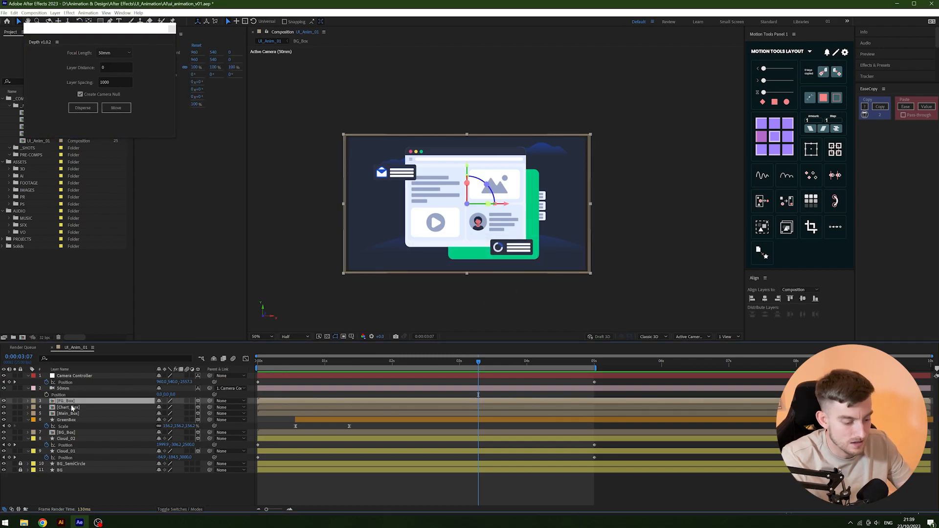
key(p)
click(110, 419)
key(p)
key(p)
click(105, 414)
key(p)
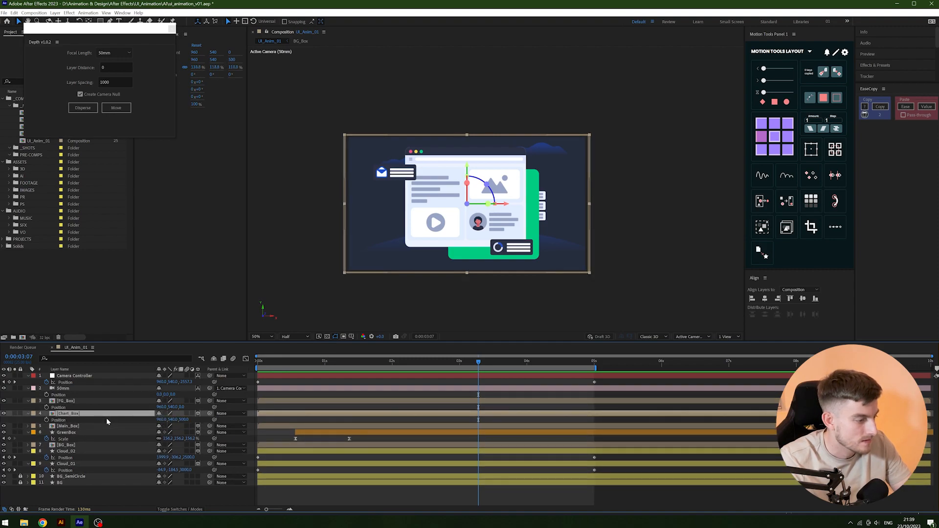
key(p)
Try switching the layers from FG_Box to Cloud_01 to 2D and setting Camera Controller's Z position to 0, undoing everything.
drag(198, 402, 201, 457)
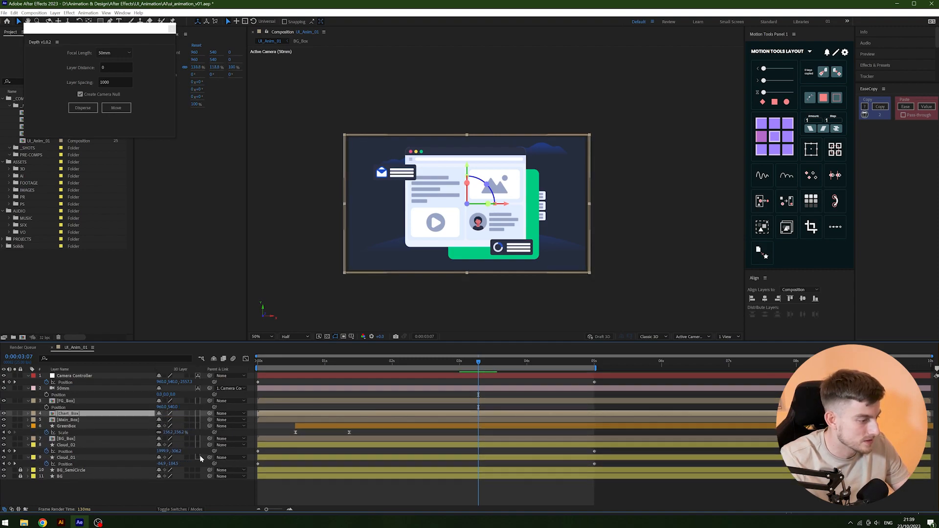
click(105, 387)
shift+click(86, 376)
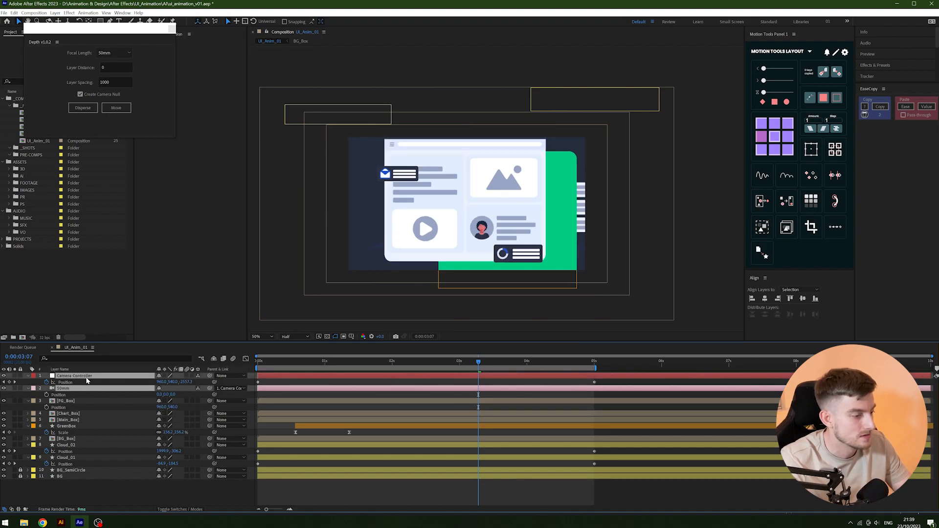
key(Delete)
key(ctrl+z)
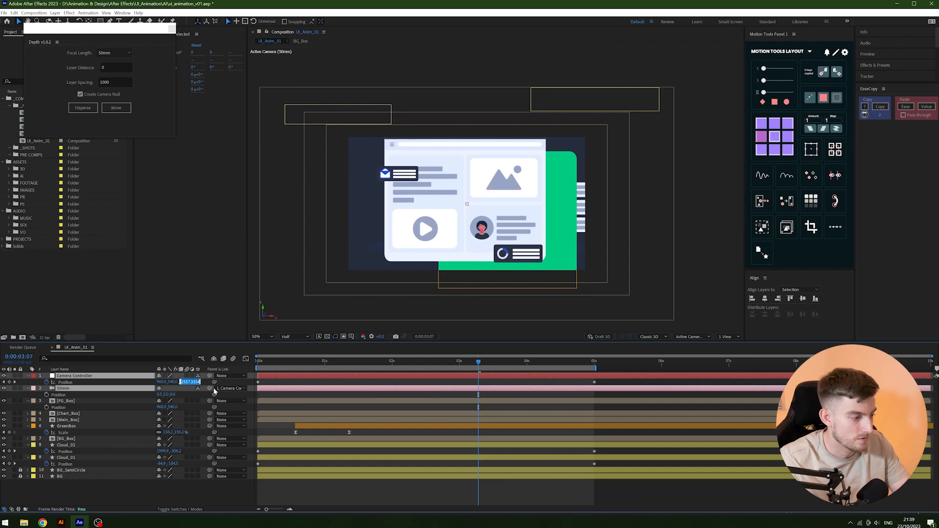
text(0)
key(Return)
key(ctrl+z)
key(ctrl+z)
key(ctrl+z)
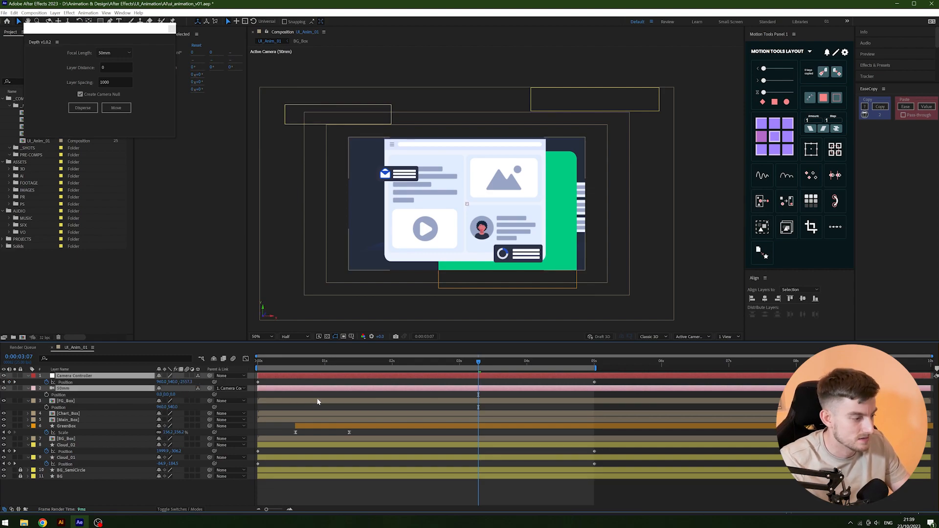
click(344, 415)
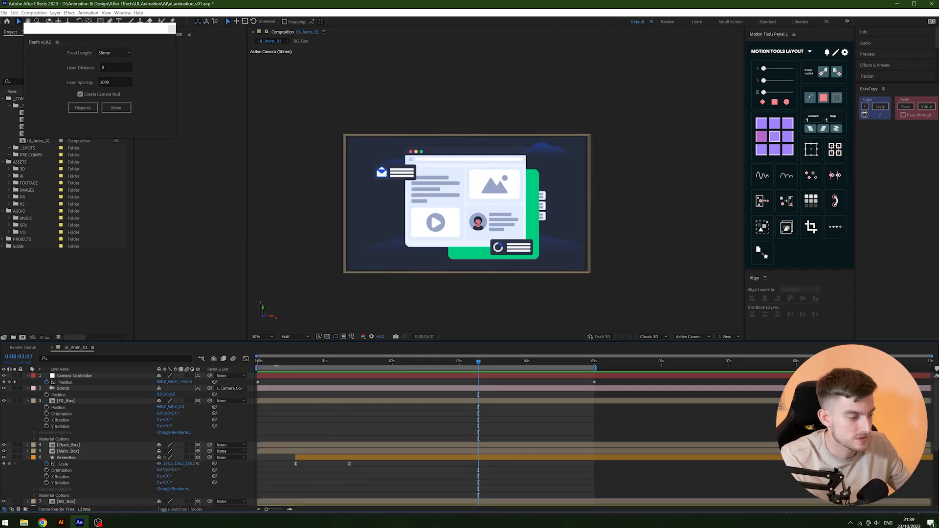
Play back the restored 3D animation from the start and inspect the layer parallax up close.
key(space)
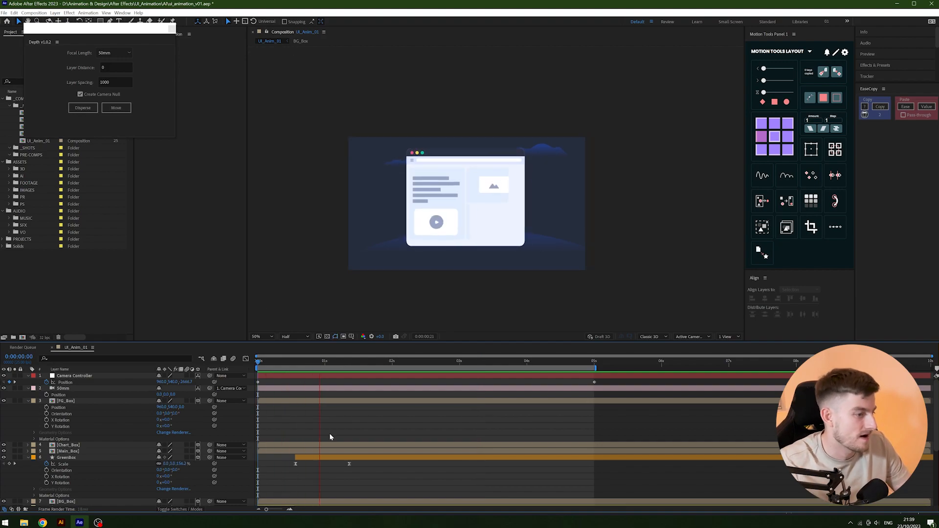
scroll(477, 213, up, 2)
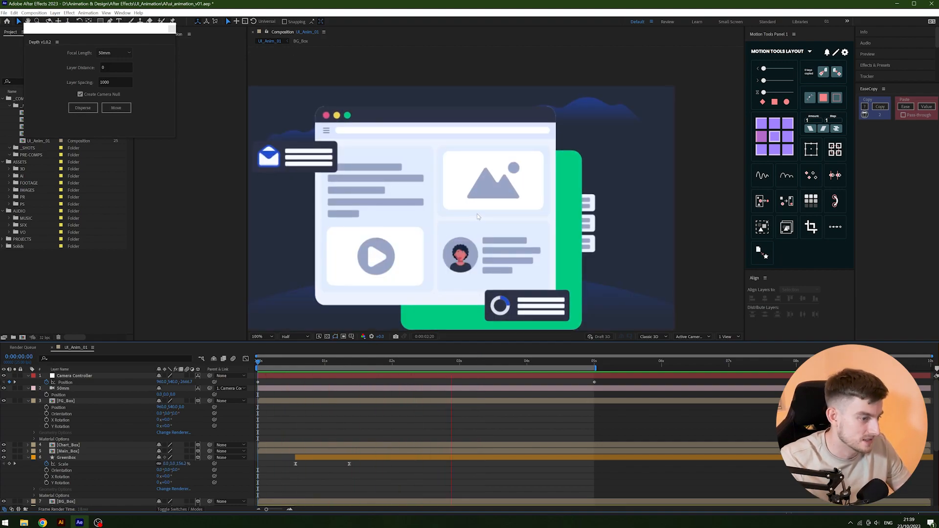
scroll(476, 216, down, 2)
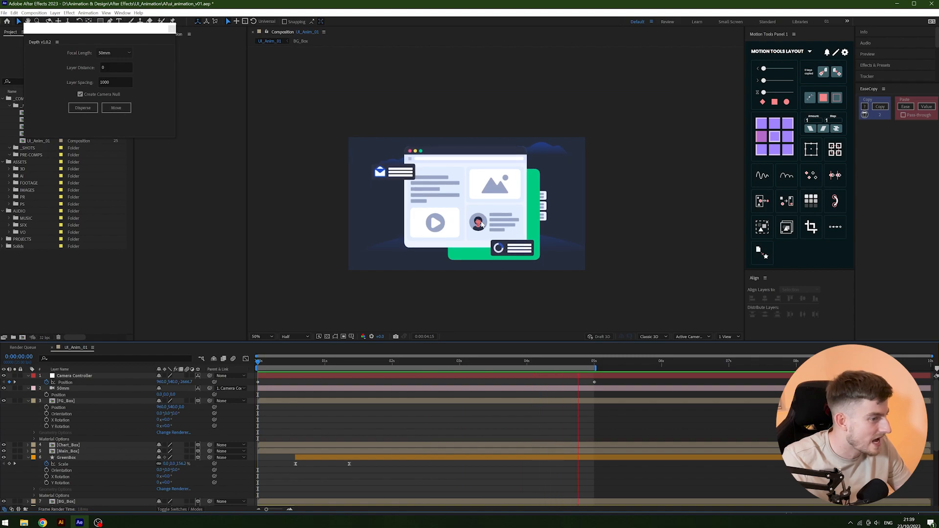
Collapse the revealed properties of Camera Controller and FG_Box and return the playhead to the start of the timeline.
click(82, 377)
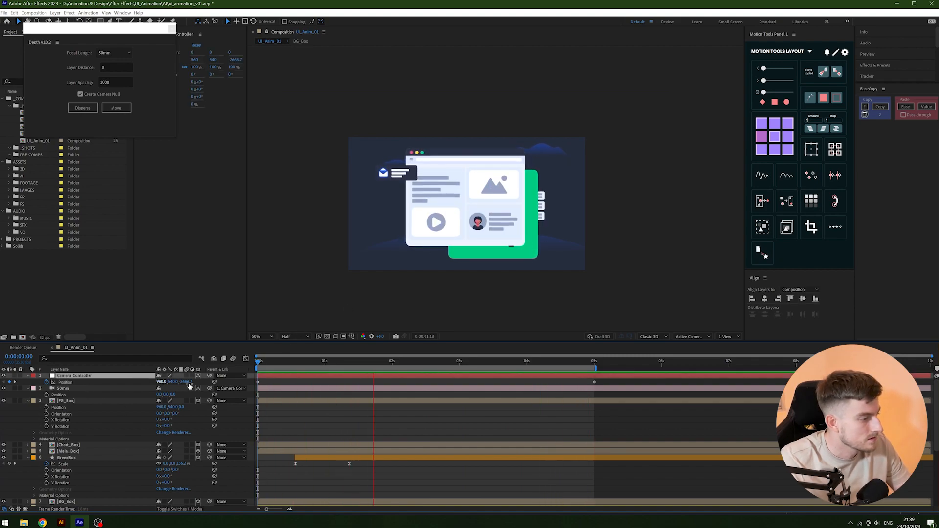
click(186, 382)
key(u)
click(115, 392)
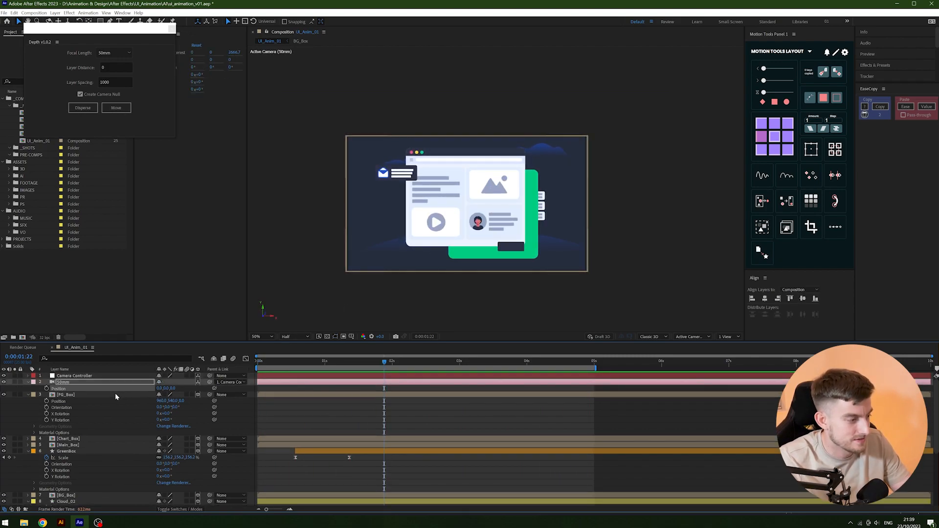
key(u)
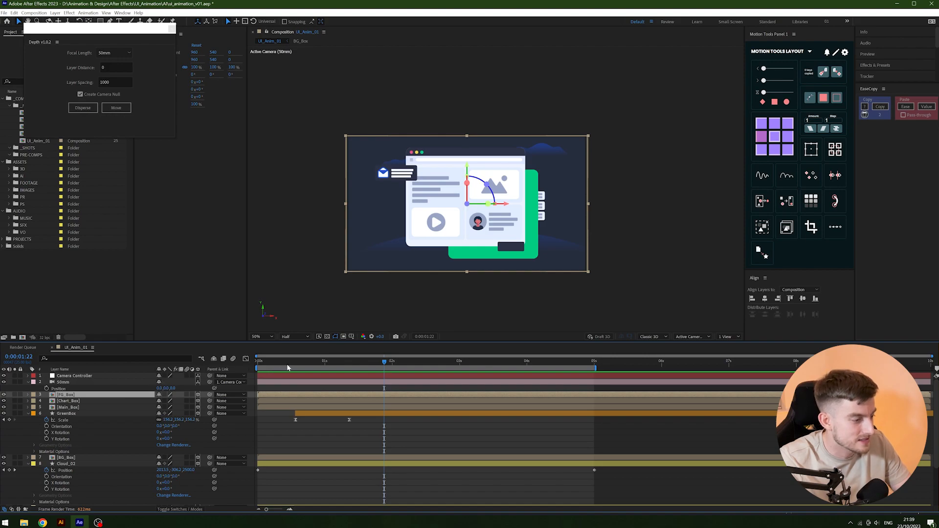
click(260, 370)
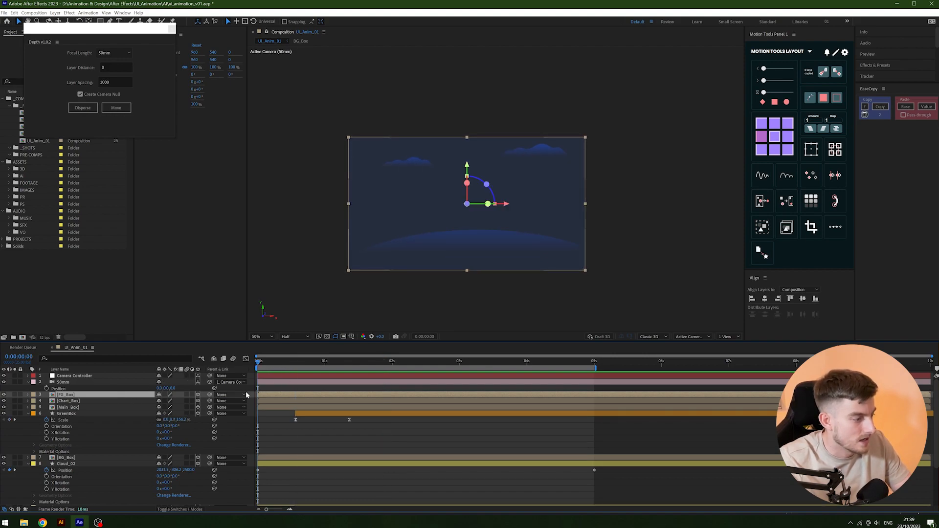
Play back the animation from the start and park the playhead at 0:00:02:20.
key(space)
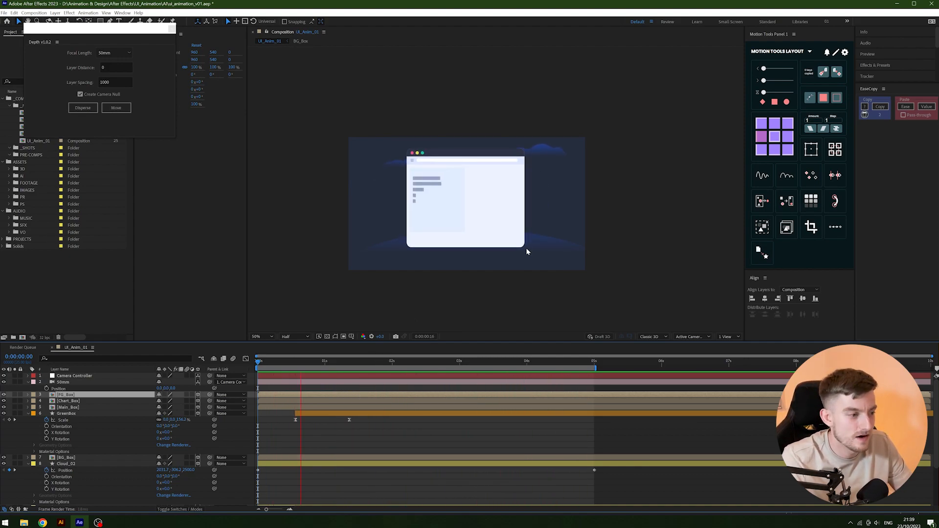
key(space)
click(402, 426)
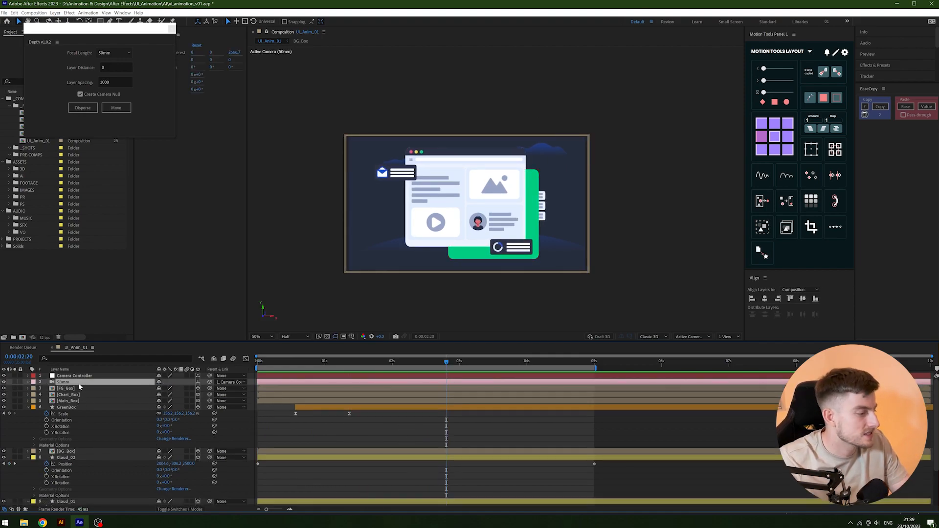
Collapse the revealed properties of the GreenBox, Cloud_02 and Cloud_01 layers.
click(80, 408)
key(u)
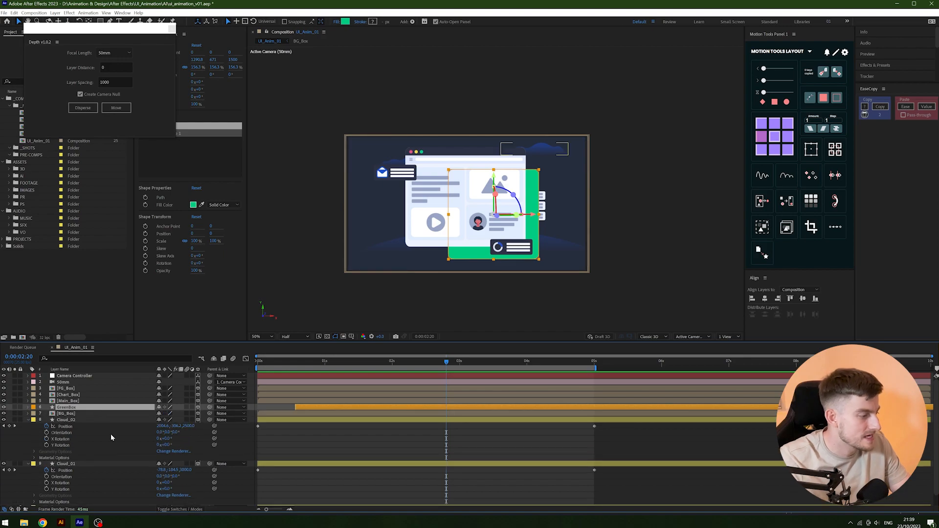
click(106, 421)
key(u)
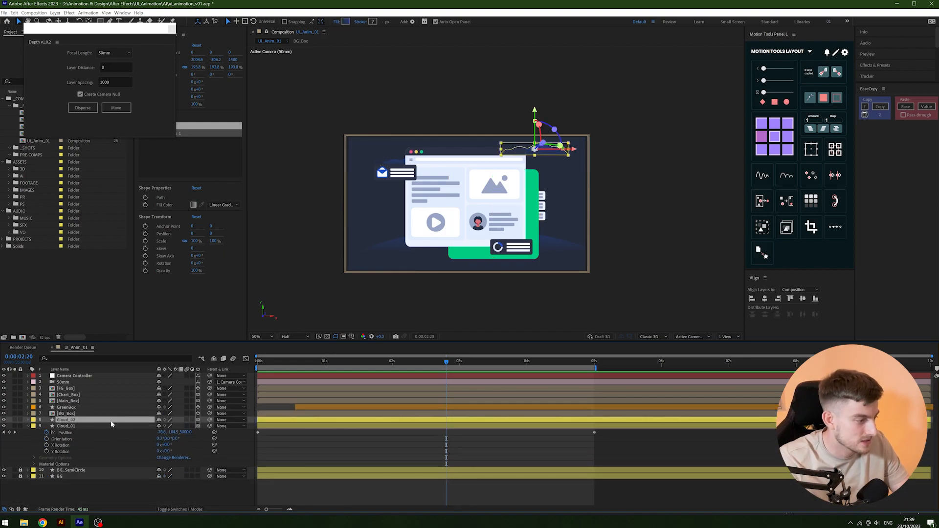
click(111, 426)
key(u)
click(405, 461)
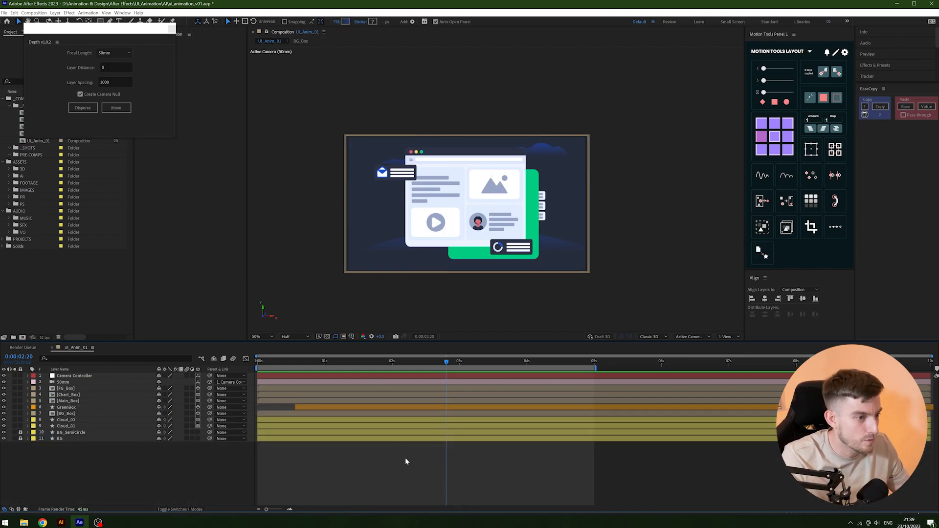
Add a Drop Shadow layer style to GreenBox and set the composition preview resolution to Full.
key(.)
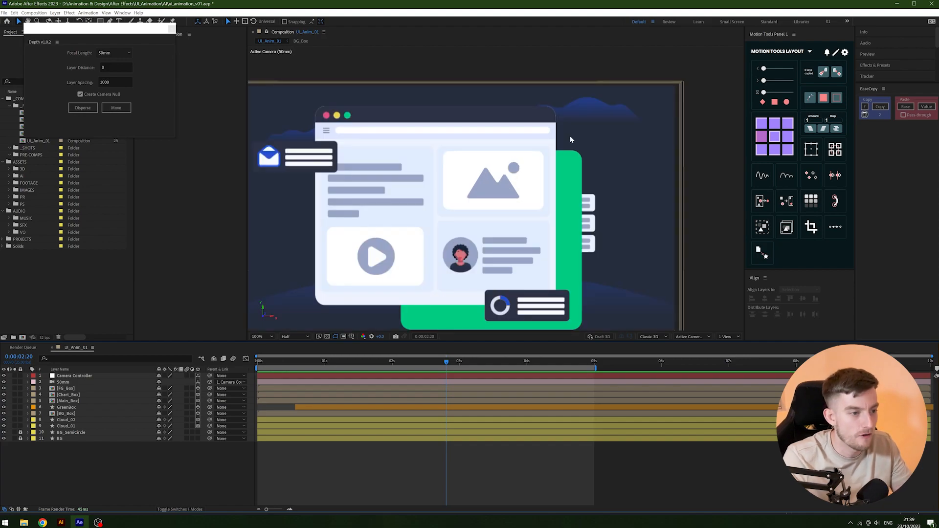
drag(372, 259, 392, 229)
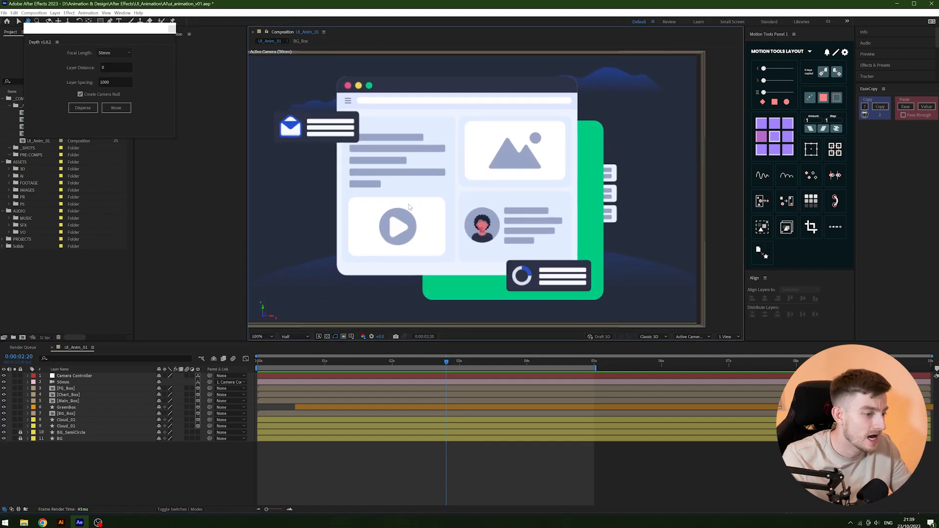
click(77, 401)
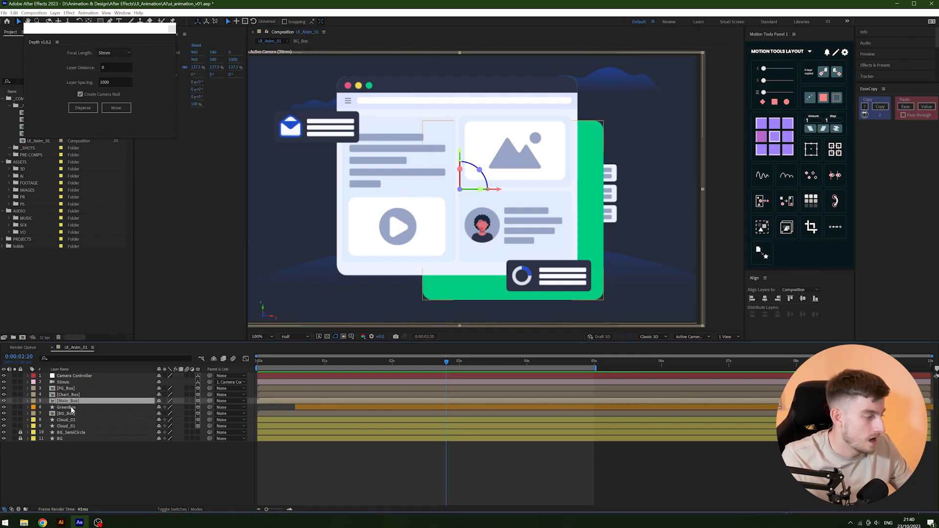
right_click(71, 407)
mouse_move(118, 347)
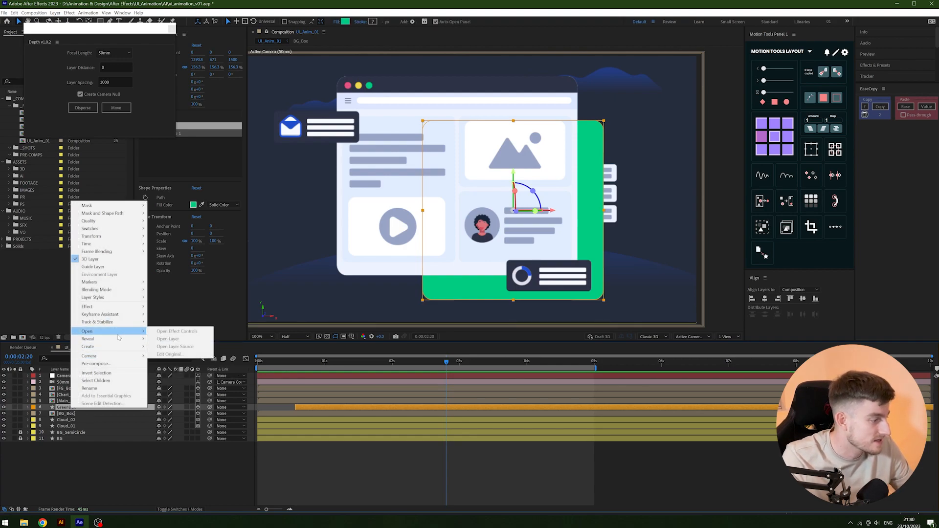
mouse_move(118, 298)
click(166, 325)
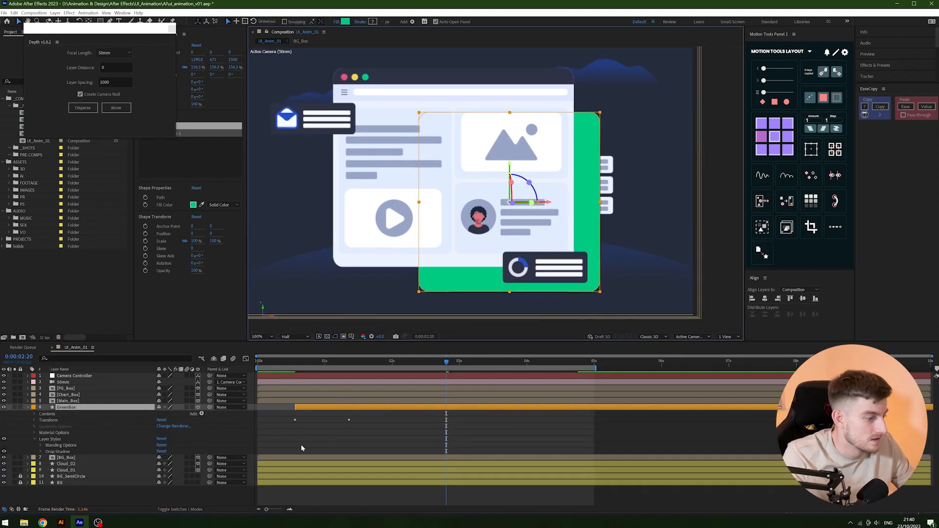
click(296, 337)
click(293, 354)
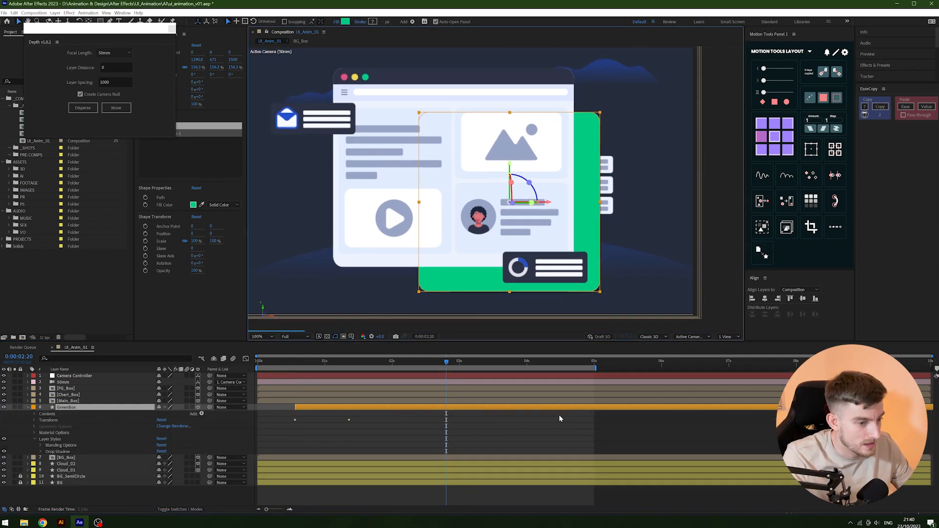
Set GreenBox's drop shadow to 15% opacity, a distance of 10 and a size of 15.
click(41, 452)
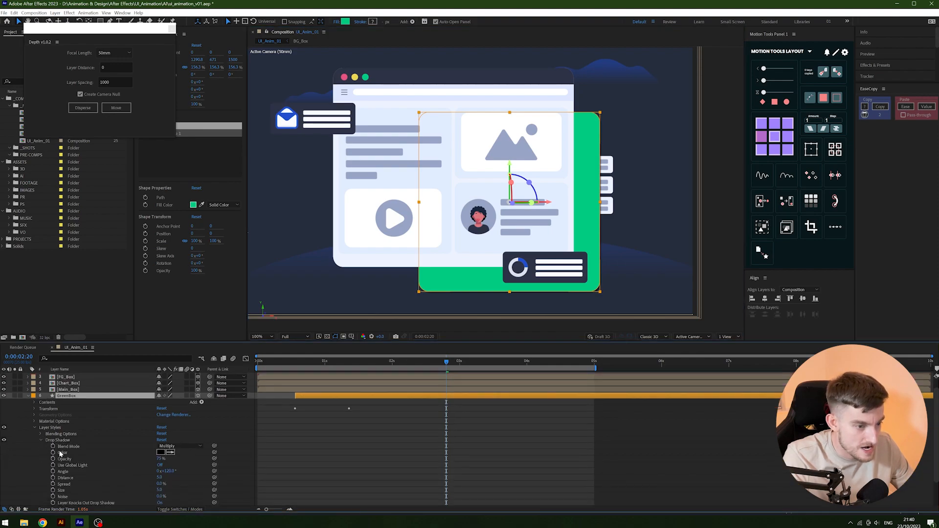
scroll(144, 451, down, 1)
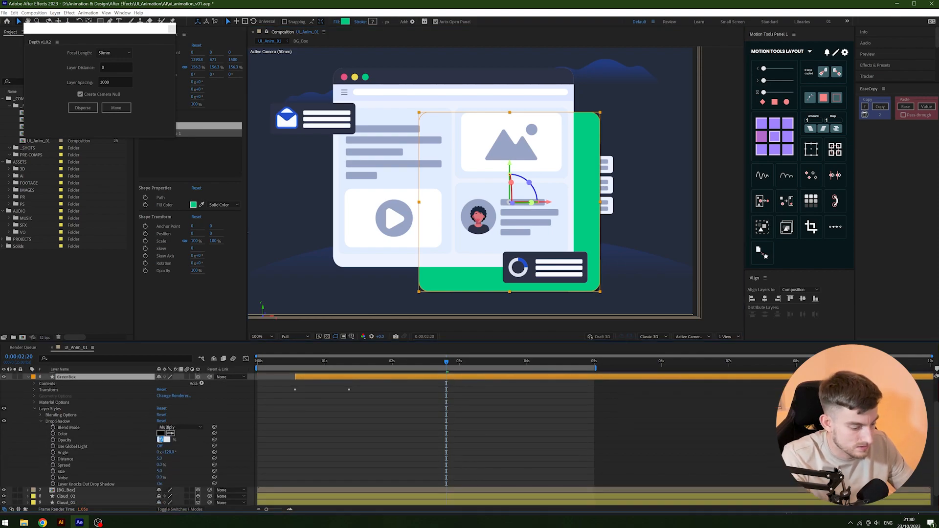
key(Return)
click(555, 451)
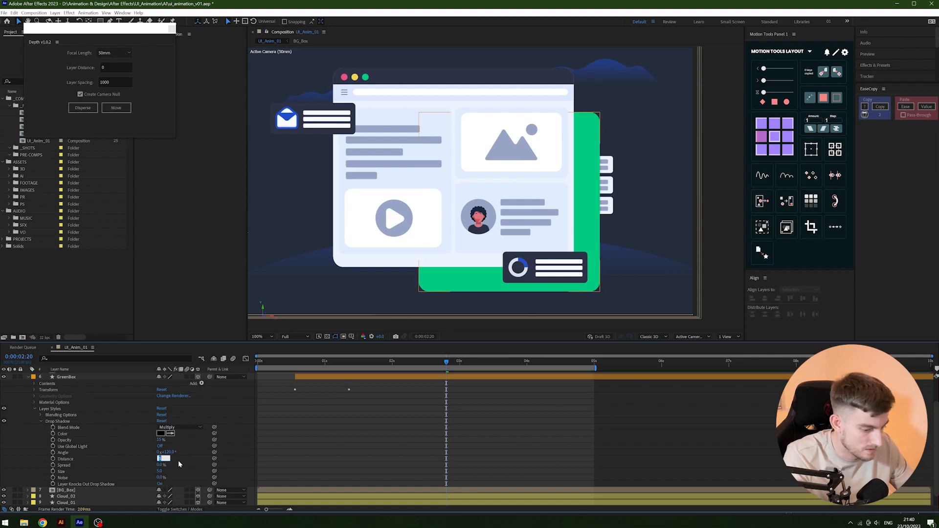
text(10)
key(Return)
click(557, 422)
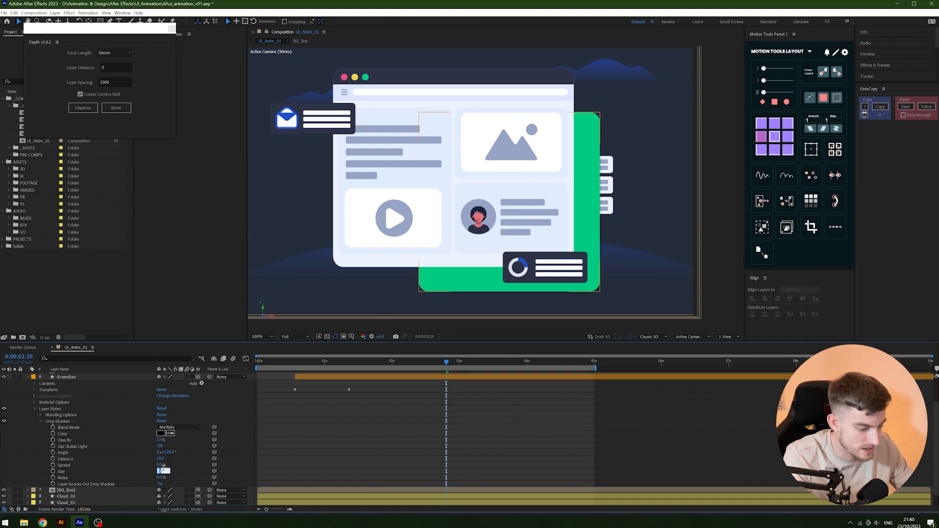
key(Return)
click(733, 442)
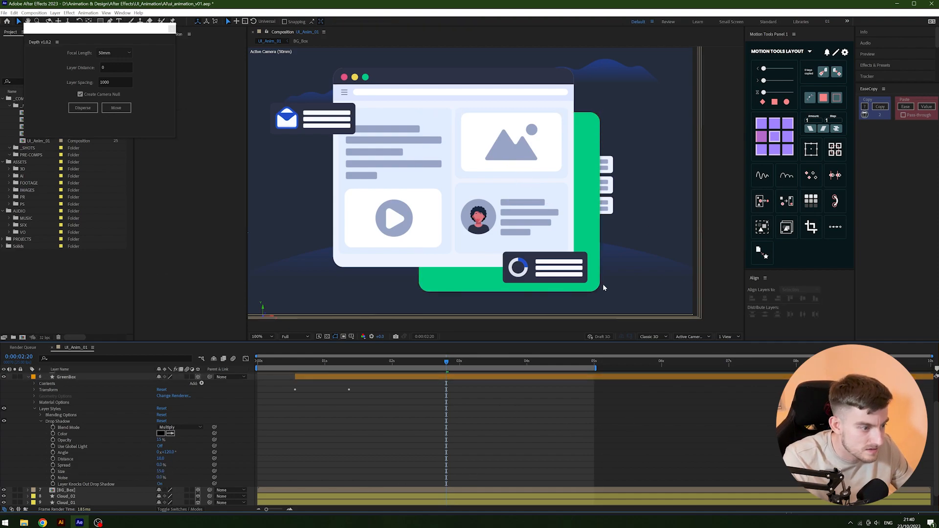
Check the GreenBox shadow up close and copy its drop shadow style to Main_Box, Chart_Box and FG_Box.
scroll(606, 235, up, 1)
drag(589, 294, 471, 139)
scroll(574, 196, down, 1)
scroll(440, 218, down, 1)
drag(436, 218, 454, 241)
scroll(454, 241, up, 1)
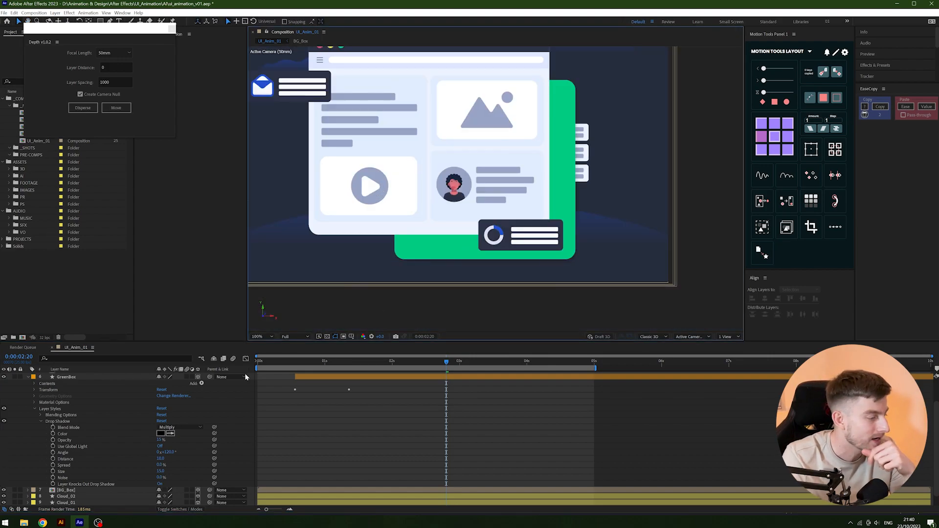
click(55, 419)
key(u)
click(72, 401)
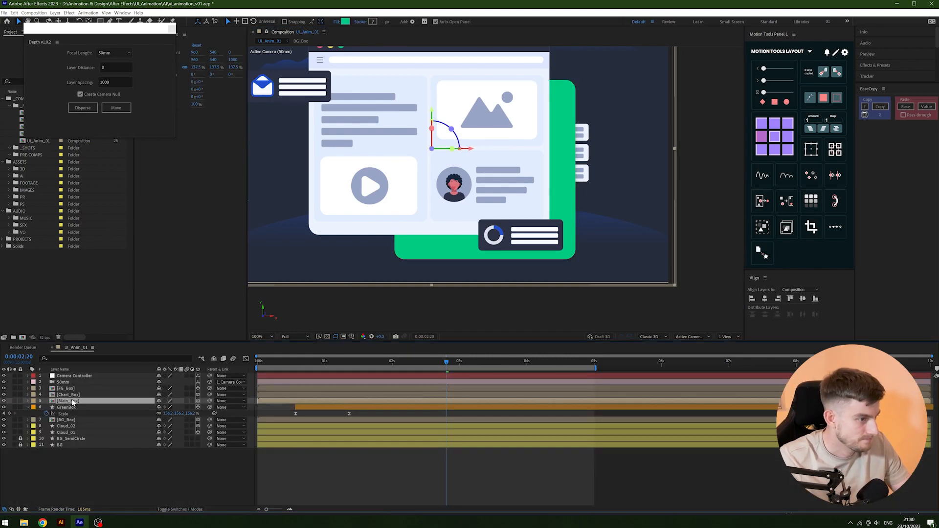
key(ctrl+v)
click(73, 394)
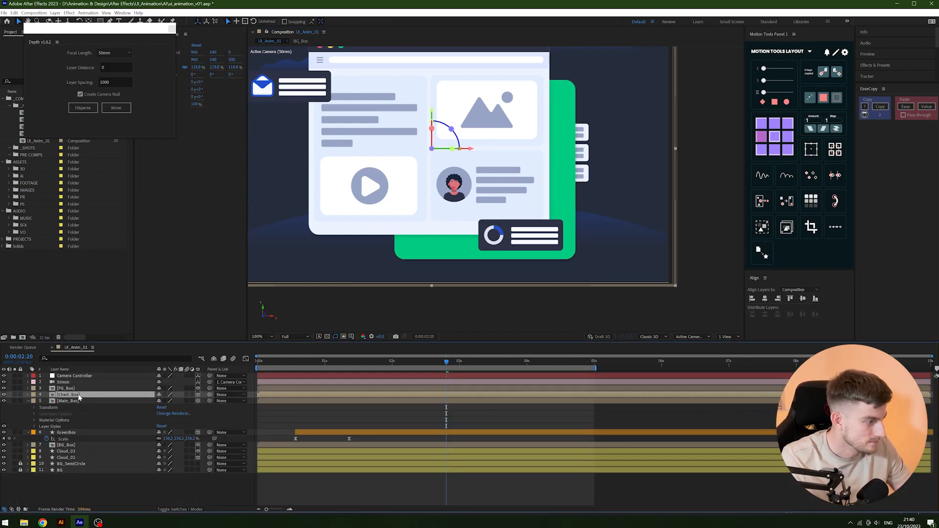
key(ctrl+v)
click(74, 388)
key(ctrl+v)
Reduce the expanded layers in the timeline to showing only their keyframed properties.
scroll(88, 395, down, 2)
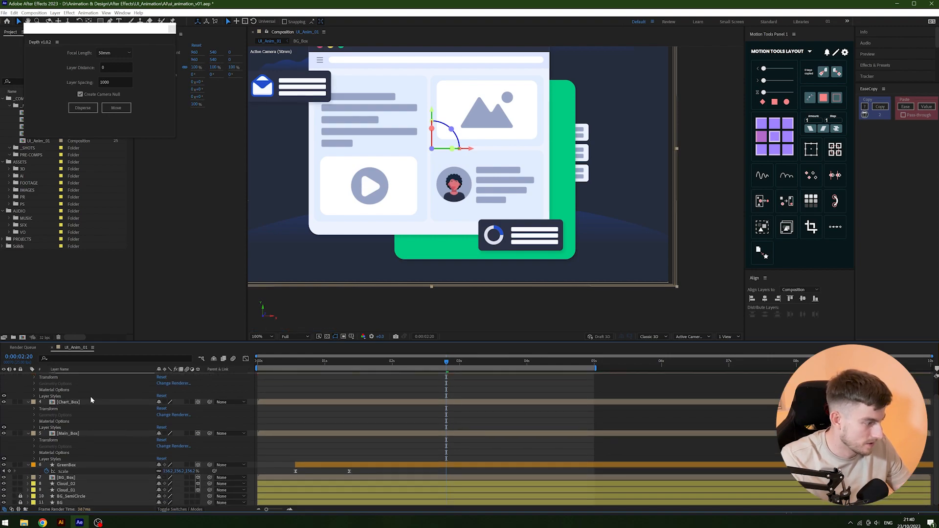
key(ctrl+a)
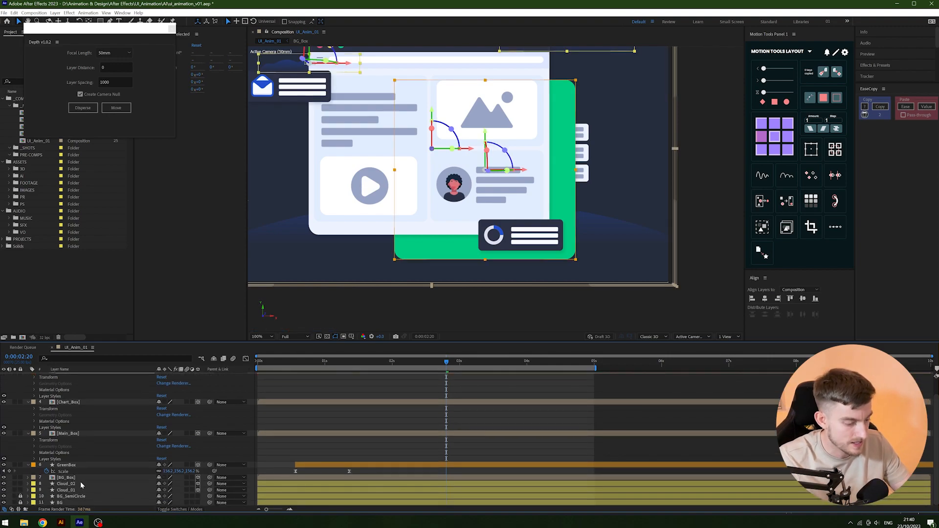
key(u)
click(349, 482)
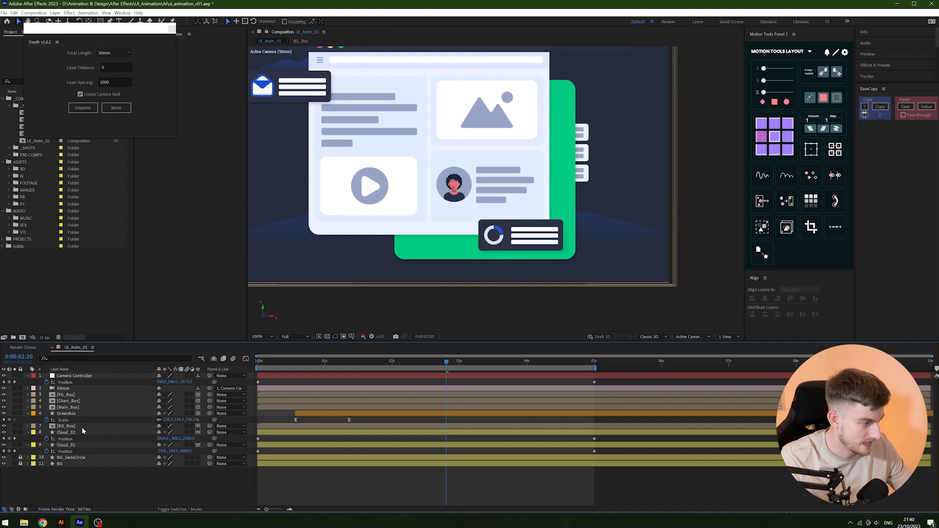
Paste the drop shadow layer style onto BG_Box and inspect the shadow at the green box's edge.
click(81, 427)
scroll(591, 177, up, 1)
drag(591, 165, 447, 168)
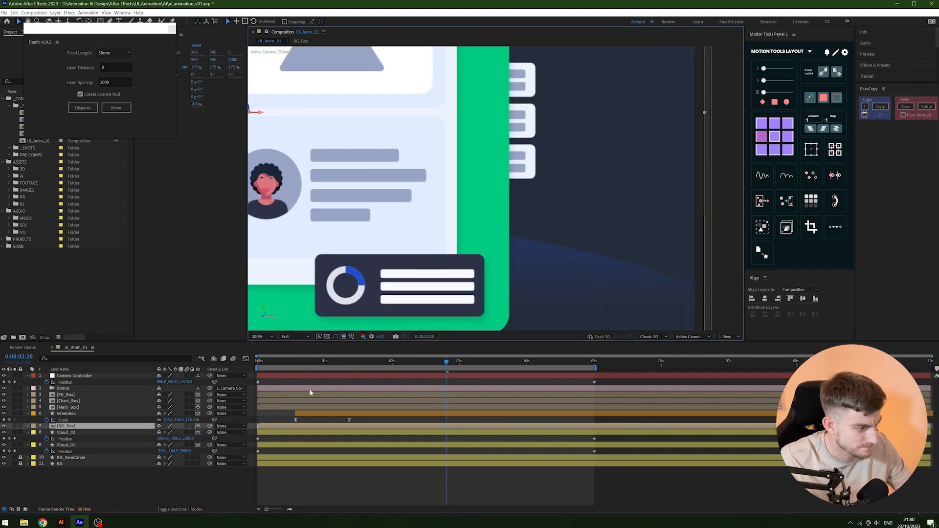
key(ctrl+grave)
scroll(519, 172, down, 1)
drag(519, 172, 488, 180)
drag(349, 167, 513, 167)
drag(448, 153, 408, 199)
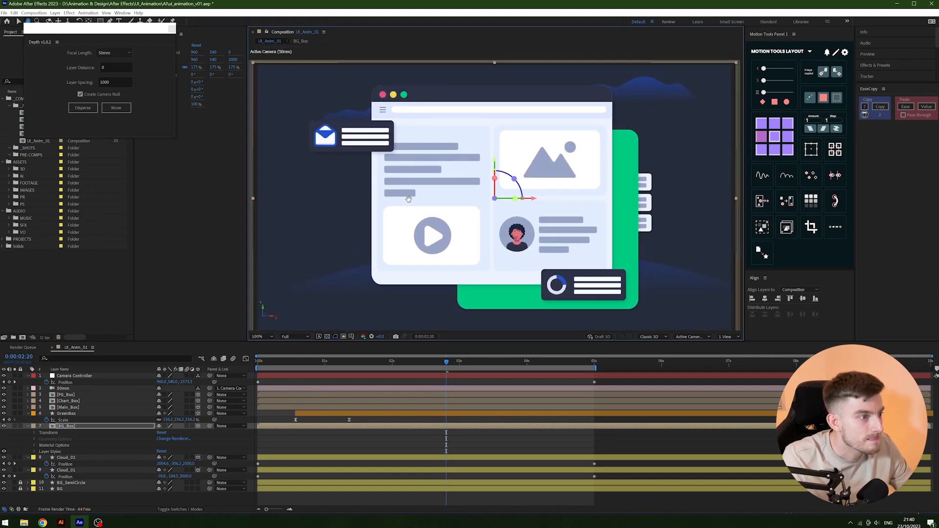
key(v)
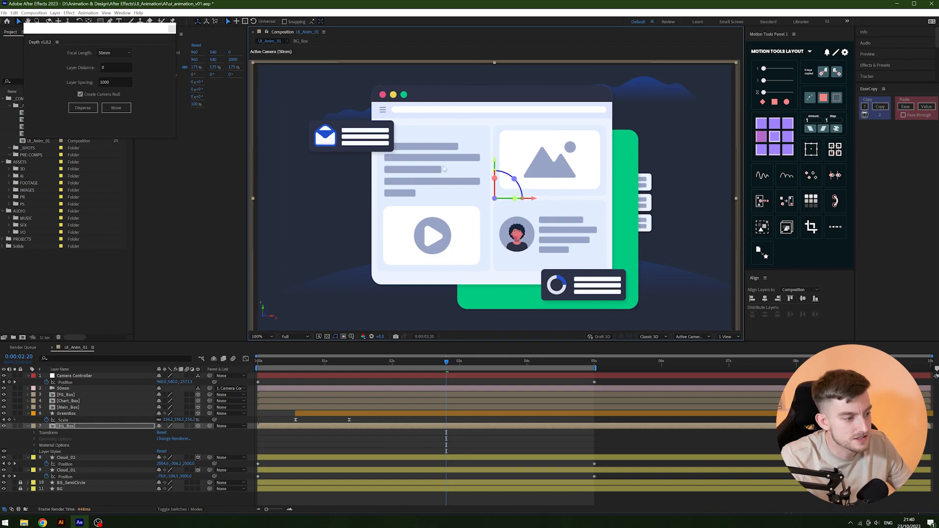
click(473, 318)
Preview the animation from the start and inspect the shadows up close at 0:00:03:11.
scroll(505, 195, down, 1)
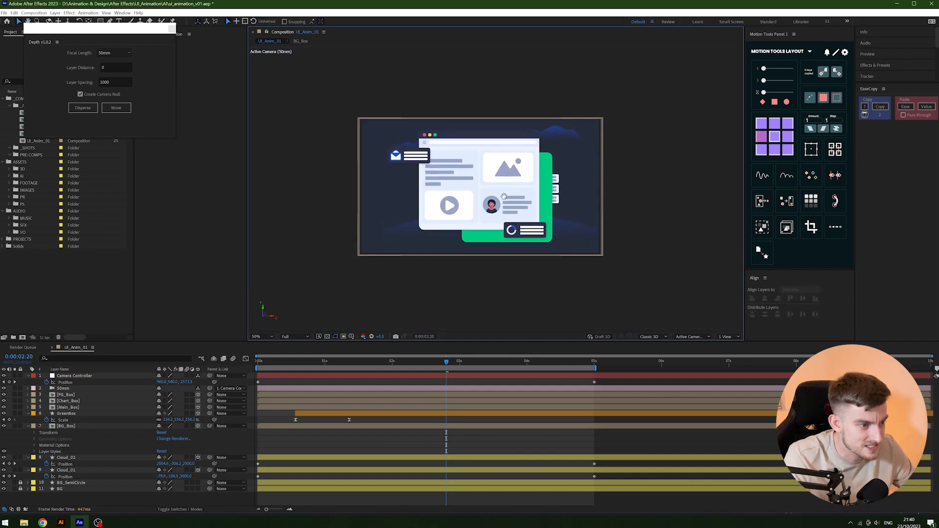
key(Home)
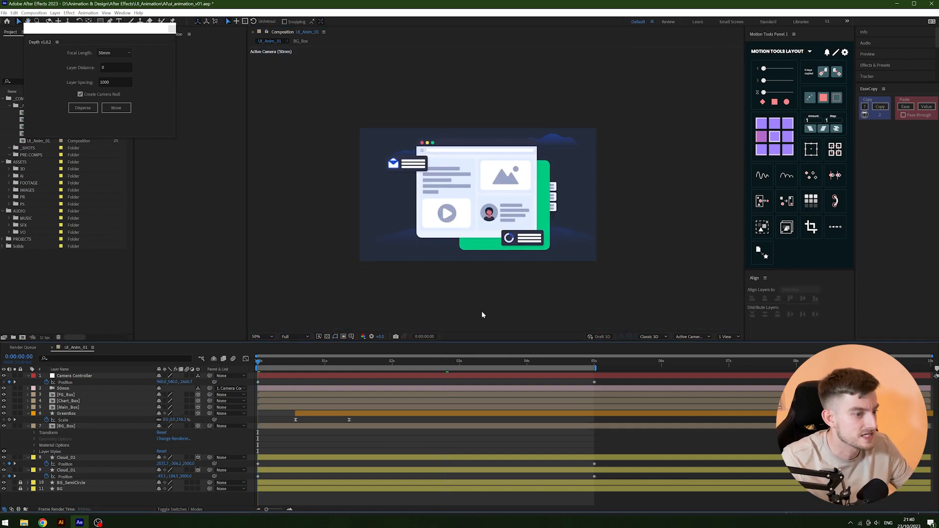
key(space)
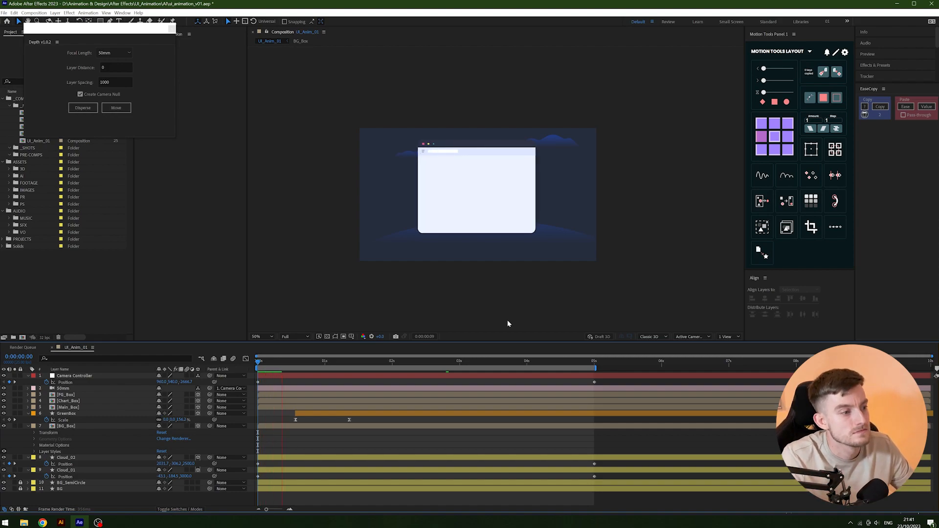
click(451, 363)
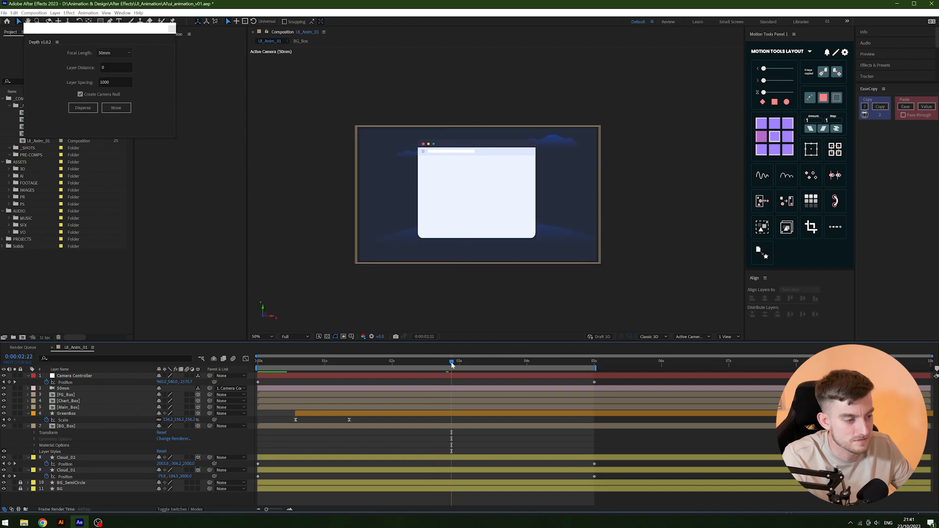
drag(458, 365, 489, 363)
scroll(496, 195, up, 1)
drag(450, 242, 481, 236)
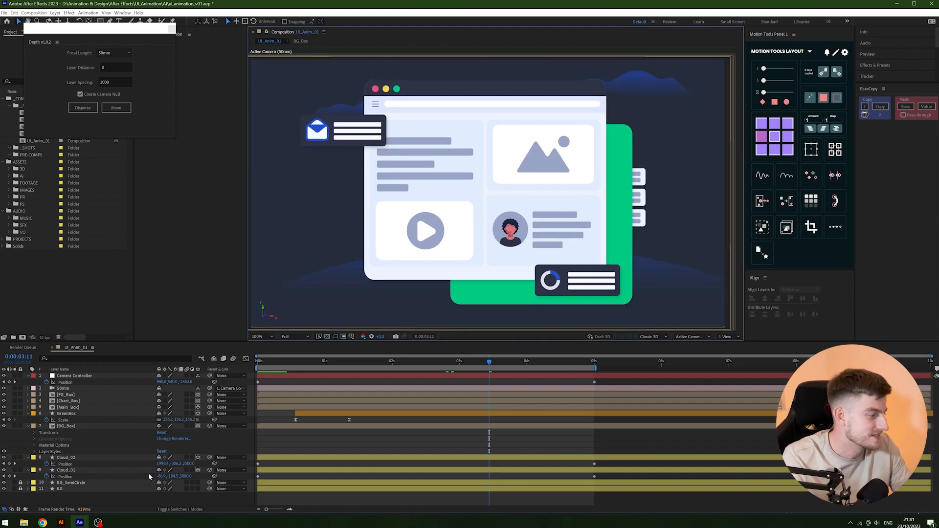
Open the BG_Box precomp and review its three box layers at 0:00:03:21.
click(90, 427)
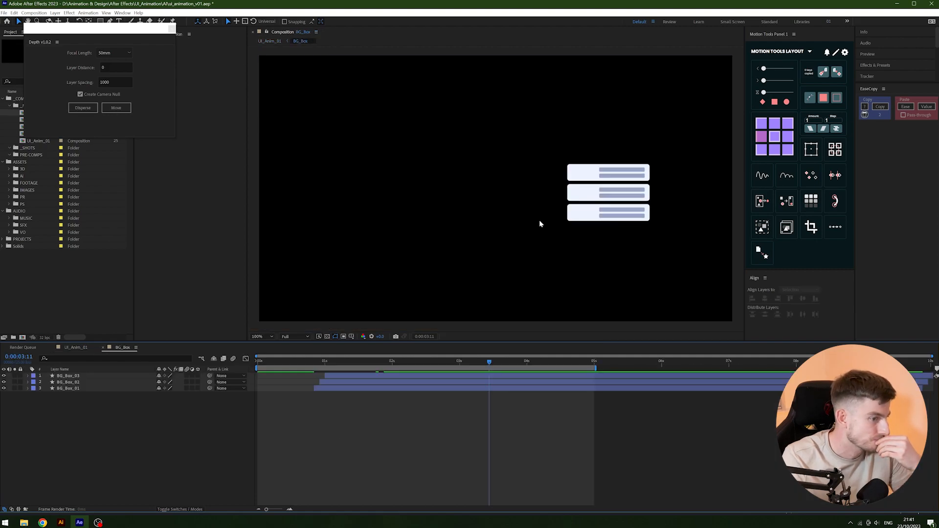
drag(415, 367, 517, 361)
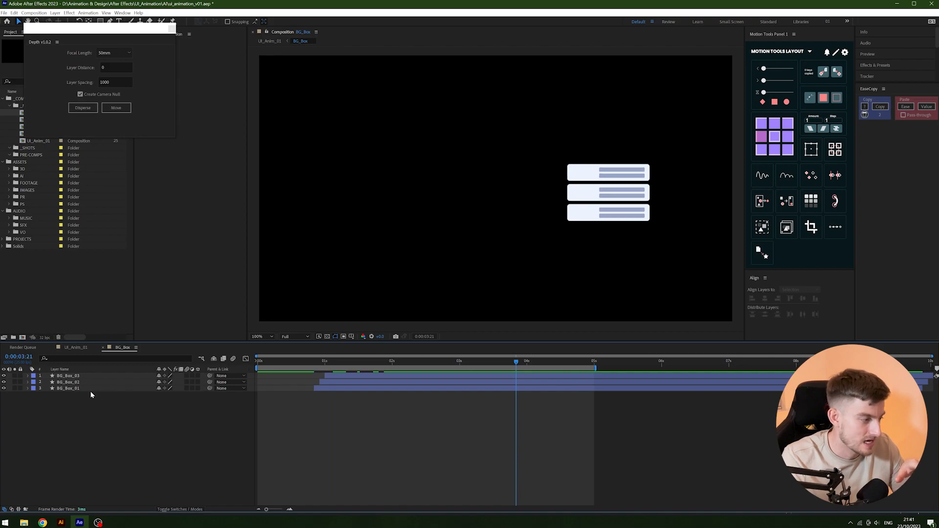
click(111, 389)
click(153, 416)
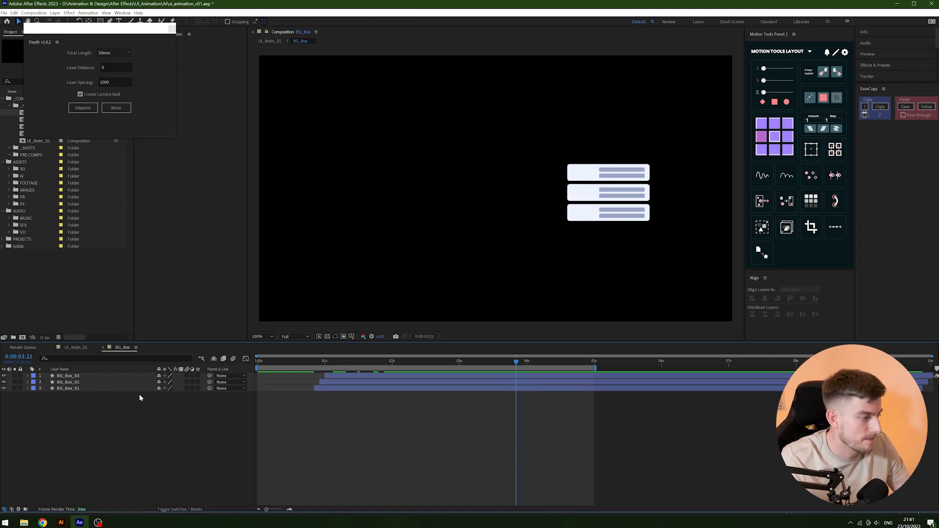
Make BG_Box_01, BG_Box_02 and BG_Box_03 3D layers and return to the start of the UI_Anim_01 timeline.
drag(198, 389, 198, 377)
key(Tab)
click(183, 417)
key(Tab)
click(166, 422)
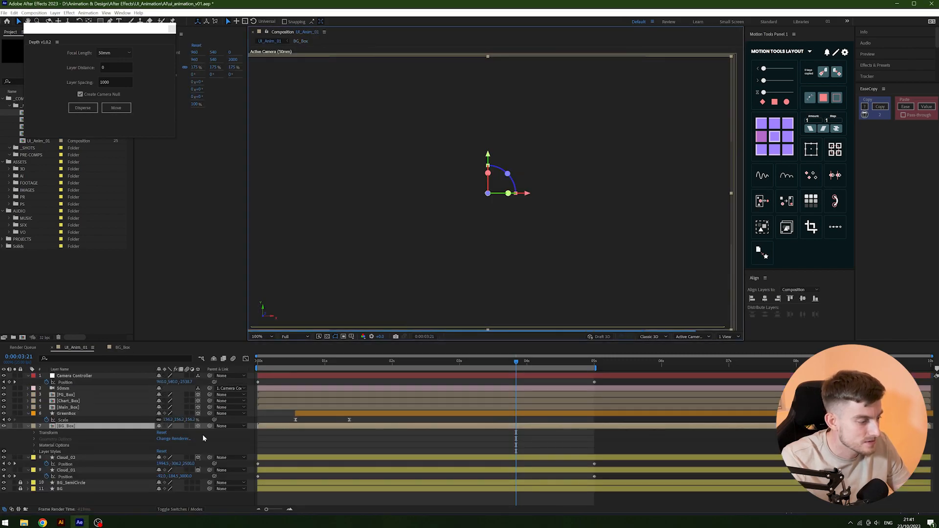
drag(478, 362, 247, 373)
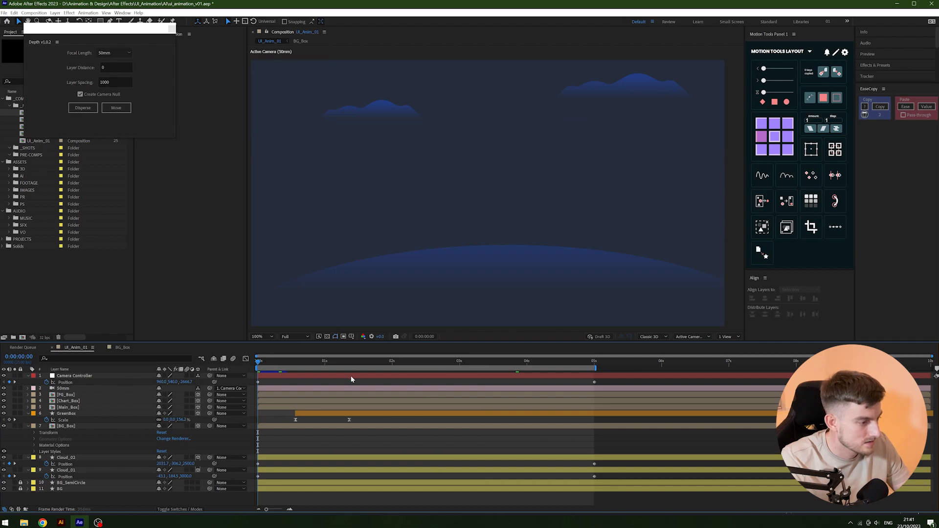
Lower the preview resolution to Third and play back the UI_Anim_01 animation.
click(302, 336)
click(293, 374)
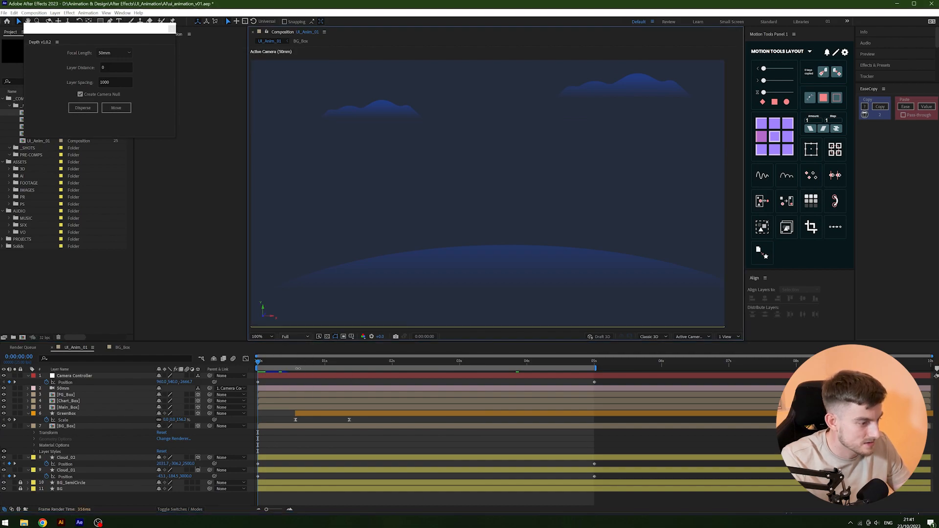
key(space)
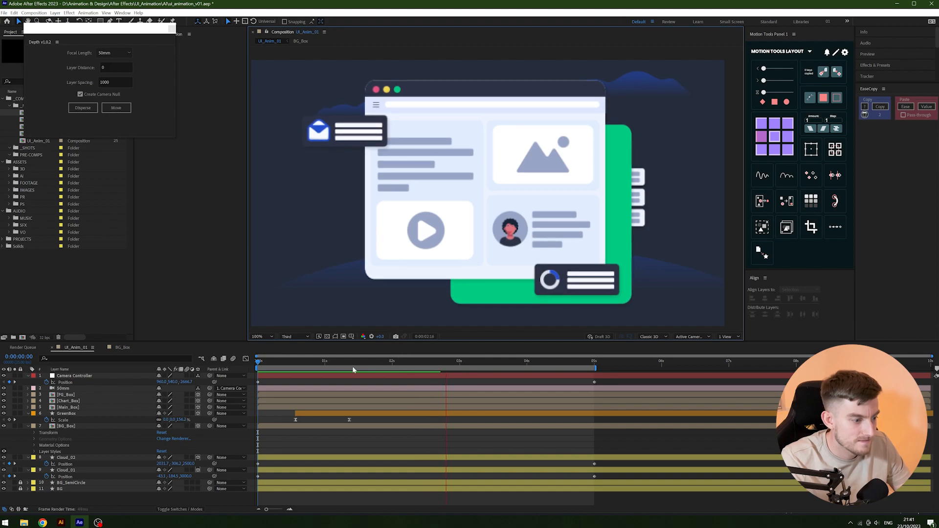
key(space)
key(space)
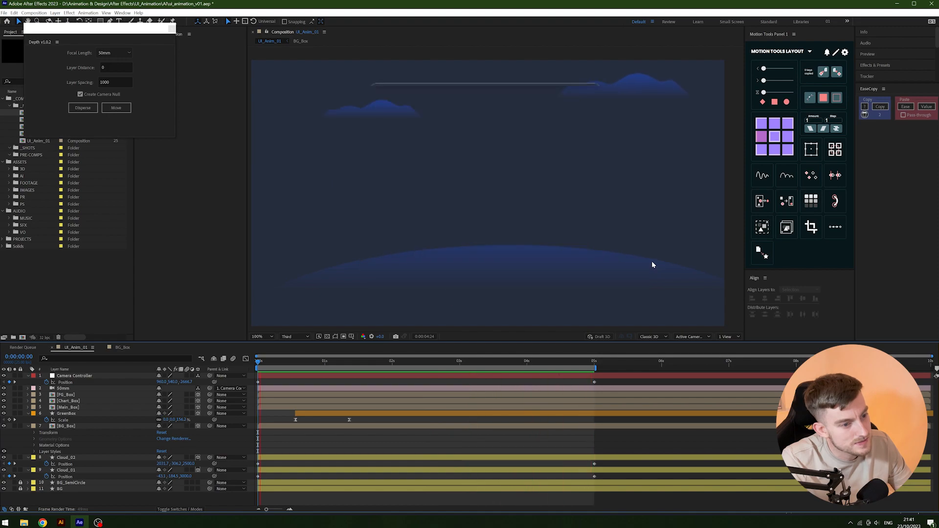
key(space)
Make every layer in the Main_Box precomp a 3D layer and return to the UI_Anim_01 composition.
double_click(67, 407)
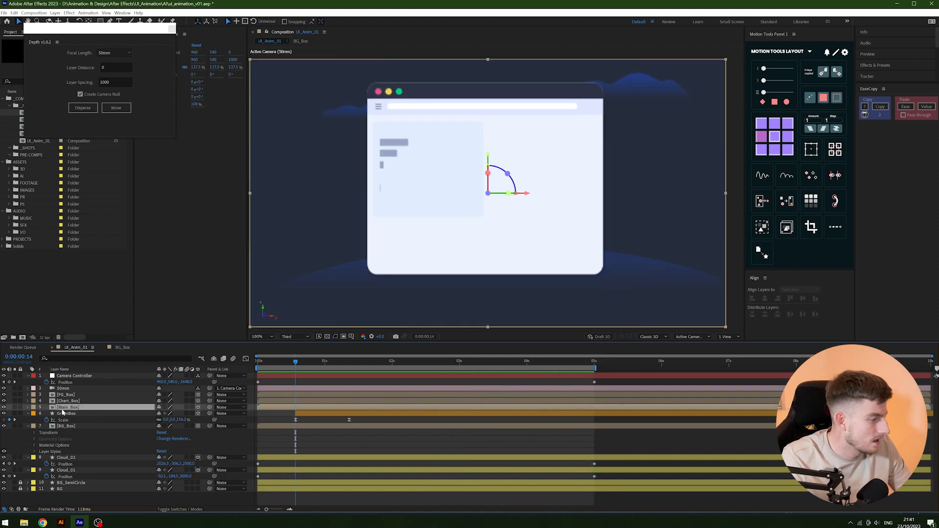
click(81, 407)
key(ctrl+a)
click(198, 413)
click(287, 394)
key(Tab)
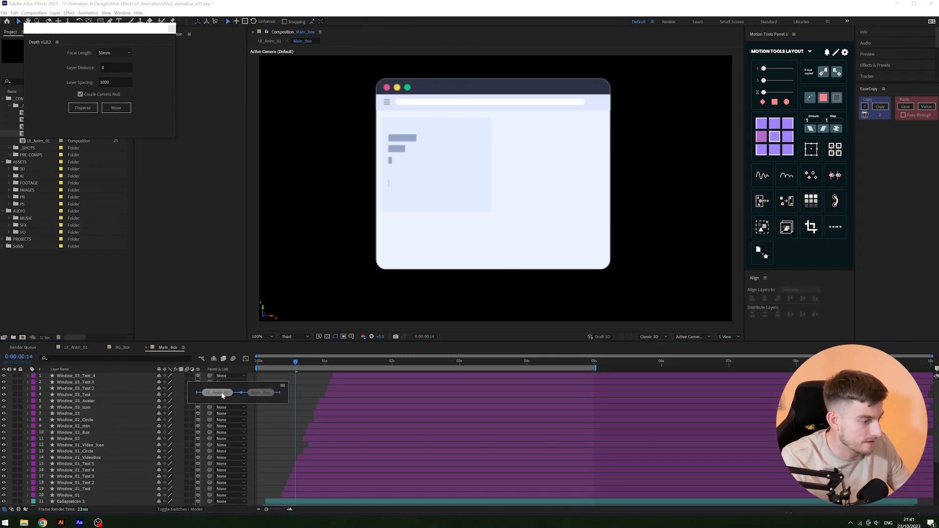
click(223, 394)
Make all chart layers in the Chart_Box precomp 3D layers and go back to UI_Anim_01.
click(81, 402)
double_click(81, 402)
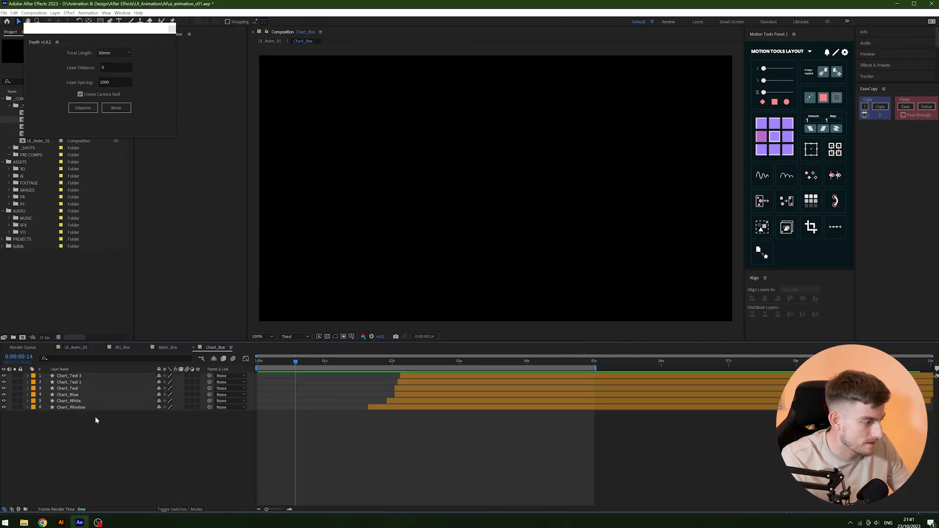
key(ctrl+a)
click(197, 407)
key(Tab)
click(150, 413)
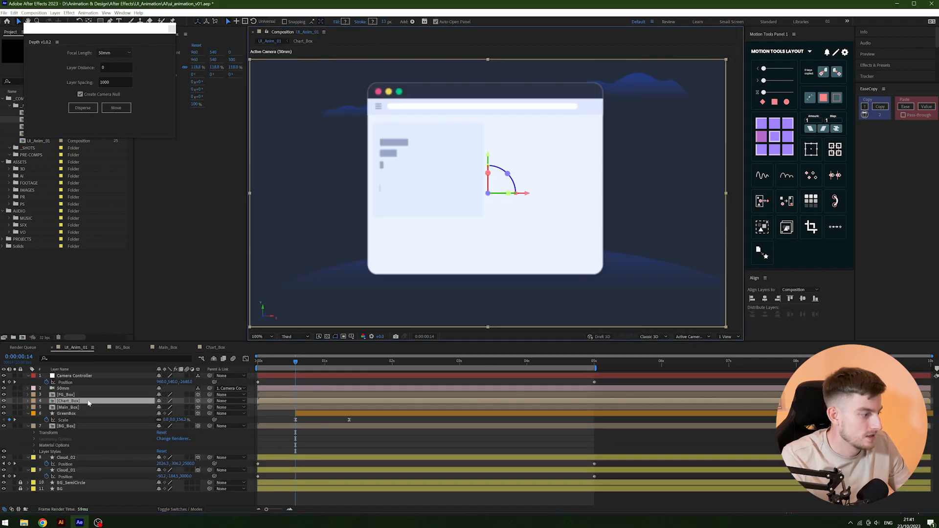
Make the layers inside the FG_Box precomp 3D layers and return to UI_Anim_01.
double_click(150, 411)
click(198, 401)
key(Tab)
click(155, 421)
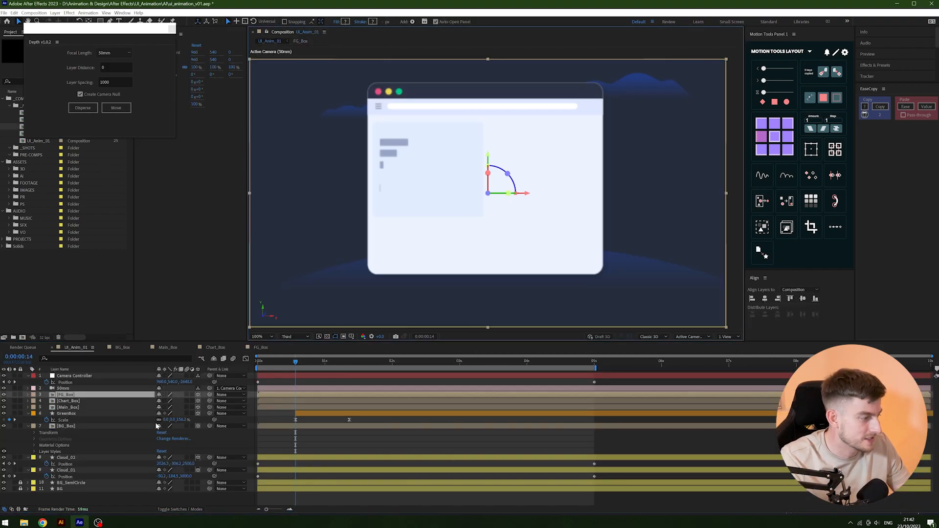
Reopen the BG_Box precomp to check its layers and return to UI_Anim_01.
click(78, 427)
click(136, 463)
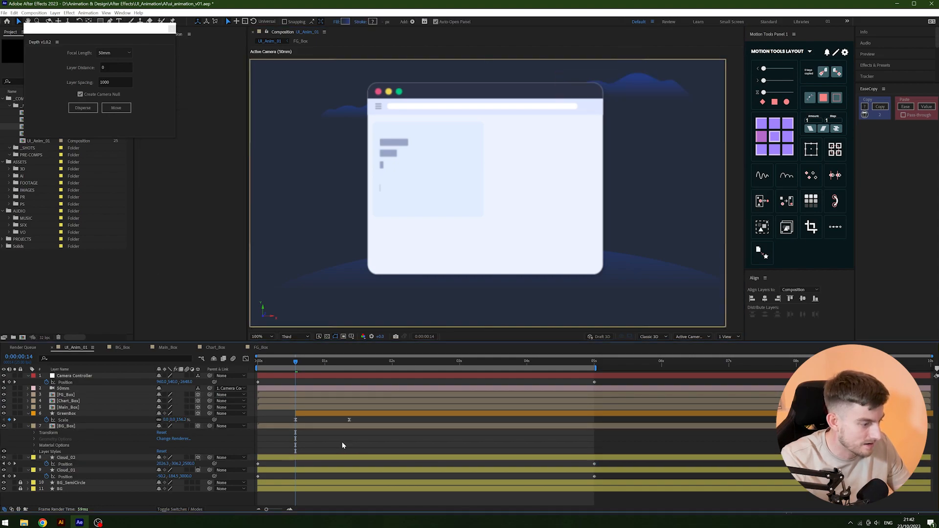
double_click(86, 427)
key(Tab)
click(44, 429)
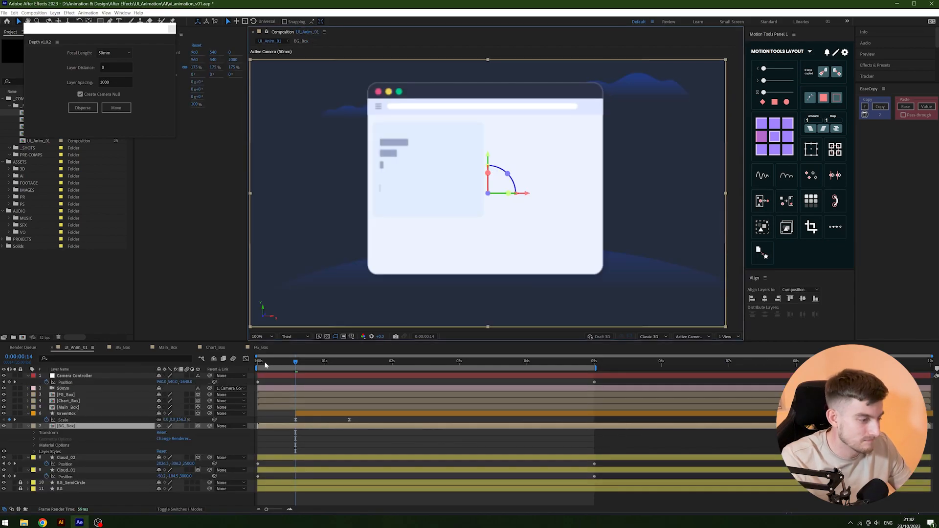
Preview the animation from the start, comparing the composition at 50% and 100% magnification.
drag(288, 362, 256, 362)
key(space)
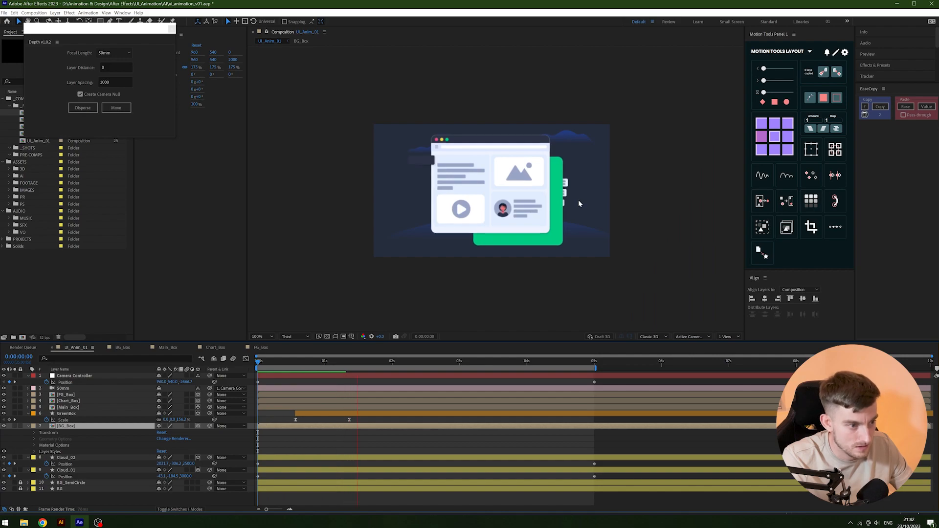
key(slash)
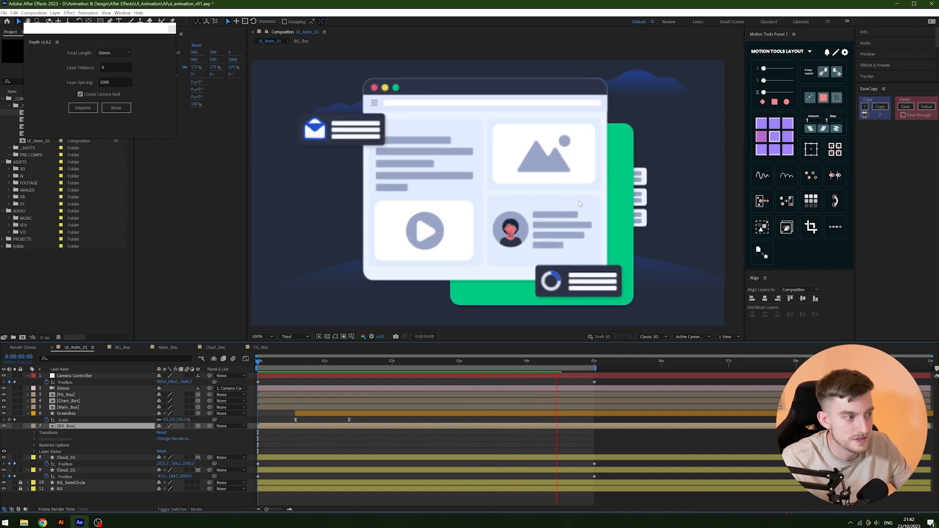
key(comma)
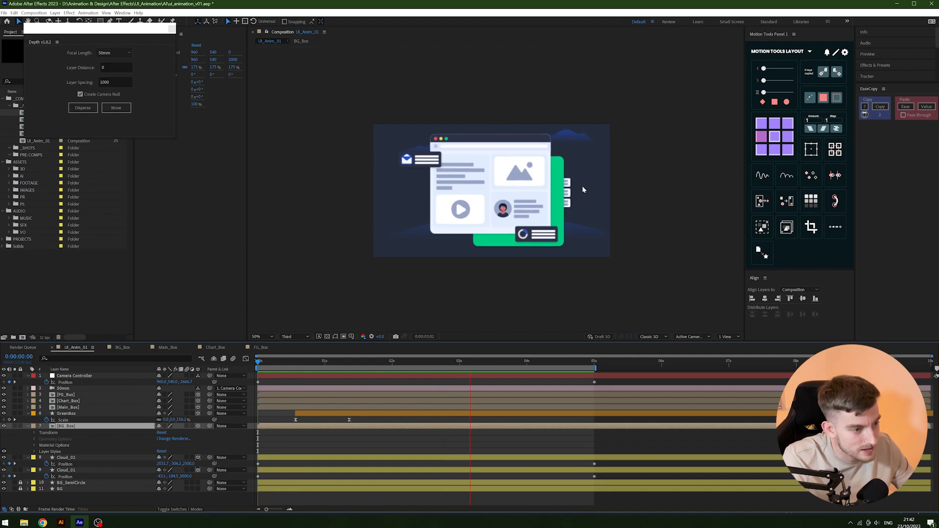
key(period)
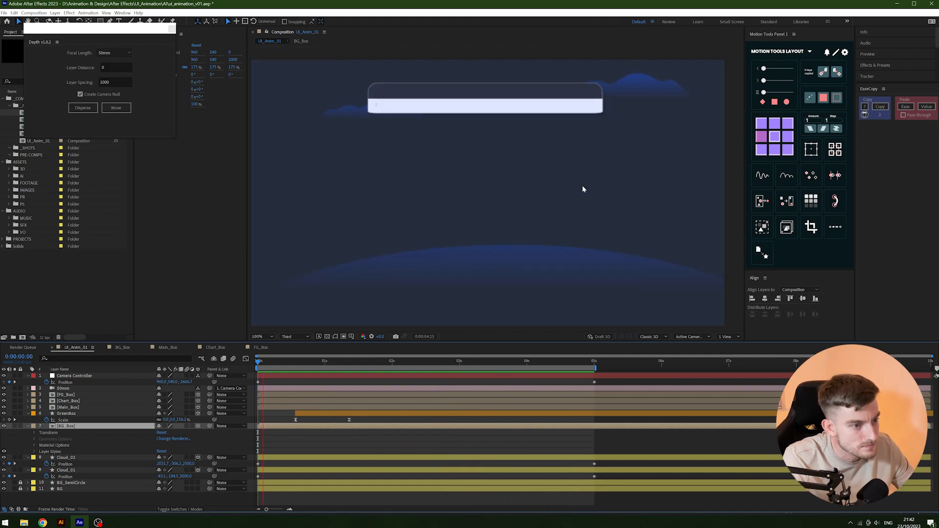
Add an Inner Glow layer style to GreenBox at 0:00:04:24 with the preview resolution set to Full.
click(589, 362)
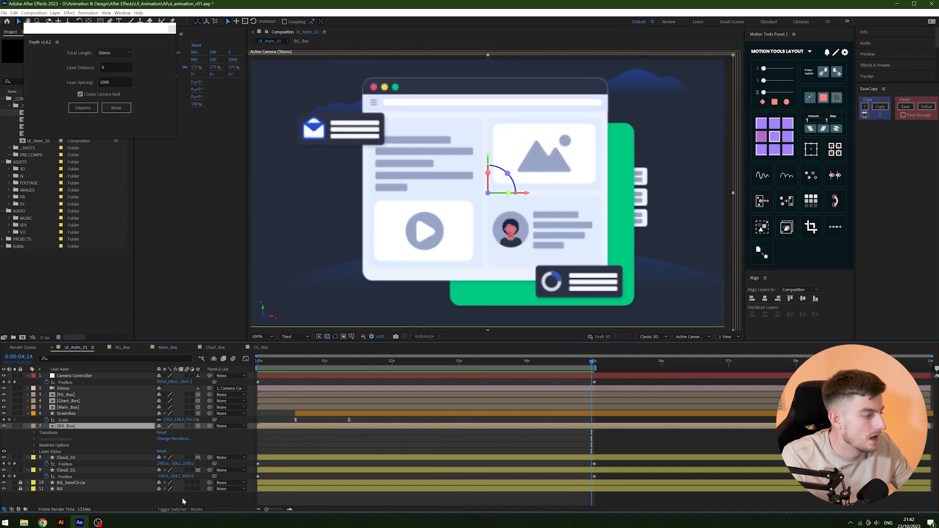
click(69, 414)
click(295, 337)
click(301, 354)
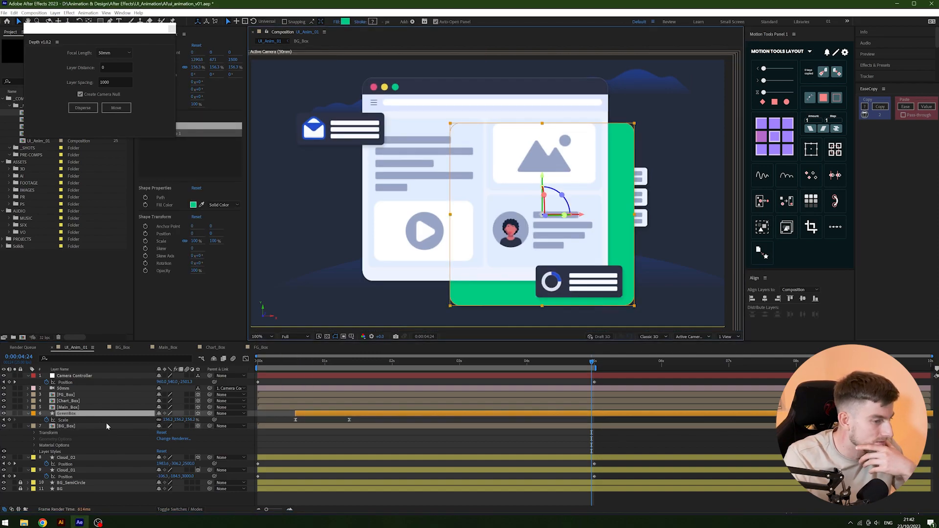
right_click(83, 416)
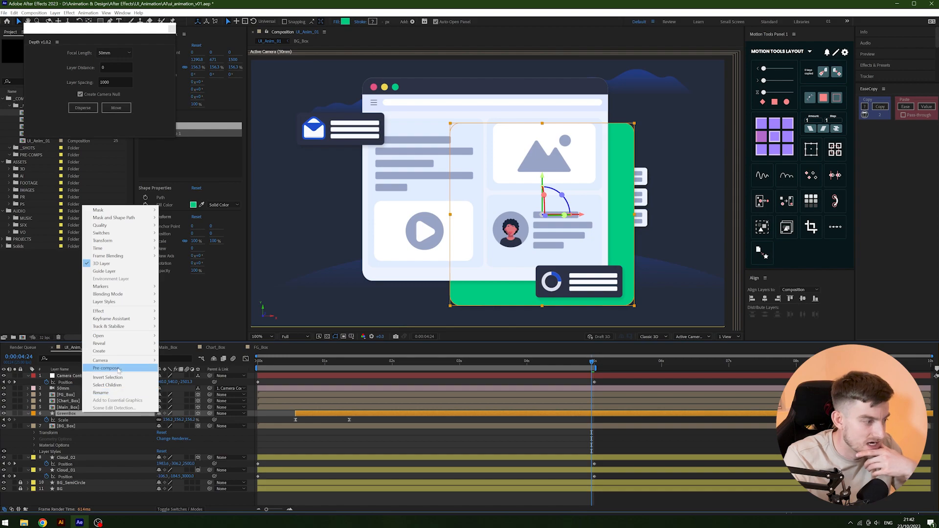
mouse_move(126, 304)
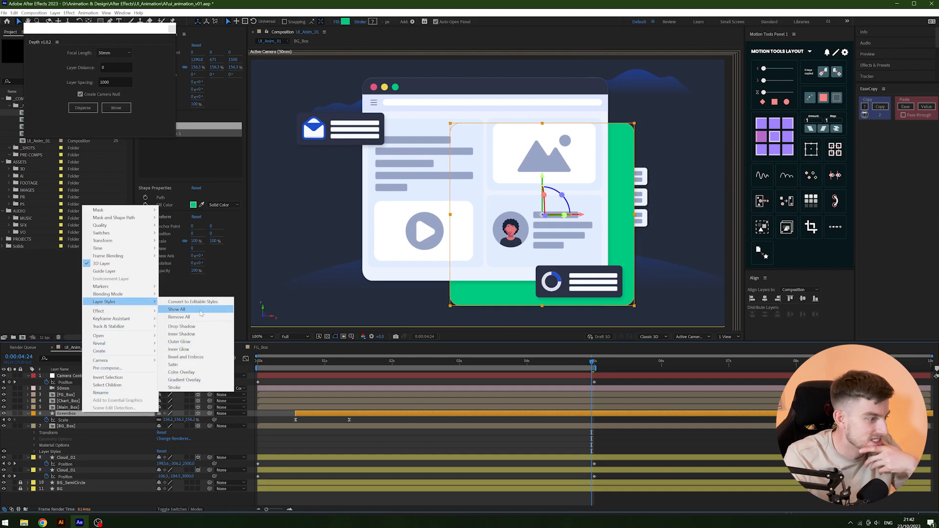
click(209, 349)
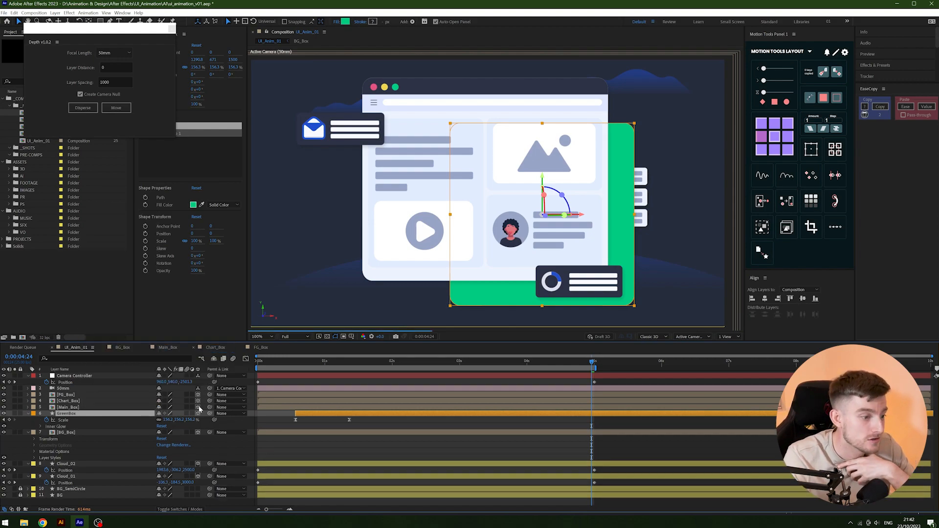
Expand GreenBox's Inner Glow settings and increase the glow size.
click(41, 426)
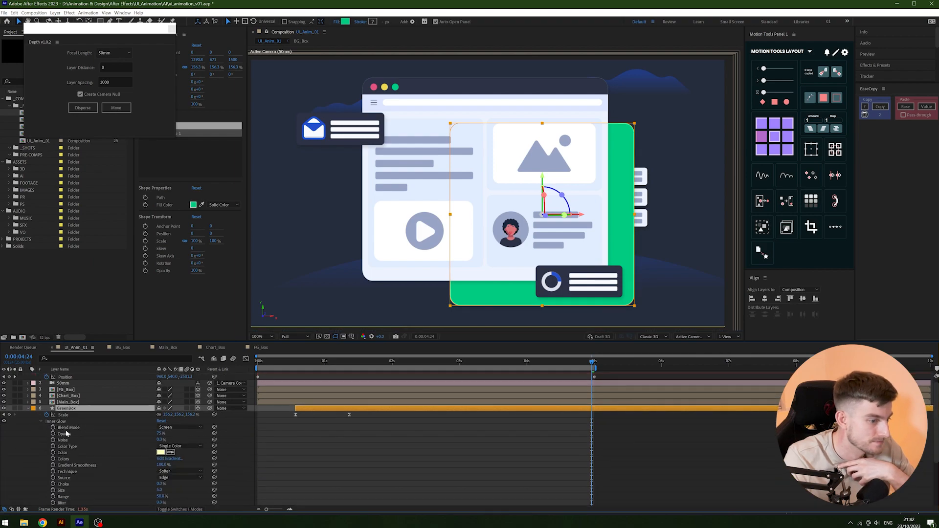
scroll(109, 441, down, 2)
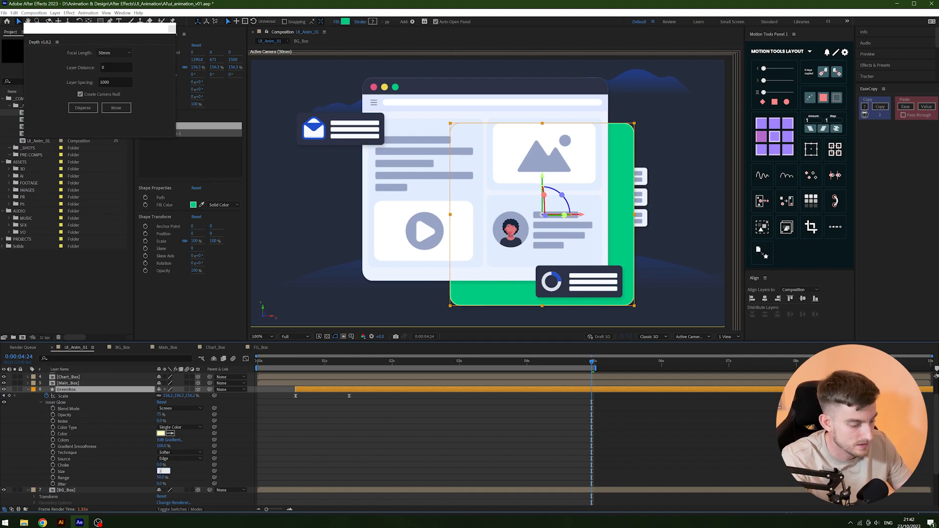
text(5)
key(Return)
click(612, 468)
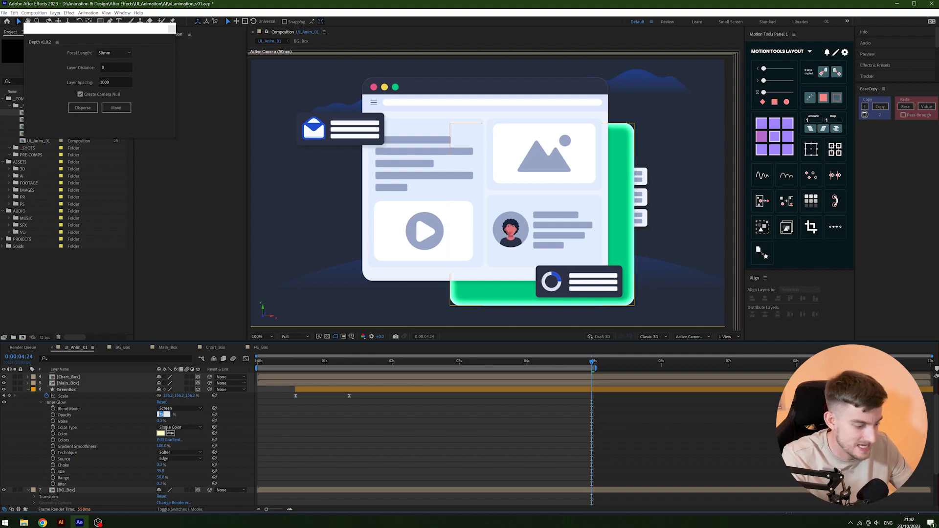
Set the opacity of GreenBox's Inner Glow to 20% and inspect the glow along the box's edge.
key(Return)
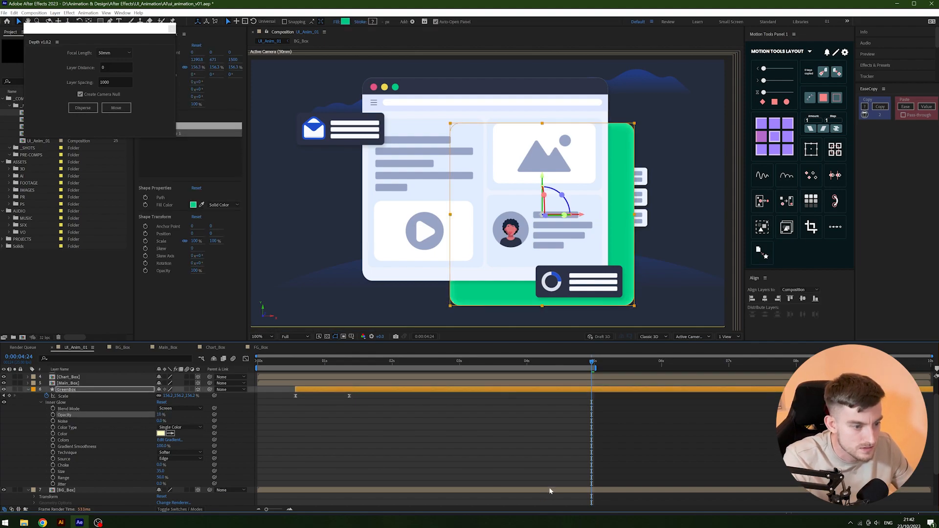
click(564, 464)
click(160, 415)
text(20)
key(Return)
click(590, 453)
click(688, 446)
scroll(641, 306, down, 2)
scroll(591, 217, up, 2)
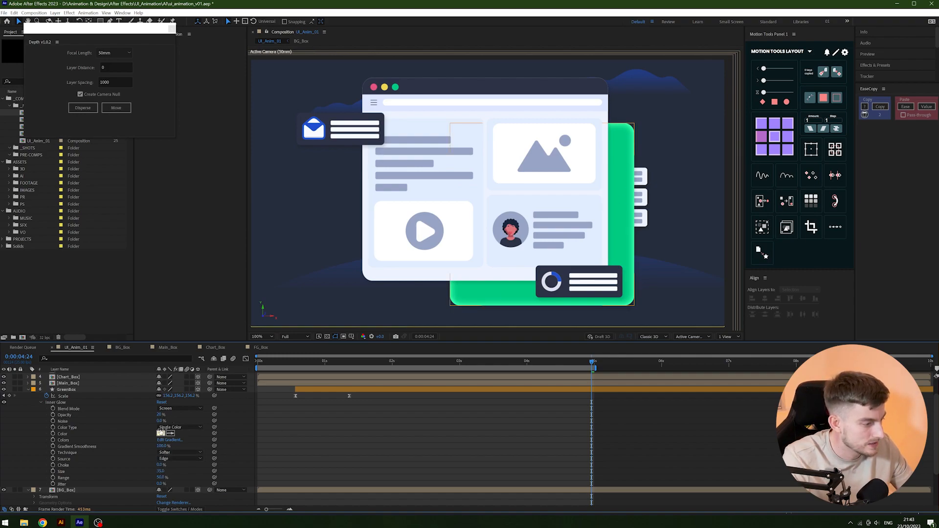
Set the noise of GreenBox's Inner Glow to 5% and inspect the green edge up close.
click(160, 422)
text(5)
key(Return)
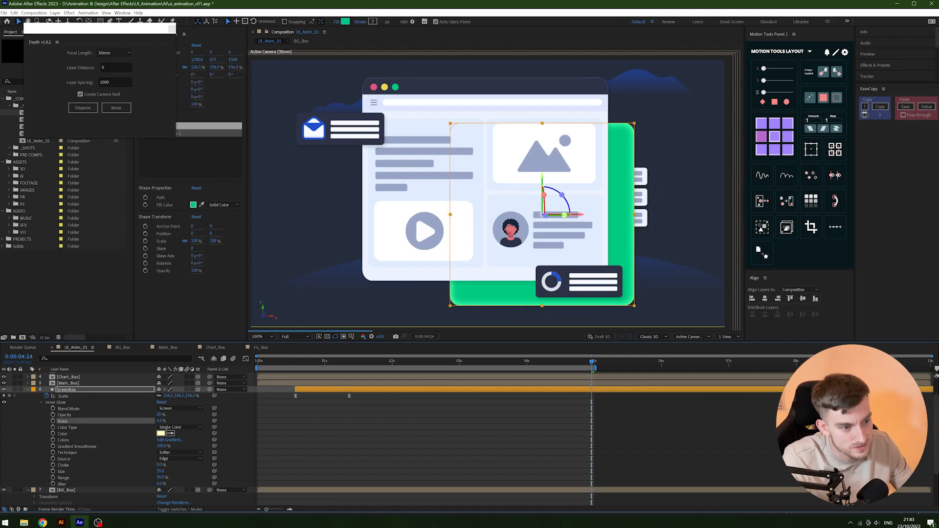
click(775, 422)
scroll(655, 181, up, 1)
scroll(656, 186, down, 1)
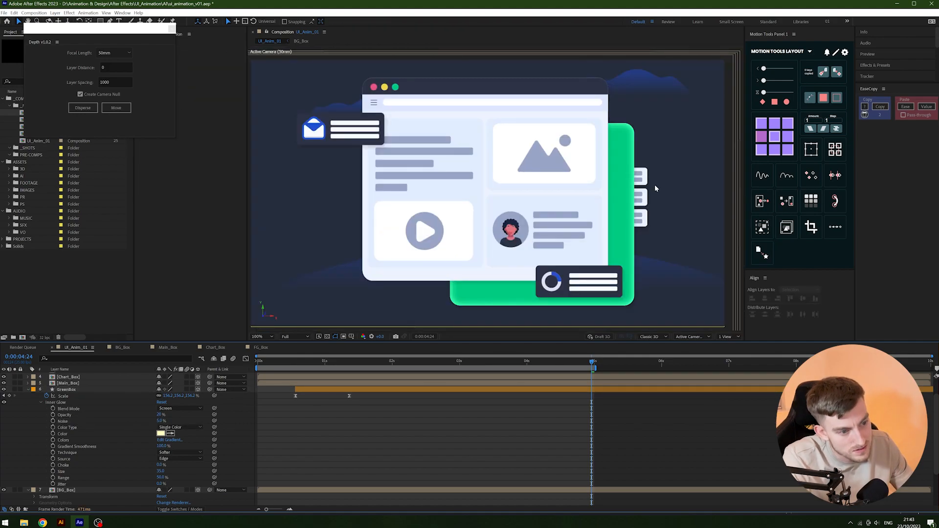
drag(638, 187, 618, 181)
scroll(605, 198, up, 1)
drag(562, 185, 548, 184)
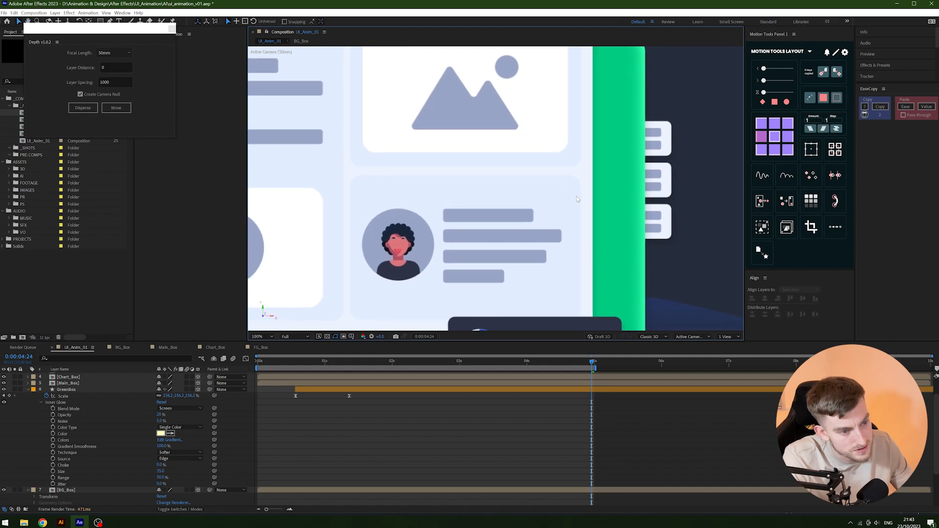
Try an Inner Glow noise of 10% on GreenBox, then undo that change.
key(comma)
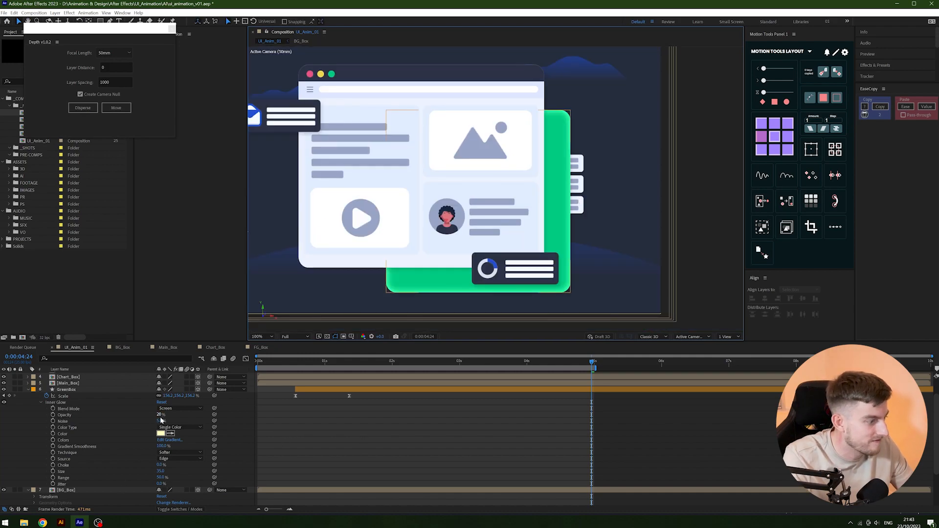
text(0)
key(Return)
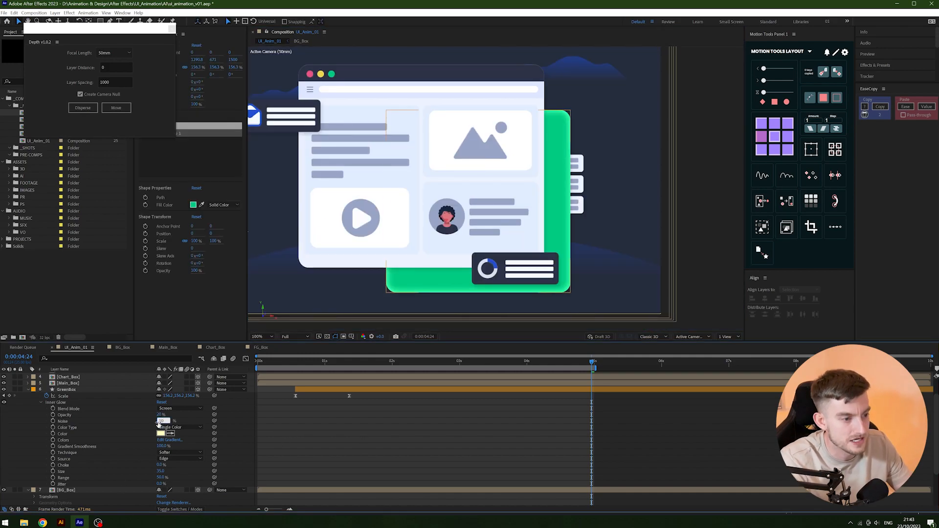
click(479, 441)
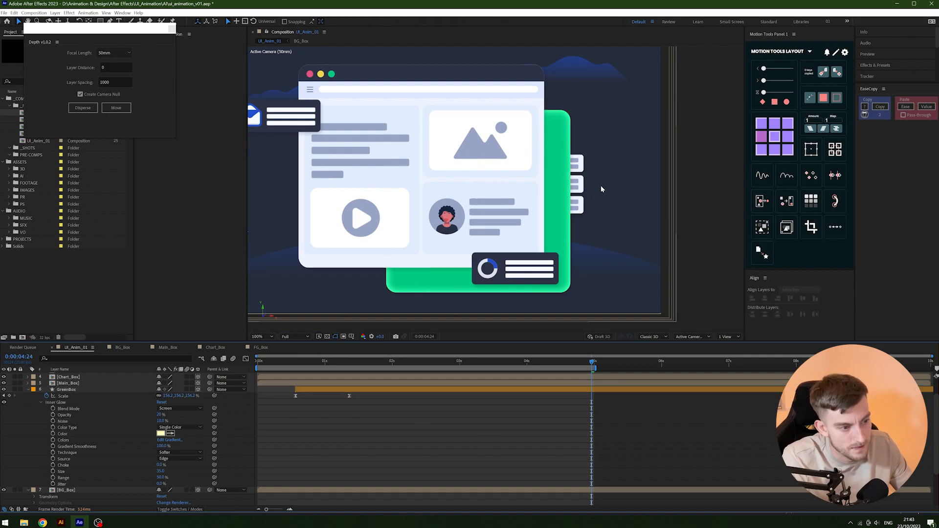
key(ctrl+z)
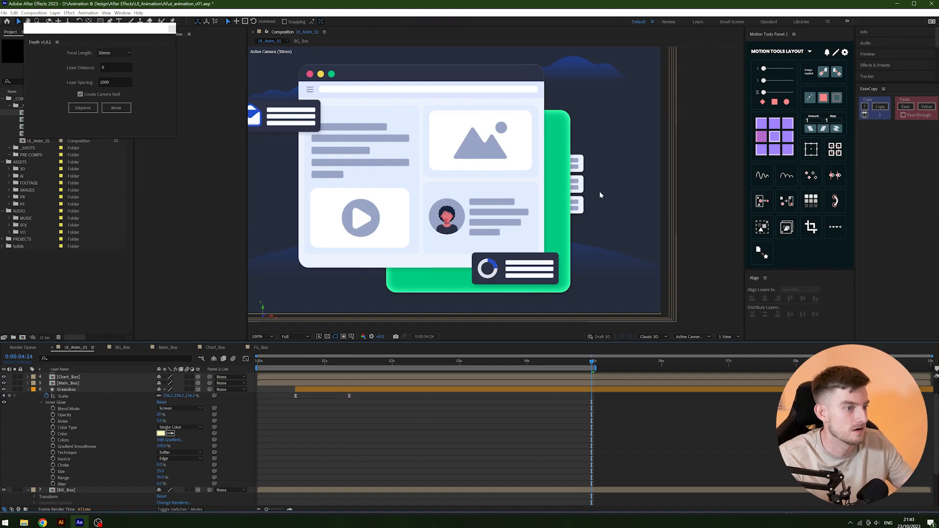
Copy the Inner Glow layer style from GreenBox, collapse its properties, and paste the style onto Main_Box.
click(61, 404)
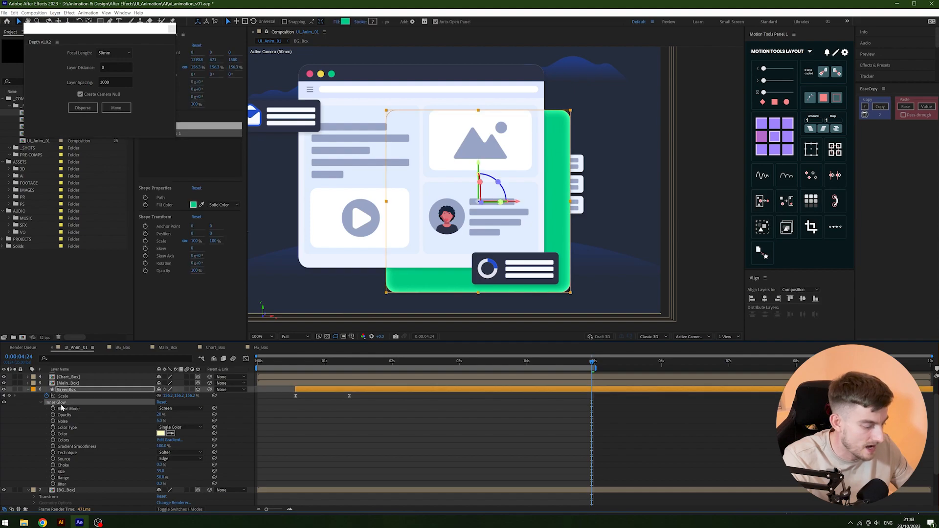
click(75, 390)
key(u)
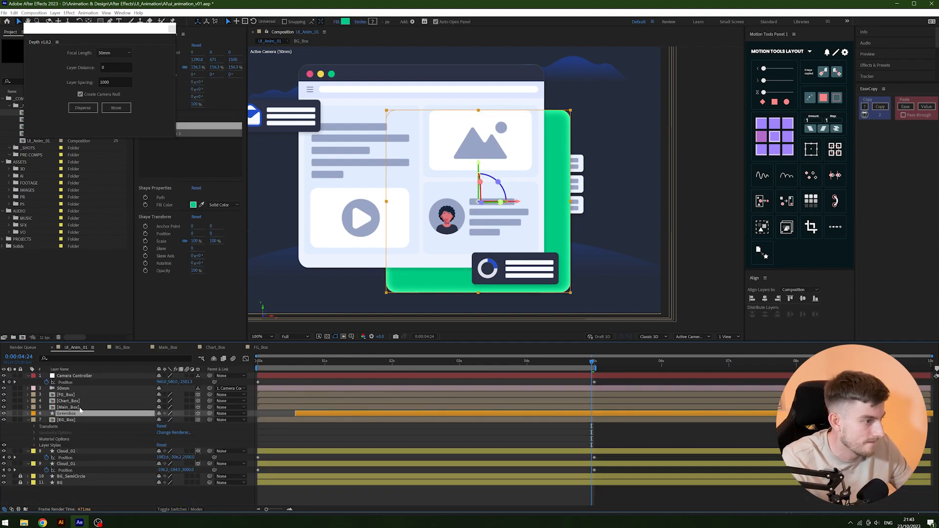
click(80, 408)
key(ctrl+v)
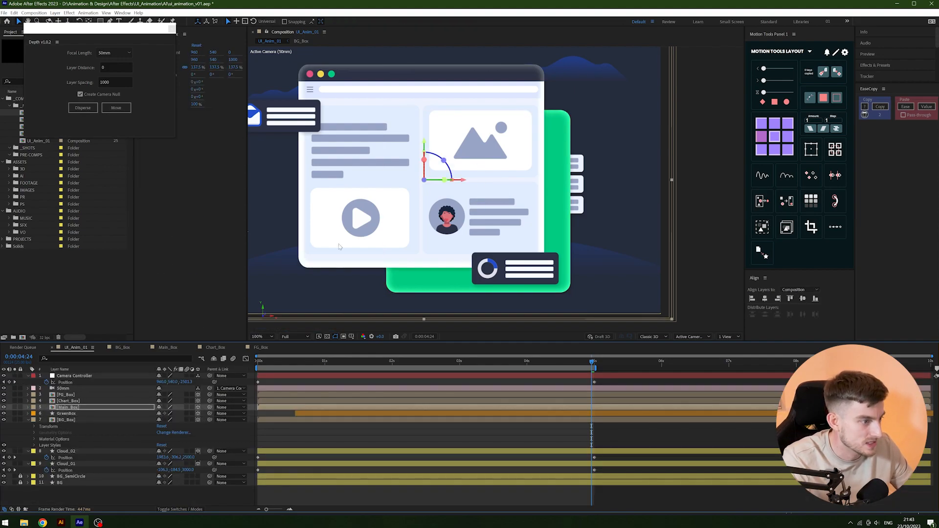
drag(376, 213, 427, 225)
drag(281, 148, 350, 149)
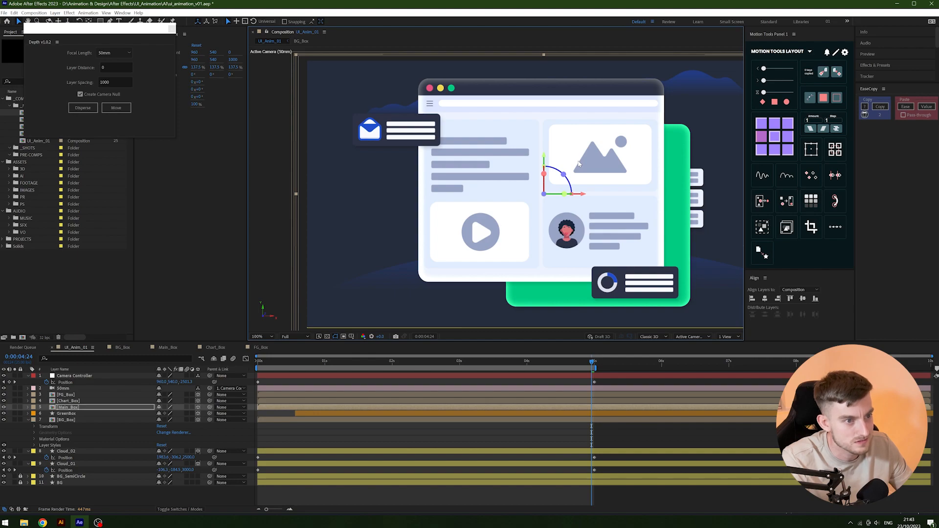
Reveal Main_Box's modified properties and set the size of its Inner Glow to 15.
key(u)
key(u)
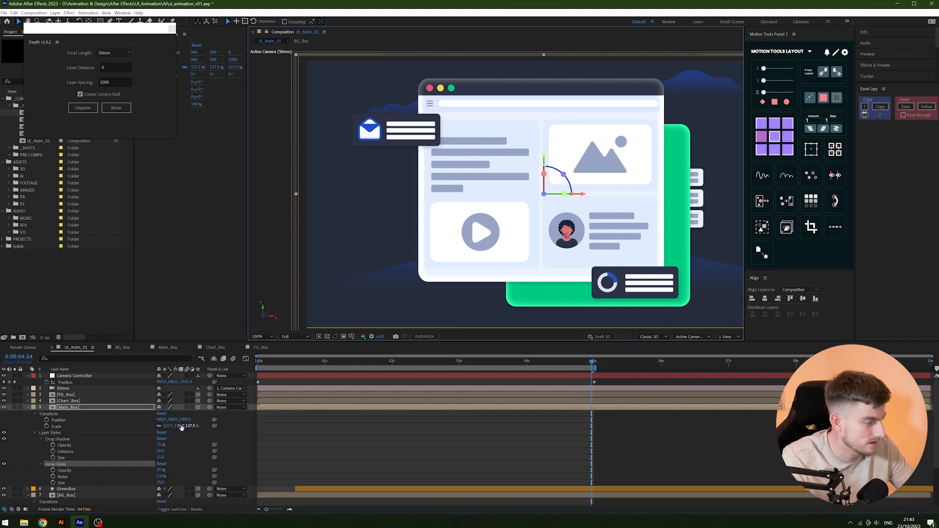
click(326, 460)
click(161, 482)
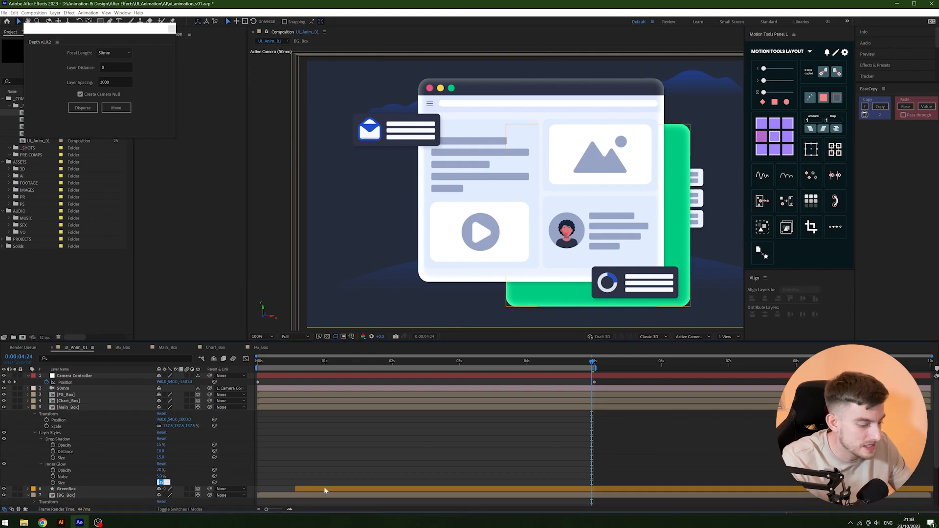
text(15)
key(Return)
click(551, 431)
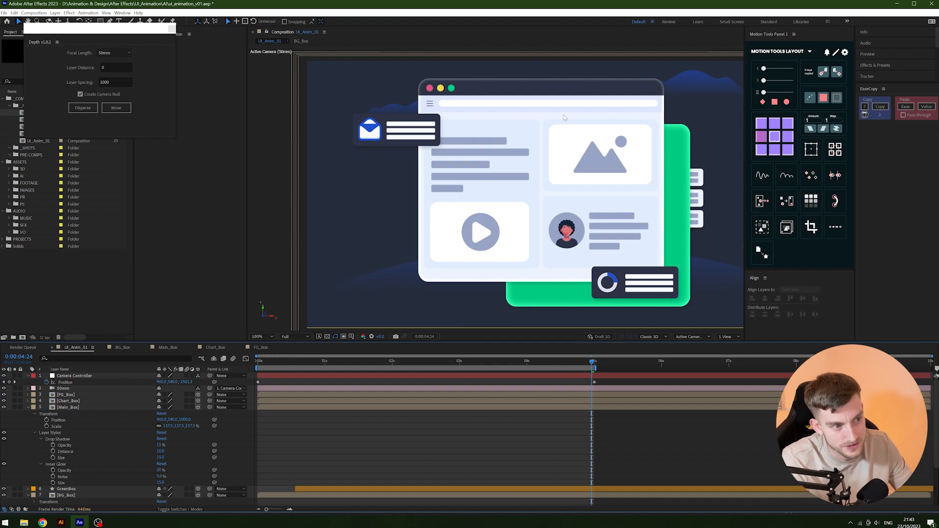
Copy the Drop Shadow style from the Main_Box layer in UI_Anim_01 and open the Main_Box precomp.
double_click(65, 407)
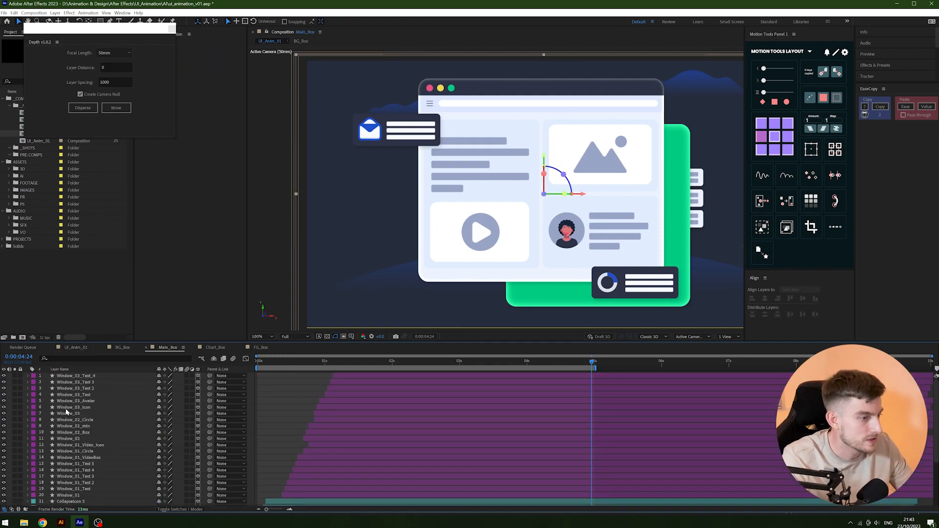
key(Tab)
click(110, 411)
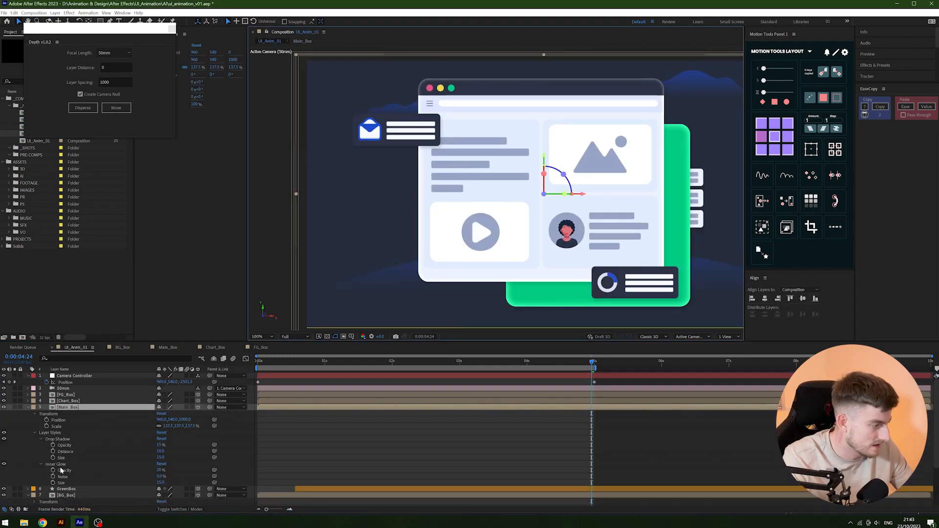
click(57, 439)
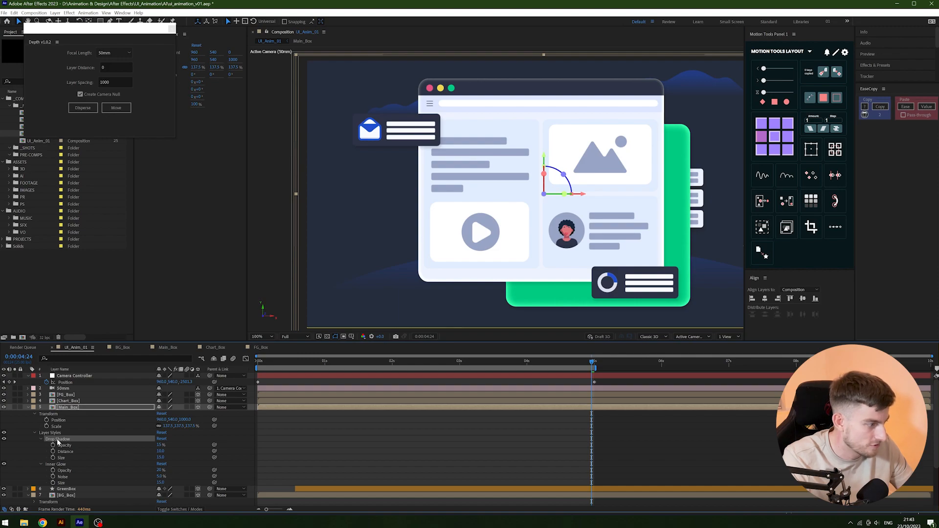
double_click(74, 407)
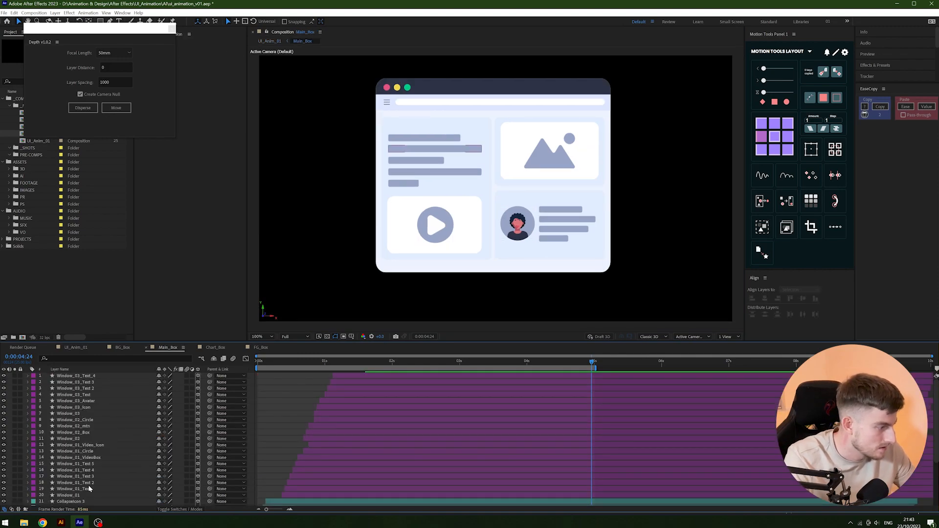
Paste the copied Drop Shadow style onto the Window_01, Window_01_VideoBox and Window_02_Box layers.
key(ctrl+v)
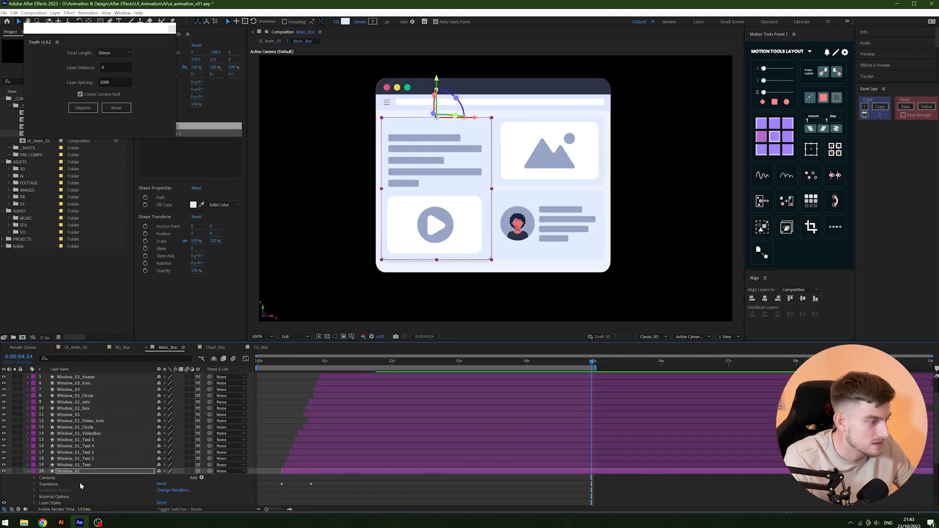
click(93, 434)
key(ctrl+v)
click(93, 408)
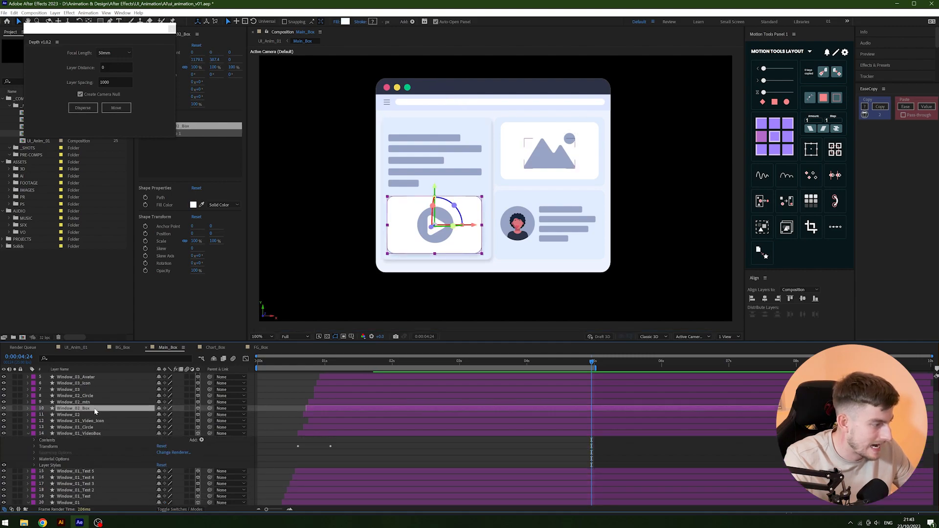
key(ctrl+v)
scroll(92, 411, up, 2)
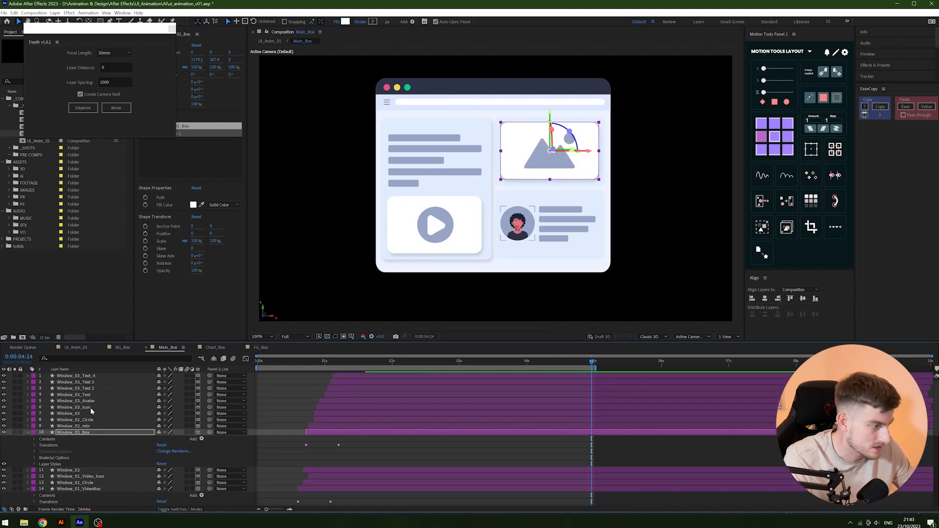
Paste the copied Drop Shadow style onto the Window_03_Icon and Window_03 layers.
click(90, 407)
key(ctrl+v)
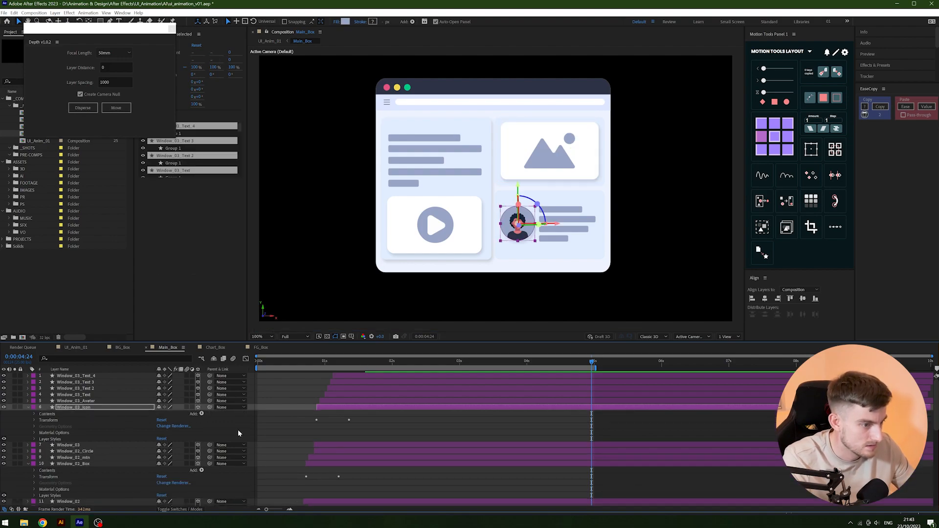
click(259, 415)
click(98, 445)
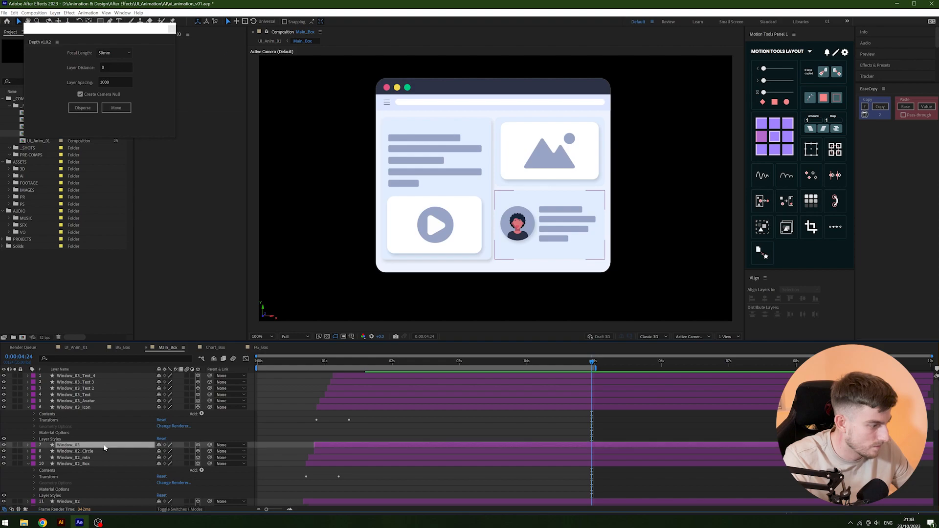
key(ctrl+v)
click(405, 431)
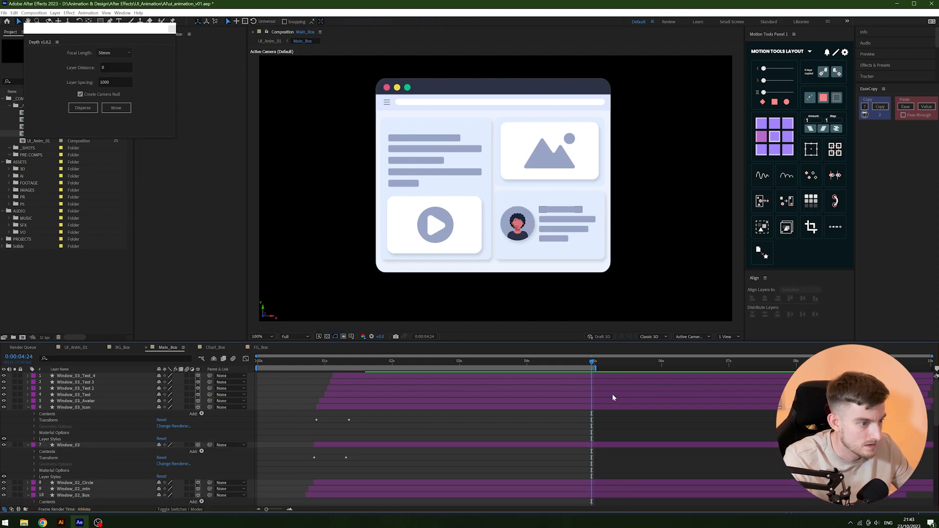
Find the search bar's background layer, Main_TopBox, and paste the Drop Shadow style onto it.
key(Tab)
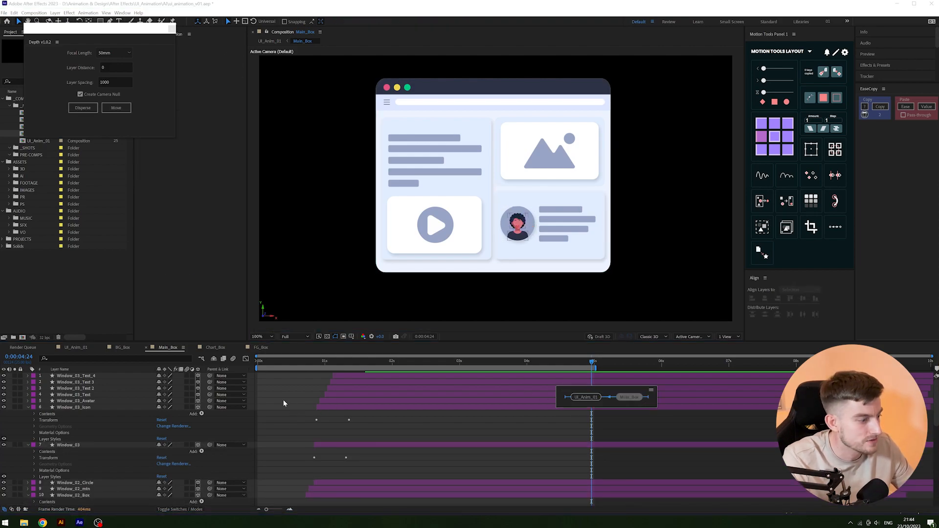
scroll(208, 429, down, 6)
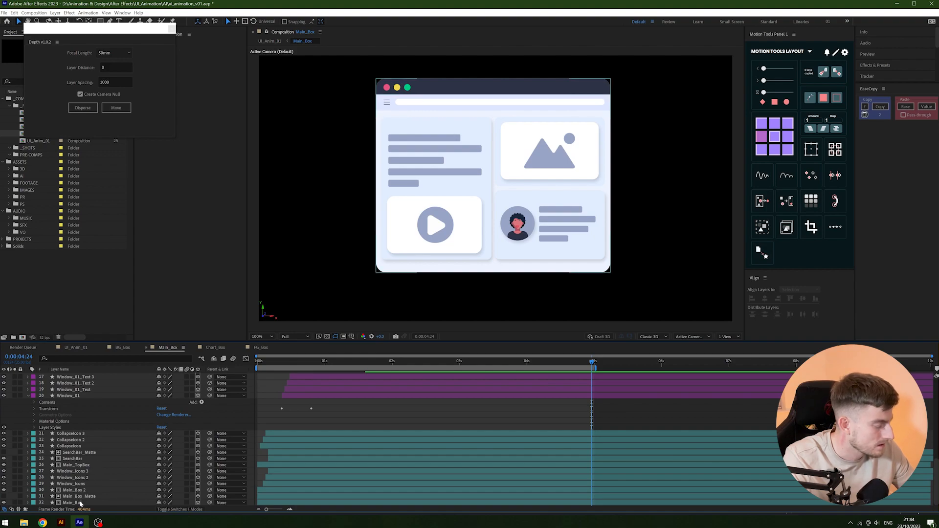
click(83, 484)
click(81, 477)
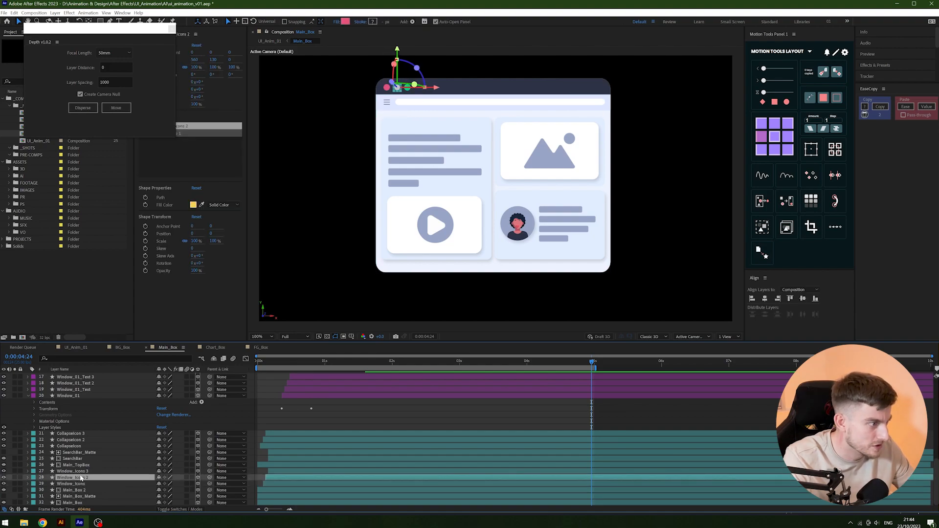
click(83, 471)
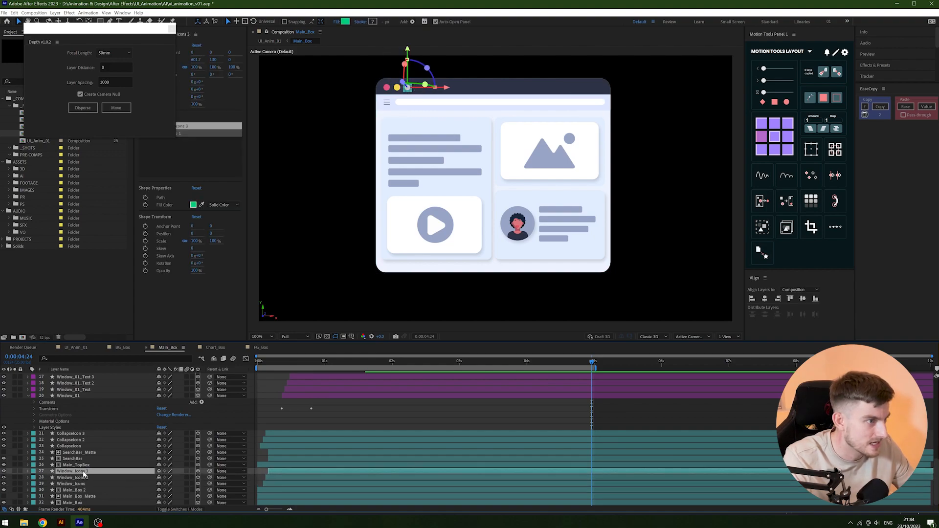
click(88, 441)
click(442, 95)
double_click(137, 464)
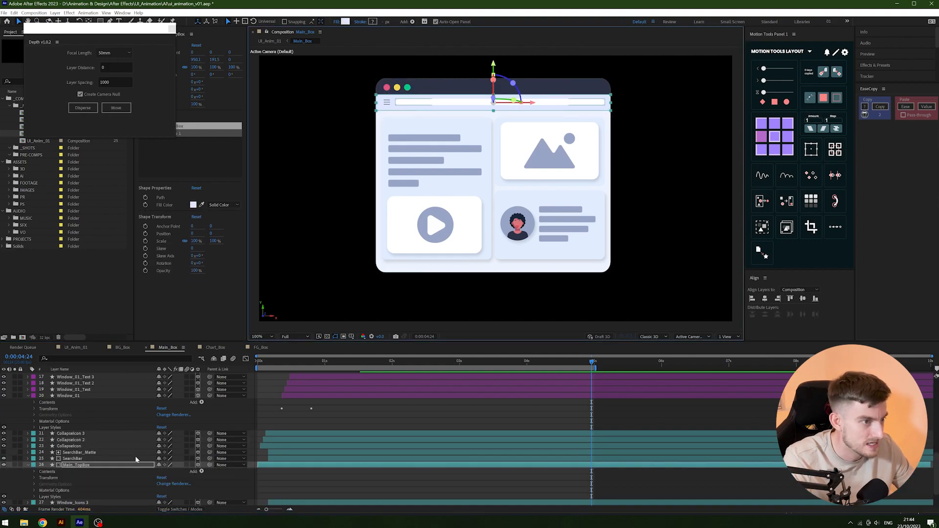
click(523, 424)
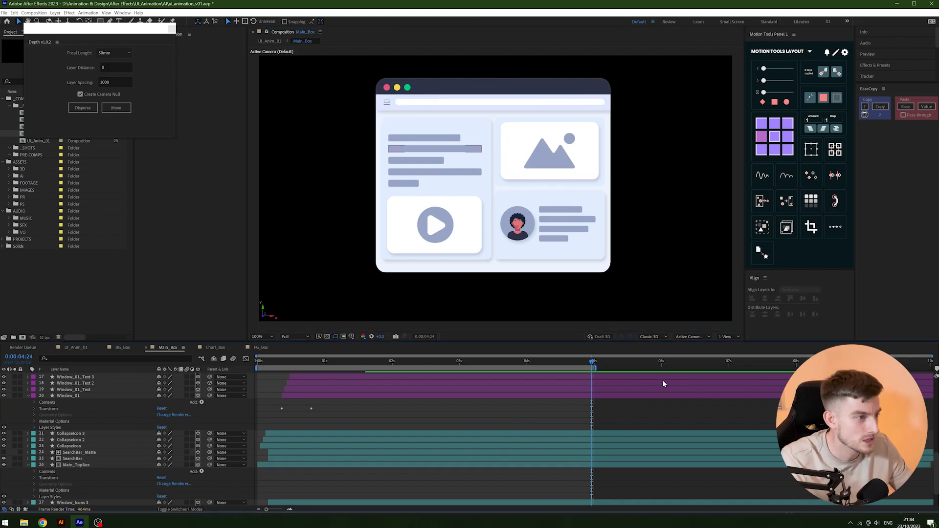
Set Main_TopBox's Drop Shadow size to 5 and its distance to 2.
scroll(108, 481, down, 2)
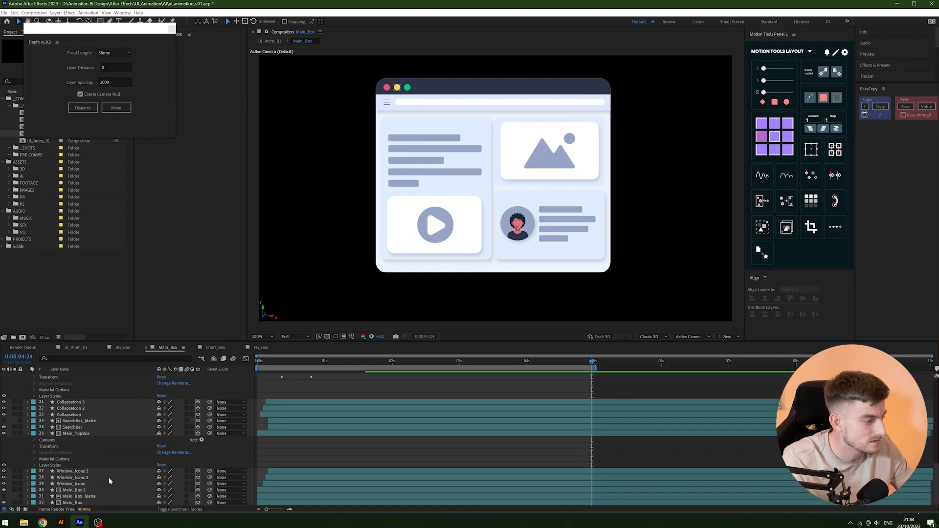
click(36, 465)
click(41, 472)
scroll(145, 488, down, 2)
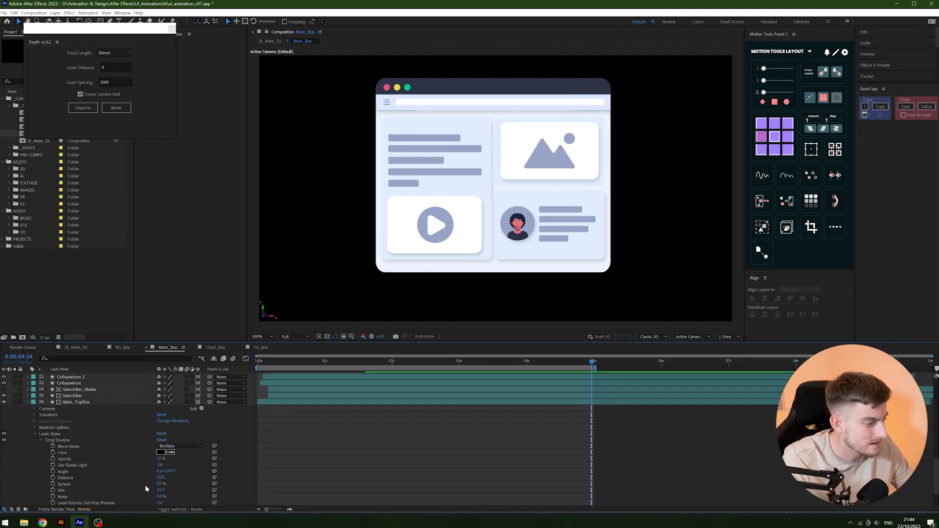
text(5)
key(Return)
click(413, 430)
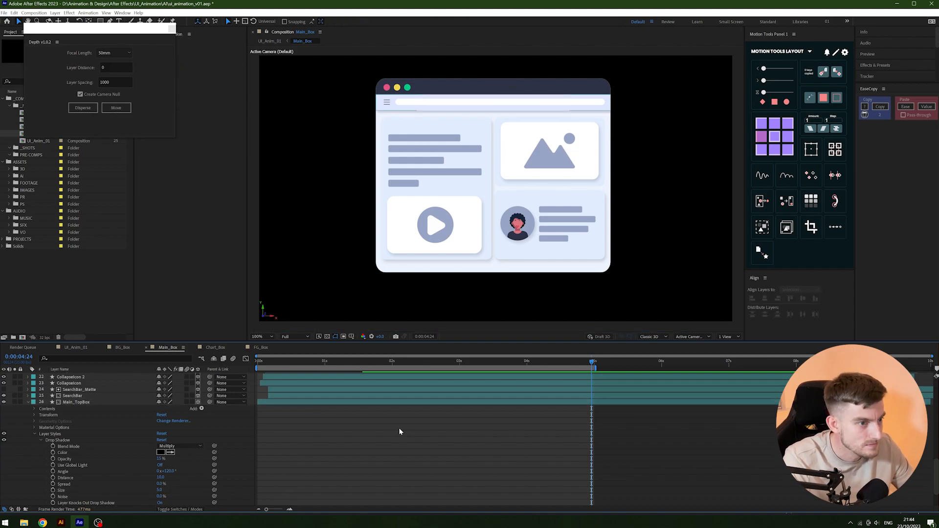
text(2)
key(Return)
click(160, 490)
click(490, 436)
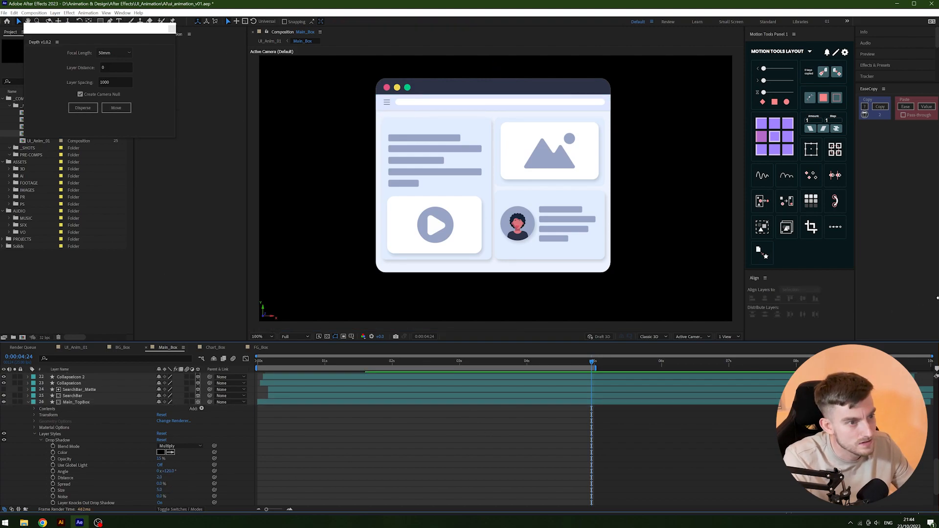
Copy Main_TopBox's layer styles, collapse its properties, and paste the styles onto Window_01, Window_02_Box and Window_01_VideoBox.
click(55, 434)
key(u)
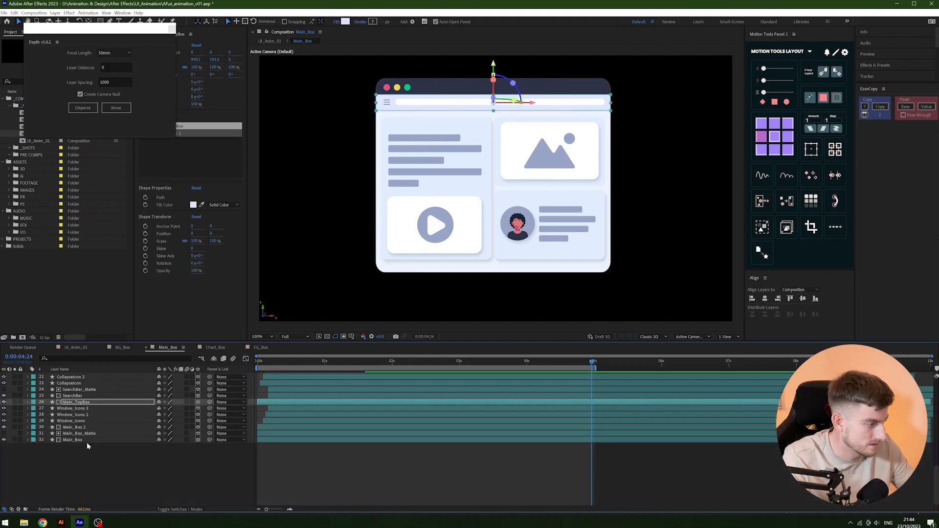
scroll(78, 431, up, 3)
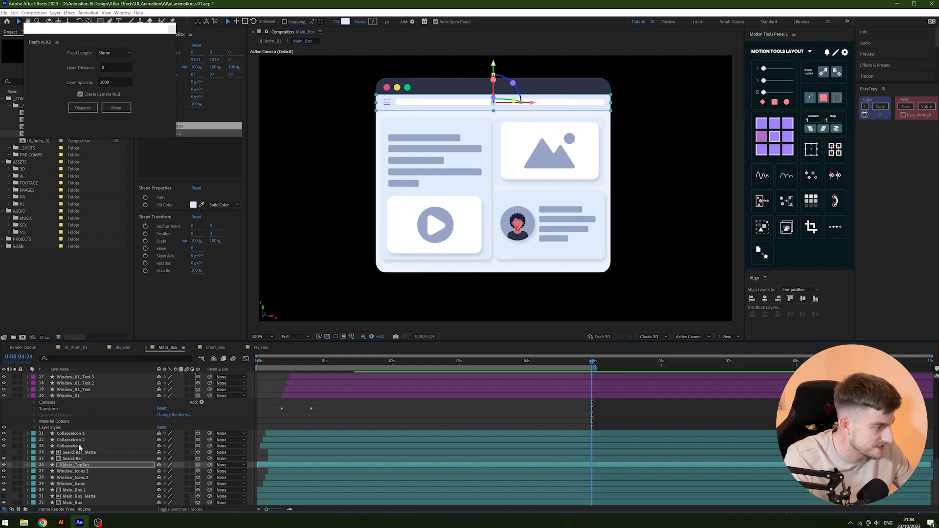
scroll(78, 444, up, 1)
click(79, 415)
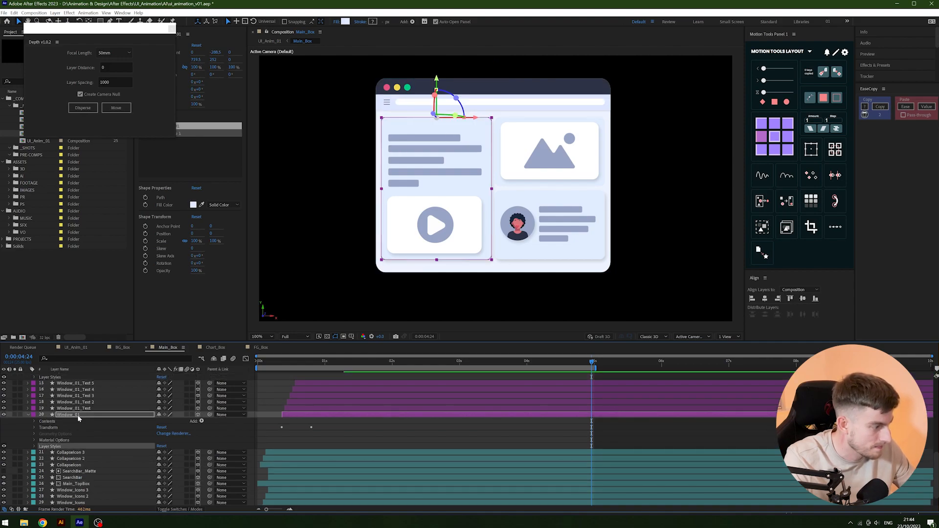
scroll(77, 416, up, 4)
scroll(77, 430, up, 2)
click(74, 420)
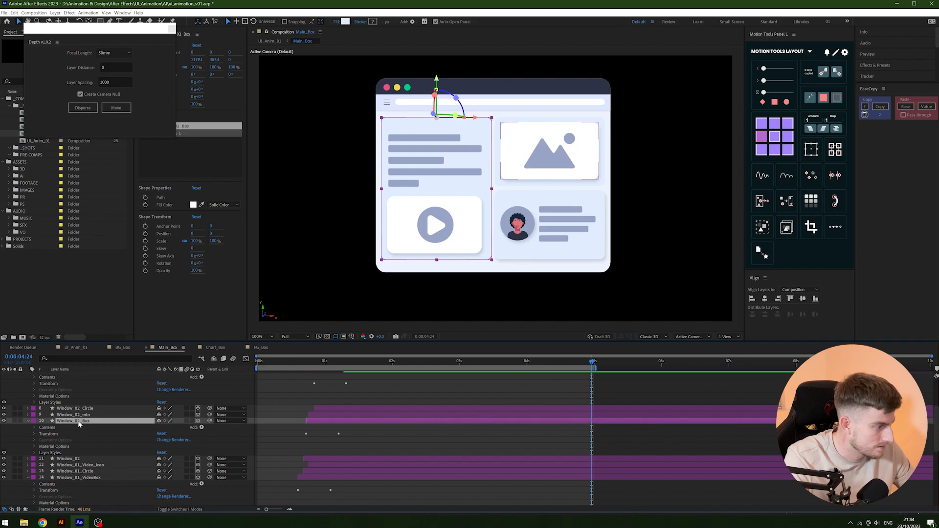
click(100, 464)
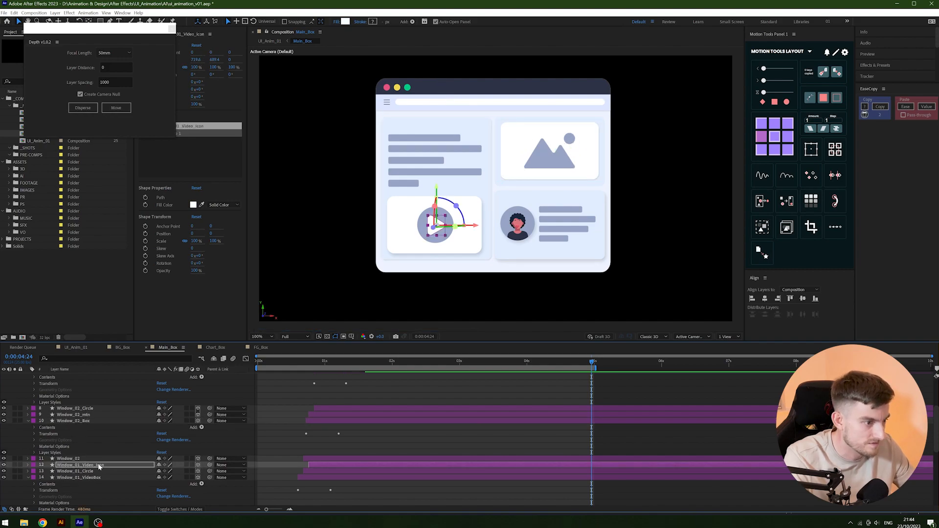
click(98, 477)
Paste Main_TopBox's copied layer styles onto the Window_03 and Window_03_Icon layers.
scroll(100, 451, up, 4)
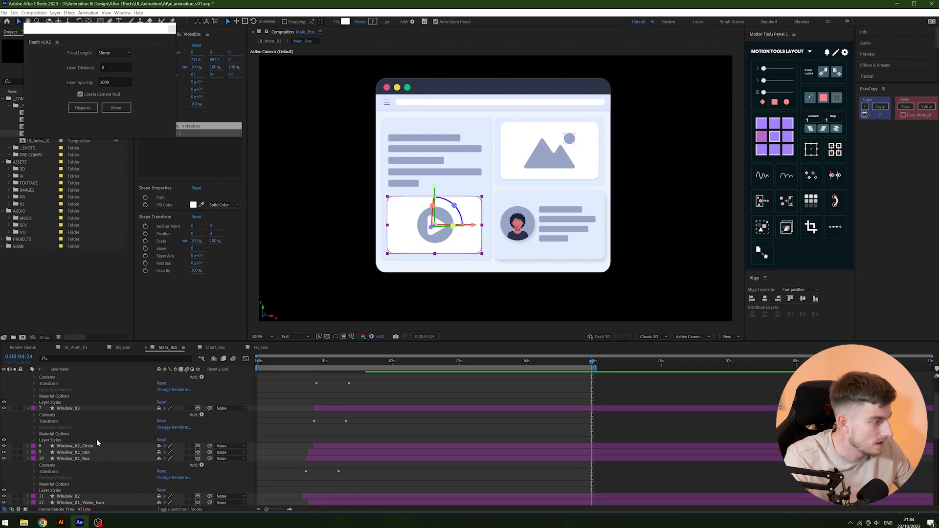
click(85, 445)
click(86, 407)
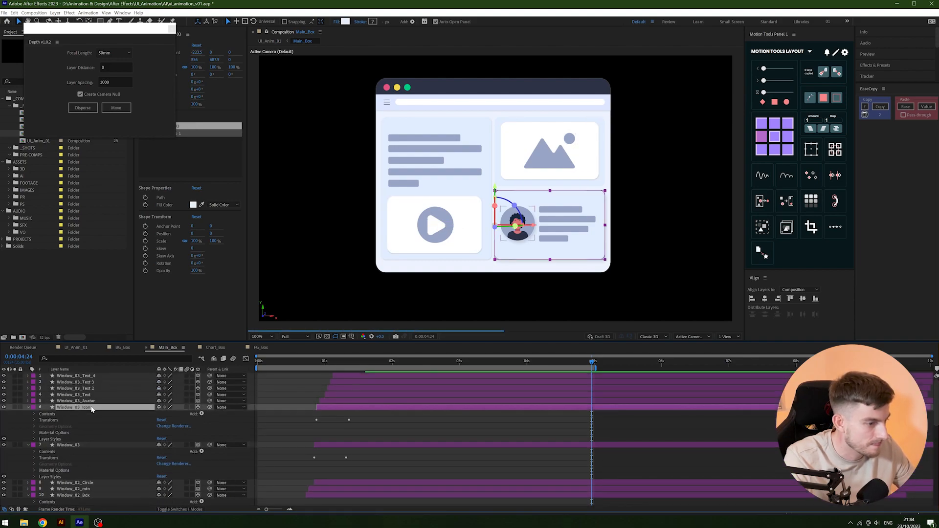
click(369, 433)
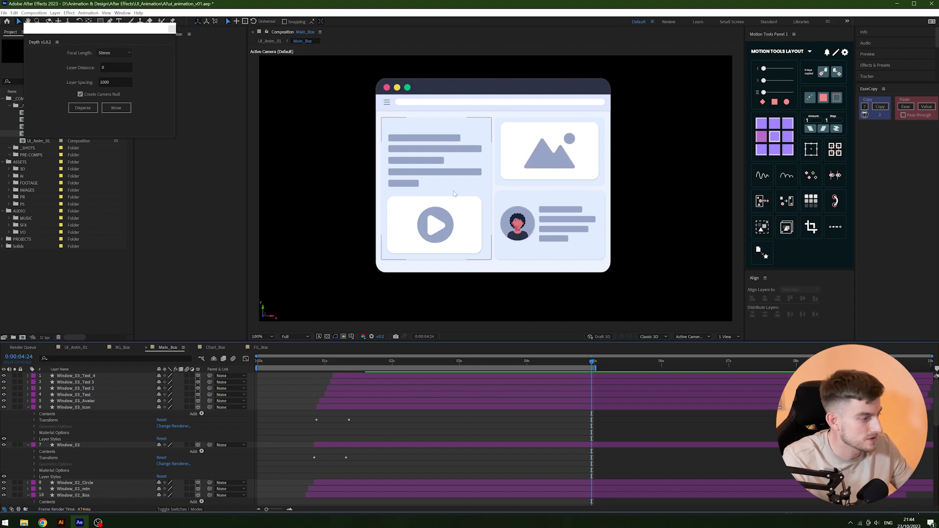
Paste Main_TopBox's copied layer styles onto the Window_02 panel and bring up the composition mini-flowchart.
click(505, 188)
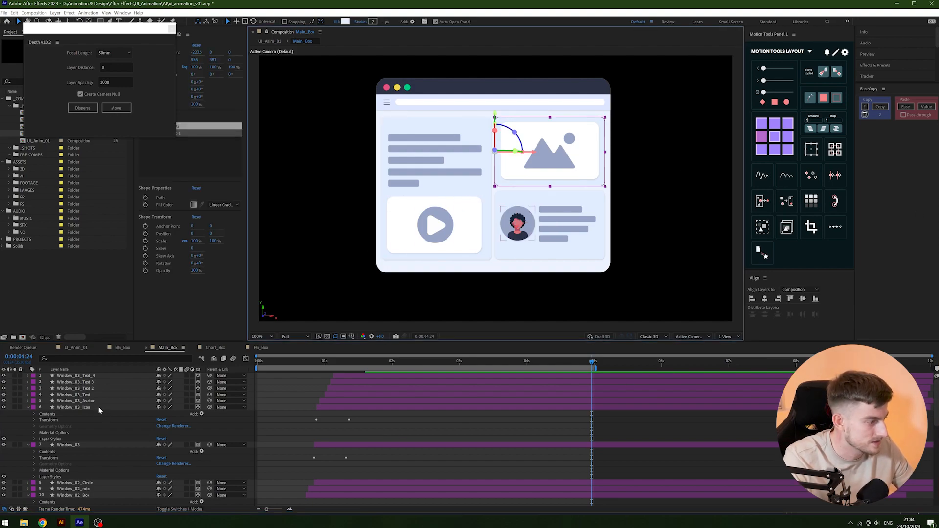
scroll(114, 458, down, 3)
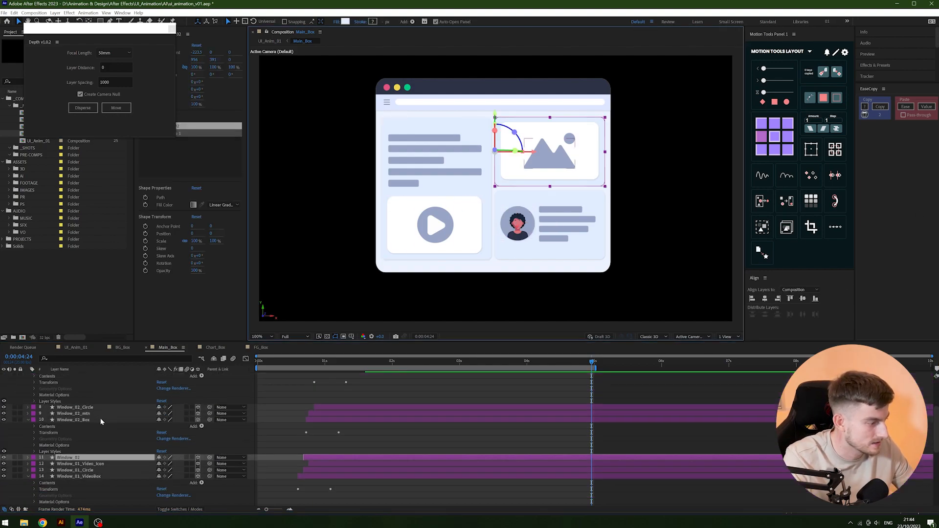
click(286, 386)
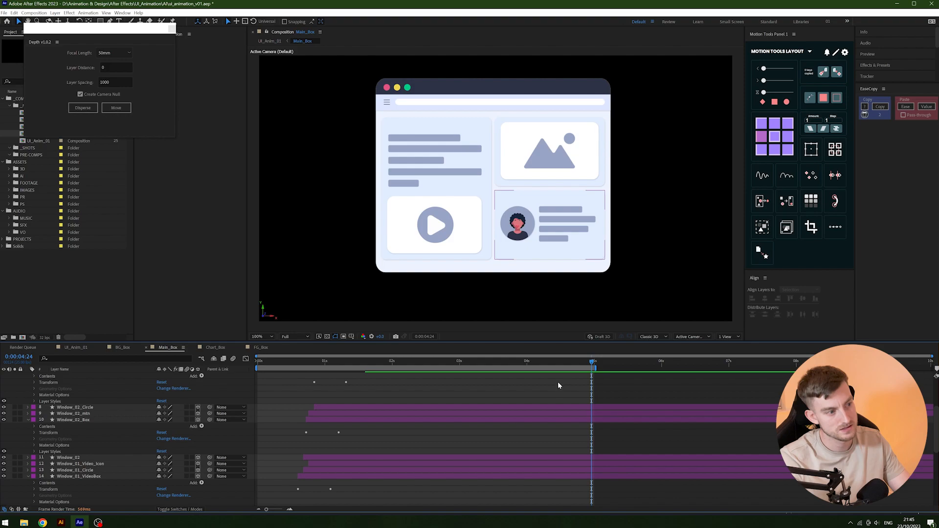
key(Tab)
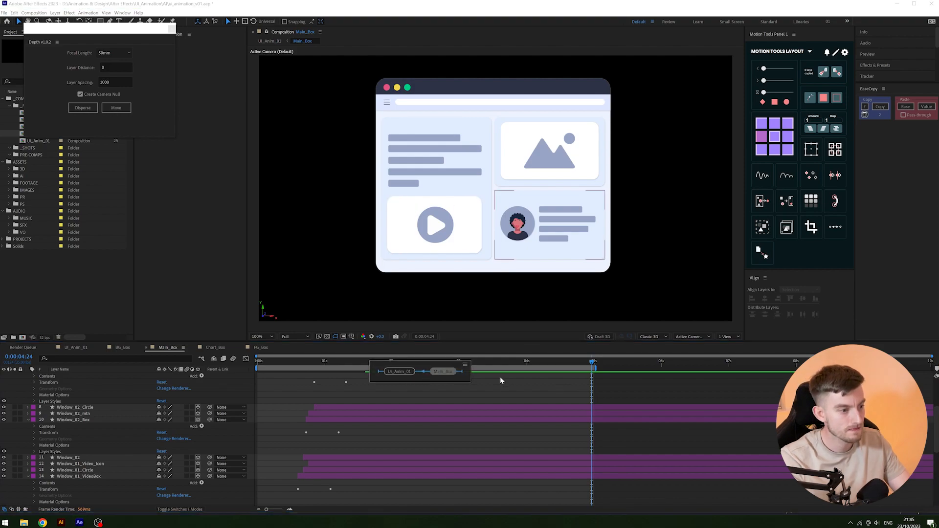
Return to the UI_Anim_01 composition and move the current time to 0:00:03:20.
click(476, 248)
key(Tab)
key(Tab)
key(Tab)
click(290, 313)
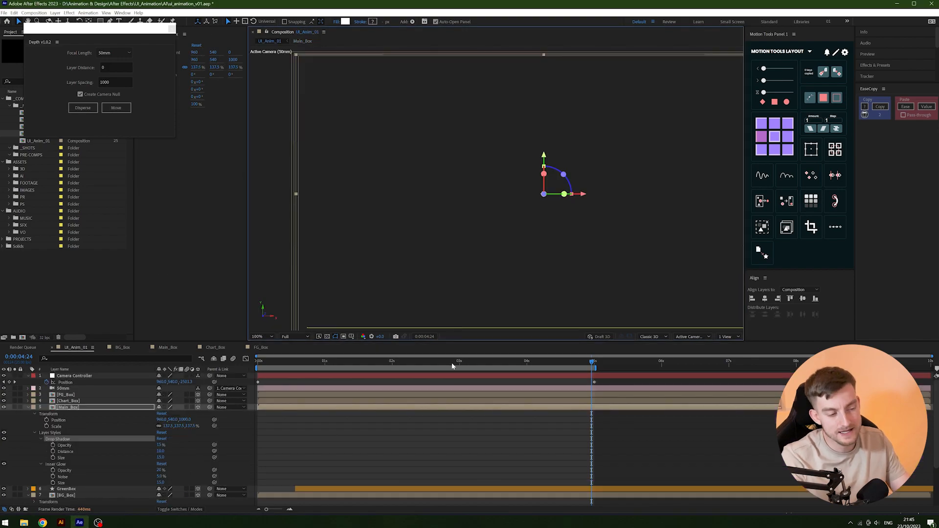
key(Home)
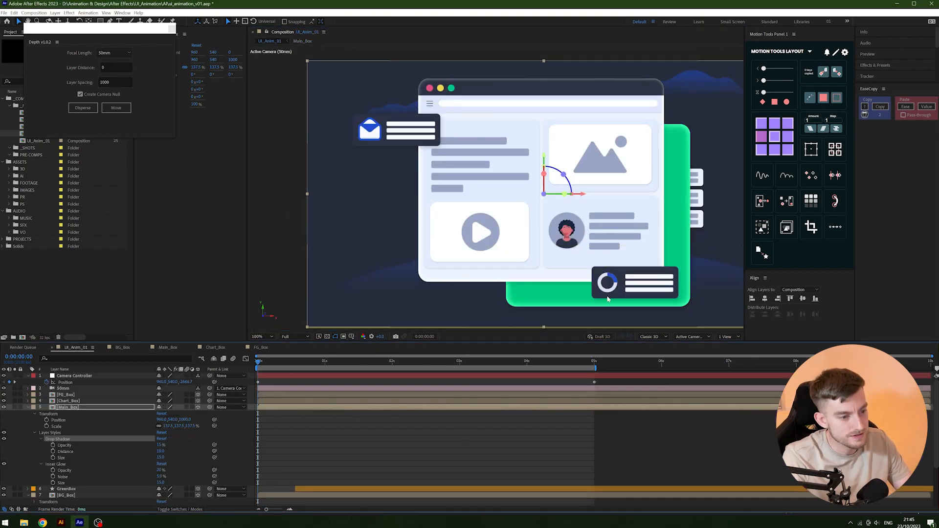
click(513, 361)
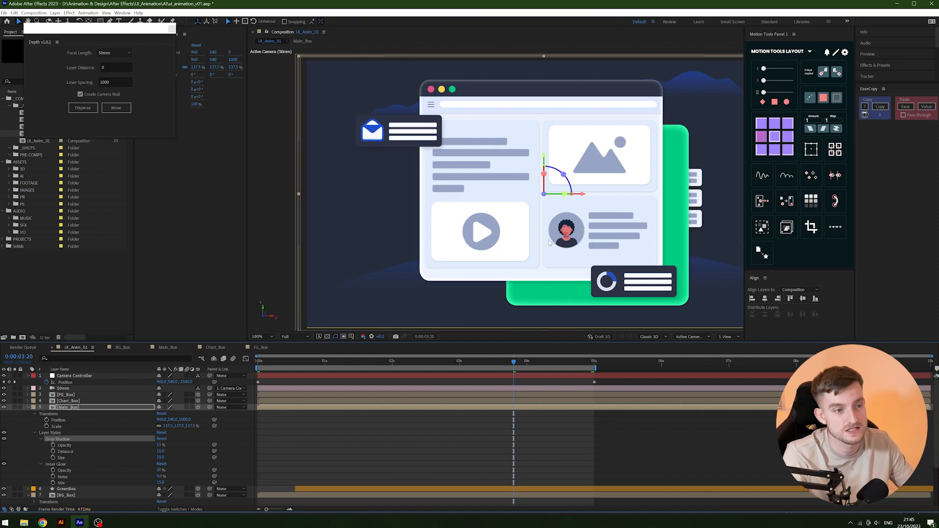
Examine the box edges in the composition alongside Main_Box's Inner Glow and the FG_Box and Chart_Box layers.
scroll(546, 227, down, 1)
scroll(484, 217, up, 1)
drag(478, 203, 428, 197)
scroll(34, 459, down, 2)
click(58, 427)
scroll(123, 440, up, 2)
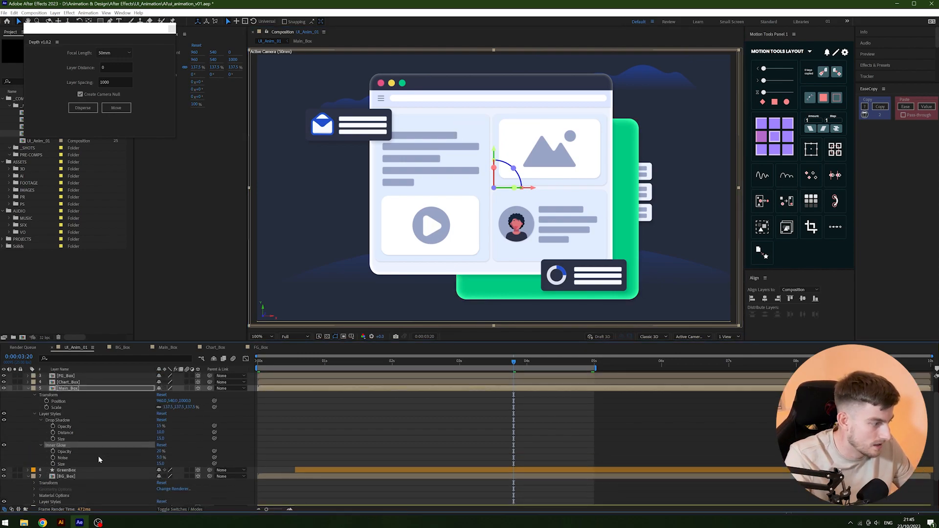
click(68, 395)
click(70, 401)
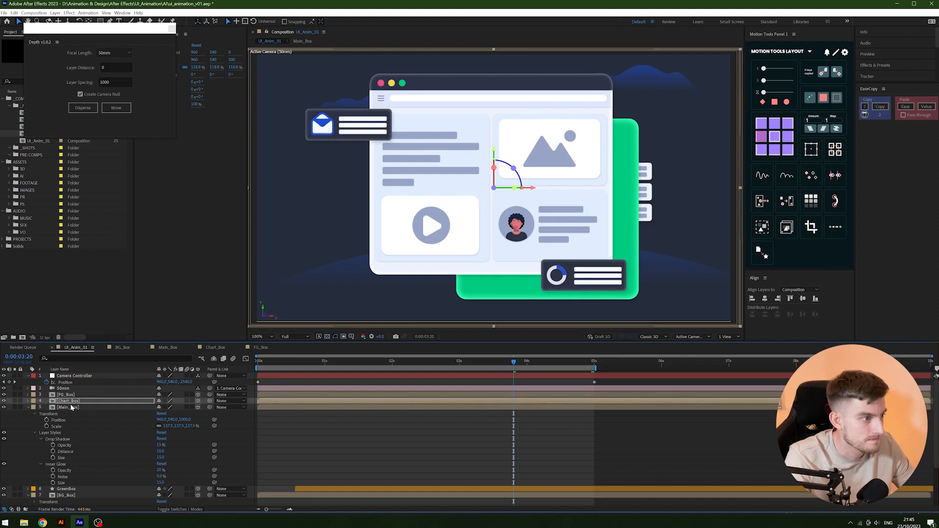
Reveal FG_Box's modified properties and reduce its Inner Glow opacity to 2%.
click(72, 396)
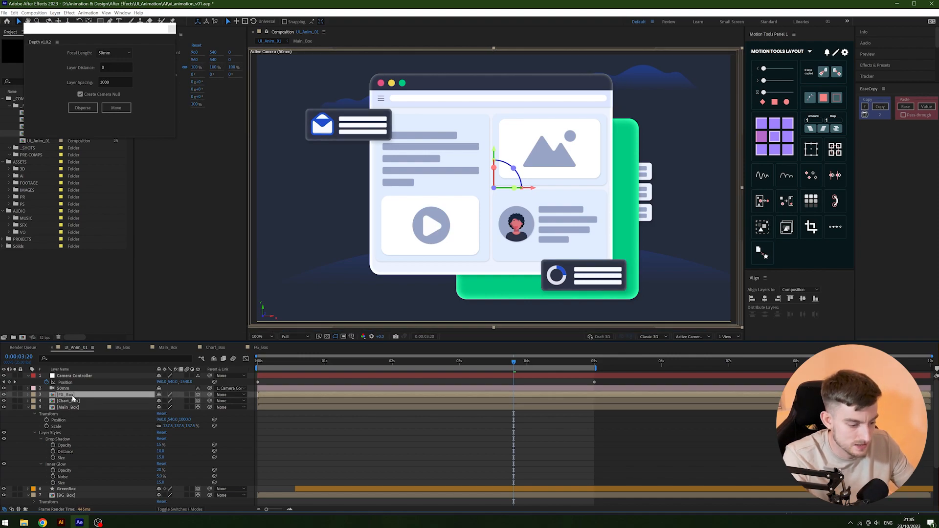
key(u)
key(u)
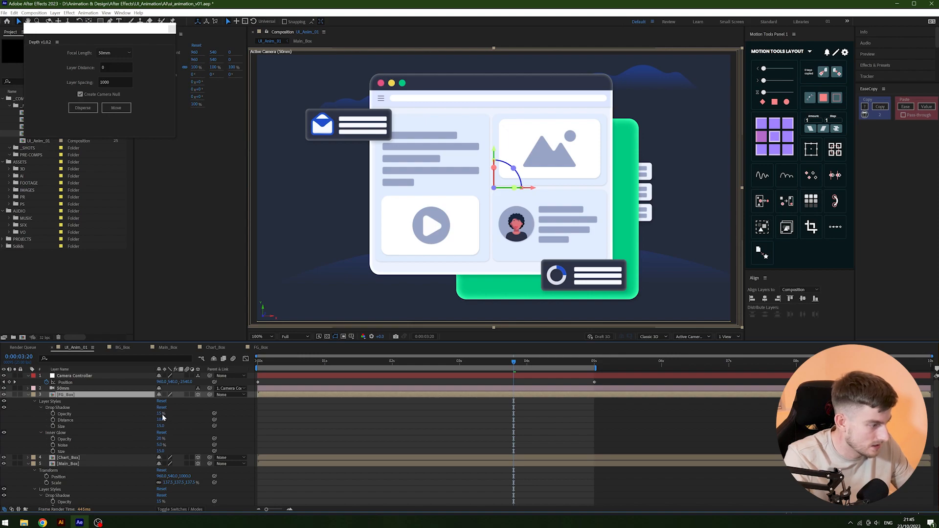
click(161, 439)
text(10)
key(Return)
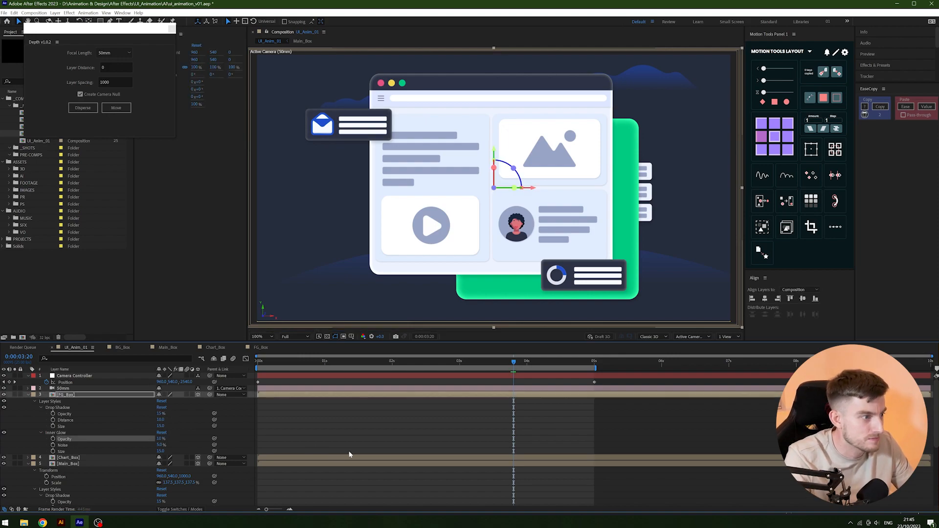
text(5)
key(Return)
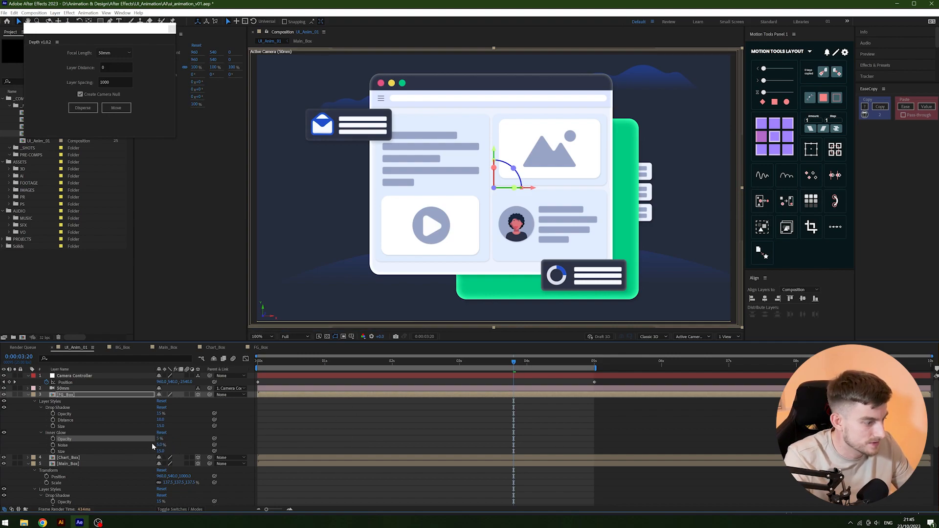
key(Return)
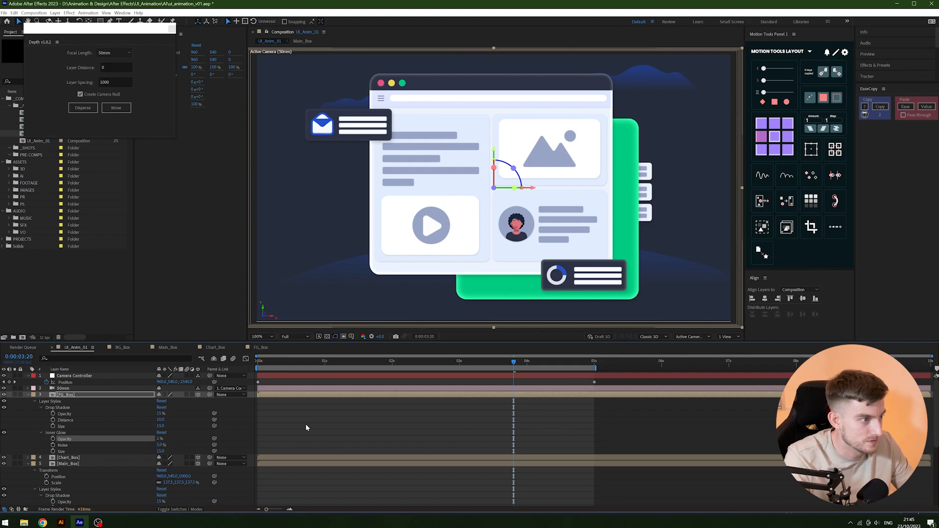
click(307, 427)
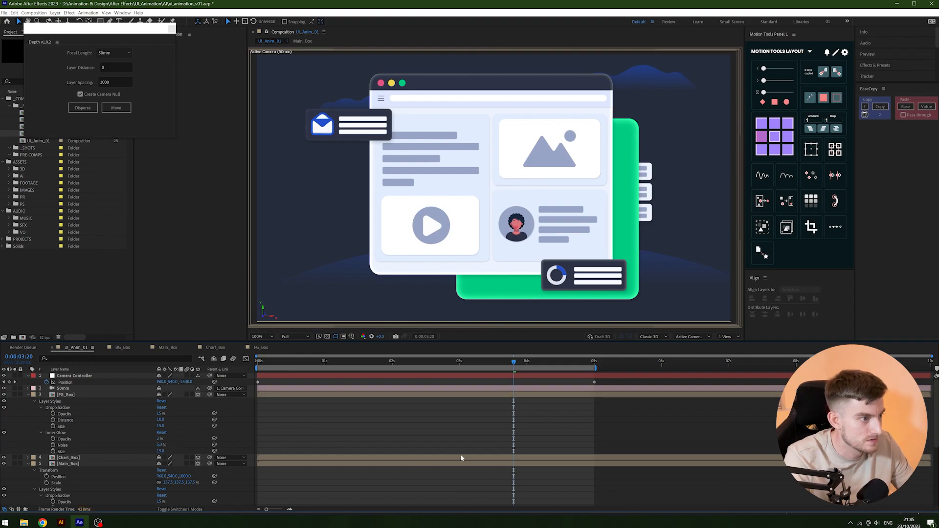
Reveal Chart_Box's modified properties and set its Inner Glow opacity to 4%.
click(113, 457)
key(u)
key(u)
scroll(123, 468, down, 2)
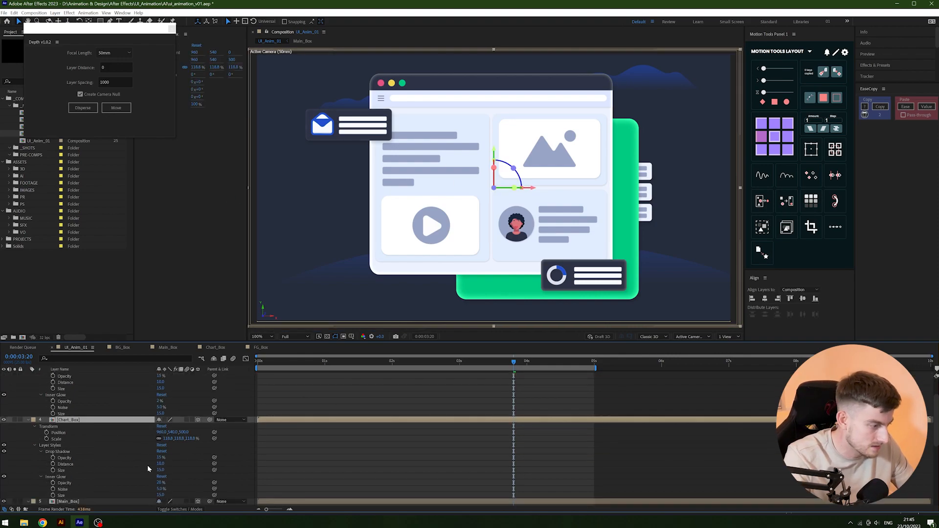
click(163, 483)
text(2)
key(Return)
click(542, 466)
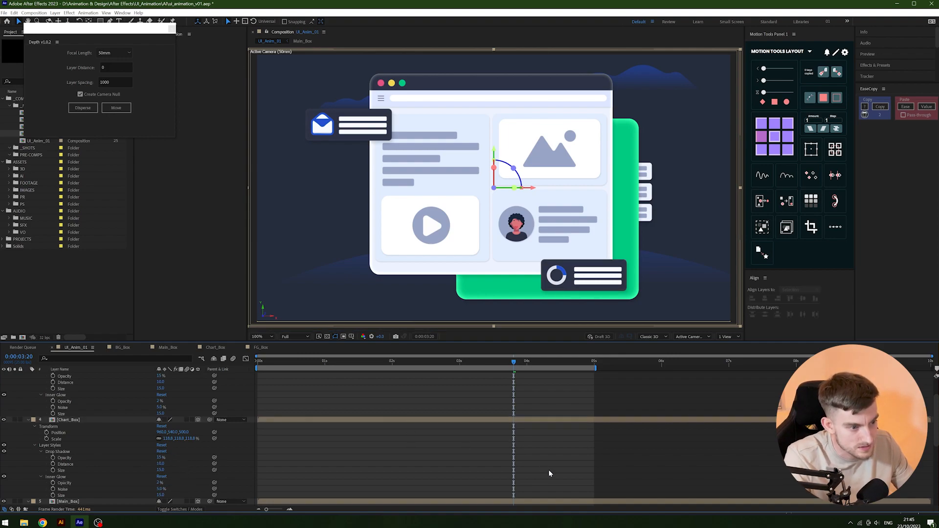
text(4)
key(Return)
click(591, 457)
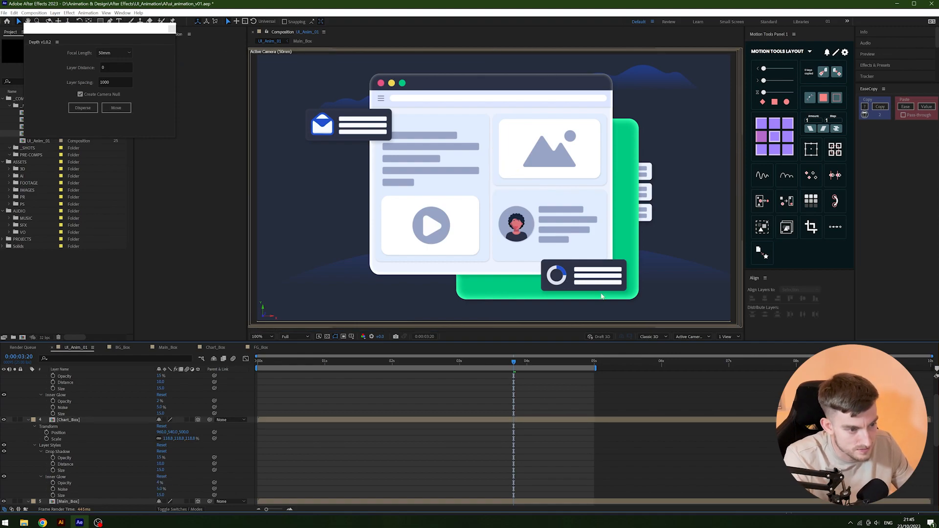
Inspect the dark boxes' shadows and glows up close, and check the whole illustration at 50% magnification.
scroll(599, 294, up, 1)
scroll(578, 280, down, 1)
drag(578, 280, 545, 246)
scroll(540, 215, up, 1)
scroll(524, 233, down, 1)
scroll(511, 205, down, 1)
scroll(489, 198, up, 1)
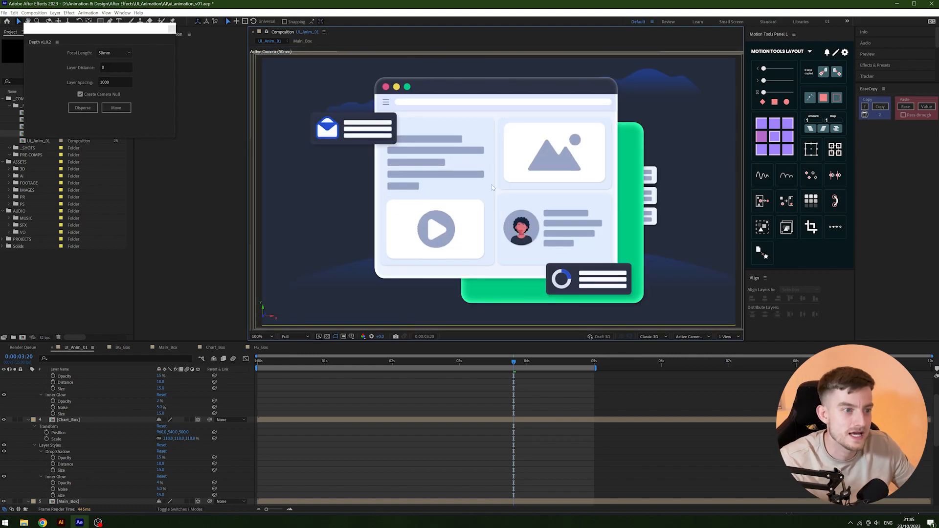
scroll(492, 186, down, 1)
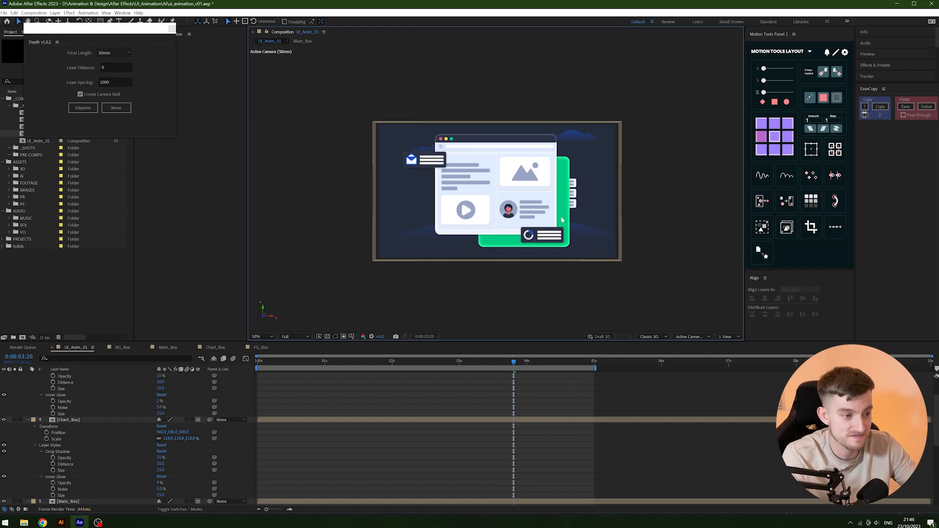
drag(563, 217, 565, 226)
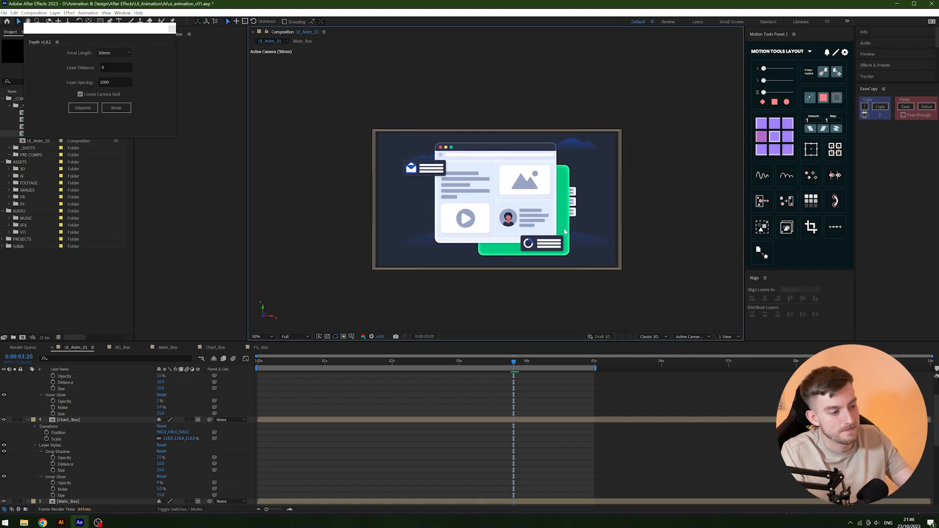
Move the current time to 0:00:02:19 and add an adjustment layer above Camera Controller.
drag(260, 363, 444, 382)
scroll(469, 394, up, 2)
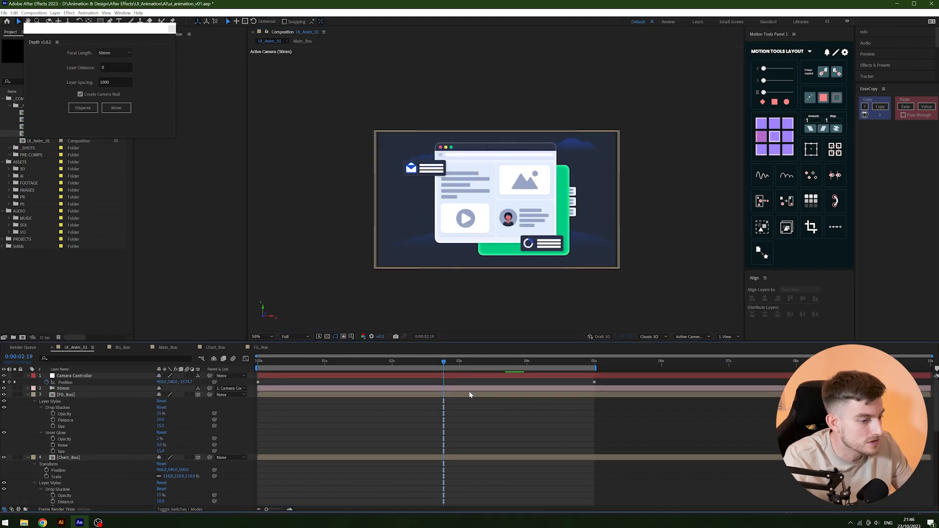
click(100, 377)
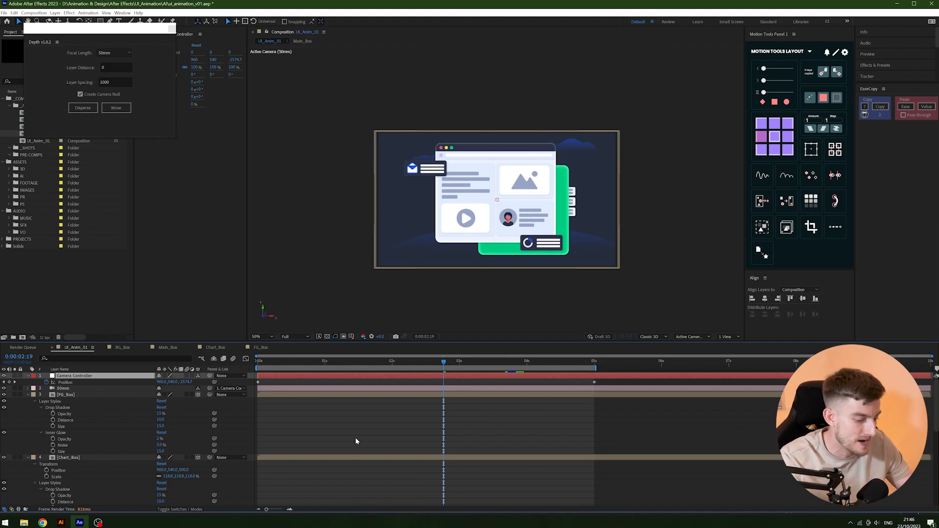
key(ctrl+alt+y)
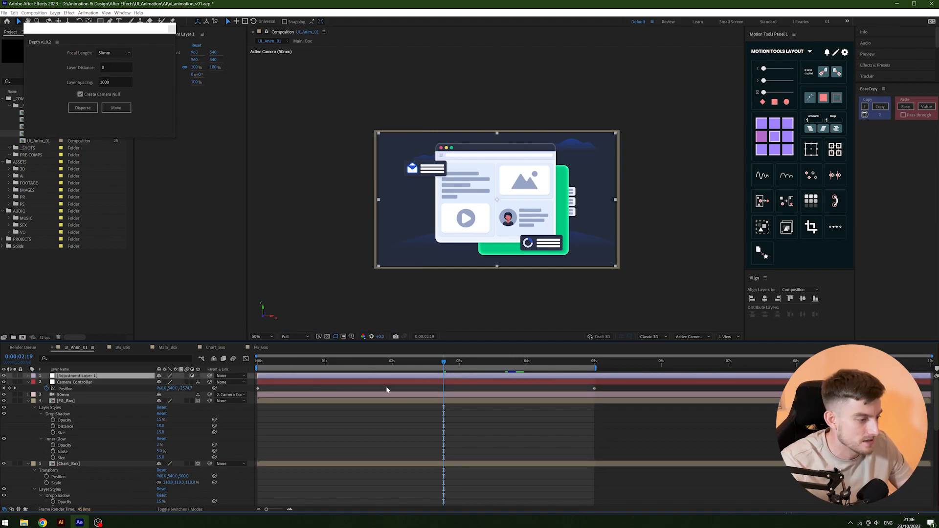
Apply the Noise effect to the adjustment layer with an amount of 5% and check the grain up close.
key(ctrl+space)
text(noise)
key(Return)
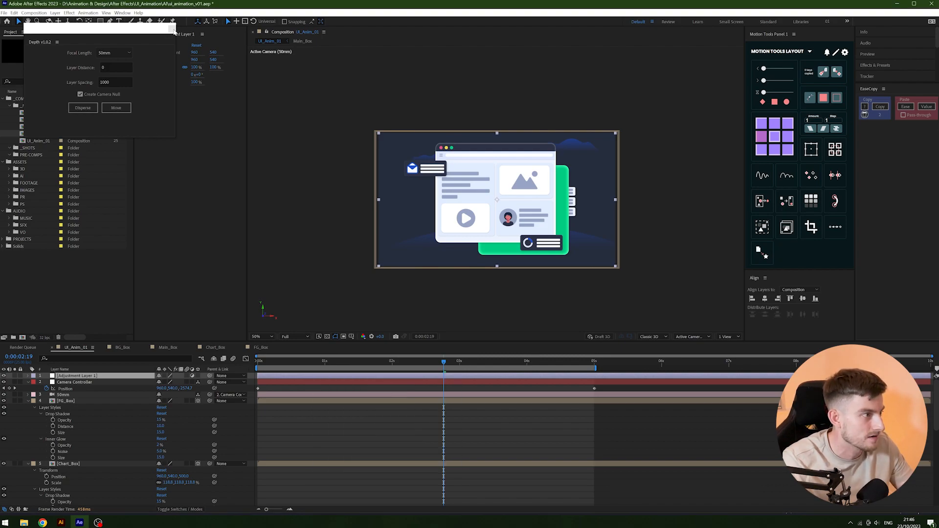
click(78, 53)
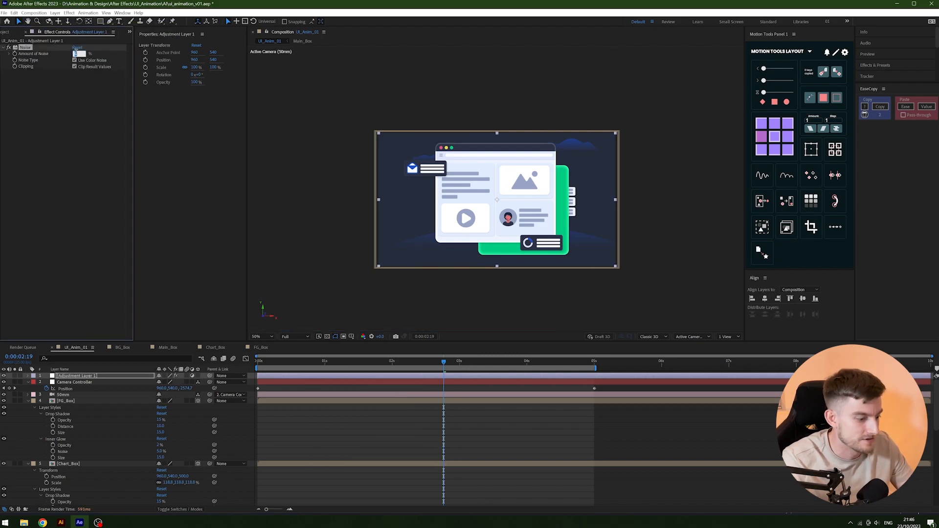
scroll(501, 202, up, 2)
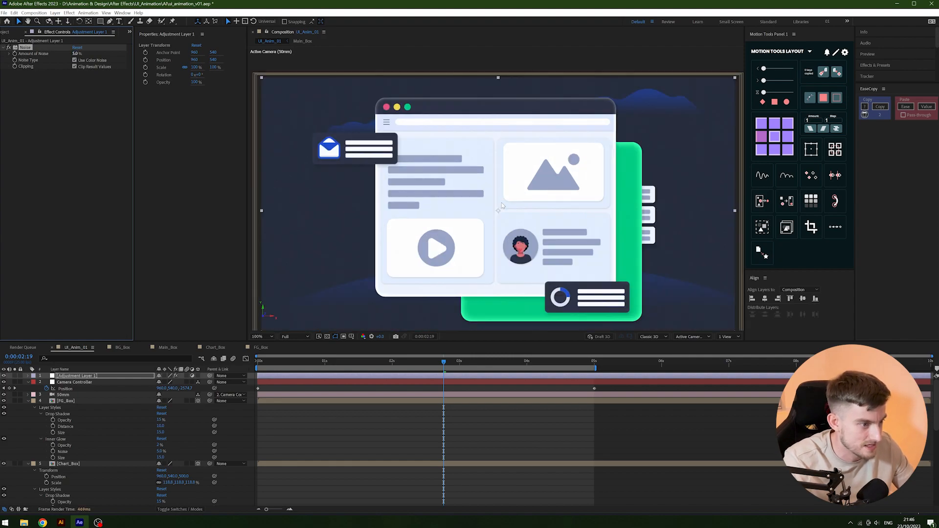
scroll(482, 228, down, 1)
scroll(482, 228, up, 1)
click(489, 427)
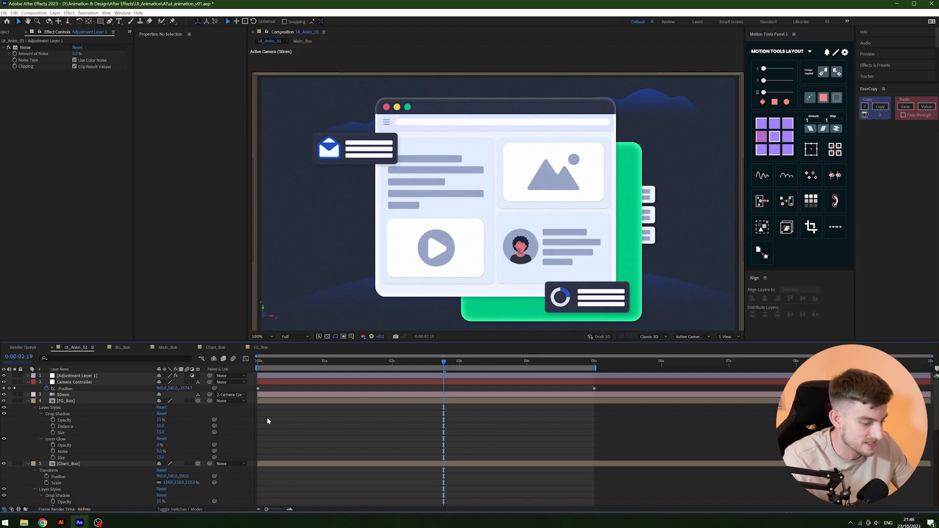
Add the Posterize Time effect to the adjustment layer with a frame rate of 12.
click(114, 376)
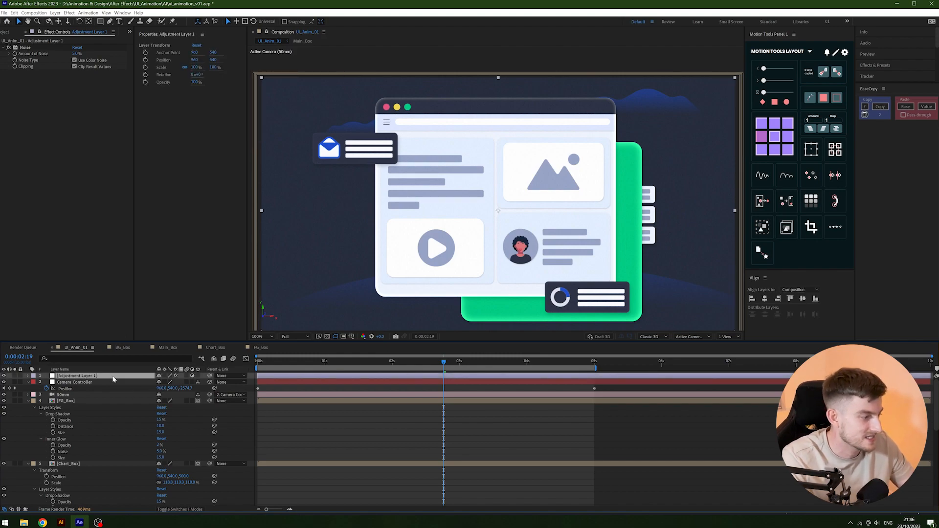
key(ctrl+space)
text(poster)
key(Down)
key(Return)
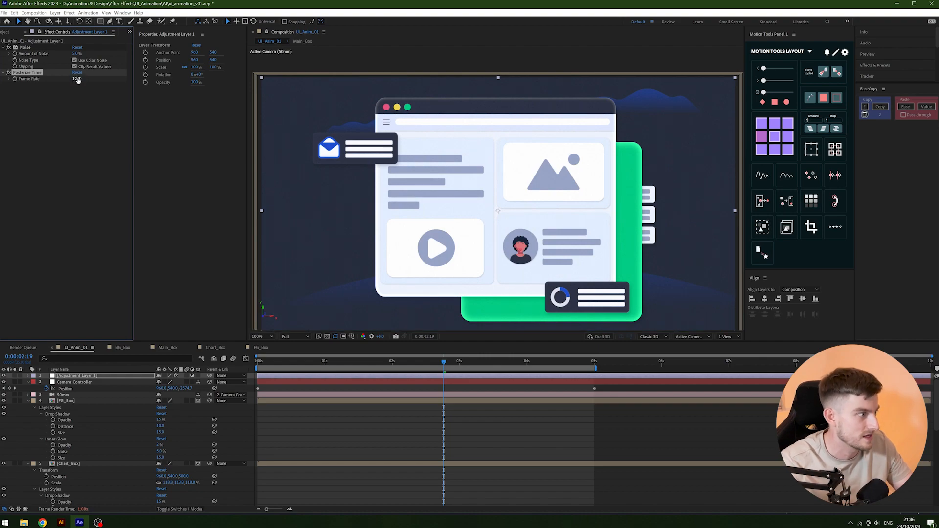
click(337, 420)
Lower the preview resolution to Third and play the animation from the beginning.
click(298, 337)
click(293, 371)
key(Home)
key(space)
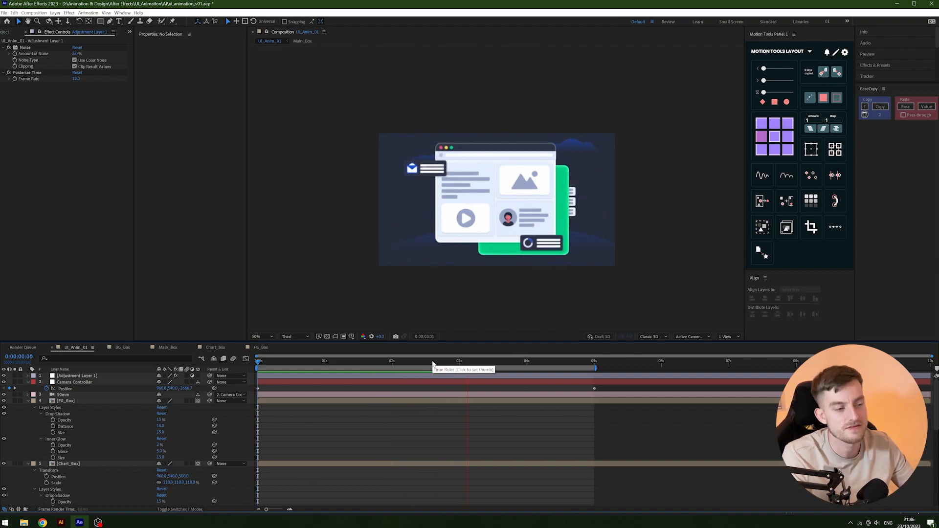
key(space)
key(space)
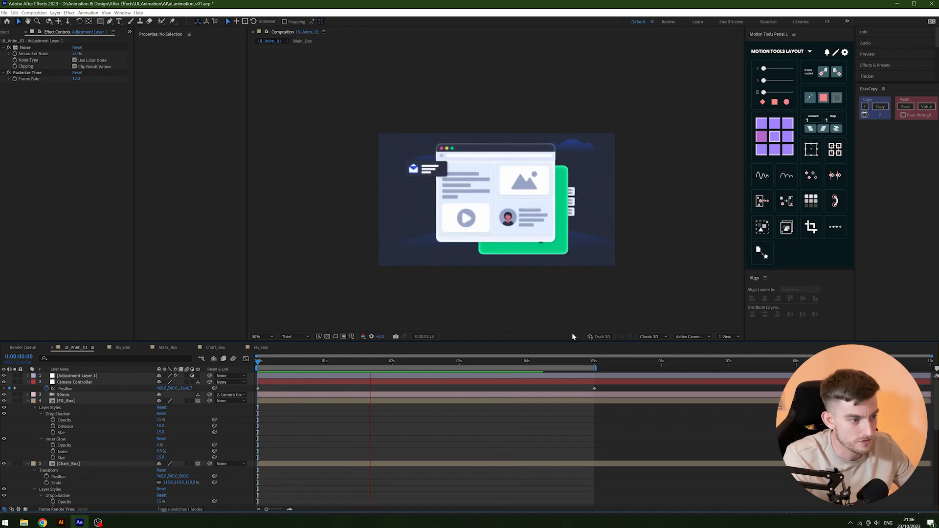
Disable the adjustment layer's Posterize Time effect and preview the animation from the start without it.
key(space)
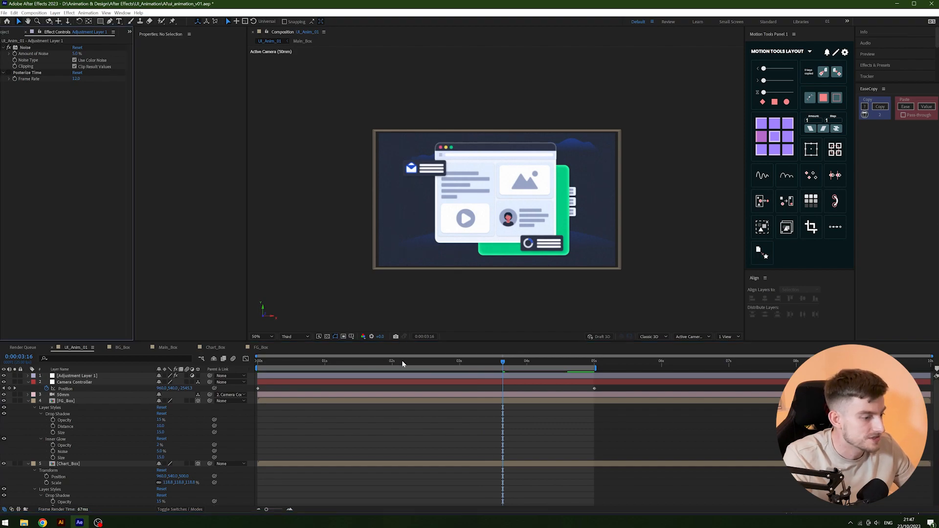
key(space)
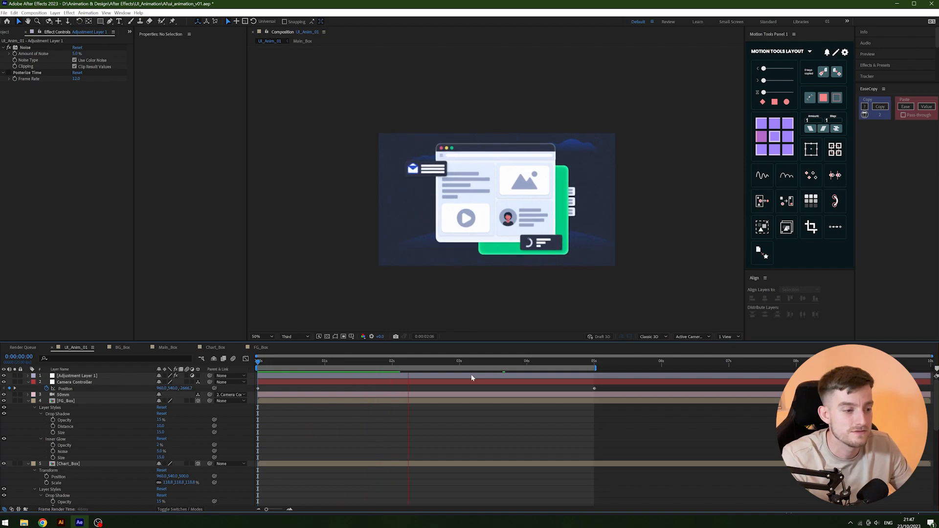
key(space)
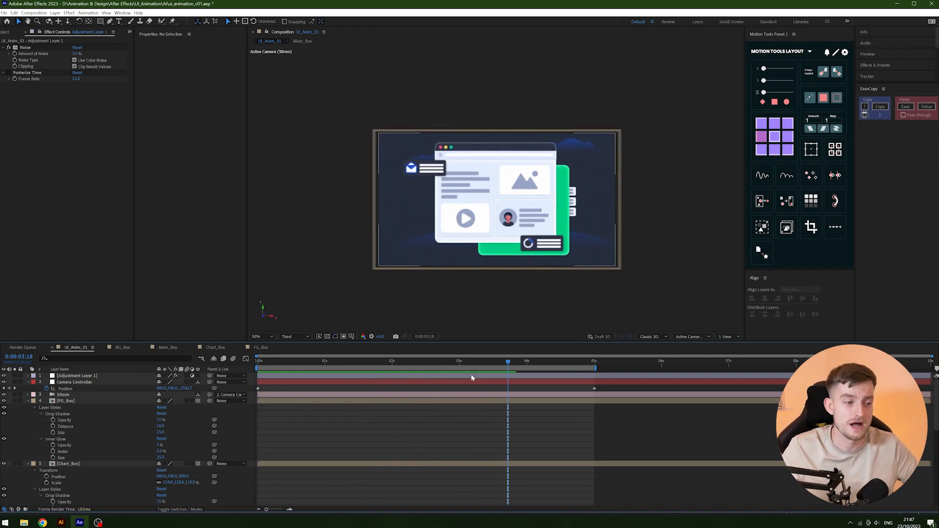
key(Home)
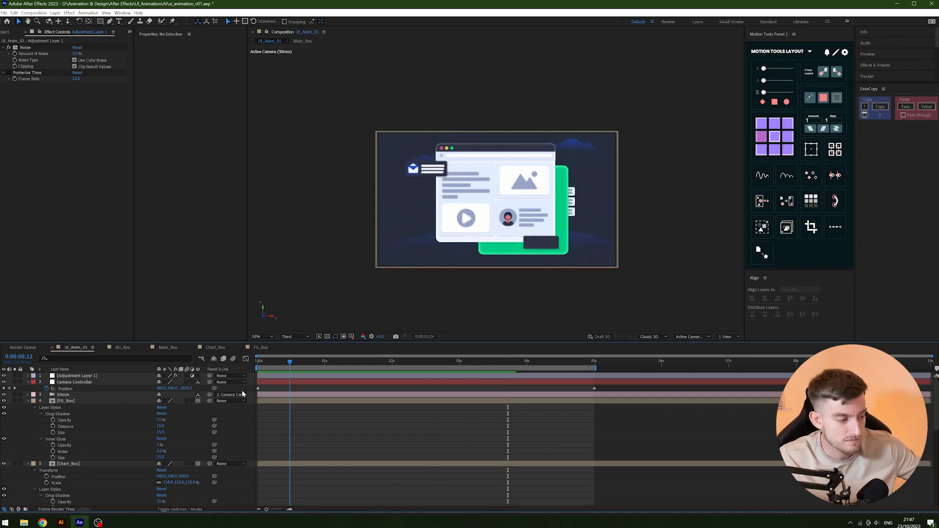
key(space)
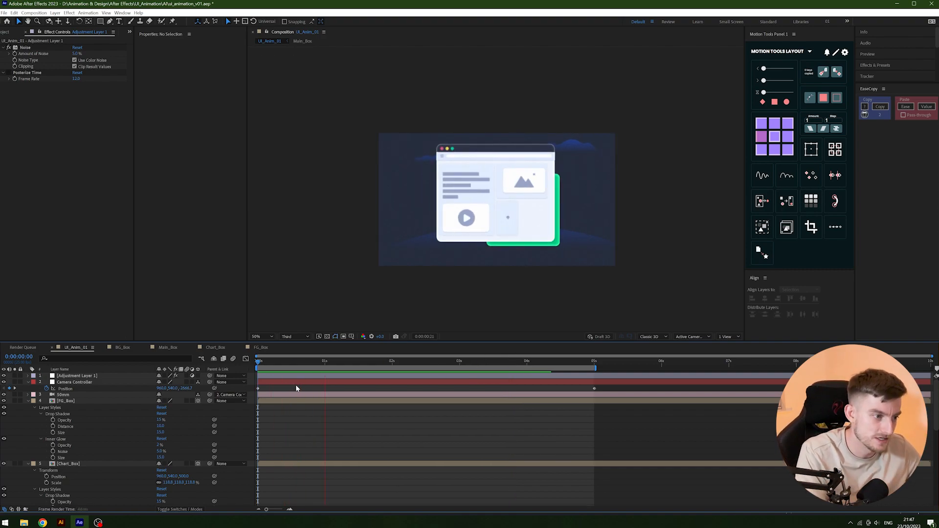
key(space)
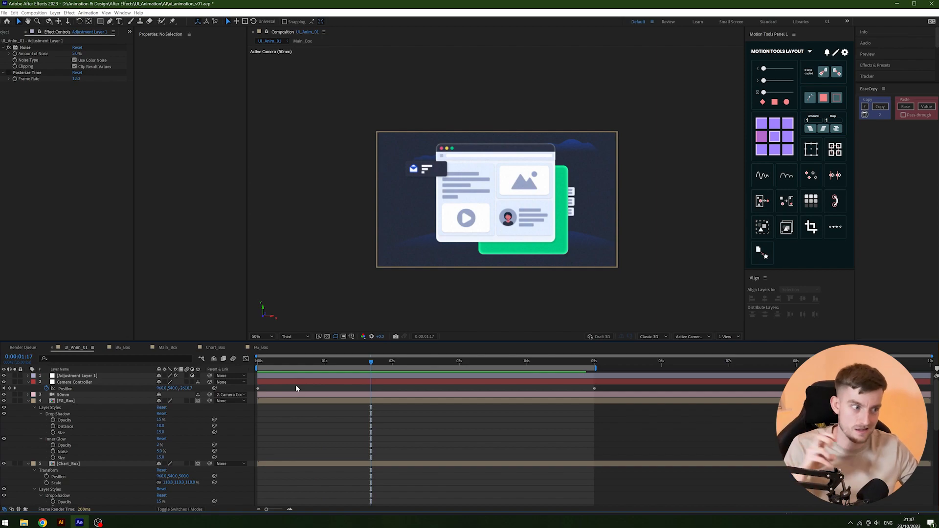
key(space)
key(space)
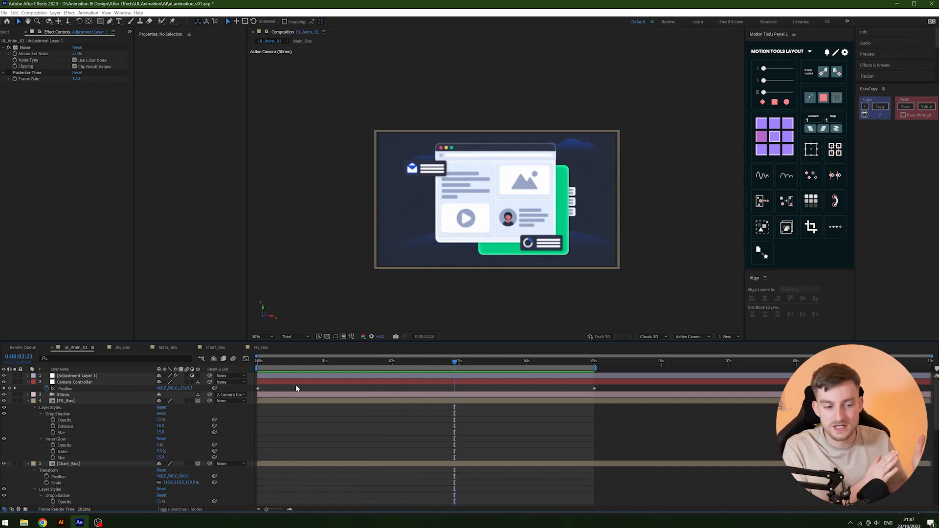